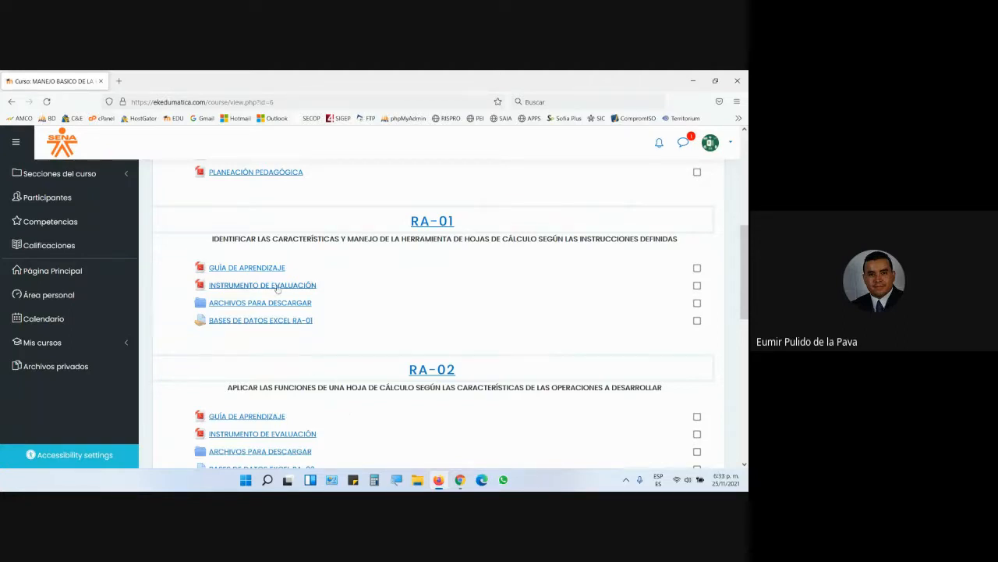
- Open the RA-01 "GUÍA DE APRENDIZAJE" PDF and find section K, "Uso de paréntesis en Excel", on page 8
click(247, 268)
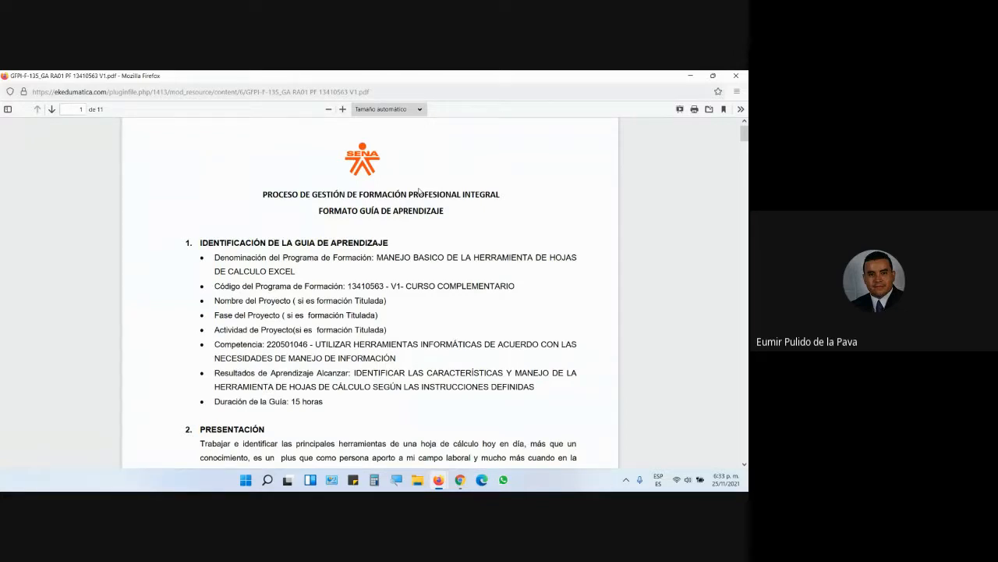
scroll(430, 234, down, 3)
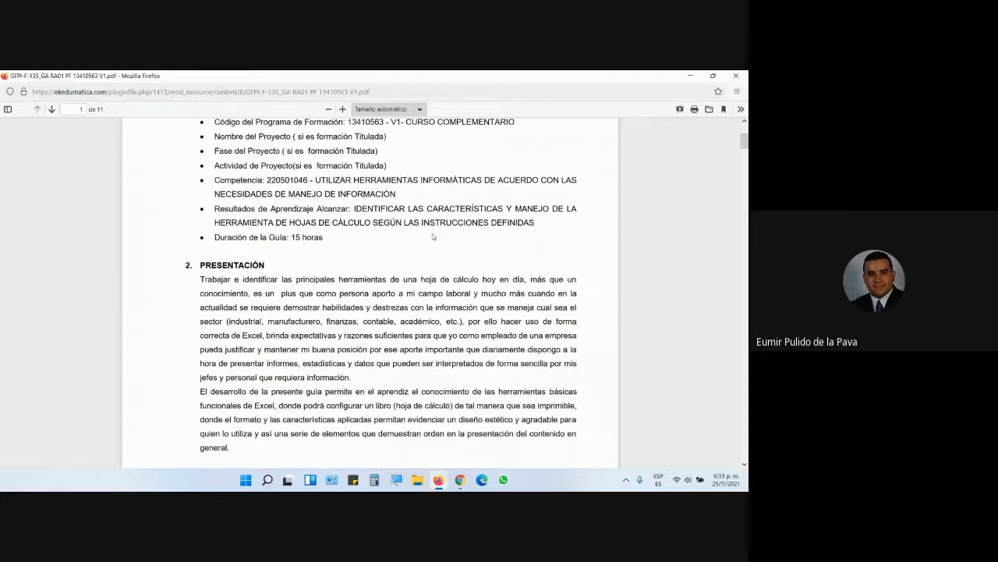
drag(745, 147, 745, 322)
scroll(398, 251, down, 4)
scroll(398, 250, up, 4)
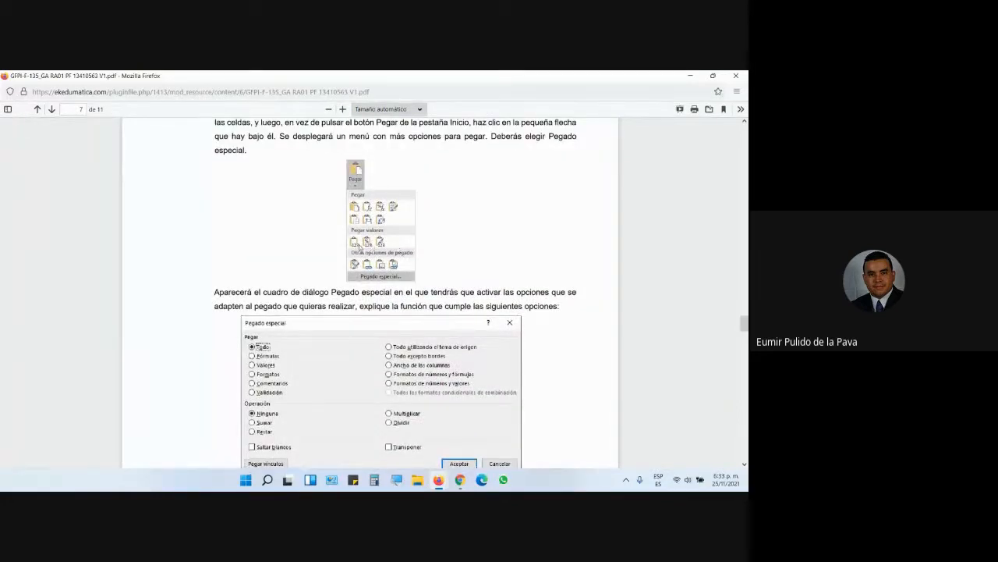
scroll(360, 244, down, 4)
scroll(360, 244, down, 5)
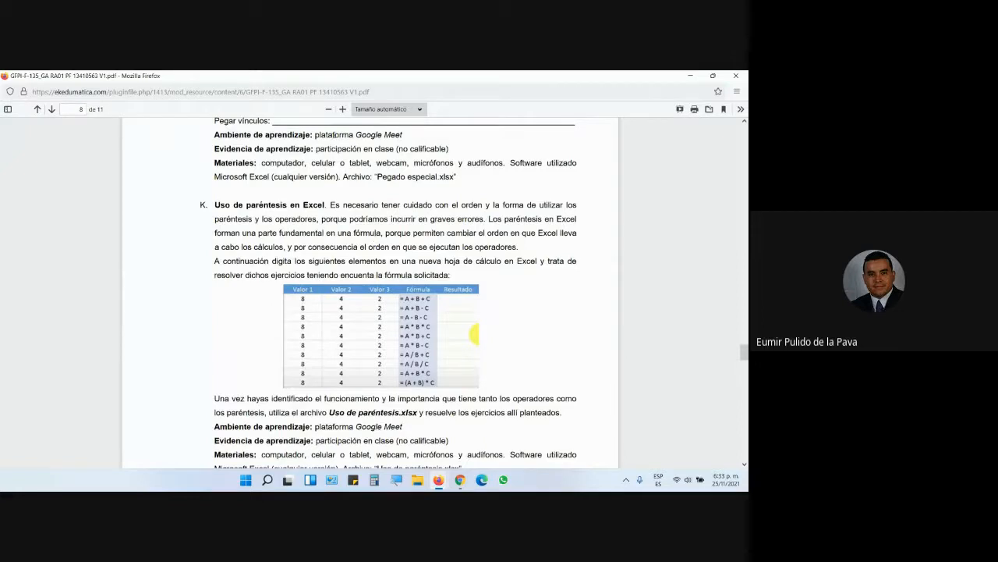
- Enlarge the guide to 160% and highlight the introductory text of section K about parentheses and operators
click(347, 109)
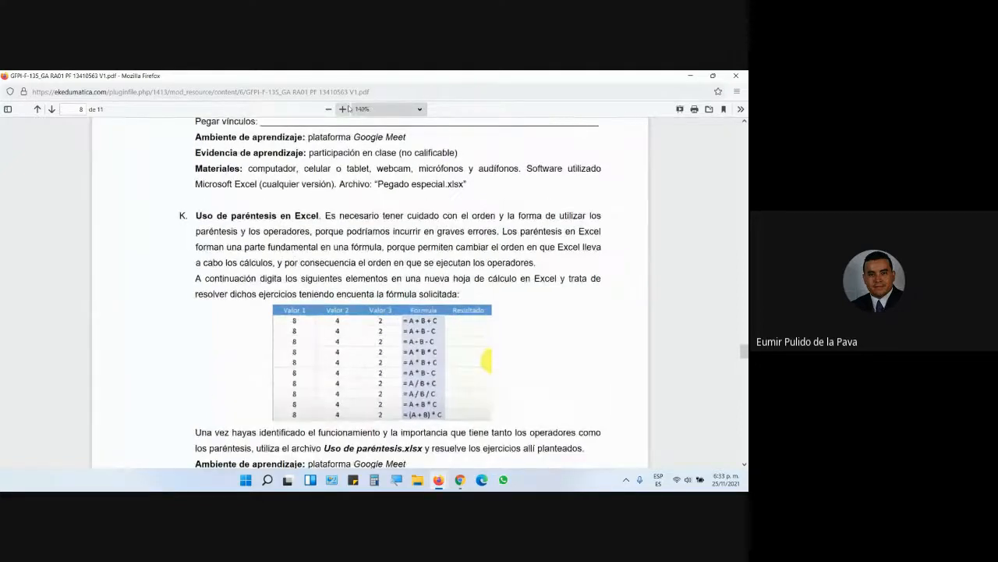
click(347, 108)
scroll(439, 334, down, 3)
scroll(439, 334, up, 2)
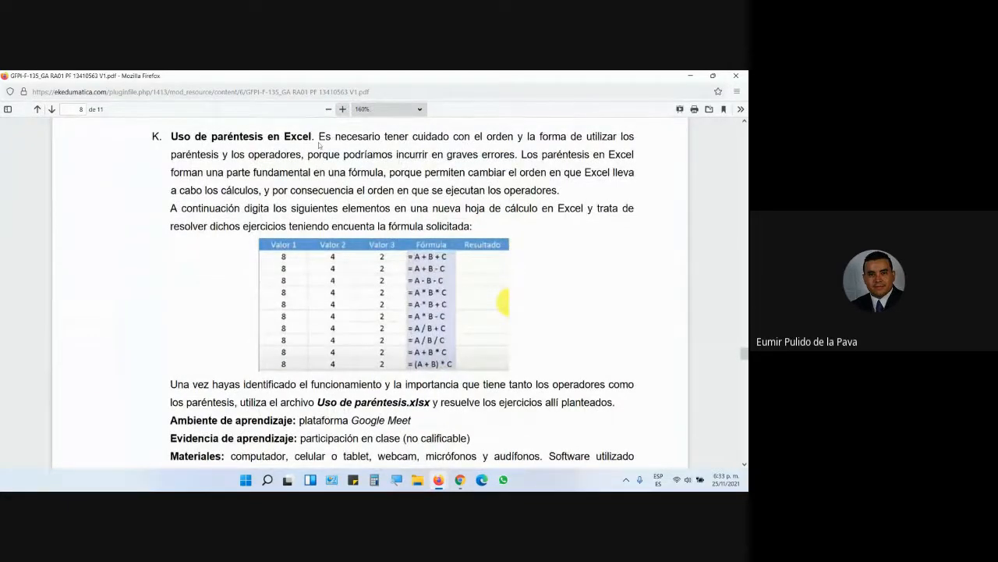
drag(319, 137, 544, 191)
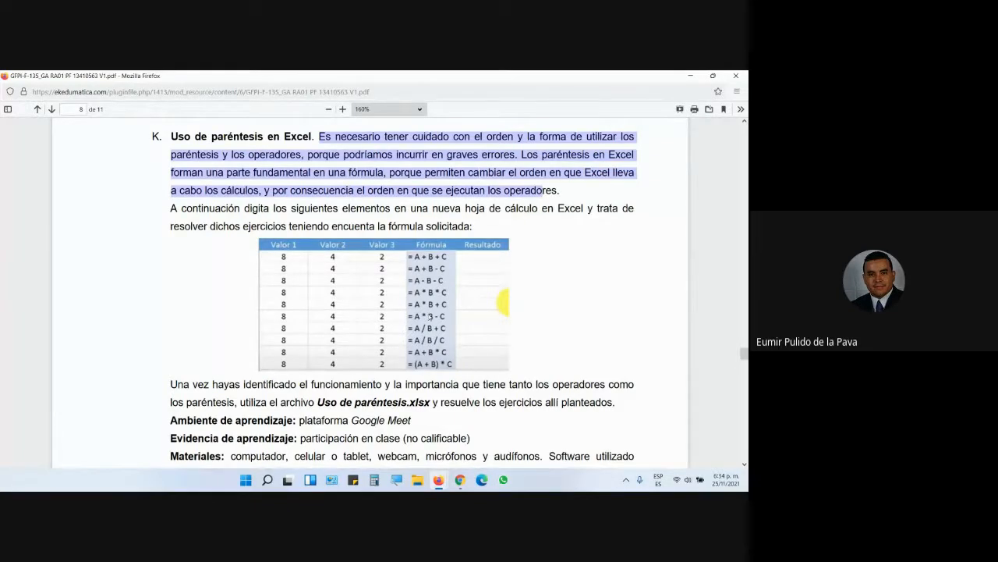
- Open Excel with a new blank workbook and enlarge the sheet to 170%
click(246, 480)
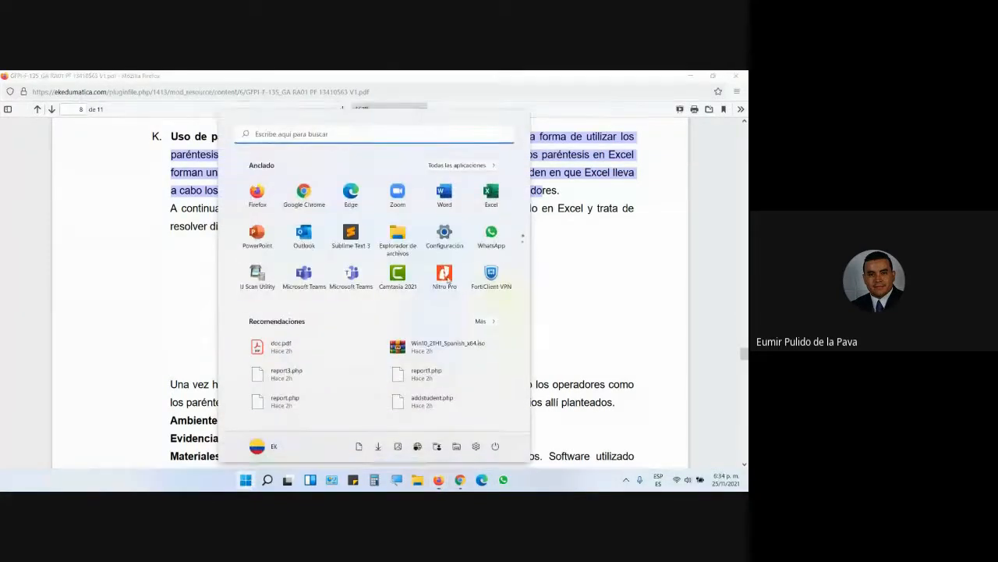
click(491, 197)
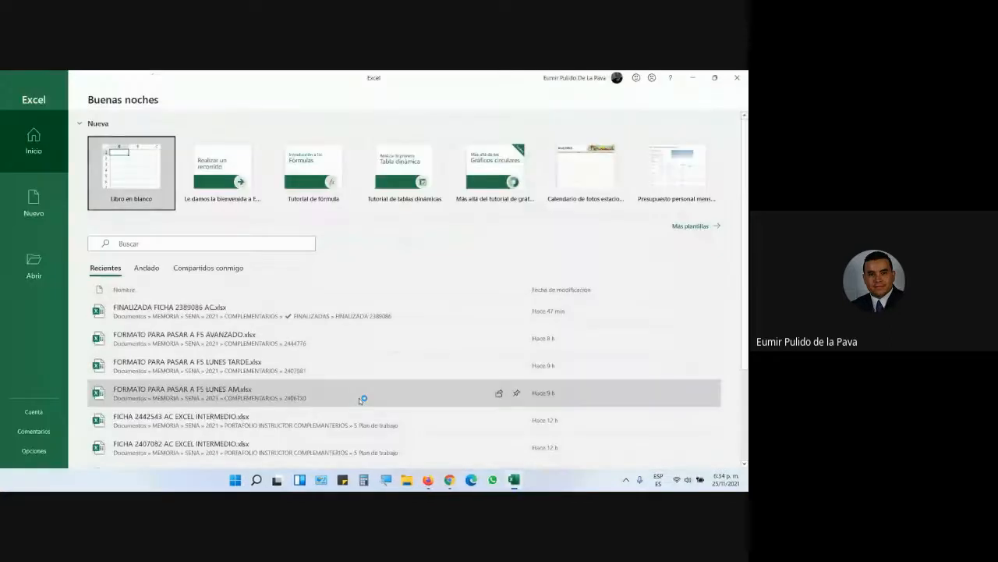
click(121, 191)
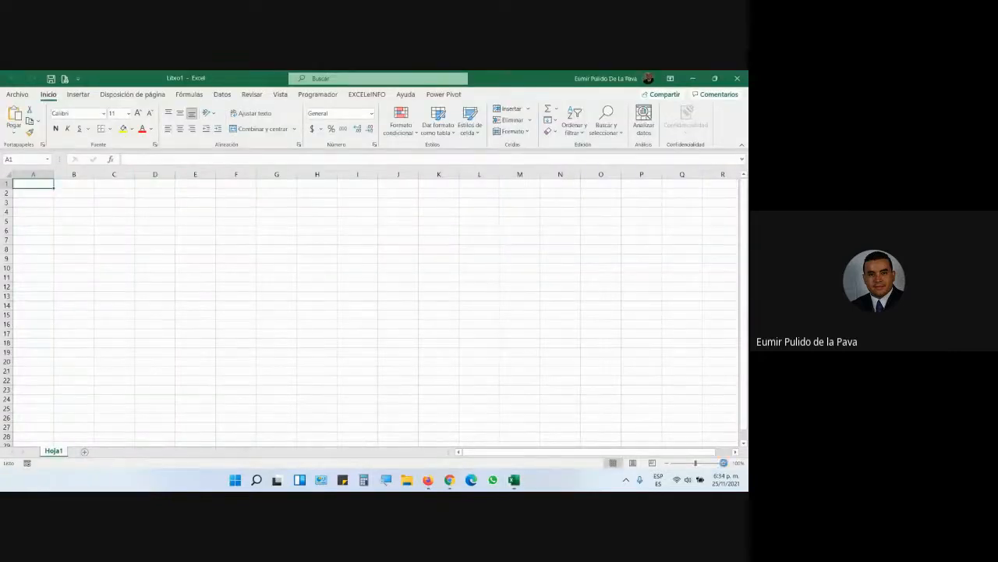
click(724, 464)
click(723, 464)
click(724, 465)
click(724, 464)
click(724, 464)
click(723, 464)
click(723, 464)
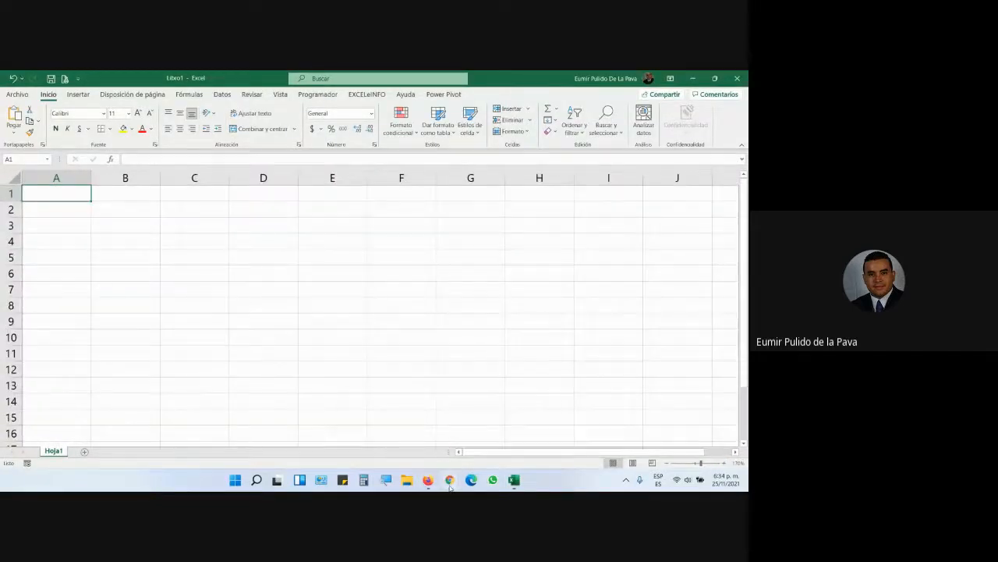
- Switch to the Google Meet call in Chrome, admit everyone waiting to join, and return to the blank Excel workbook
click(450, 480)
click(472, 184)
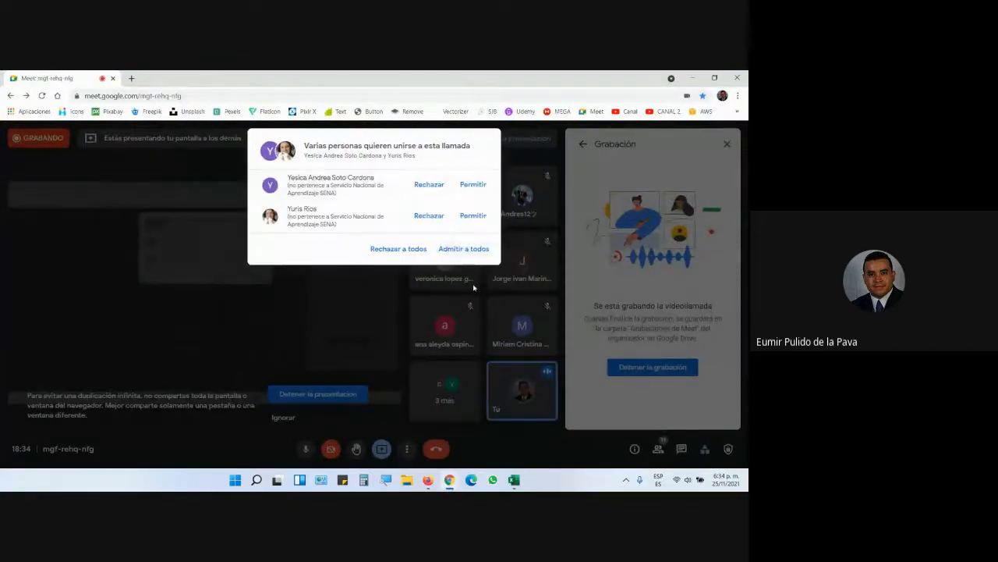
click(470, 251)
click(514, 480)
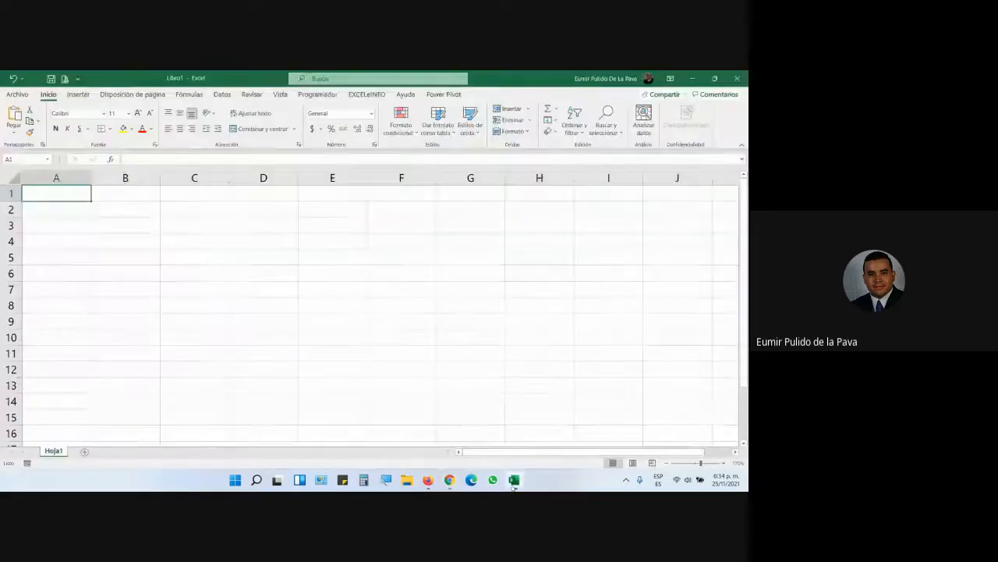
- Check the guide's table in Firefox, then enter the headings Valor 1, Valor 2 and Valor 3 in A1:C1 of the Excel sheet
click(428, 481)
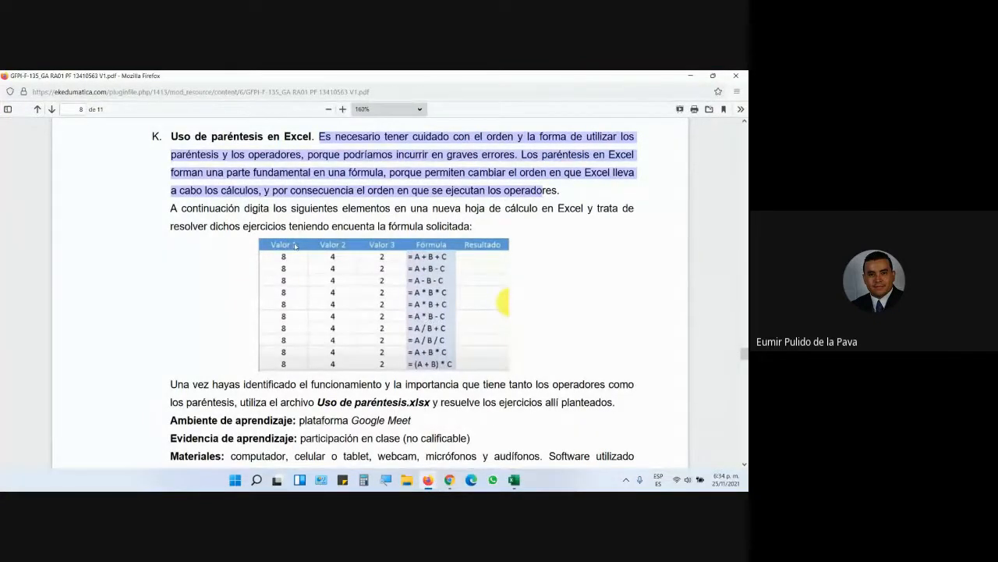
key(alt+Tab)
text(V)
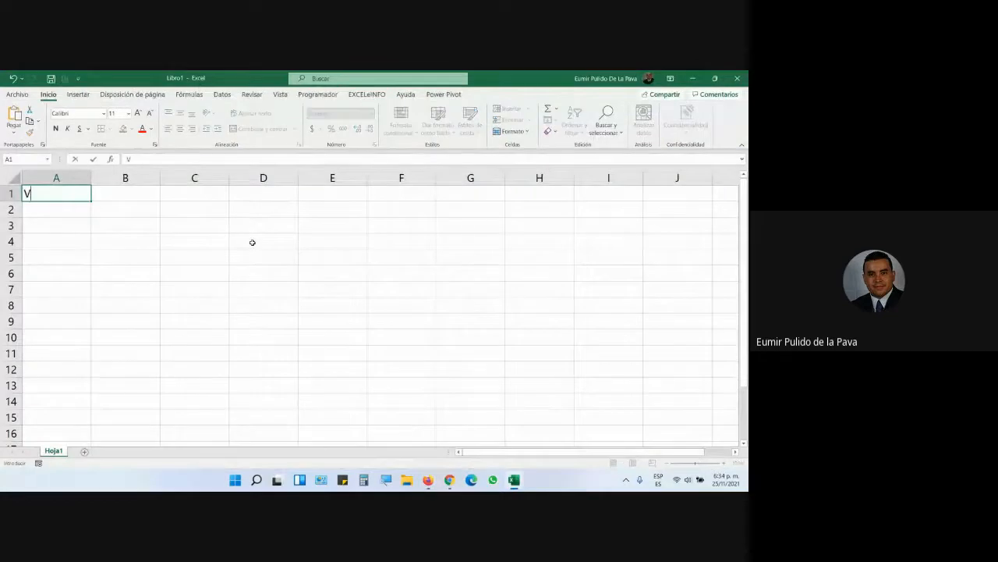
text(alor 1)
key(Return)
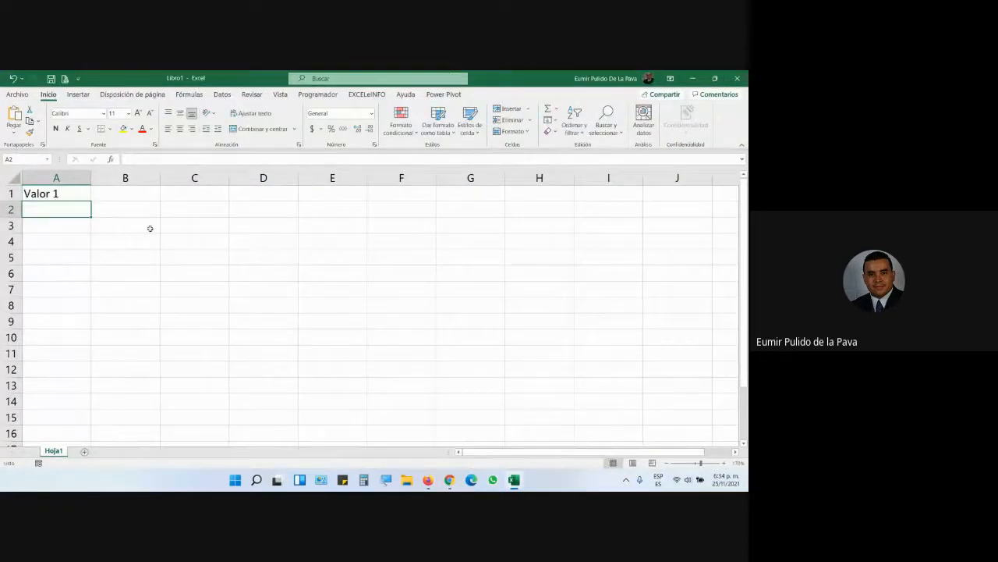
click(75, 194)
drag(91, 202, 234, 201)
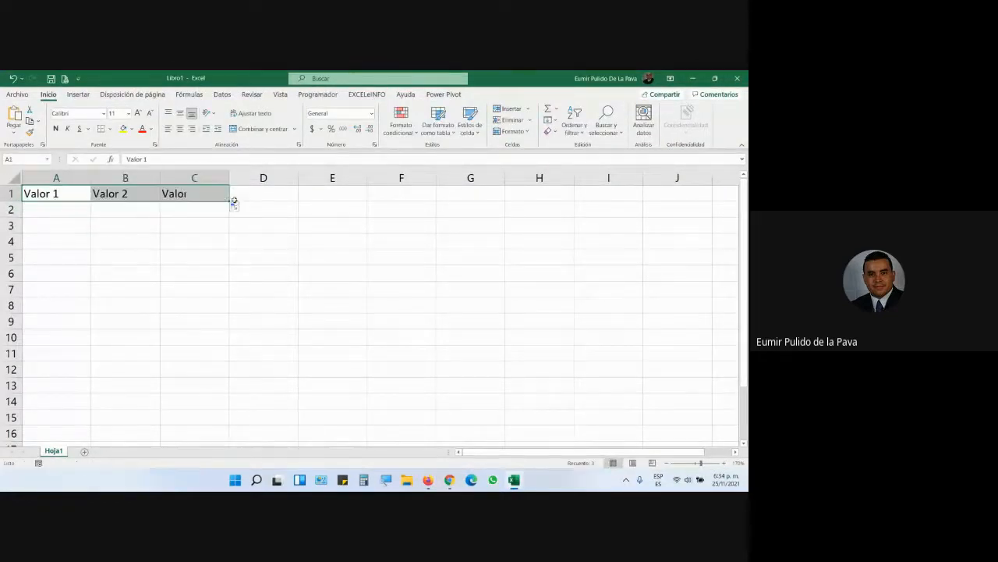
- Enter the headings Fórmula in D1 and Resultado in E1, checking the guide's table
click(267, 198)
text(Fórmula)
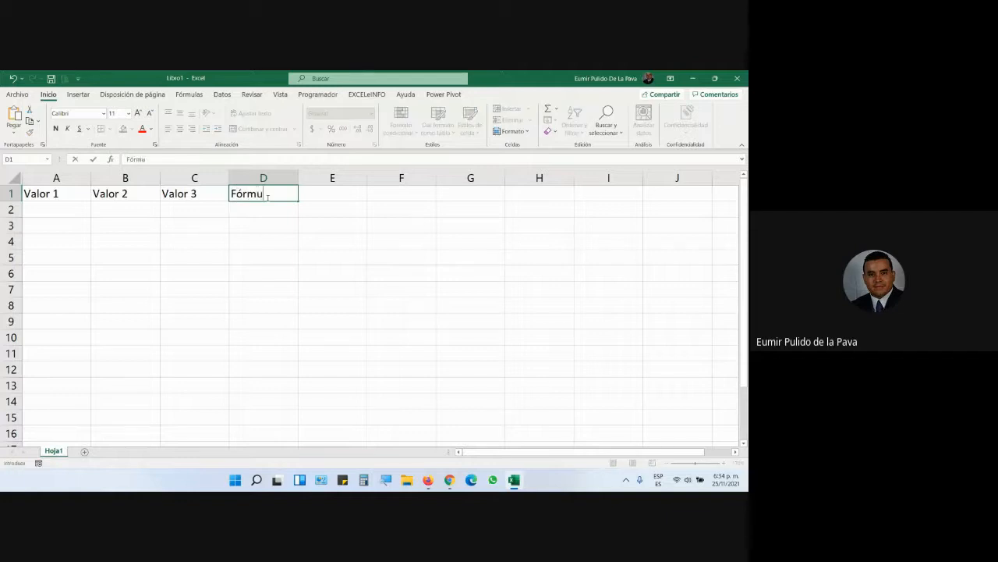
key(Tab)
key(alt+Tab)
key(alt+Tab)
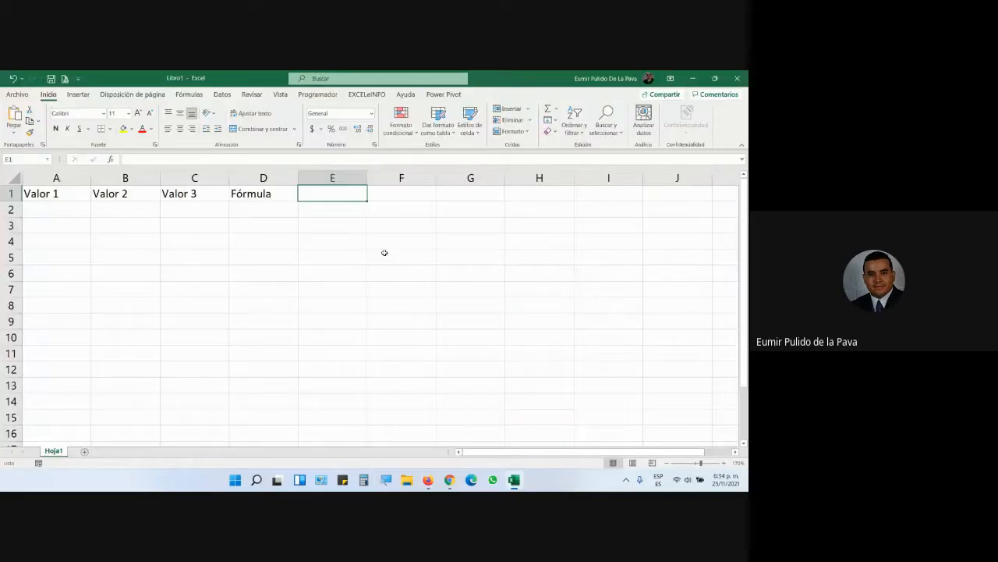
text(Resultado)
key(Return)
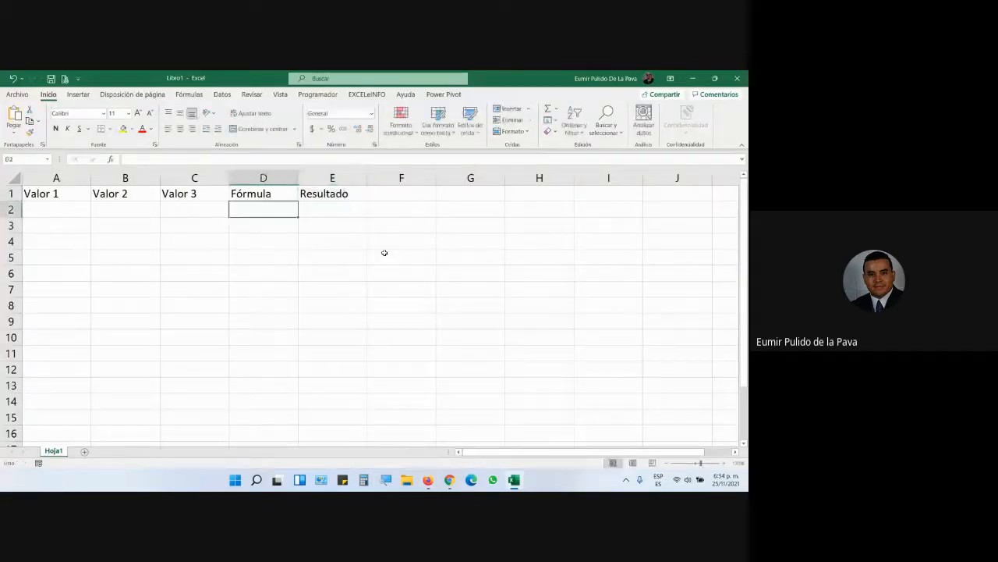
- Fill A2:A5 under Valor 1 with the value 8
key(Left)
key(Left)
key(Left)
key(shift+Down)
key(shift+Down)
key(shift+Down)
text(8)
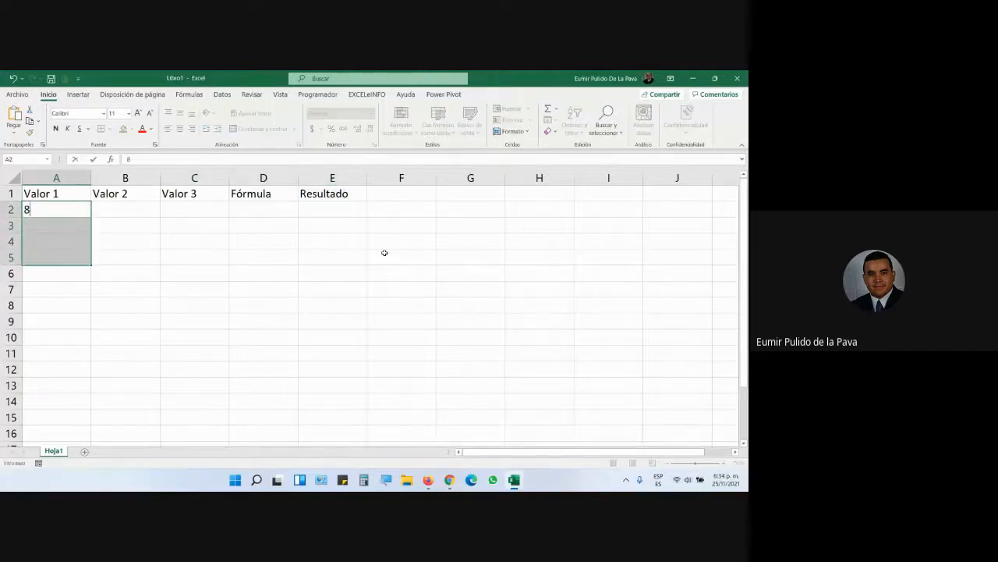
key(ctrl+Return)
- Fill B2:B5 under Valor 2 with 4 and C2:C5 under Valor 3 with 2
drag(152, 211, 140, 250)
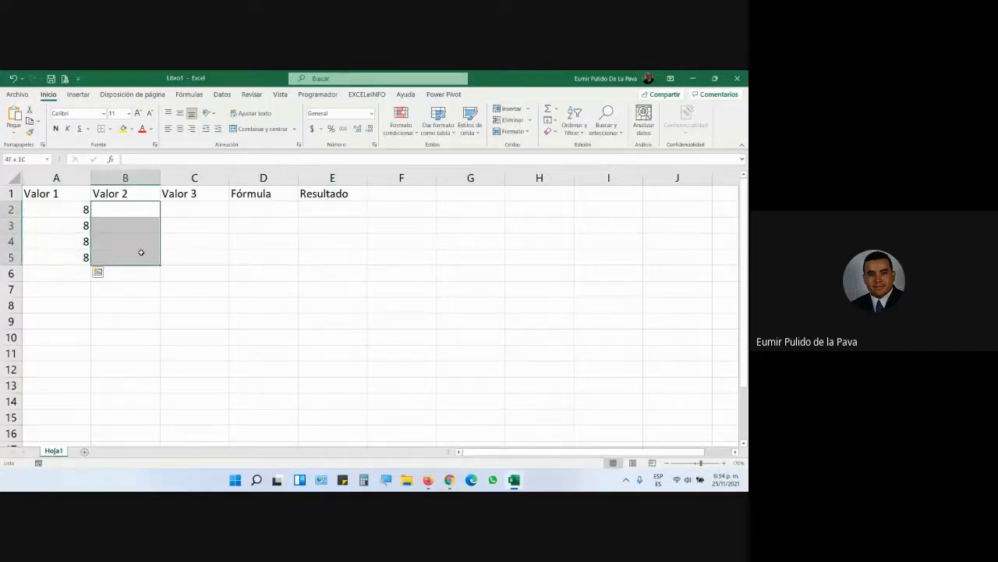
text(4)
key(ctrl+Return)
drag(197, 212, 188, 250)
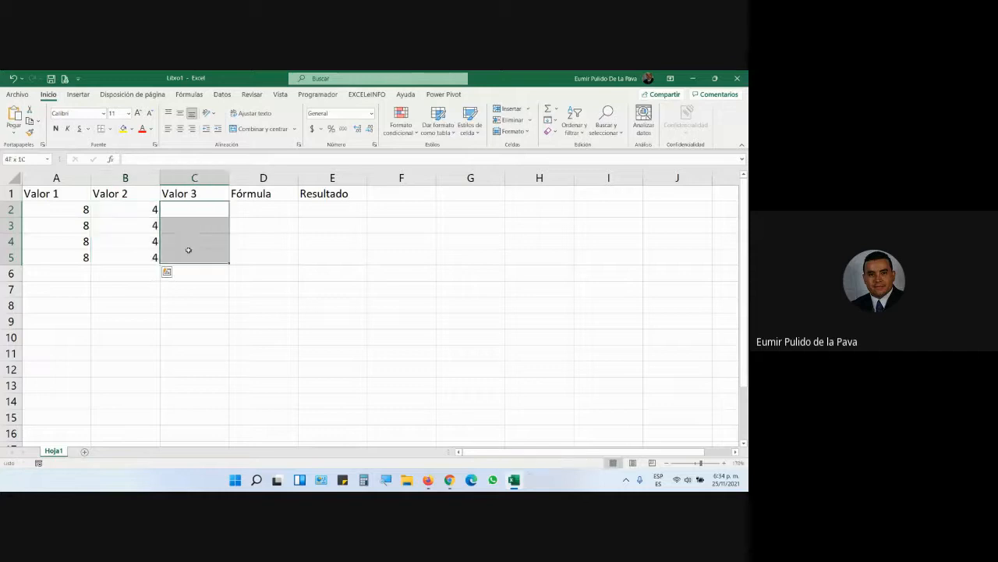
text(2)
key(ctrl+Return)
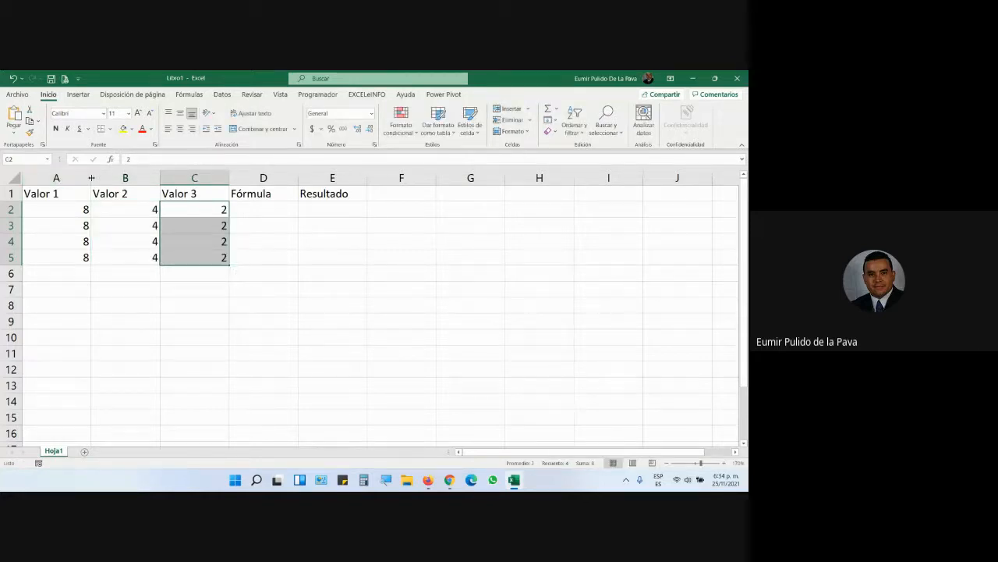
- AutoFit the width of all columns in the sheet to their contents
click(12, 180)
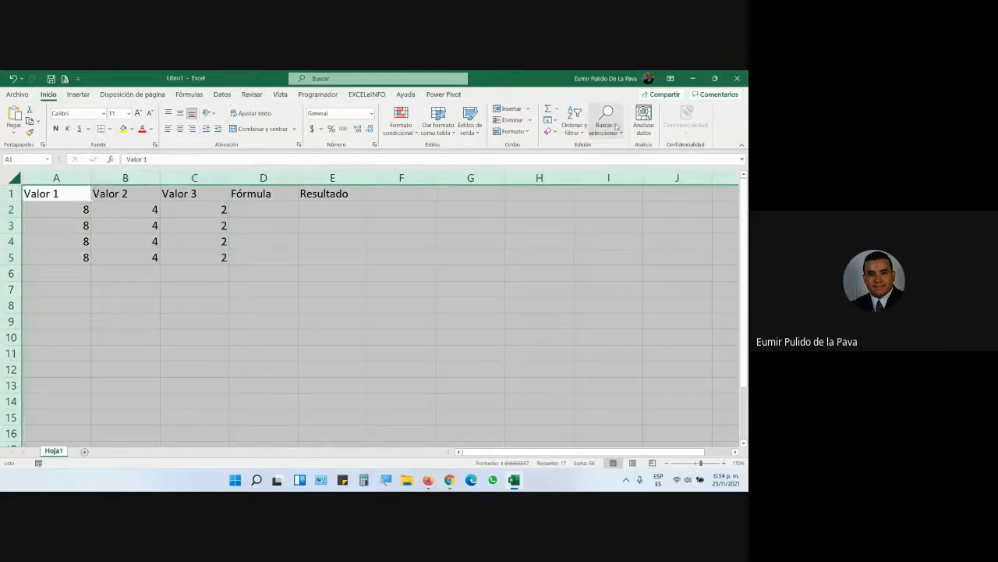
click(513, 131)
click(546, 201)
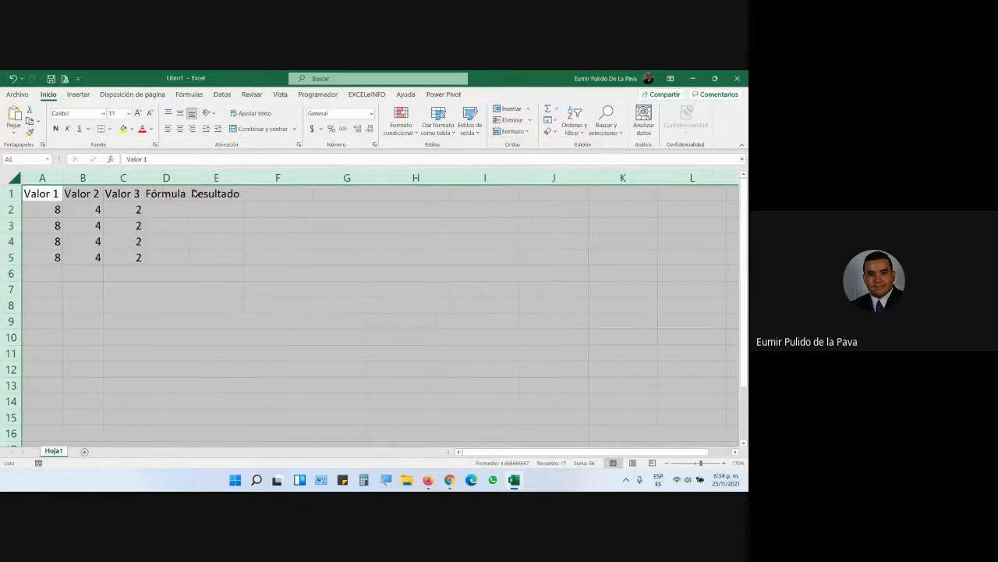
drag(192, 187, 286, 190)
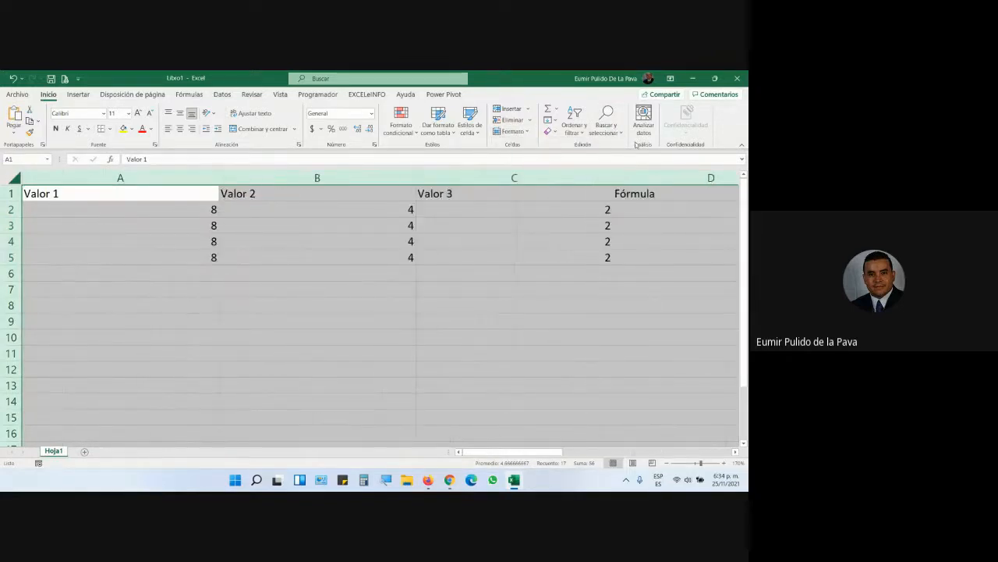
click(513, 131)
click(528, 202)
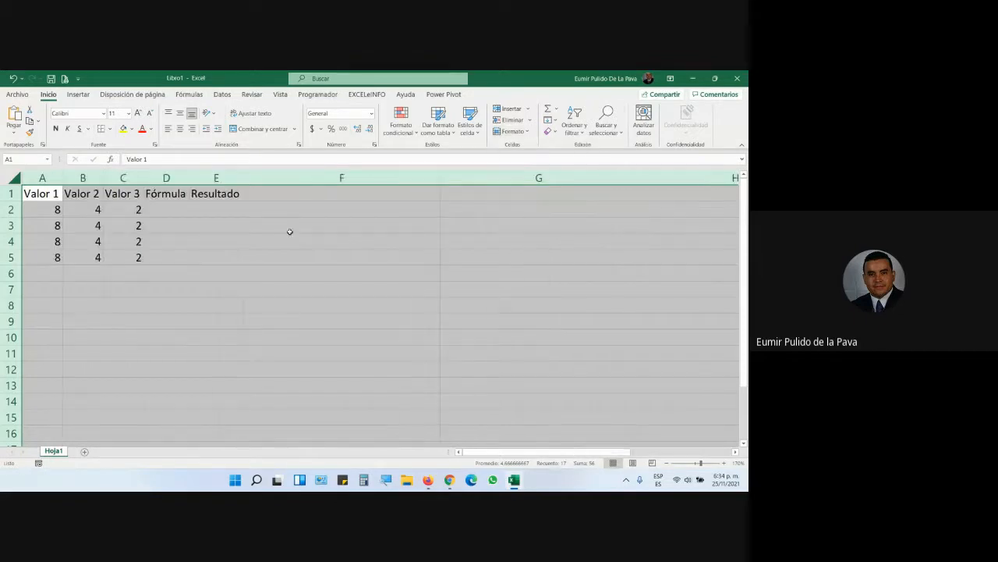
- Widen the Fórmula column and enter =A * B -C as plain text in D2, using the guide's formula list
click(188, 211)
drag(244, 178, 250, 180)
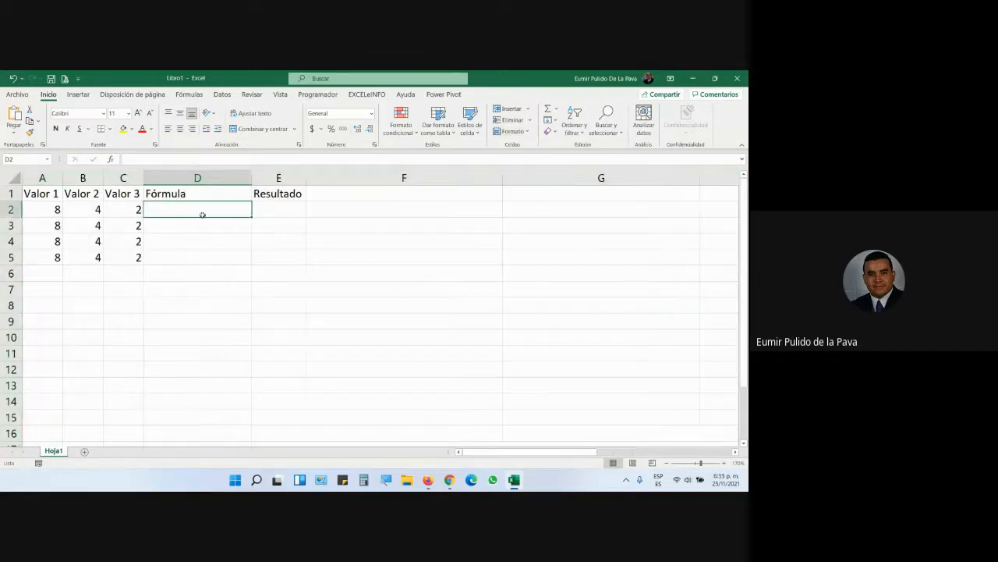
text(=)
key(alt+Tab)
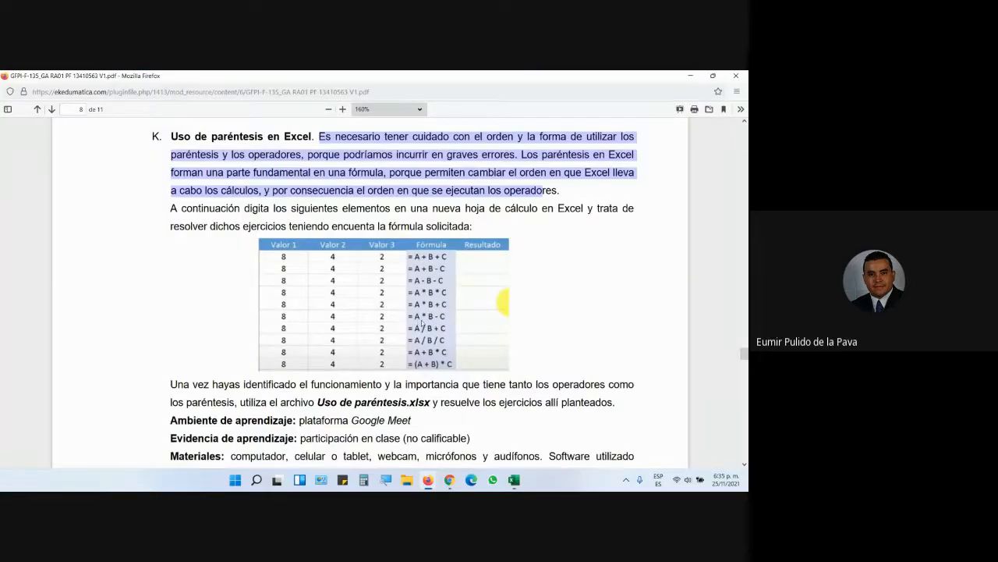
key(alt+Tab)
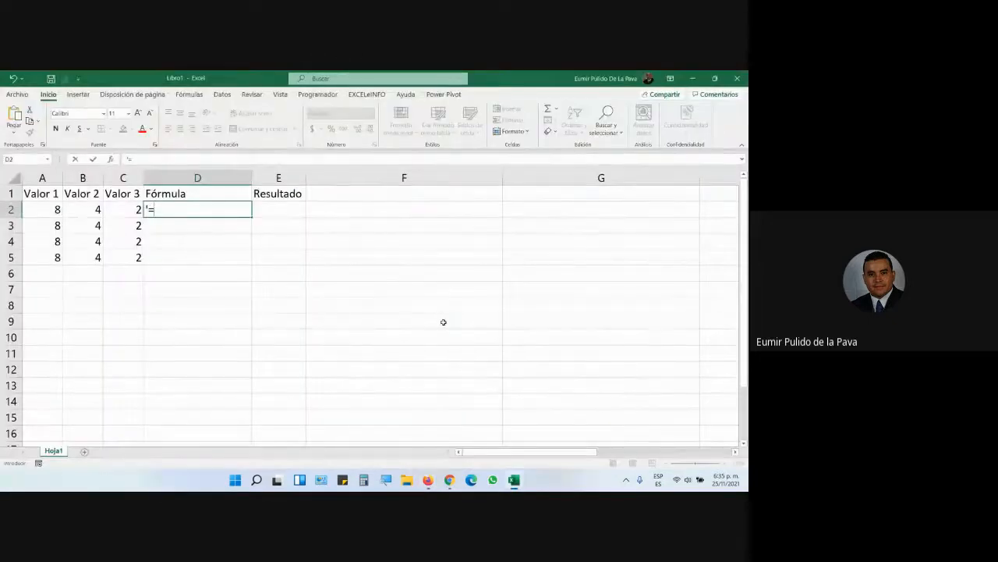
text(A * B )
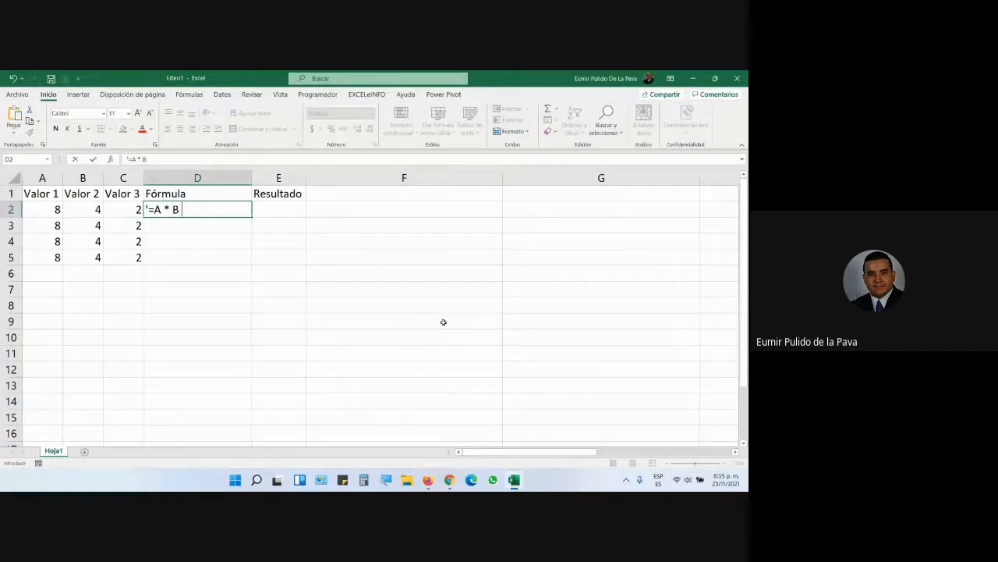
text(-C)
key(Return)
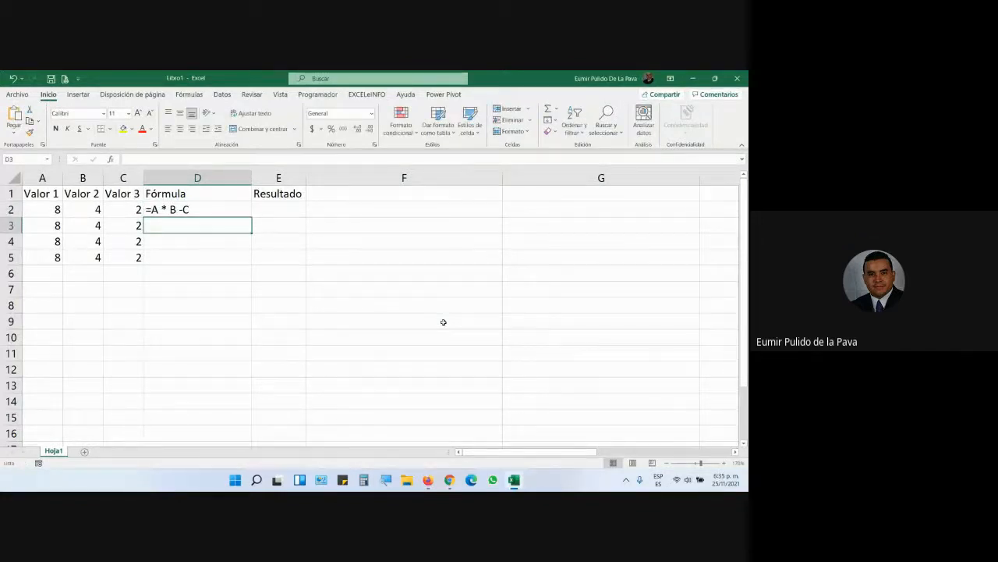
- Enter =A / B / C as plain text in D3, following the guide's formula list
key(alt+Tab)
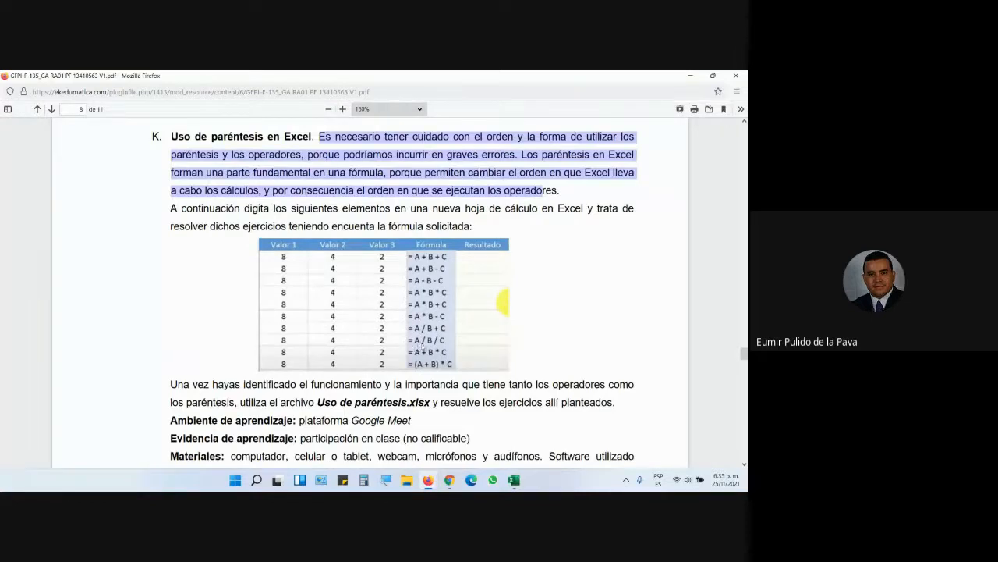
key(alt+Tab)
text(=)
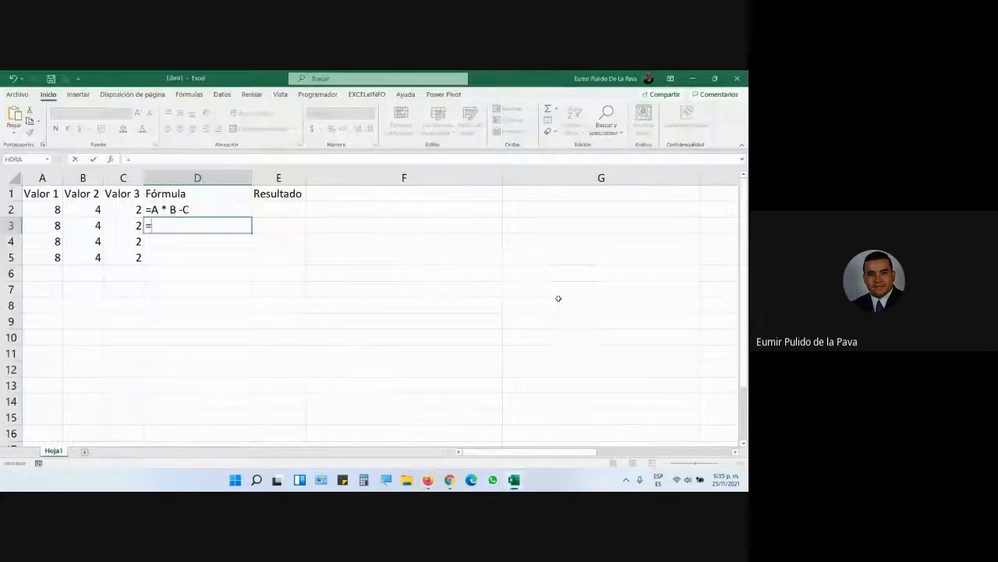
text(A / B /)
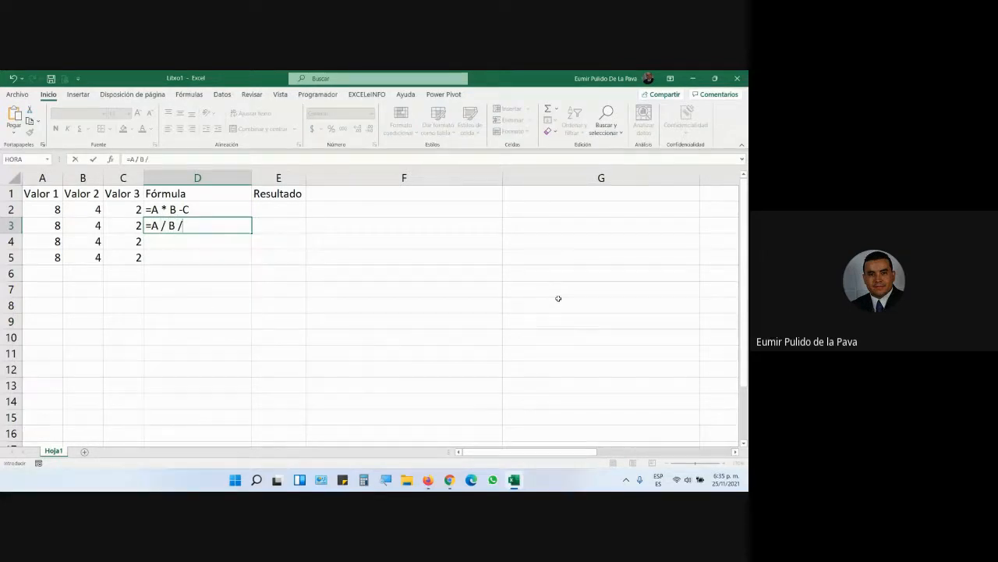
text( C)
key(Return)
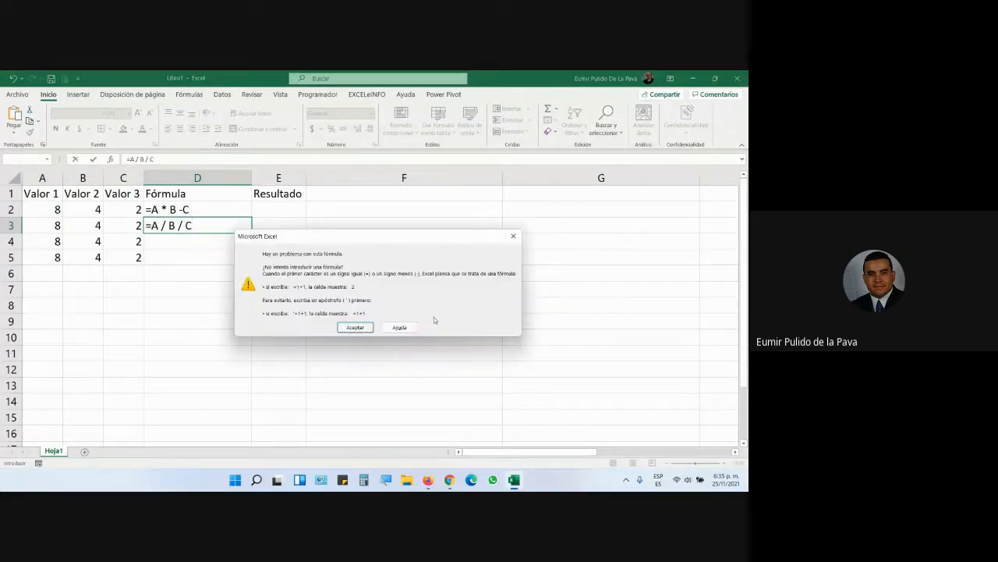
click(355, 327)
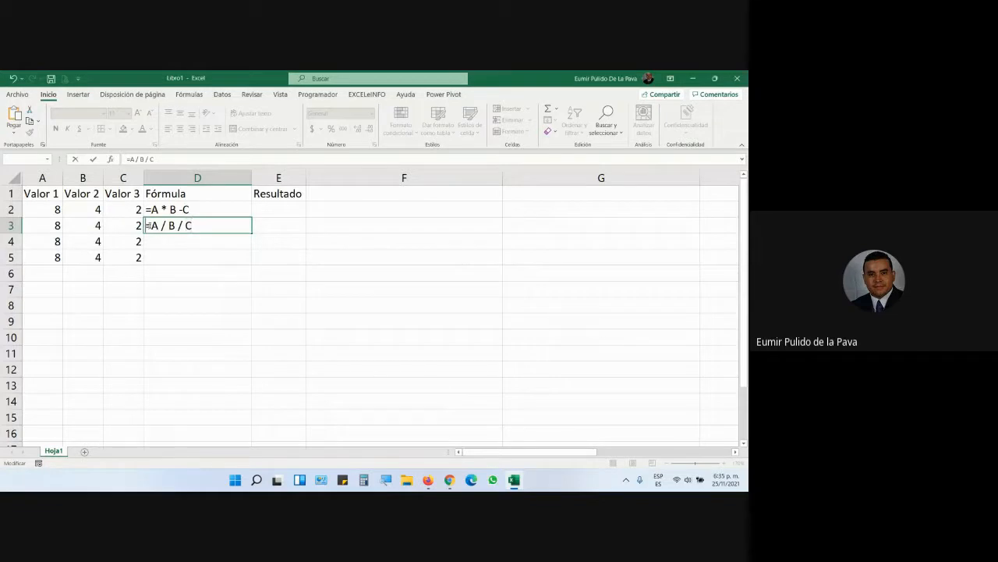
key(Return)
- Enter =A + B * C as plain text in D4, following the guide's formula list
text('=)
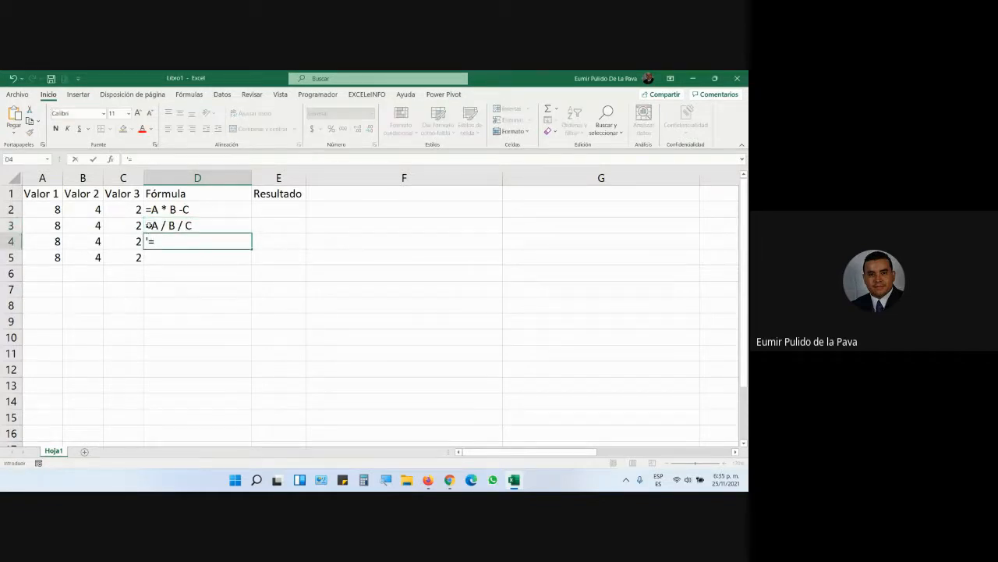
key(alt+Tab)
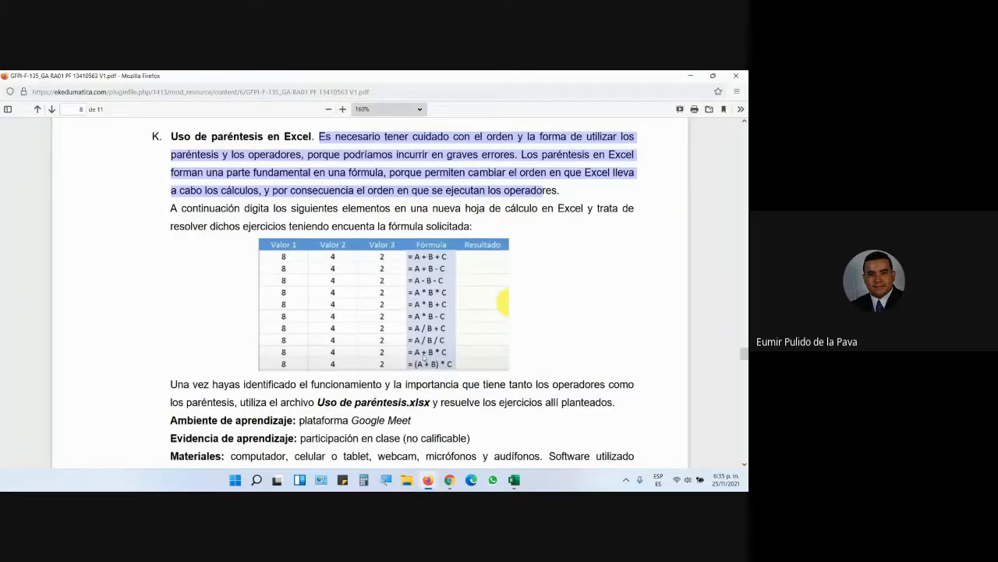
key(alt+Tab)
text(=A )
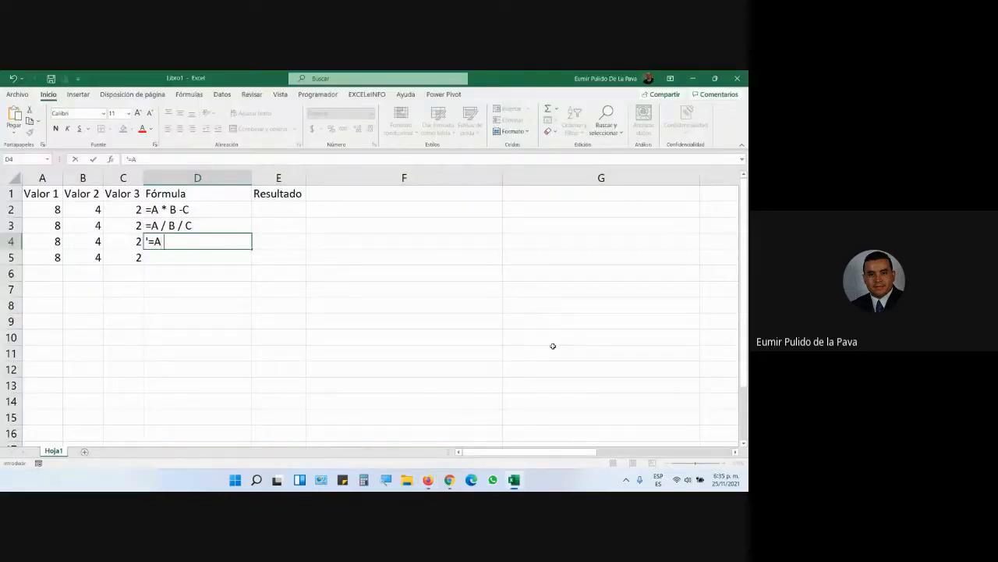
text(+ B * C)
key(Return)
- Enter =(A + B) * C as plain text in D5, following the guide's formula list
text('=)
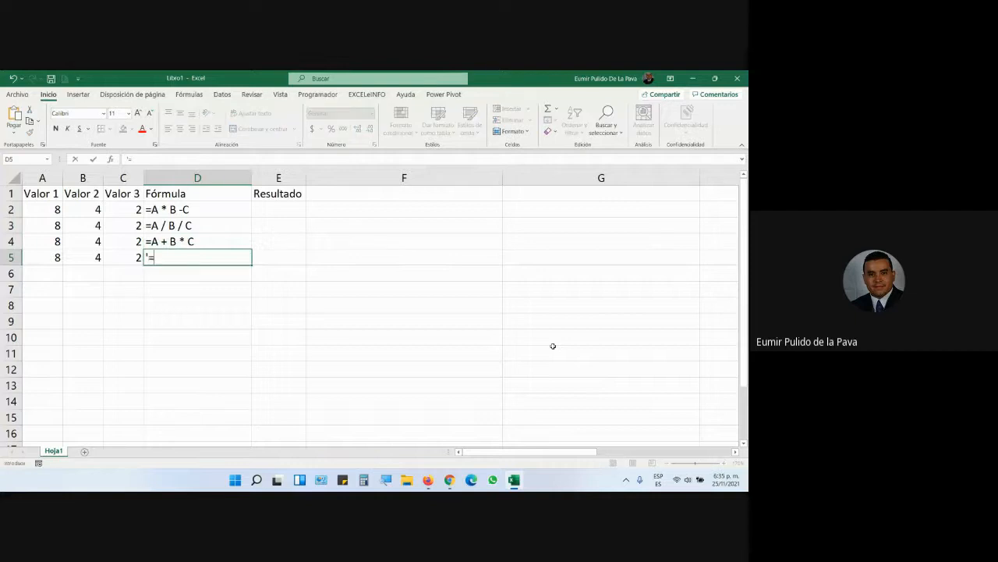
key(alt+Tab)
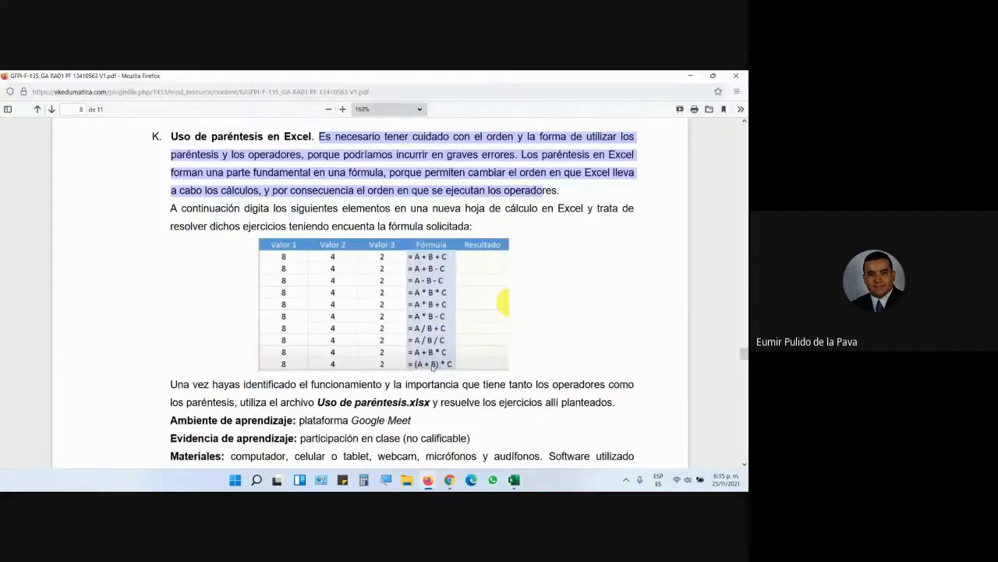
key(alt+Tab)
text(=(A + )
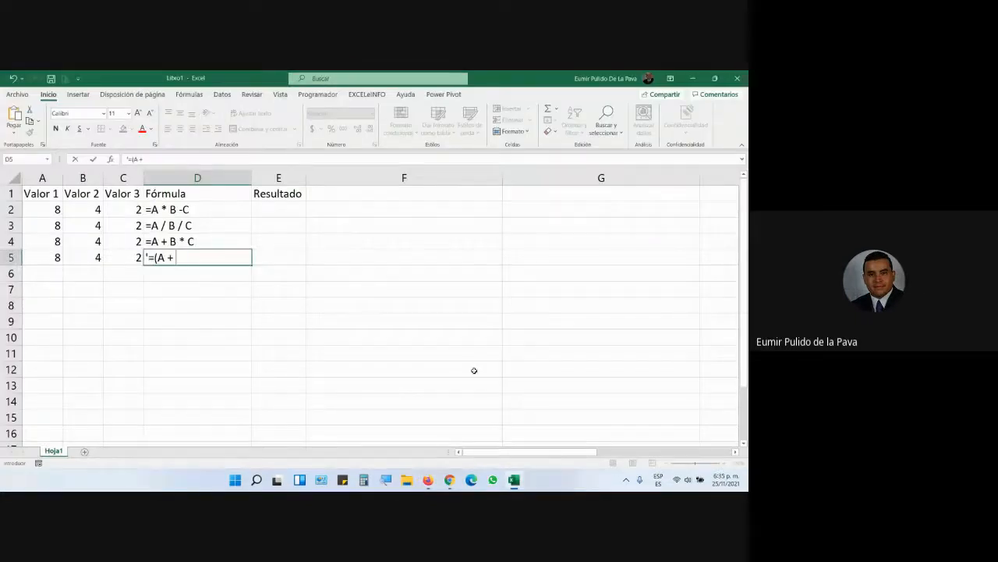
text(B) * C)
key(Return)
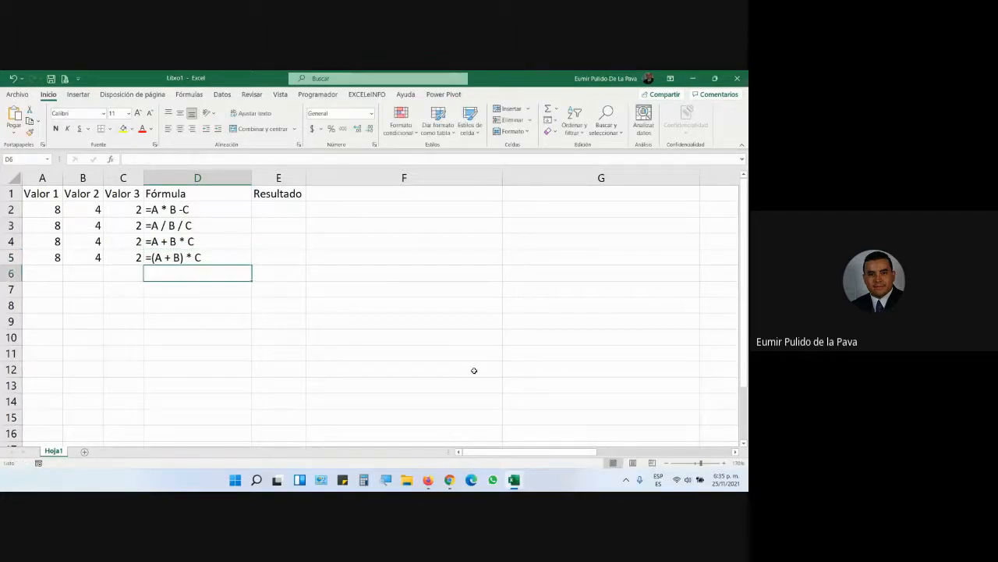
- Fit the Fórmula column to its text and widen the Resultado column, setting the font size of E2 to 18
drag(252, 180, 447, 179)
click(355, 207)
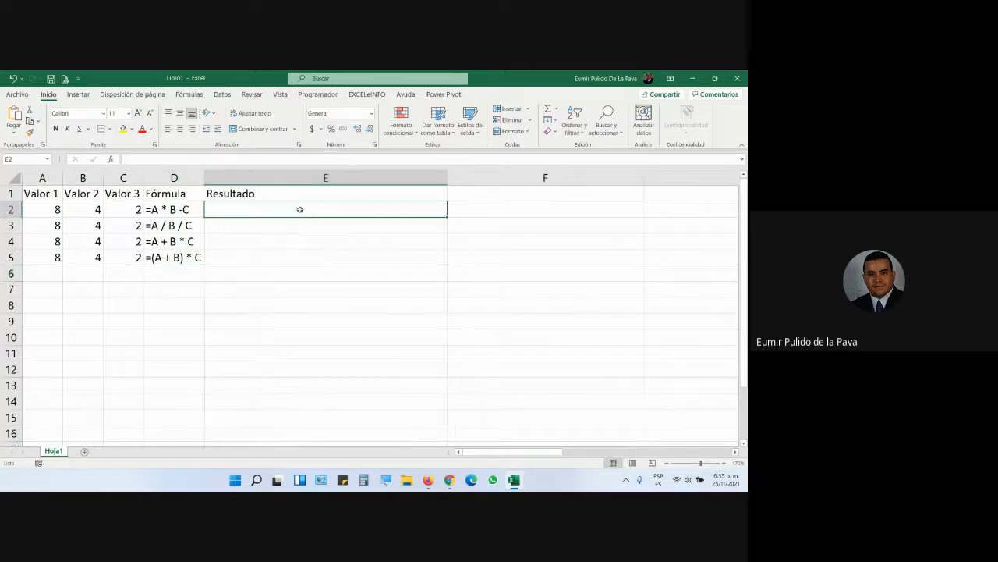
click(139, 112)
click(140, 112)
click(140, 113)
click(140, 112)
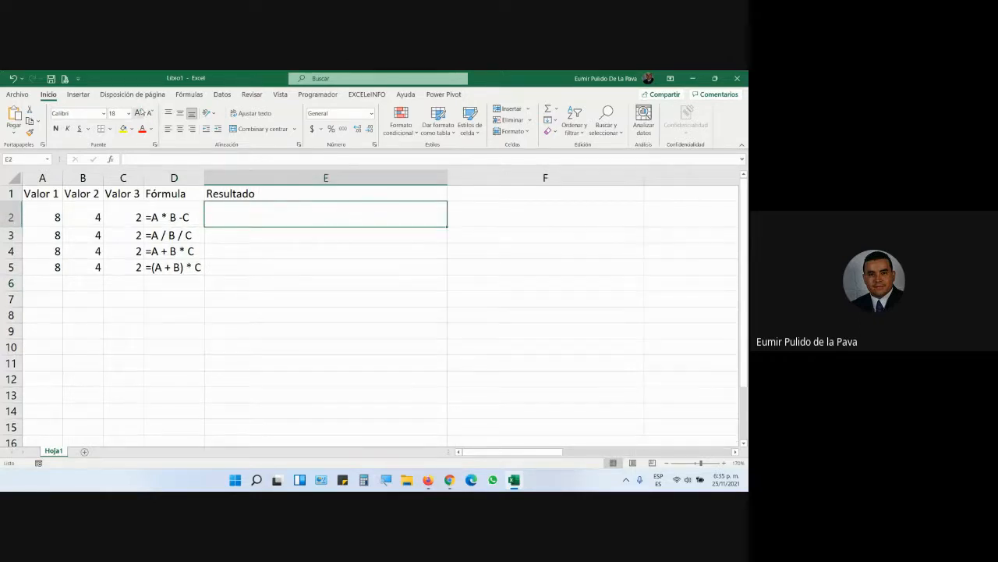
- Copy the formatting of E2 to the remaining result cells E3:E5
click(29, 132)
drag(234, 233, 234, 269)
click(265, 215)
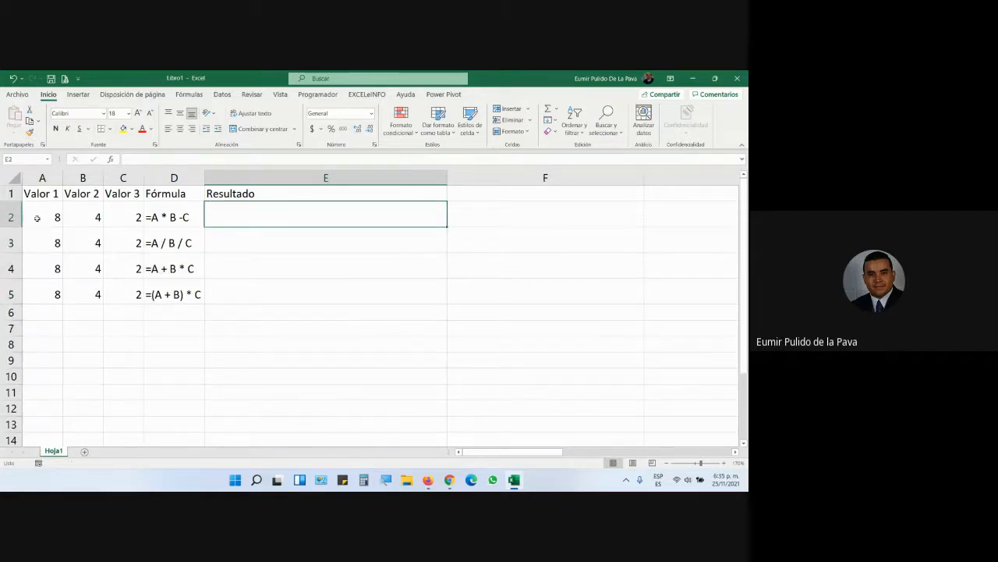
- Center the values in A2:C5 horizontally
drag(38, 216, 117, 293)
click(181, 129)
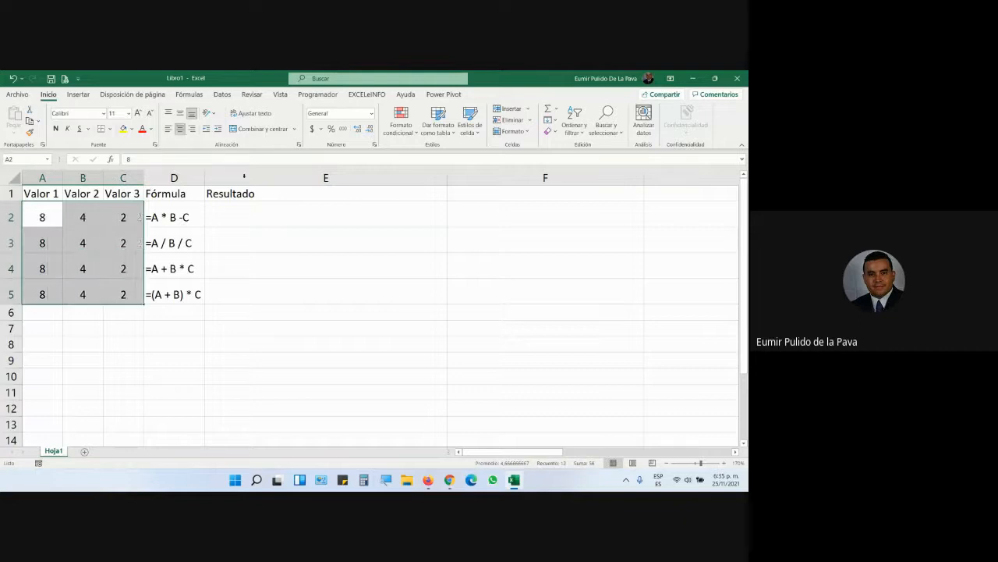
click(247, 217)
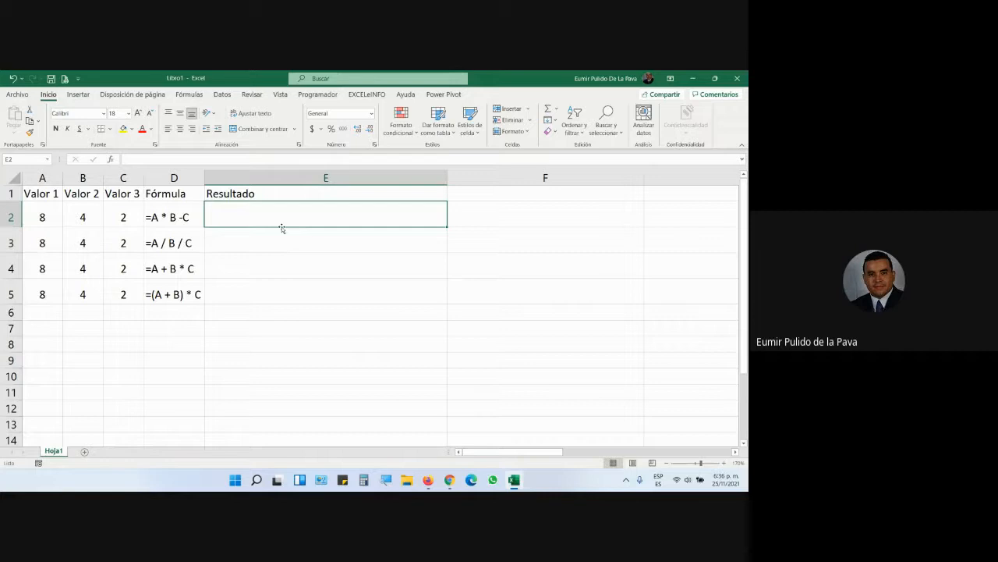
- Correct the spacing of the formula text in D2 so it reads =A * B - C
double_click(188, 217)
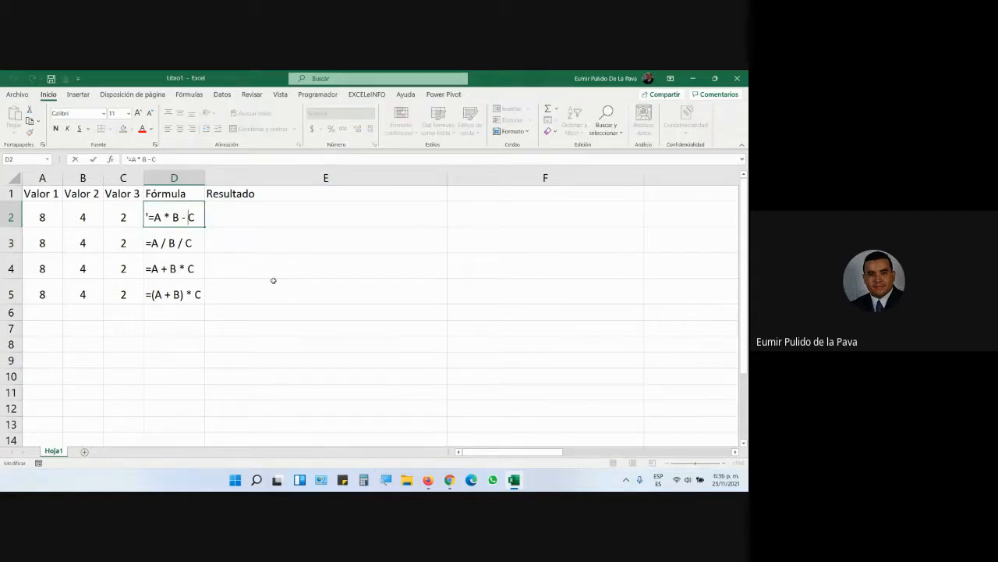
key(Return)
click(355, 213)
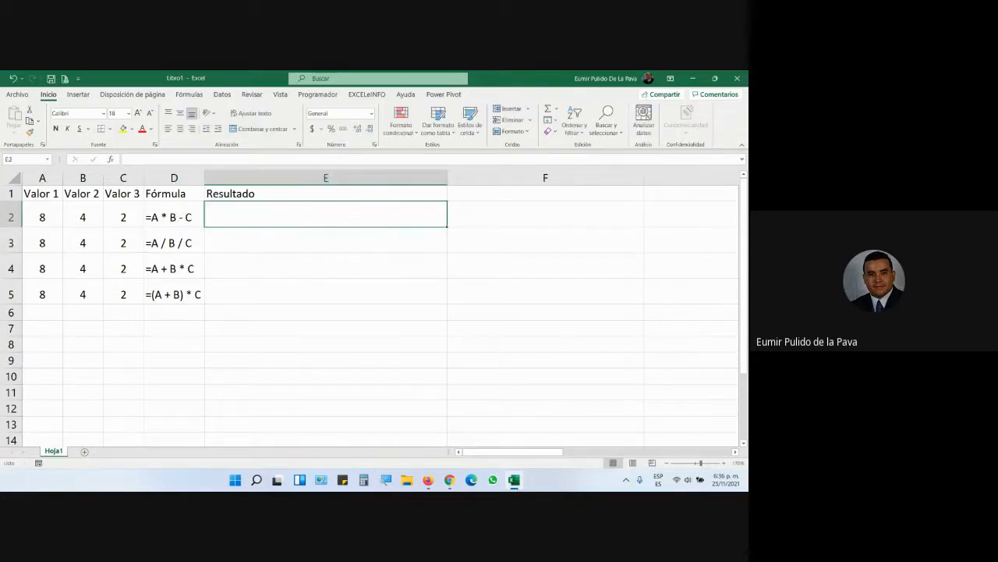
- Switch to the Google Meet call to check the in-call messages, and return to the Excel workbook
click(449, 480)
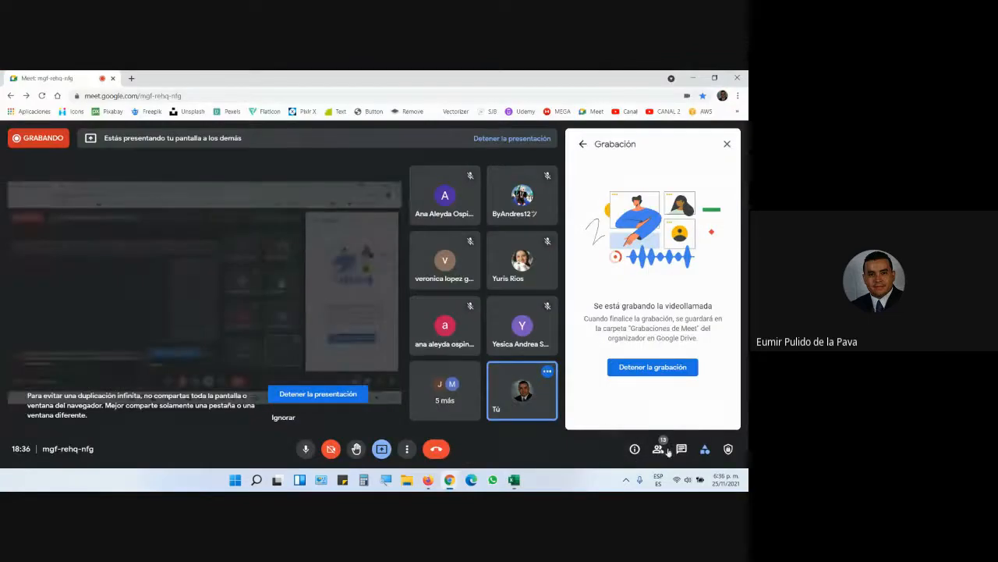
click(682, 448)
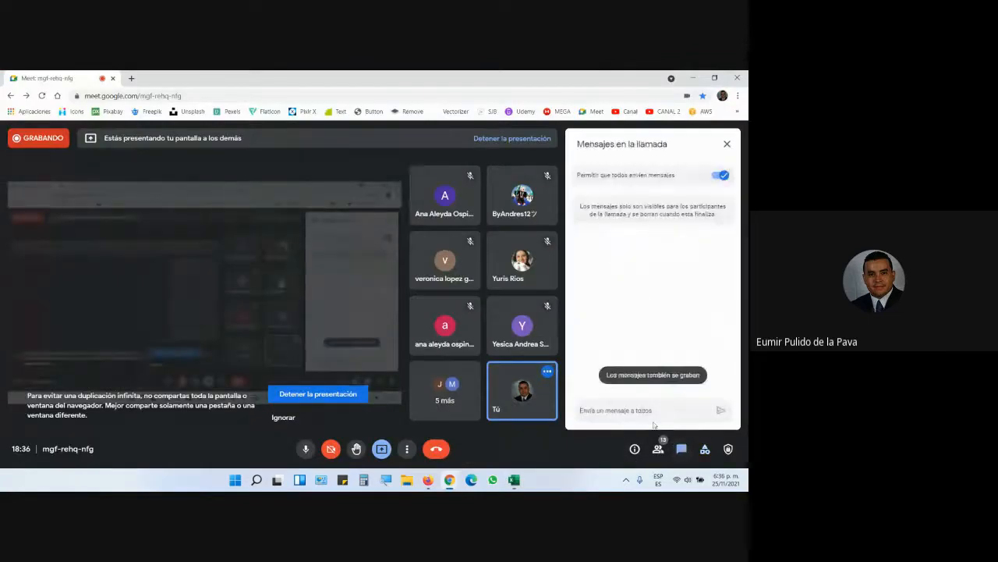
click(514, 480)
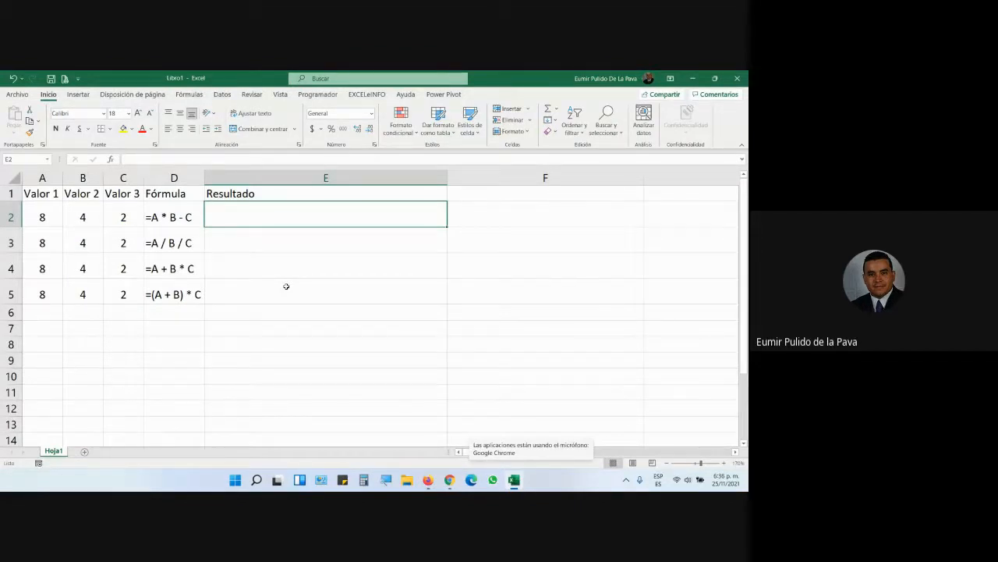
- Enter the formula =A2*B2-C2 in E2 under Resultado
text(=)
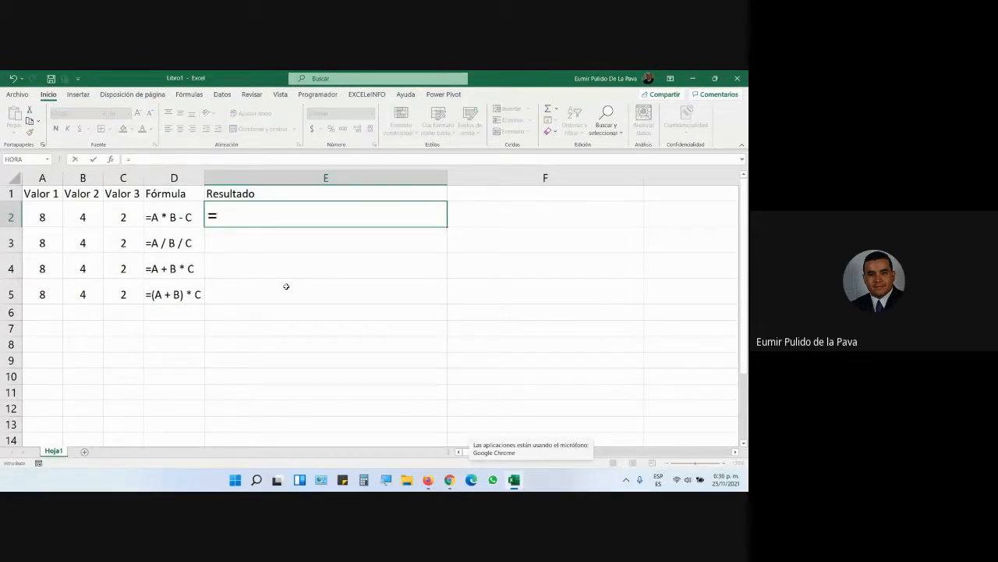
click(45, 218)
text(*)
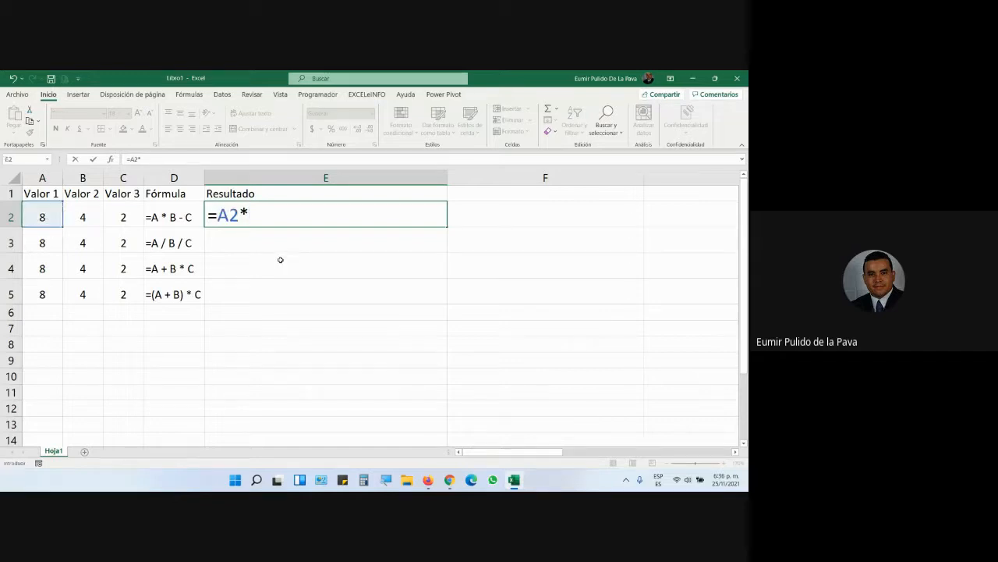
click(79, 214)
text(-)
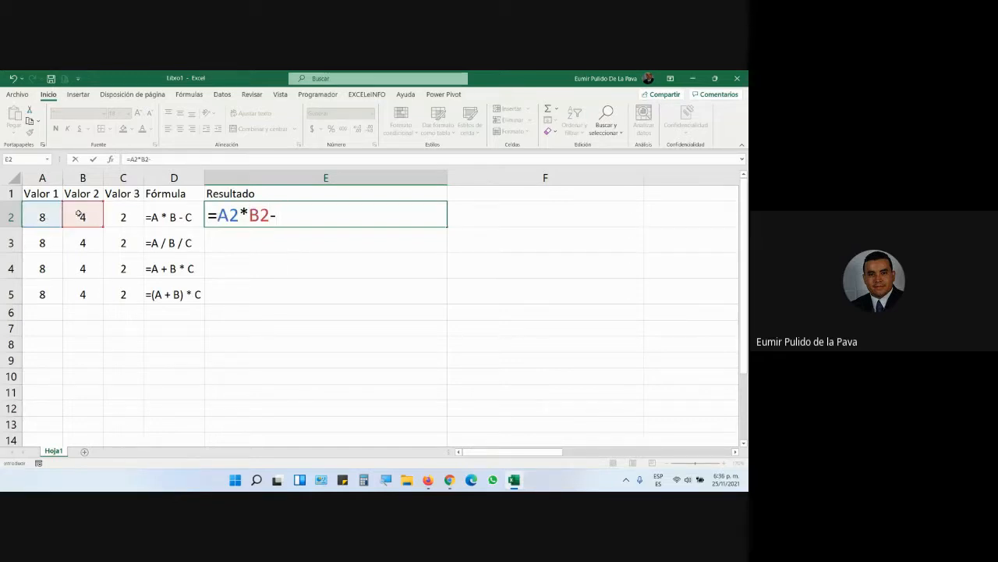
click(120, 216)
key(Return)
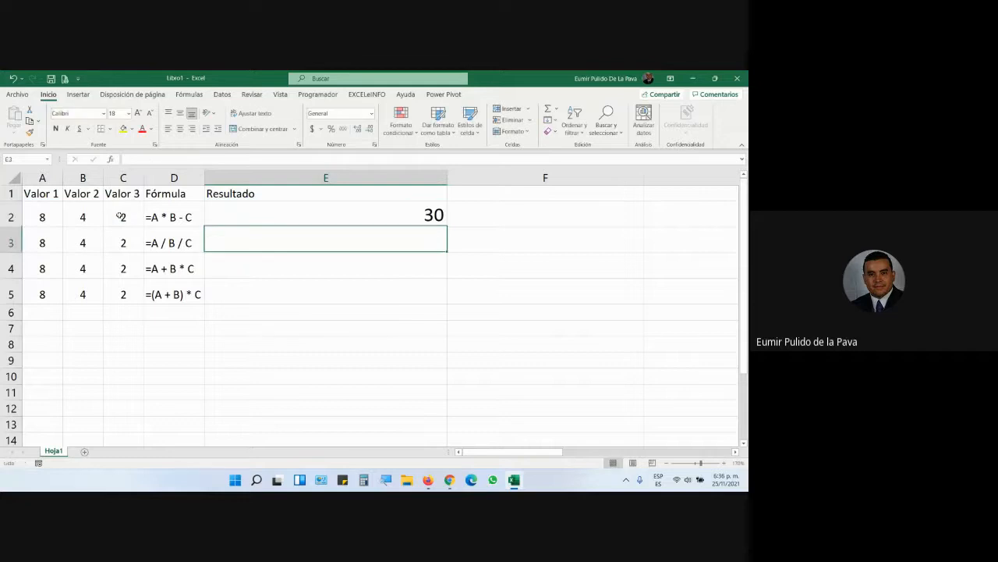
- Center the result in E2 horizontally and review the cell's formula with its references
click(289, 209)
click(180, 128)
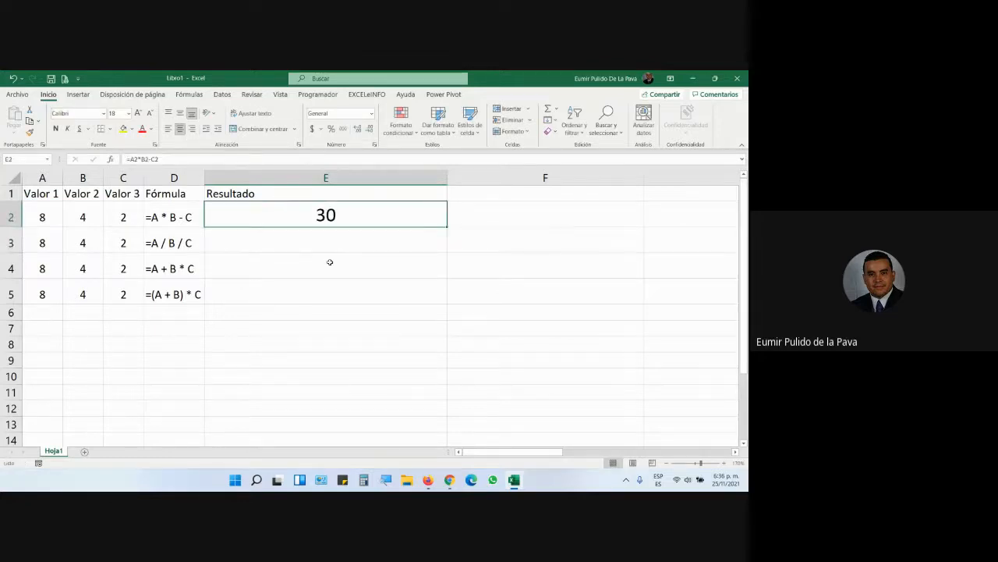
double_click(387, 219)
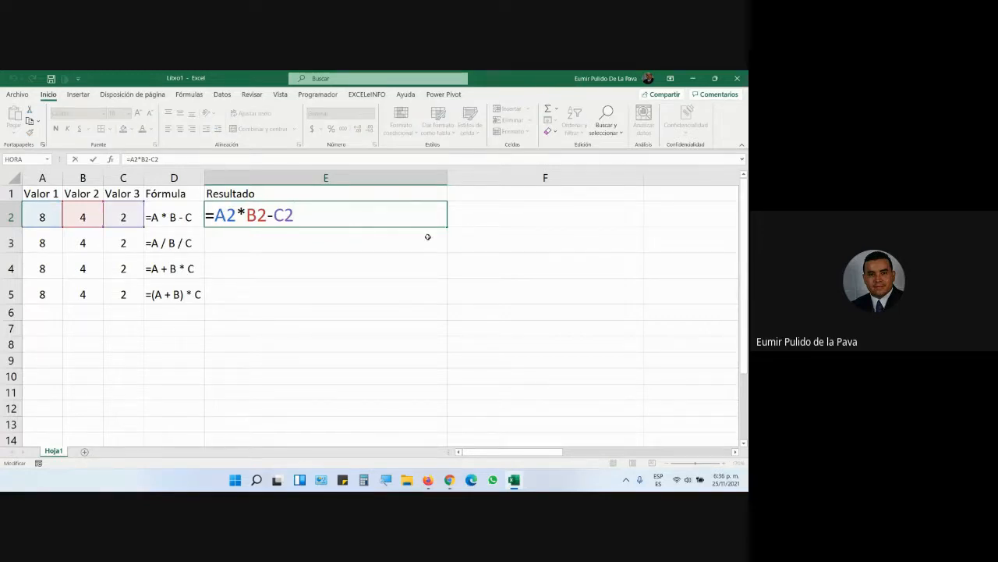
key(Return)
- Enter the formula =A3/B3/C3 in E3 and center its result horizontally
text(=)
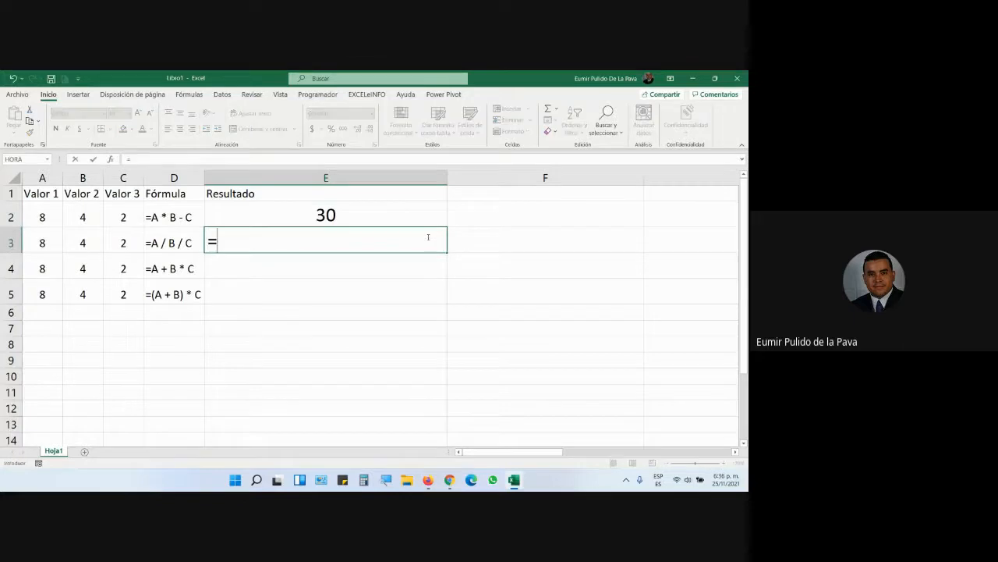
click(53, 245)
text(/)
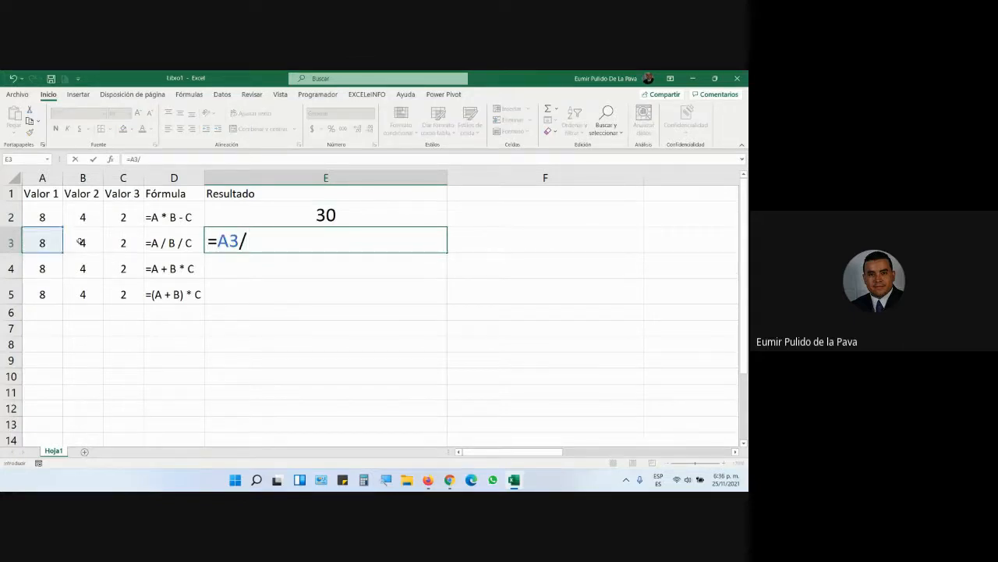
click(82, 242)
text(/)
click(109, 243)
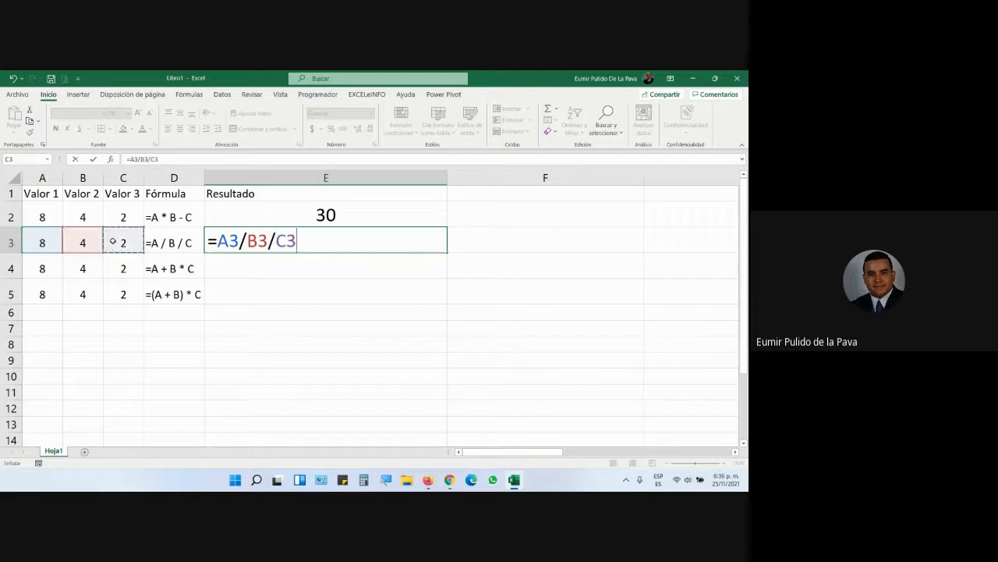
key(Return)
click(273, 240)
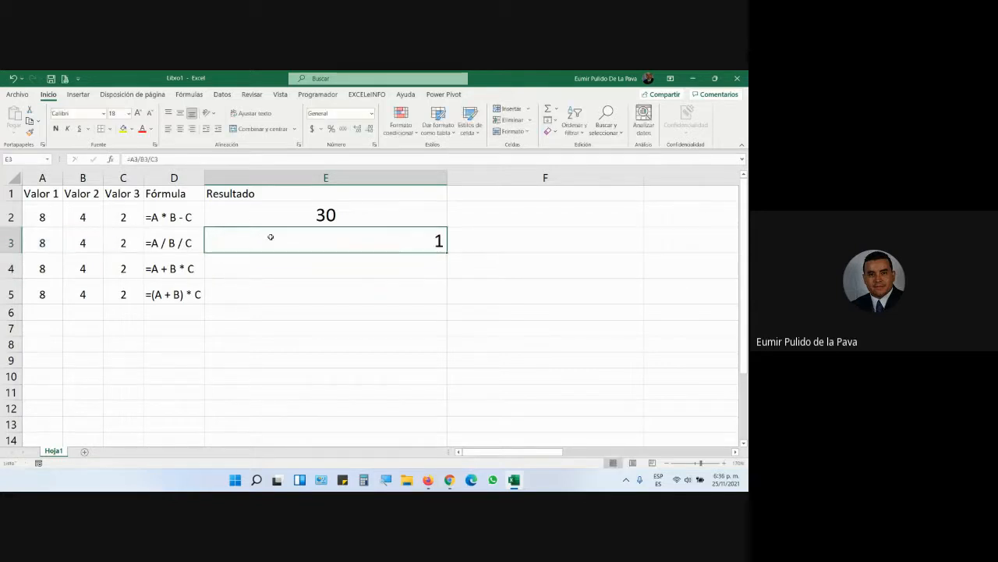
click(180, 128)
click(304, 266)
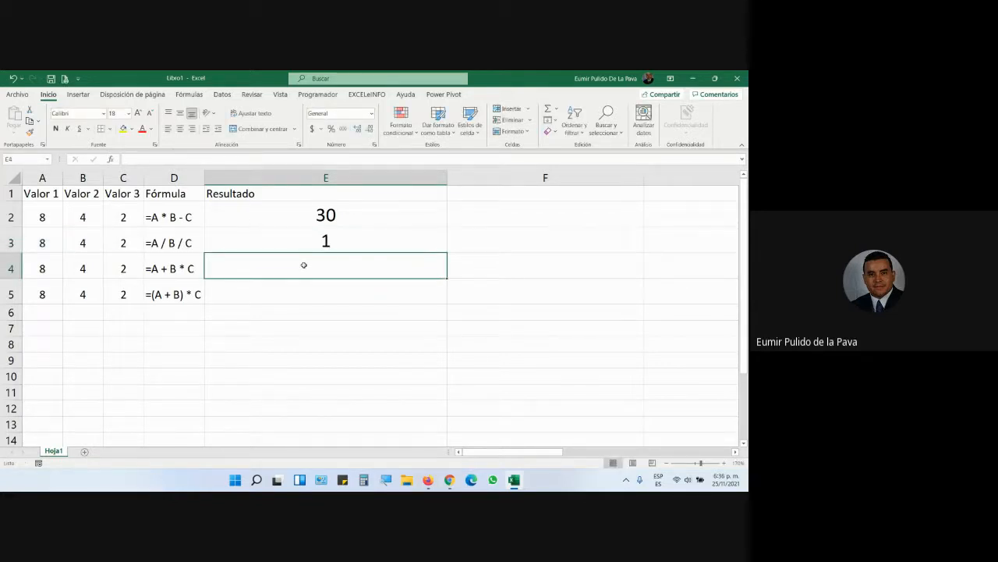
text(=)
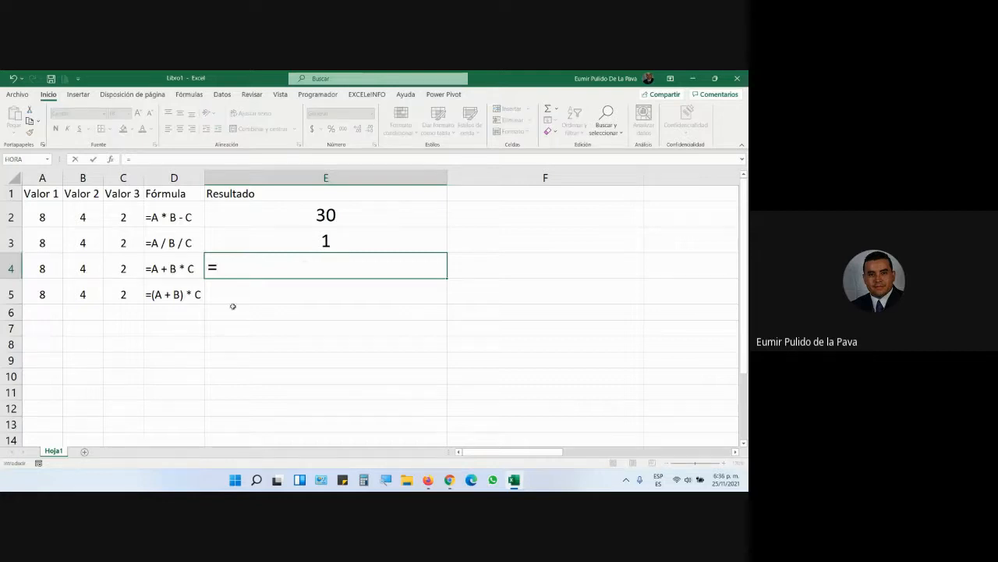
key(Escape)
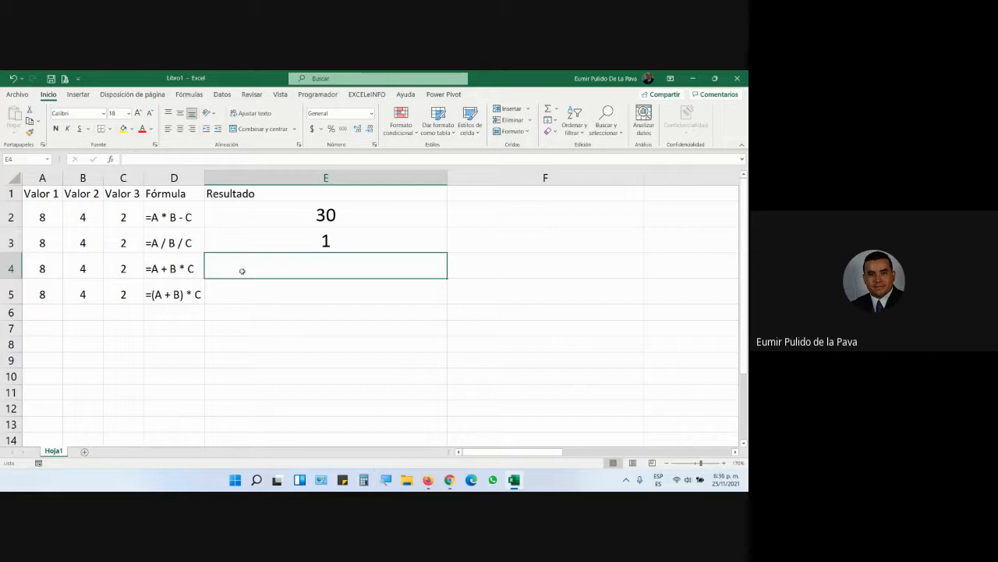
- Highlight A4:E4, the row of the =A + B * C exercise, with yellow fill and select E4
drag(52, 267, 327, 266)
click(335, 266)
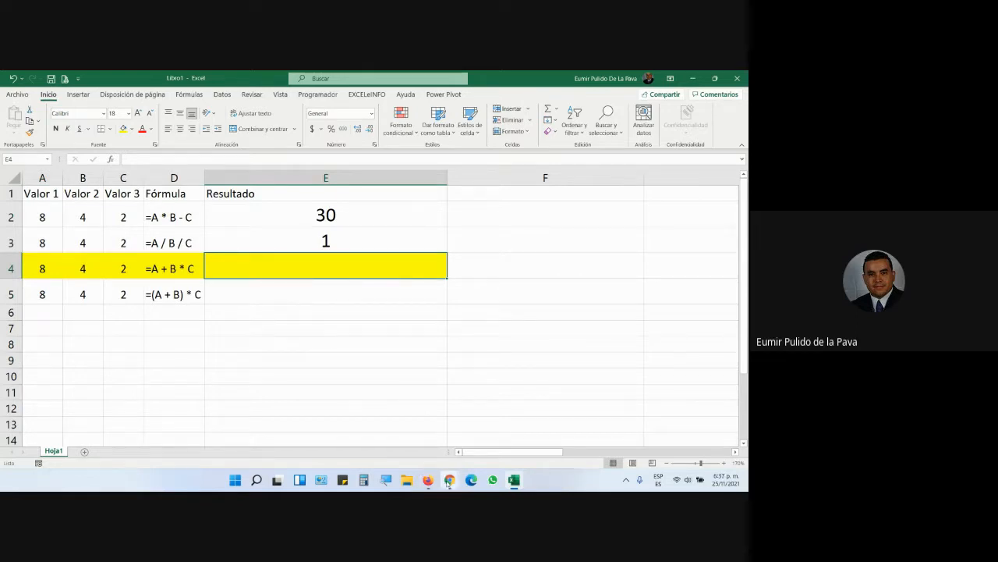
- Switch to the Google Meet call, admit the waiting participant, and return to the Excel workbook
mouse_move(450, 479)
click(409, 433)
click(475, 191)
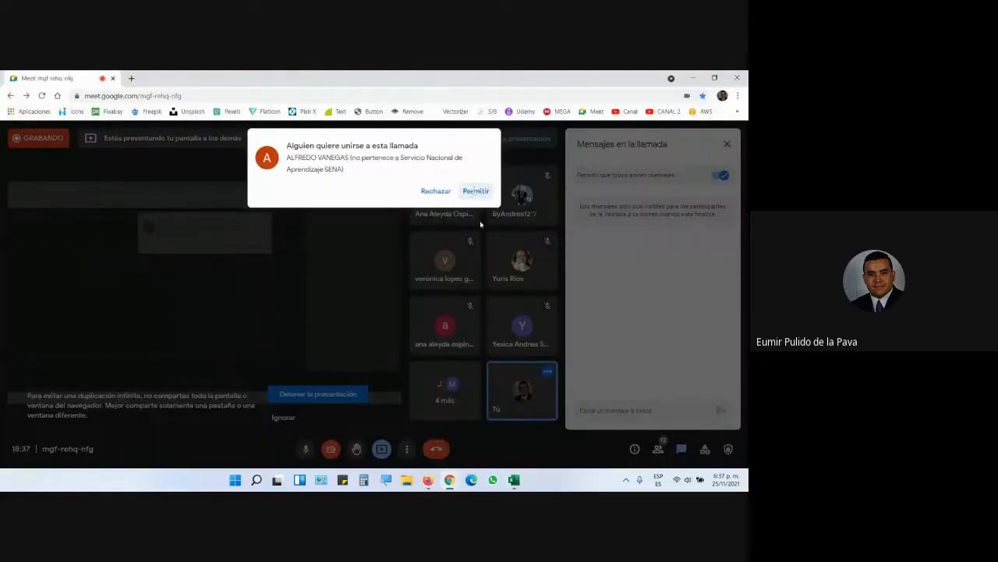
mouse_move(514, 479)
click(515, 414)
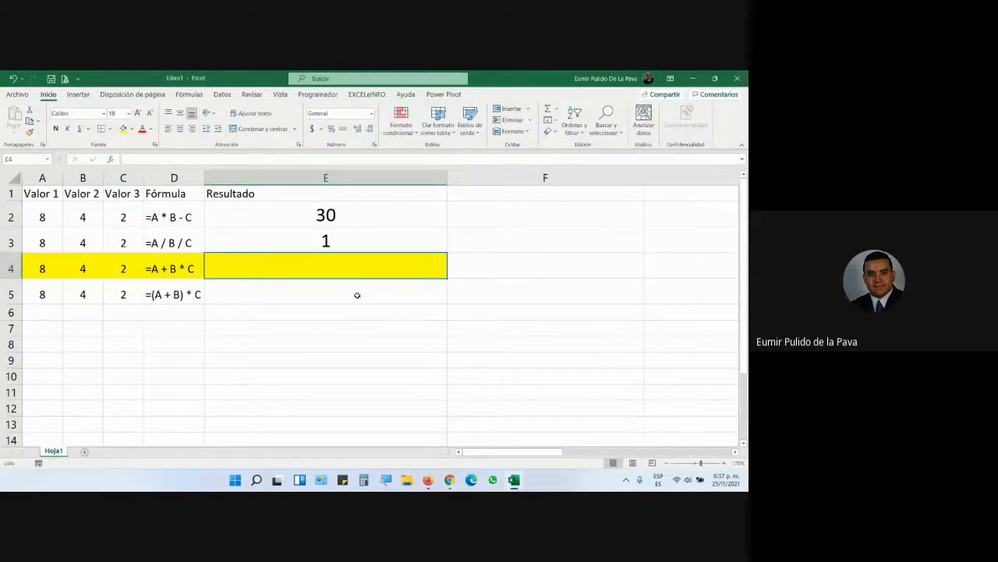
- Check the in-call messages in Google Meet for participants' replies, and return to the Excel workbook
key(alt+Tab)
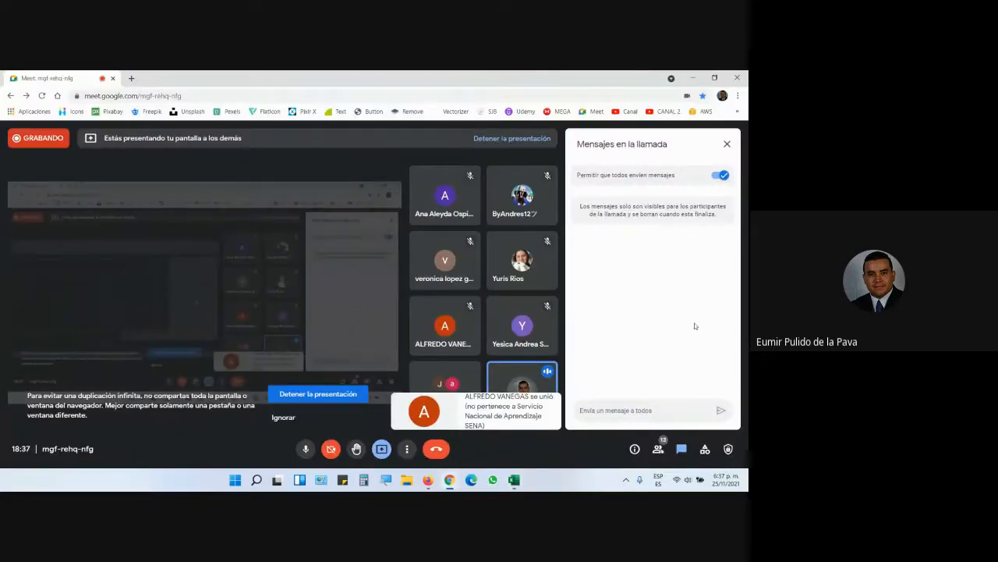
key(alt+Tab)
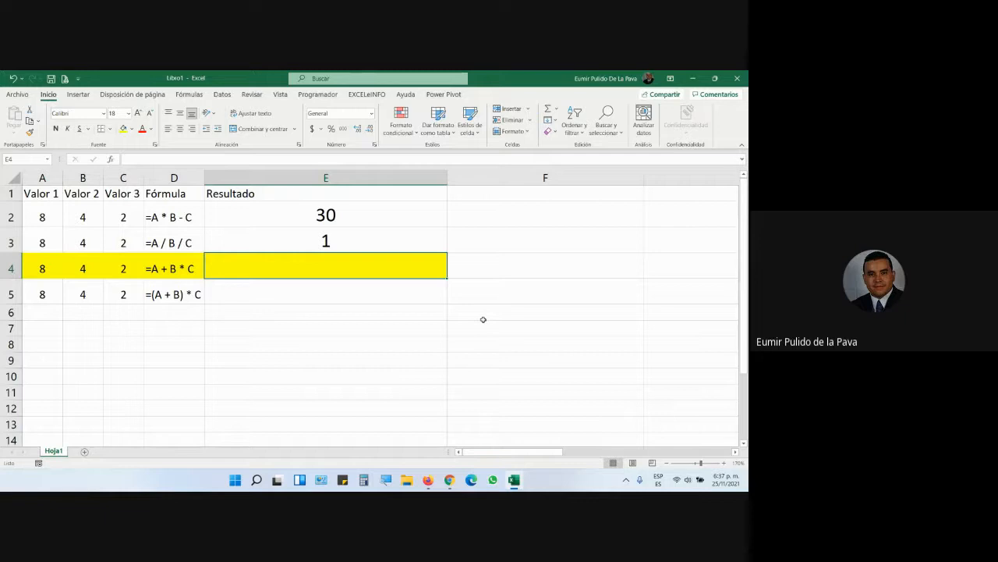
key(alt+Tab)
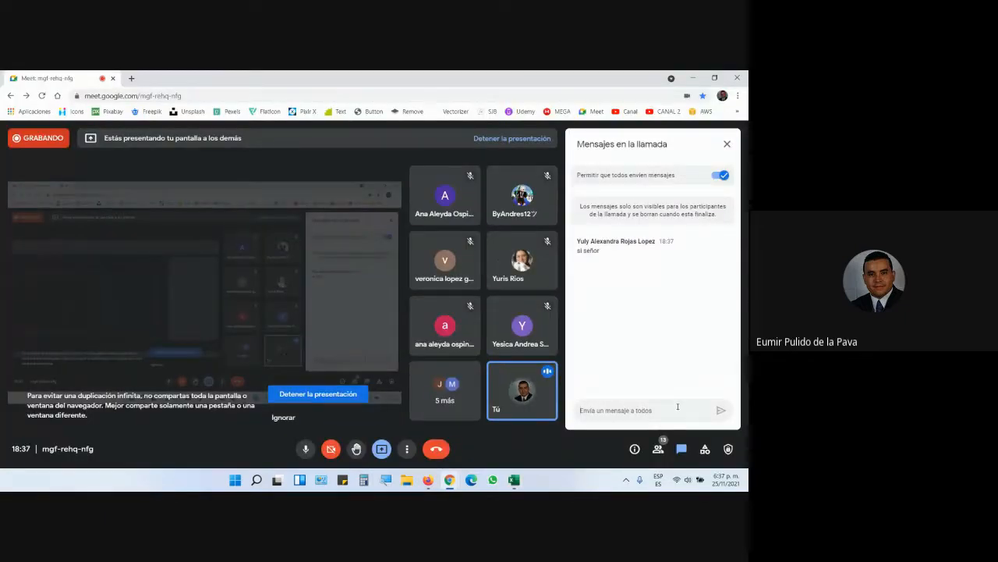
key(alt+Tab)
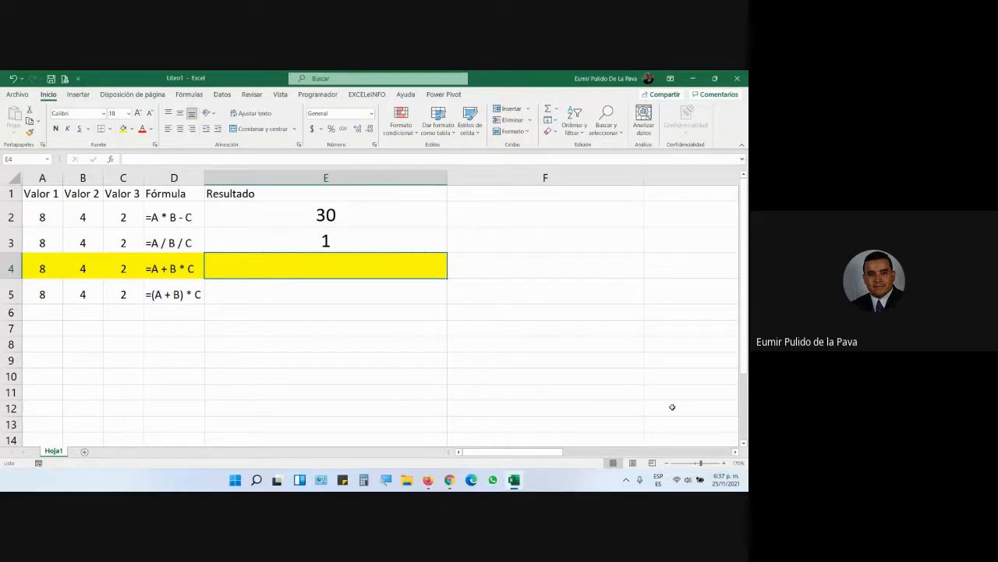
- Narrow the Resultado column E, and check the Google Meet in-call messages again before returning to the workbook
drag(448, 182, 328, 173)
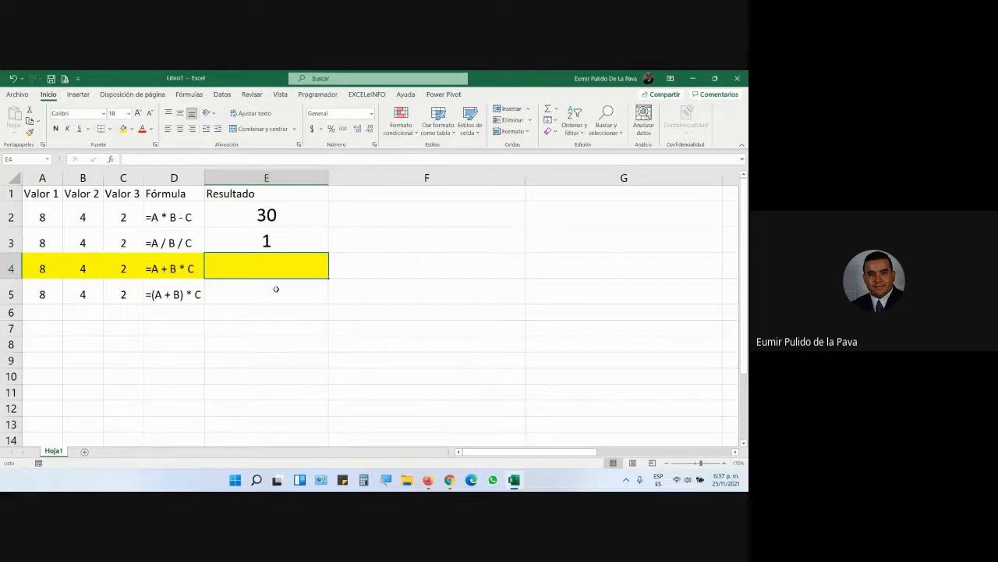
key(alt+Tab)
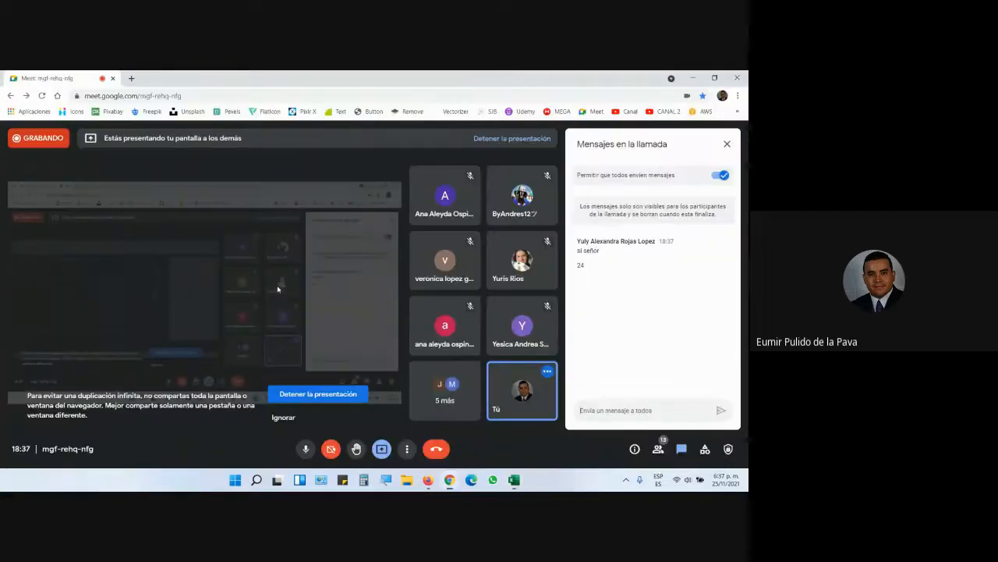
key(alt+Tab)
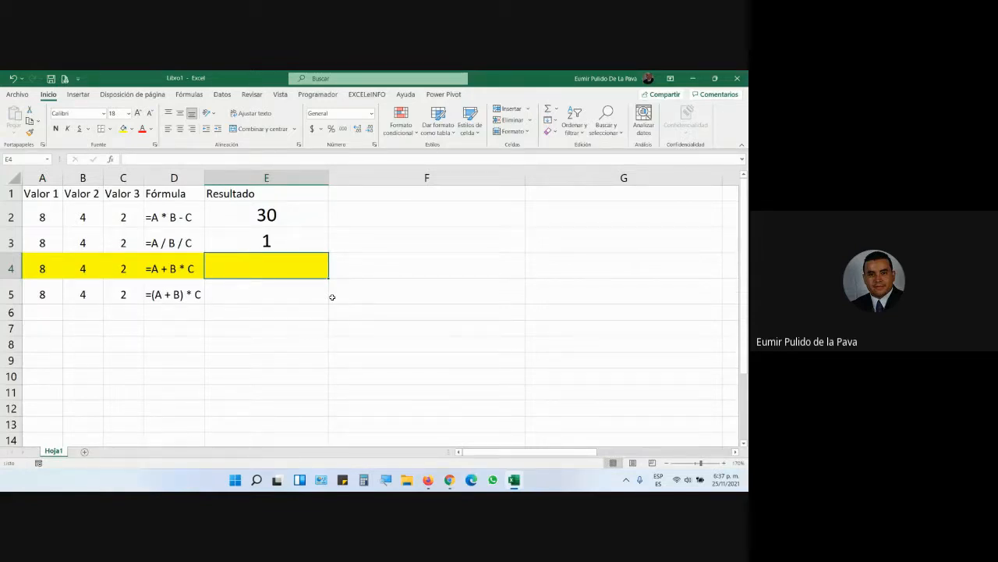
key(alt+Tab)
key(alt+Tab)
- Enter 24 in F4, align it to the middle vertically, and enlarge its font to 14
double_click(378, 266)
text(24)
key(Return)
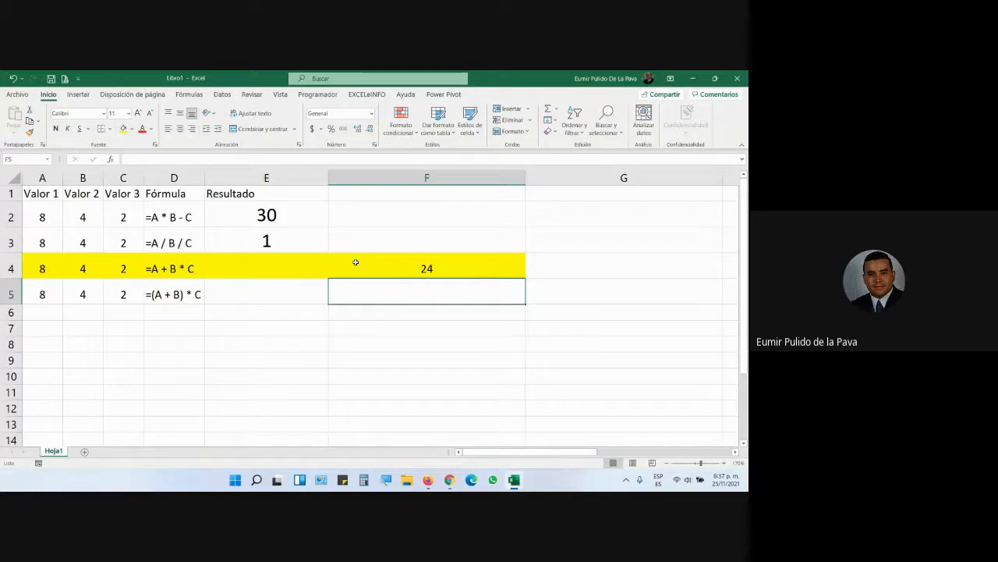
click(352, 264)
click(180, 113)
click(138, 113)
click(138, 113)
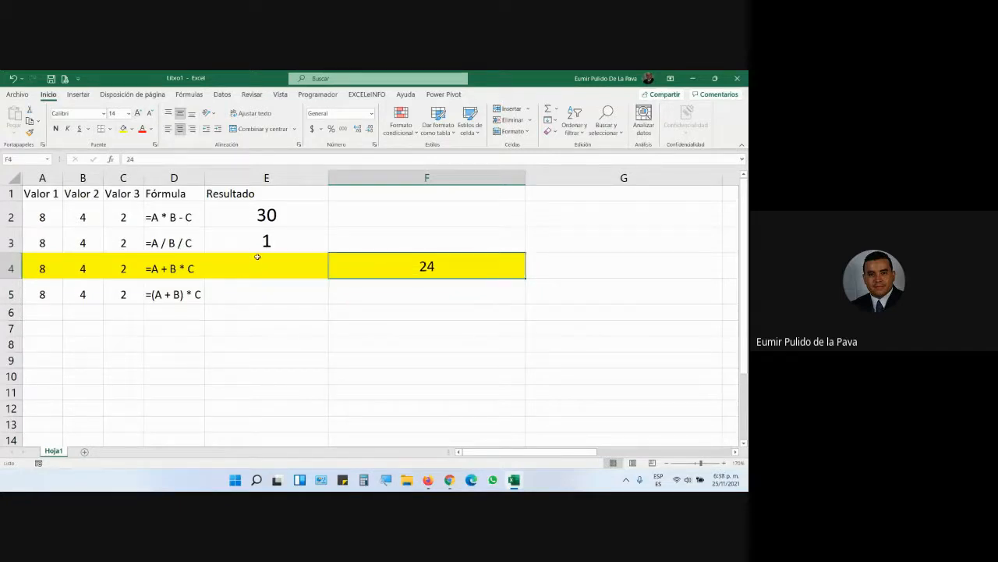
- Enter the formula =A4+B4*C4 in E4 under Resultado
click(252, 270)
text(=)
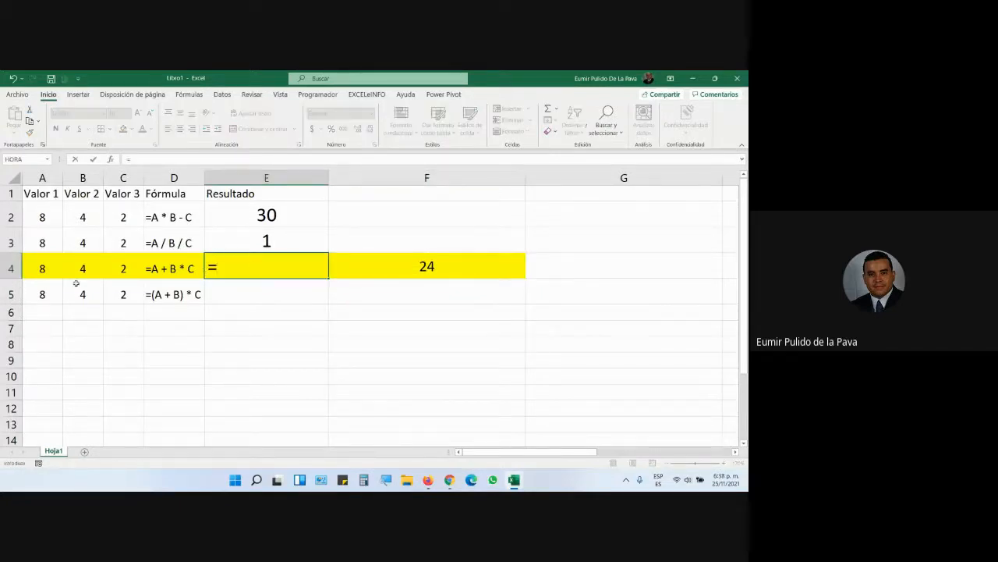
click(42, 267)
text(+)
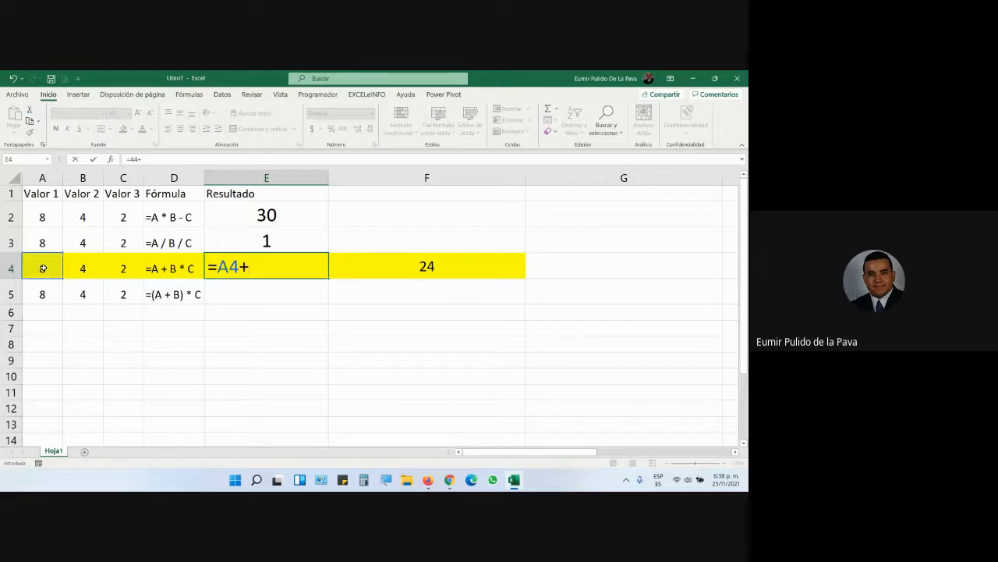
click(76, 271)
text(*)
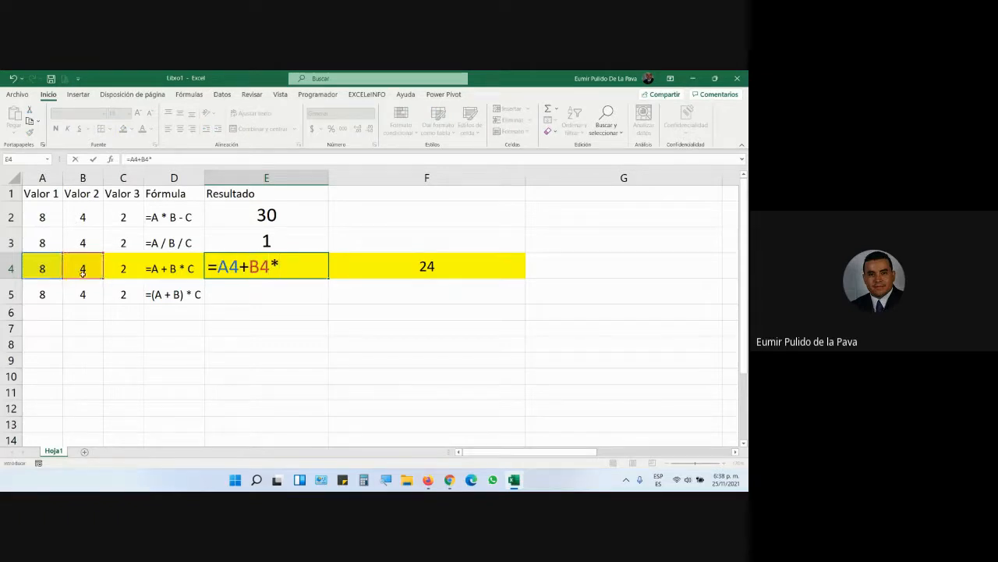
click(121, 268)
key(Return)
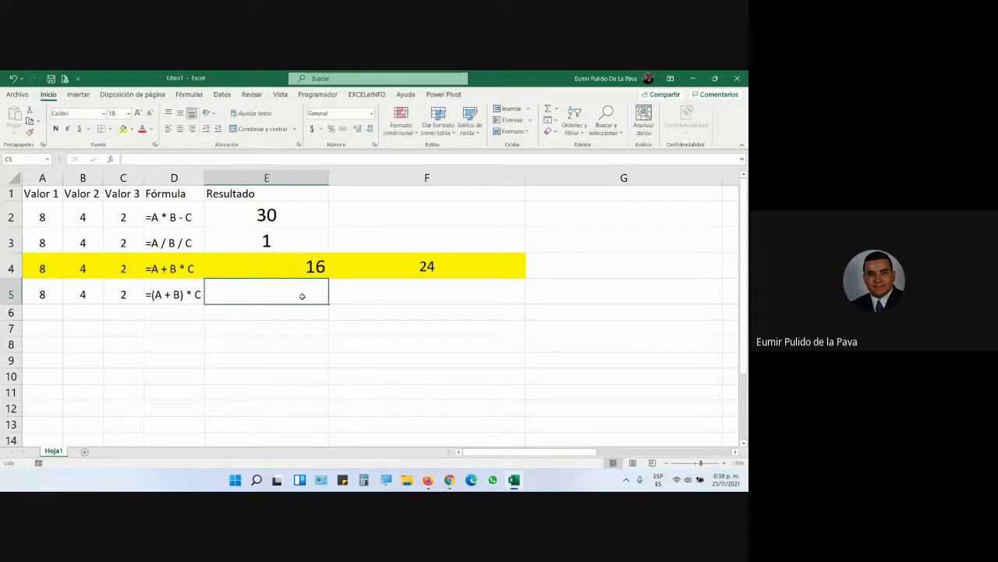
- Center E4:F4 horizontally and set the font size of both cells to 18
drag(308, 266, 437, 269)
click(180, 128)
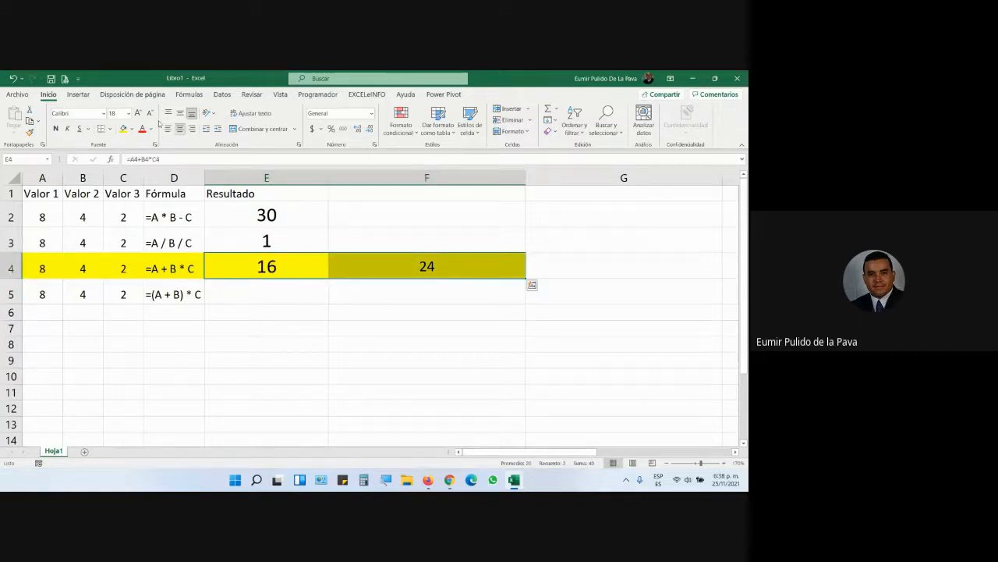
click(128, 113)
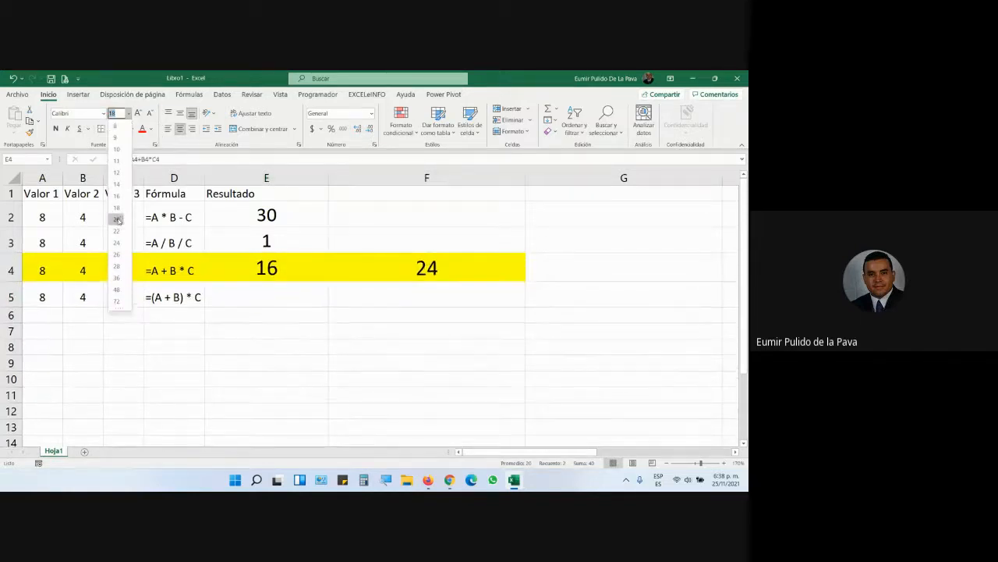
key(Escape)
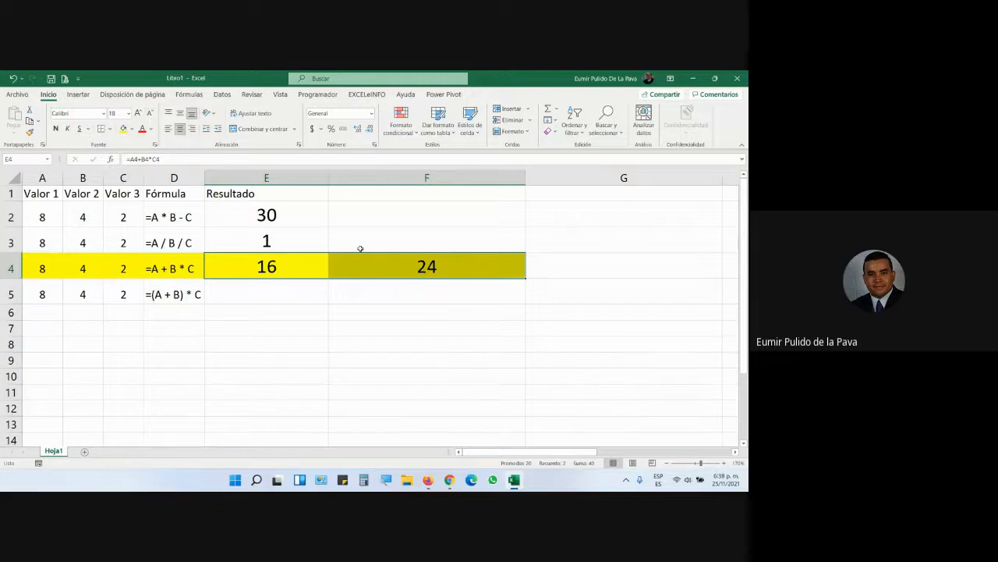
- Compare E4 with the values in A4:C4, and fill F4 with blue
click(281, 265)
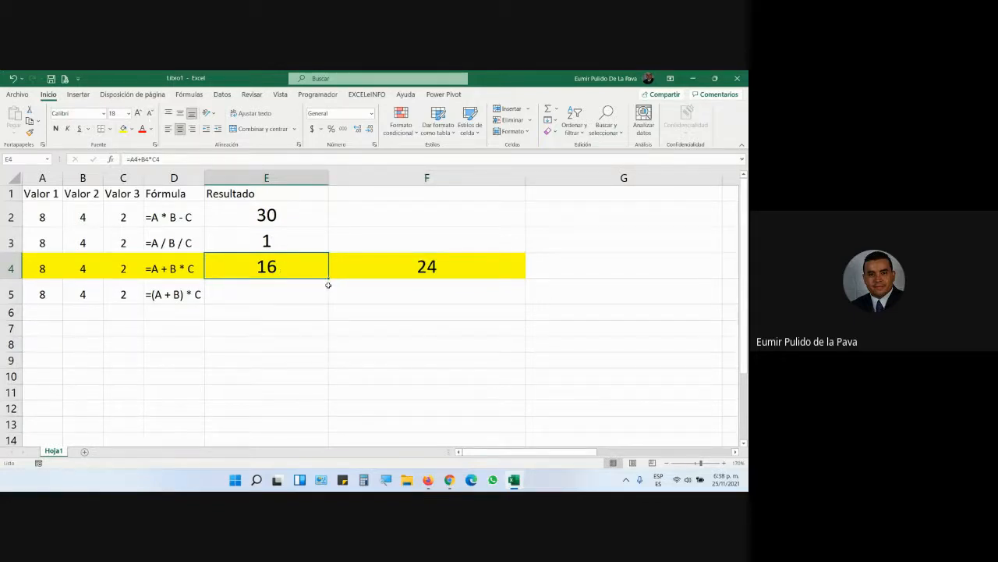
drag(34, 273, 117, 268)
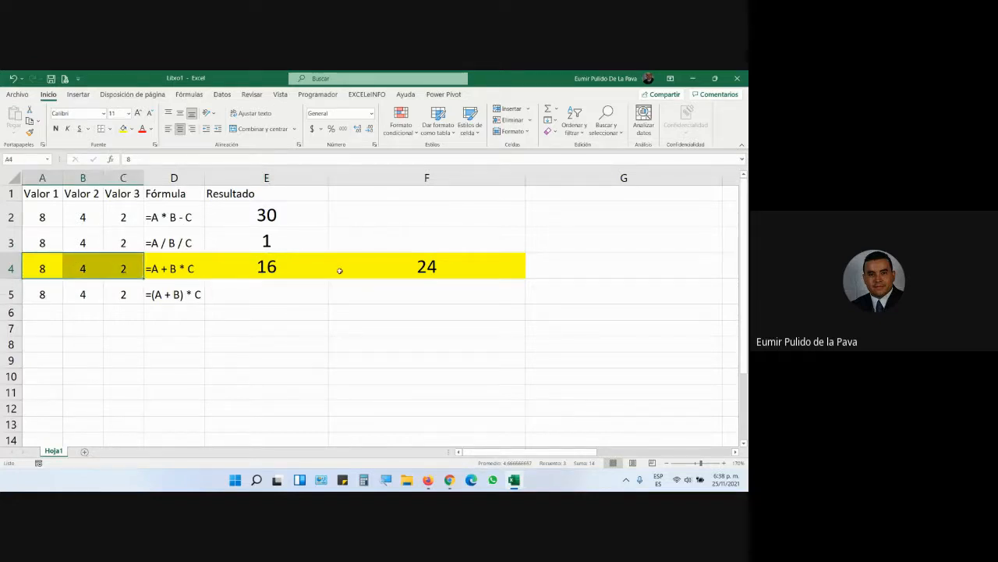
click(406, 266)
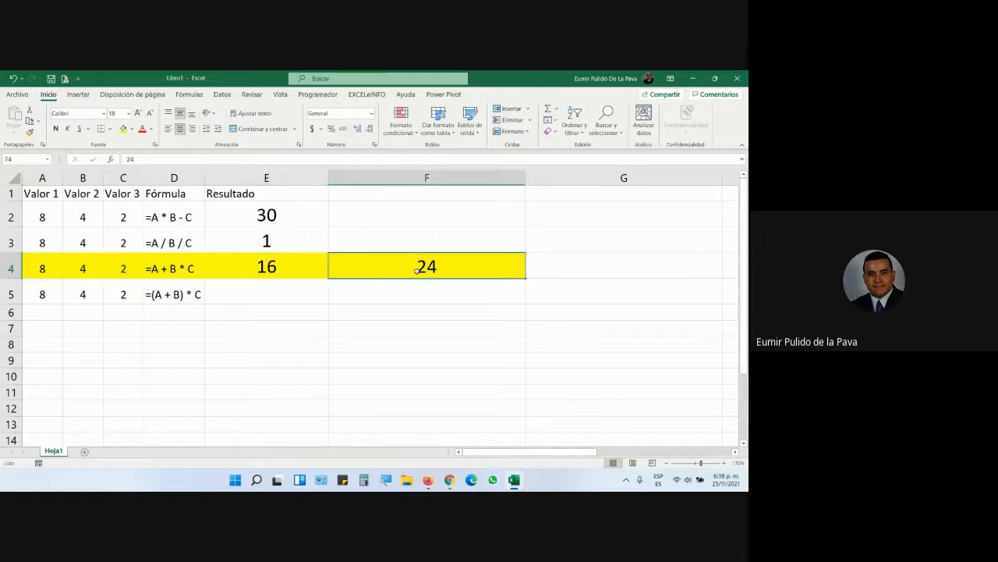
click(132, 130)
click(172, 222)
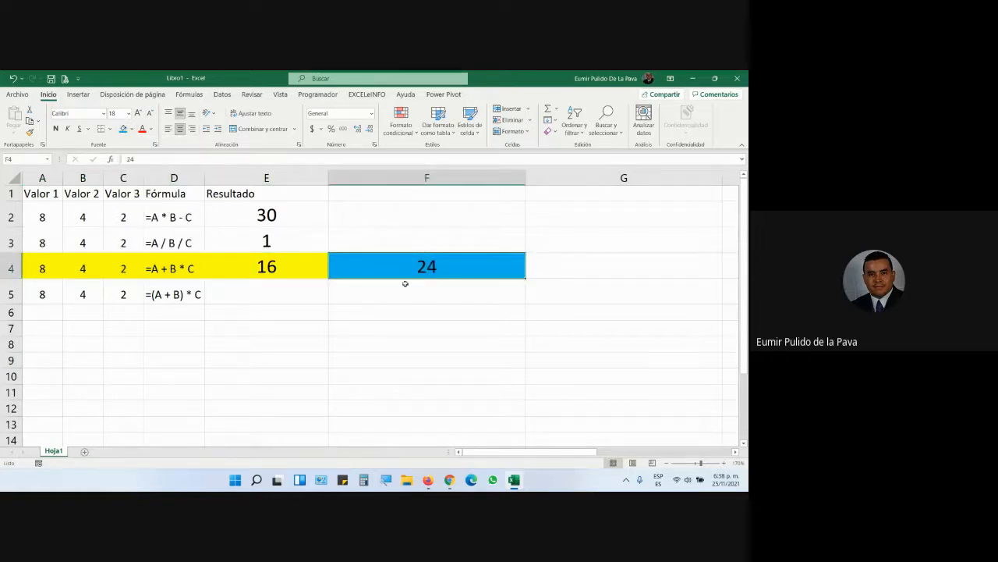
- Check the in-call messages in Google Meet, and open Word with a new blank document
key(alt+Tab)
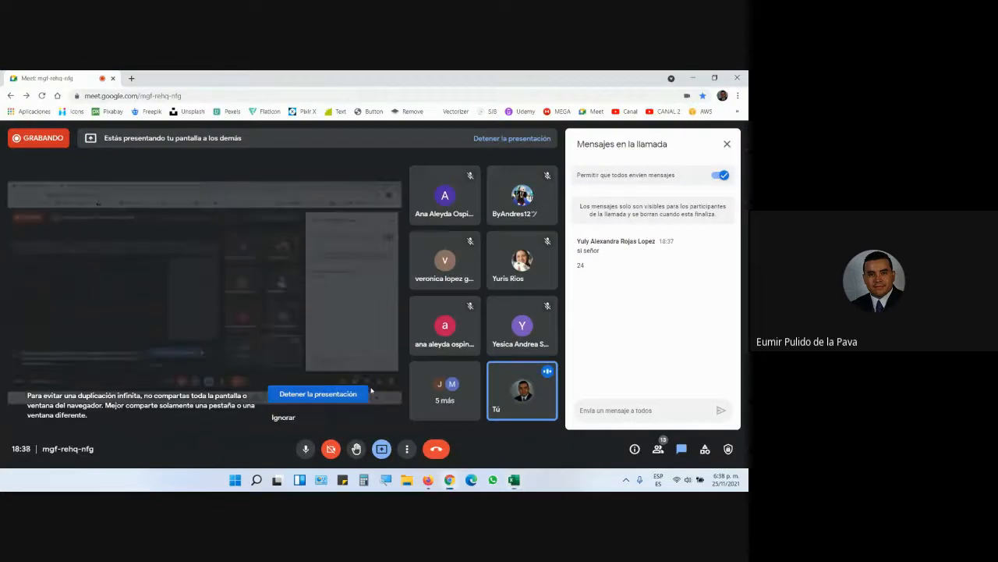
key(alt+Tab)
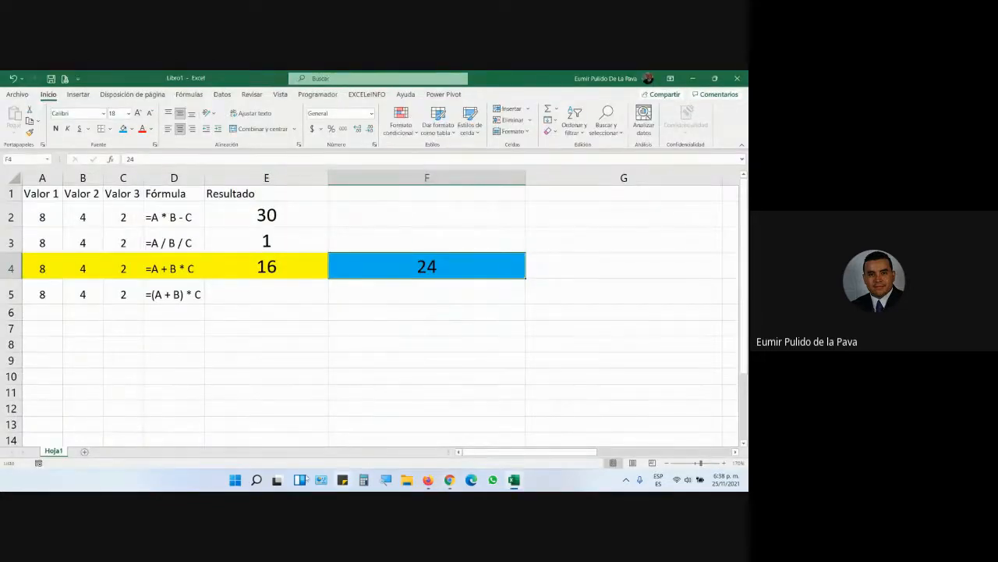
click(235, 480)
click(445, 195)
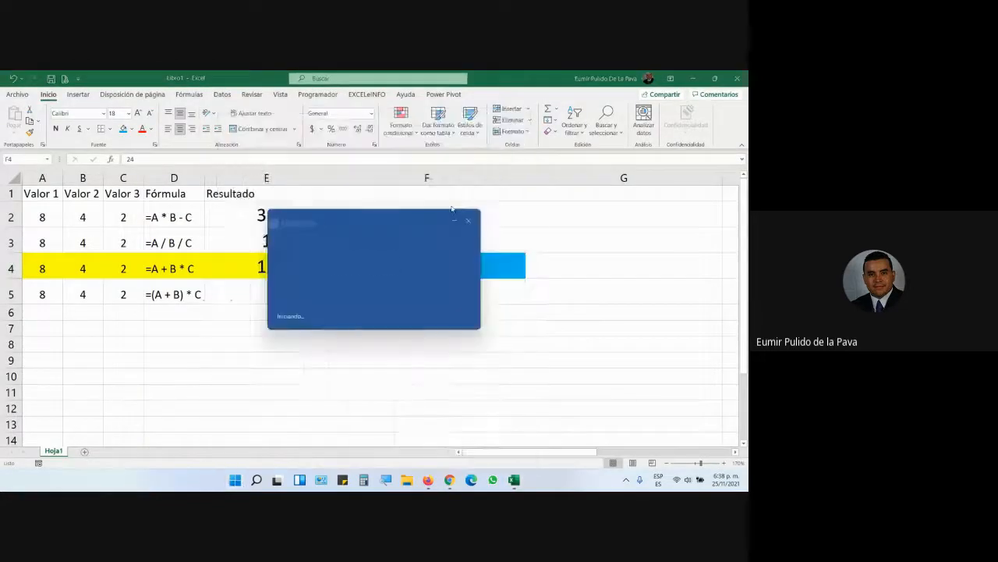
click(110, 179)
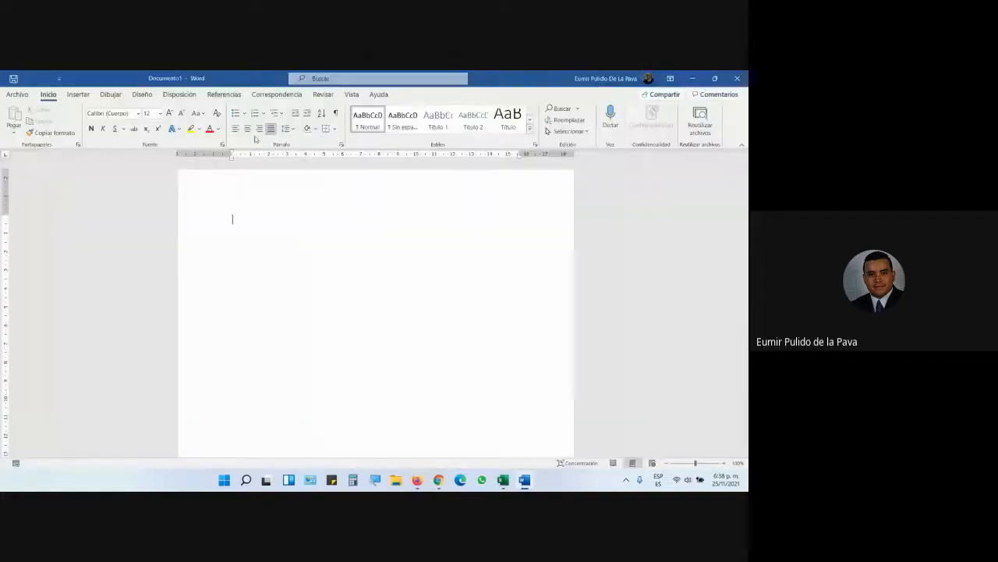
- Set the Word document's page margins to the Estrecho preset
click(142, 94)
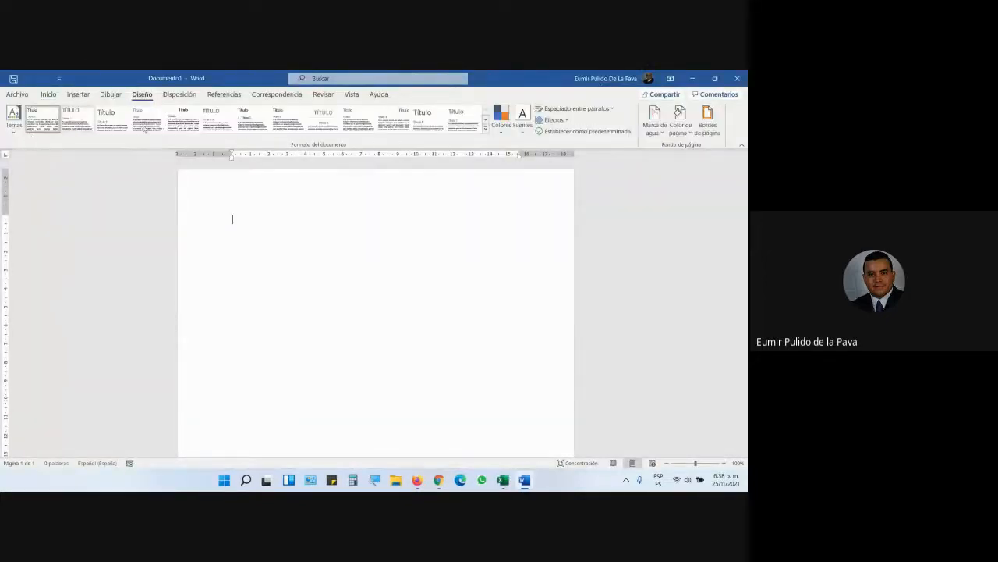
click(180, 94)
click(19, 129)
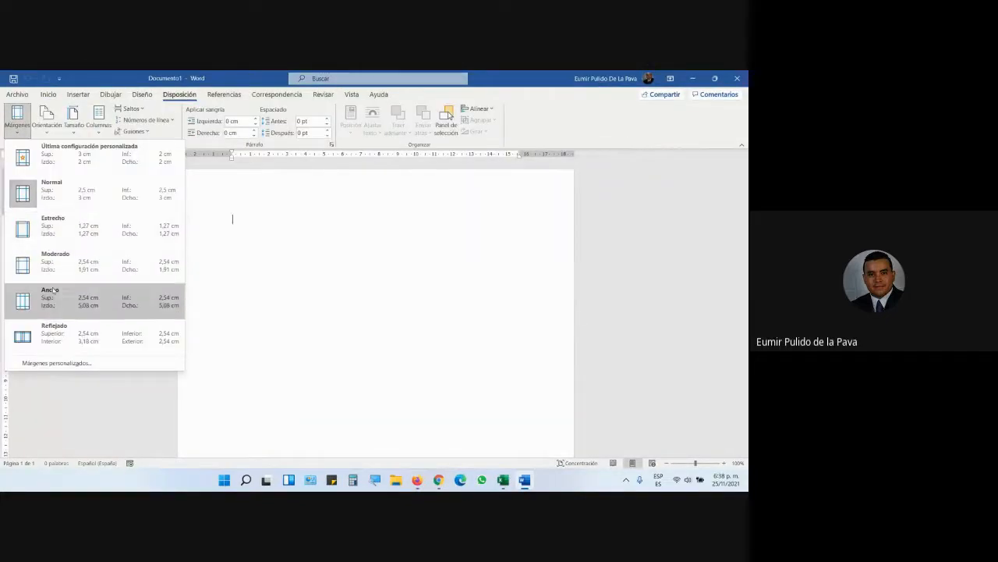
click(70, 227)
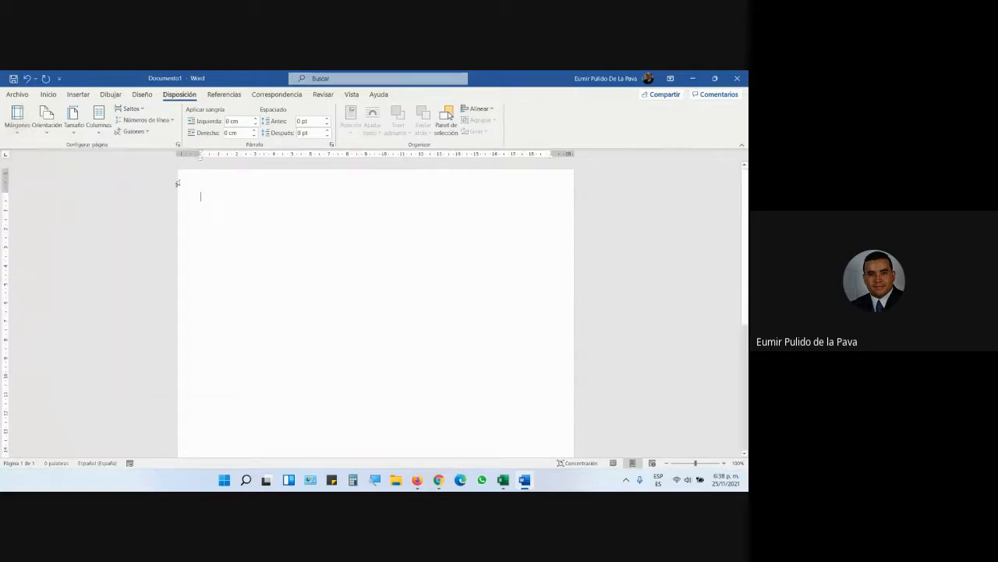
- Add the centered, bold title "Jerarquía de operadores" at font size 22 on the first line
click(48, 95)
click(248, 129)
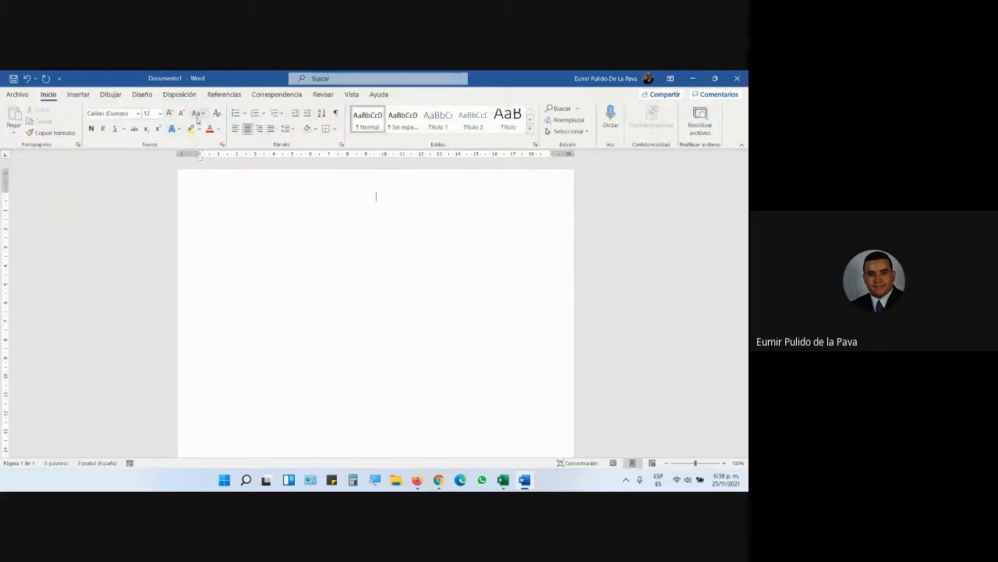
click(160, 113)
click(169, 113)
click(169, 113)
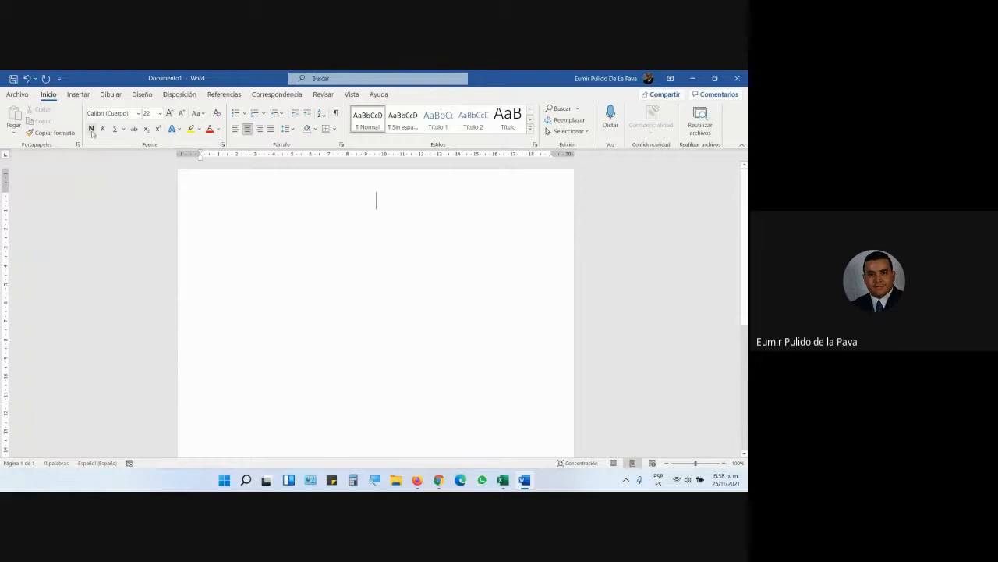
click(91, 129)
text(jerarqu)
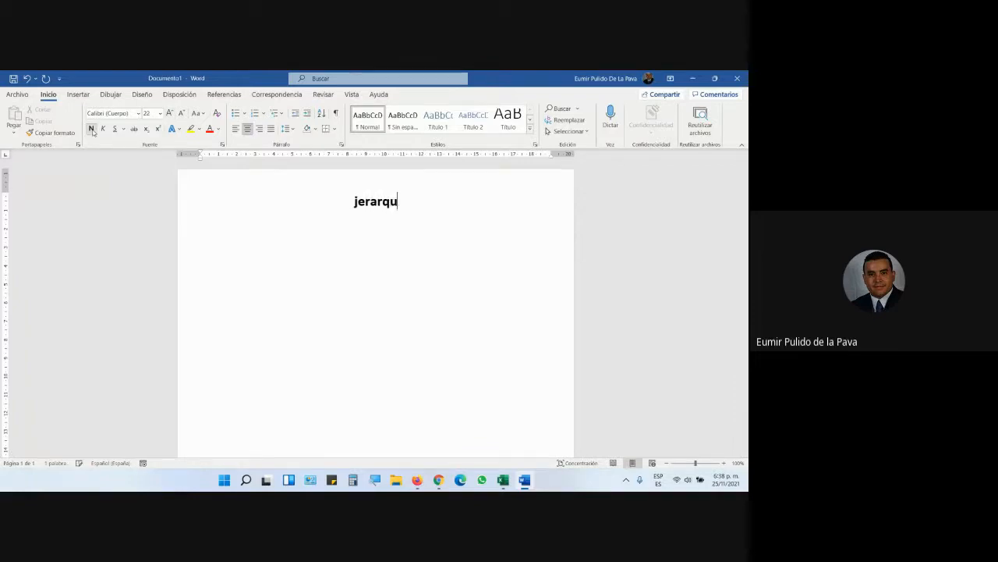
text(ía de operadores)
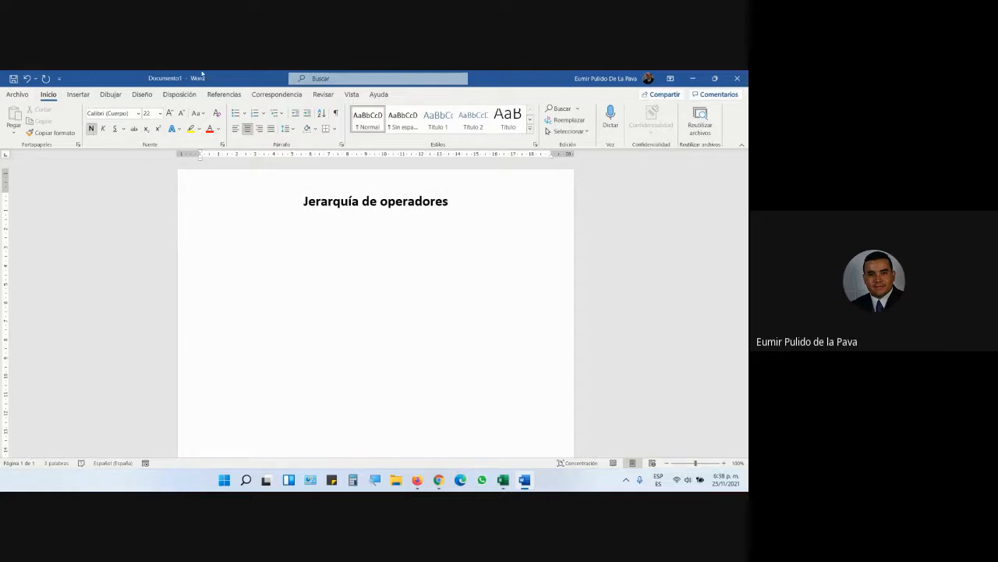
- Convert the title of the Word document to all uppercase letters
click(181, 207)
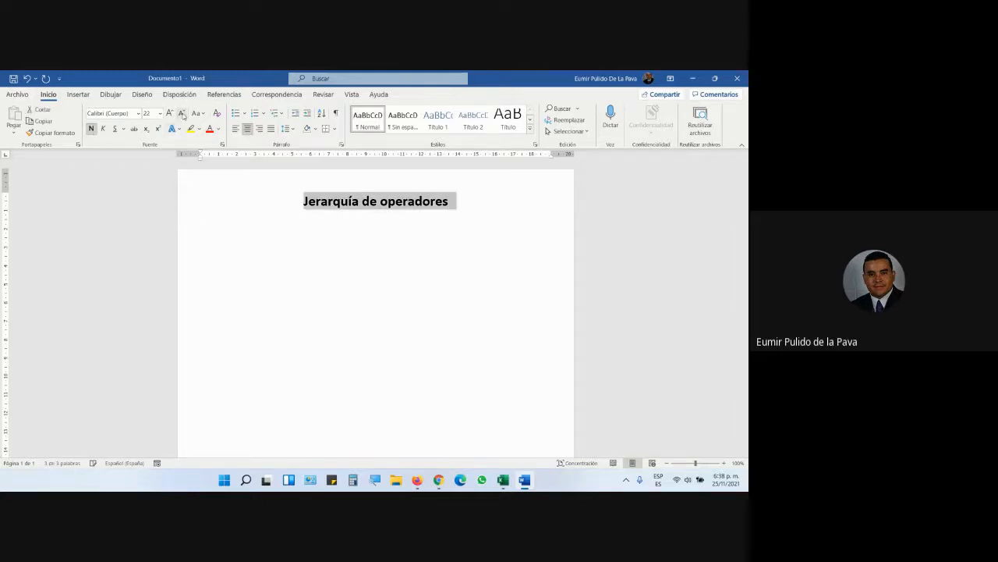
click(198, 113)
click(226, 154)
click(489, 216)
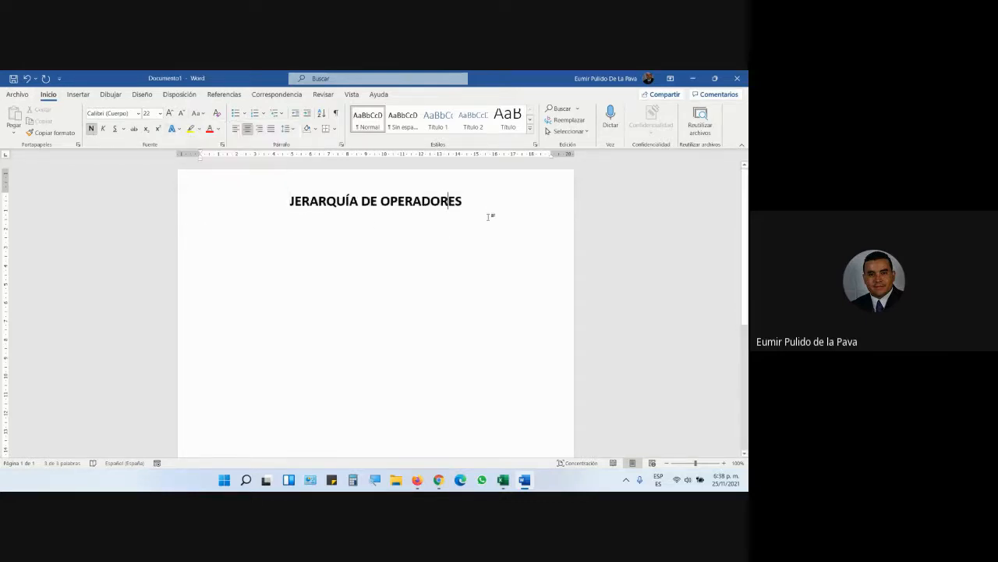
- Add a justified numbered list below the title with the items "()", "Raíz", "Exponencial ^", "/ *" and "+ -"
key(Return)
click(270, 129)
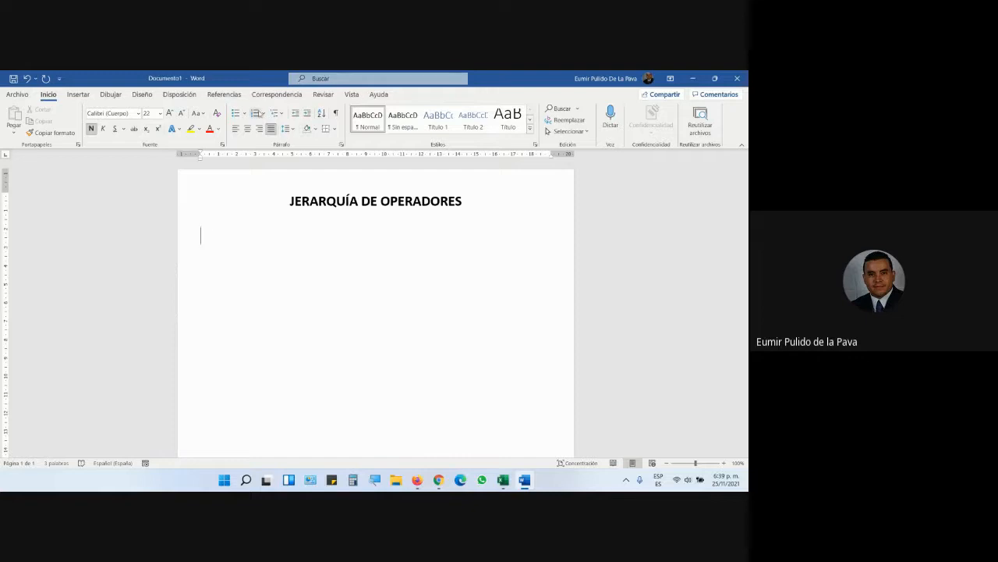
click(257, 113)
text(())
key(Return)
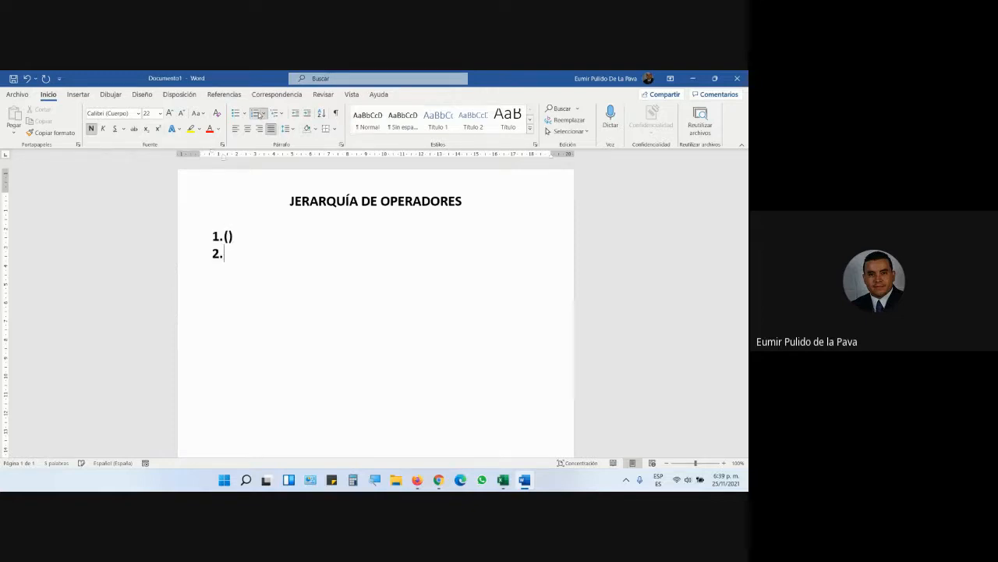
text(raiz)
key(Return)
text(Exponencial ^)
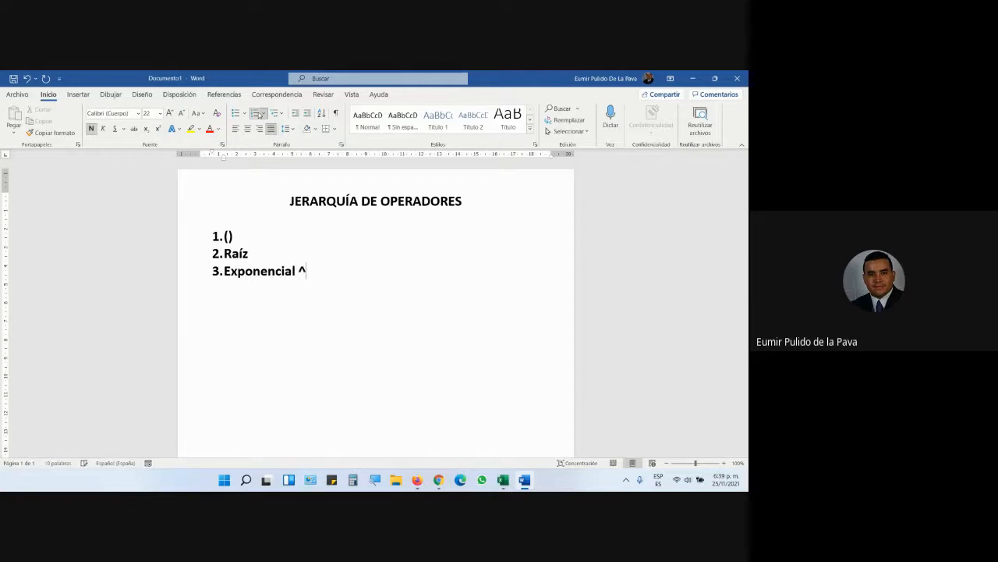
key(Return)
text(/ *)
key(Return)
text(+ -)
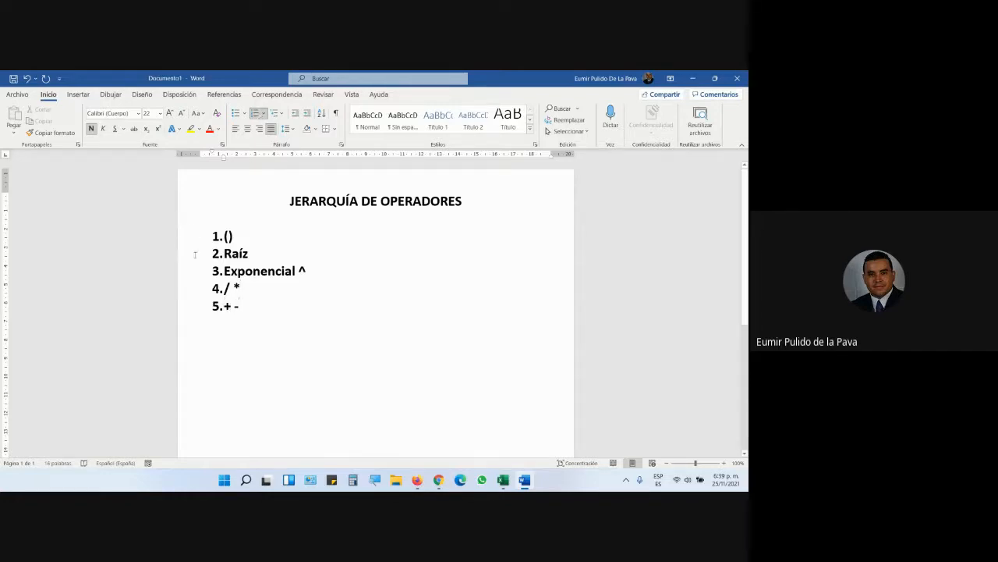
- Enlarge the text of all five numbered list items to font size 36
drag(187, 234, 203, 323)
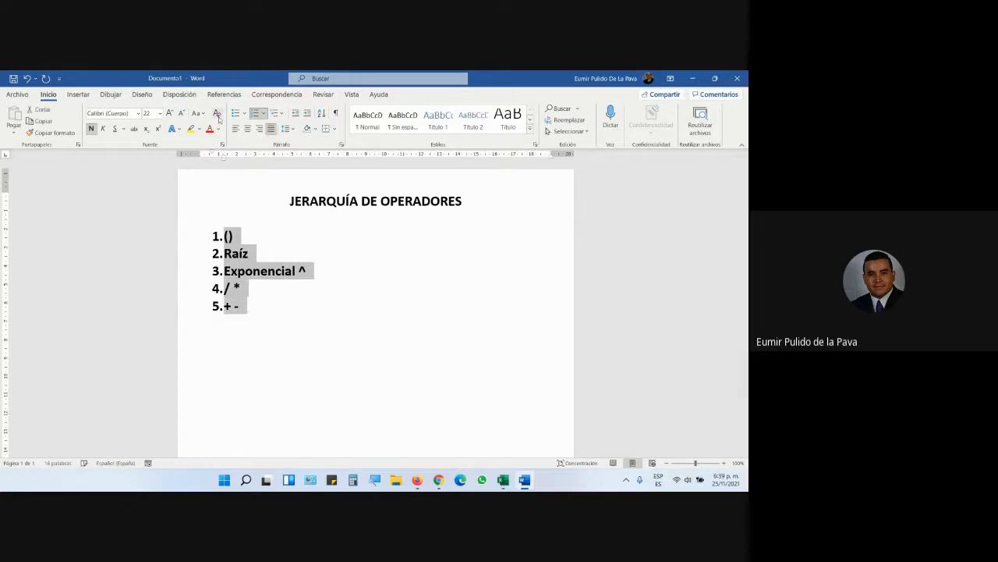
click(169, 113)
click(169, 113)
click(171, 113)
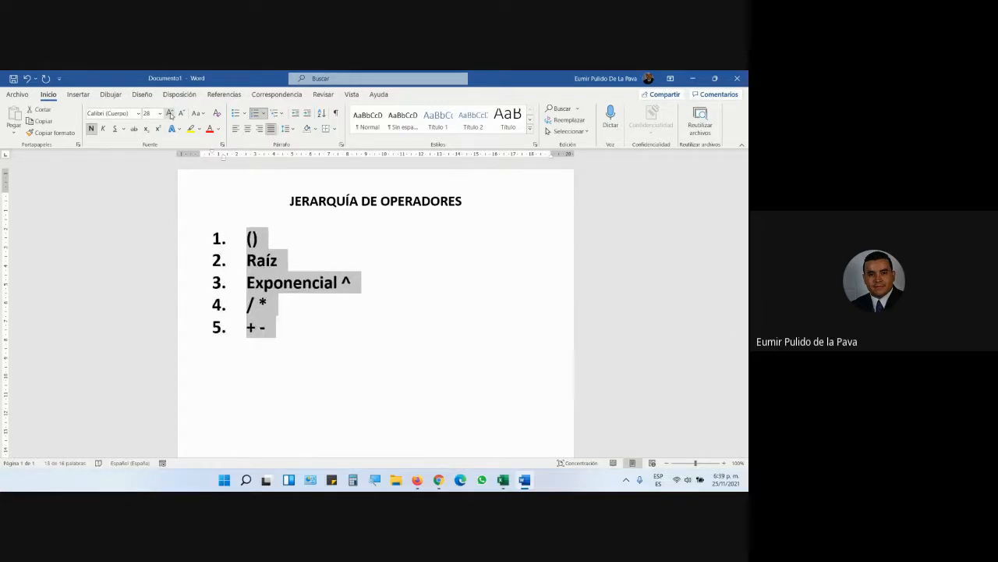
click(170, 113)
click(373, 376)
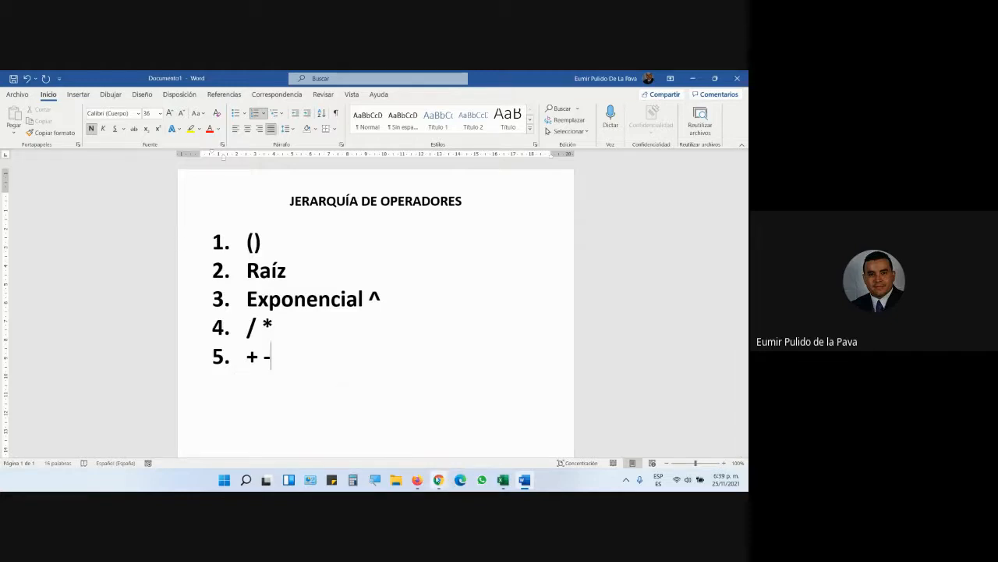
- Check the in-call messages in Google Meet, and review the values and formula in A4:D4 of the Excel table
click(439, 480)
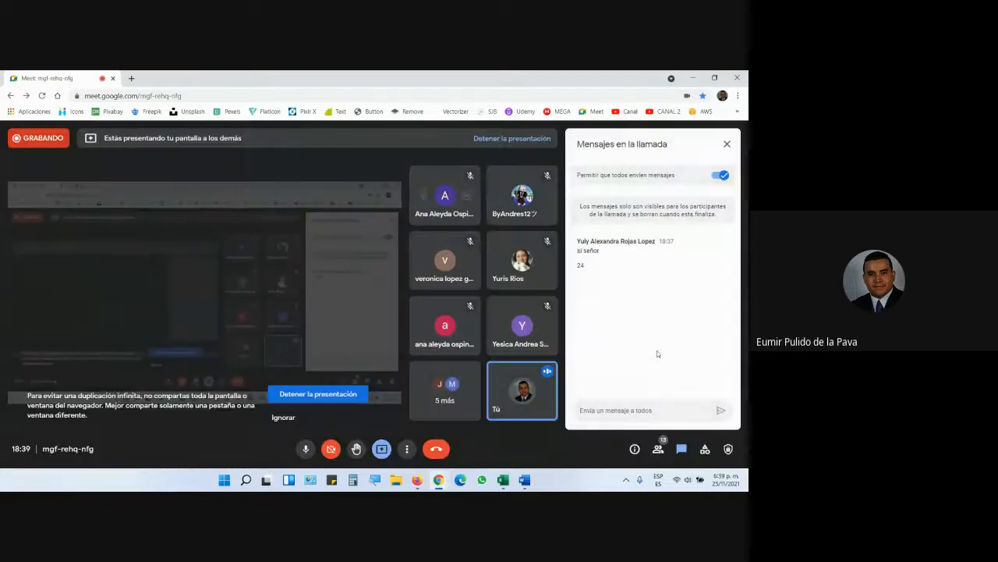
click(525, 480)
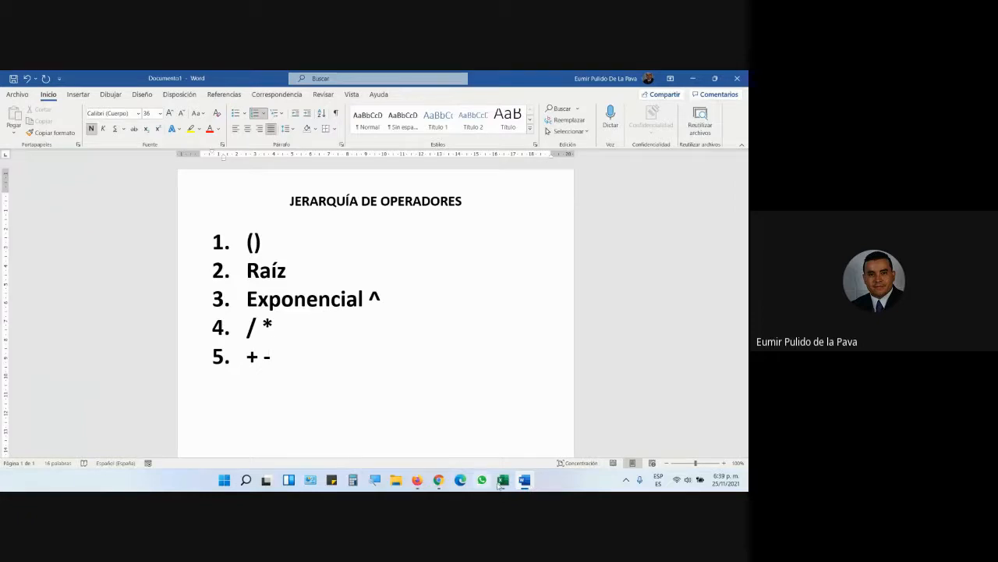
click(516, 483)
click(503, 481)
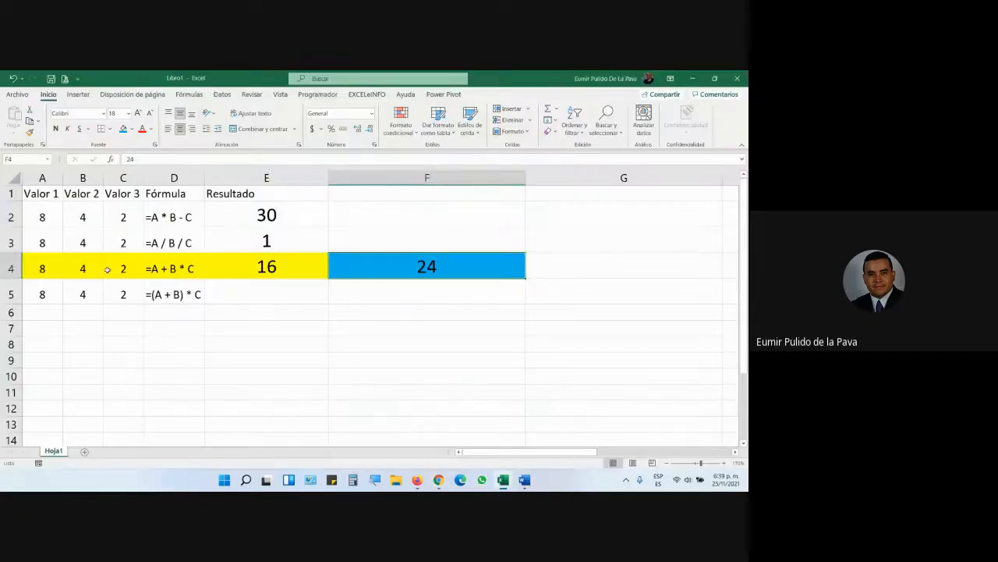
drag(42, 267, 176, 267)
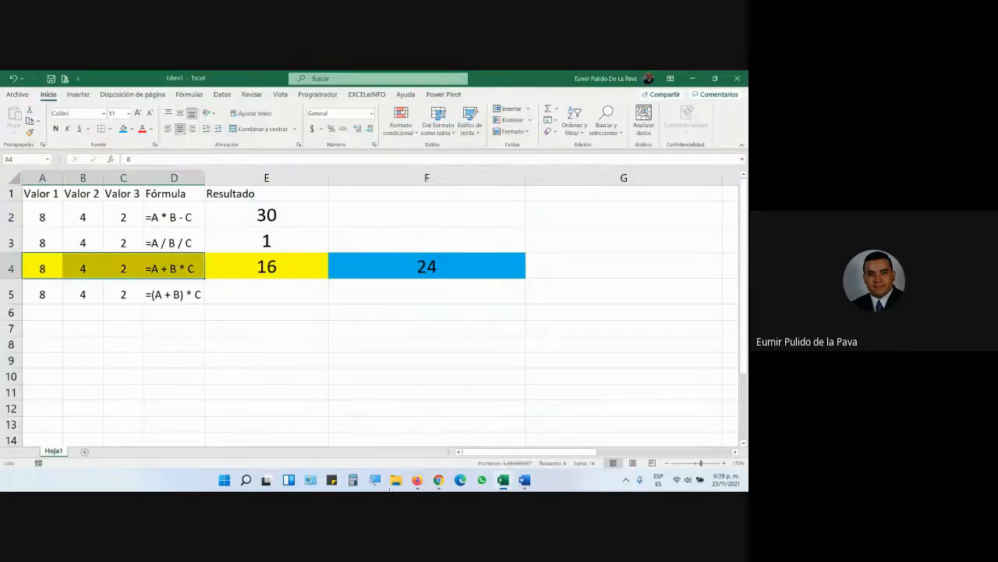
- Switch to Google Meet and admit the participant asking to join the call
mouse_move(439, 479)
click(380, 432)
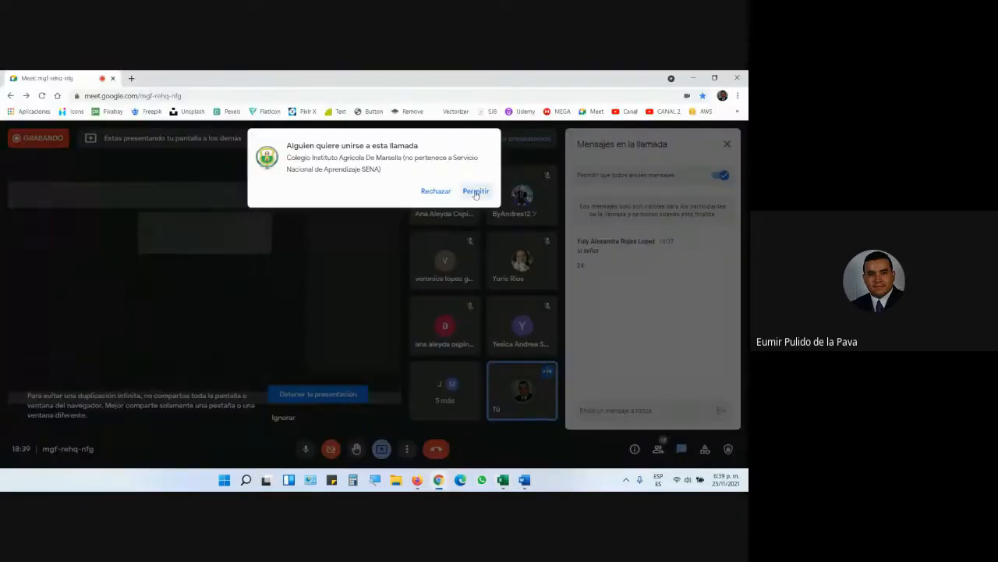
click(471, 190)
click(525, 482)
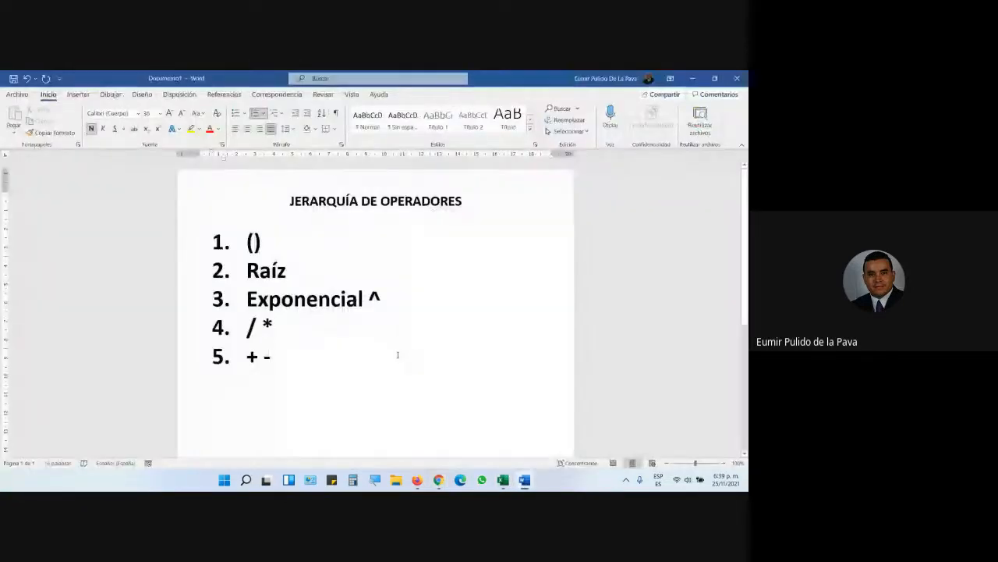
key(alt+Tab)
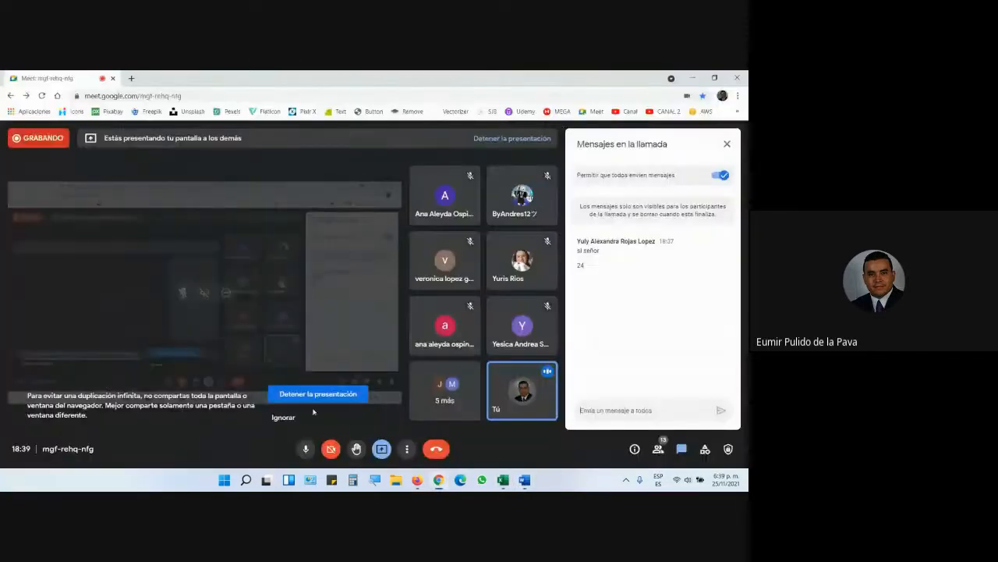
- Switch to the Excel workbook and fill cells A4:B4 with blue
click(503, 480)
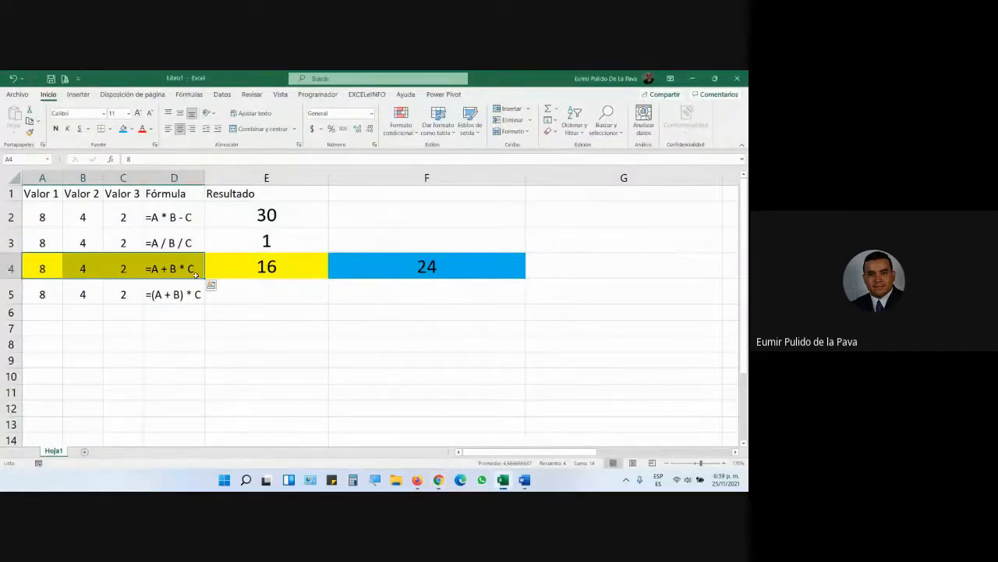
drag(41, 266, 92, 270)
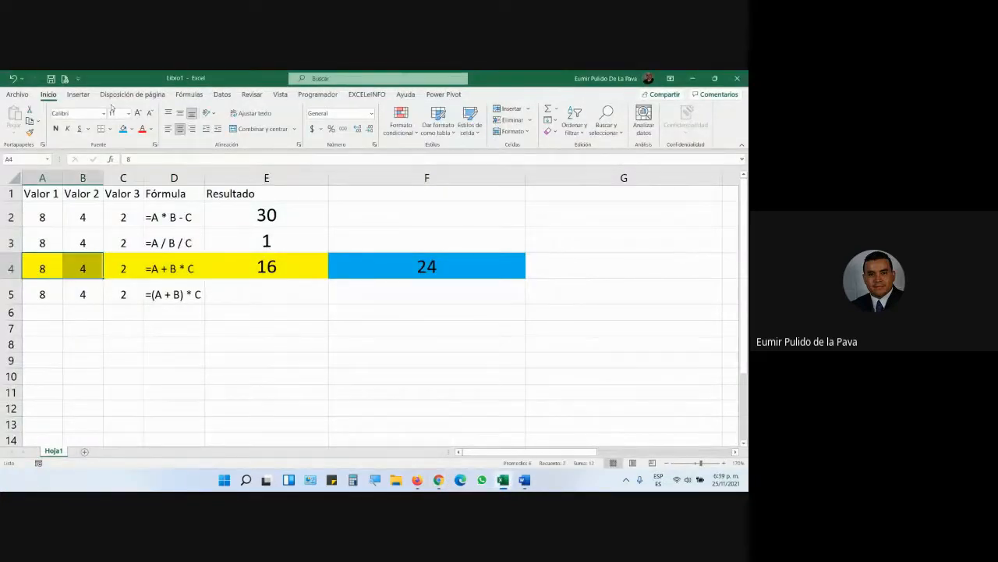
click(123, 128)
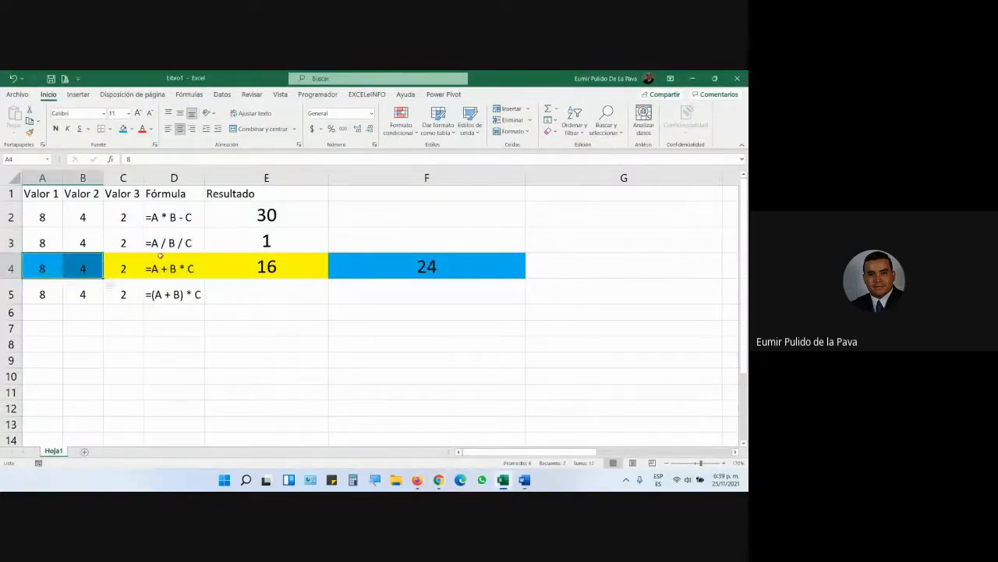
click(123, 267)
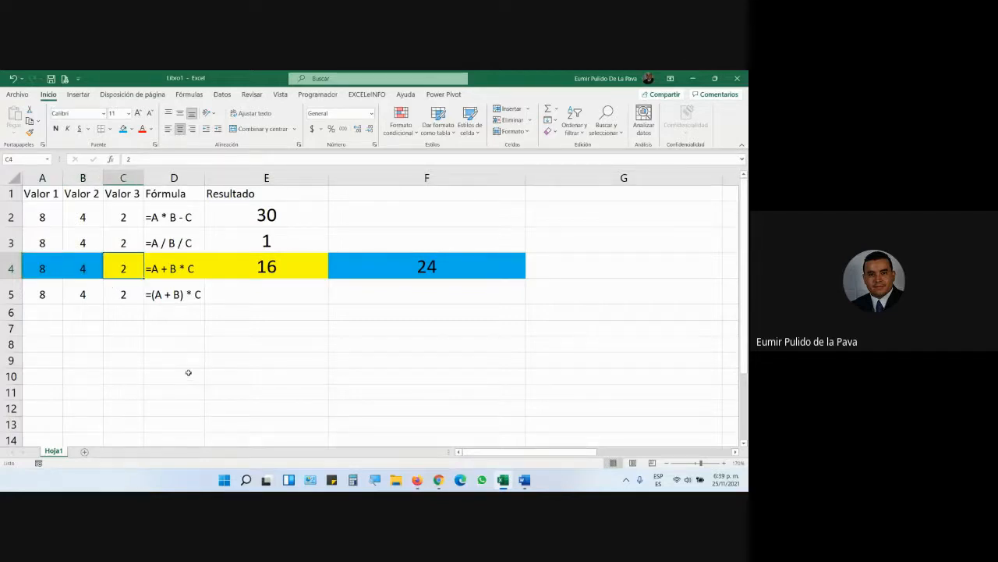
- Magnify the screen with Lupa, and highlight the "/ *" item of the numbered list in Word
click(376, 480)
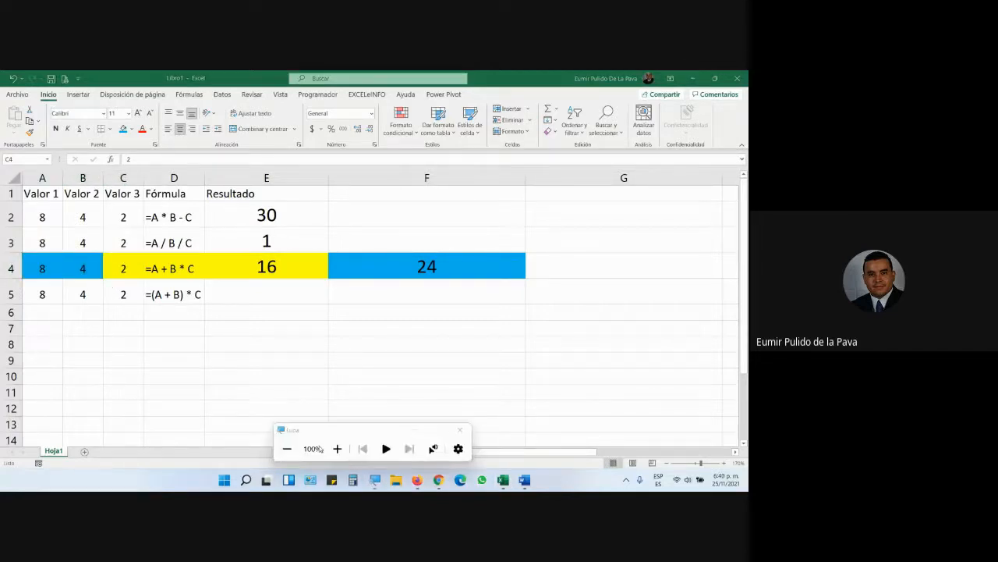
click(338, 448)
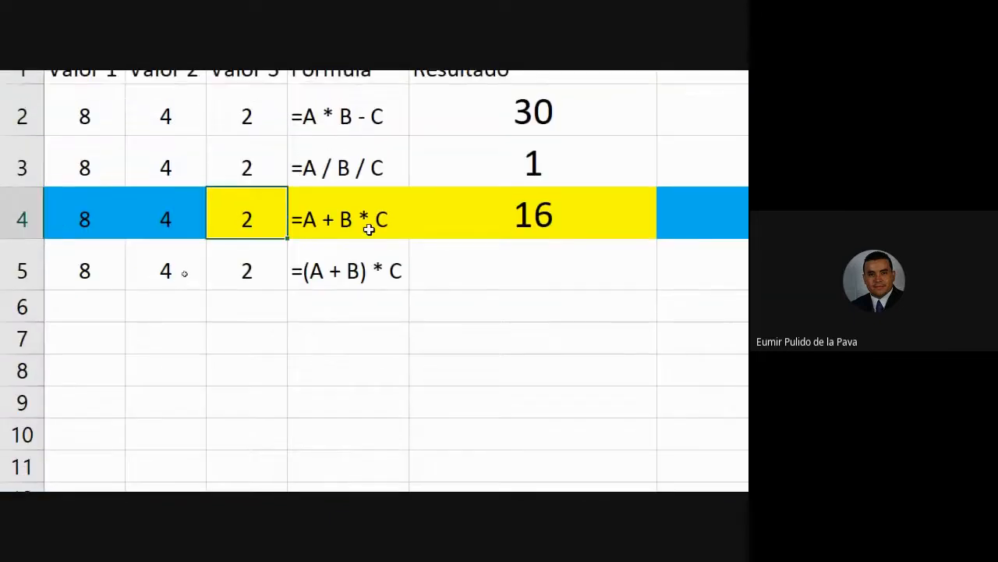
click(185, 273)
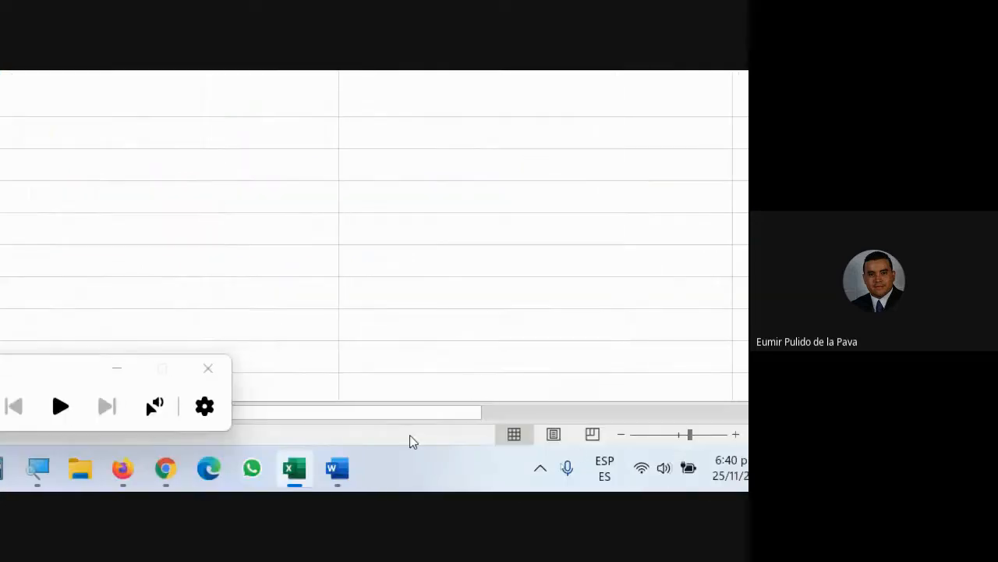
click(336, 468)
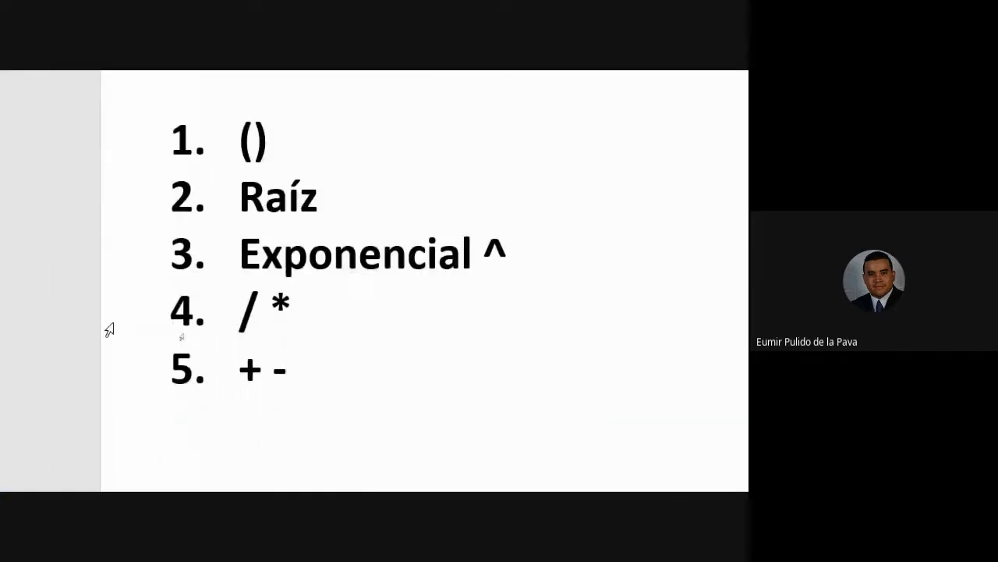
click(104, 397)
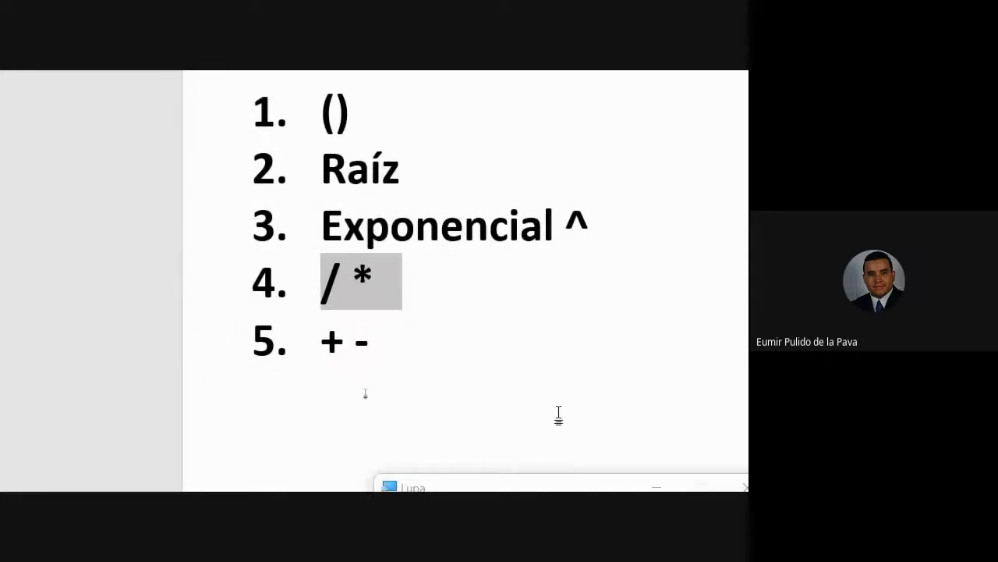
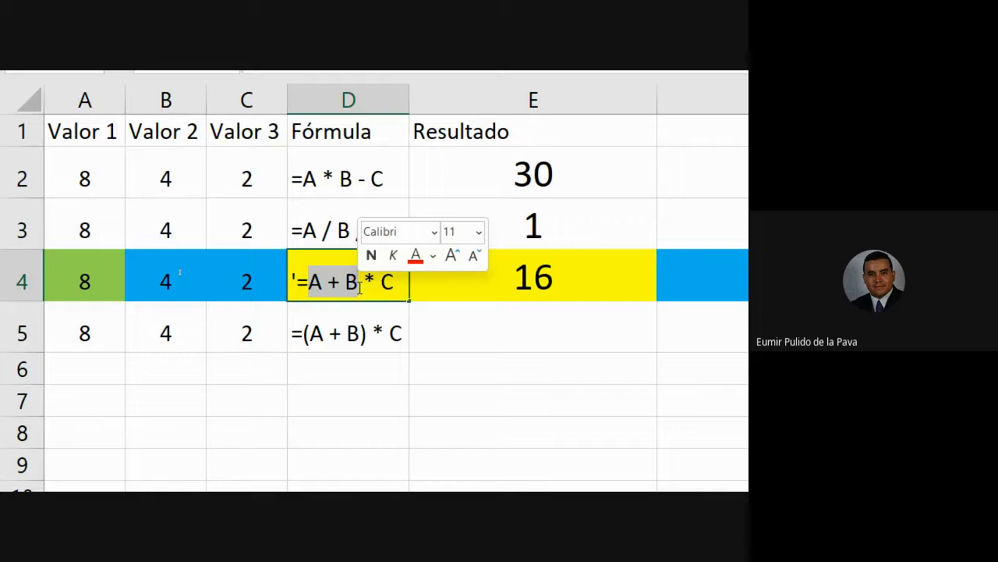
- Examine the order of operations in the formula texts of D4 and D3, highlighting each pair of operands
drag(344, 281, 394, 280)
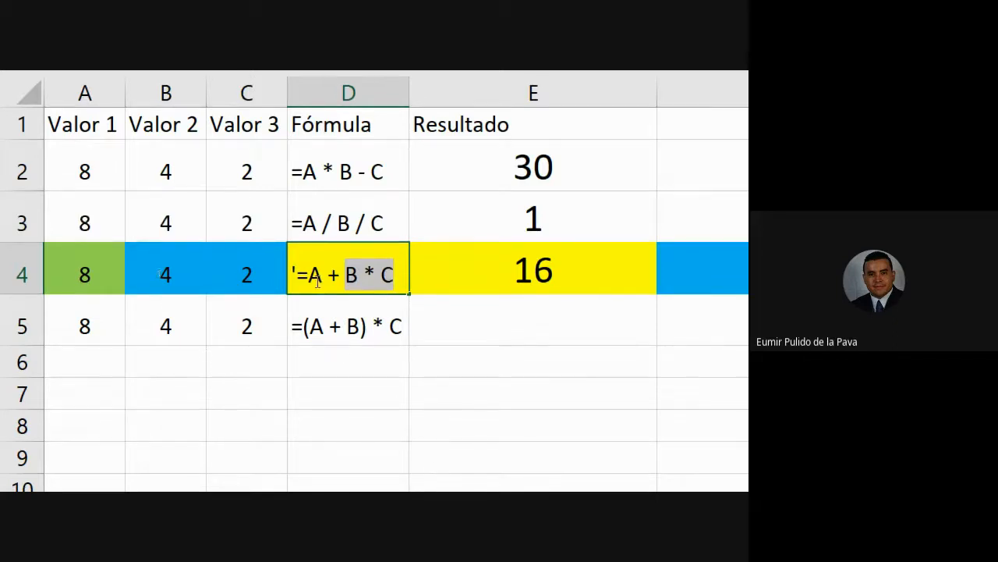
drag(309, 276, 384, 289)
click(358, 289)
click(323, 243)
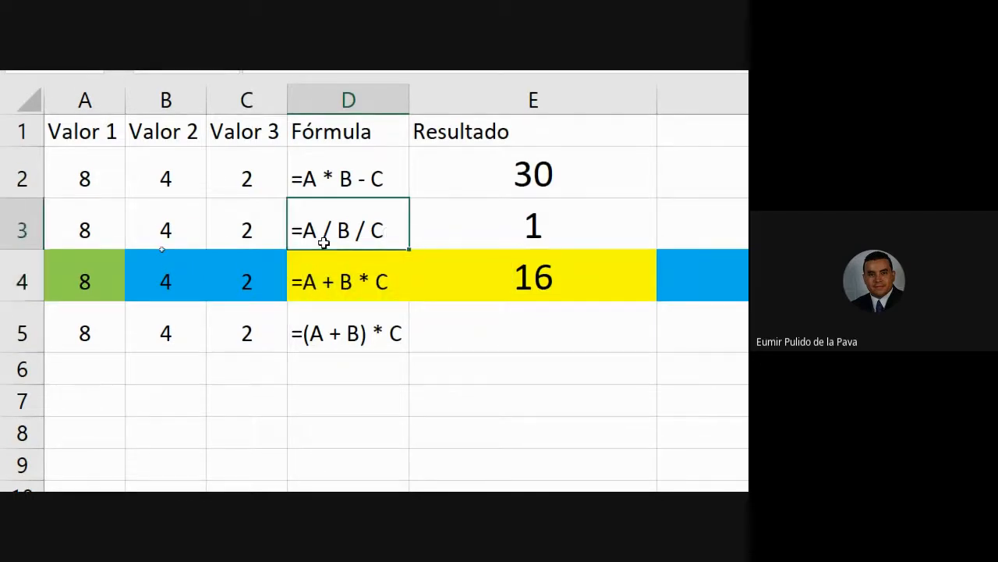
double_click(323, 243)
drag(309, 234, 364, 234)
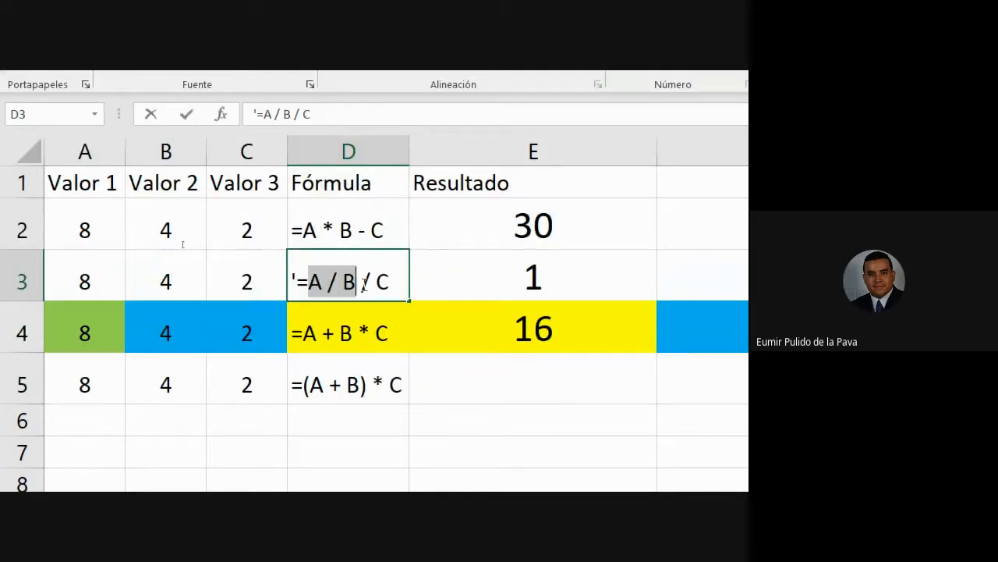
drag(363, 285, 392, 281)
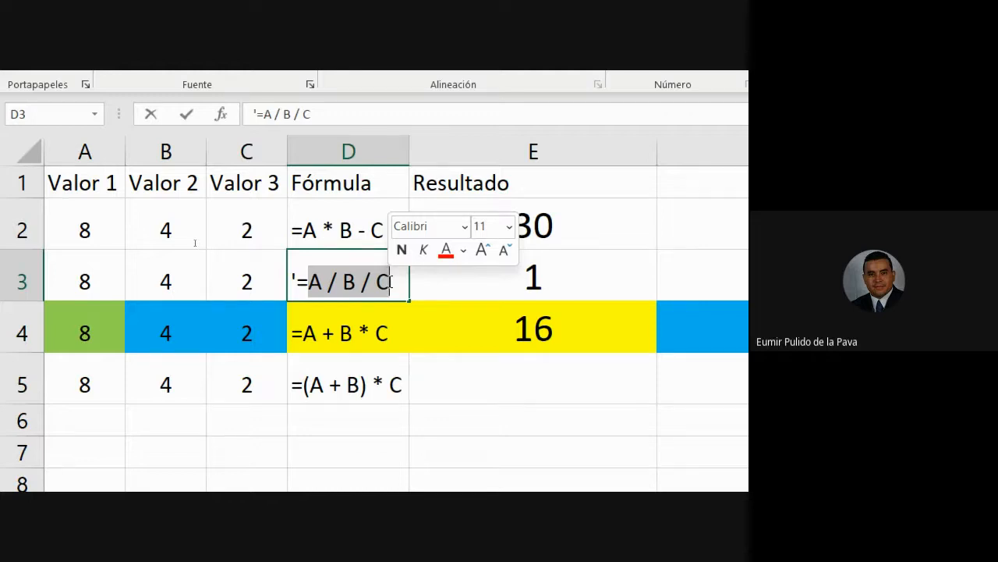
drag(308, 281, 344, 282)
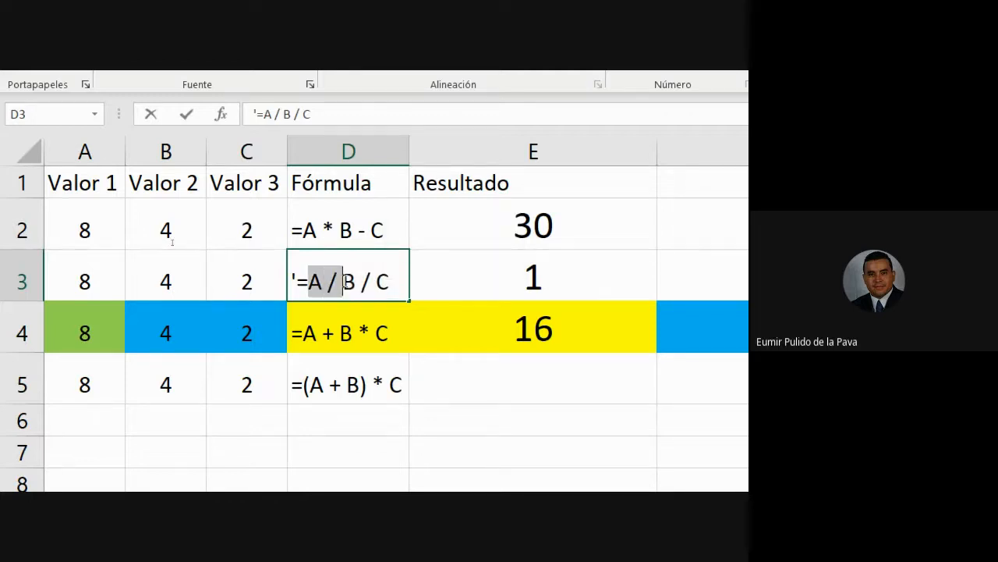
click(353, 282)
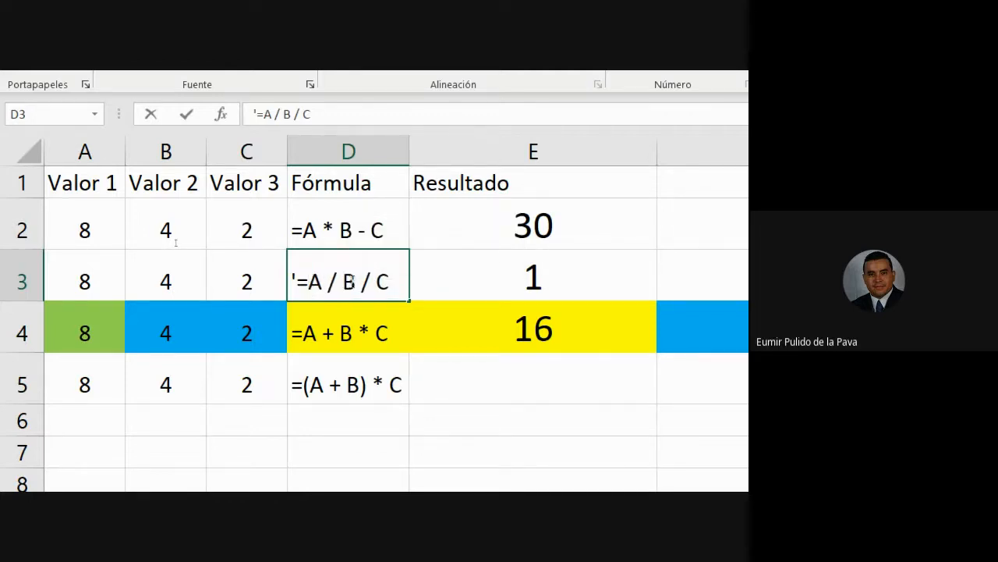
drag(343, 282, 390, 282)
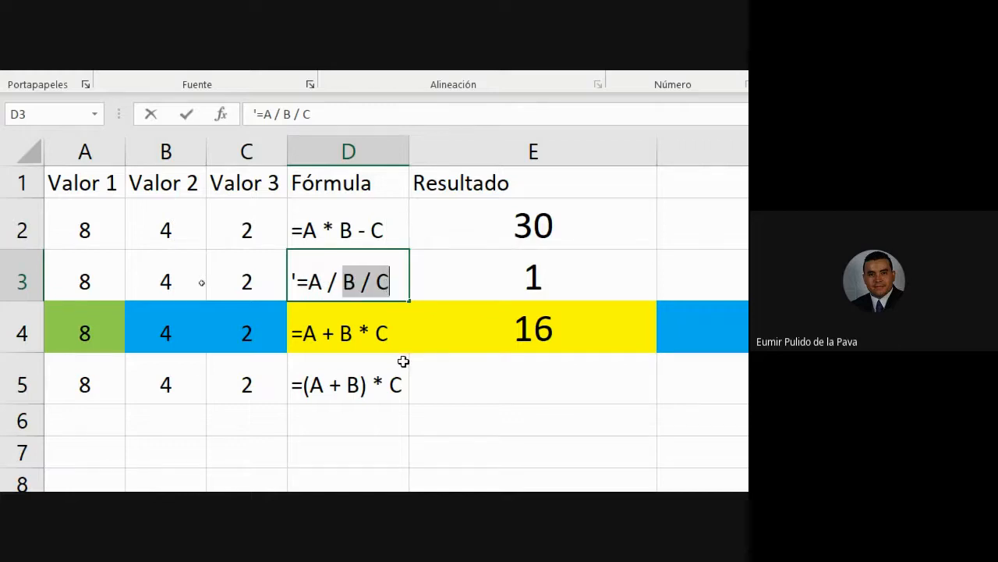
- Examine the order of operations in D2's formula text, highlighting the multiplication sign and the operands A * B
click(344, 234)
double_click(344, 234)
drag(299, 230, 376, 233)
click(329, 280)
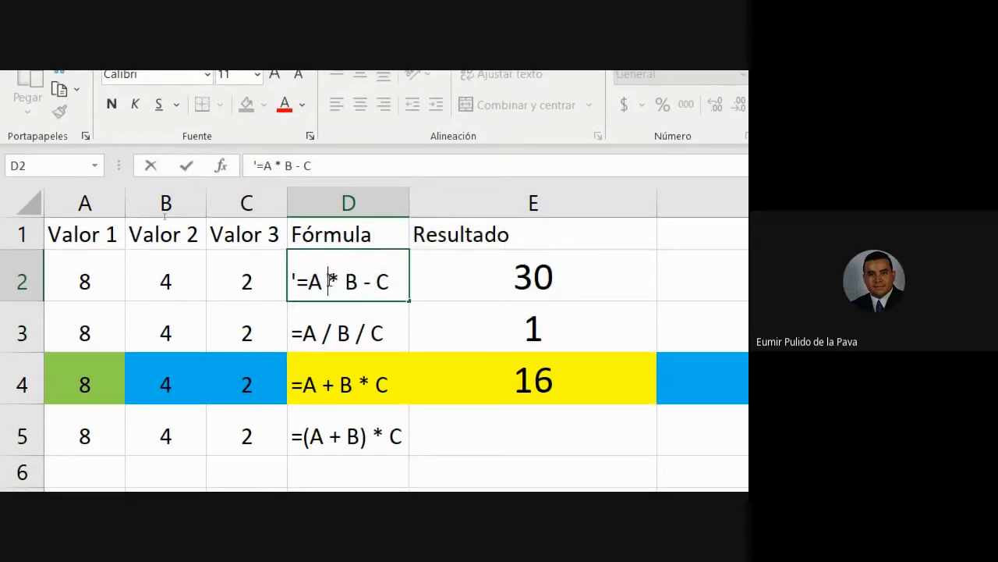
double_click(334, 281)
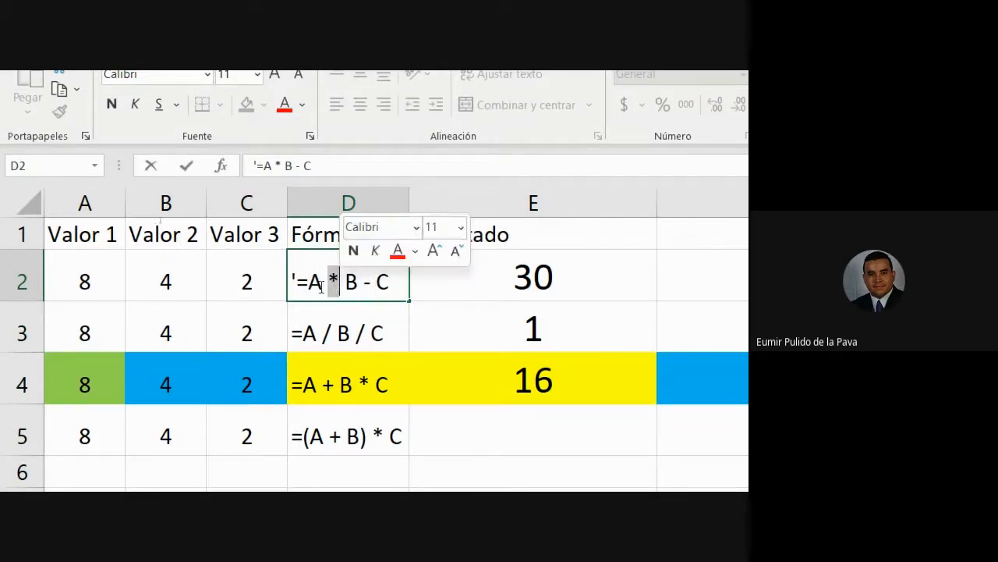
click(313, 287)
drag(313, 287, 357, 283)
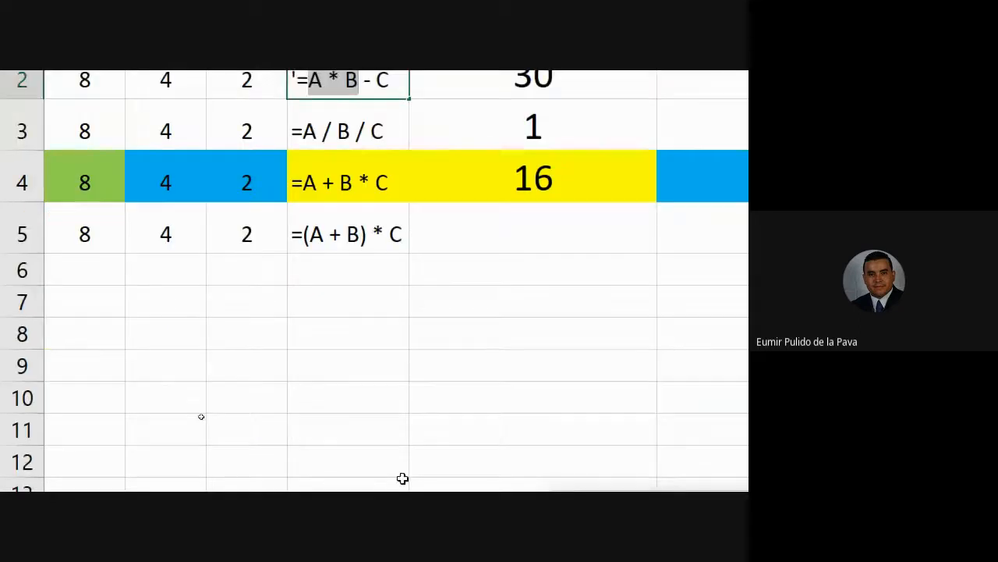
- Reset the Lupa magnification to 100%, check the call messages in Google Meet and return to cell E5 in Excel
click(472, 449)
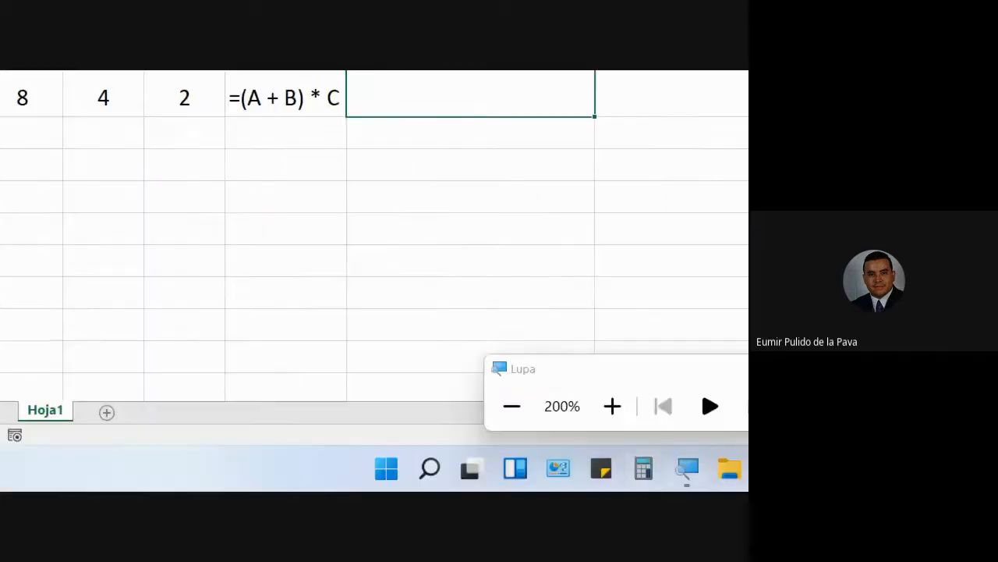
click(512, 407)
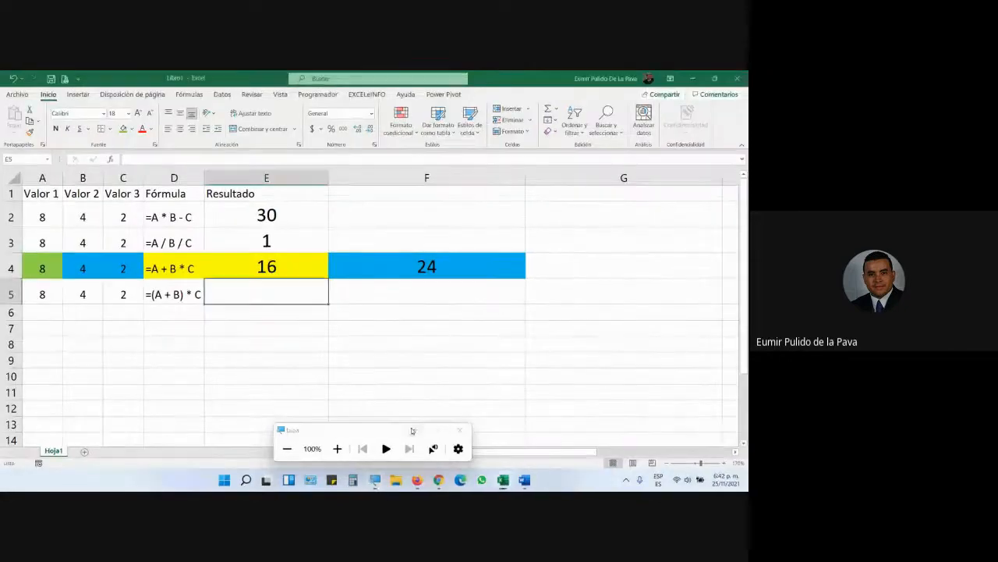
click(415, 430)
click(438, 480)
click(392, 434)
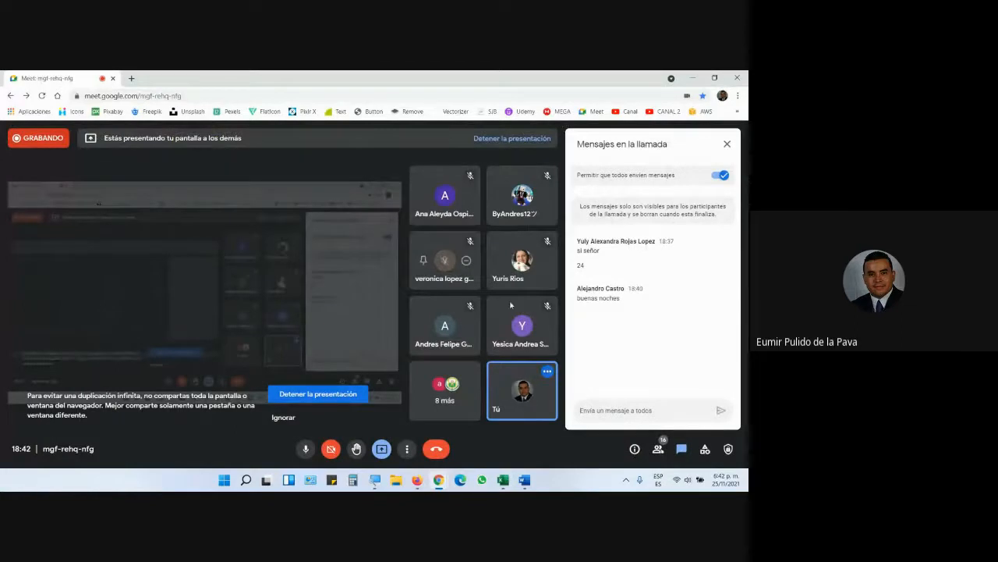
key(alt+Tab)
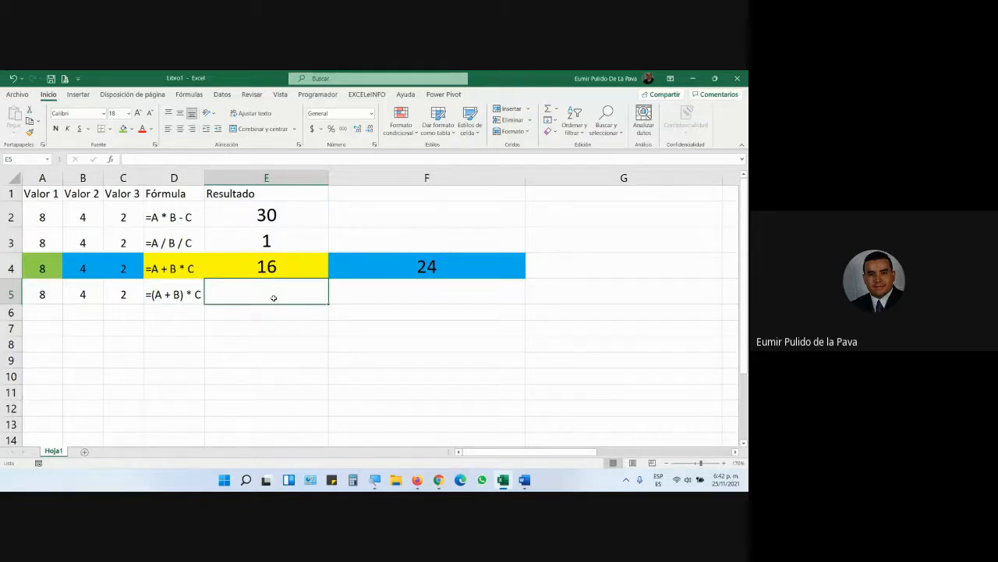
key(alt+Tab)
key(alt+Tab)
- Build the formula =(A5+B5)*C5 in cell E5, picking the operands from row 5
text(=()
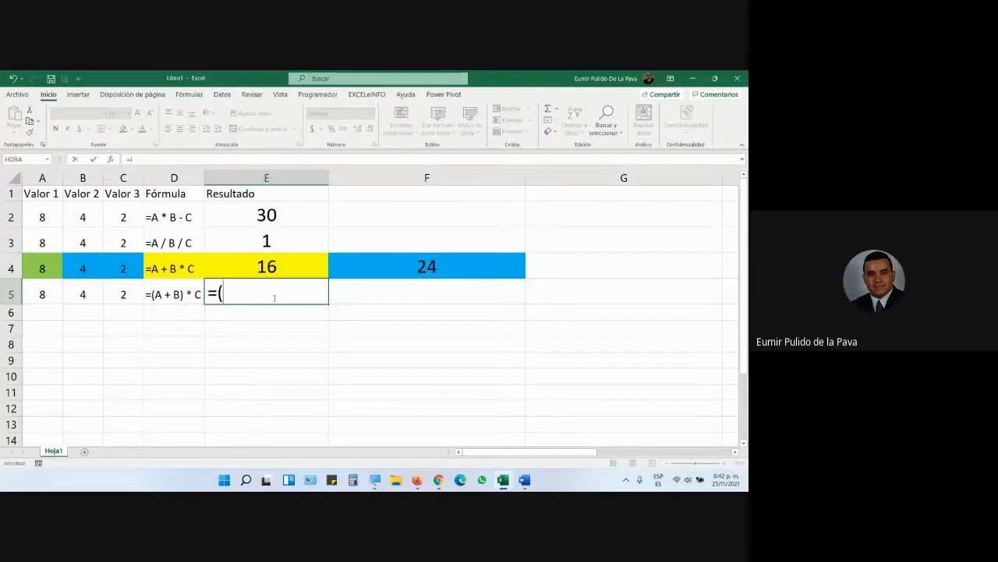
click(48, 294)
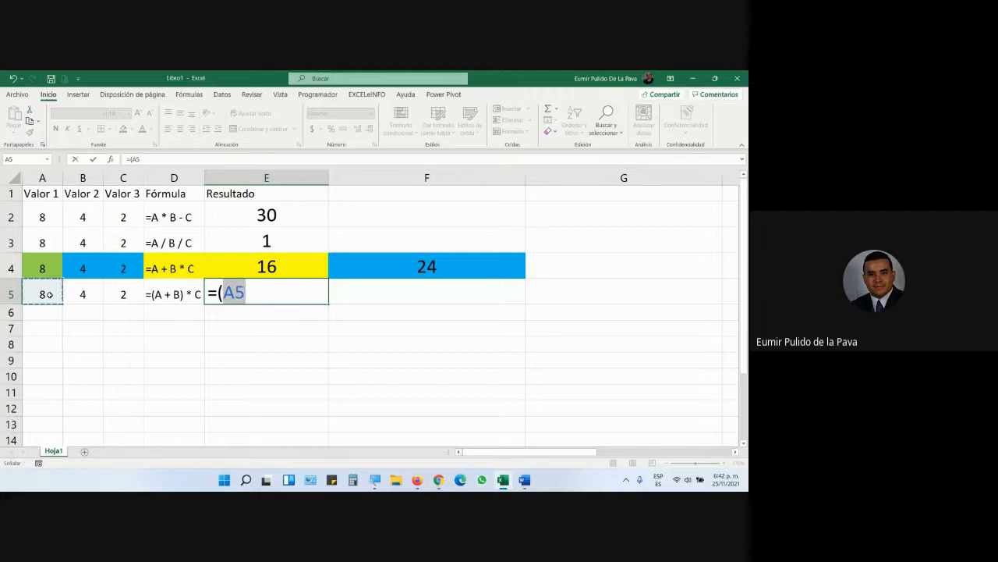
text(+)
click(76, 291)
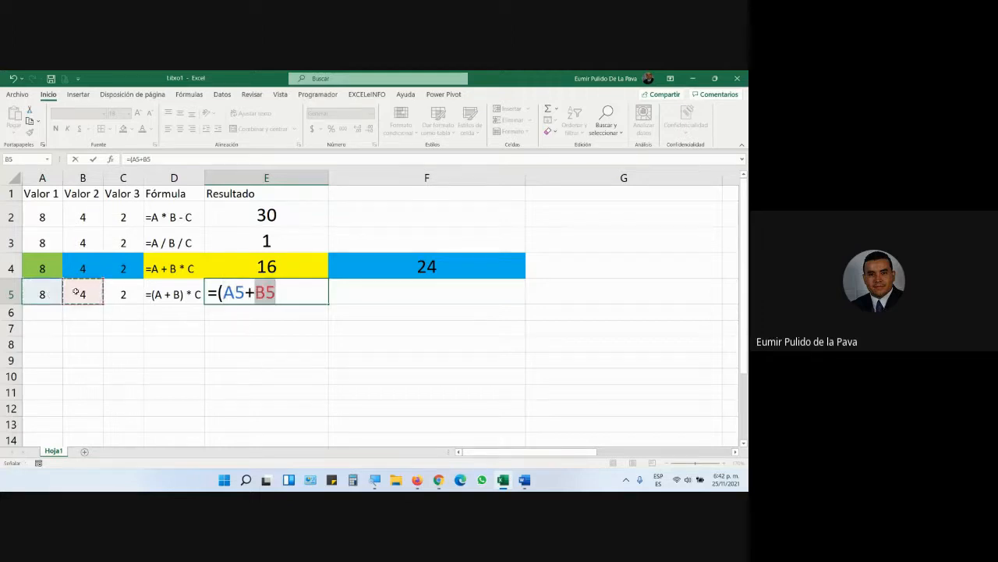
text()*)
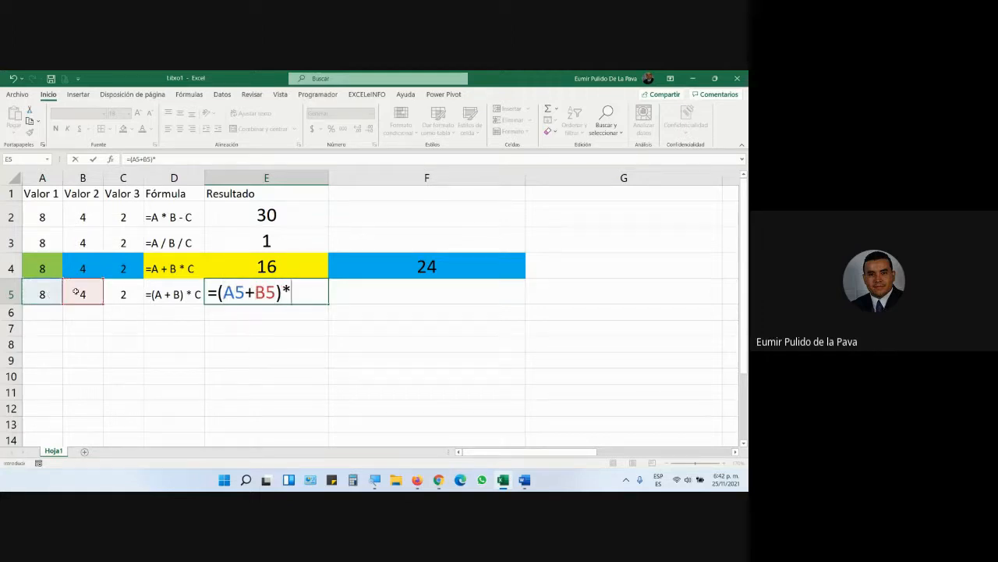
click(124, 294)
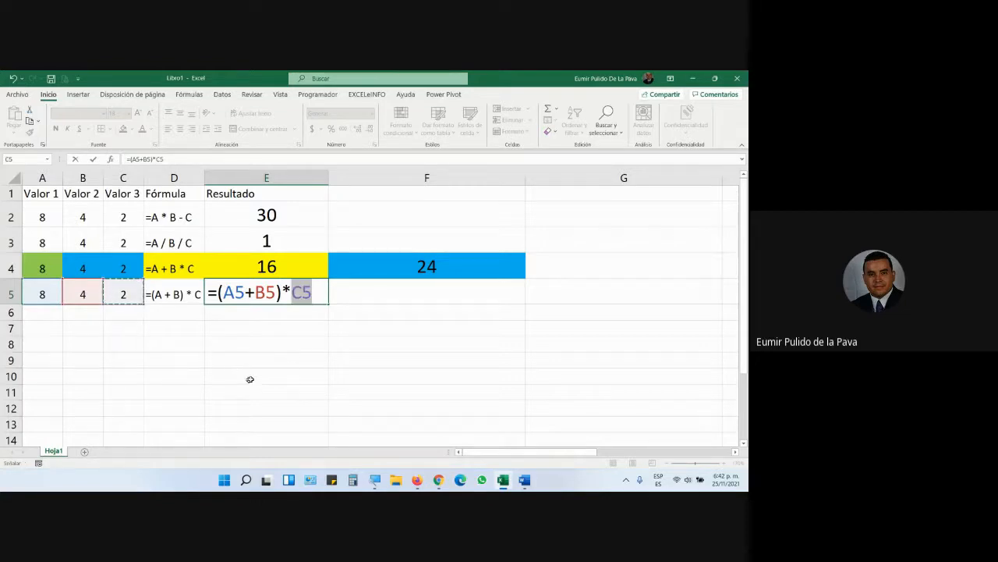
- Magnify the screen to 200%, highlight the multiplication sign in E5's formula and consult the operator hierarchy list in Word
key(super+plus)
click(337, 449)
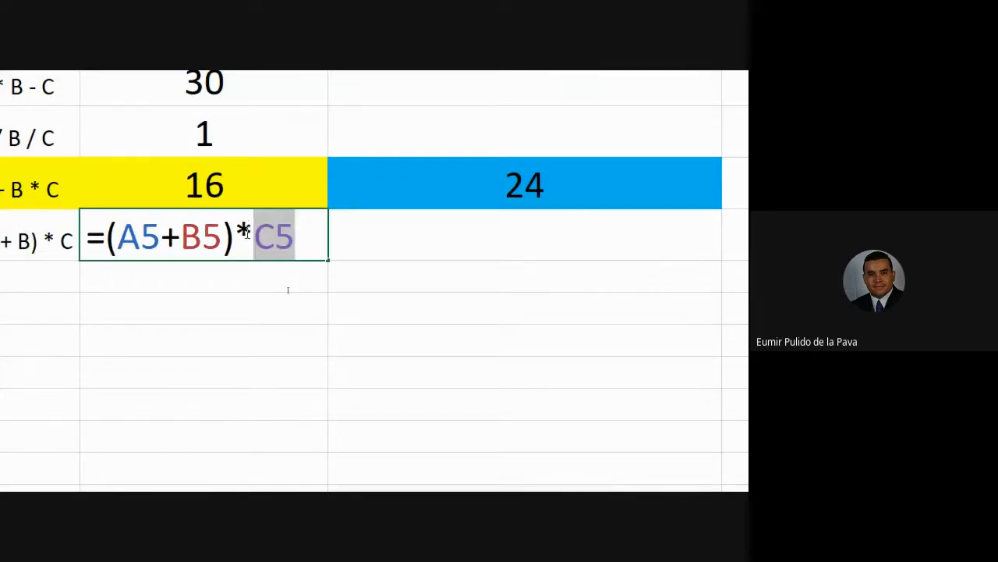
drag(237, 231, 247, 232)
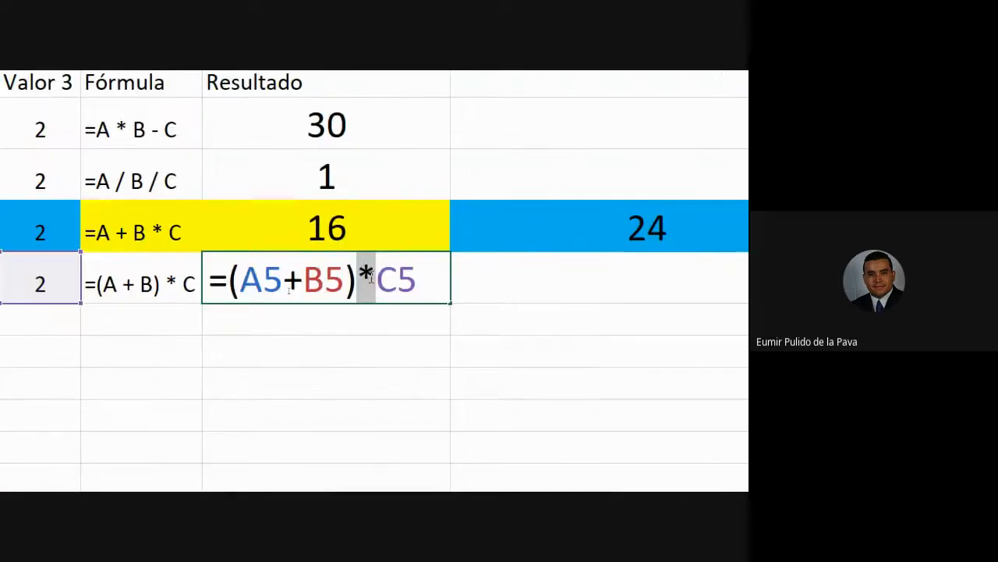
click(556, 466)
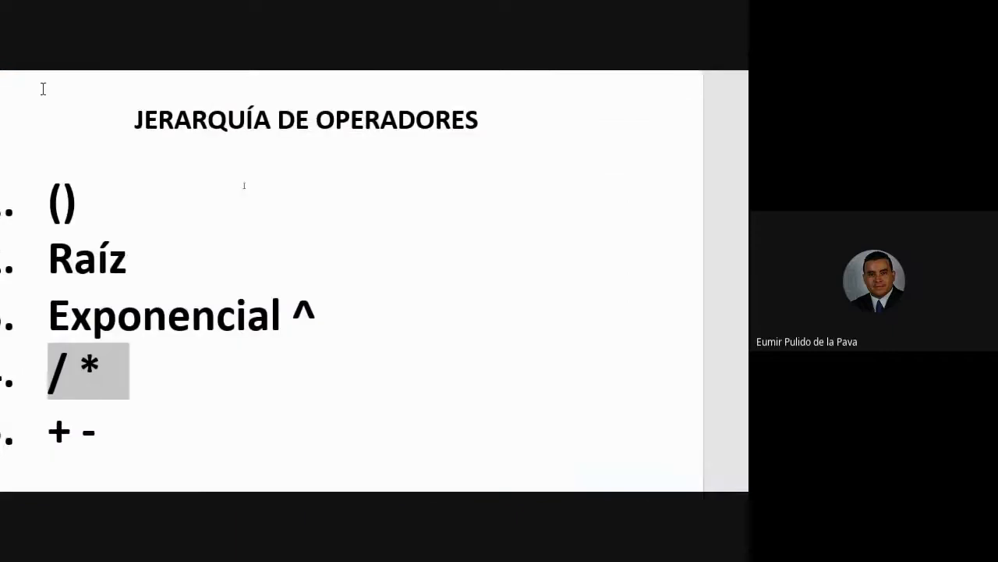
click(208, 291)
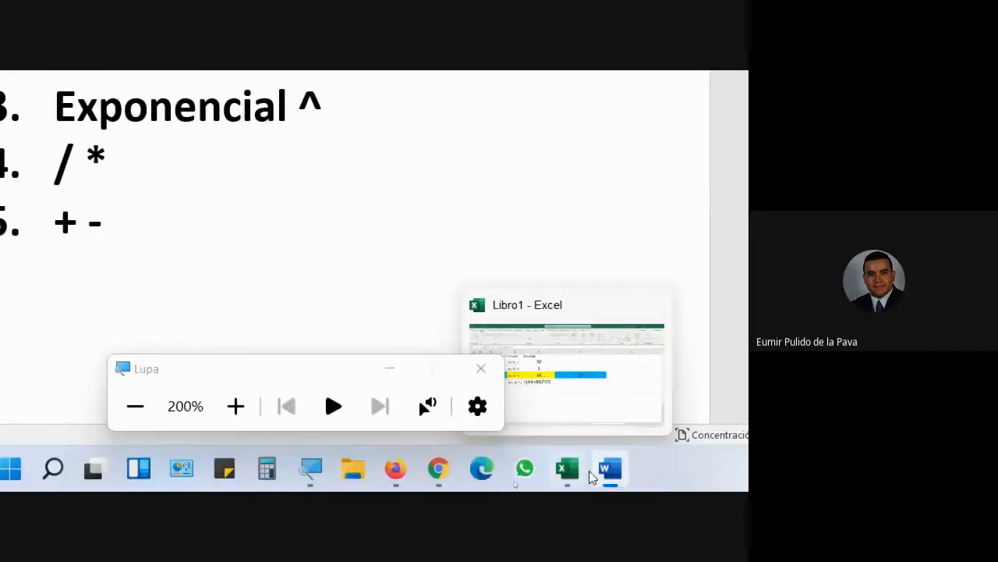
- Switch to the Excel workbook and examine E5's formula, highlighting the group (A5+B5) and the operand C5
click(572, 471)
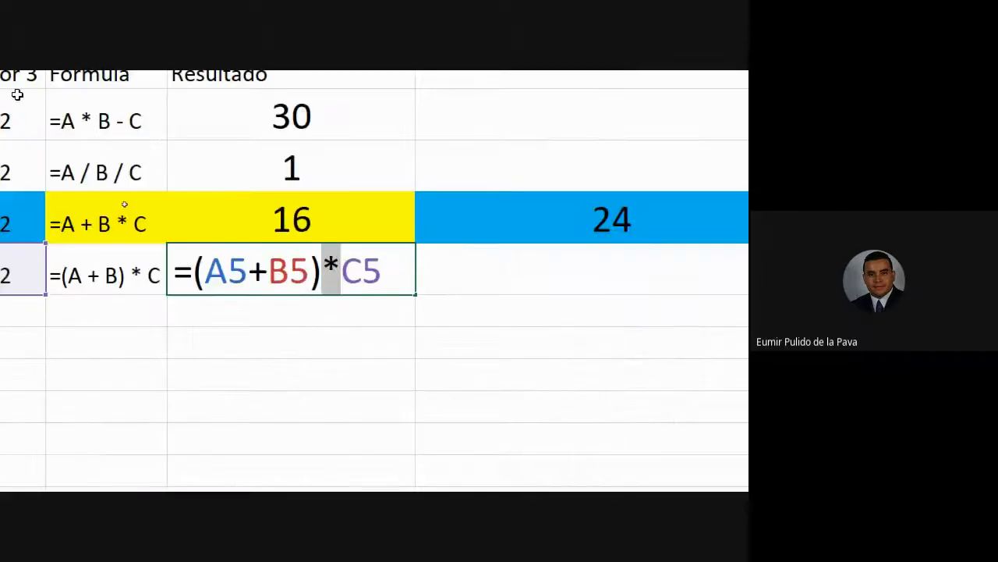
drag(242, 273, 366, 271)
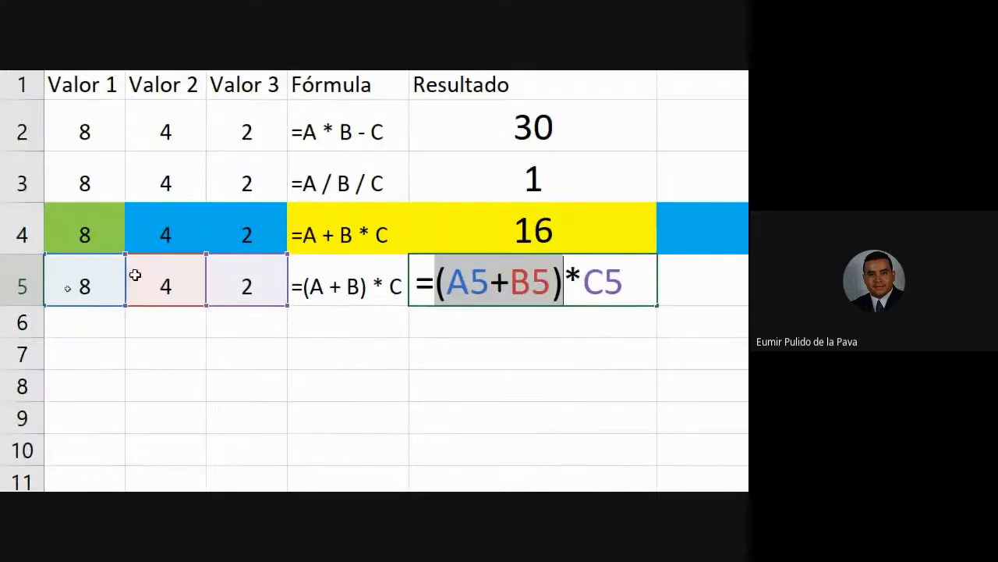
click(601, 282)
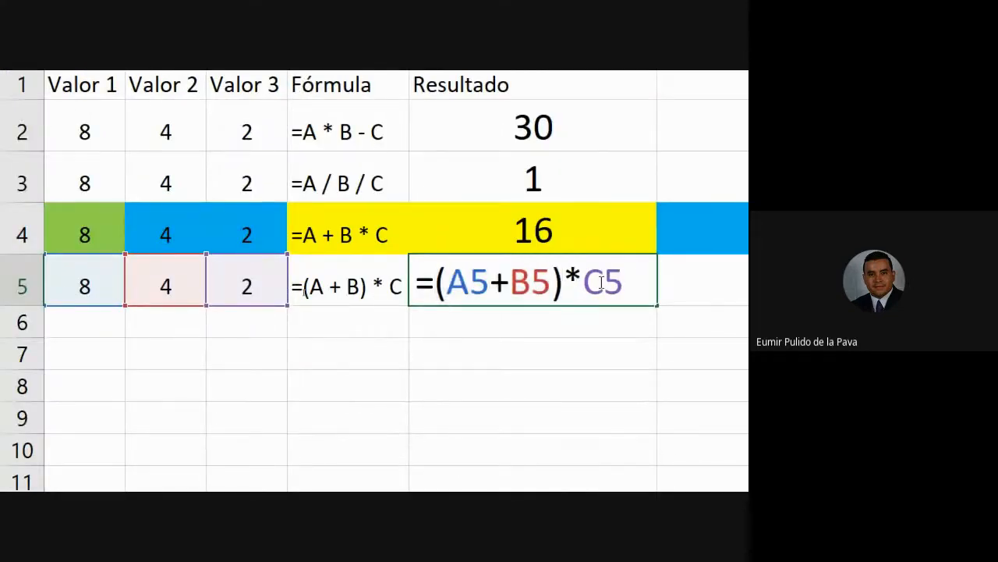
double_click(602, 282)
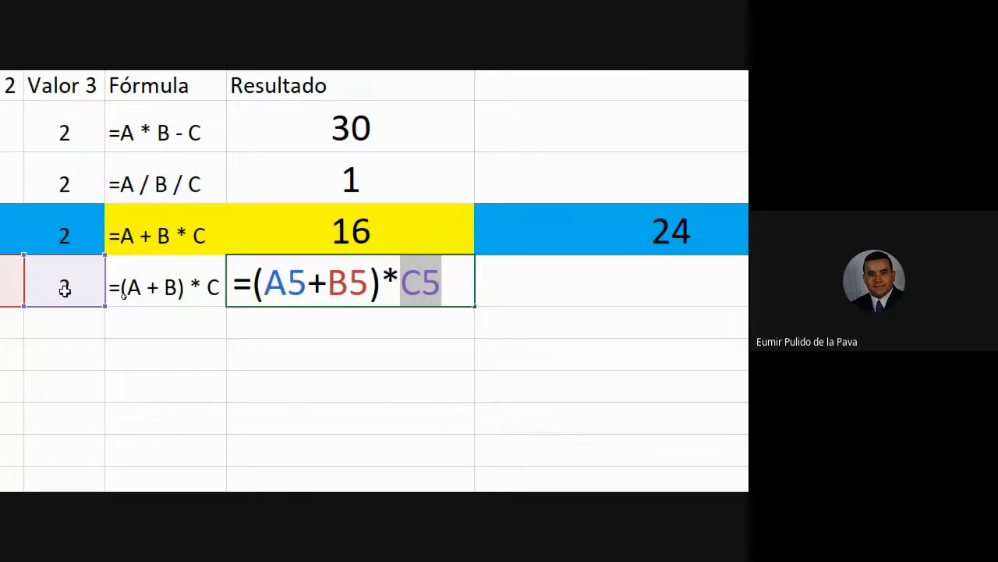
- Confirm the formula in cell E5 and centre its result horizontally
key(Return)
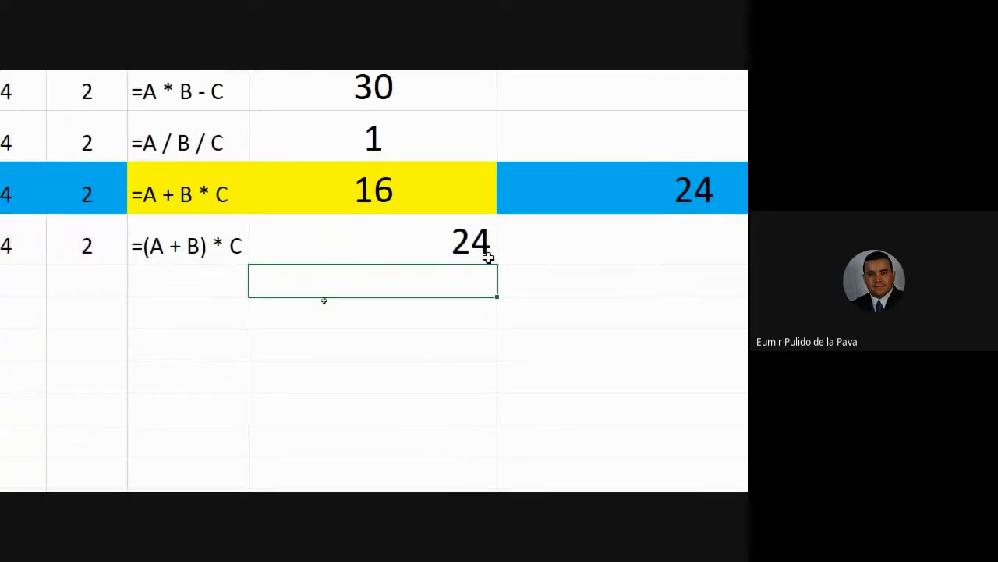
click(457, 245)
click(241, 148)
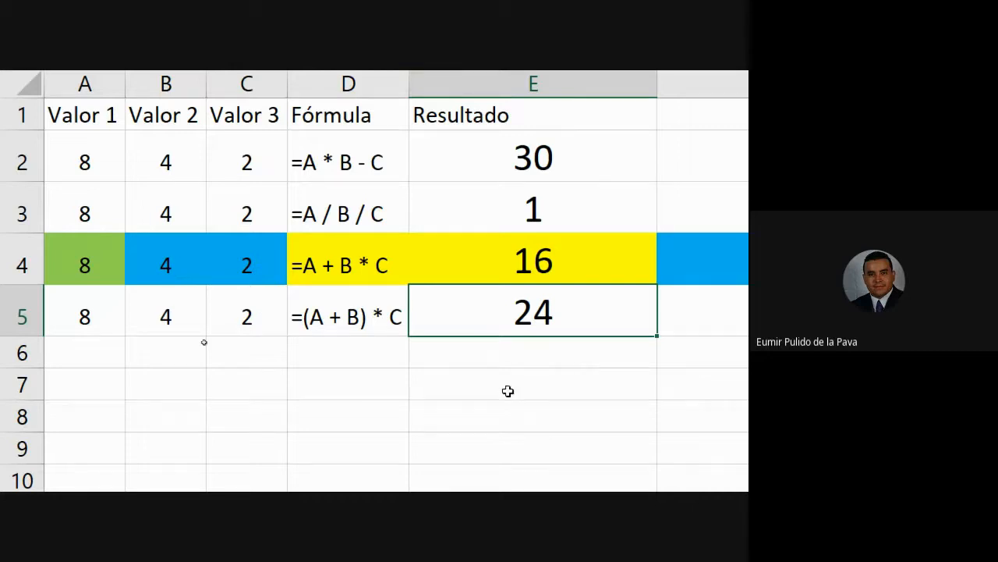
- Compare rows 4 and 5 by highlighting their formula texts, results and input values in A4:C5
click(331, 264)
drag(331, 287, 329, 305)
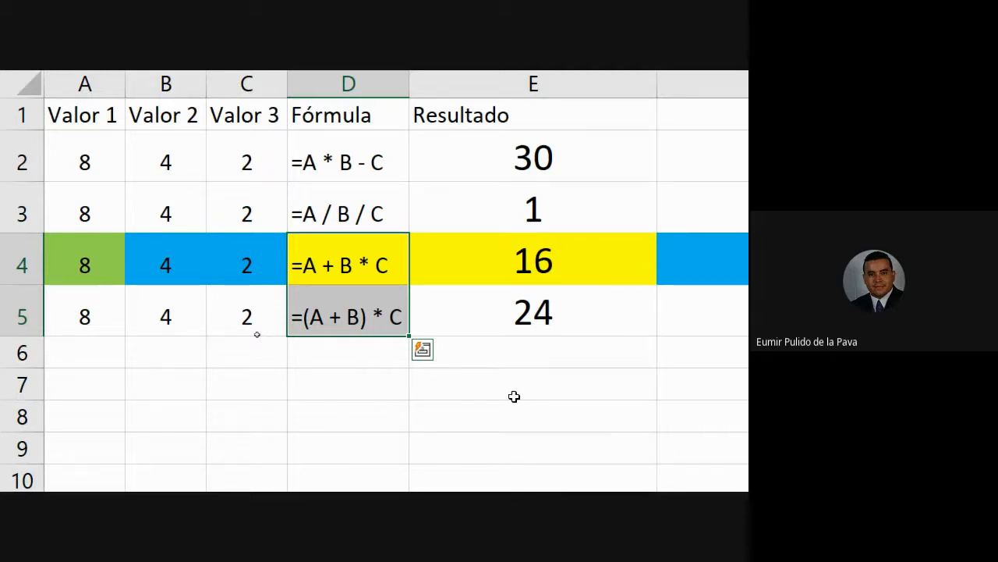
drag(518, 263, 538, 315)
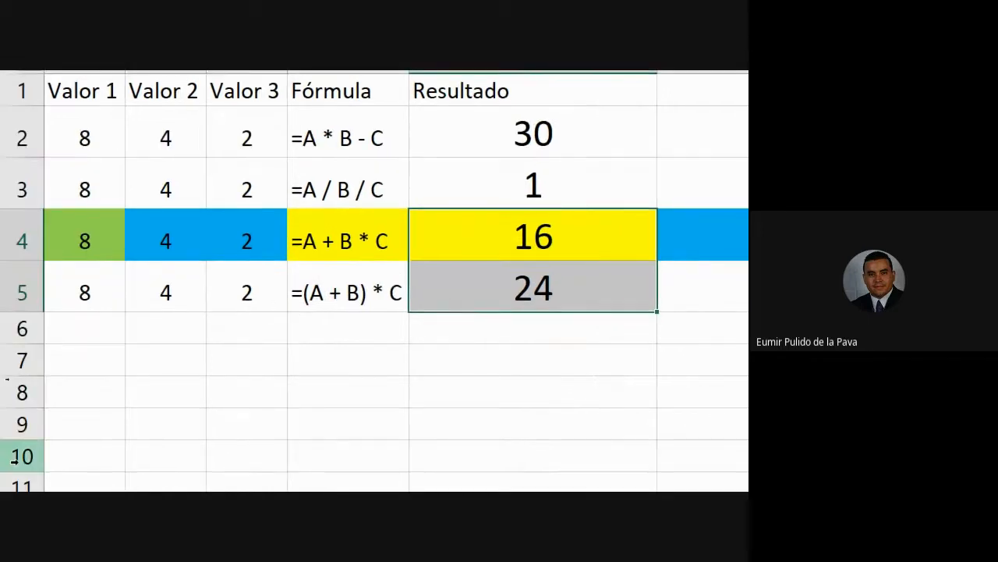
drag(55, 247, 257, 294)
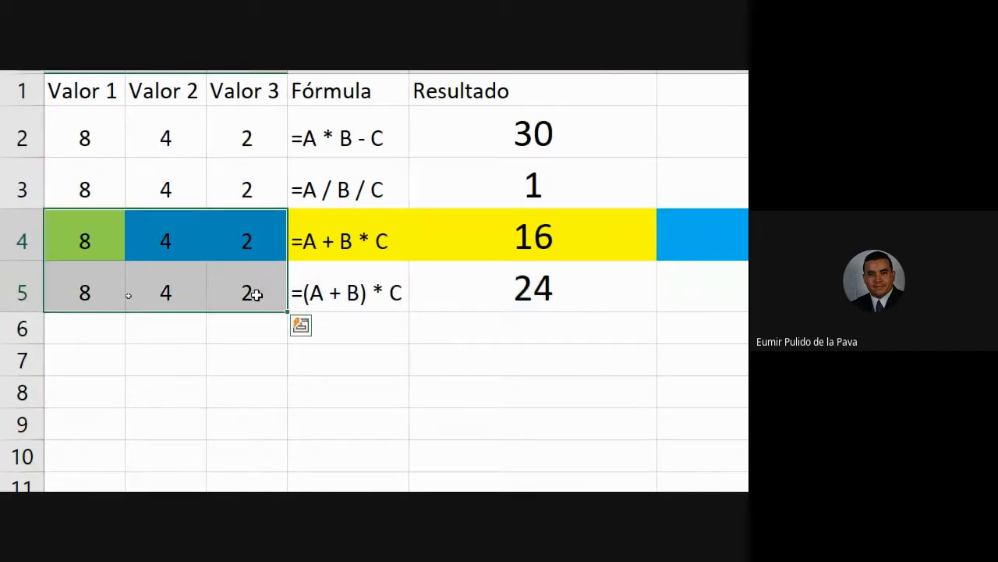
- Fill cells A5:B5 with green and cell C5 with blue
drag(118, 285, 160, 290)
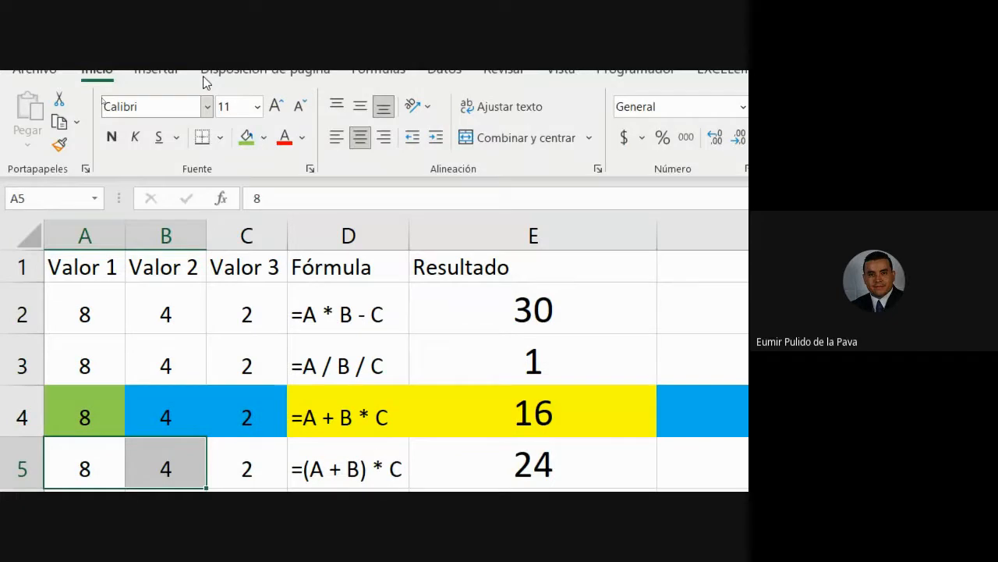
click(247, 136)
click(246, 465)
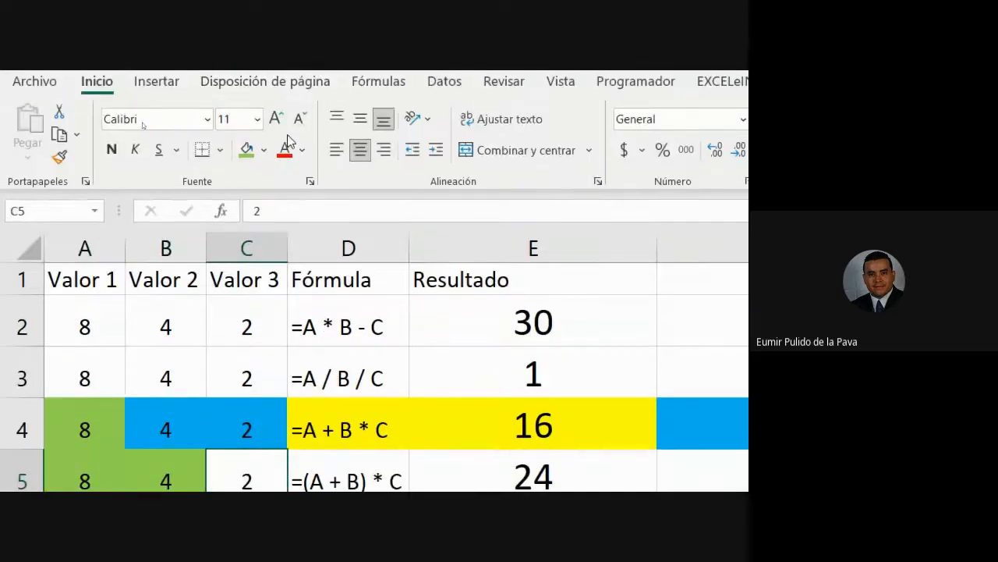
click(264, 150)
click(335, 331)
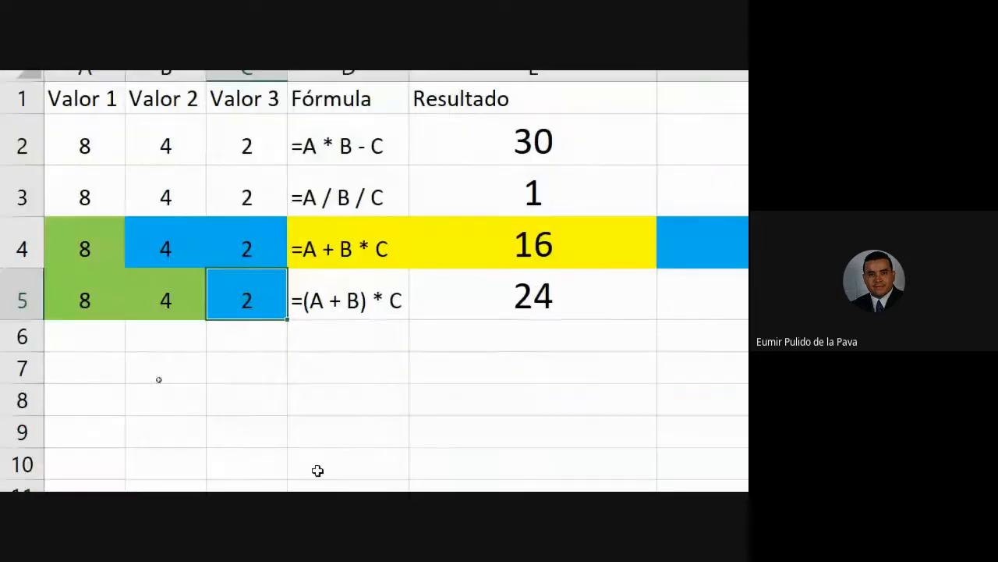
click(382, 346)
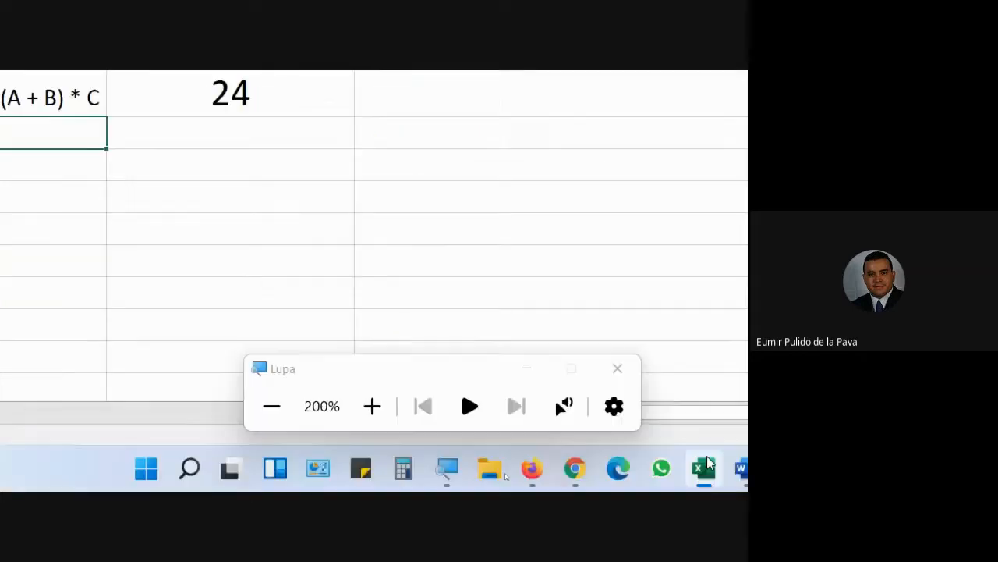
- Reset the magnification to 100%, dismiss Lupa and switch to the Google Meet call
click(269, 406)
click(460, 429)
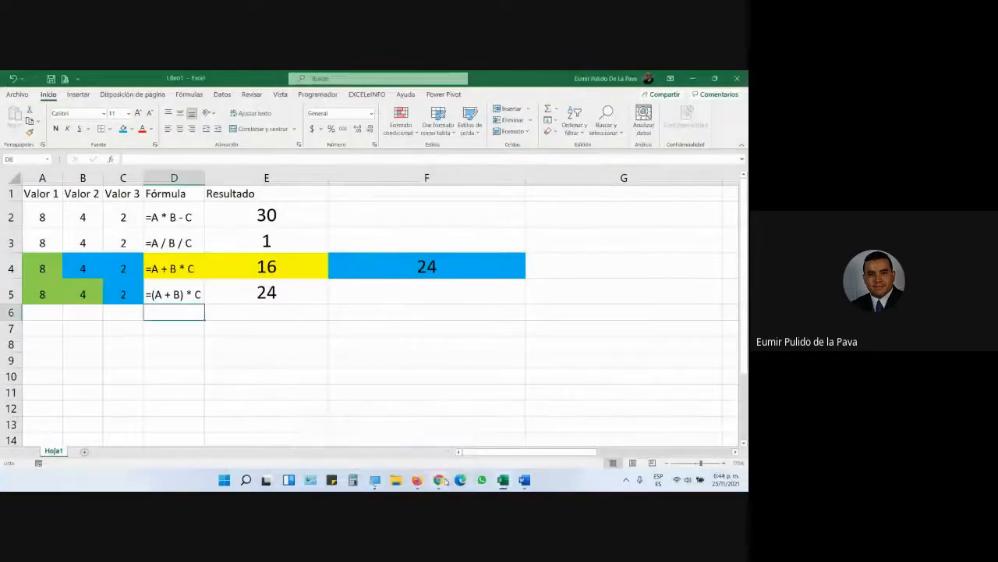
mouse_move(439, 479)
click(382, 425)
click(475, 191)
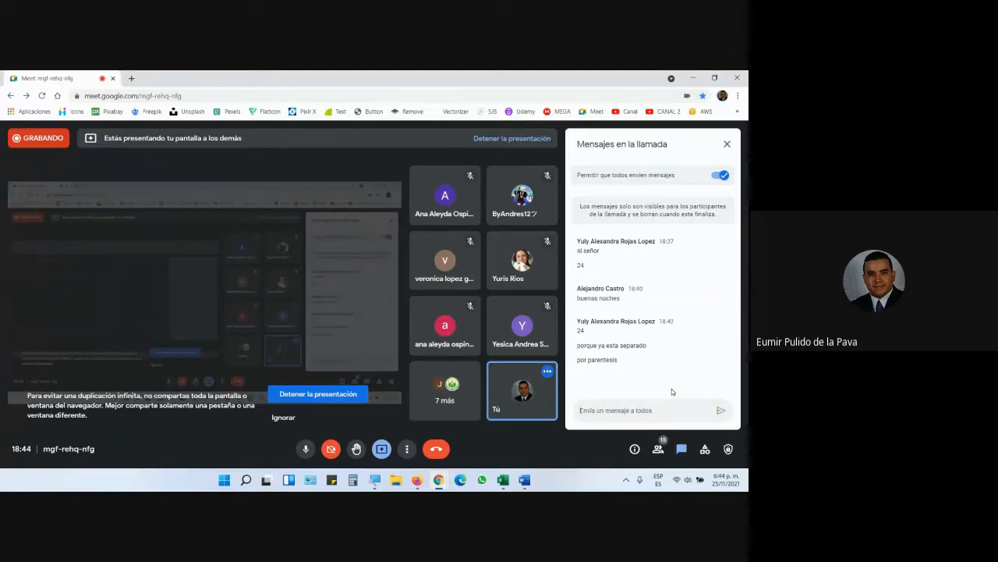
- Review the list of people in the call down to its end and return to the call messages
click(659, 450)
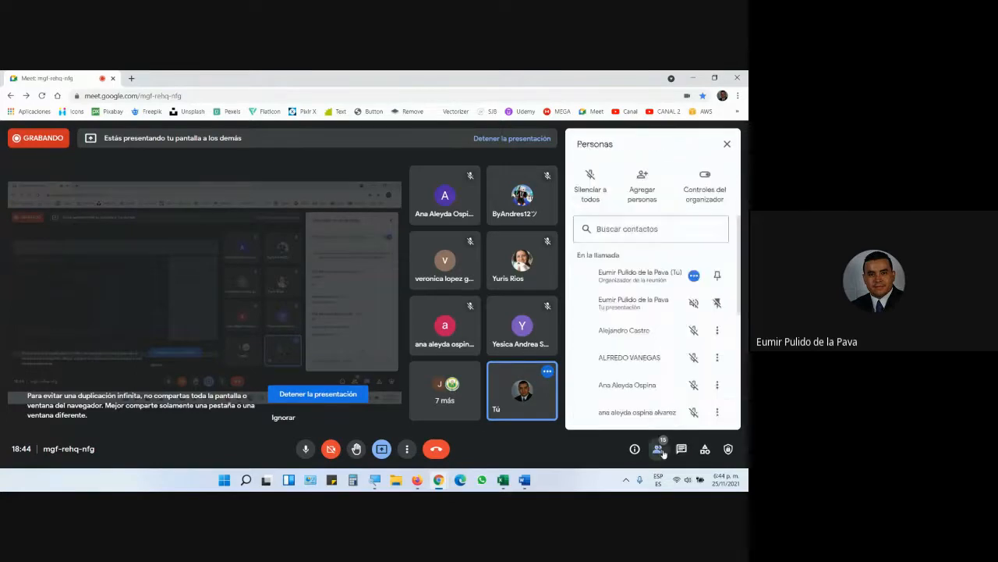
scroll(739, 377, down, 4)
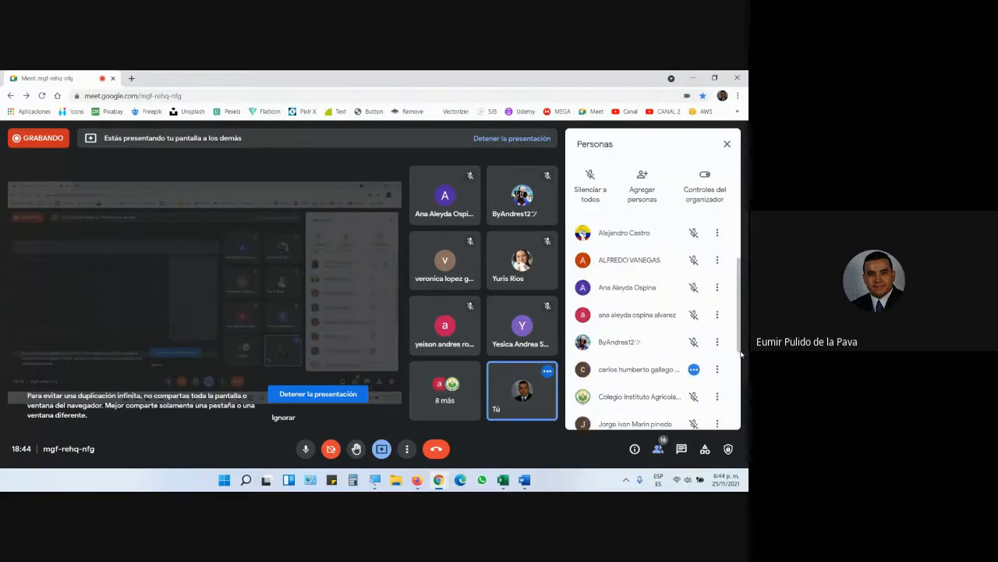
scroll(737, 352, down, 3)
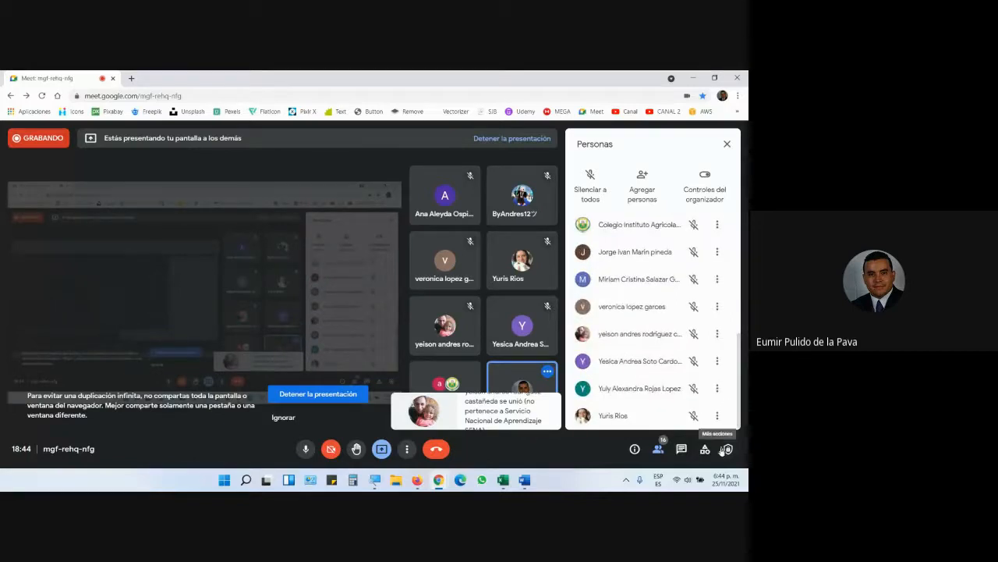
click(682, 449)
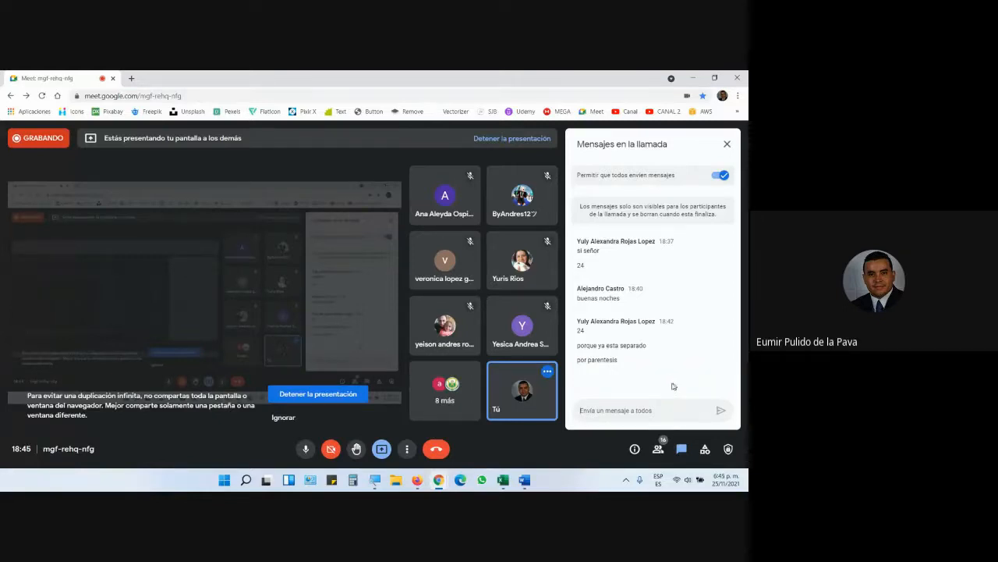
- Switch to the learning guide PDF in Firefox and highlight the file name Uso de paréntesis.xlsx below the example table
mouse_move(421, 477)
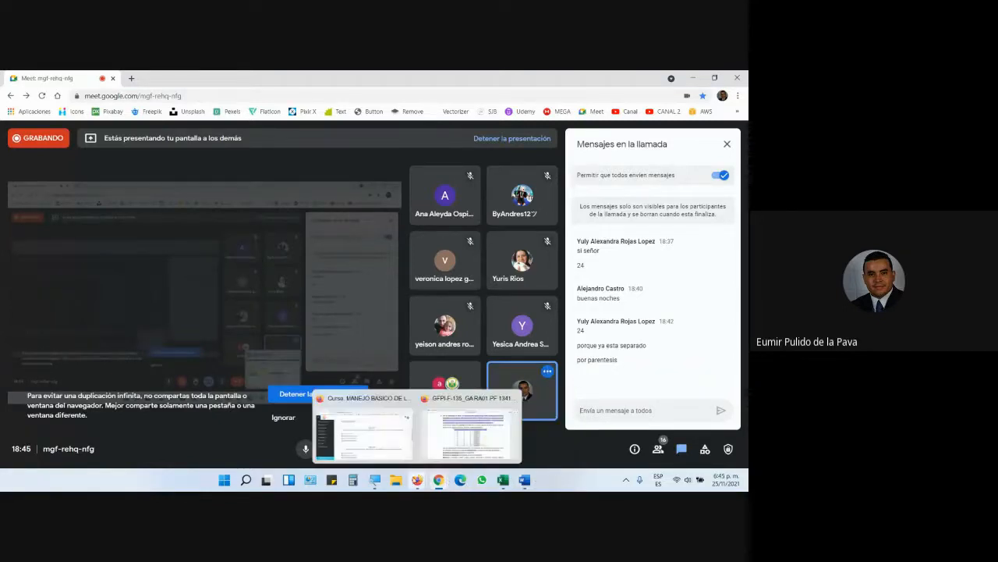
click(452, 425)
scroll(426, 382, down, 3)
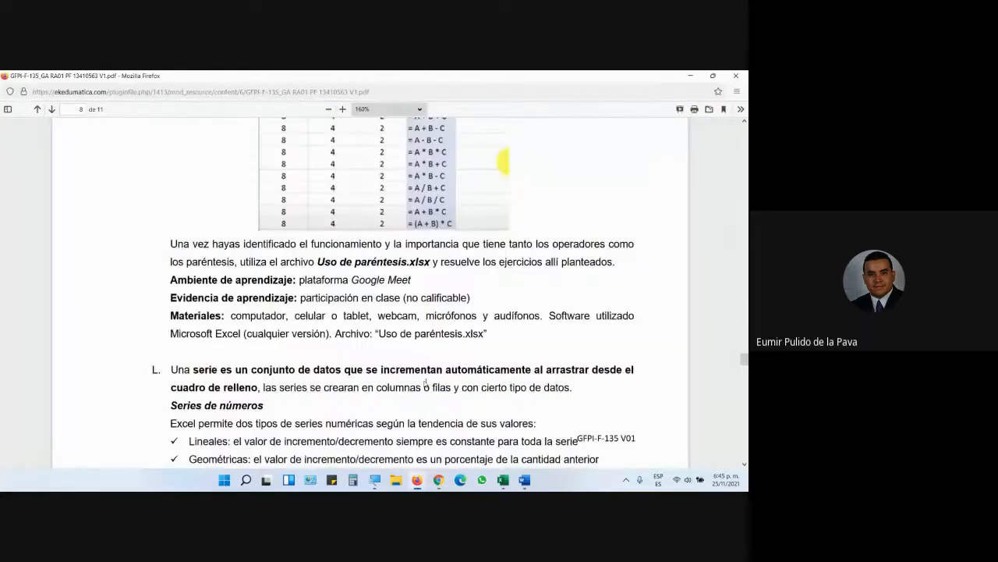
drag(318, 263, 430, 263)
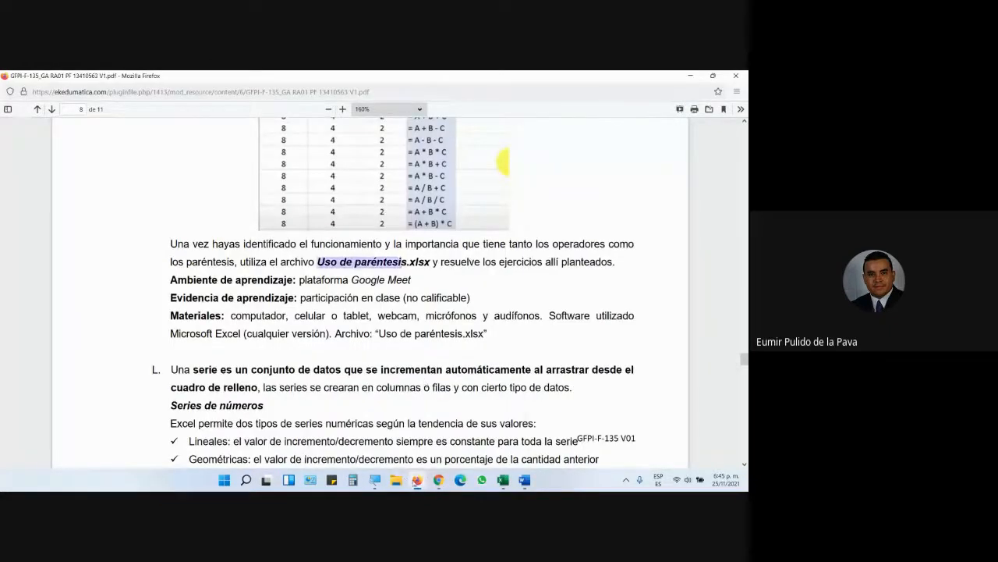
- Open Uso de paréntesis.xlsx in Excel from the RA-01 ARCHIVOS PARA DESCARGAR folder on the course page
mouse_move(418, 479)
click(349, 439)
click(268, 316)
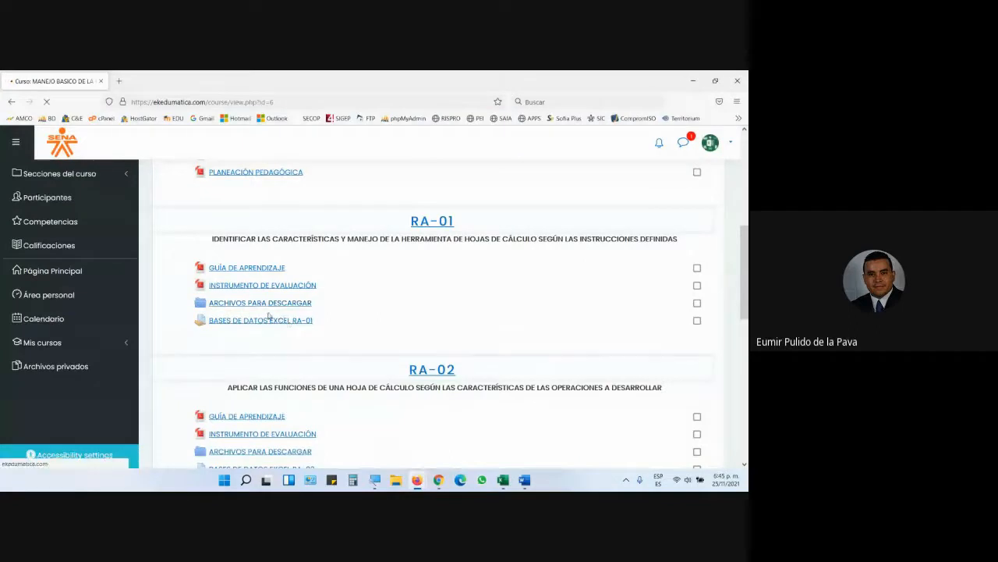
scroll(239, 344, down, 2)
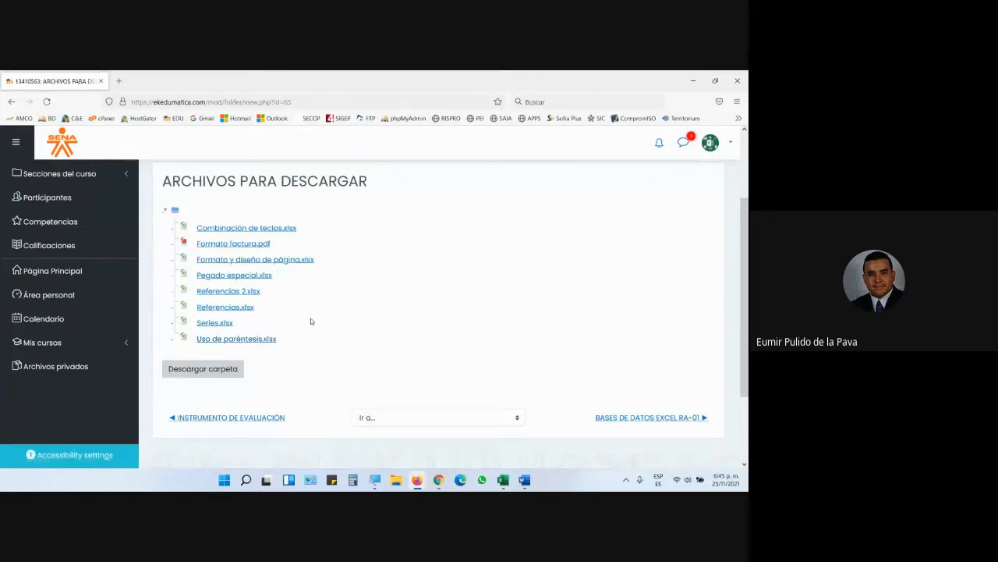
click(257, 341)
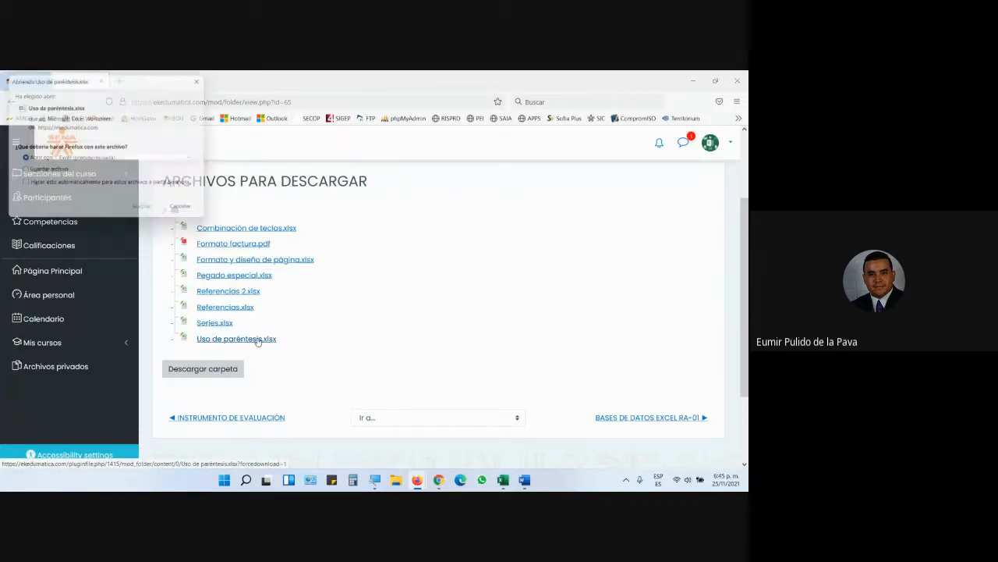
click(161, 214)
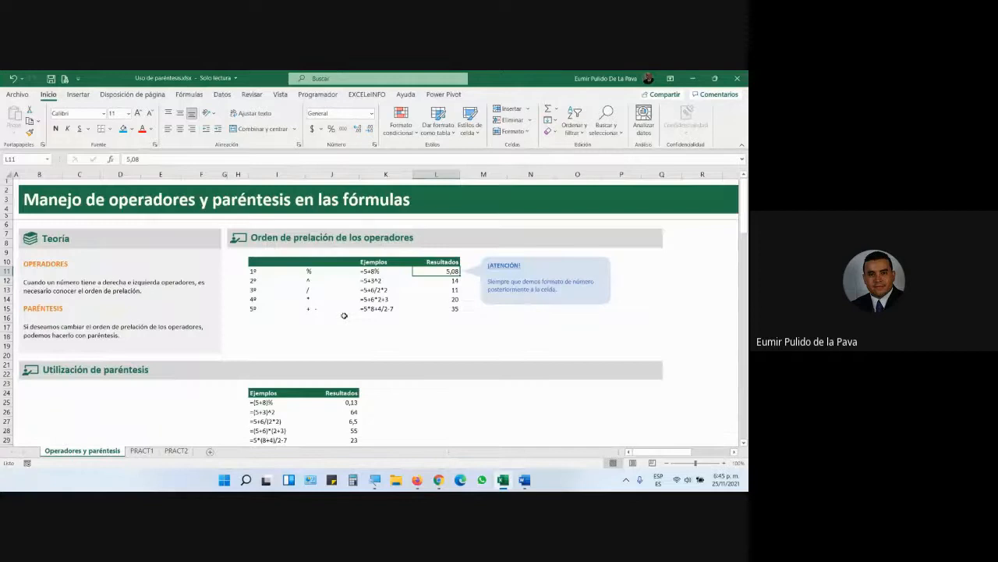
- Review the Operadores y paréntesis sheet and the result cells D1:D2 of PRACT1, ending on the PRACT2 sheet
scroll(250, 272, down, 3)
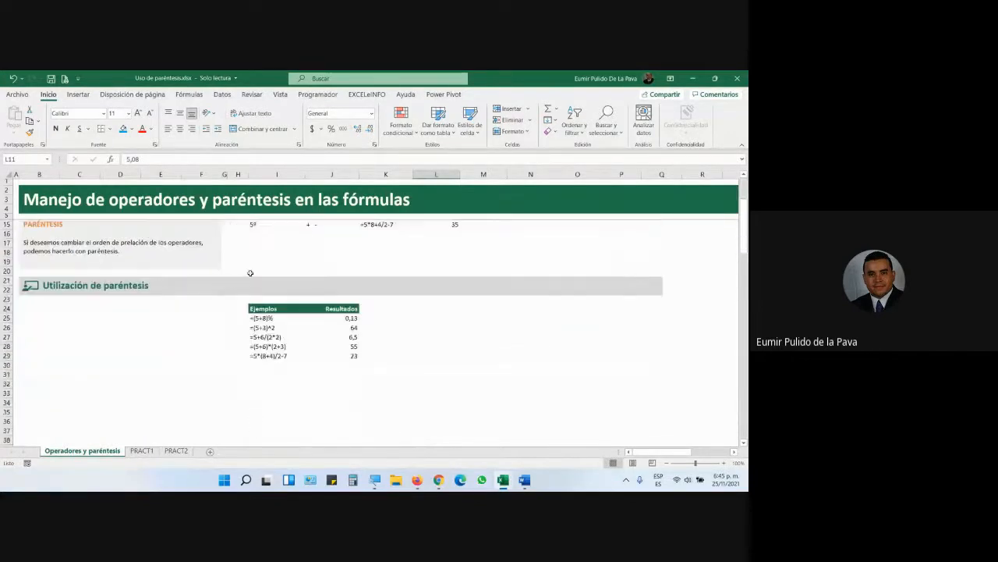
click(141, 451)
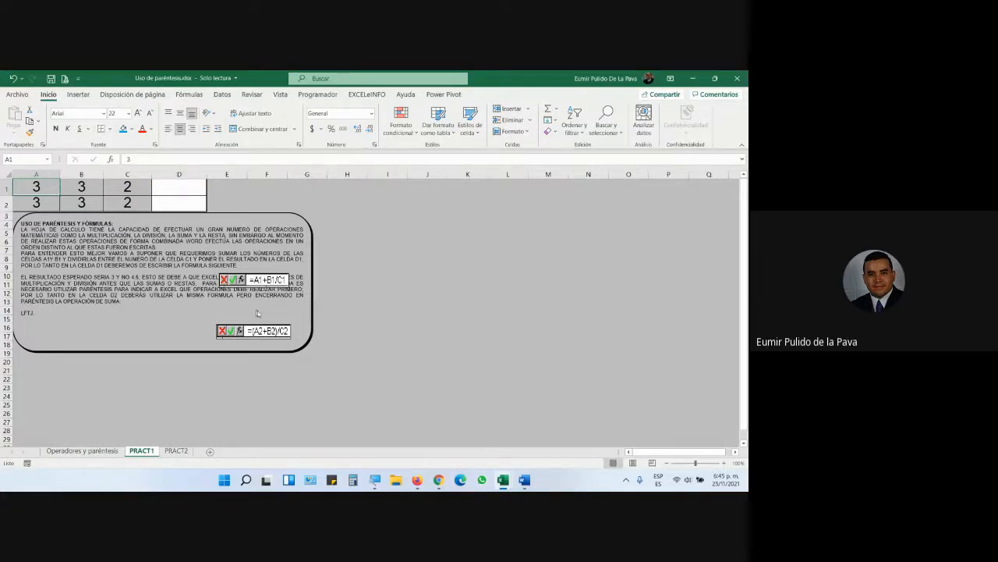
click(173, 193)
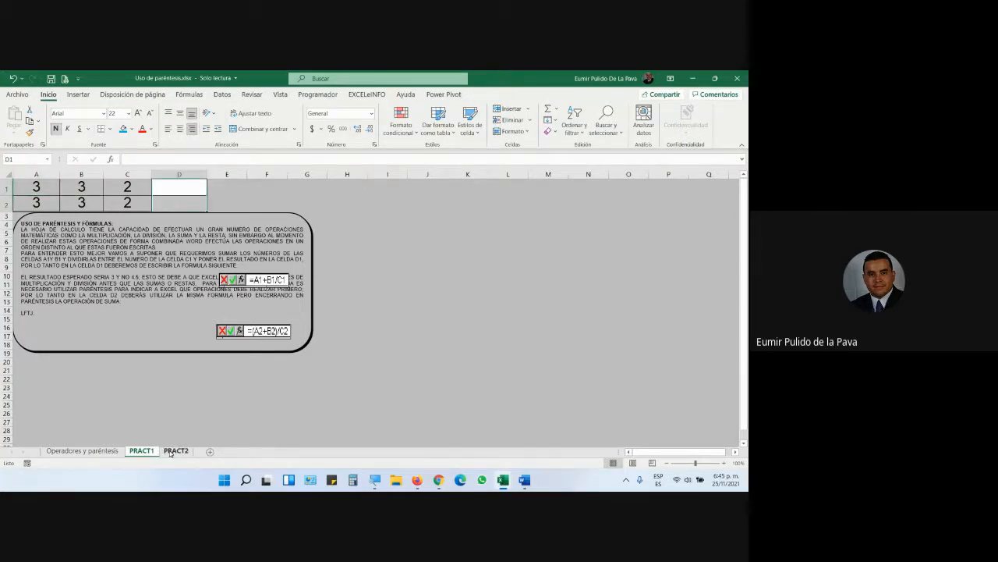
click(176, 451)
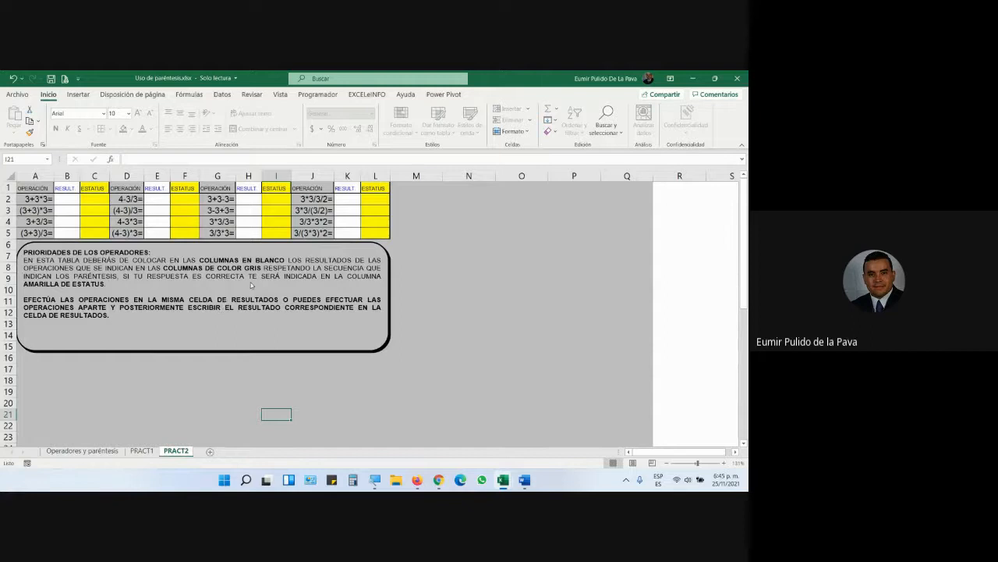
- Enlarge the PRACT2 exercise table and point out operation 3*3/3/2 in J2 with its result cell K2
click(719, 463)
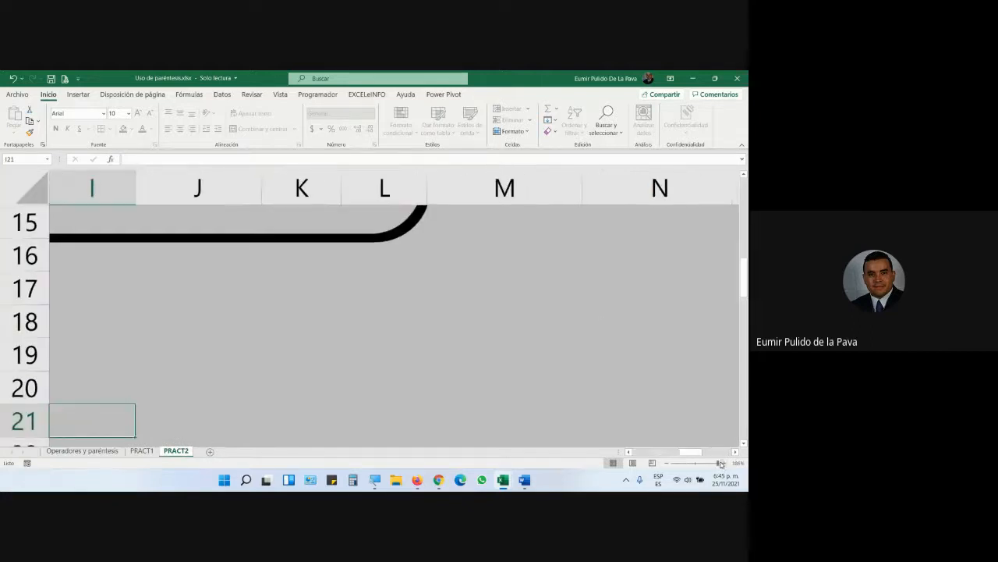
scroll(320, 317, up, 5)
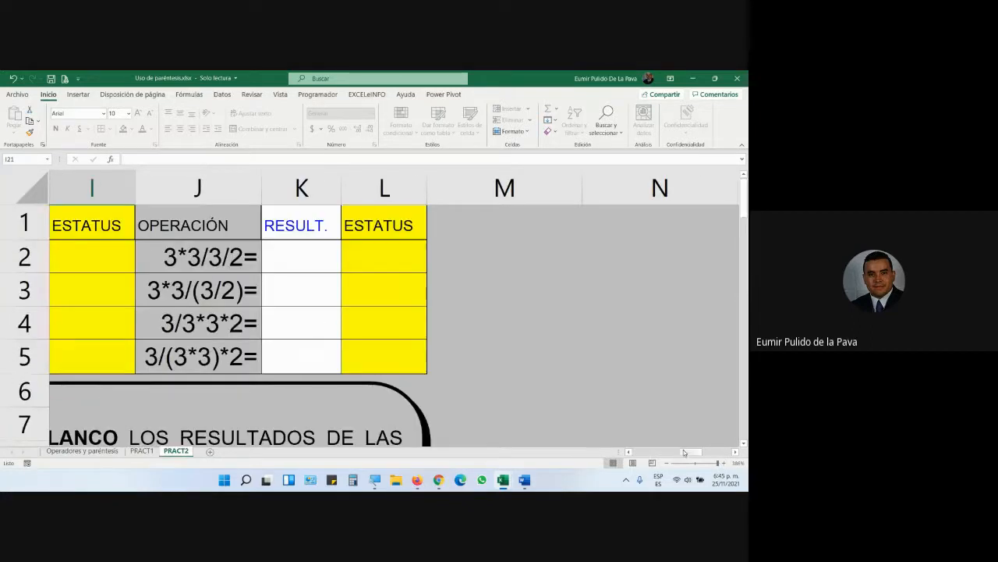
mouse_move(685, 452)
mouse_down()
mouse_move(663, 456)
mouse_move(676, 455)
mouse_up()
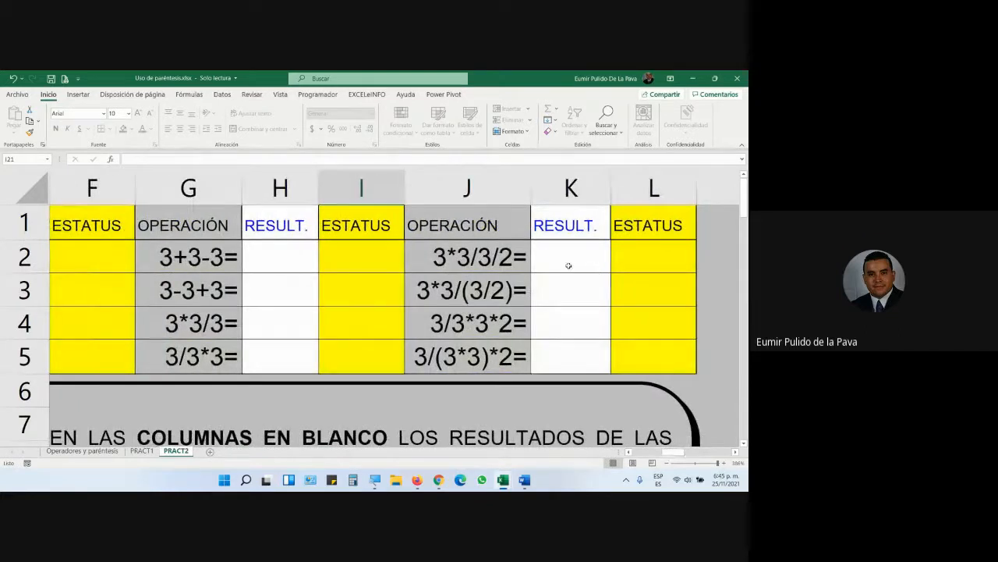
click(447, 266)
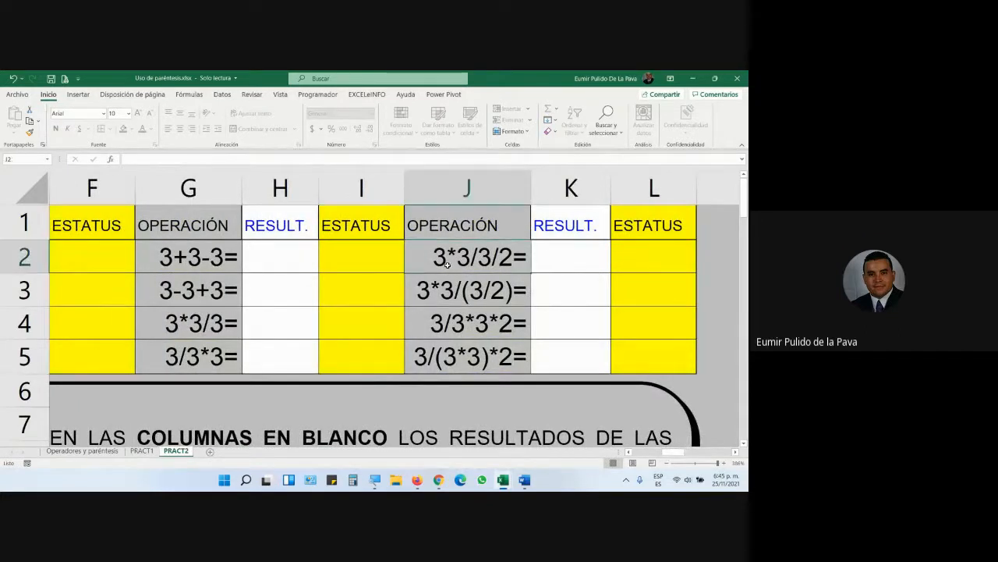
drag(545, 259, 561, 259)
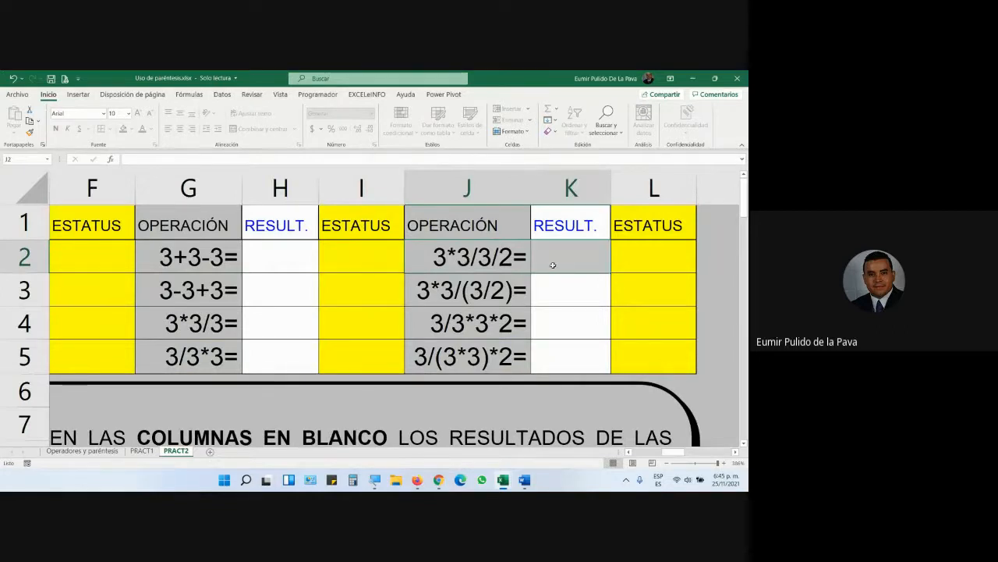
click(551, 259)
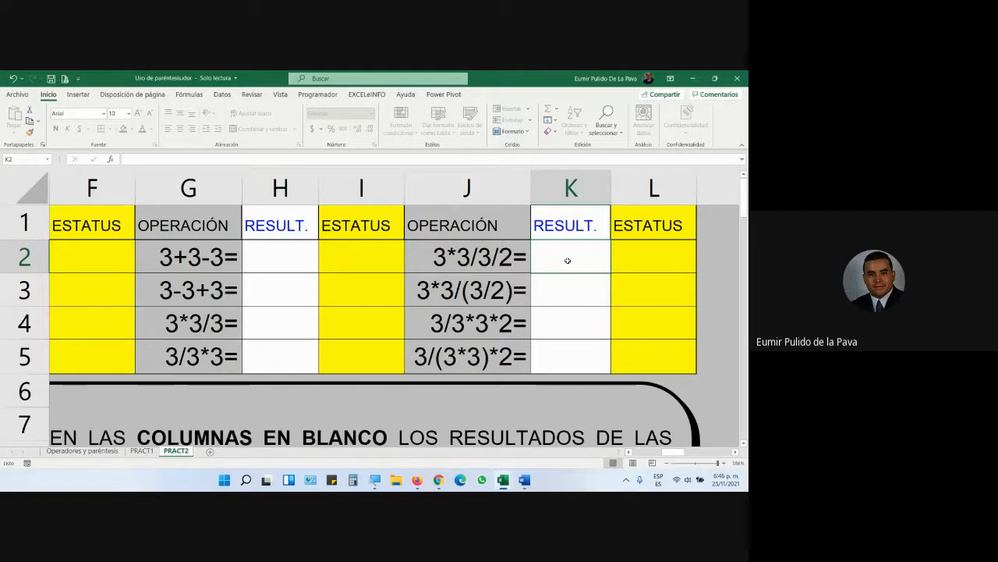
- Check the Google Meet call messages for answers and return to the PRACT2 sheet in Excel
key(alt+Tab)
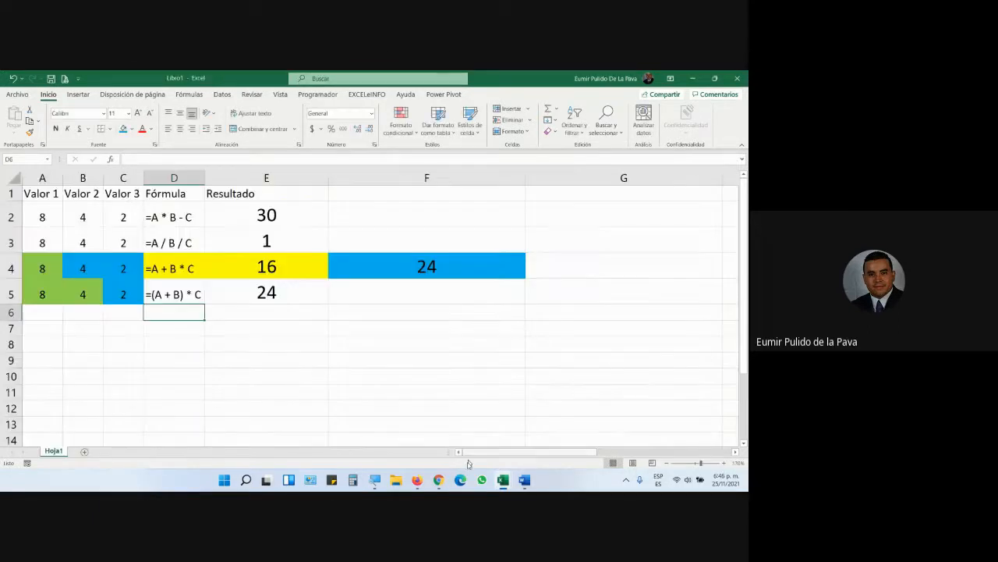
click(439, 480)
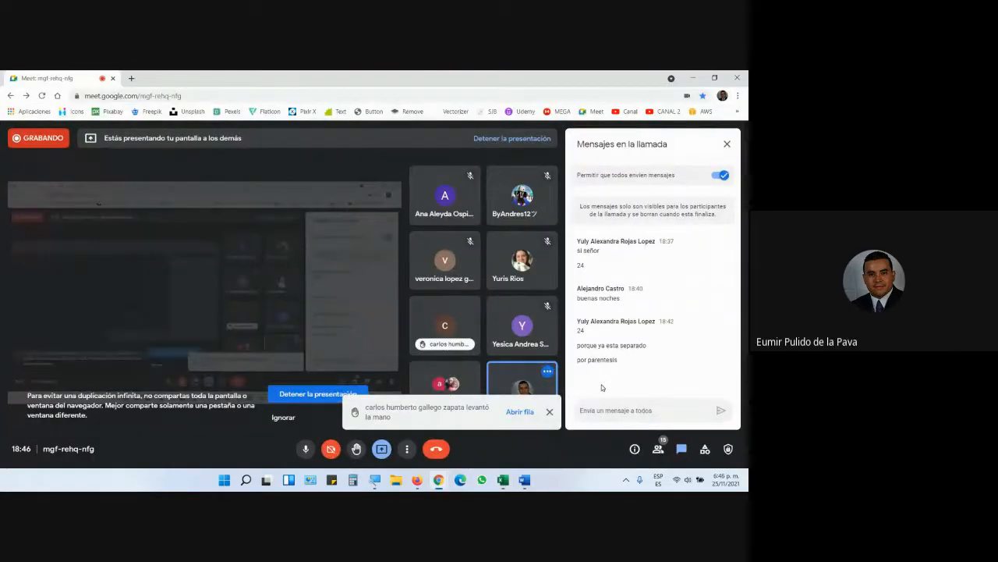
mouse_move(503, 480)
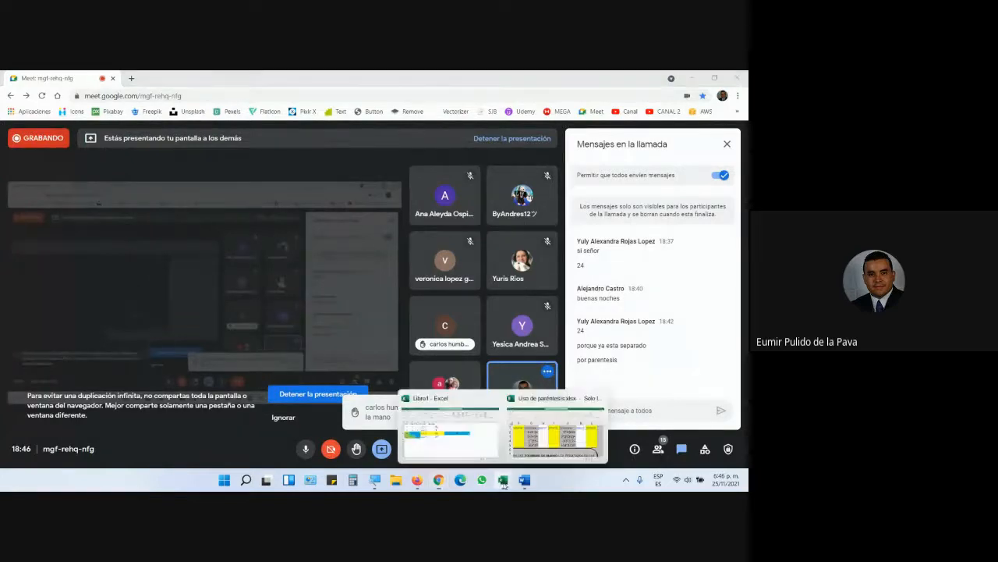
click(529, 451)
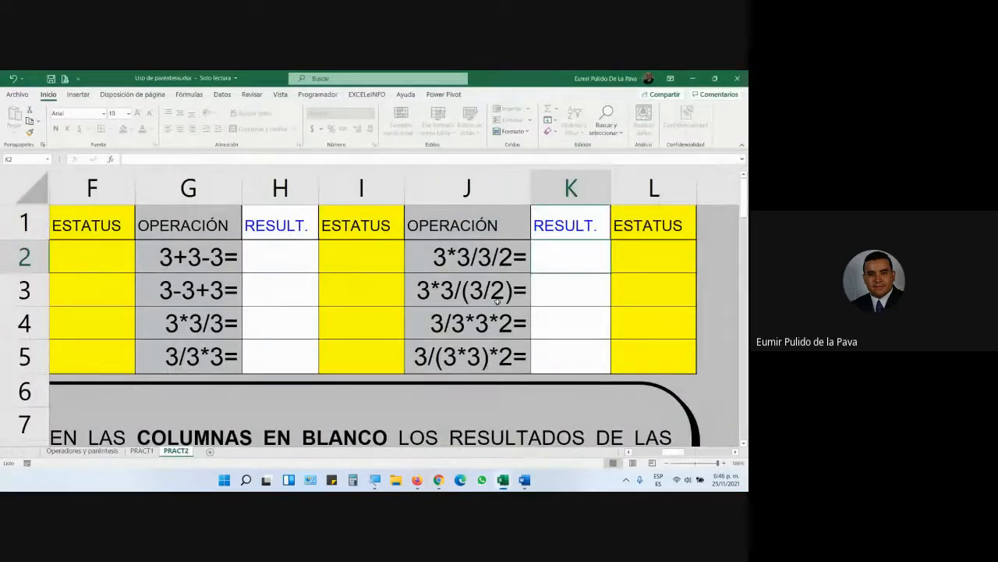
click(473, 436)
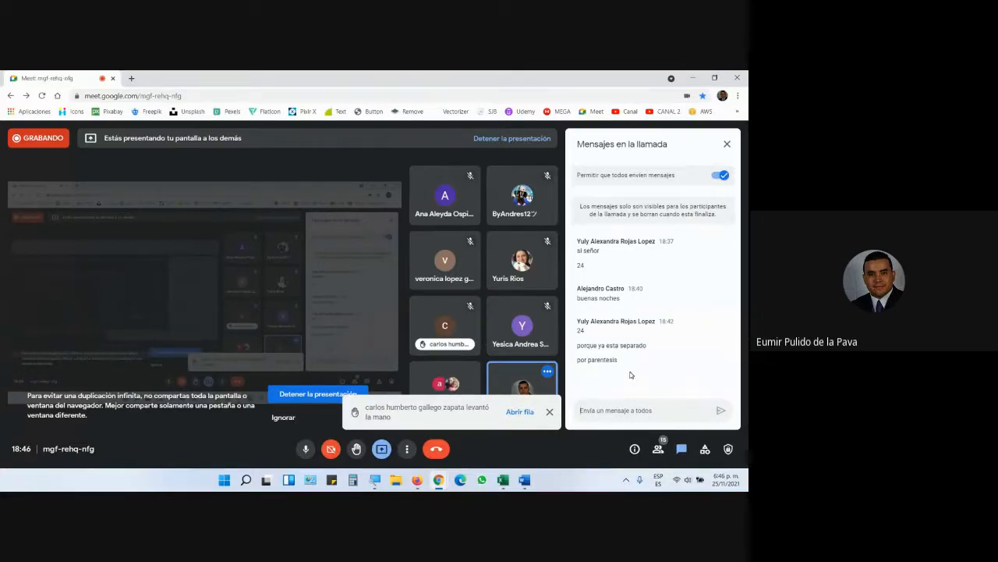
key(alt+Tab)
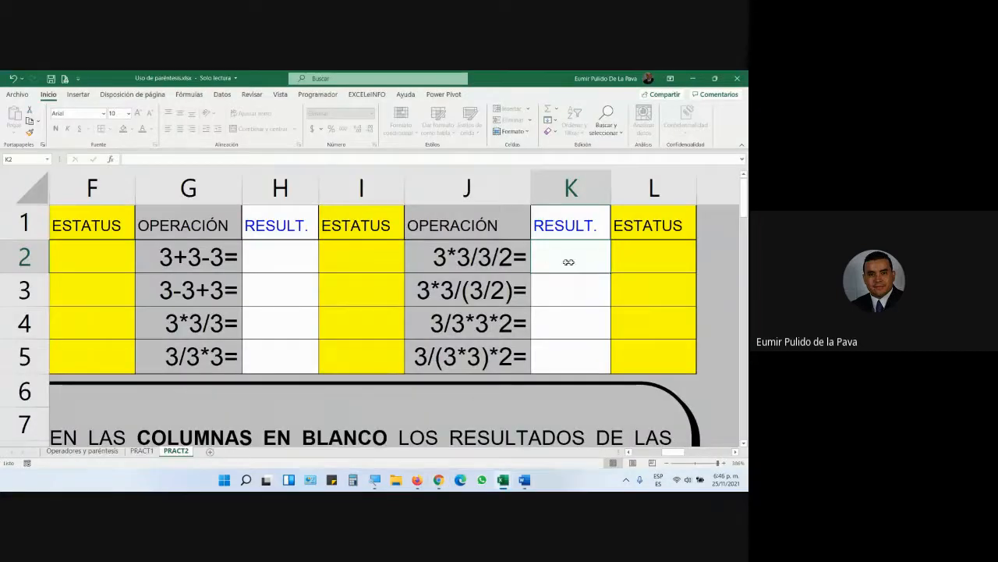
- Highlight J2:K2 as the exercise to solve and look at the Google Meet call again for replies
drag(464, 261, 575, 252)
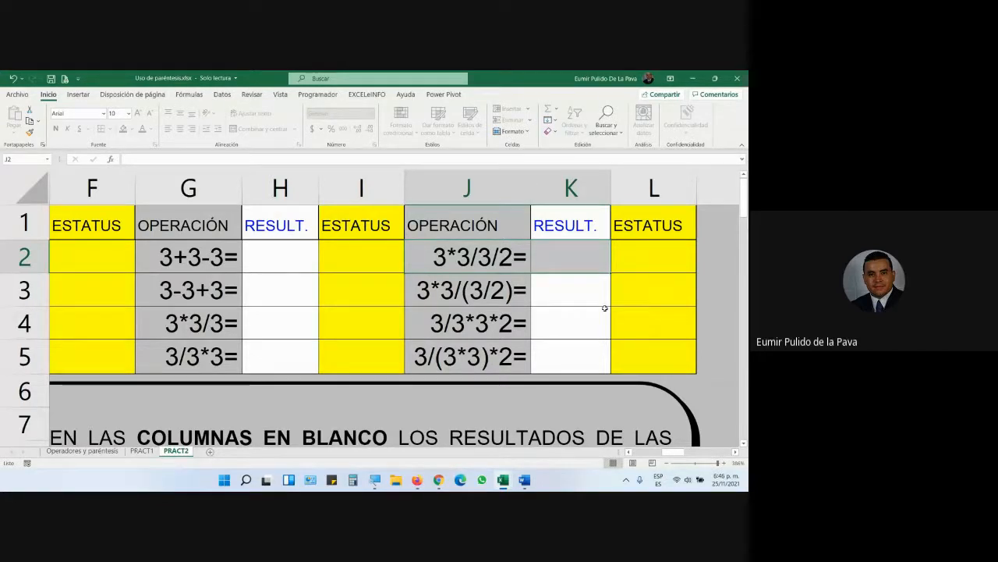
key(alt+Tab)
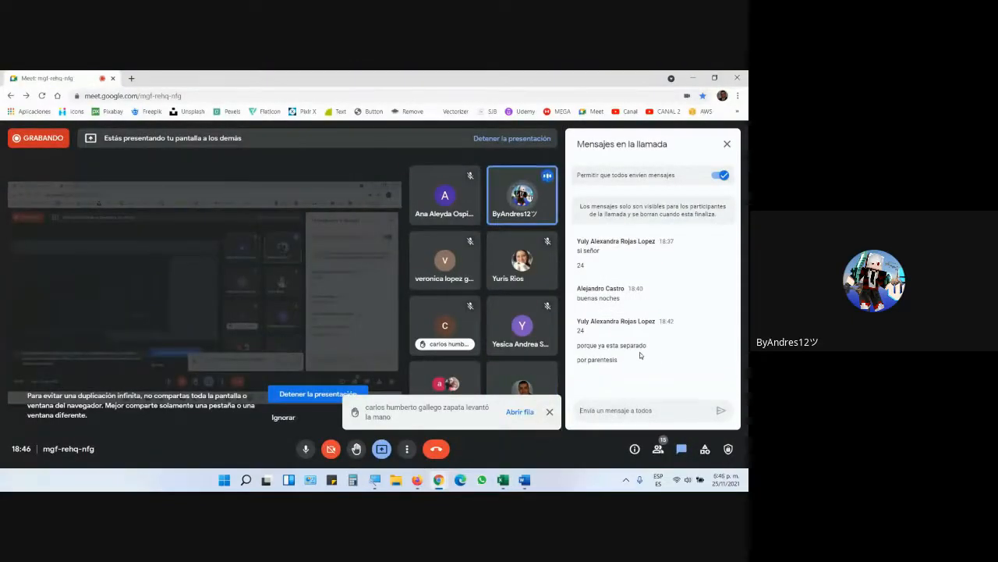
key(alt+Tab)
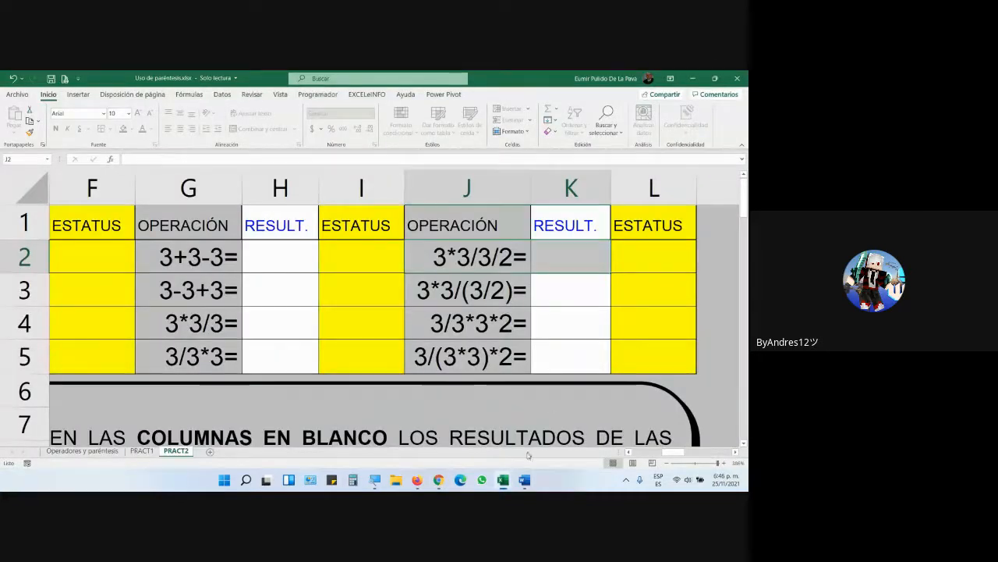
- In the Word operator hierarchy list, reorder item 4 to read "* /" and highlight that line
click(524, 480)
click(181, 328)
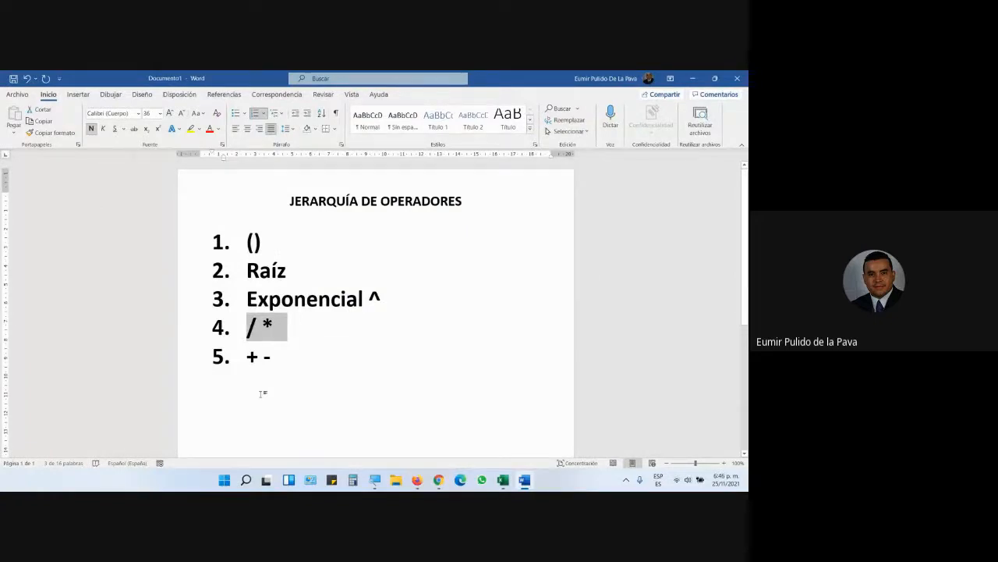
click(245, 326)
text(*)
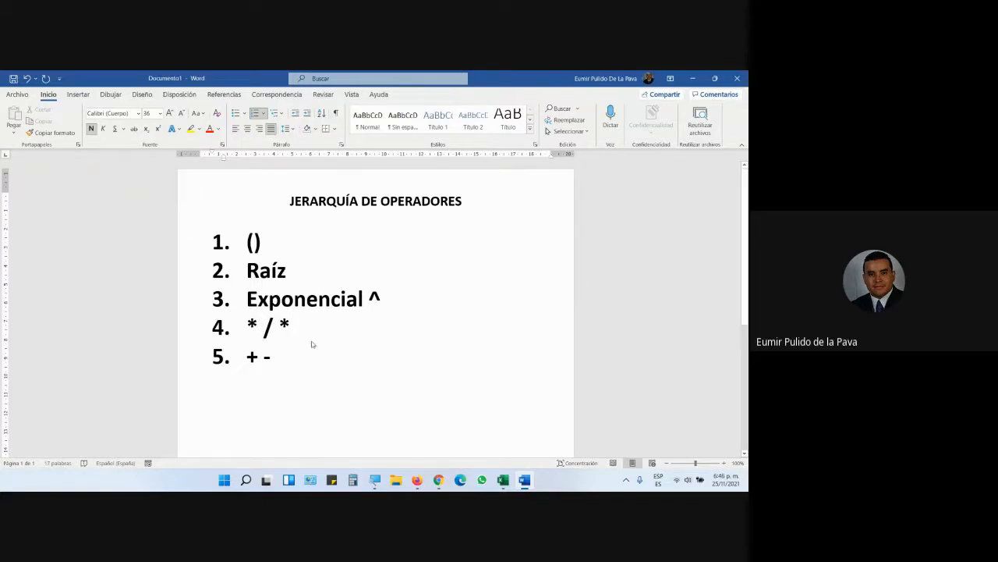
key(BackSpace)
key(BackSpace)
click(178, 332)
- Return to the PRACT2 sheet in Excel and try to open operation cell J2 for editing
key(alt+Tab)
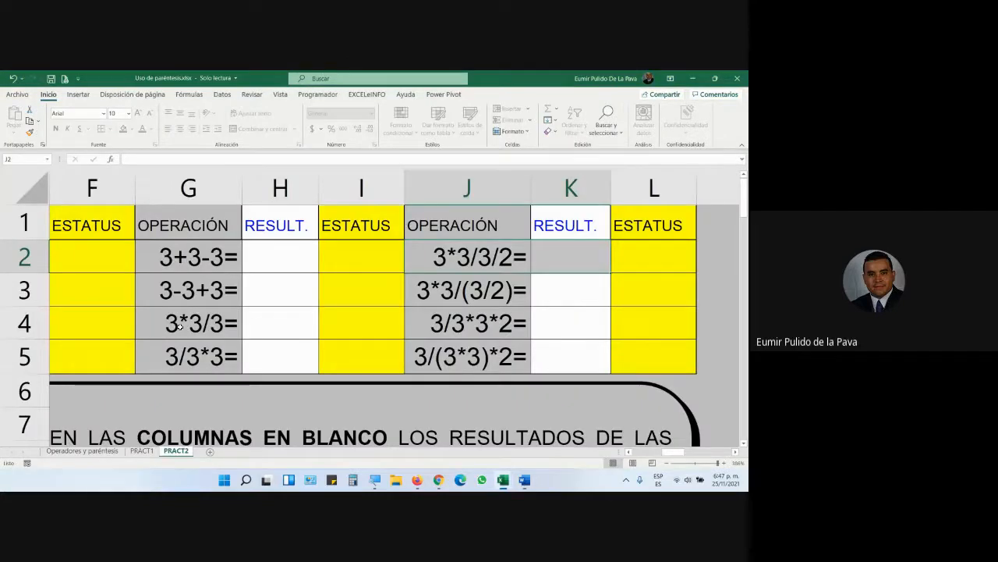
double_click(441, 259)
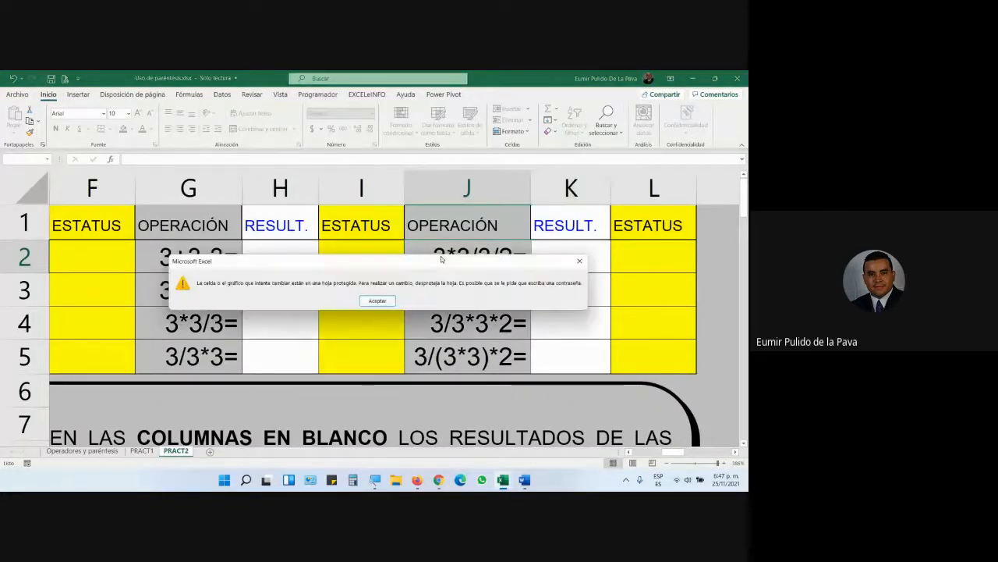
key(Return)
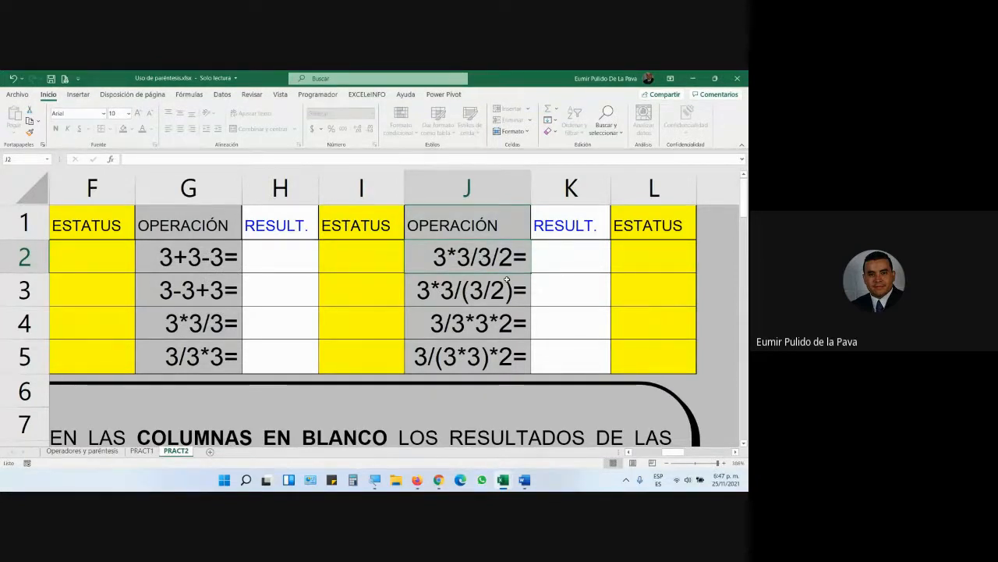
- Compare item 4 of the Word hierarchy list with the J2 operation and result cell K2 in PRACT2, ending in the Google Meet call
key(alt+Tab)
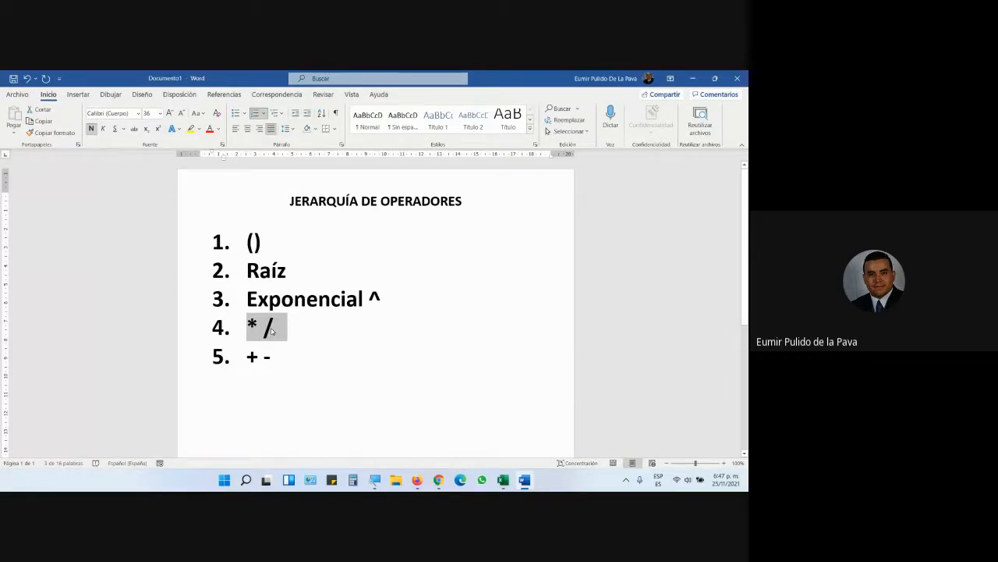
key(alt+Tab)
click(565, 262)
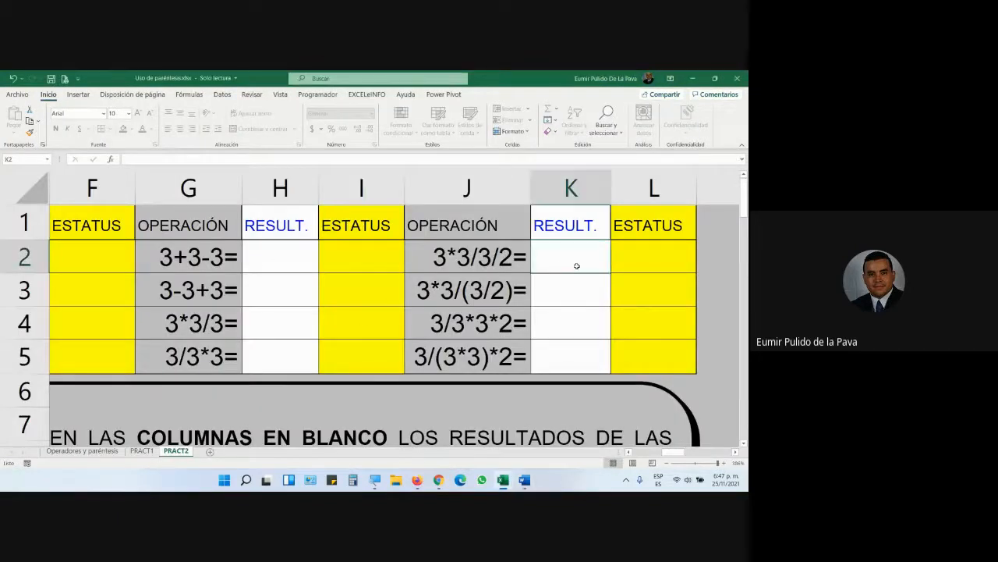
key(alt+Tab)
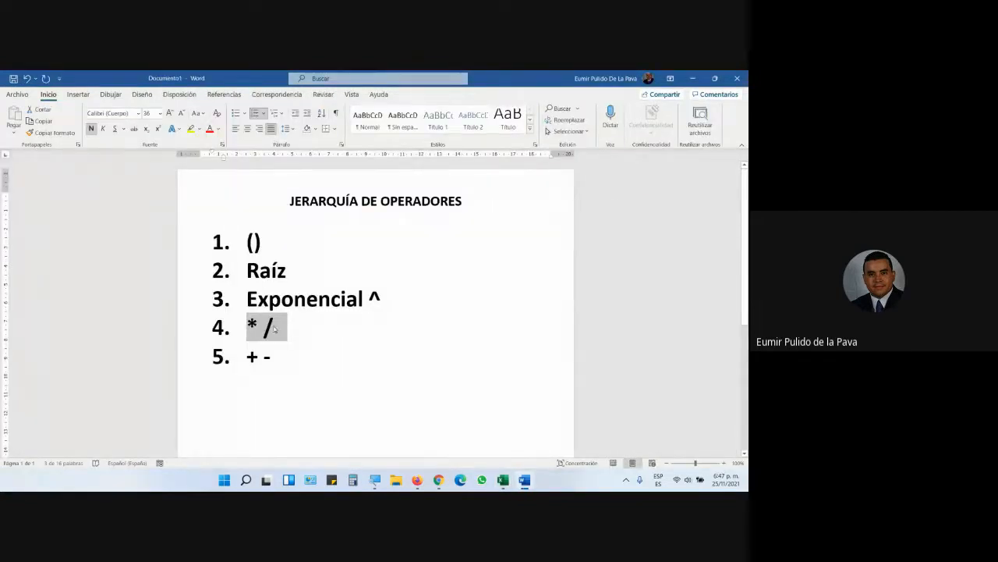
key(alt+Tab)
key(alt+Tab)
key(alt+Tab)
click(419, 456)
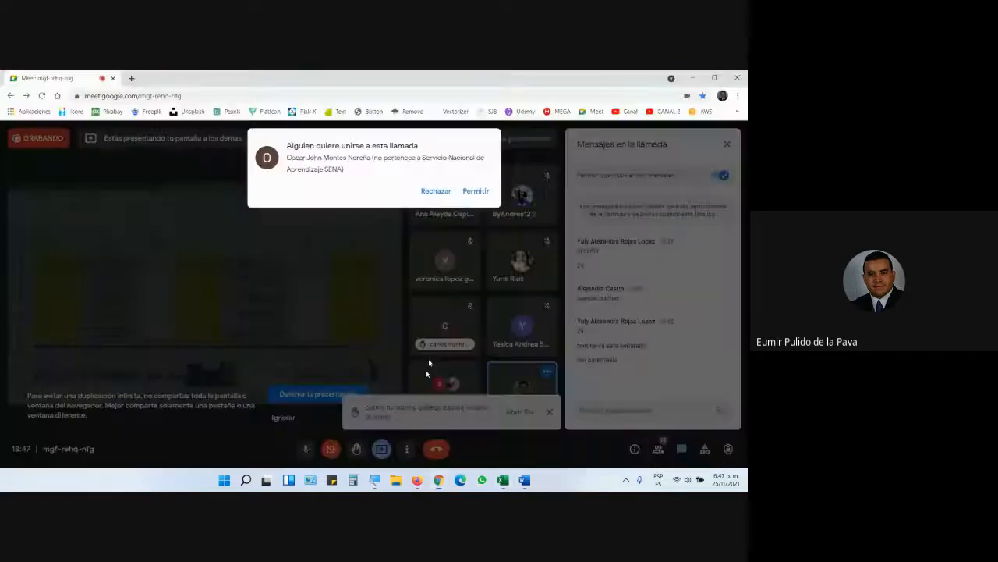
- Check the Google Meet chat for replies and enter 1,5 as the result of 3*3/3/2 in cell K2 of PRACT2
key(alt+Tab)
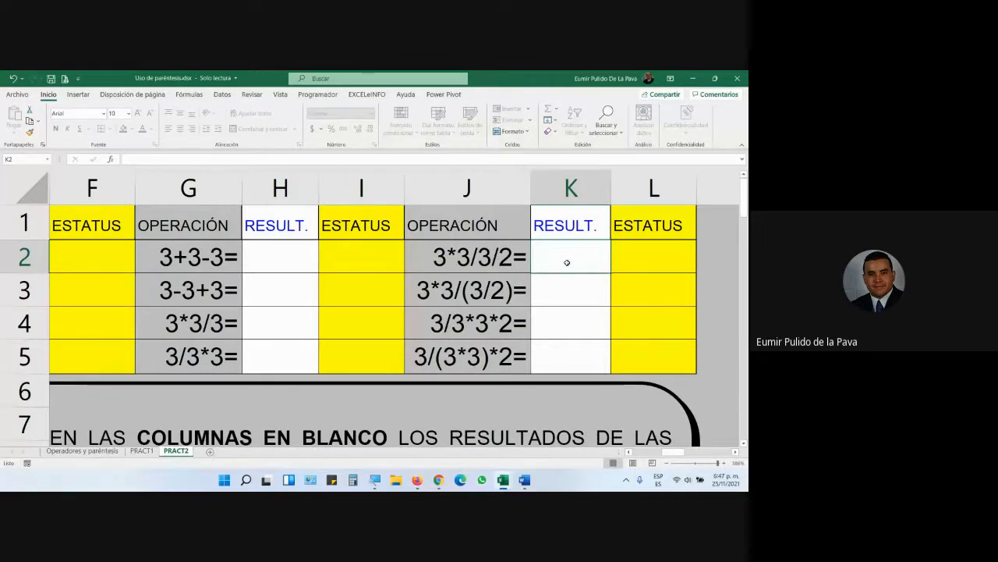
key(alt+Tab)
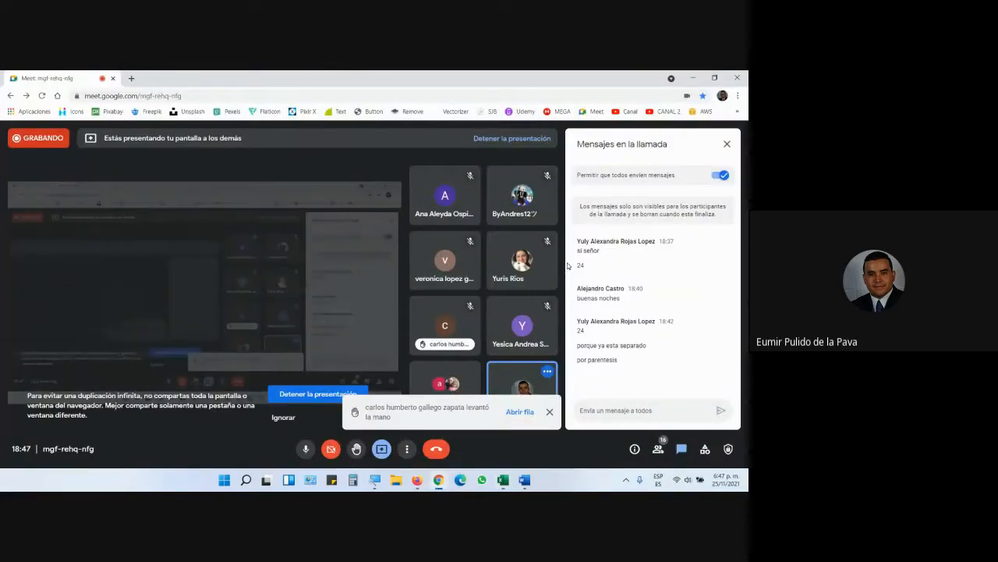
key(alt+Tab)
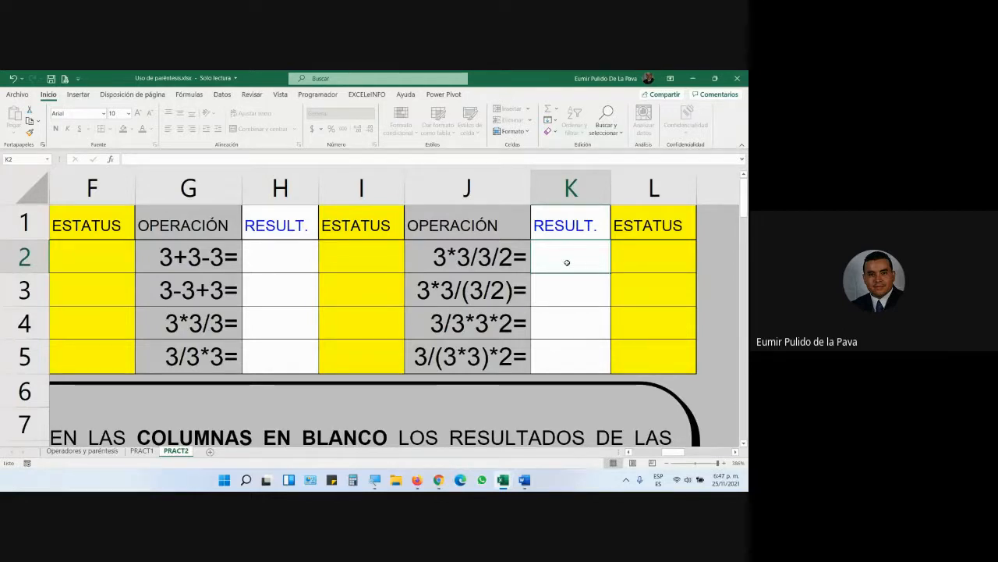
key(alt+Tab)
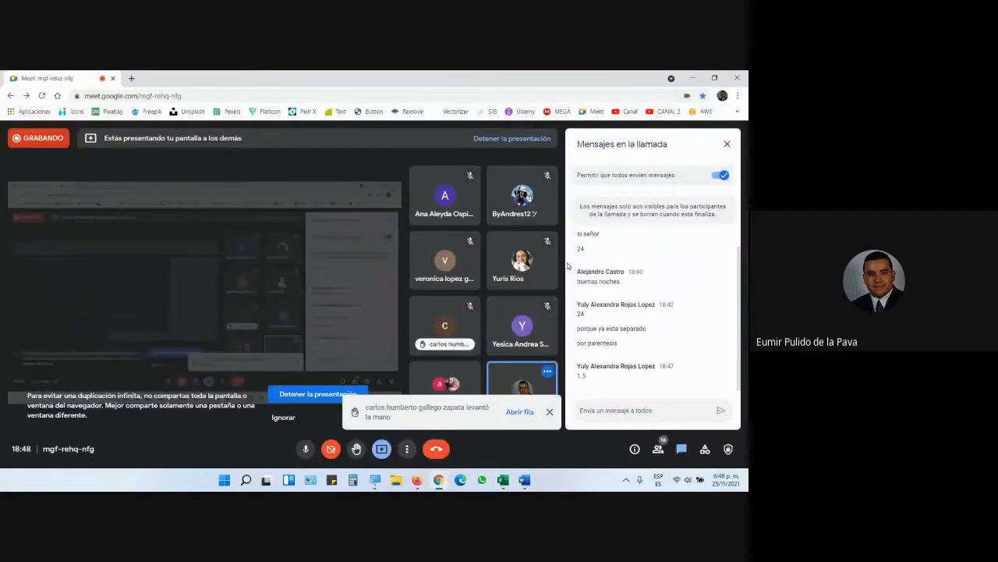
key(alt+Tab)
text(1,5)
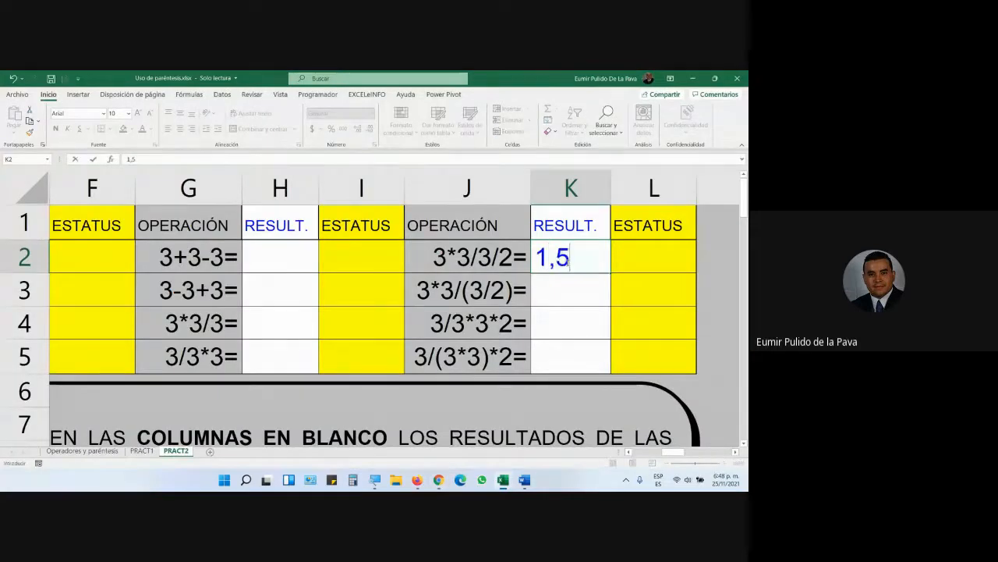
key(Return)
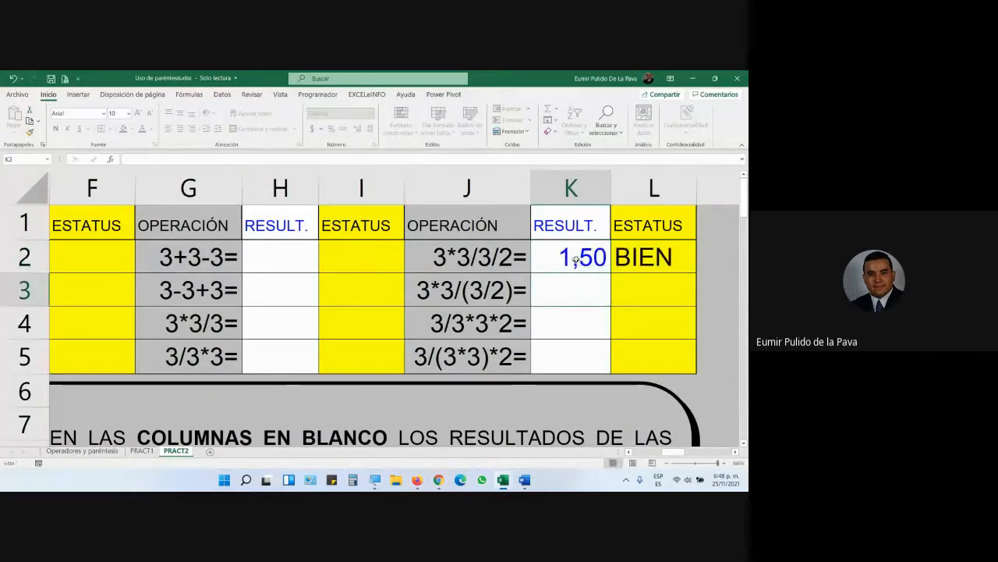
- Point out the K2 result's status and highlight J3:K3 as the next exercise to solve
click(633, 256)
drag(507, 298, 551, 297)
click(551, 297)
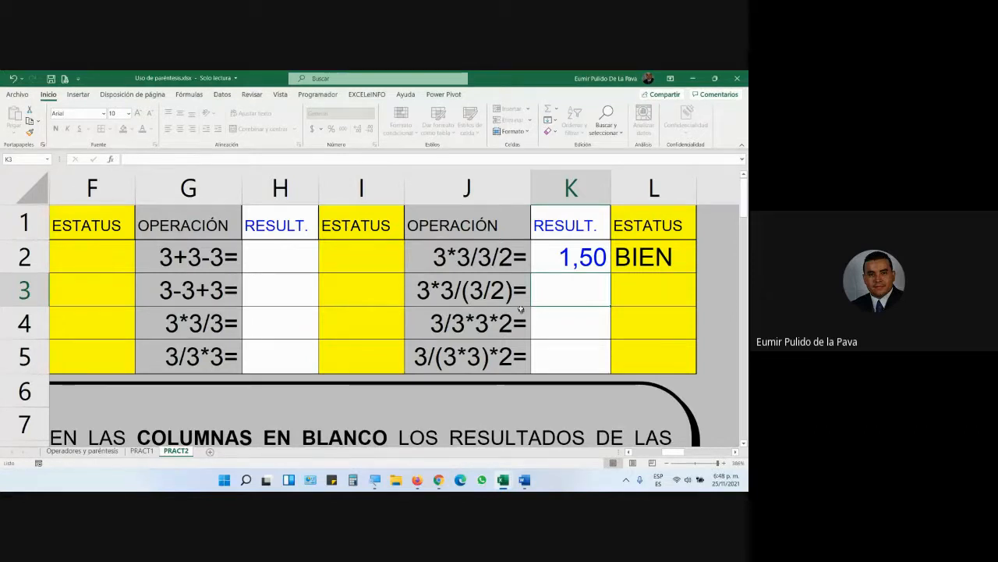
drag(512, 295, 575, 296)
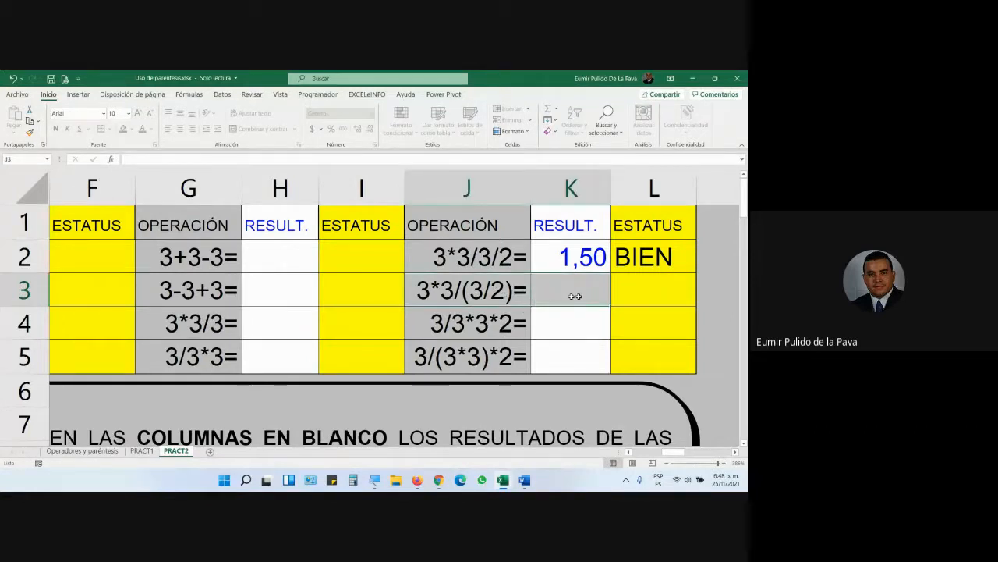
click(550, 291)
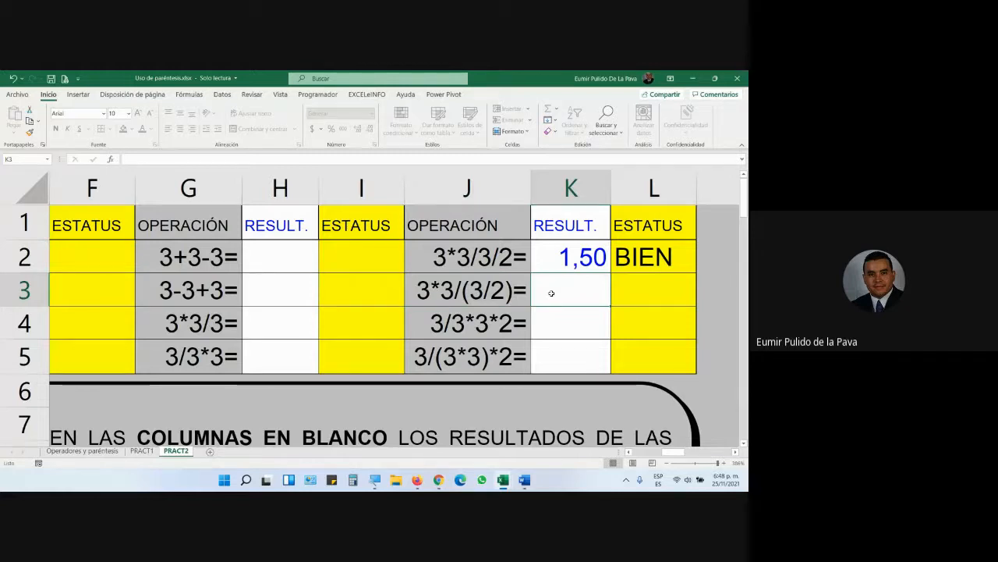
click(504, 293)
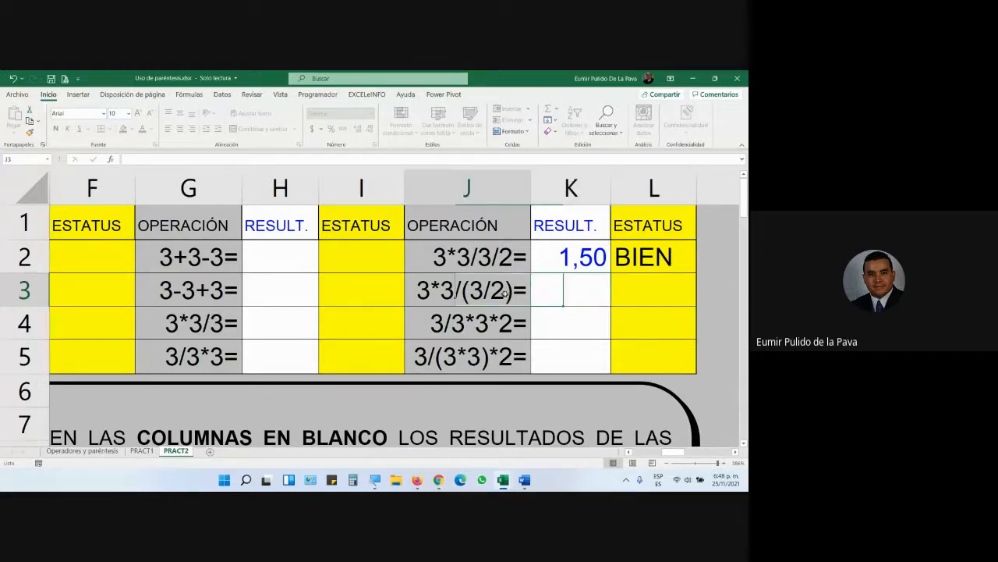
drag(505, 293, 557, 292)
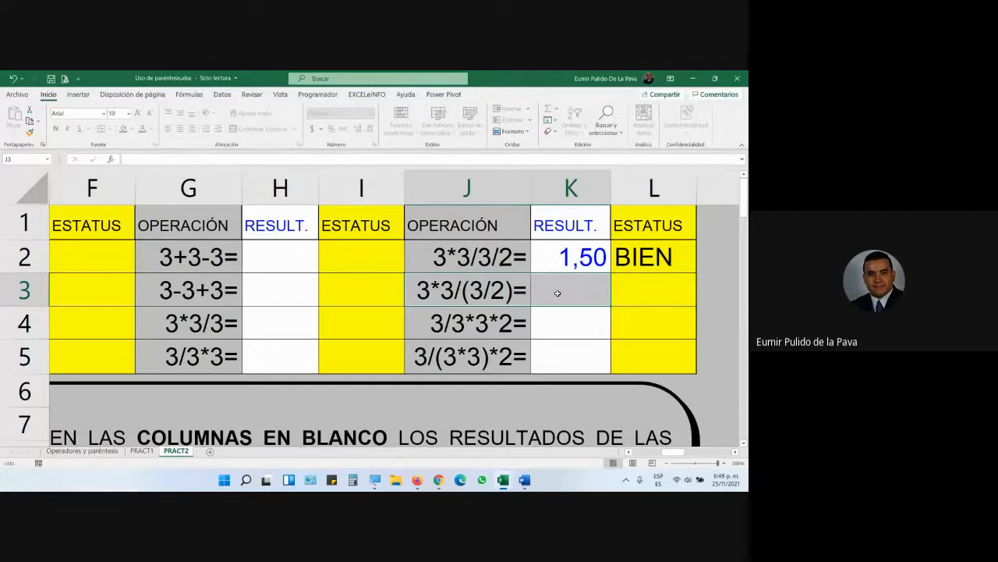
- Switch to the Google Meet call, admit the waiting participant and return to the Excel exercise
key(alt+Tab)
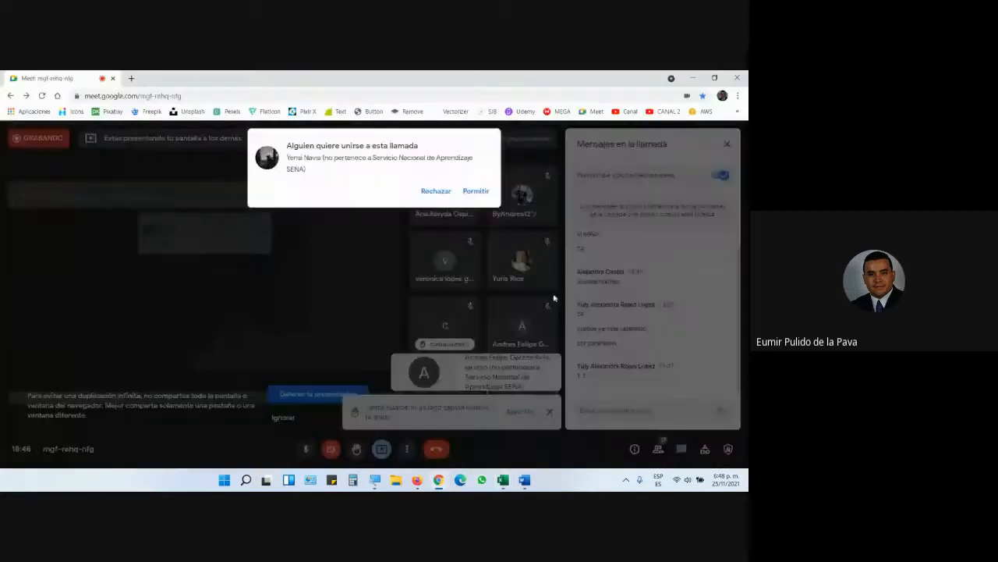
click(477, 191)
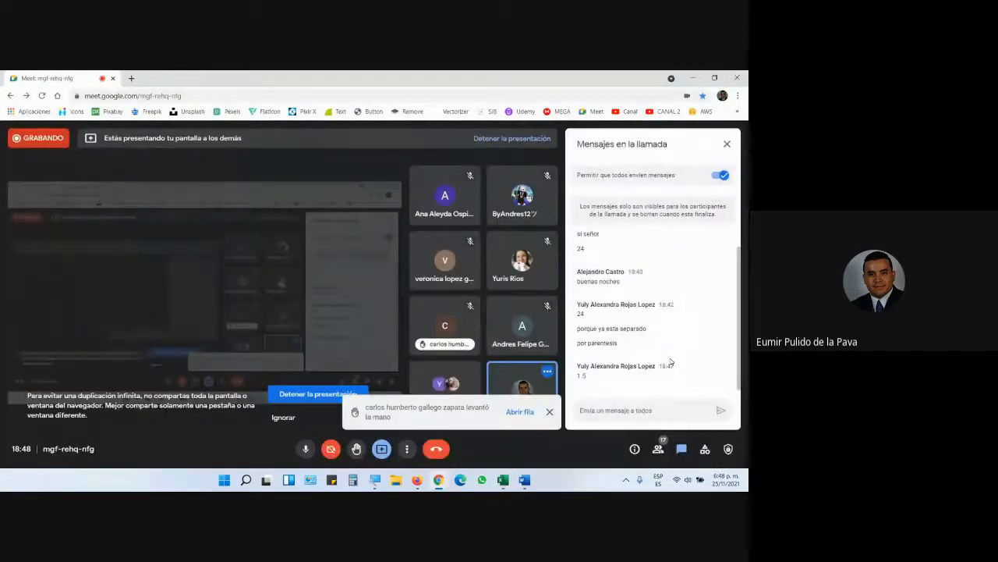
key(alt+Tab)
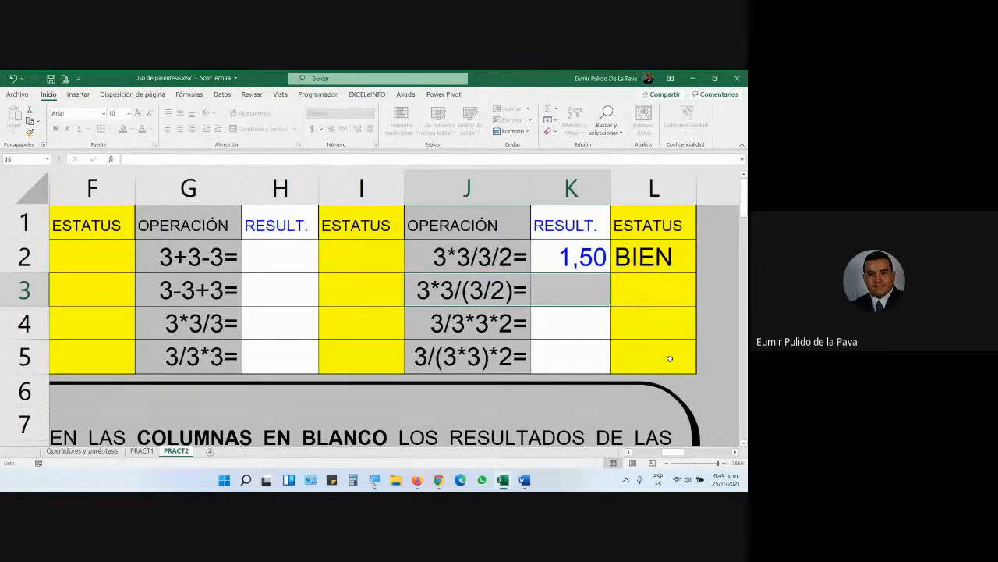
- Check the Meet chat for an answer and enter 6 as the result of 3*3/(3/2) in cell K3
key(alt+Tab)
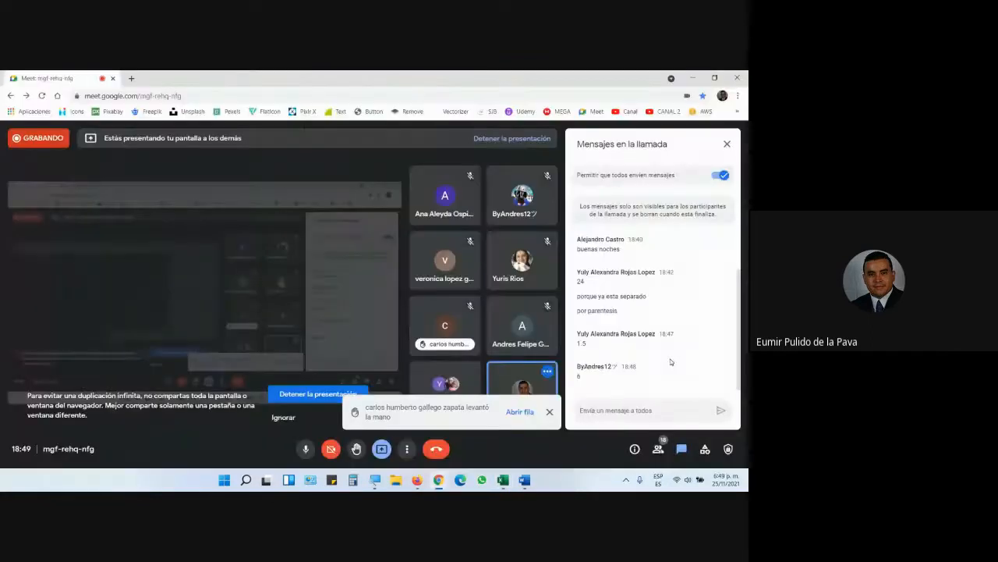
key(alt+Tab)
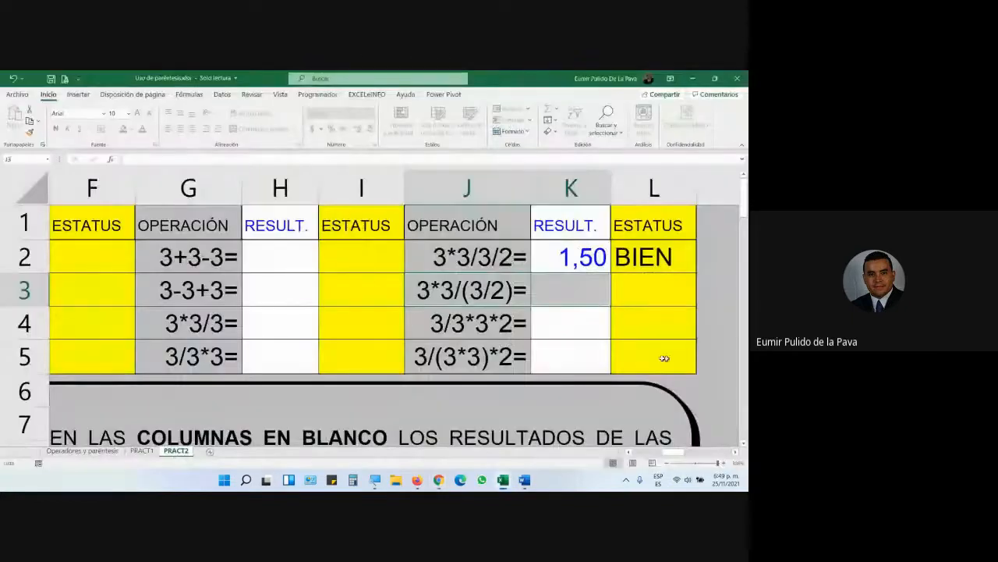
click(583, 292)
text(6)
key(Return)
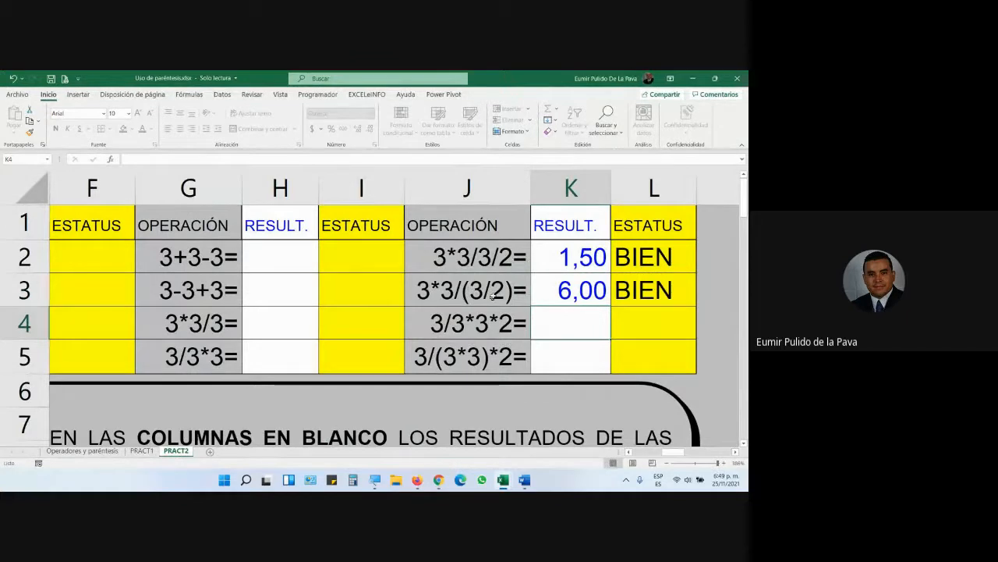
- Compare the operations in J2:J3 with their results in K2:K3 to explain the effect of the parentheses
click(475, 254)
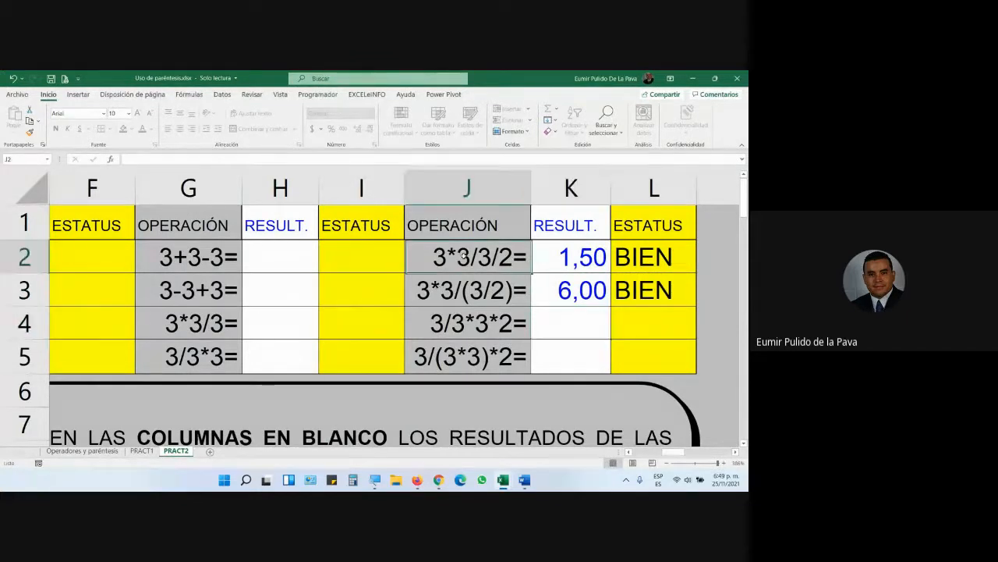
drag(573, 257, 570, 290)
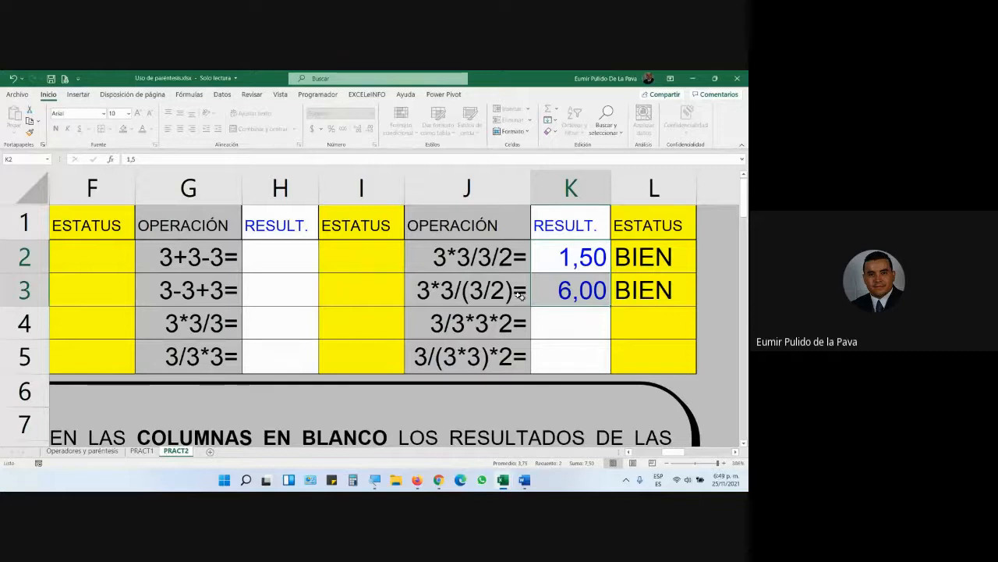
click(475, 269)
drag(474, 269, 507, 287)
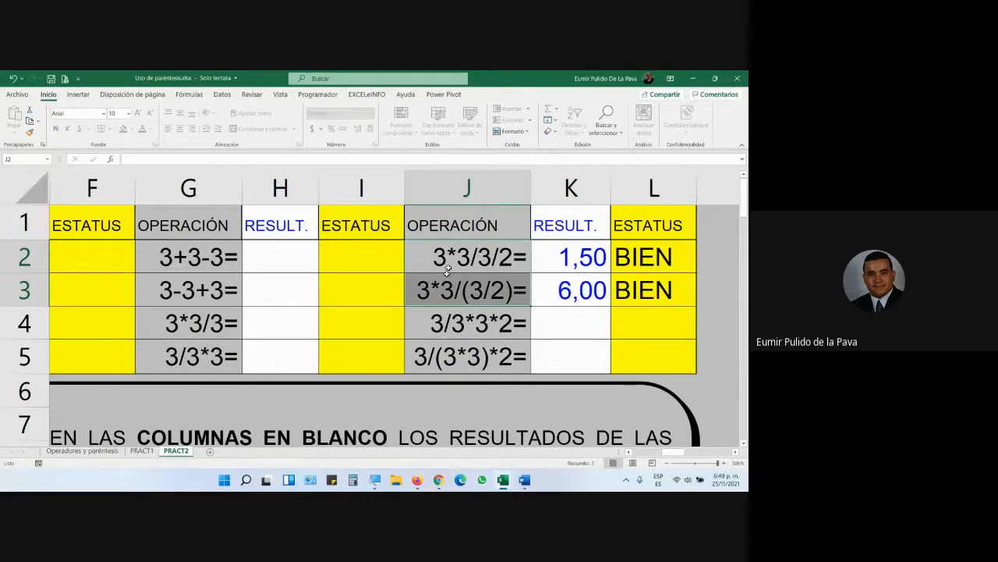
click(493, 291)
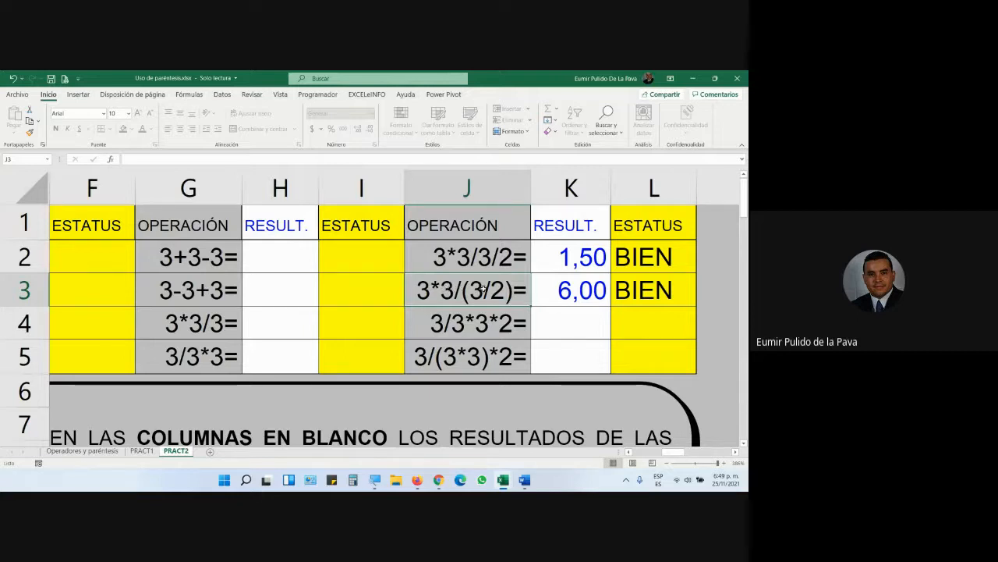
click(566, 303)
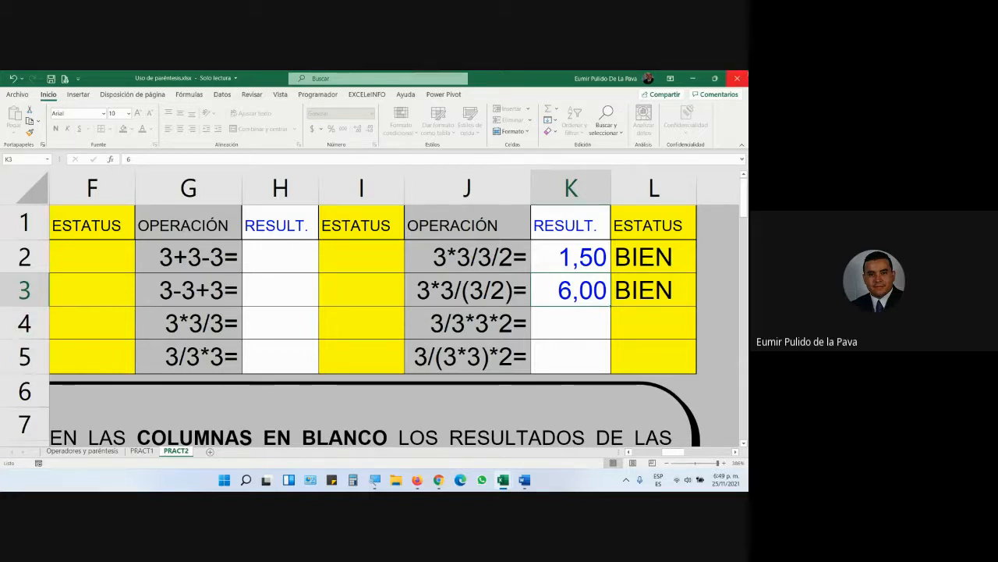
- Close the Uso de paréntesis.xlsx workbook and switch to the learning guide PDF in Firefox
key(ctrl+w)
click(380, 288)
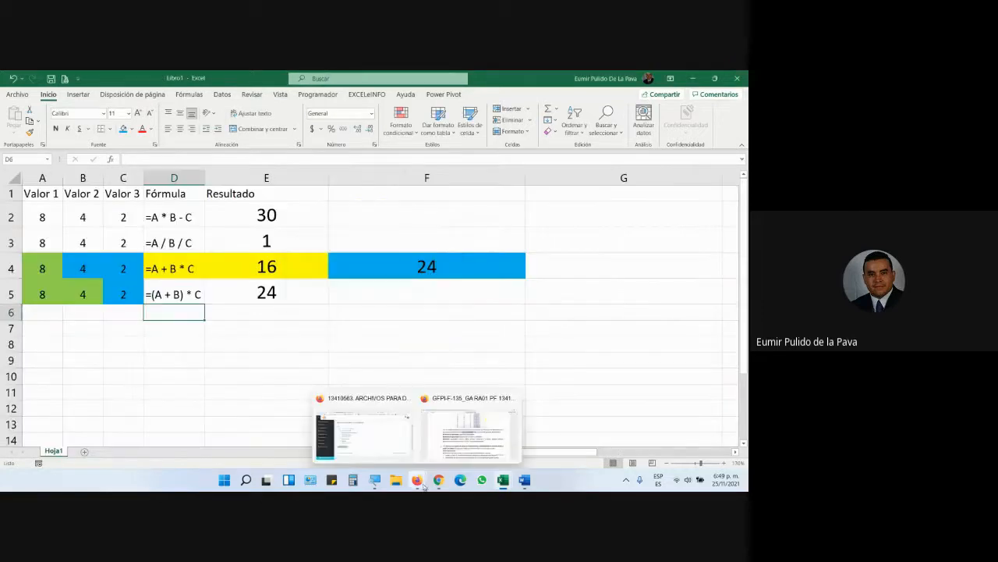
click(423, 482)
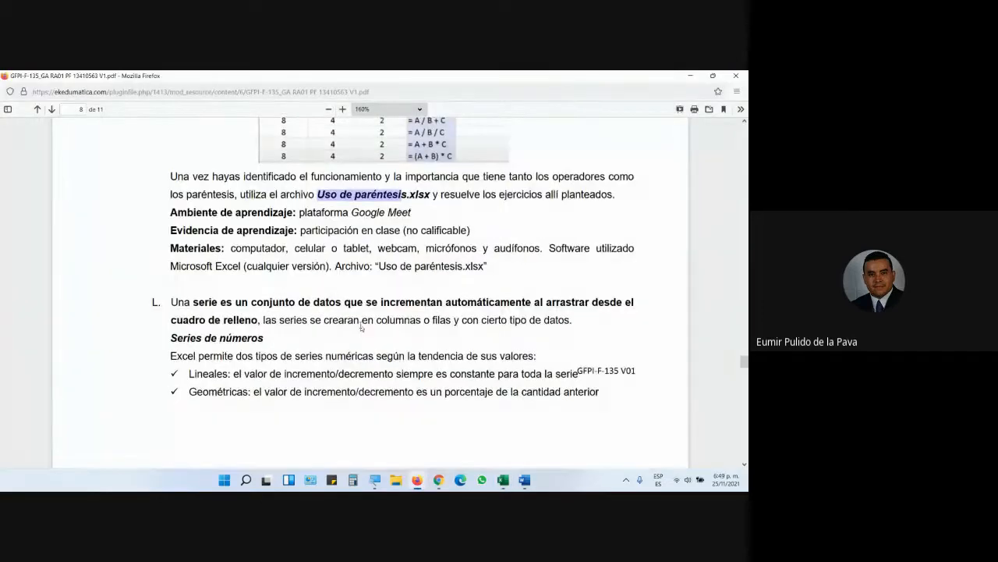
- Review section L of the guide on number, date and custom data series, highlighting the Series.xlsx file name
scroll(361, 328, down, 3)
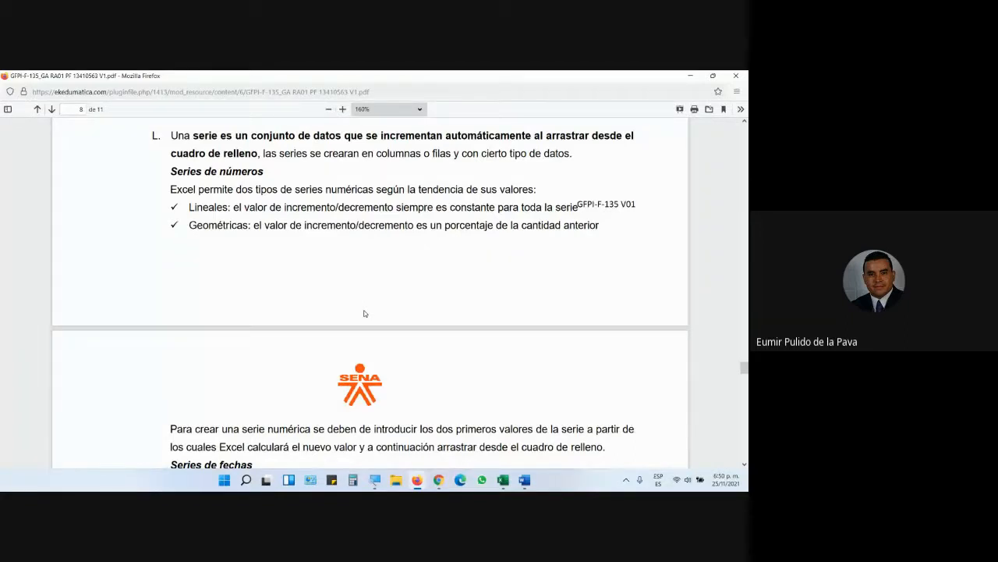
drag(193, 177, 257, 174)
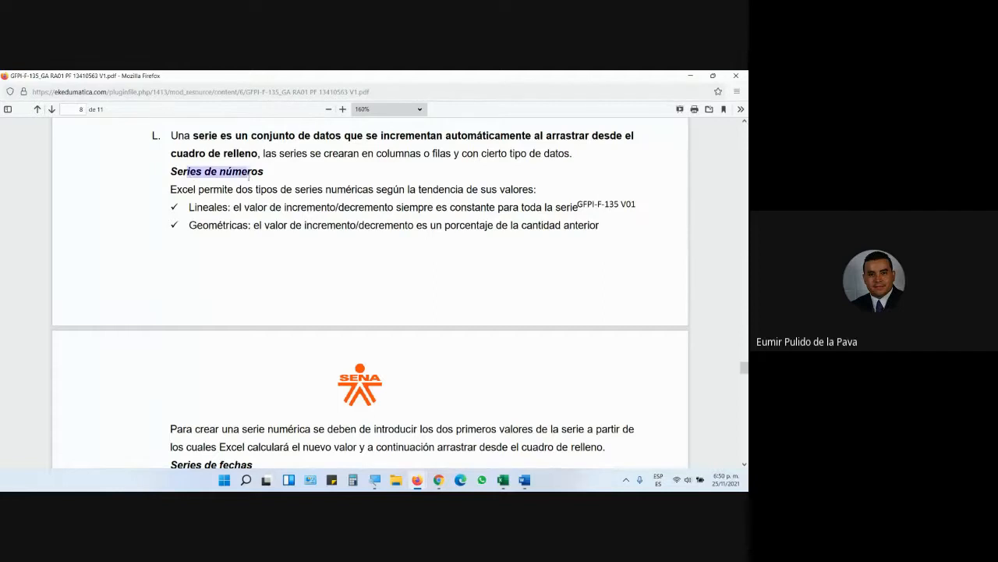
scroll(273, 226, down, 3)
drag(172, 230, 172, 230)
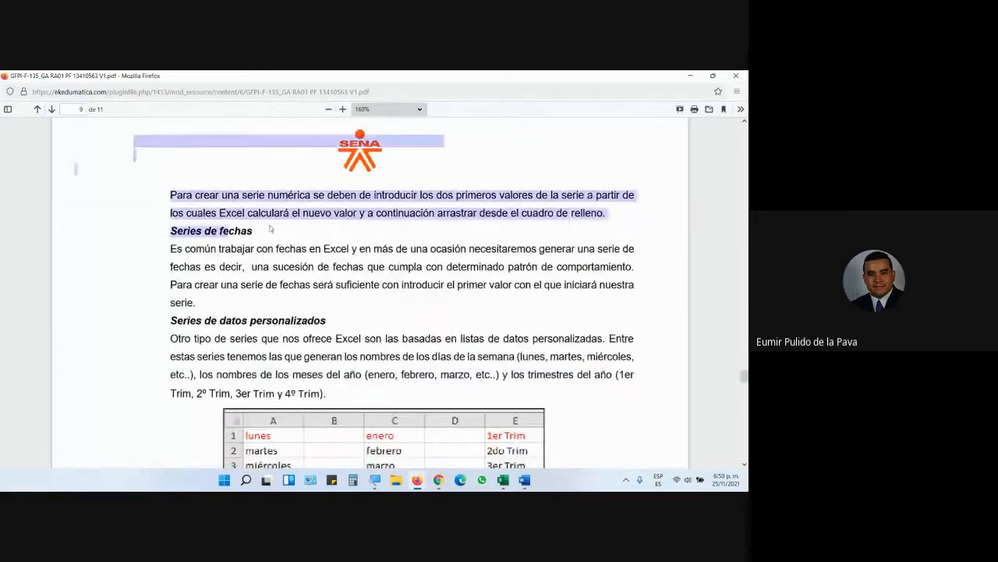
drag(184, 320, 328, 321)
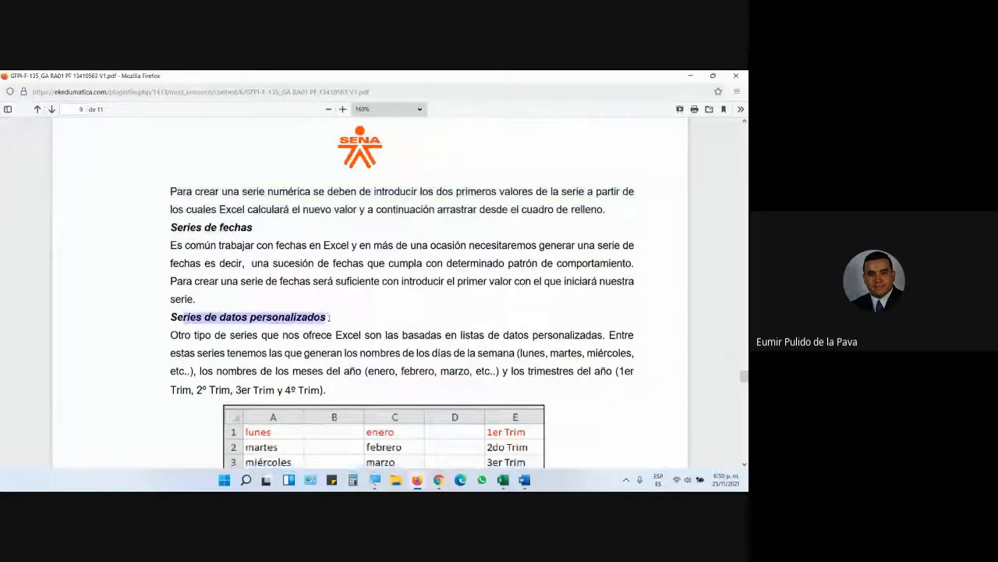
scroll(351, 312, down, 5)
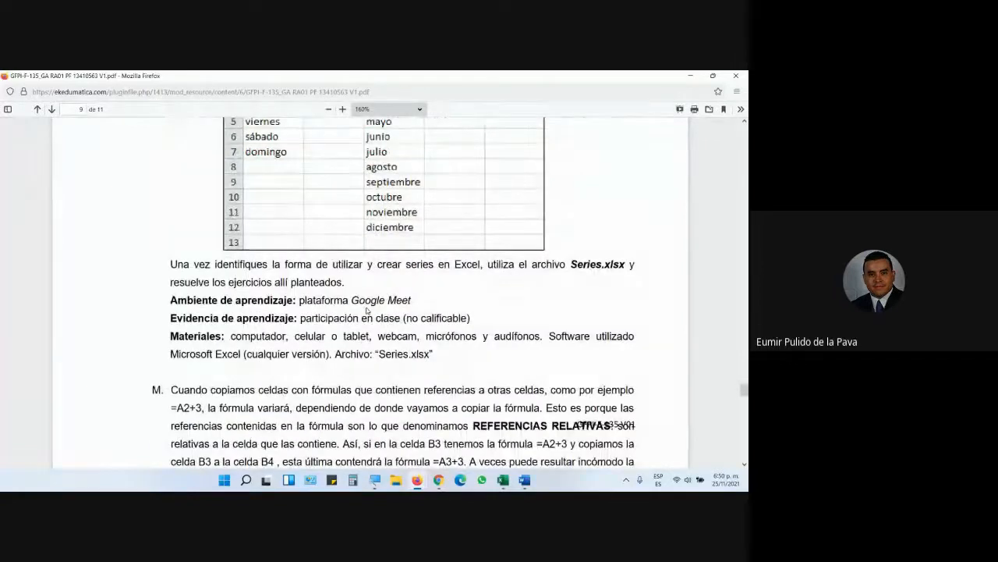
drag(571, 263, 625, 265)
- Download Series.xlsx from the course's ARCHIVOS PARA DESCARGAR page and open it in Excel
mouse_move(428, 476)
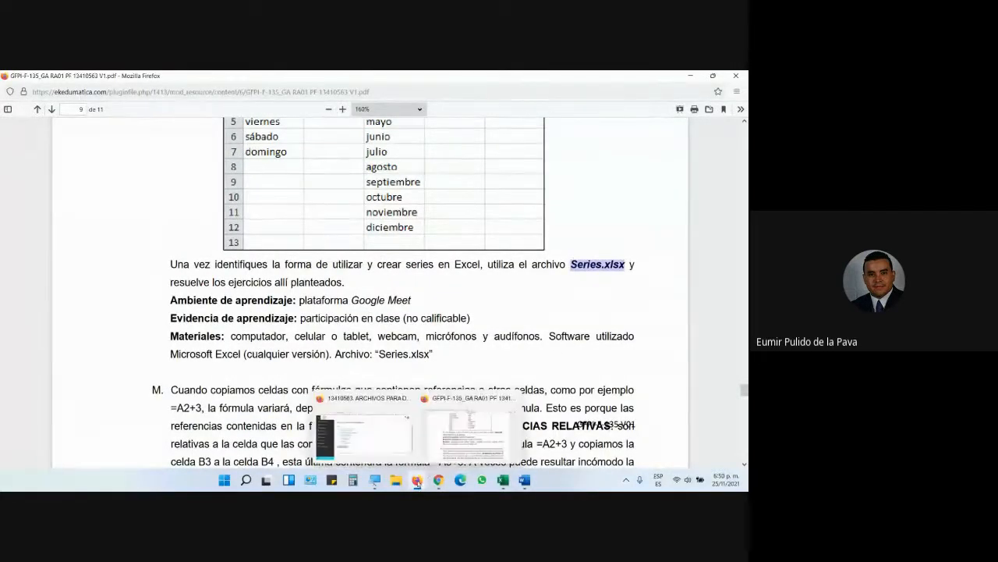
click(377, 425)
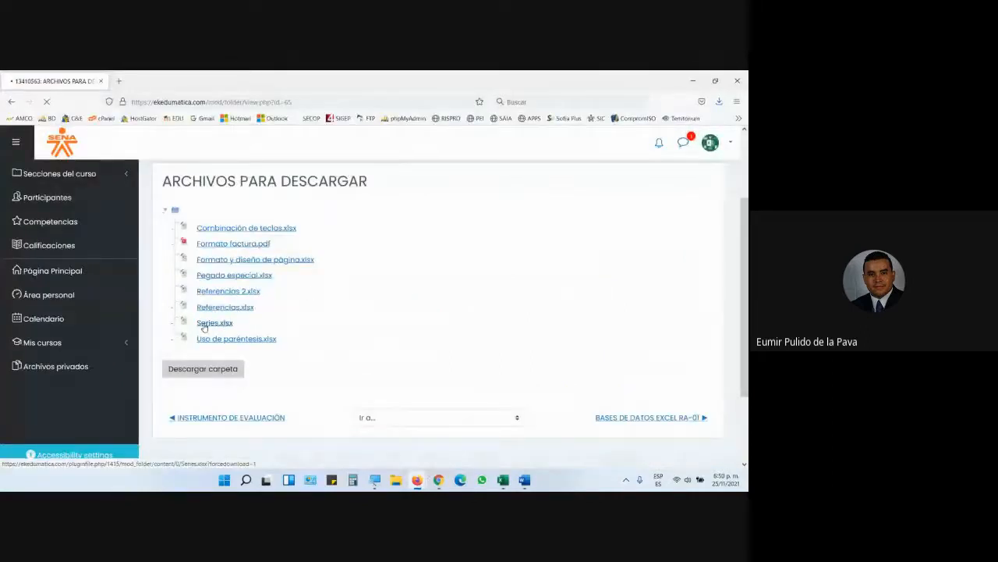
click(204, 325)
click(147, 213)
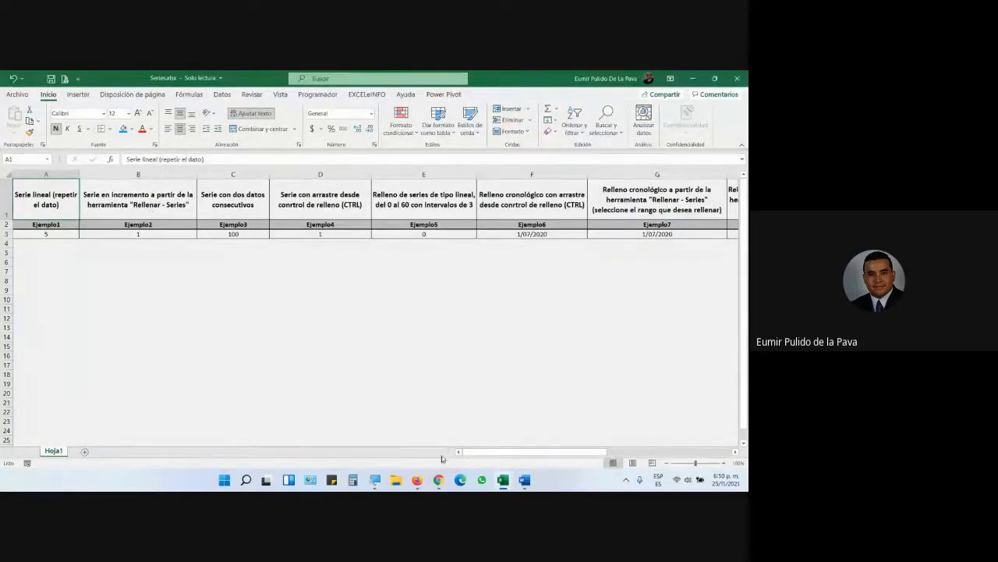
- Switch to the Google Meet call, bring up the Word document with the operator hierarchy and close it without saving
click(408, 442)
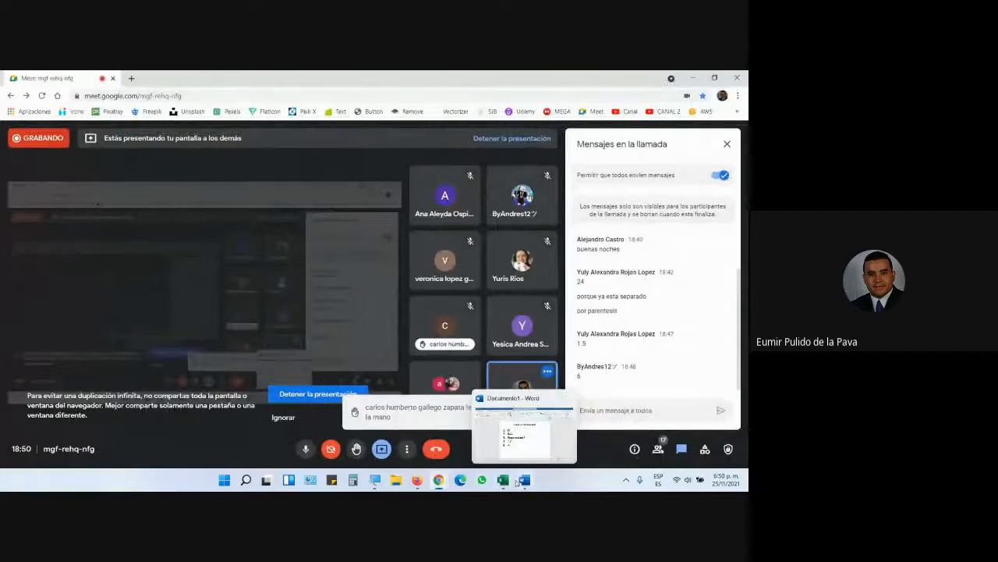
click(524, 479)
click(737, 78)
click(432, 326)
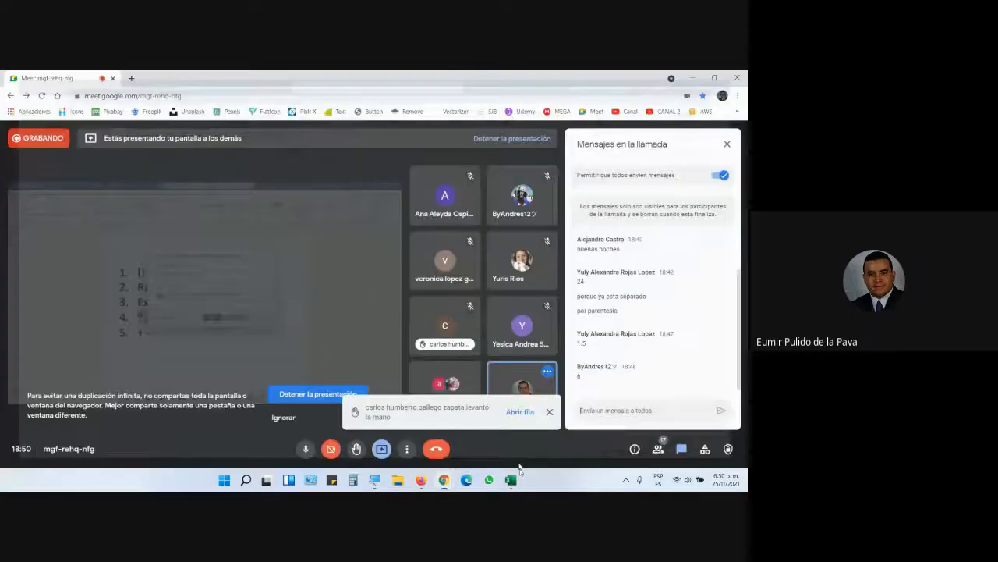
- Bring up the unsaved workbook with the operator hierarchy exercises and close it without saving
mouse_move(510, 481)
click(460, 429)
click(738, 78)
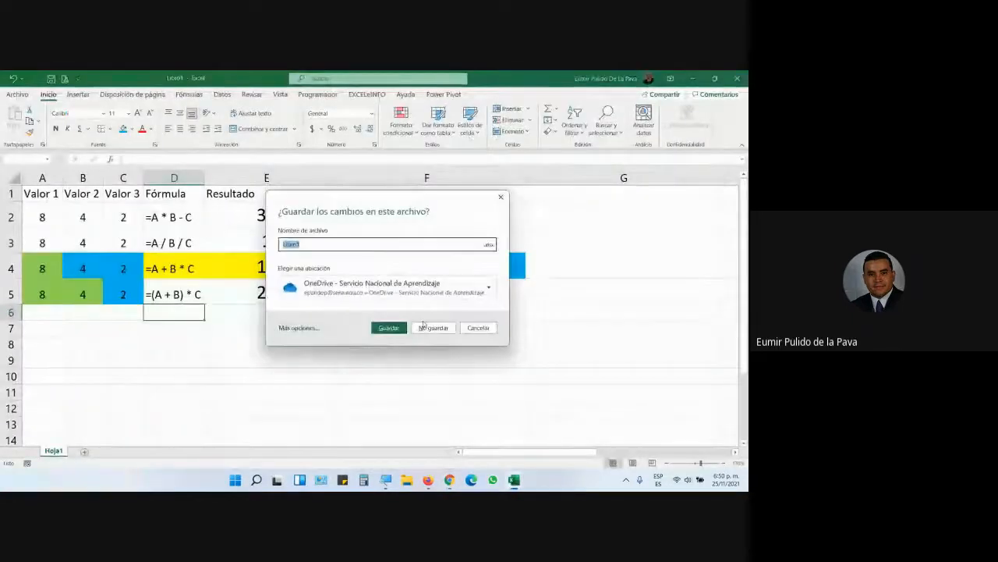
click(423, 323)
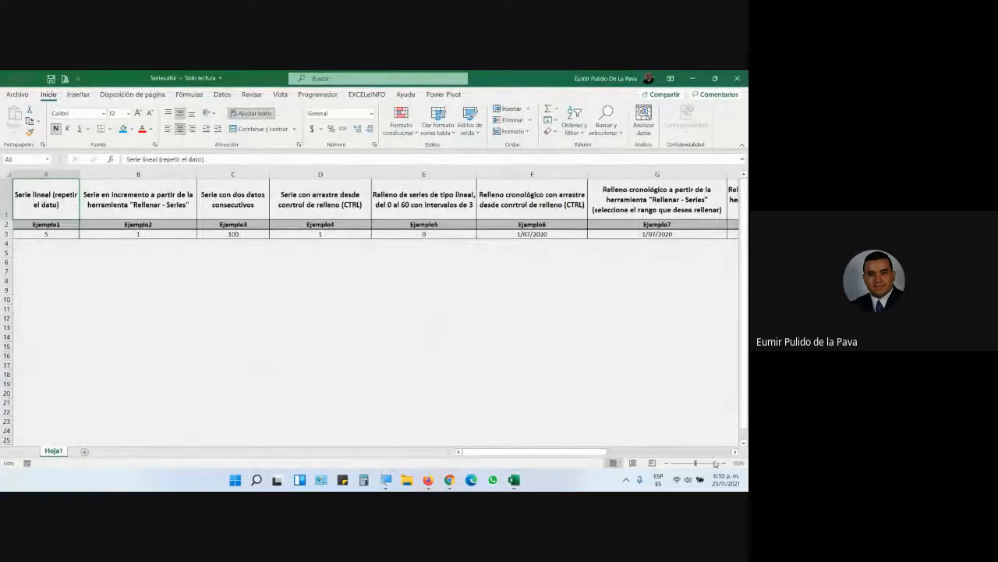
- Enlarge the Series.xlsx worksheet to 170% zoom and select the Ejemplo1 starting value in A3
click(725, 464)
click(725, 465)
click(725, 465)
click(725, 464)
click(725, 464)
click(725, 464)
click(725, 464)
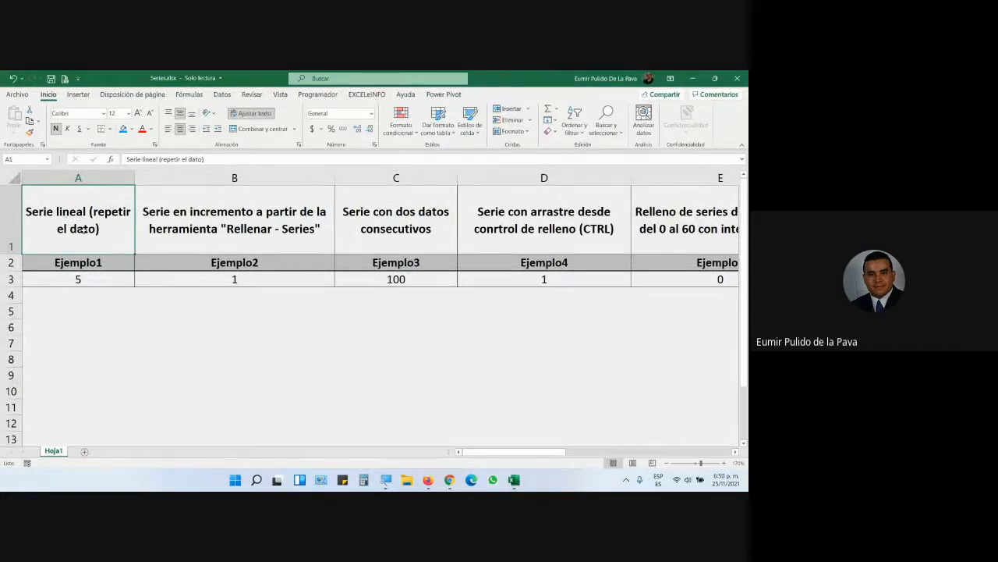
click(81, 282)
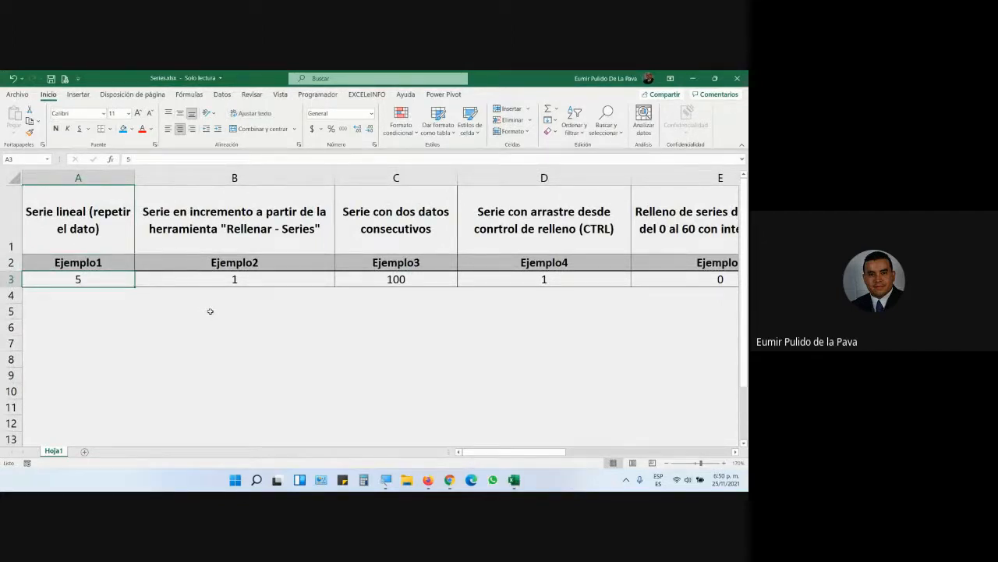
- Magnify the screen to 200% with the Windows Magnifier and view the Ejemplo1 and Ejemplo2 columns
key(super+plus)
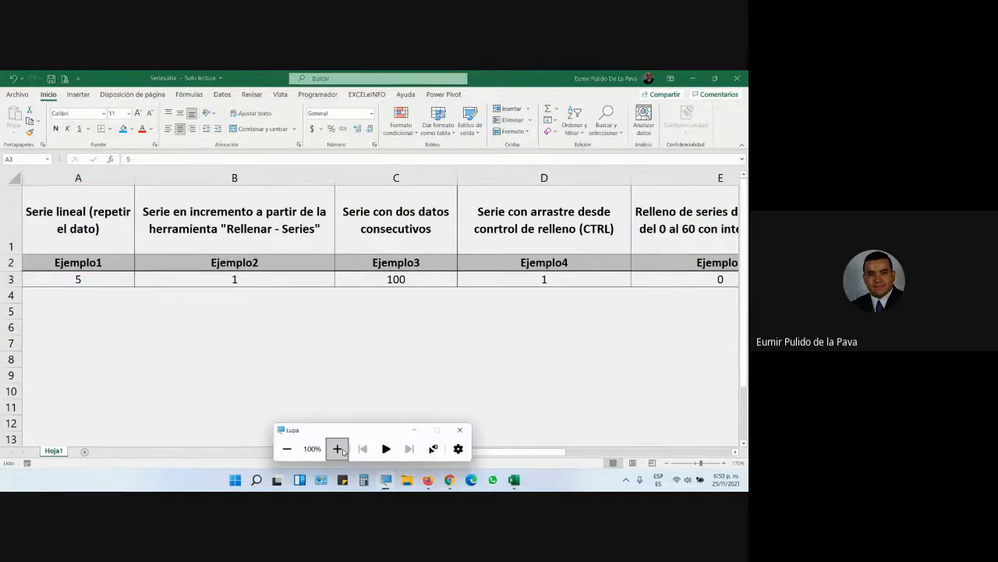
click(337, 449)
click(204, 327)
click(438, 348)
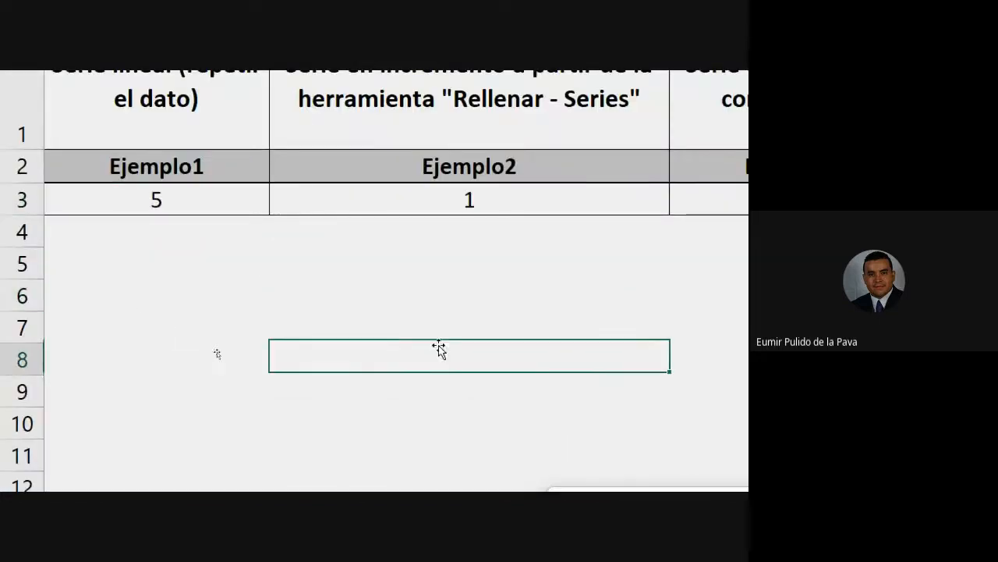
click(208, 347)
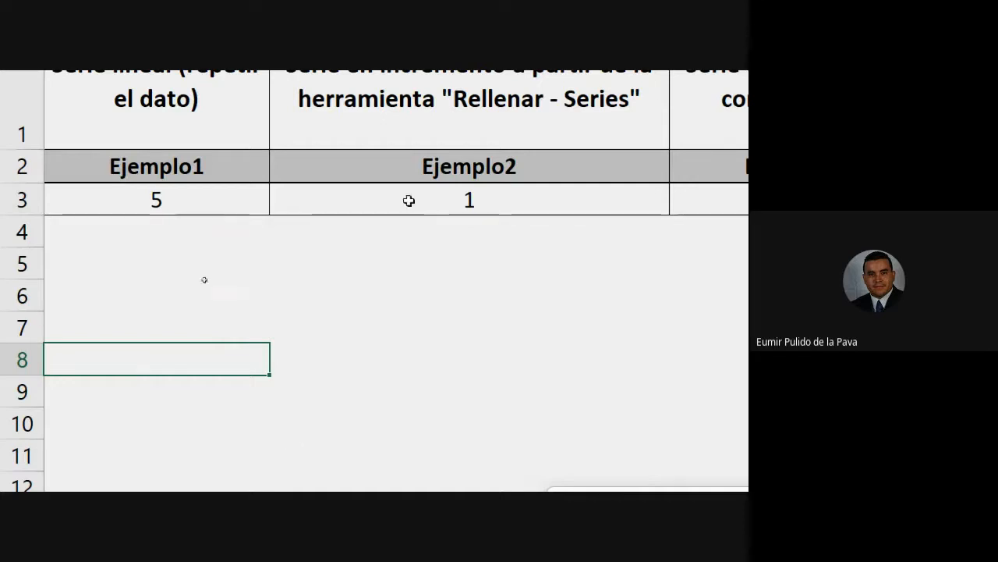
scroll(438, 99, up, 1)
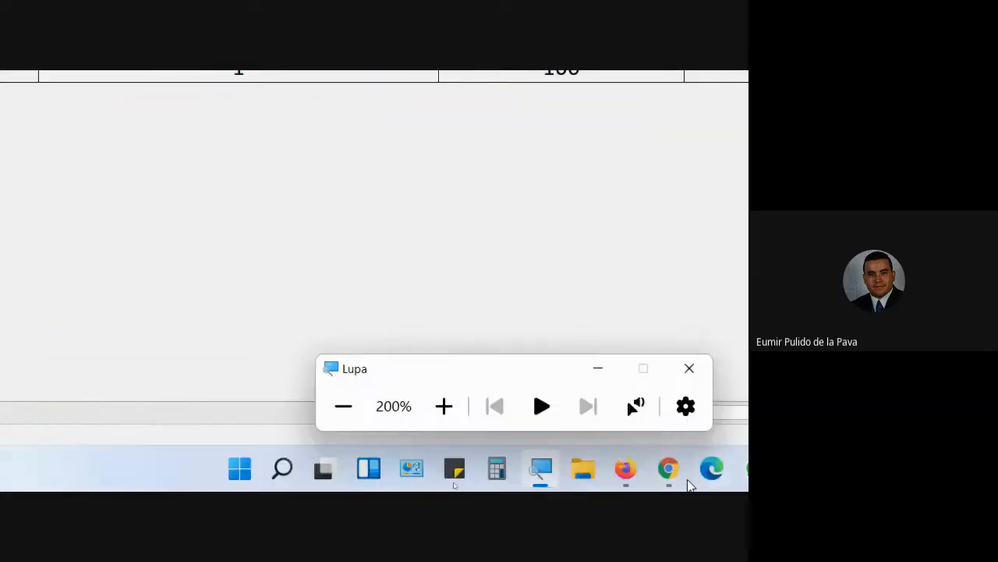
- Switch to the learning guide PDF in Firefox, review its numeric and date series passages, and minimise the Magnifier window
mouse_move(628, 472)
click(536, 318)
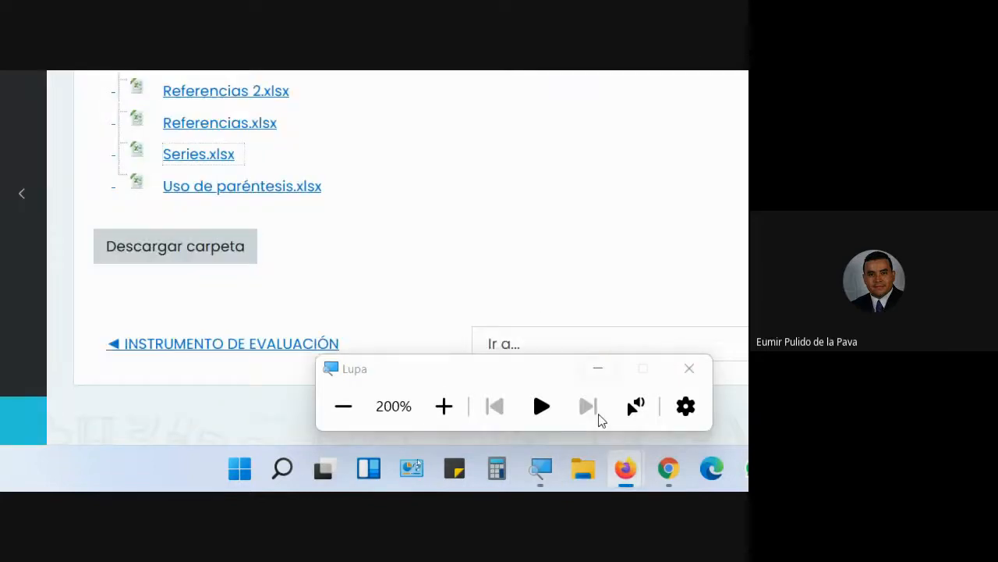
click(693, 295)
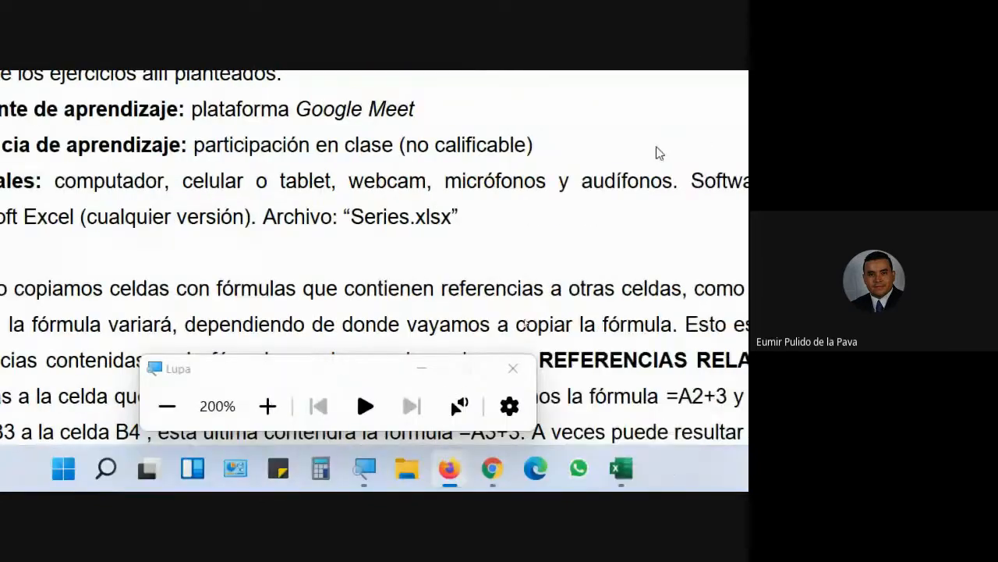
scroll(639, 152, up, 5)
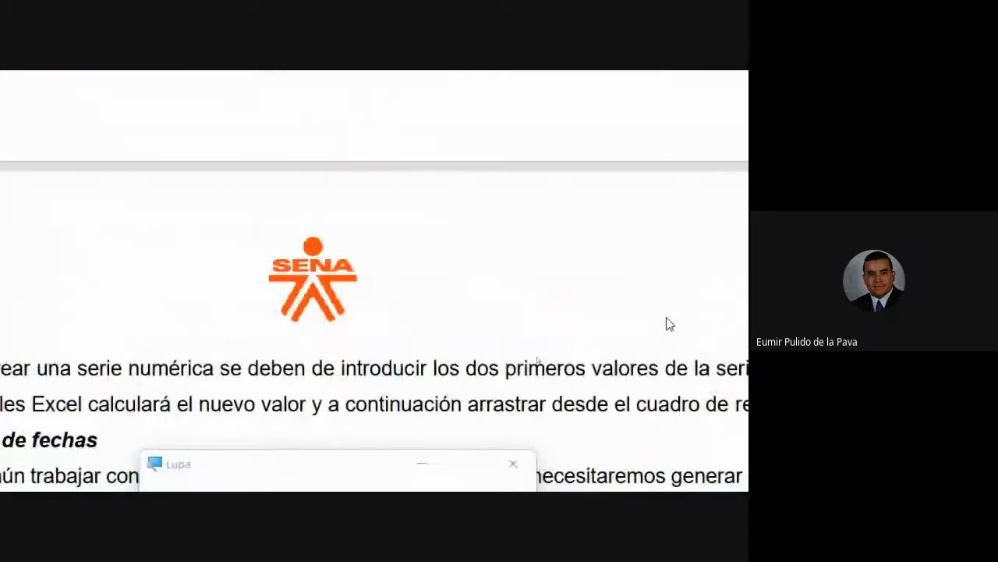
scroll(675, 322, down, 5)
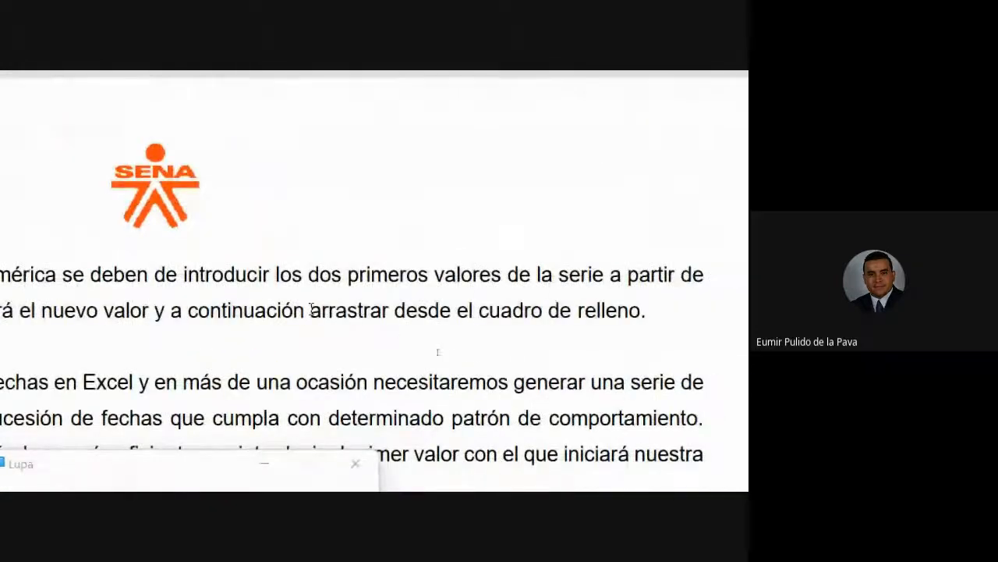
drag(311, 310, 567, 350)
click(534, 355)
mouse_move(313, 473)
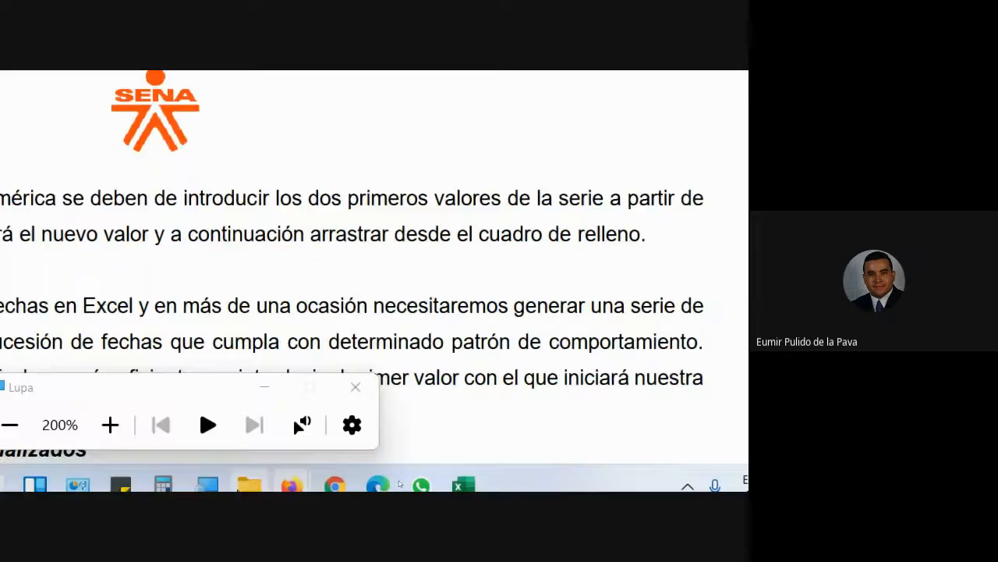
click(264, 370)
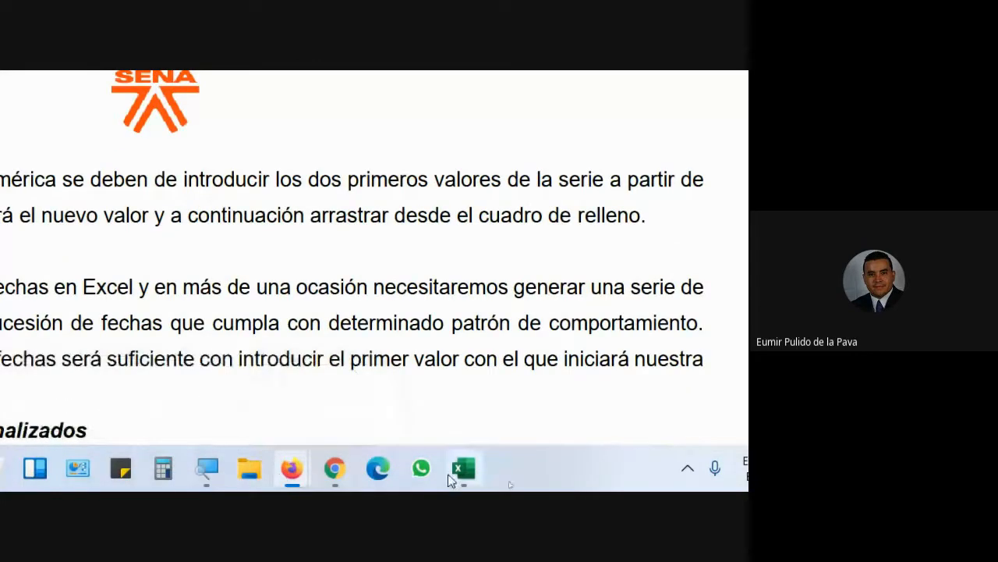
- Return to Series.xlsx in Excel and repeat the Ejemplo1 value 5 from A3 down to A9
click(451, 472)
click(344, 406)
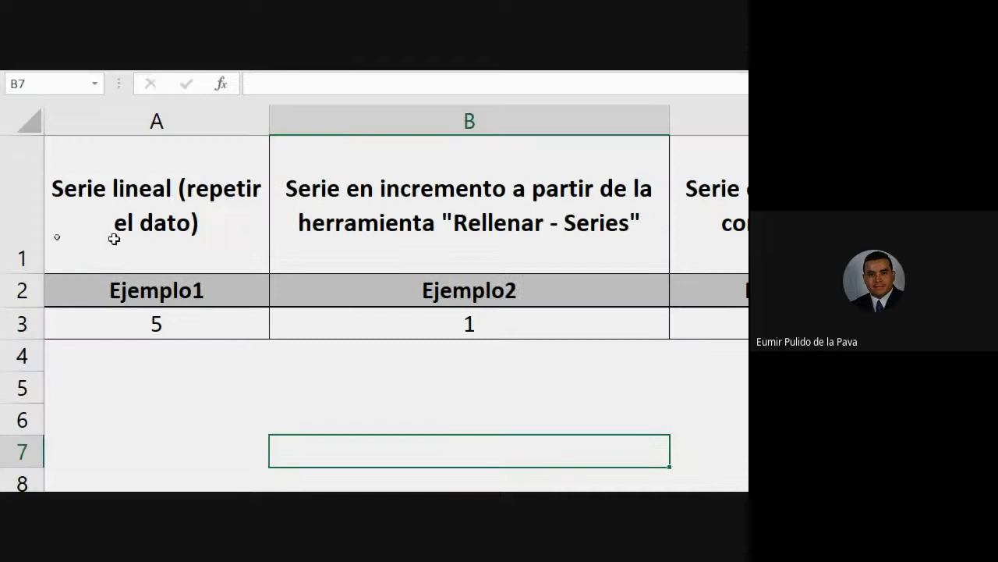
click(186, 330)
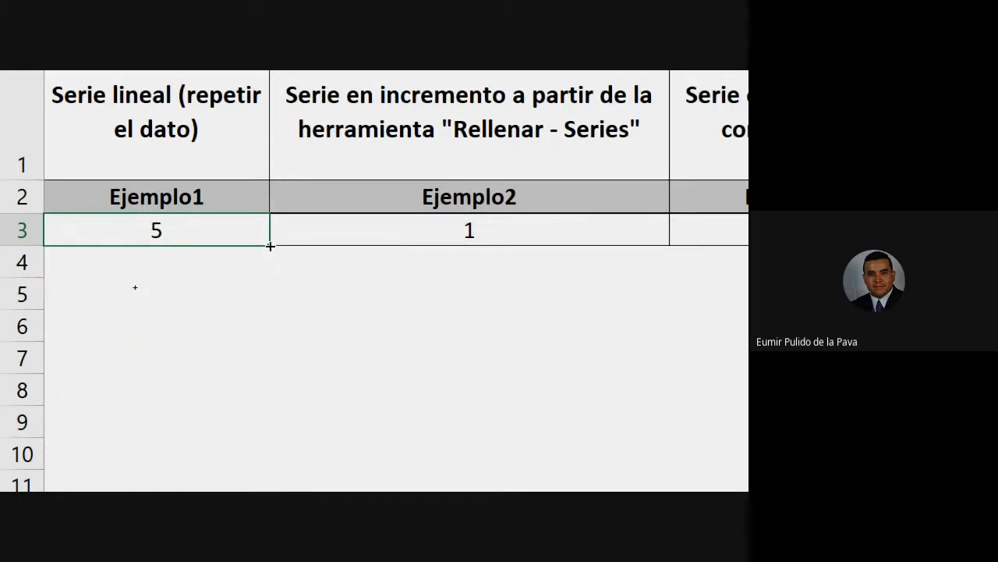
drag(270, 246, 270, 431)
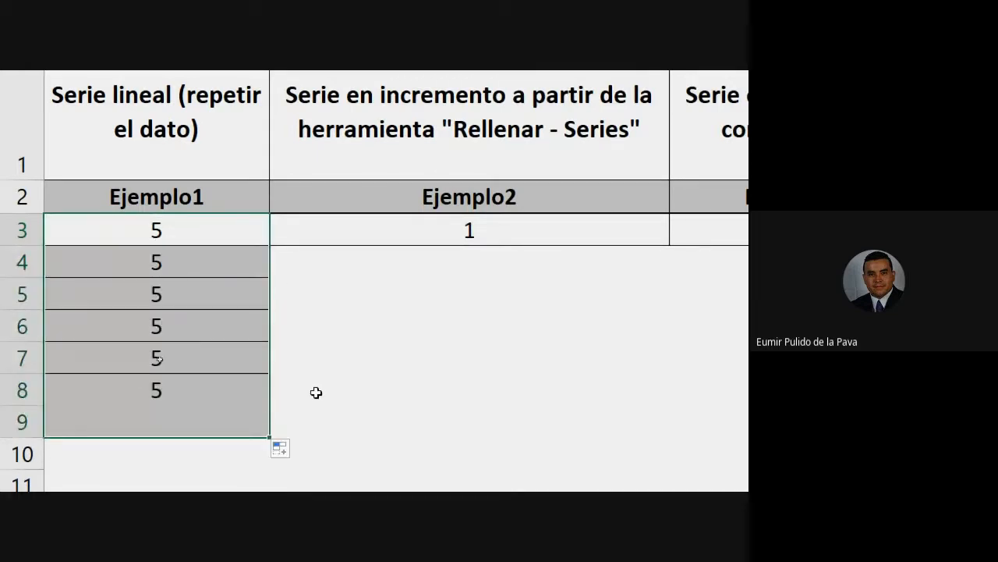
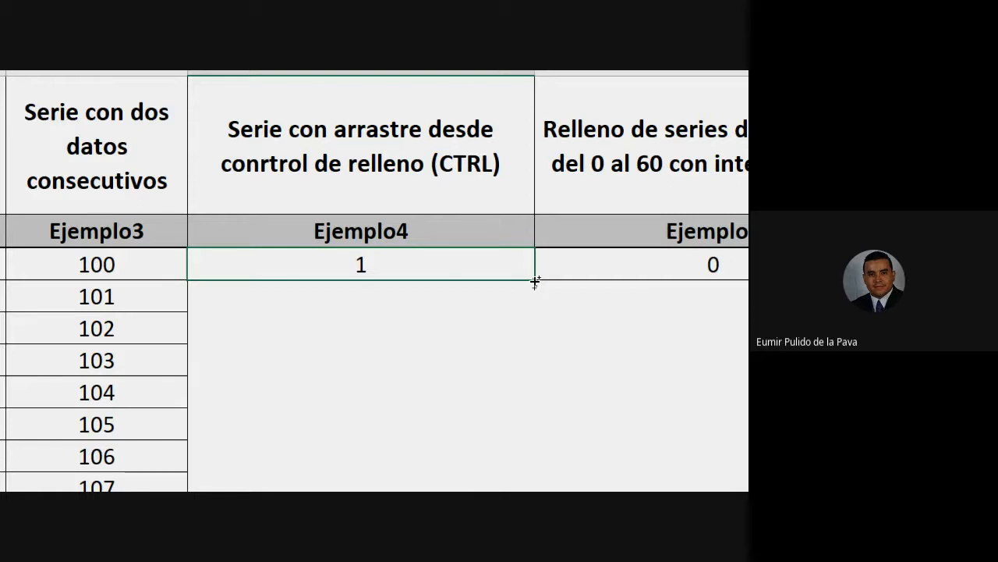
- Fill Ejemplo4 from its starting 1 down to 6 as an incremental series and compare it with the first two values of Ejemplo3 and Ejemplo2
drag(535, 279, 535, 453)
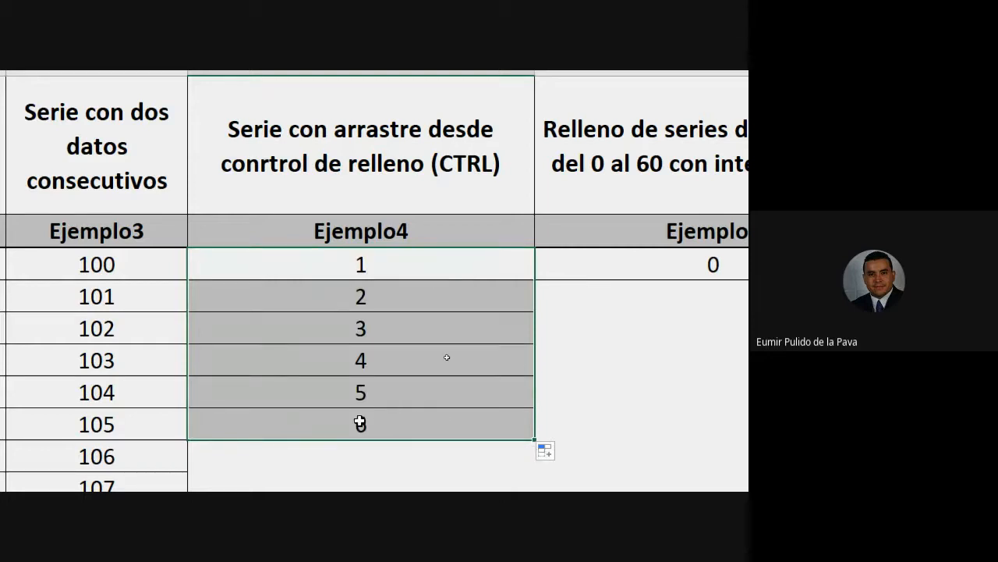
scroll(33, 383, left, 2)
drag(323, 263, 283, 299)
scroll(99, 286, left, 2)
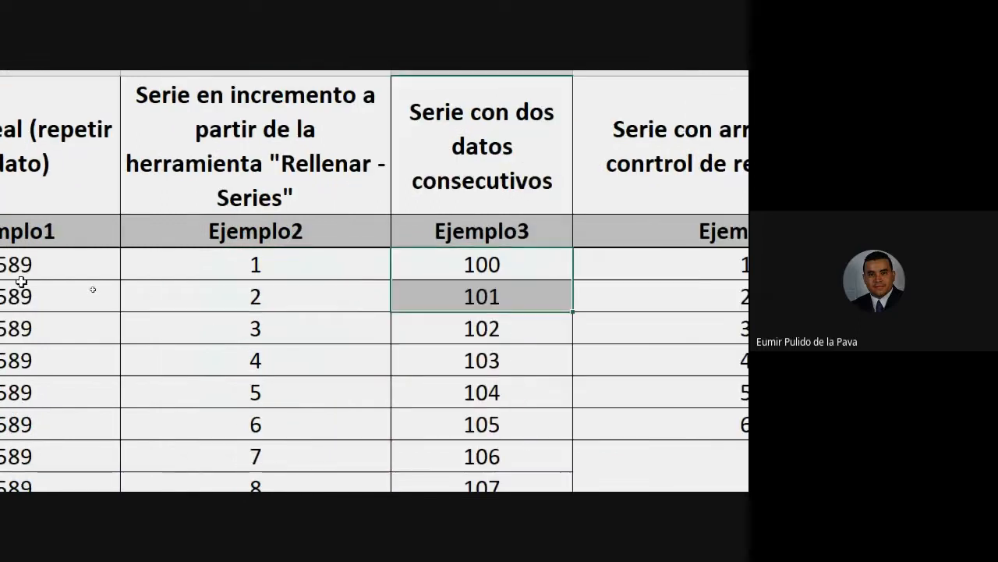
drag(211, 258, 207, 297)
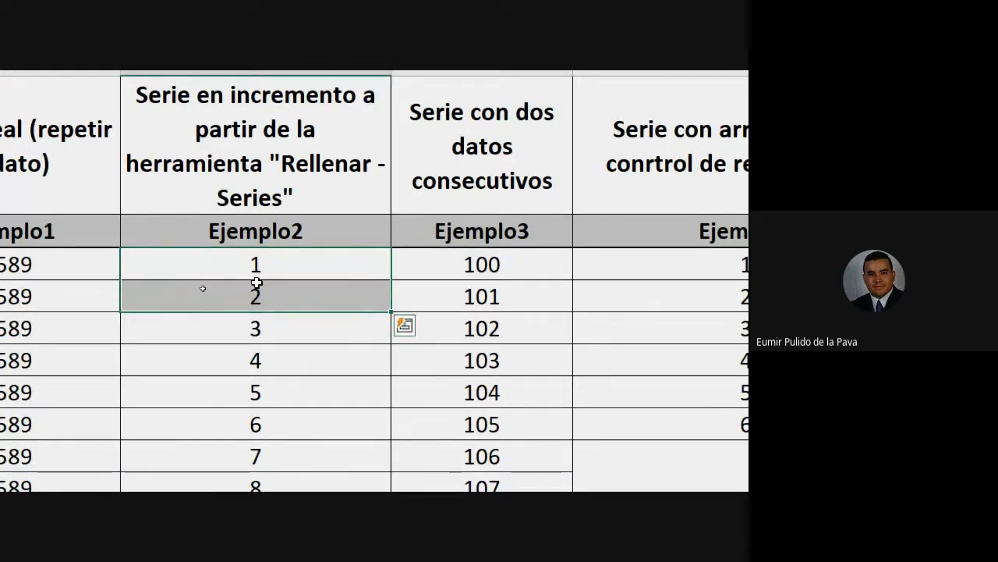
scroll(272, 283, right, 2)
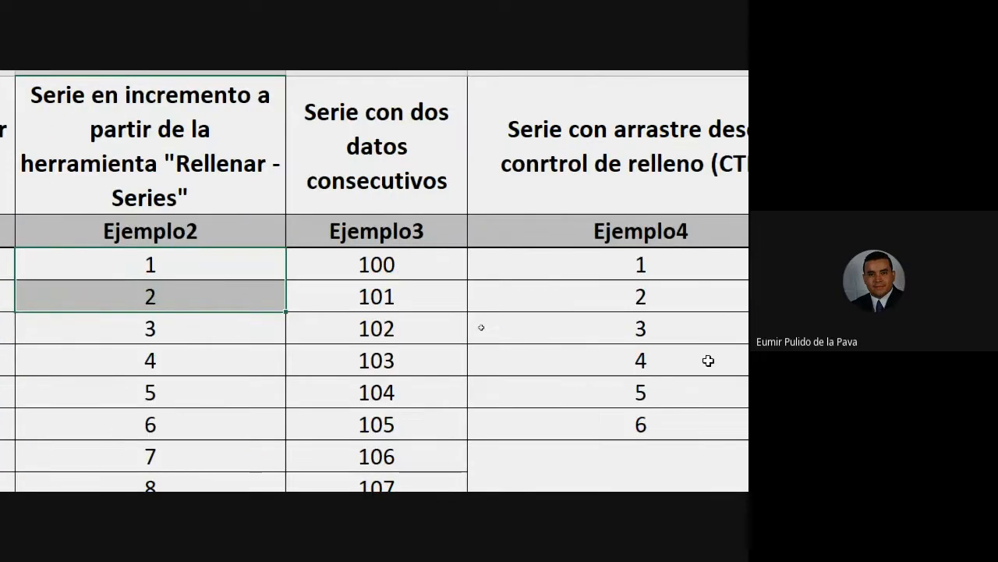
- Clear the values 2 to 6 under Ejemplo4 and refill the incremental series from the starting 1 down to 109
drag(524, 293, 517, 421)
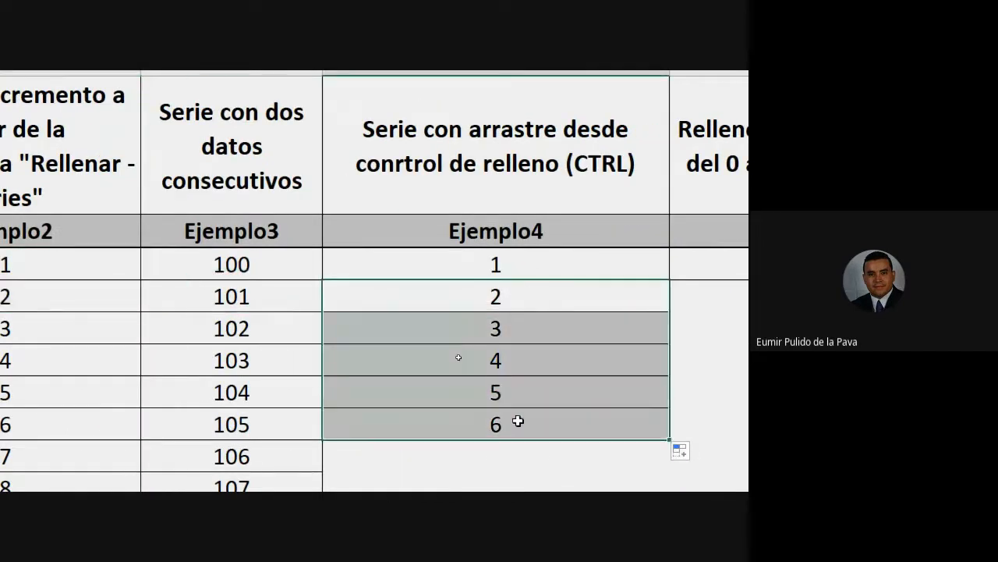
key(Delete)
click(403, 156)
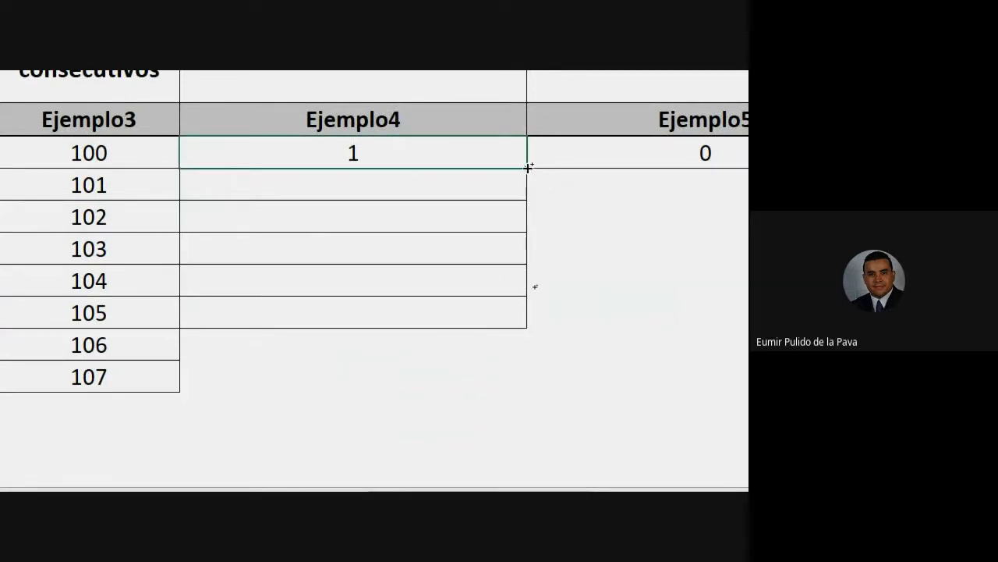
drag(528, 167, 527, 311)
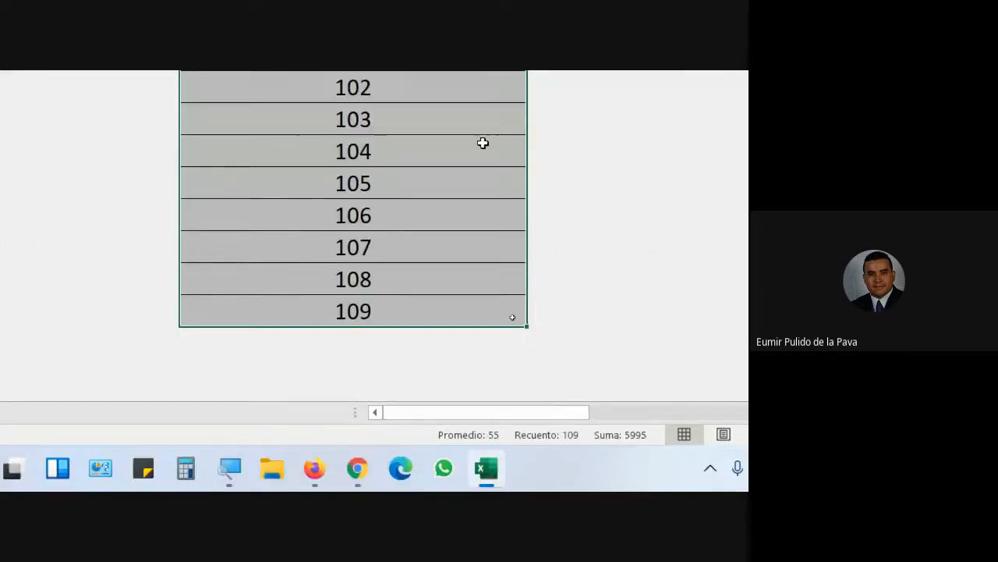
scroll(488, 125, up, 15)
scroll(328, 312, up, 9)
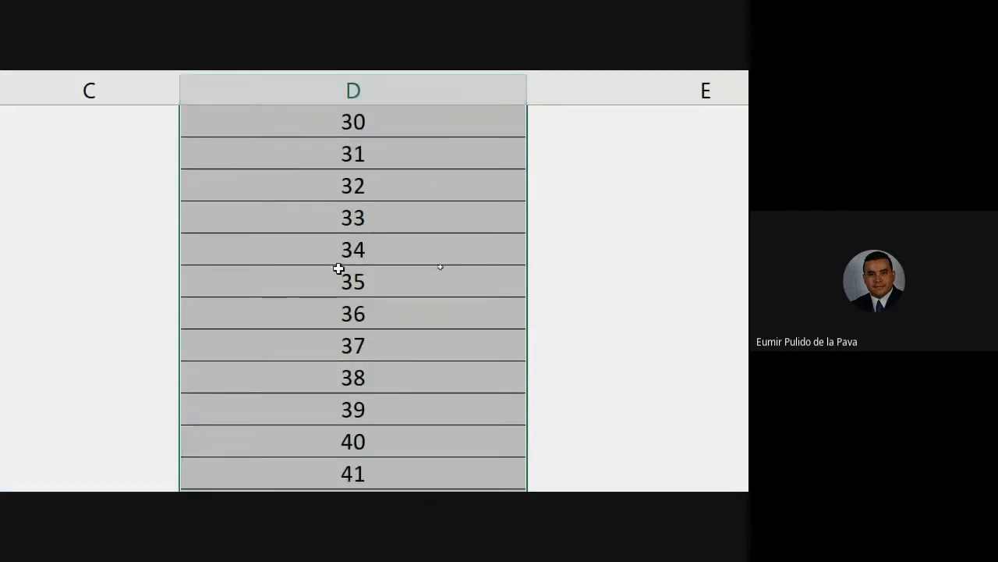
scroll(339, 269, up, 10)
drag(77, 293, 77, 325)
- Set the Ejemplo4 starting value in D3 to 50, fill the series down in increments of 1, and select column D
click(442, 289)
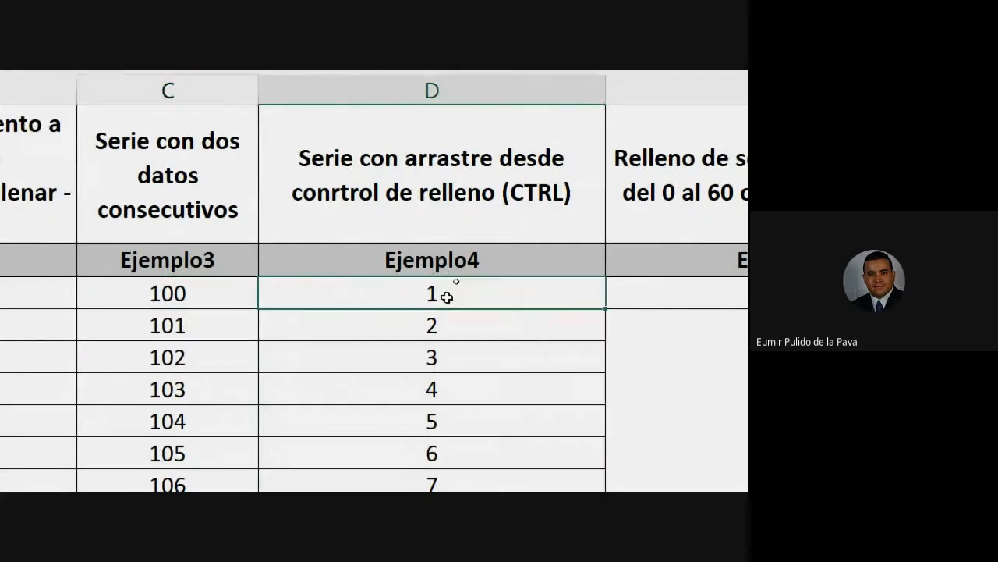
text(50)
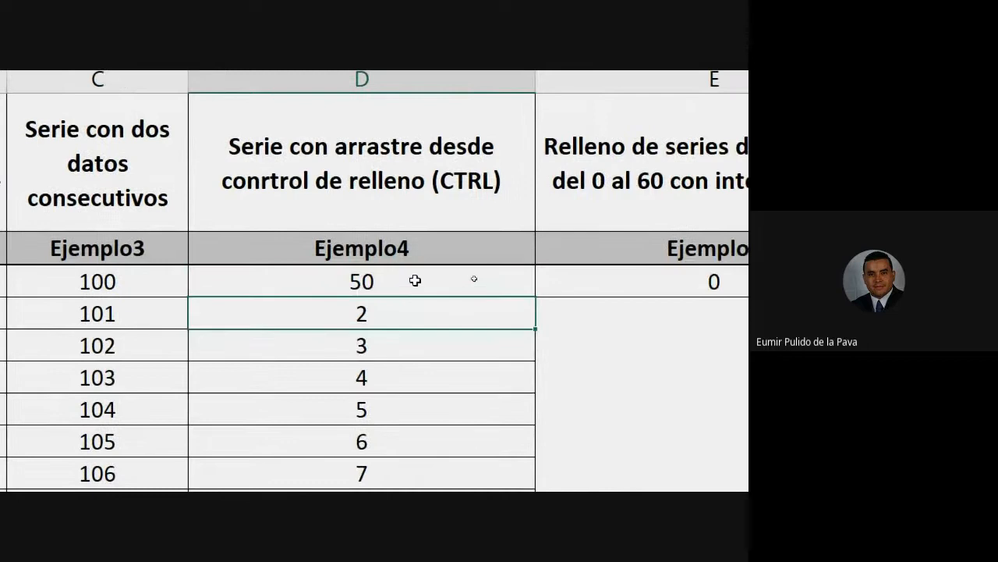
key(ctrl+Return)
drag(538, 293, 519, 445)
scroll(514, 359, up, 3)
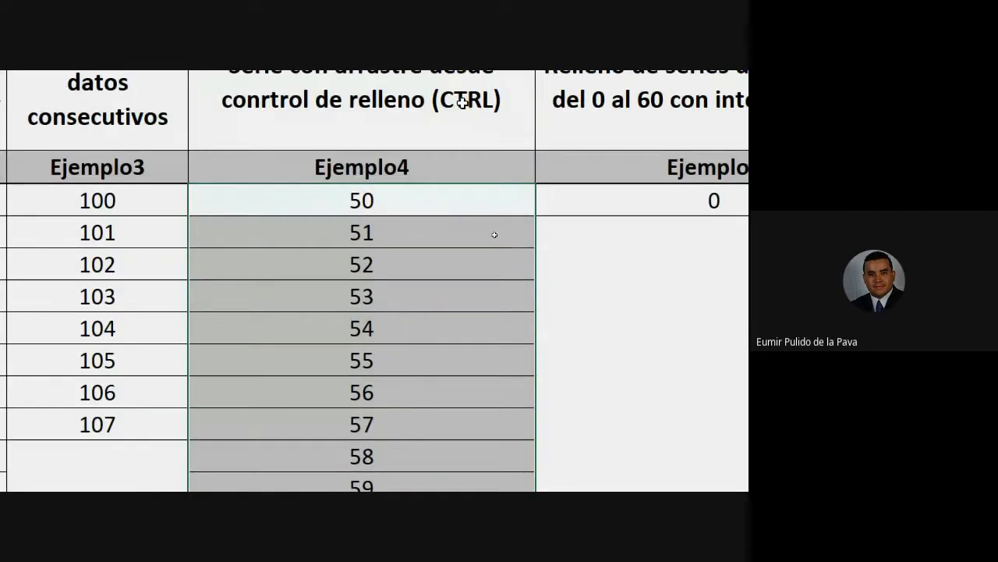
click(419, 153)
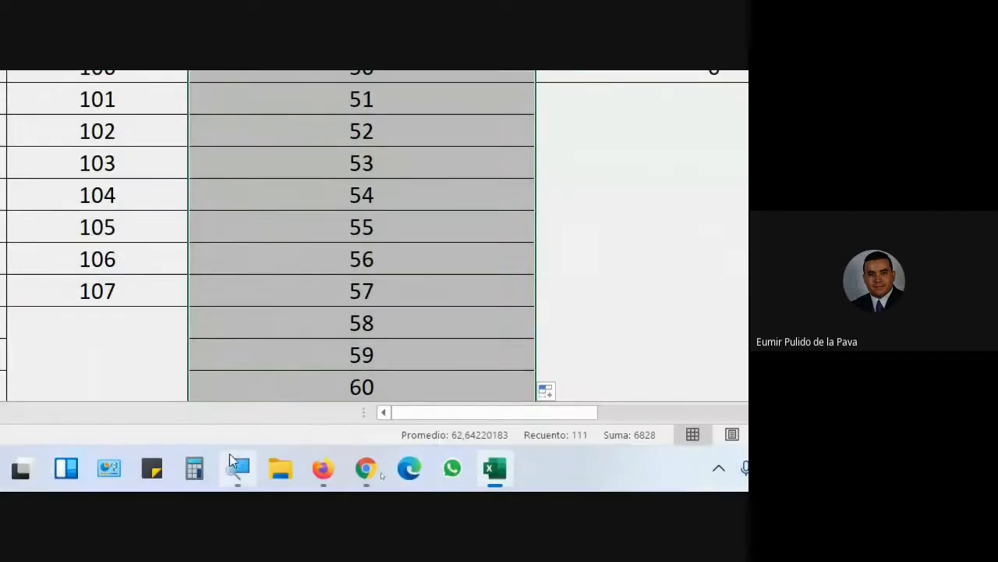
- Return the screen magnification to 100% and minimise the Magnifier window
click(238, 468)
click(40, 407)
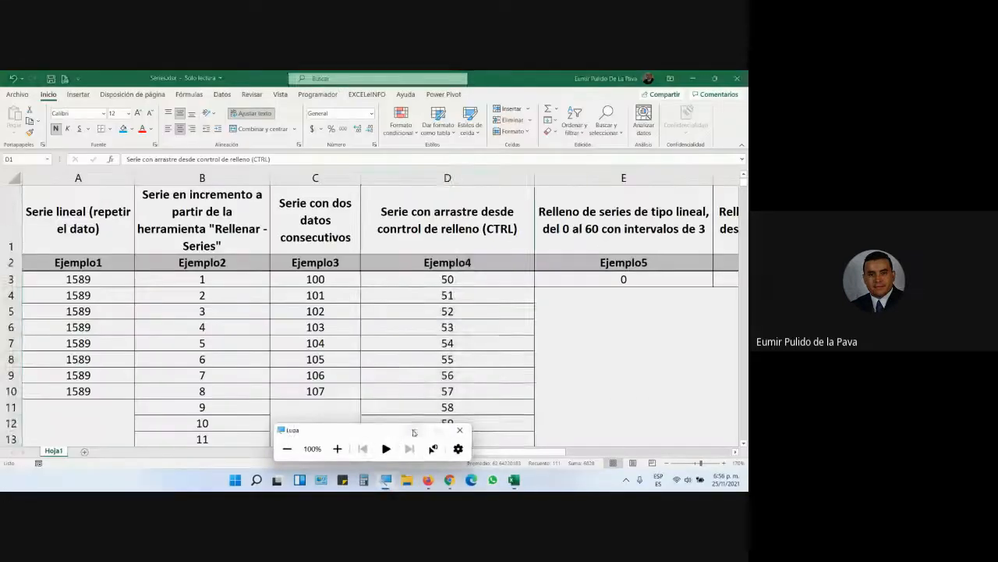
click(414, 430)
- Check the class's replies in the Google Meet chat and switch back to the Series.xlsx workbook
click(450, 480)
click(412, 434)
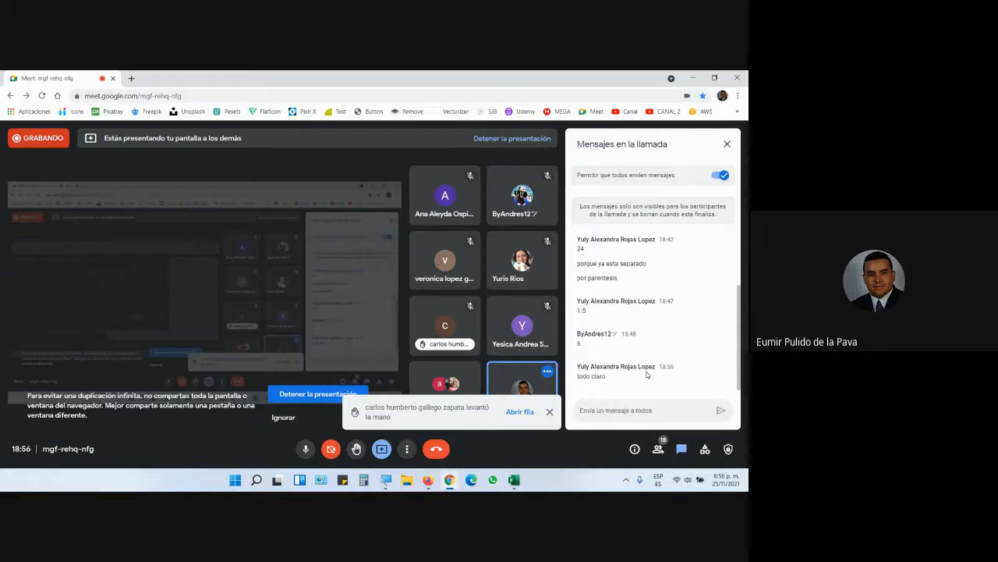
click(521, 478)
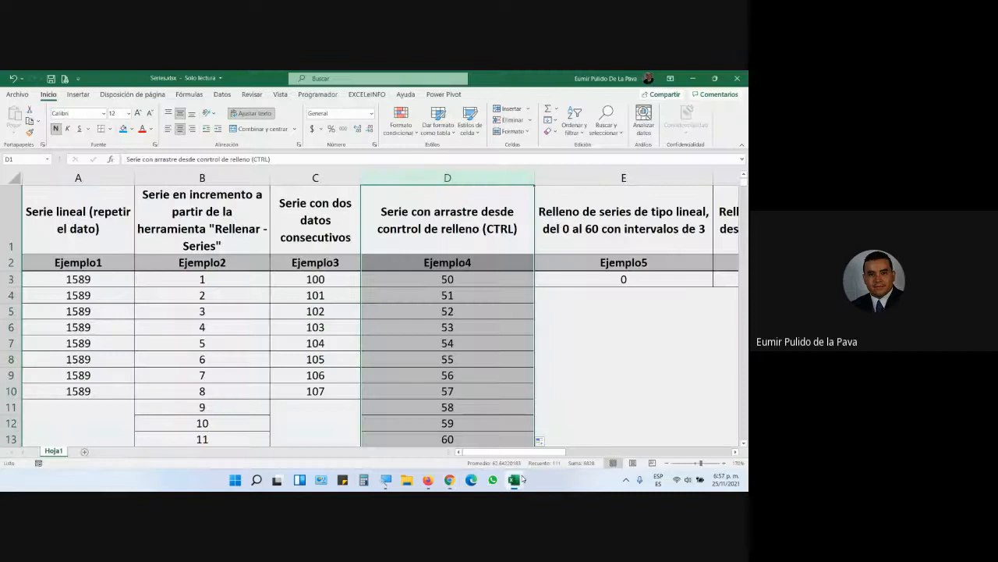
- Narrow column E so its Ejemplo5 header wraps onto three lines
click(734, 451)
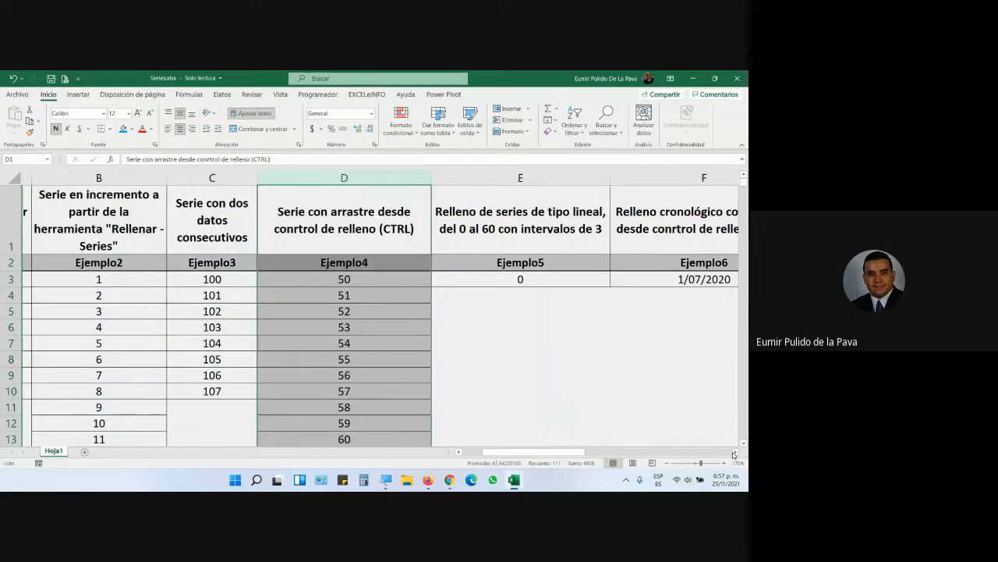
click(734, 452)
drag(466, 178, 429, 180)
click(375, 211)
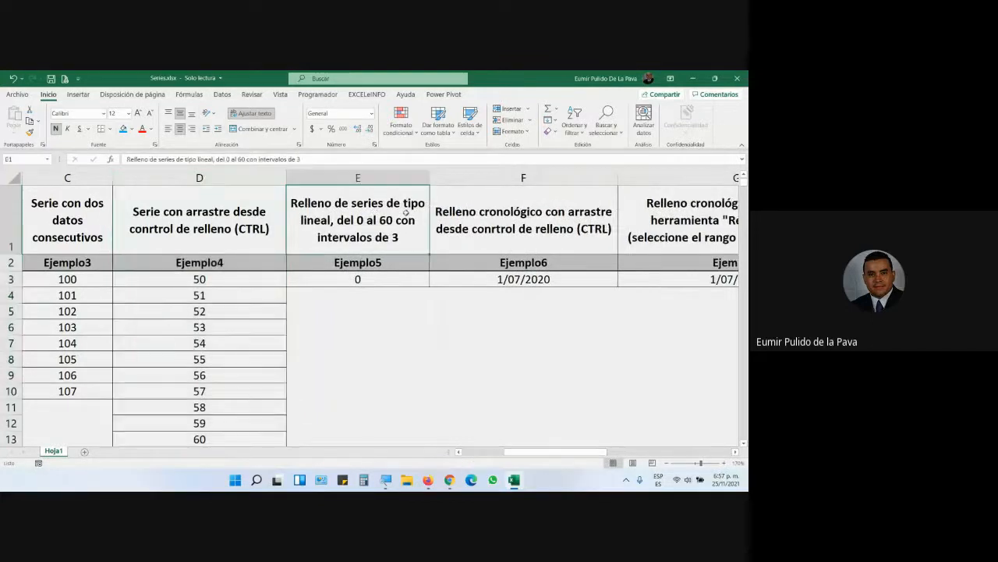
- Highlight the range and interval instruction in the E1 header text, and leave the cell's editing mode
double_click(348, 222)
drag(345, 221, 412, 290)
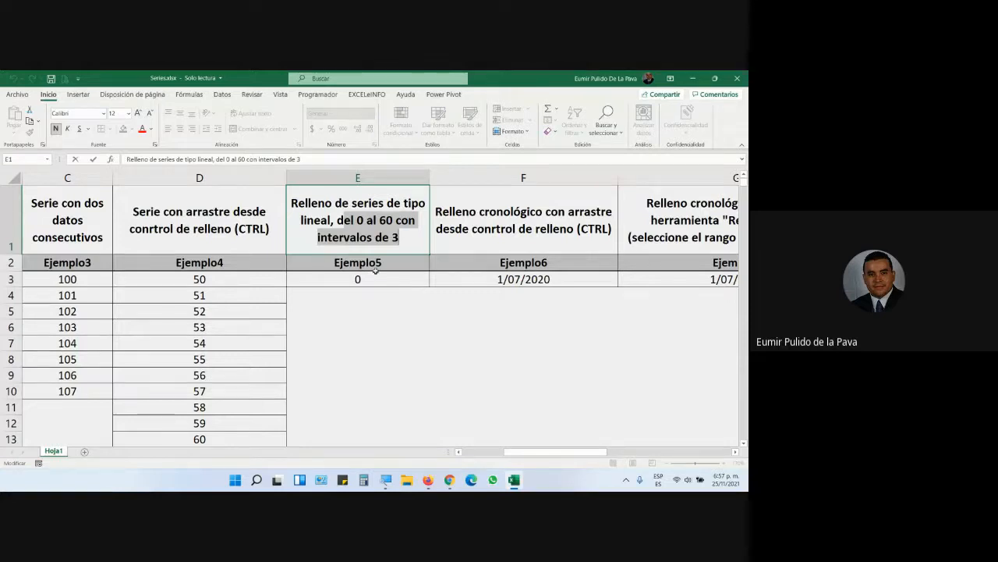
click(343, 203)
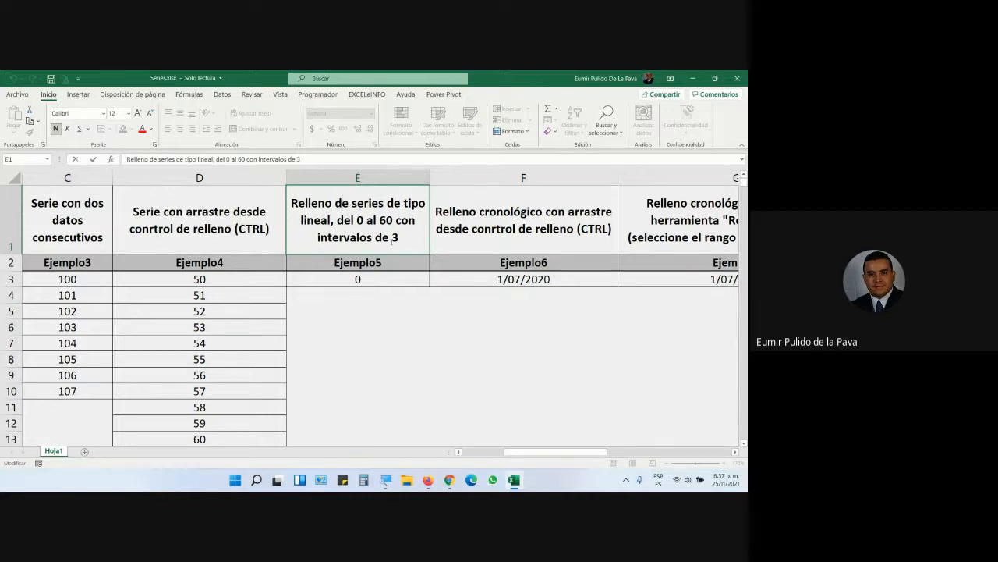
click(356, 278)
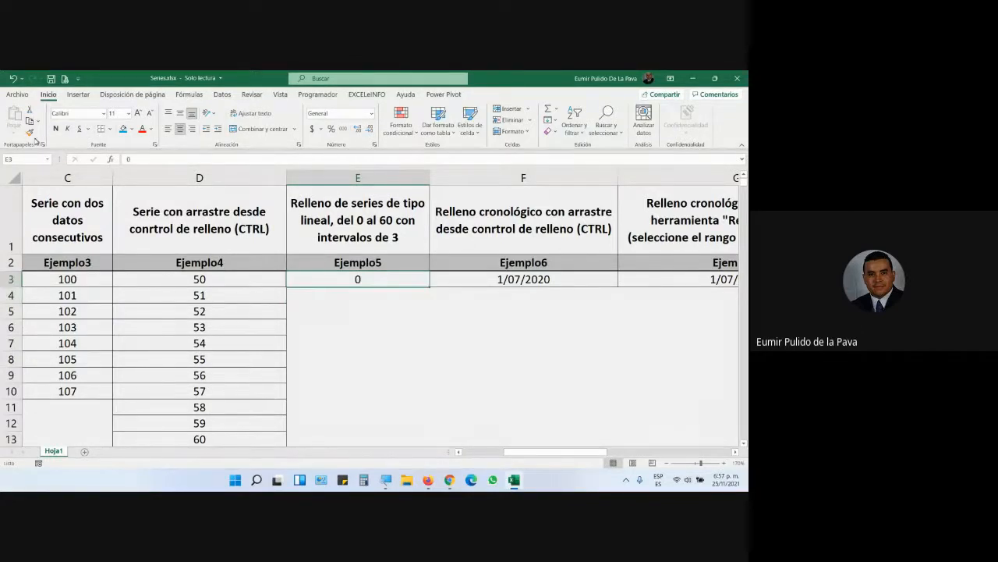
- Enter 3 in E4 and extend the pattern of E3:E4 down to E9 with the fill handle
click(349, 292)
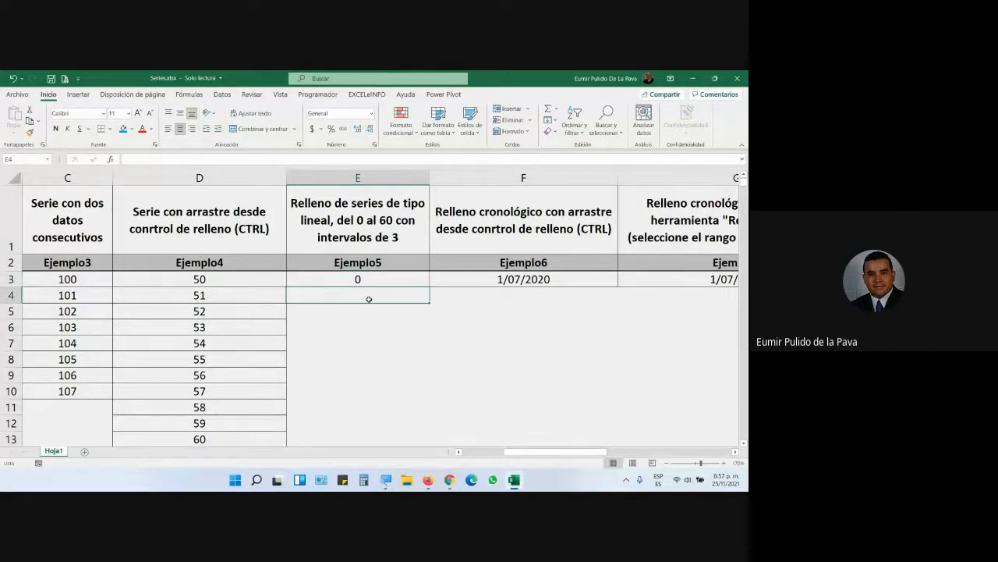
text(3)
key(Return)
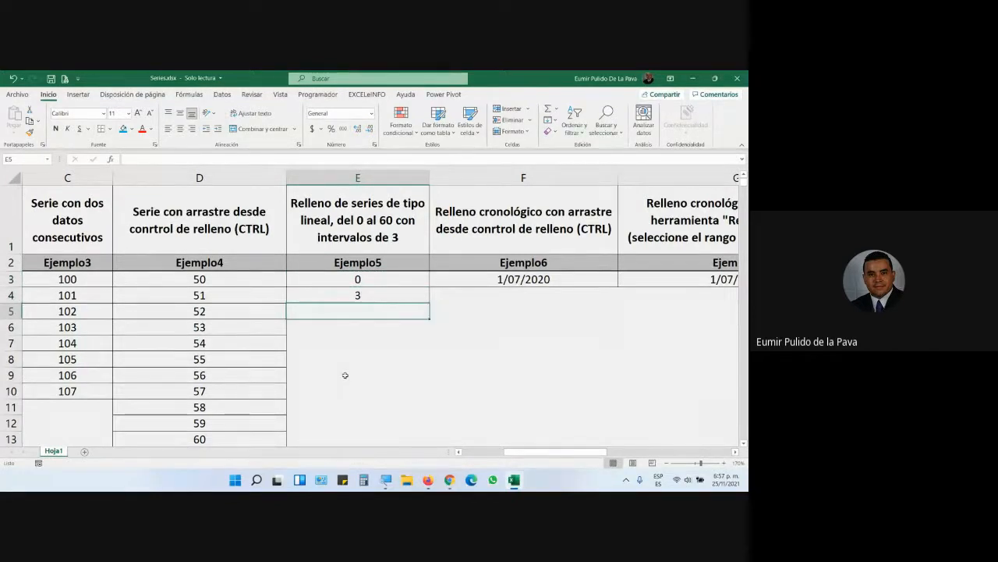
drag(364, 281, 367, 298)
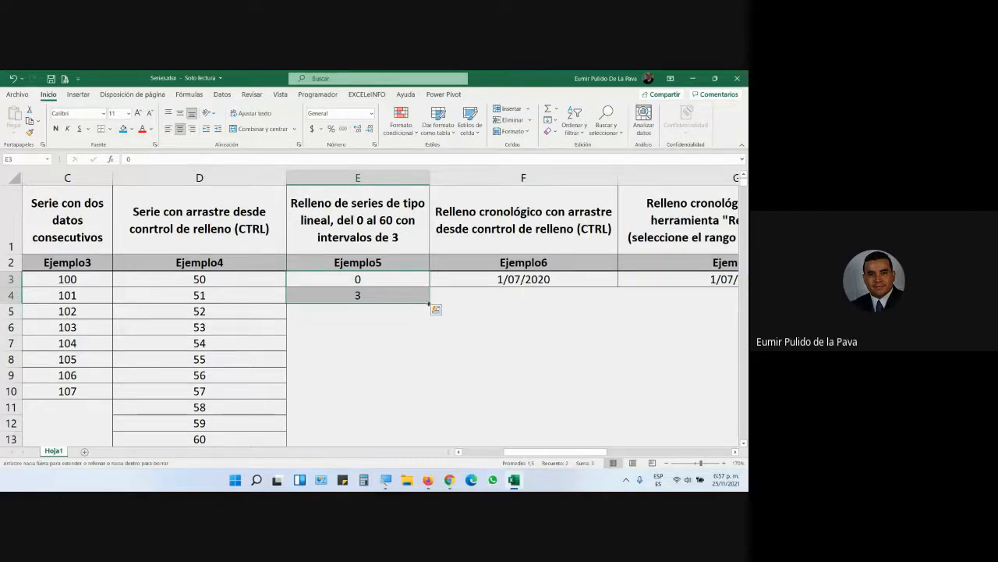
drag(429, 304, 432, 380)
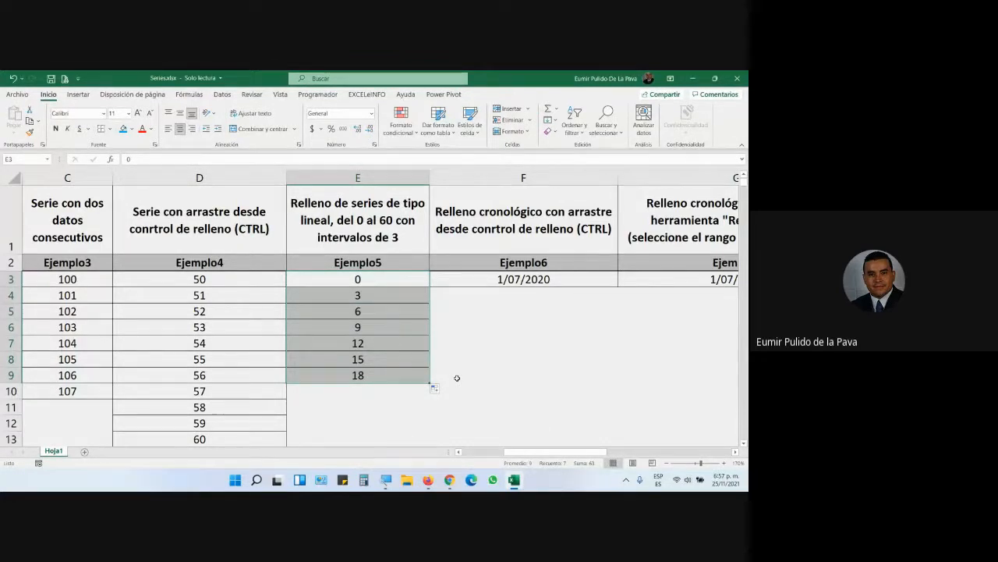
- Replace E3 and E4 with 2 and 4, and extend their pattern down to E9 with the fill handle
click(375, 274)
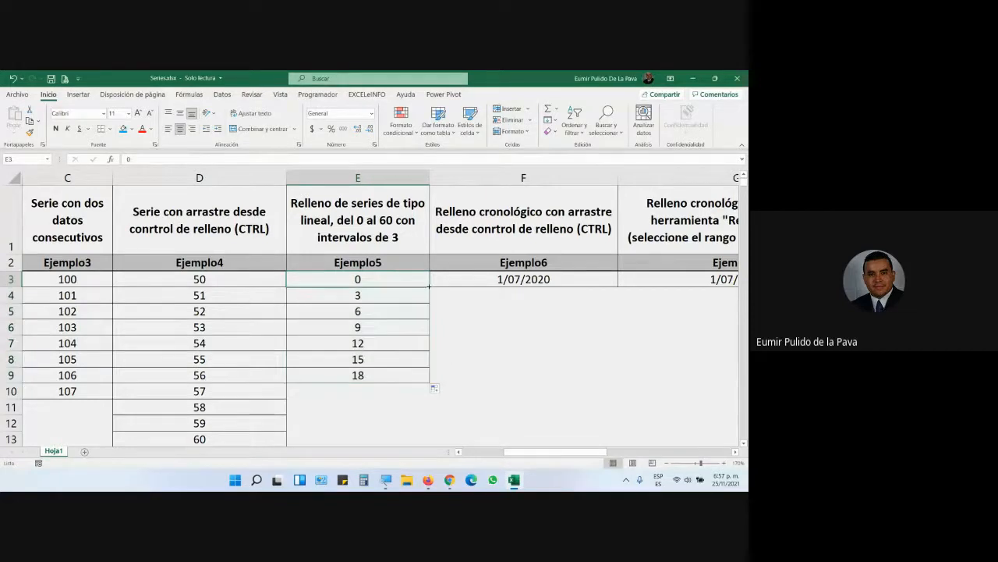
text(2)
key(Return)
text(4)
key(Return)
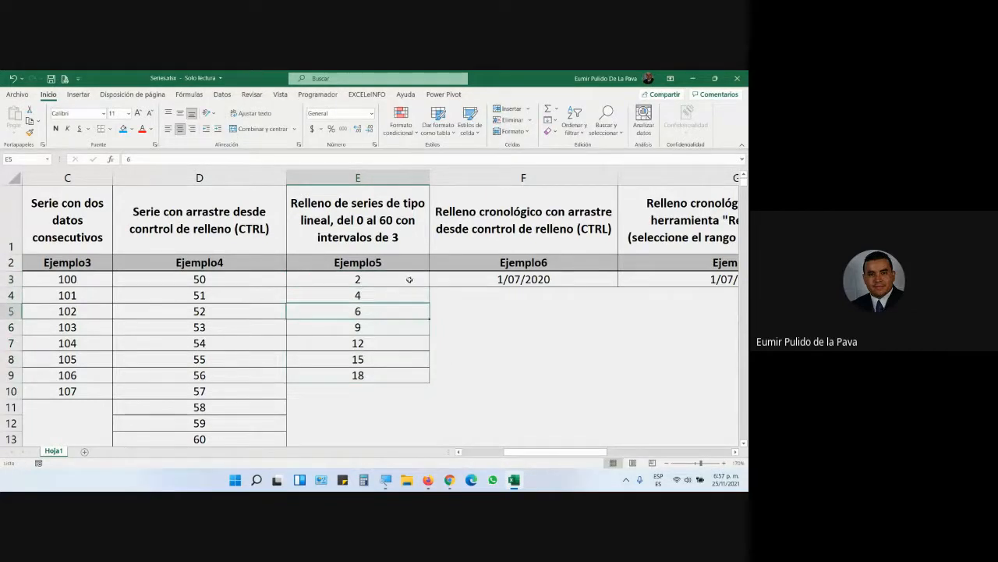
drag(408, 277, 430, 383)
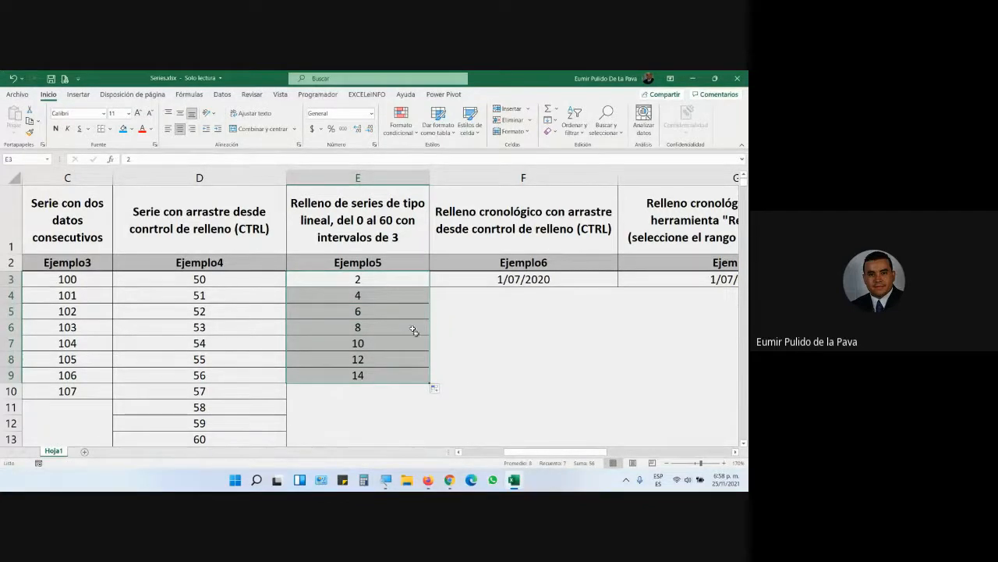
- Clear the values in E3:E9 and enter 0 in E3 as the starting value
key(Delete)
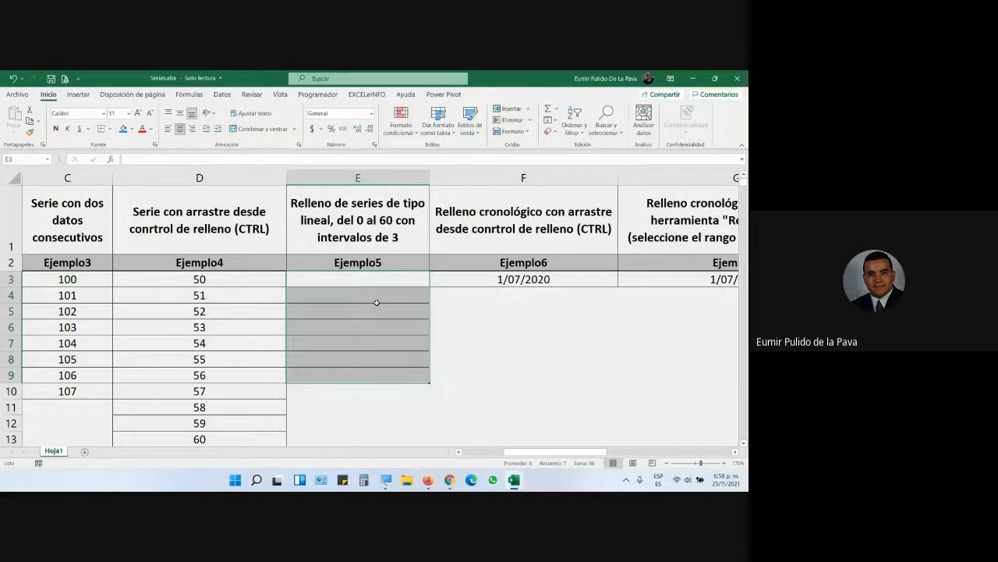
click(362, 278)
text(0)
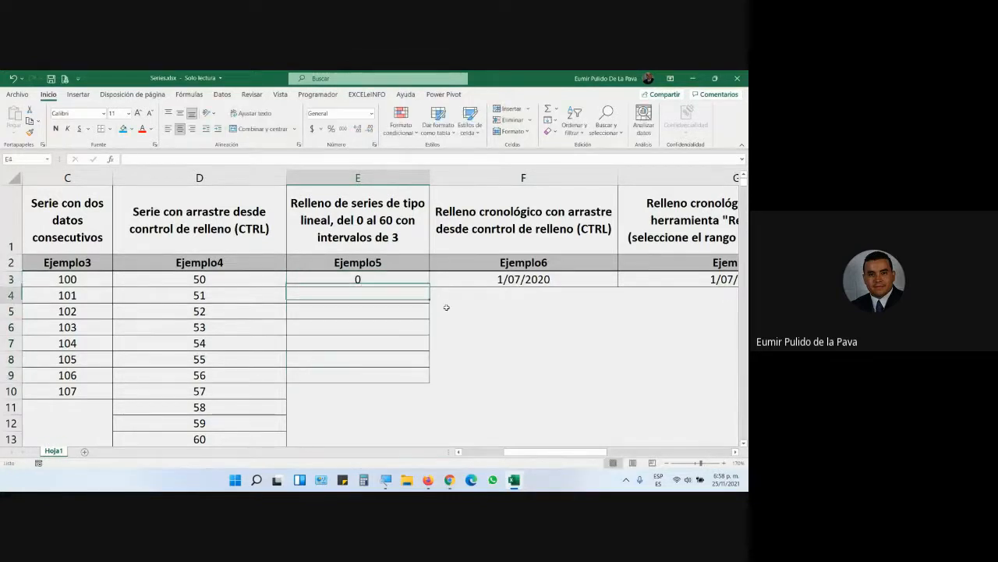
key(Return)
- Generate a linear series in columns from E3 with the Fill Series tool, using increment 3 and limit 60
click(394, 280)
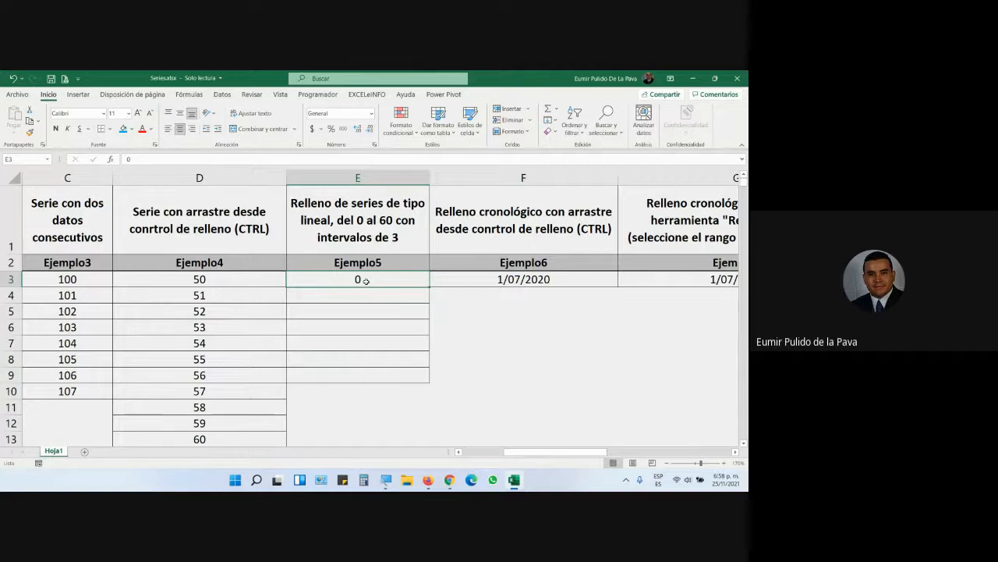
click(549, 119)
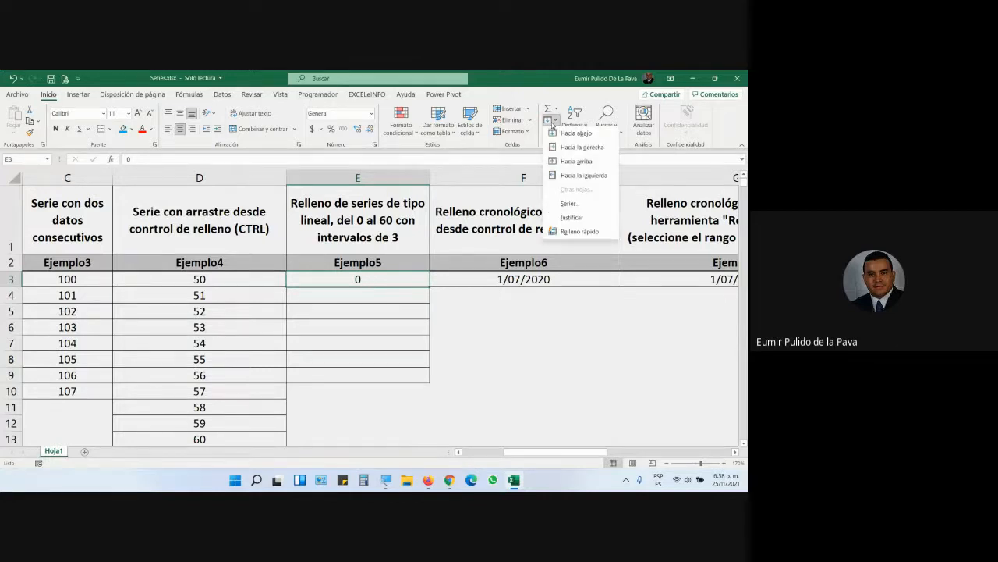
click(570, 203)
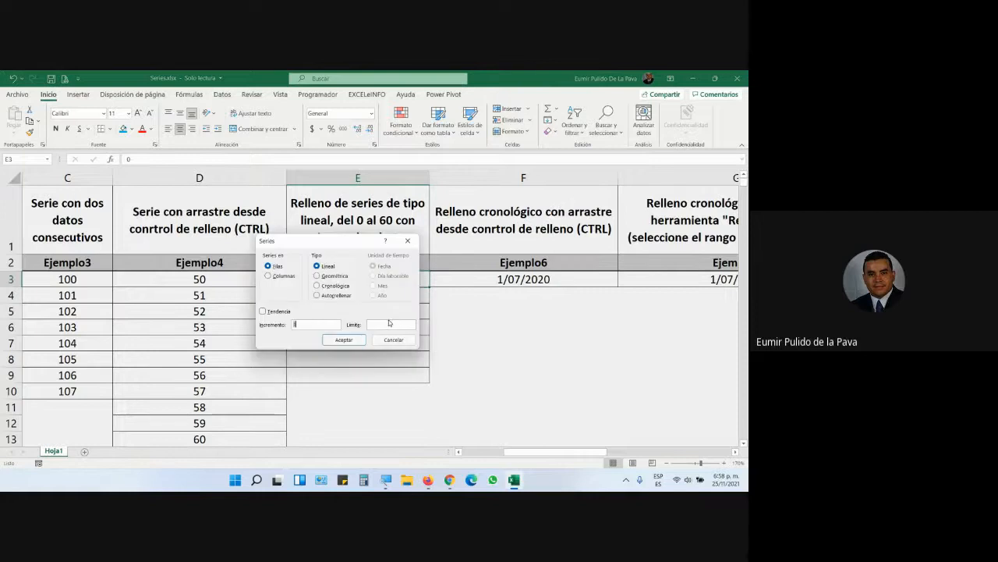
click(279, 274)
drag(298, 248, 473, 251)
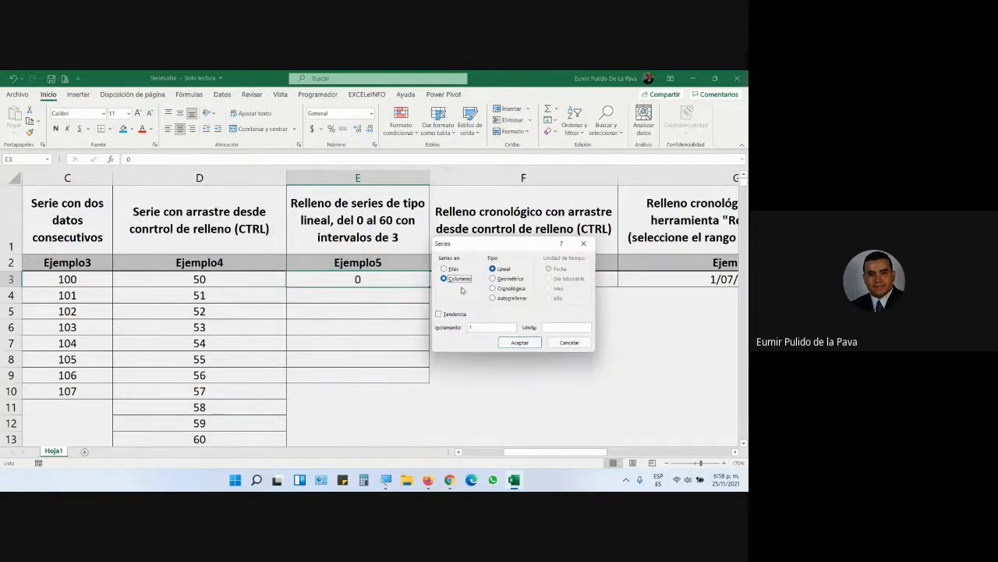
click(473, 328)
click(518, 343)
scroll(470, 351, down, 5)
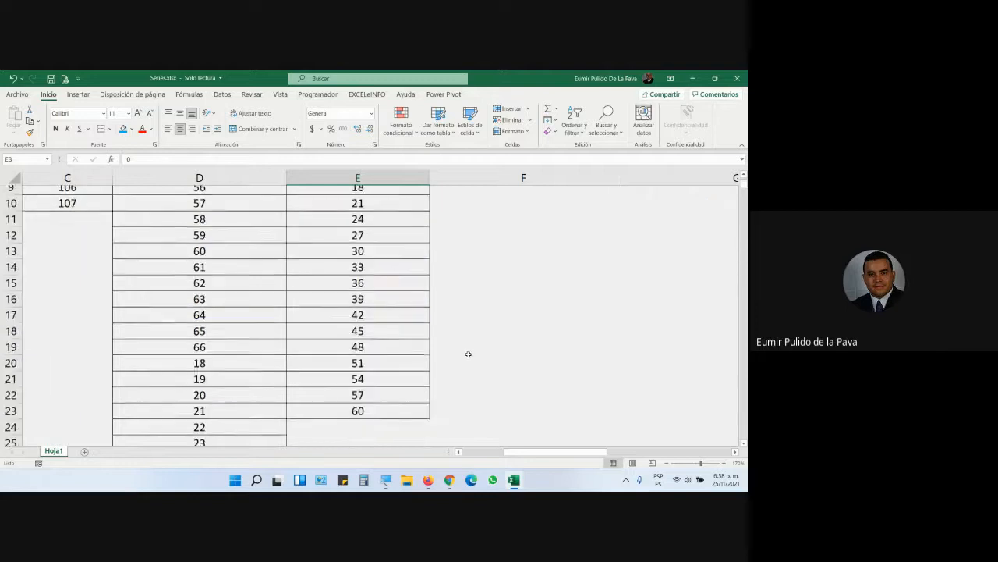
scroll(468, 354, up, 5)
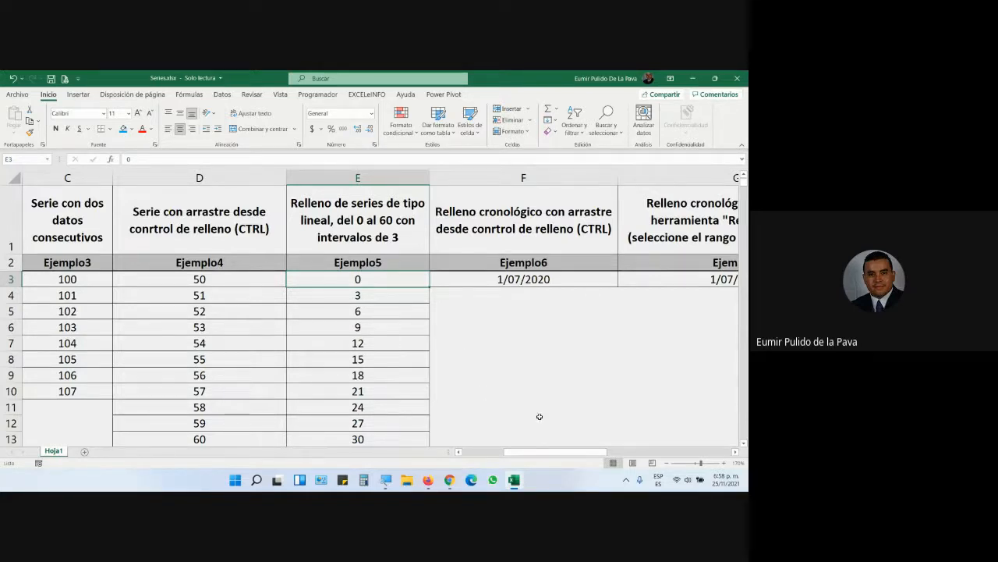
- Narrow column F so its Ejemplo6 header wraps onto three lines
click(734, 455)
click(734, 455)
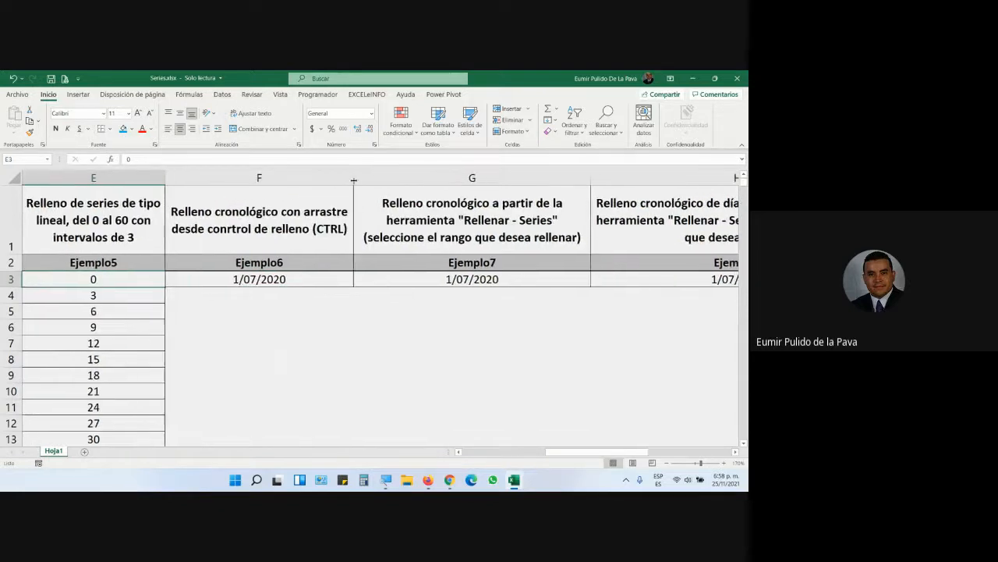
drag(361, 181, 308, 182)
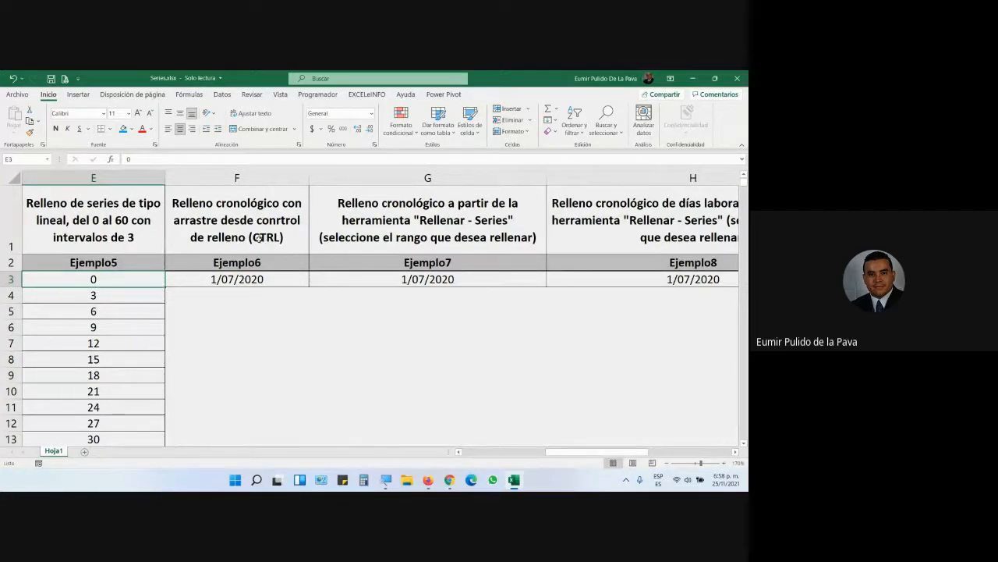
- Copy the date 1/07/2020 from F3 down to F9 with the fill handle, repeating the same date
click(219, 280)
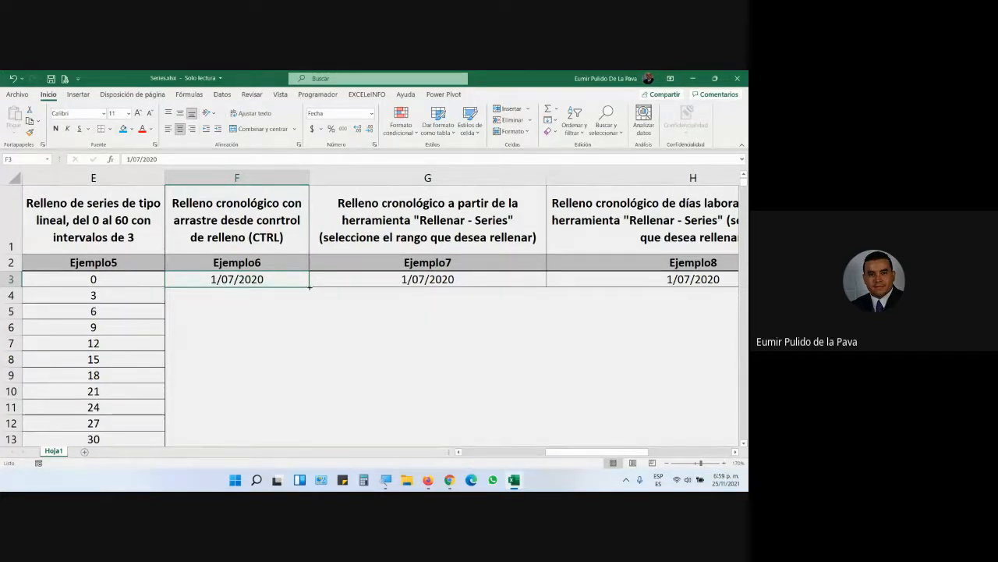
drag(310, 286, 300, 384)
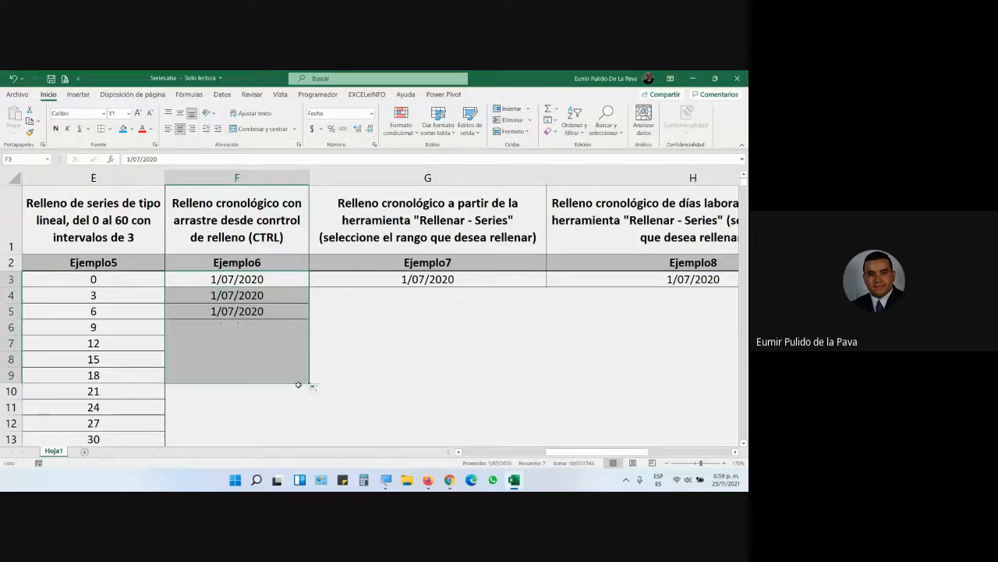
drag(263, 284, 235, 377)
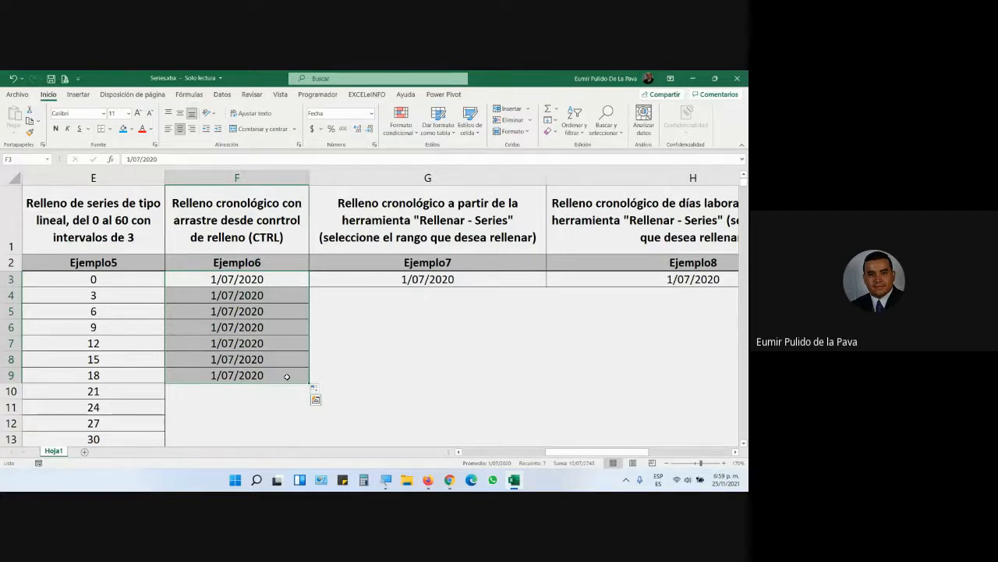
- Enter 1 in D3 and fill consecutive numbers down to D9 with the fill handle
drag(559, 457, 520, 456)
click(223, 281)
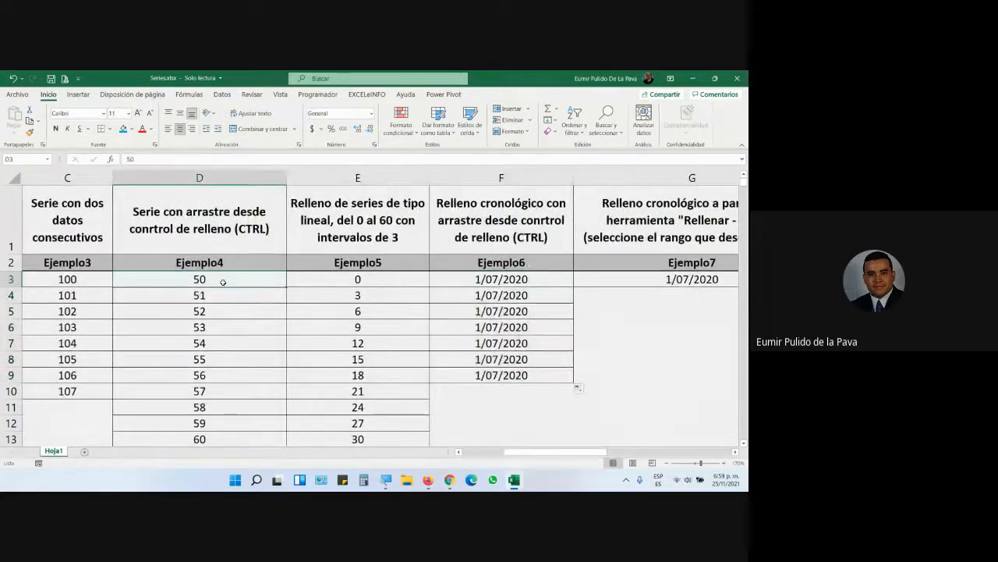
text(1)
key(ctrl+Return)
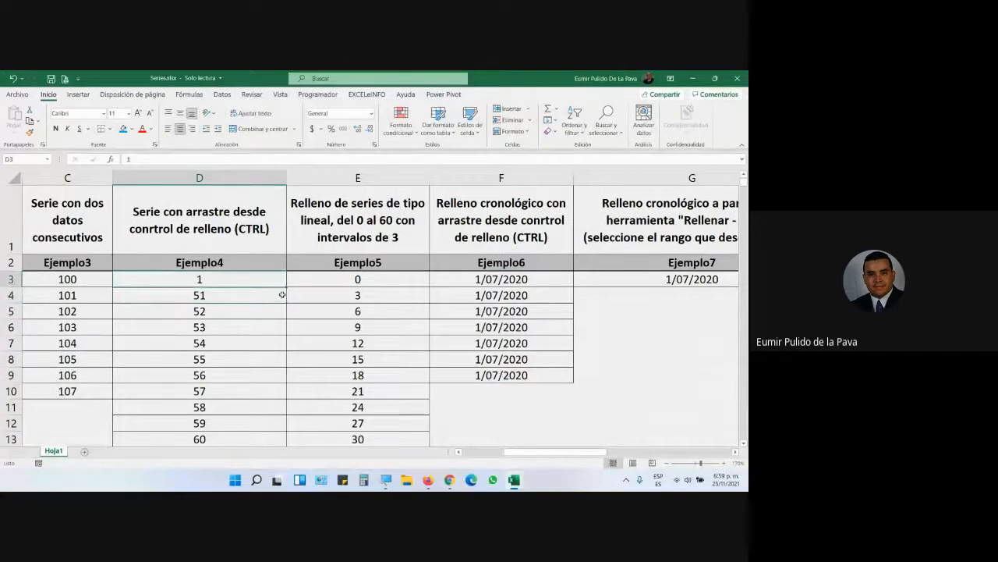
drag(286, 287, 283, 379)
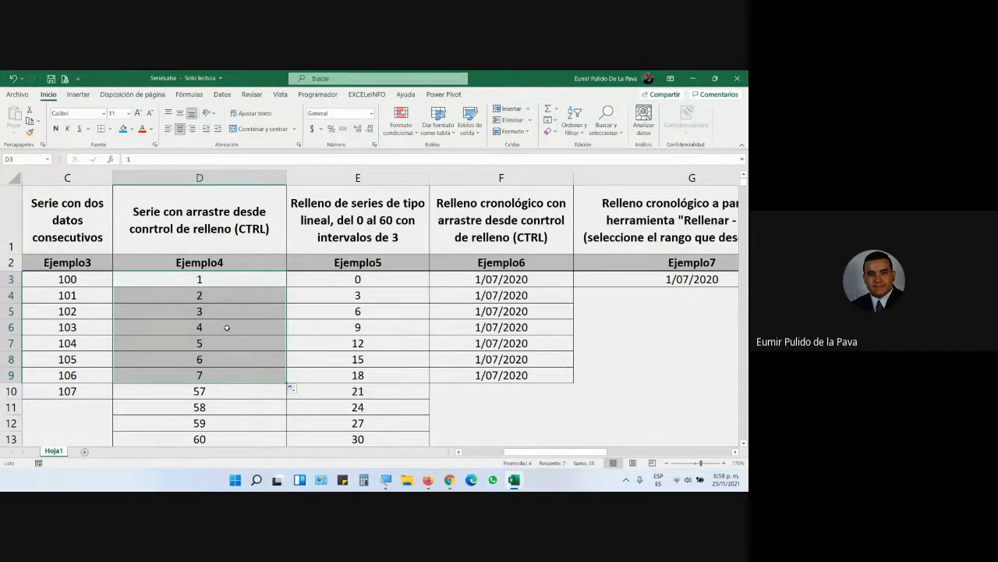
- Fill the F3 date down to F9 as a repeated date, and refill it down to F10 as consecutive days
click(462, 282)
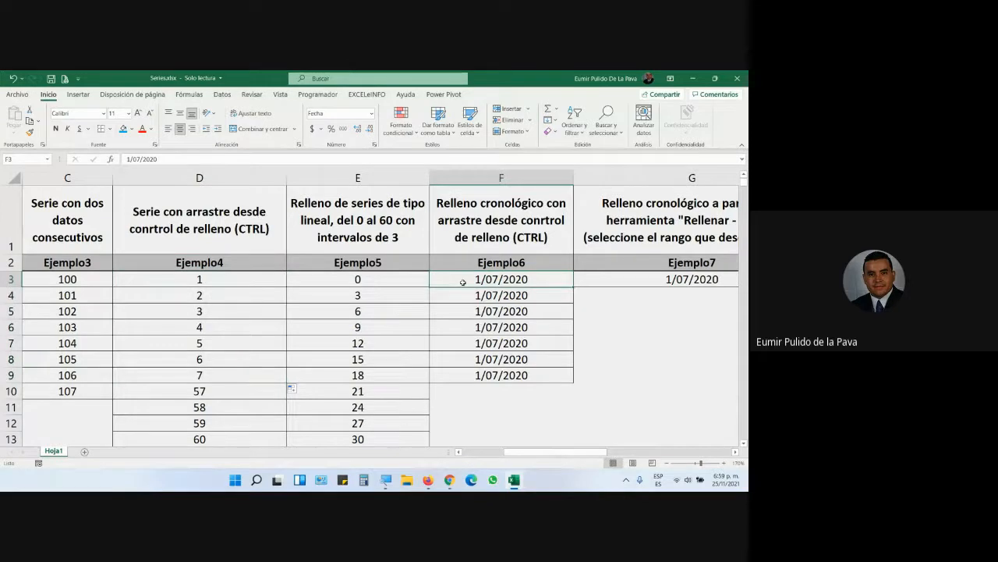
click(249, 278)
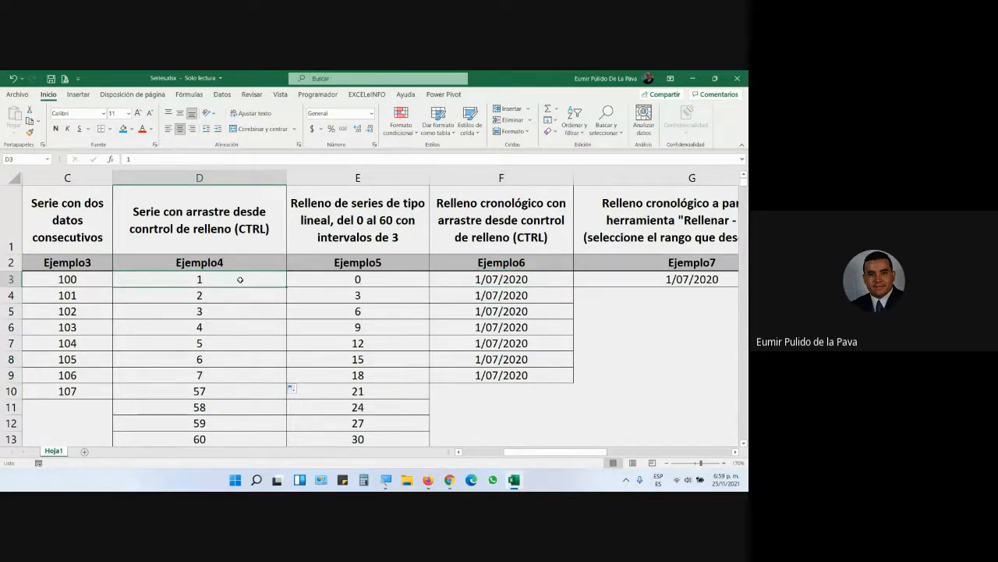
click(551, 281)
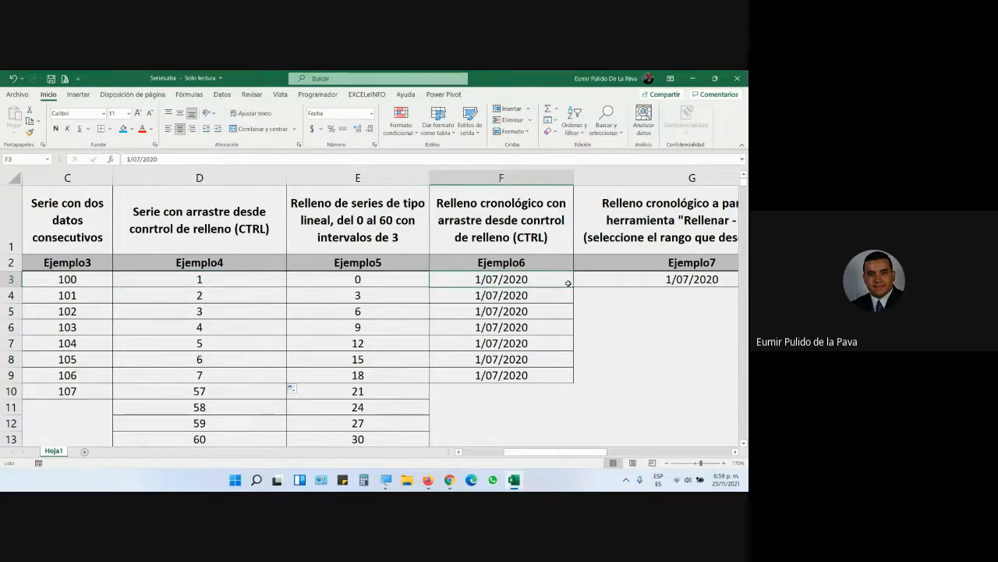
drag(573, 287, 565, 384)
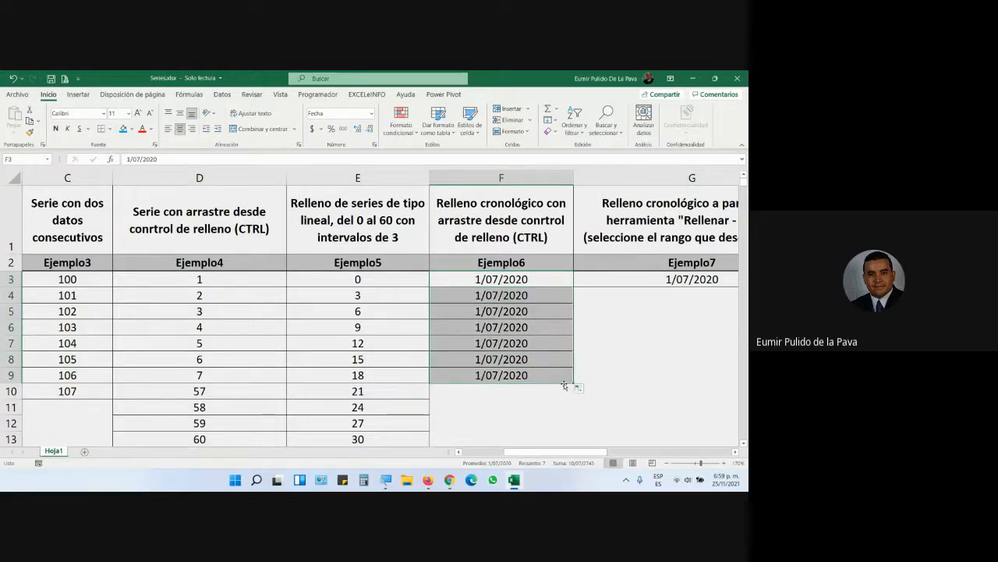
click(570, 284)
drag(575, 289, 561, 401)
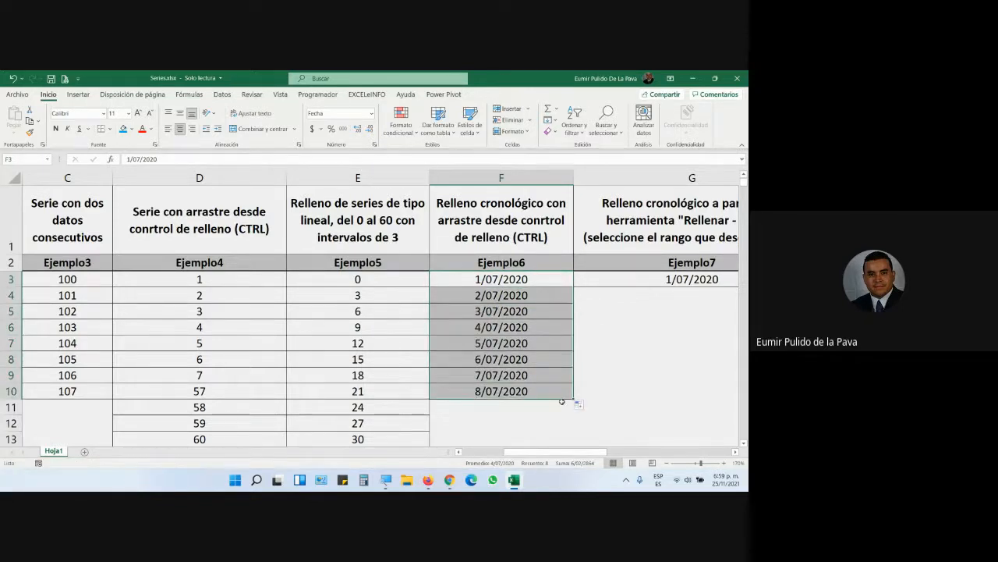
- Copy the value 1 from D3 down to D10 with the fill handle, repeating it instead of incrementing
click(206, 277)
drag(285, 288, 280, 395)
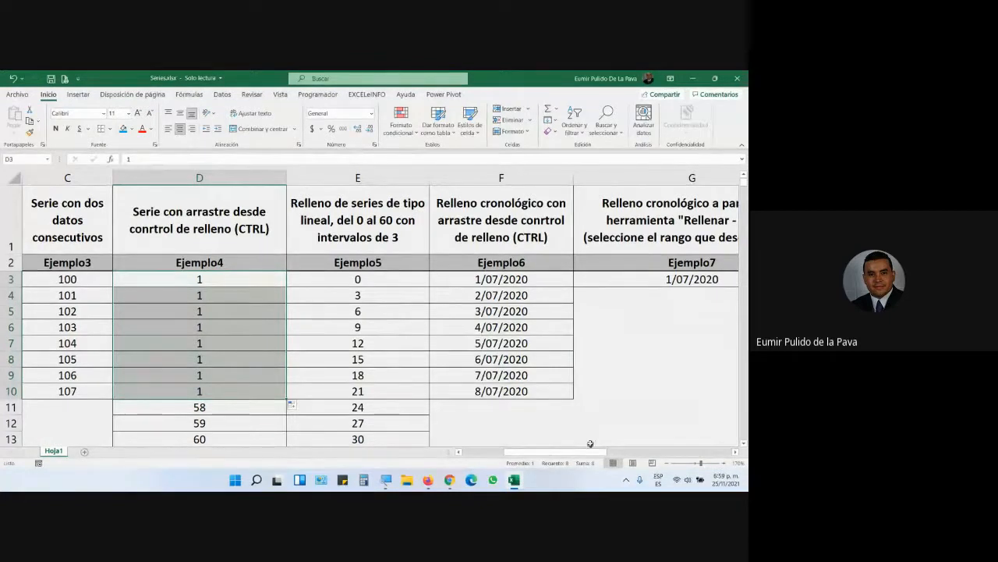
drag(590, 453, 631, 453)
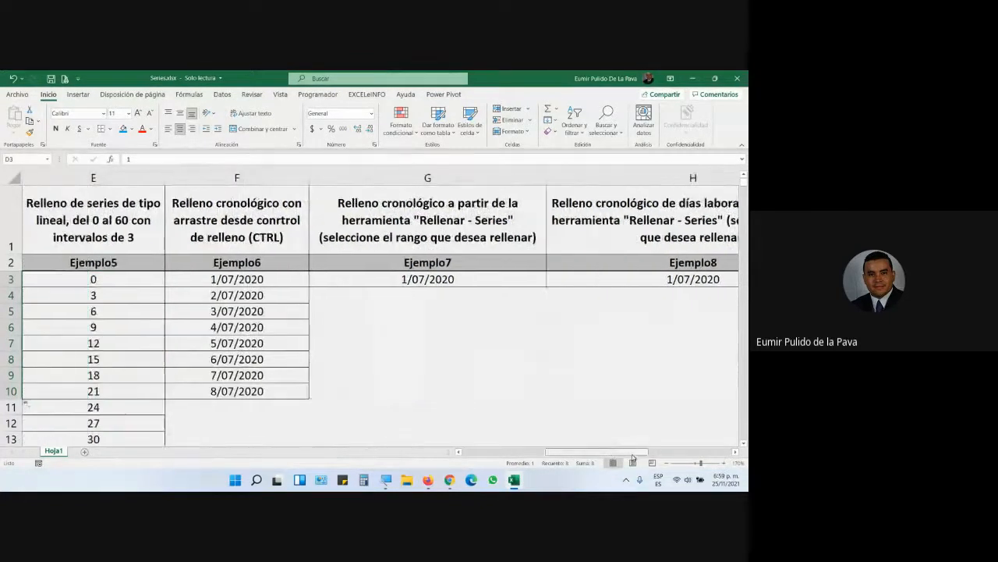
- Fill G3:G18 under Ejemplo7 with a chronological series in columns, using the Fecha (date) unit and an increment of 1
click(451, 279)
click(407, 209)
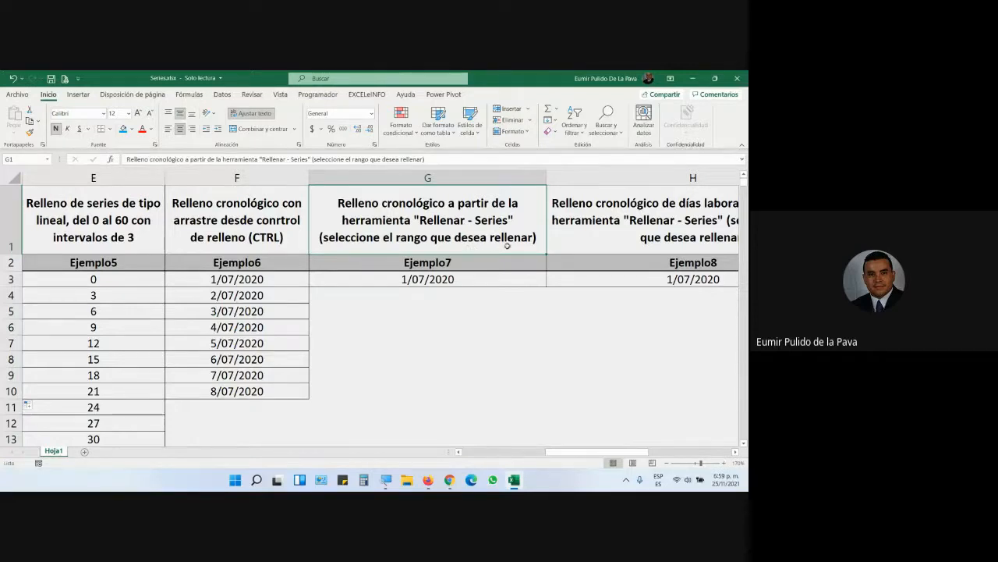
click(439, 280)
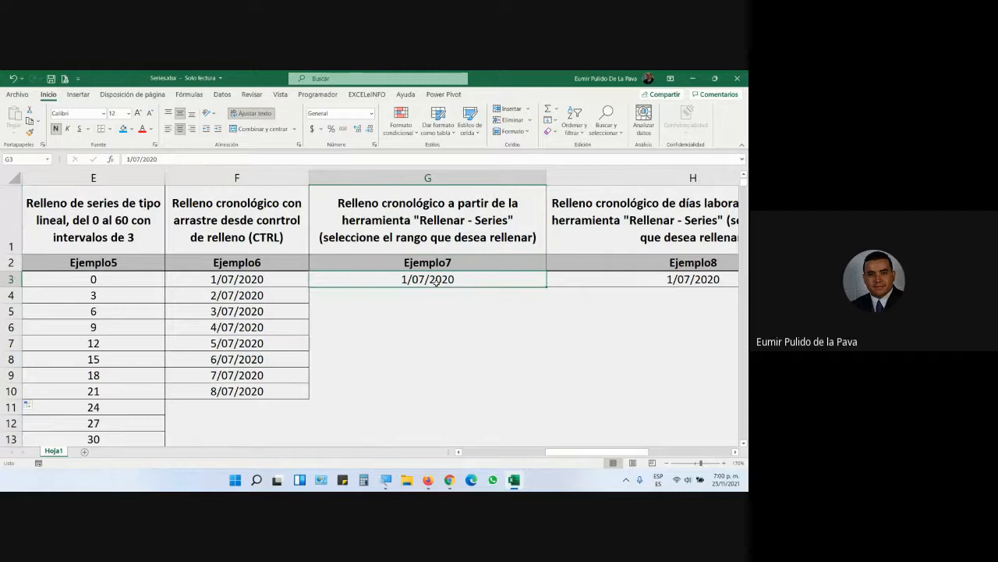
click(554, 121)
click(427, 281)
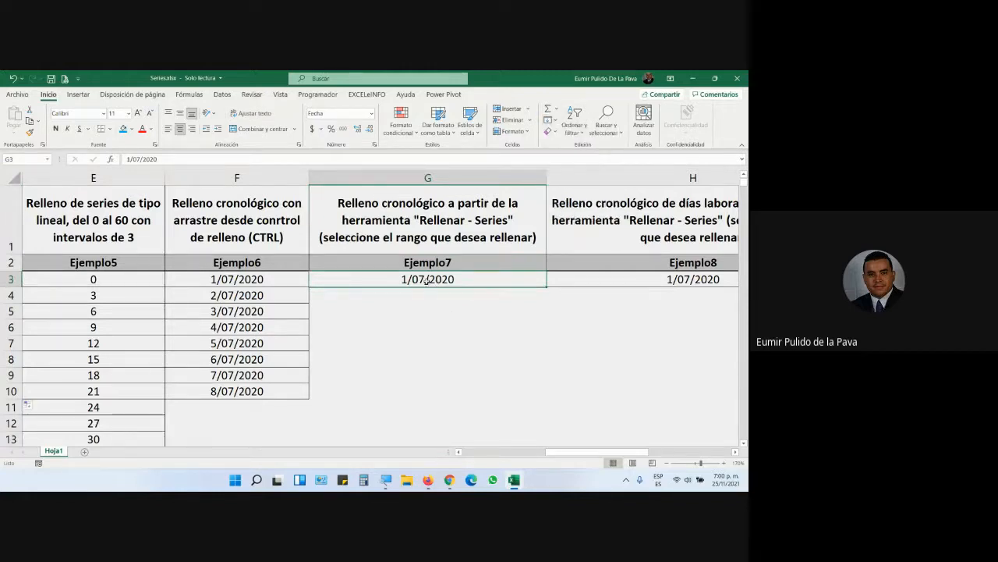
drag(428, 281, 439, 388)
scroll(522, 351, up, 2)
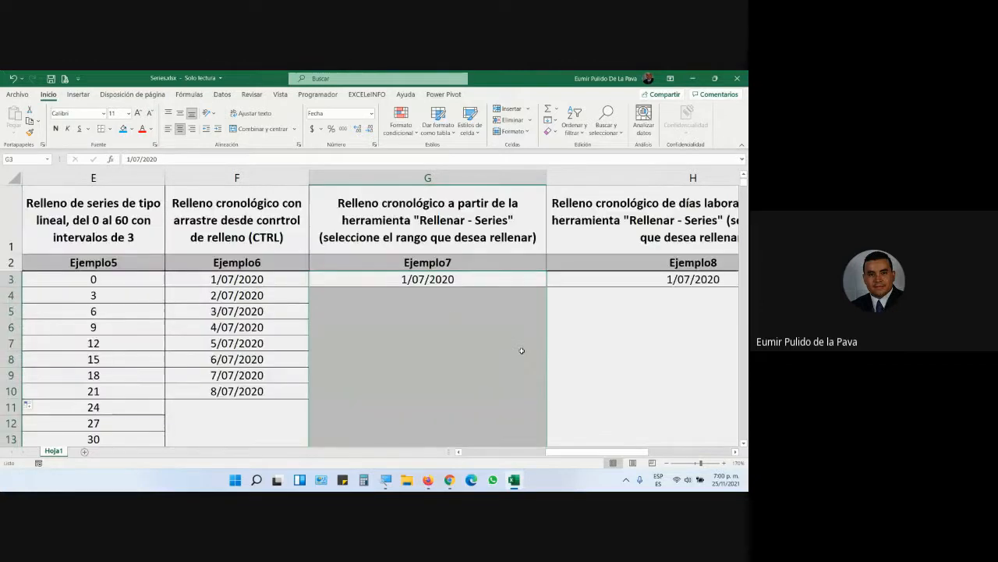
scroll(522, 351, down, 2)
scroll(475, 268, up, 2)
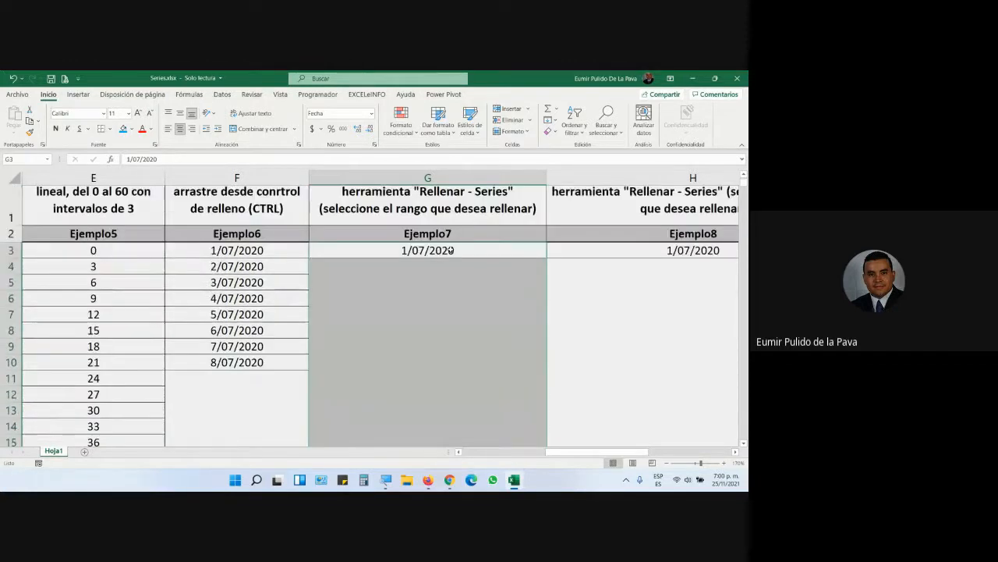
click(551, 120)
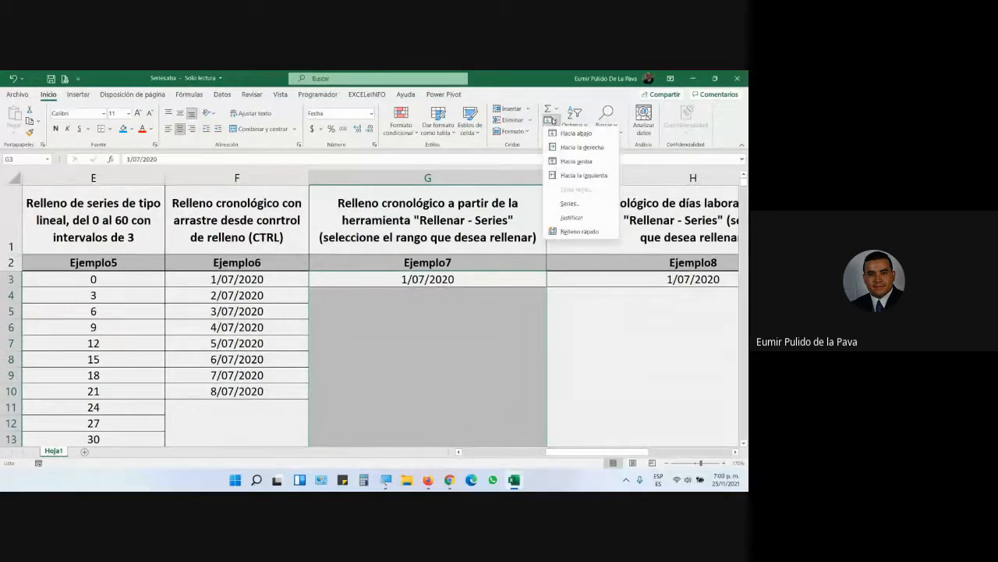
click(571, 203)
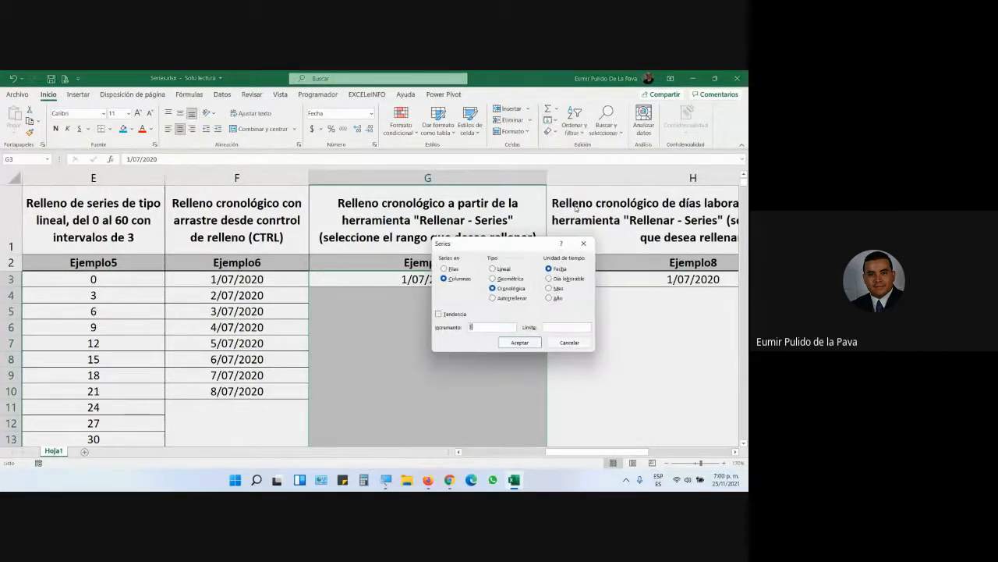
click(386, 480)
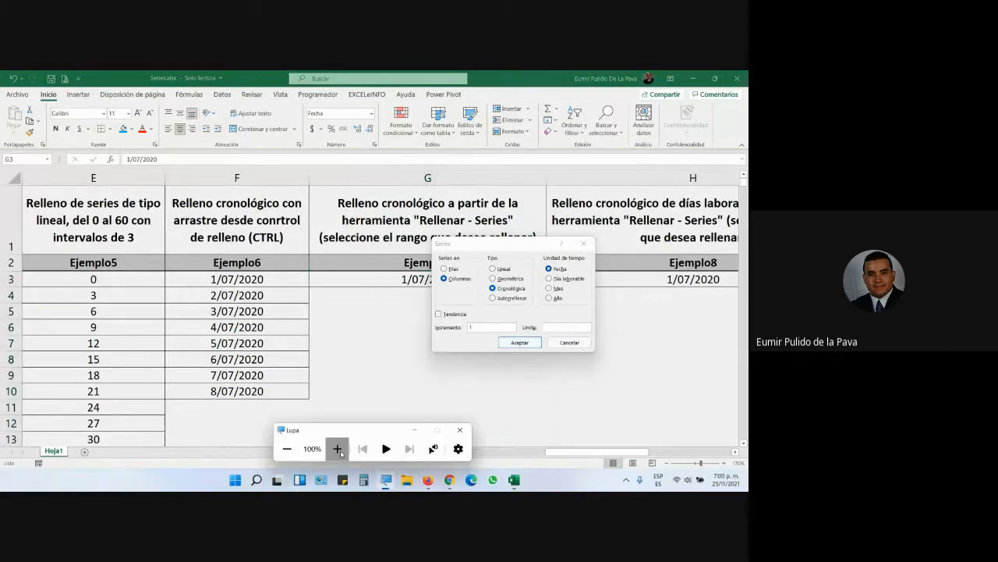
click(337, 449)
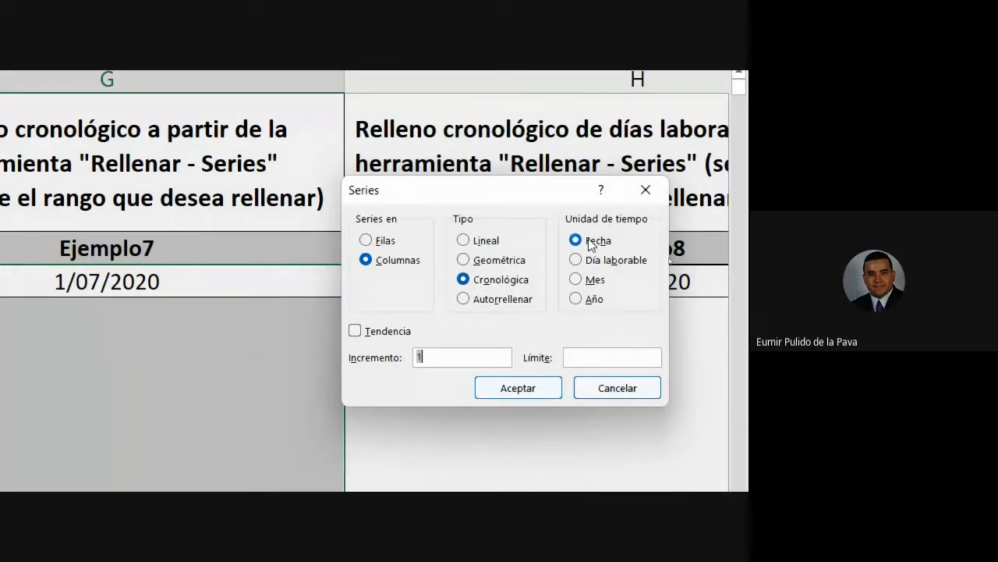
click(518, 388)
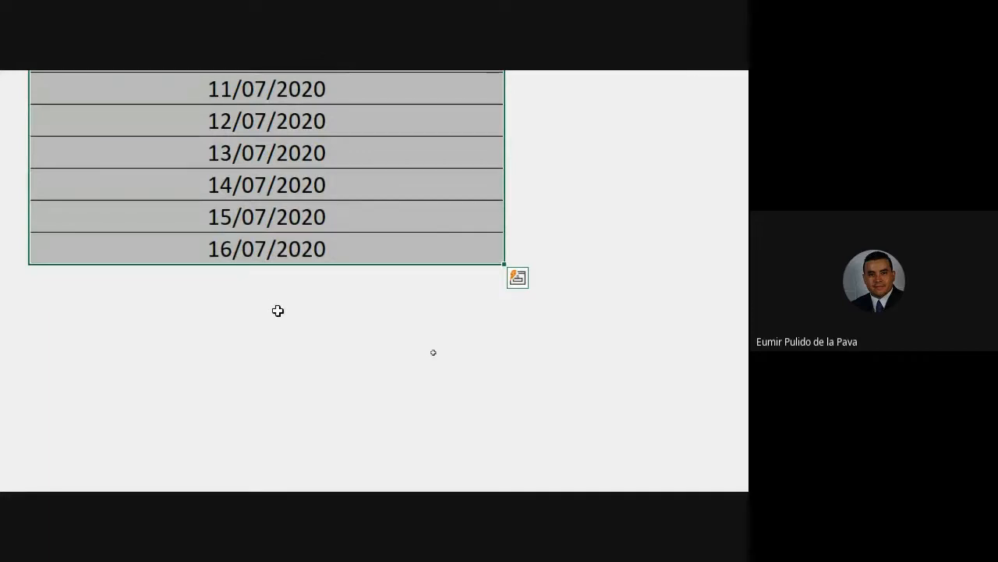
scroll(277, 310, up, 4)
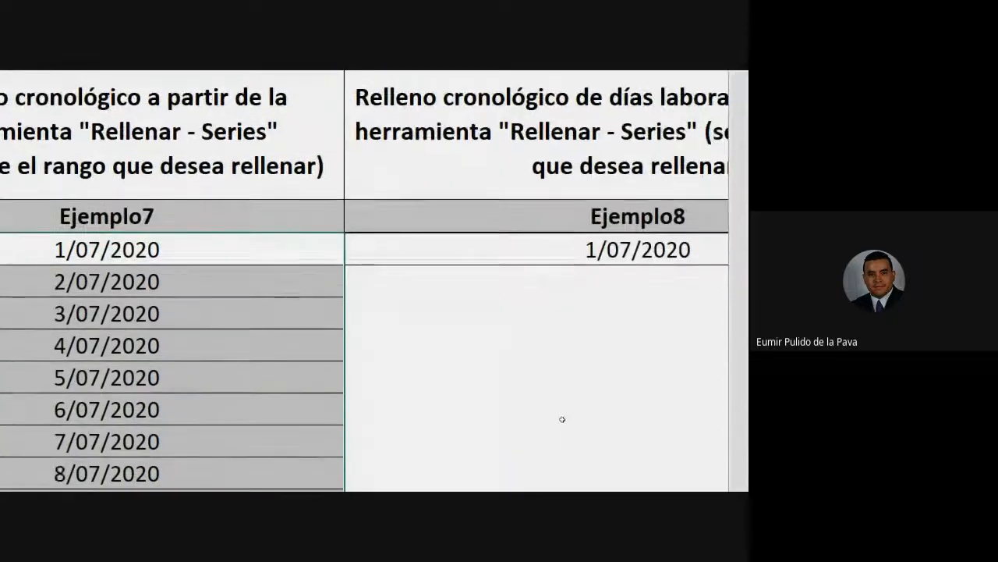
- Narrow column H (Ejemplo8) slightly and select its heading cell
click(723, 412)
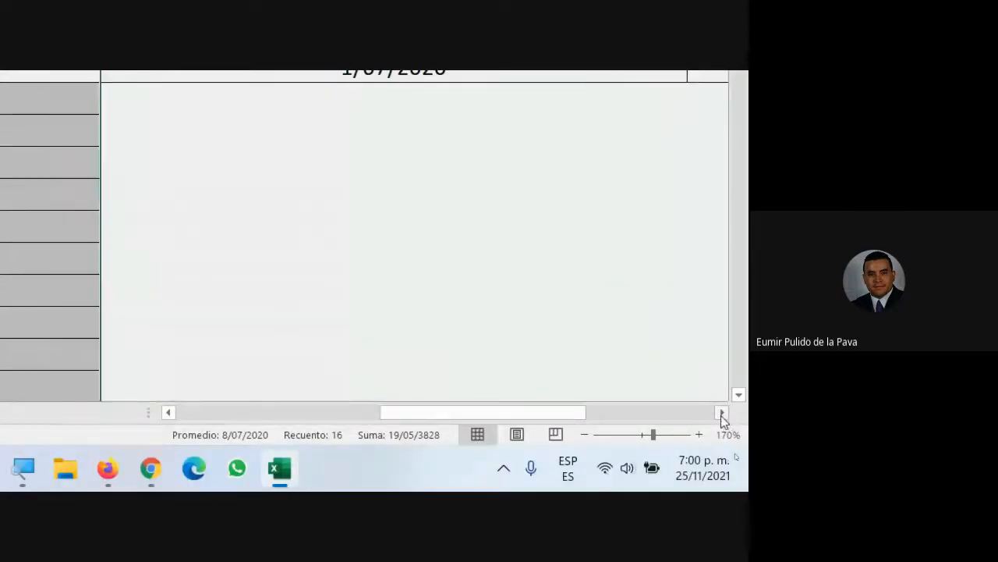
drag(641, 112, 641, 112)
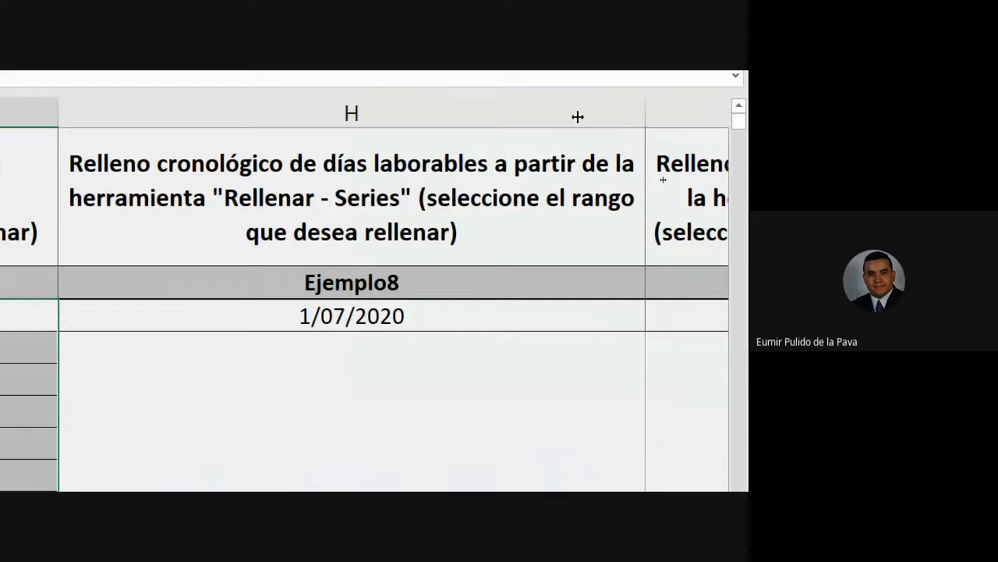
drag(578, 116, 577, 116)
click(443, 244)
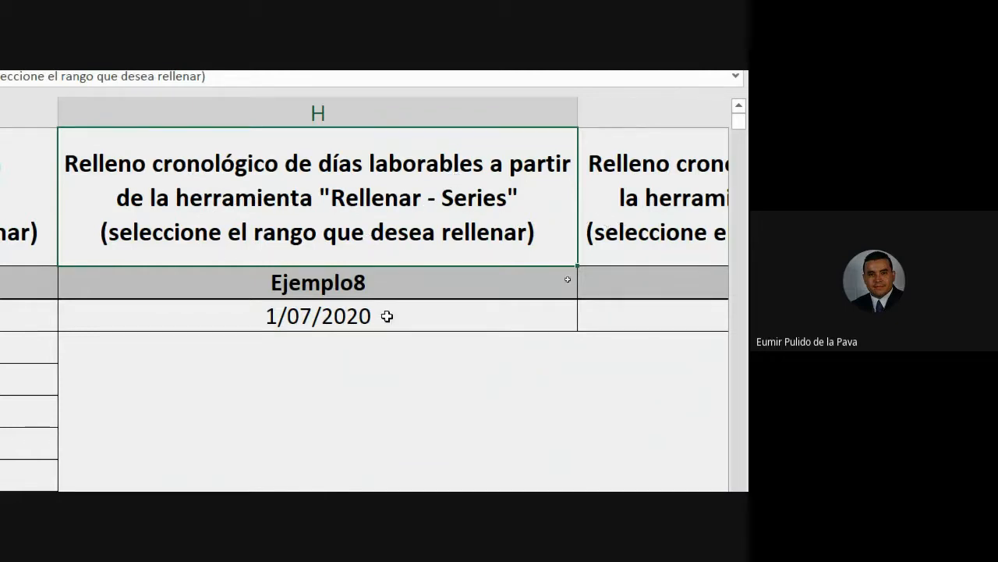
- Fill H3:H18 under Ejemplo8 with a chronological series in columns, using the Día laborable (weekday) unit and an increment of 1
drag(387, 317, 399, 80)
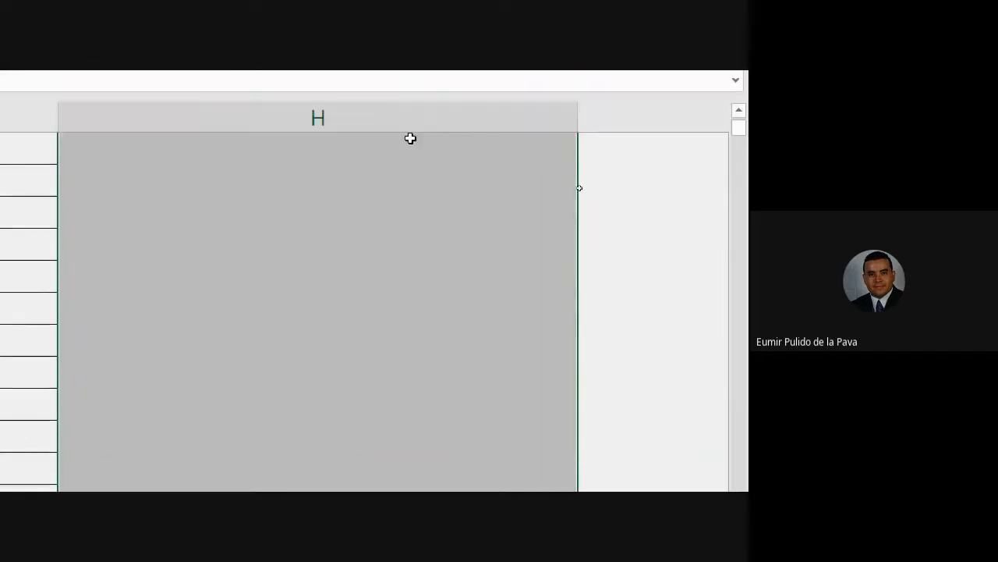
scroll(347, 426, up, 1)
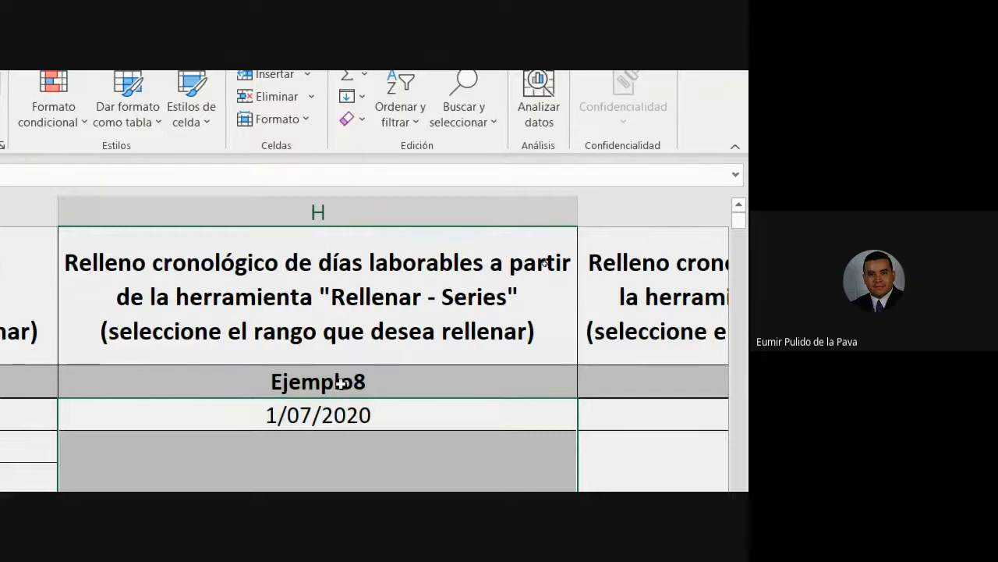
click(347, 99)
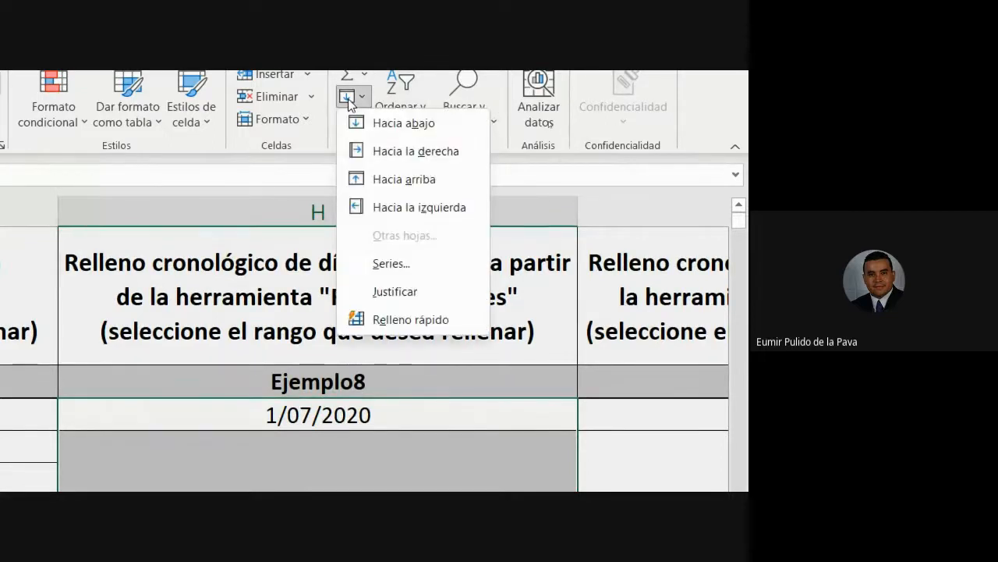
click(390, 264)
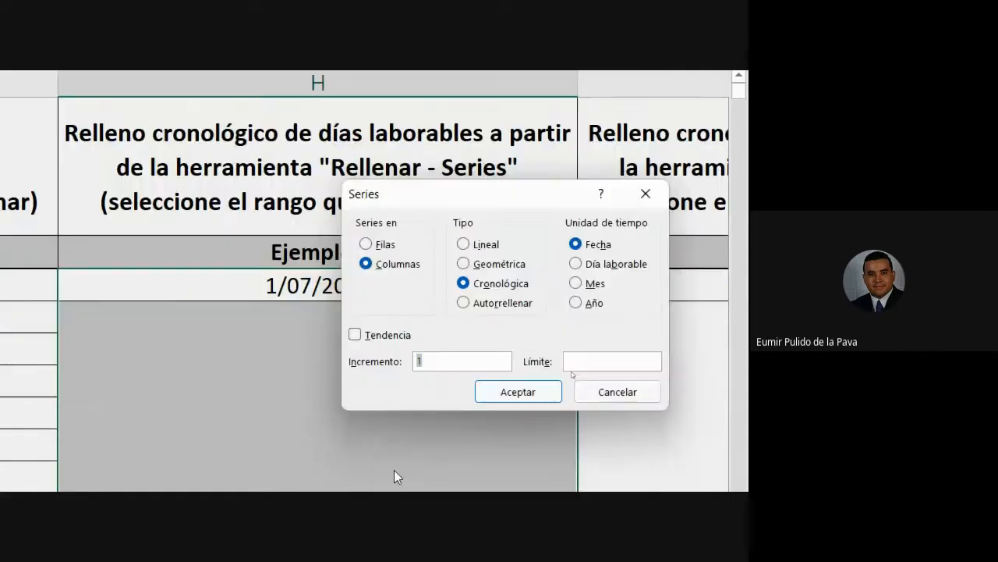
click(584, 264)
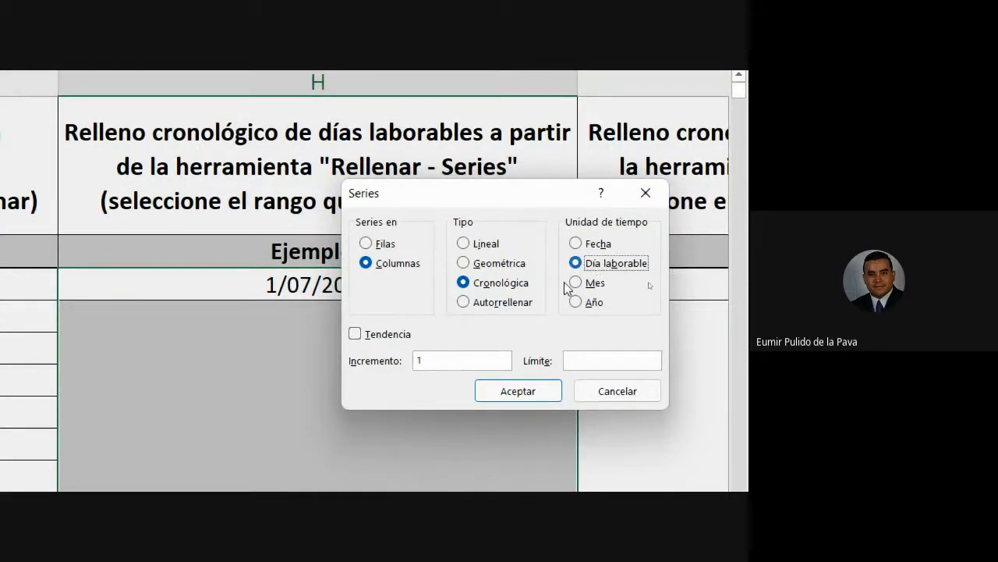
click(492, 394)
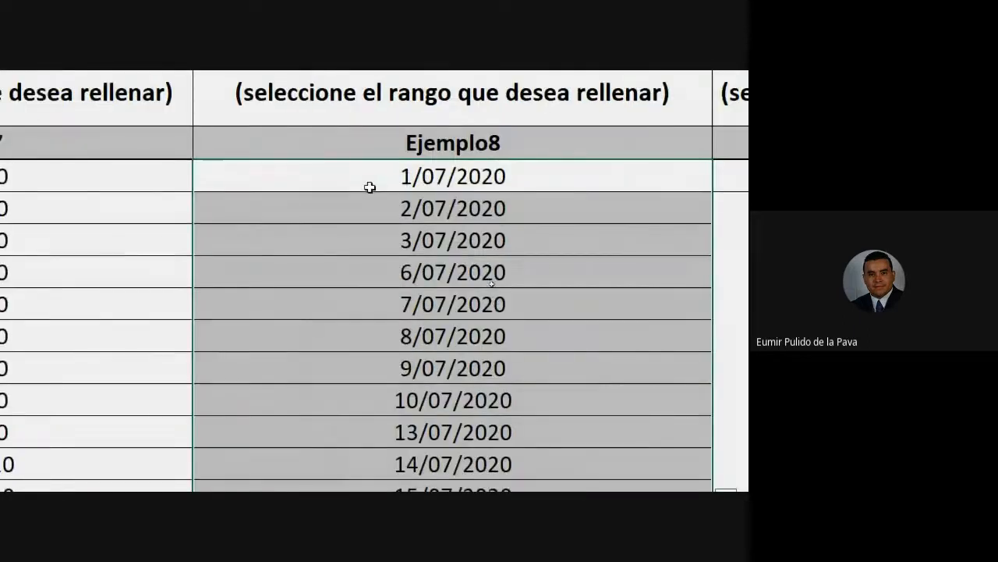
- Examine the Ejemplo8 dates in column H week by week, selecting the consecutive workday blocks to check which dates are skipped
drag(370, 188, 359, 237)
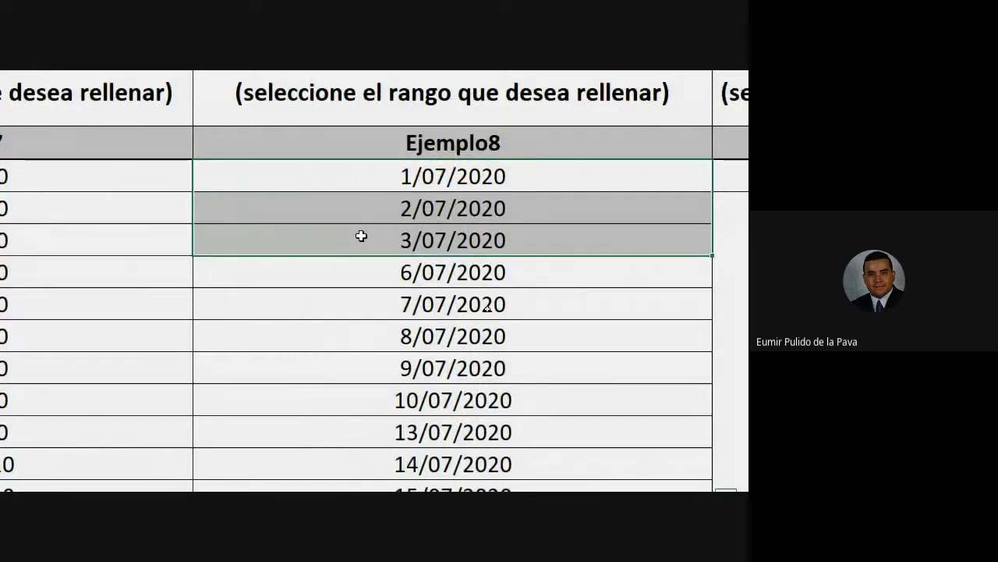
click(359, 276)
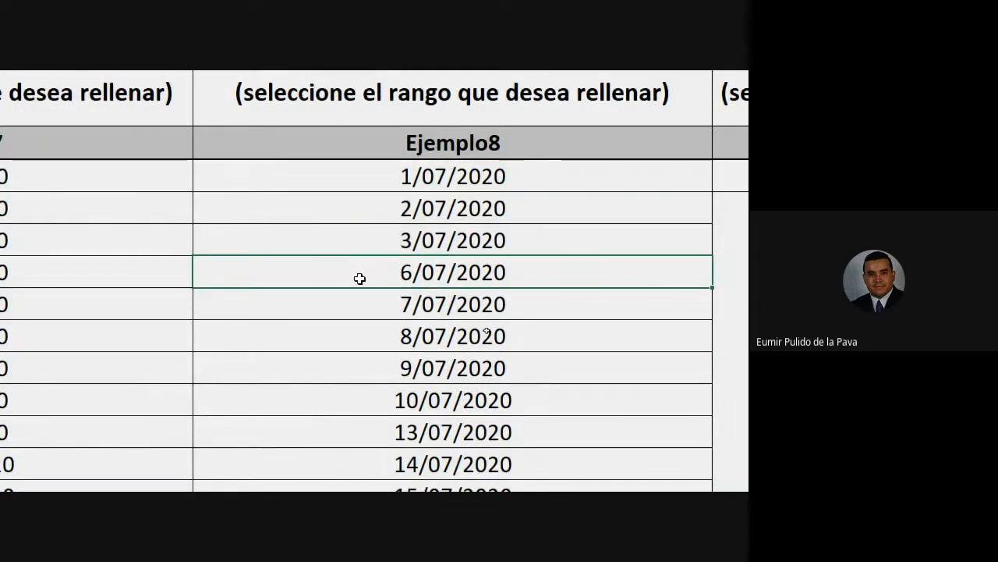
drag(360, 279, 352, 393)
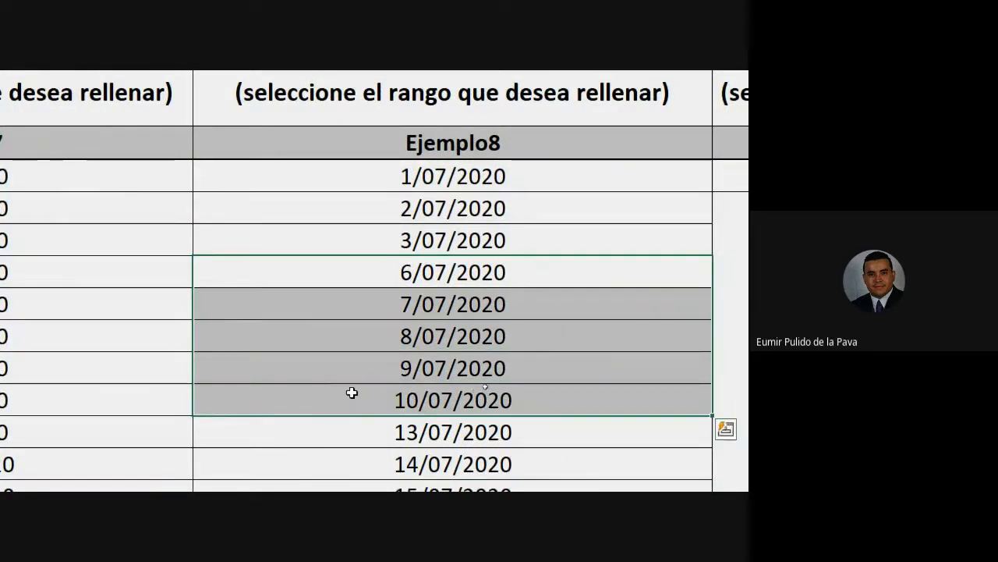
scroll(457, 367, down, 3)
scroll(519, 345, up, 1)
click(382, 222)
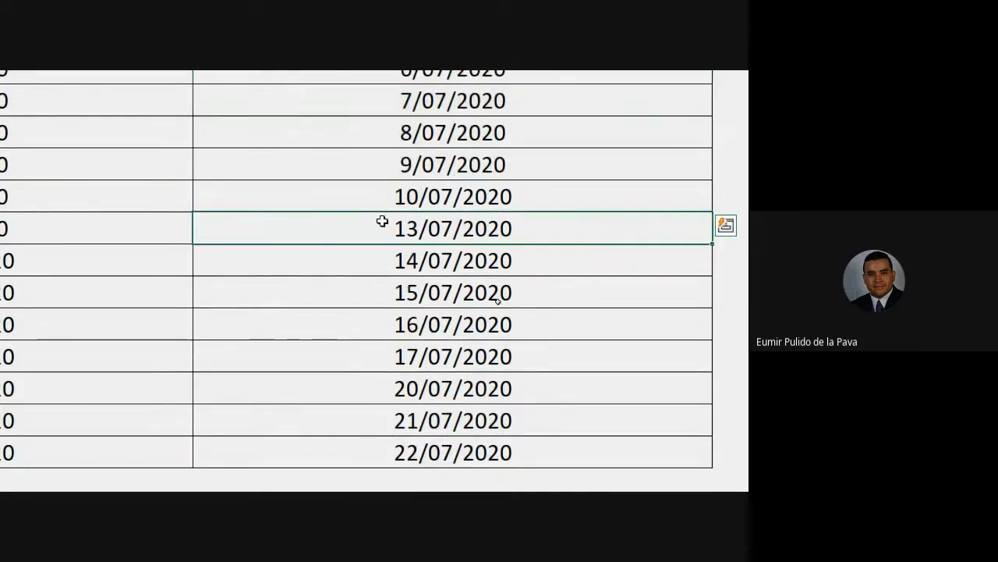
drag(382, 221, 367, 354)
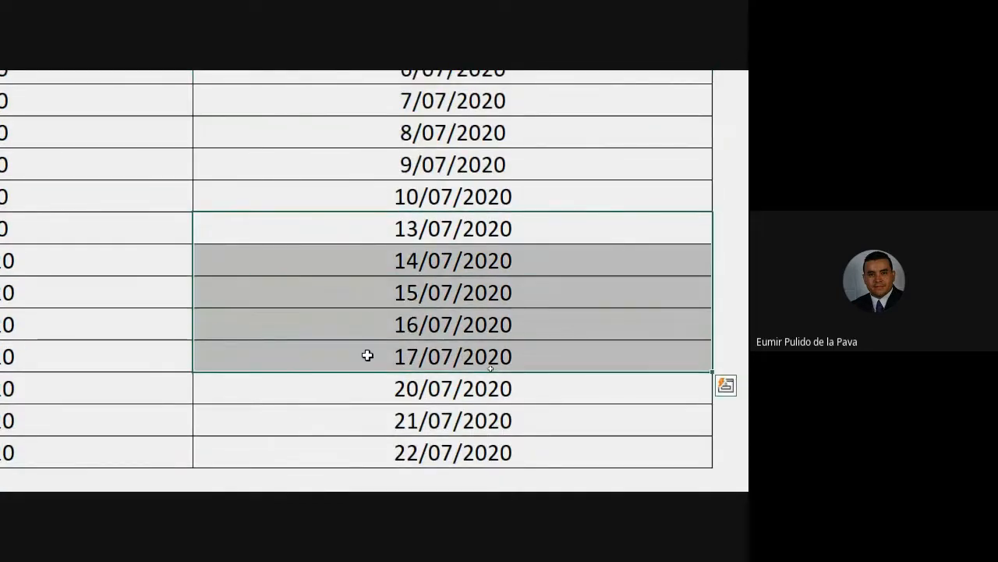
click(366, 392)
scroll(380, 327, up, 2)
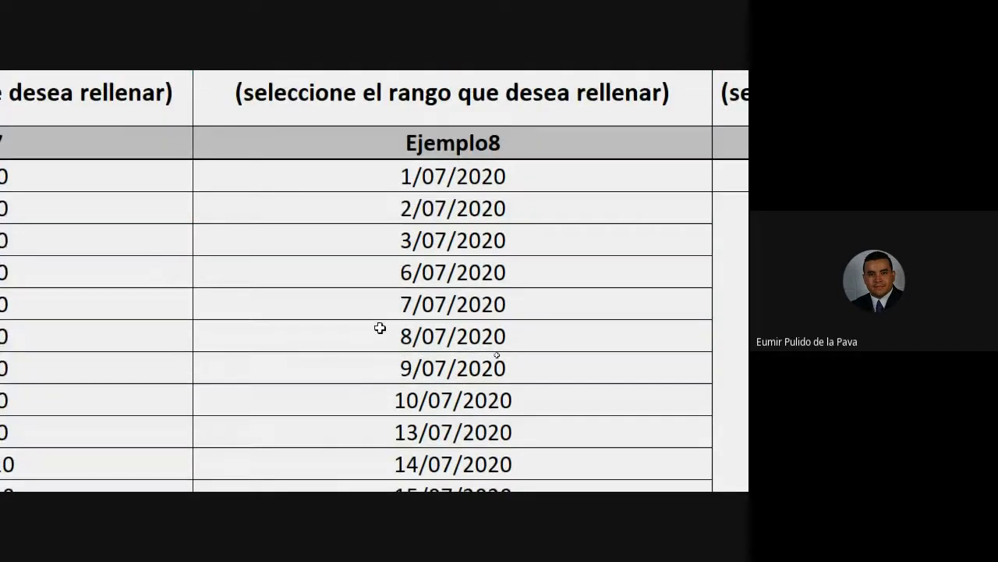
drag(382, 171, 354, 385)
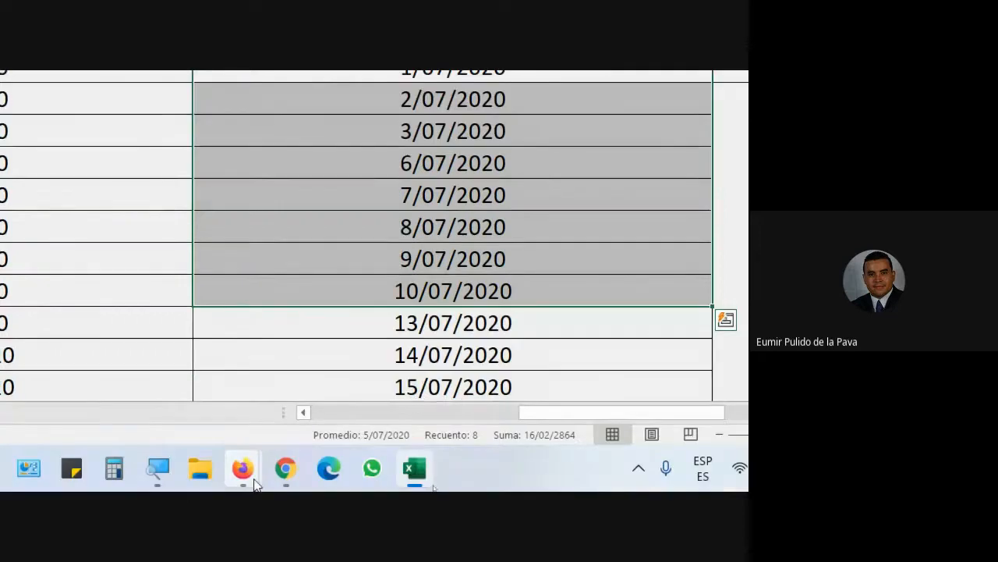
- Switch to Firefox and search the web for "calendario 2020" in a new tab
mouse_move(246, 472)
click(198, 383)
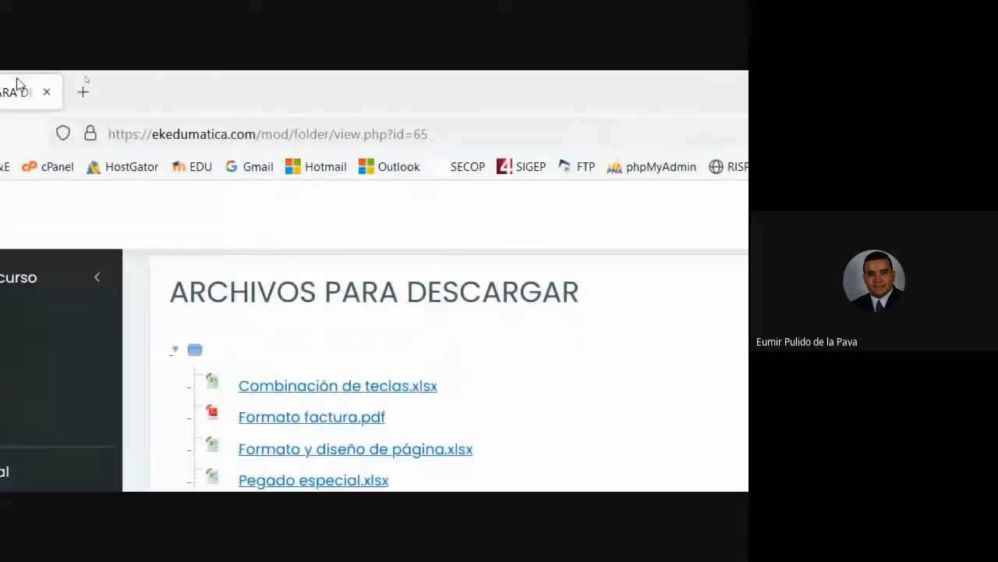
click(82, 91)
text(calendario )
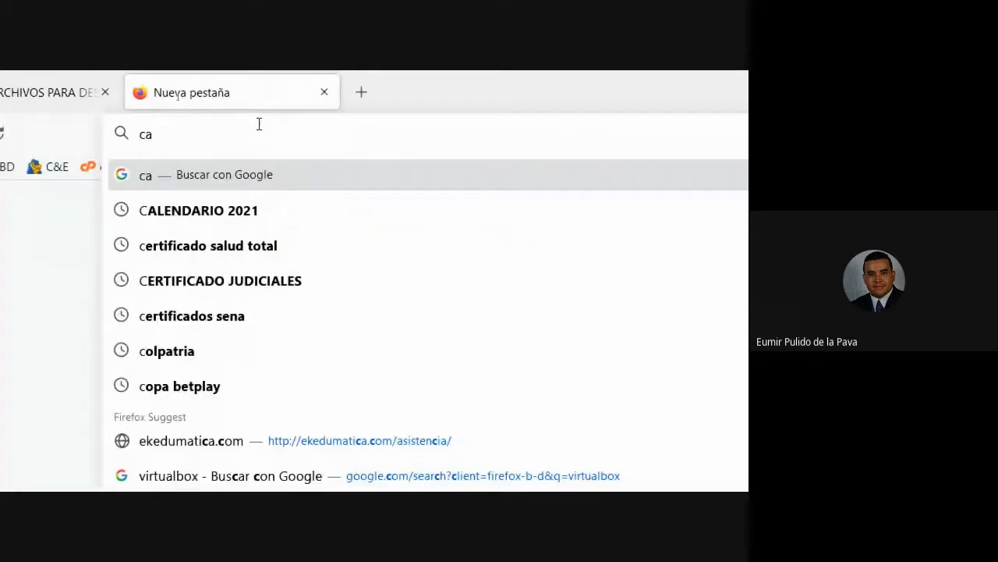
text(2020)
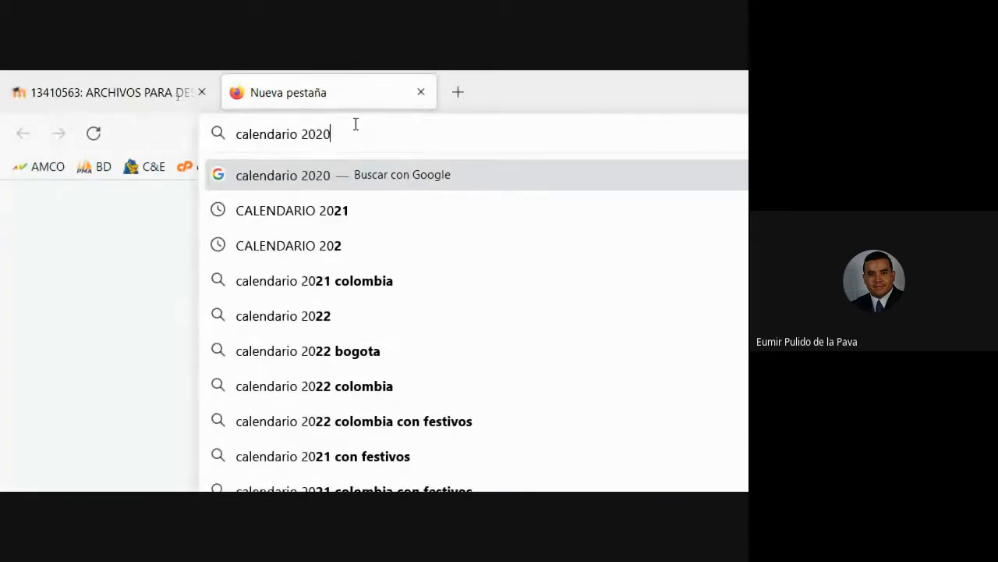
key(Return)
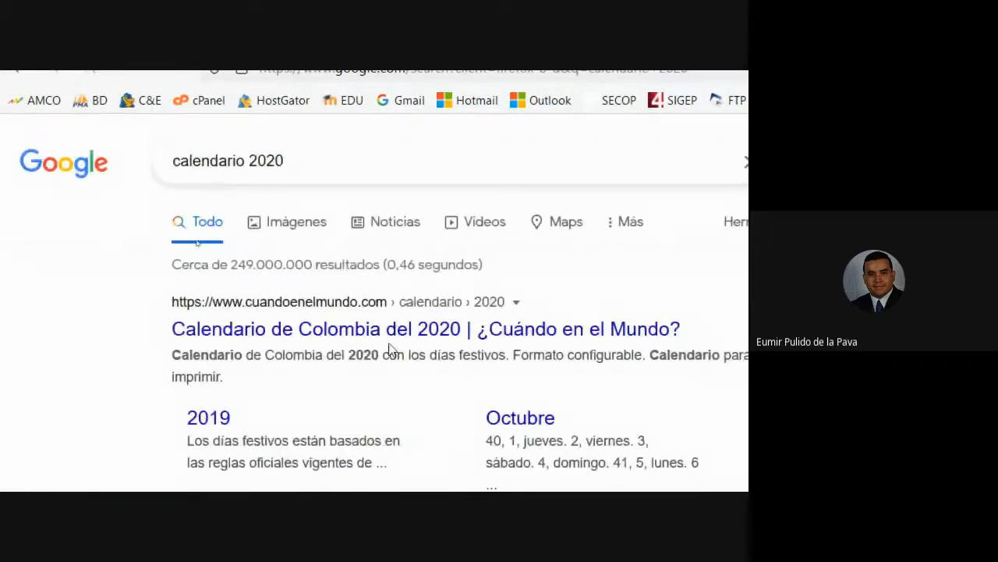
- Open the Colombia 2020 calendar on cuandoenelmundo.com from the search results and go to July (julio)
scroll(278, 372, down, 5)
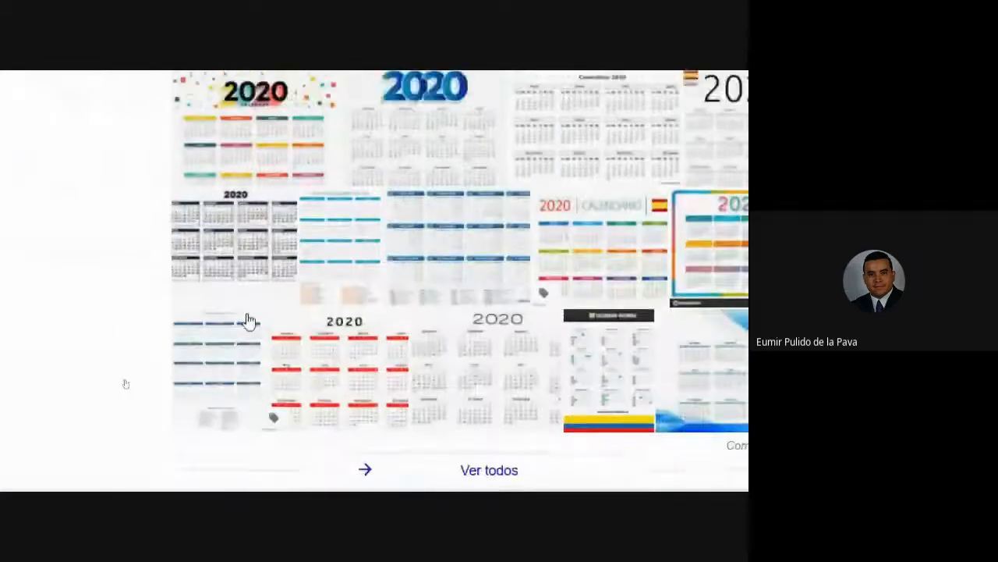
scroll(246, 320, up, 5)
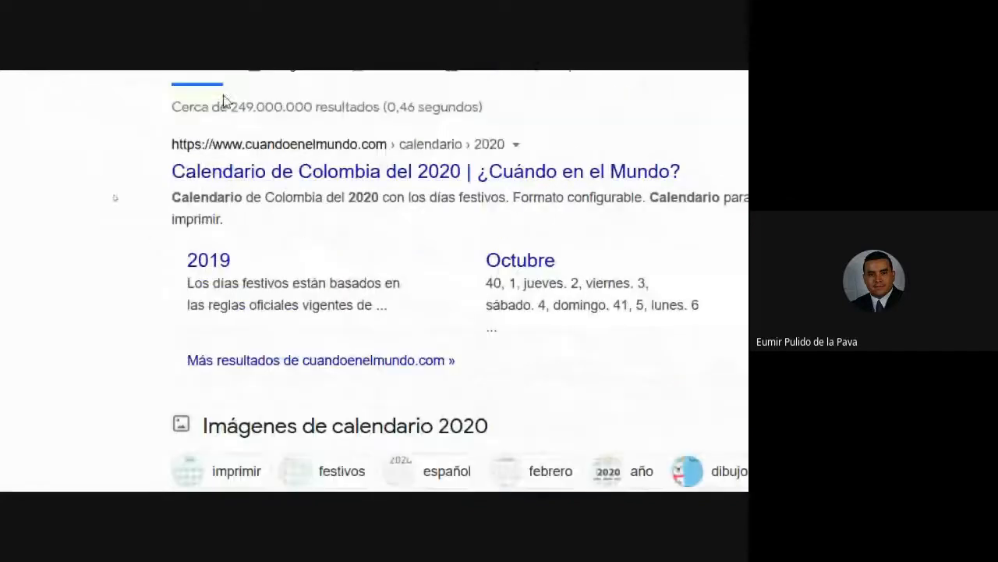
click(290, 186)
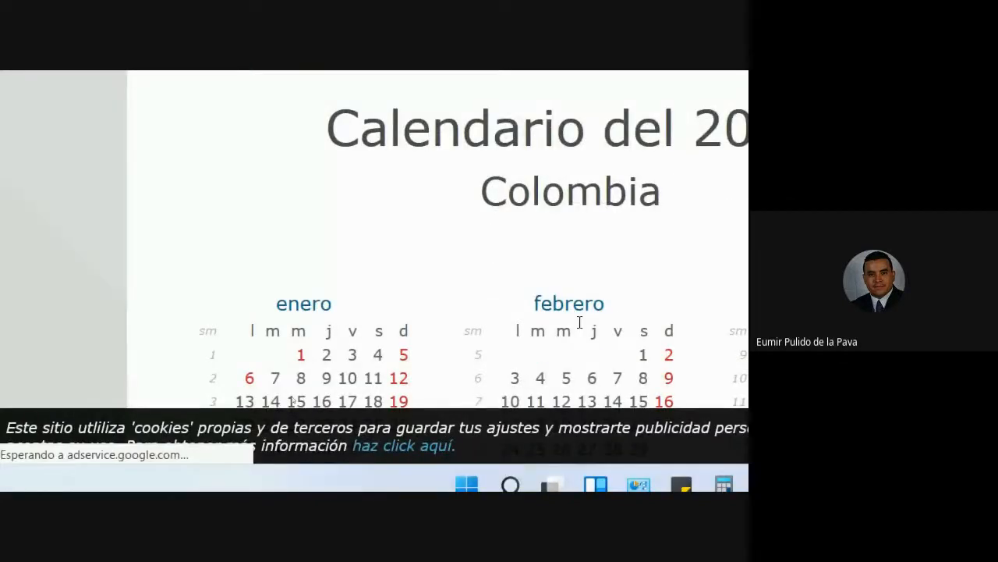
scroll(611, 306, down, 4)
scroll(690, 299, down, 5)
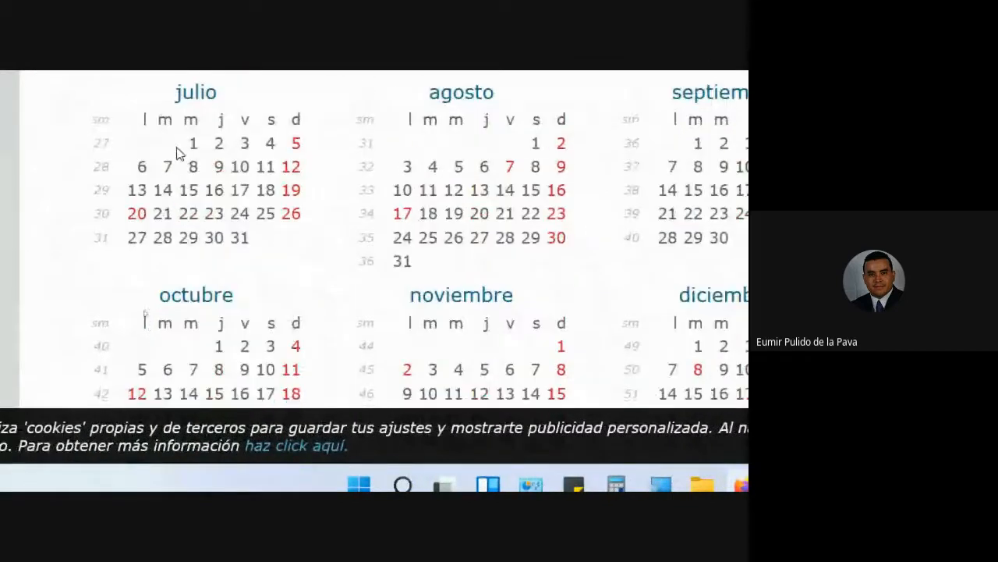
- Highlight workdays 1 to 3 and 6 and weekend days 4 and 5 in the July calendar
drag(192, 143, 248, 137)
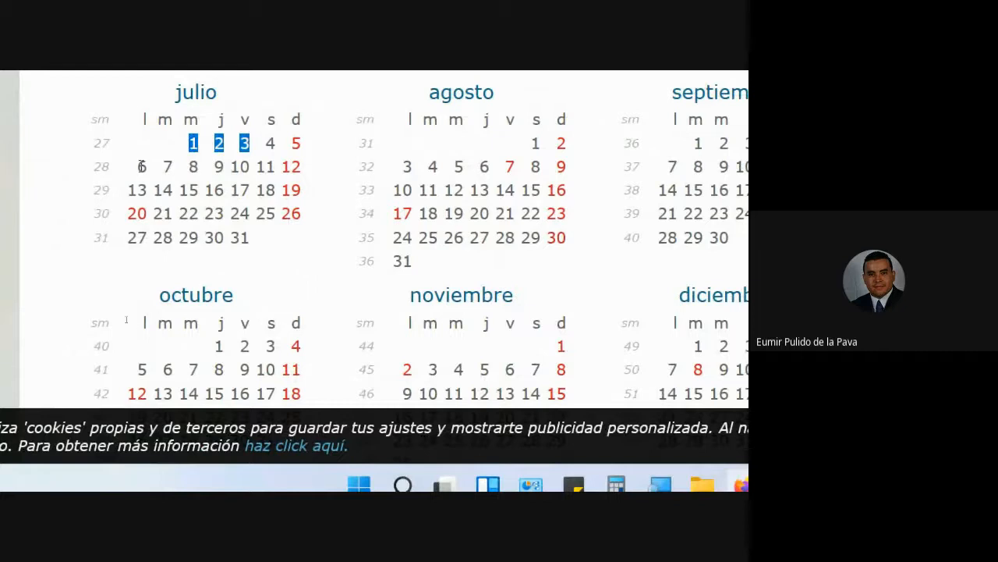
double_click(142, 166)
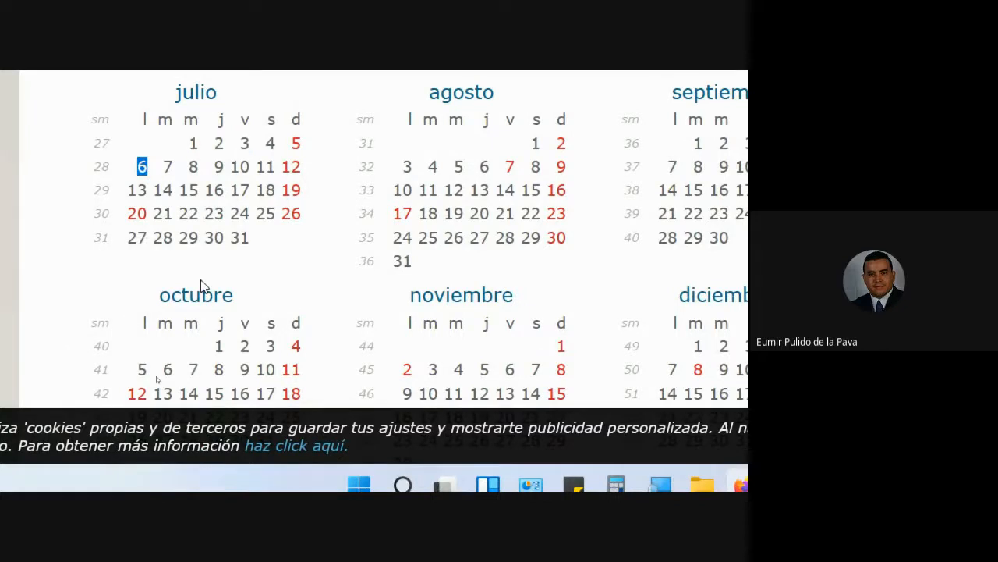
click(272, 144)
drag(270, 145, 303, 147)
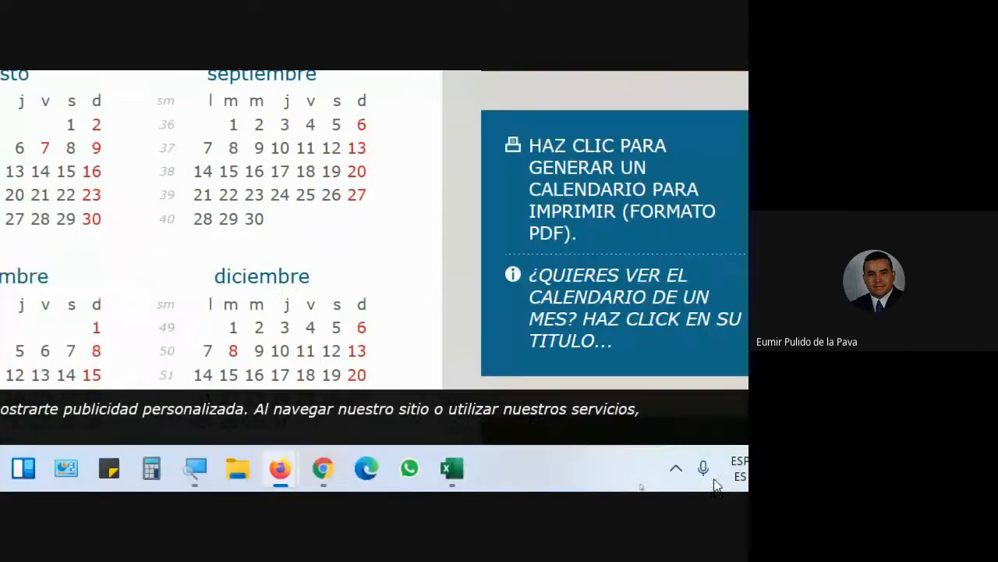
- Switch to Excel and compare the Ejemplo8 workday blocks 1/07–3/07/2020 and 6/07–10/07/2020 with the calendar
click(917, 485)
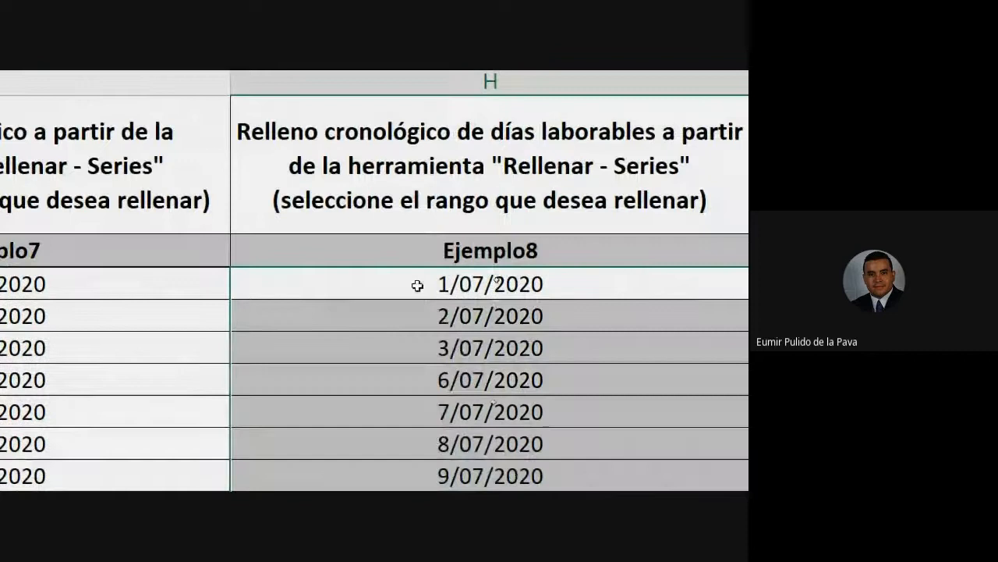
drag(419, 71, 410, 122)
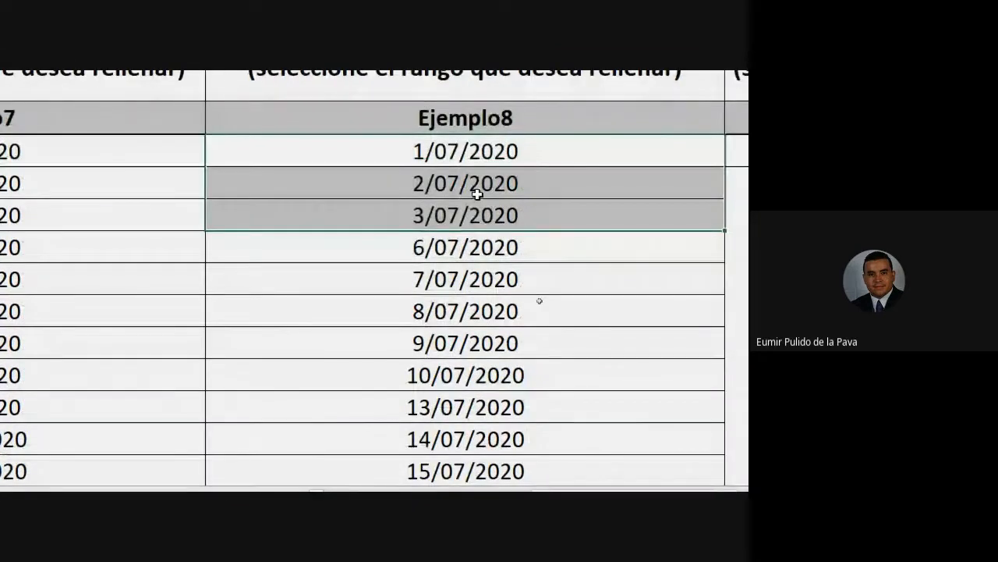
click(389, 251)
drag(389, 250, 375, 381)
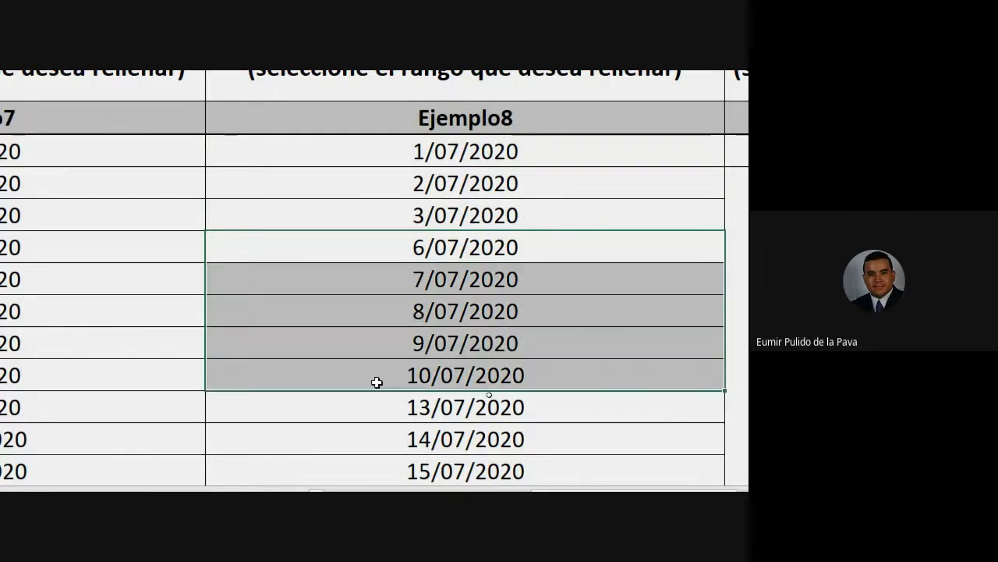
scroll(361, 341, down, 2)
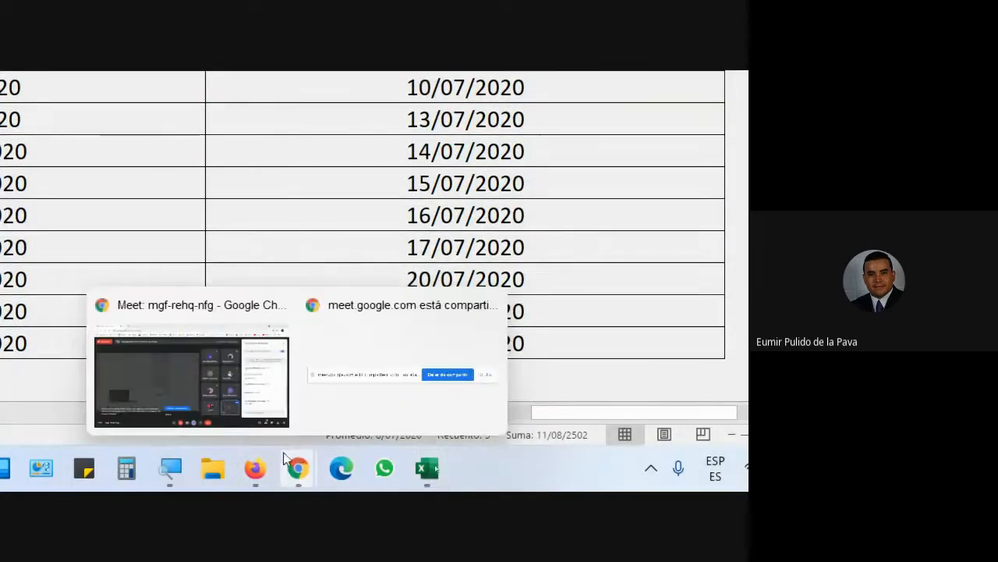
- Return to the Firefox calendar and highlight the holiday on July 20
mouse_move(262, 468)
click(208, 399)
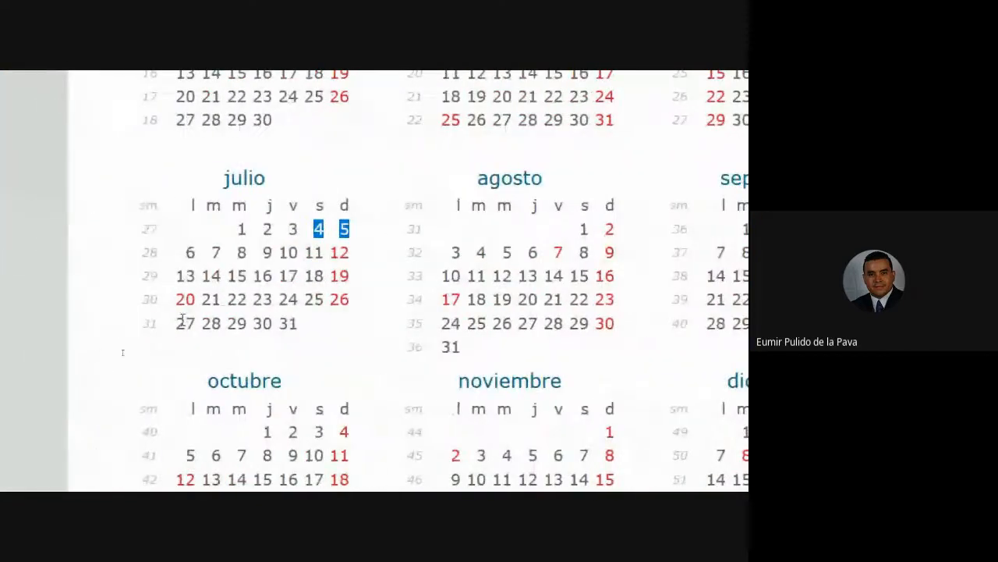
double_click(186, 299)
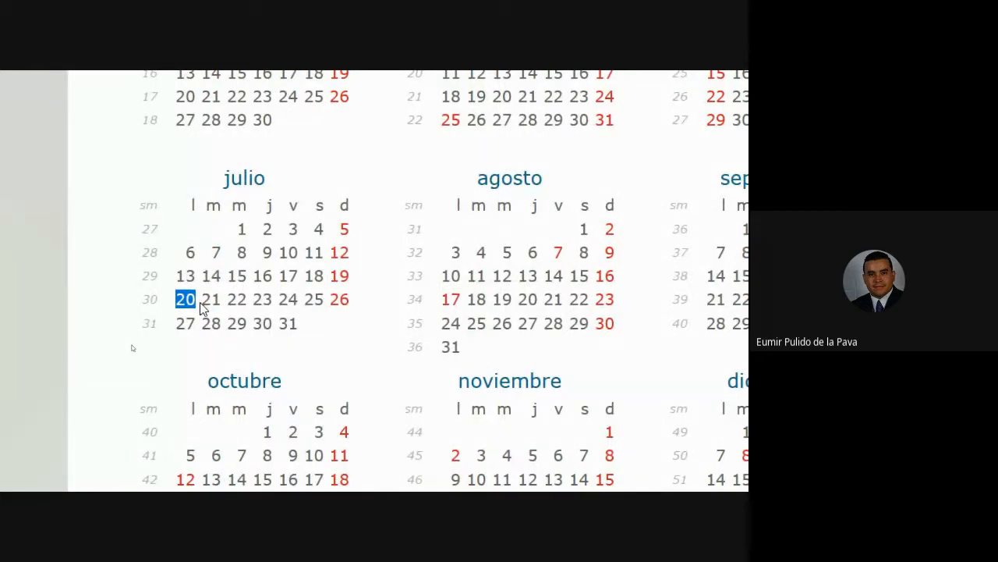
- Switch to Excel and check how the Ejemplo8 series treats the 20/07/2020 holiday, examining the dates from 17/07 to 22/07/2020
click(635, 473)
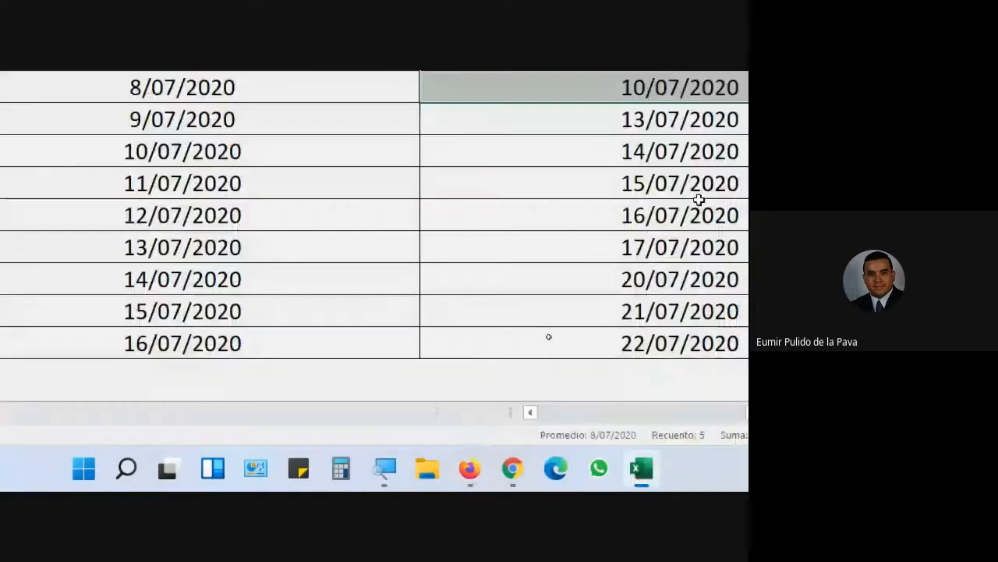
click(676, 280)
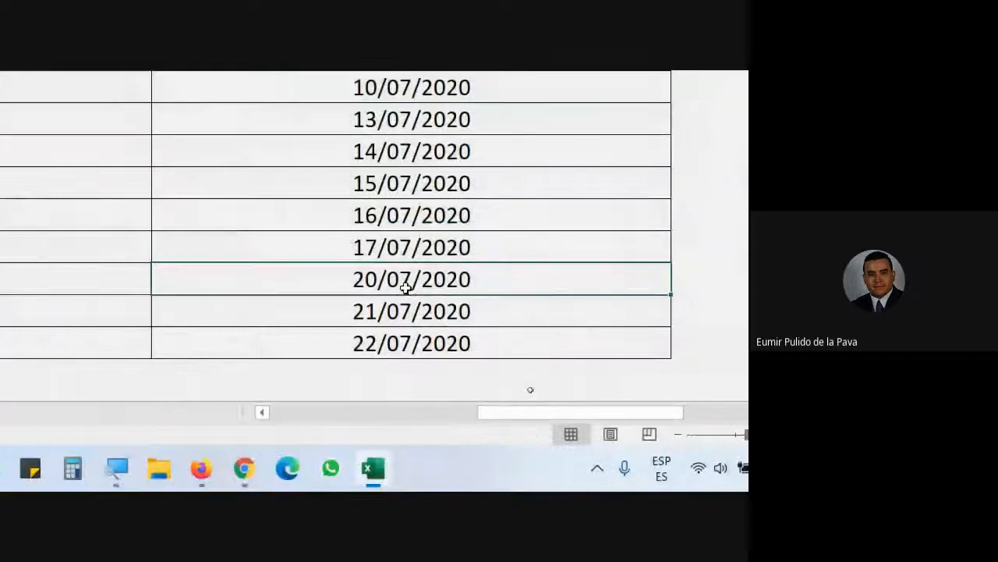
click(382, 248)
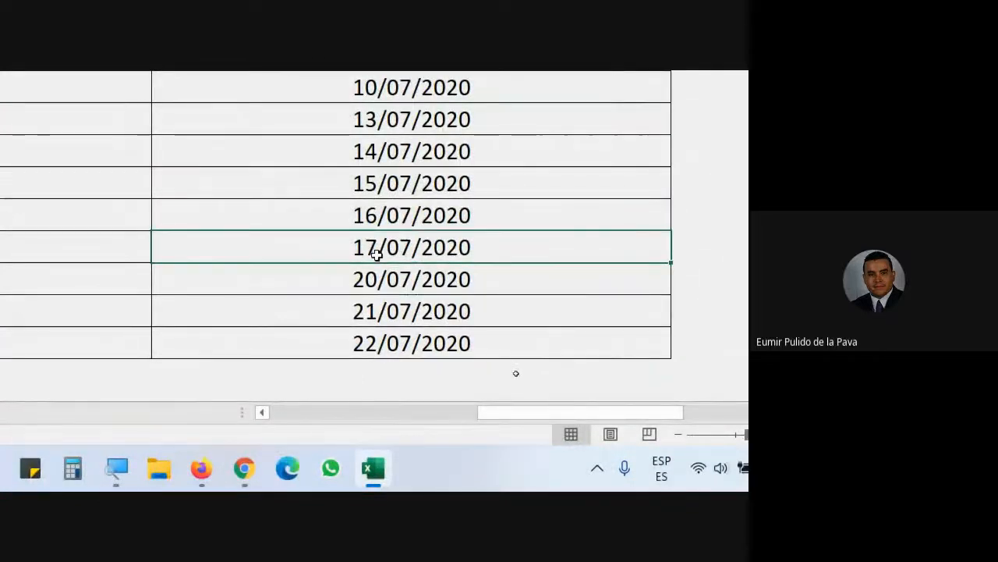
drag(364, 279, 348, 331)
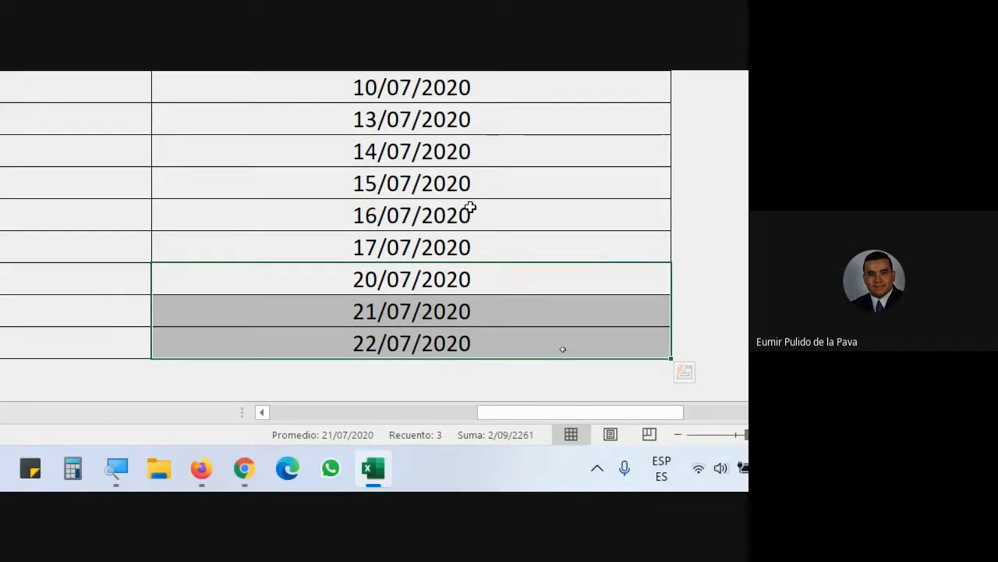
- Reduce the Windows Magnifier (Lupa) zoom from 200% to show the full screen, and minimize its window
click(353, 468)
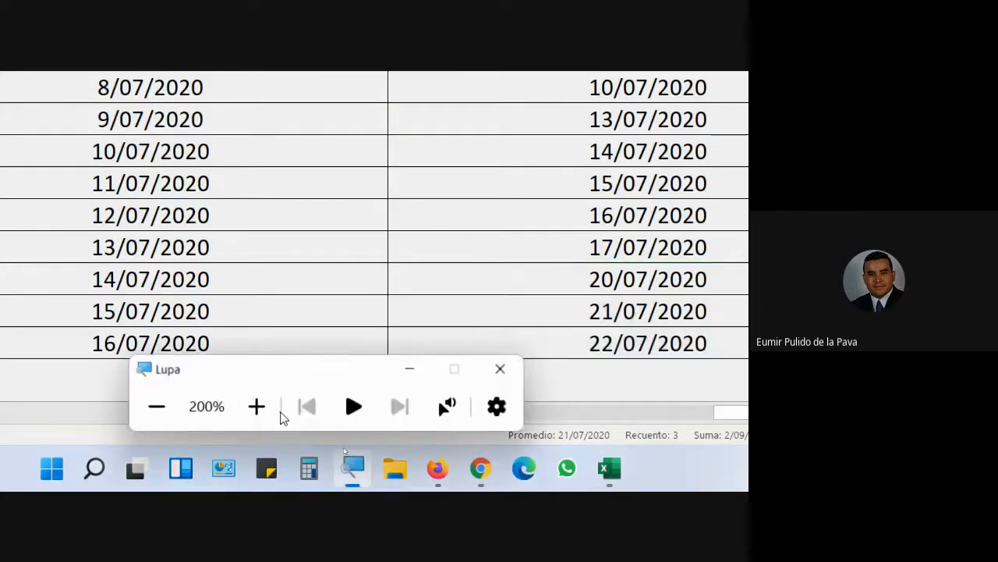
click(160, 406)
click(414, 430)
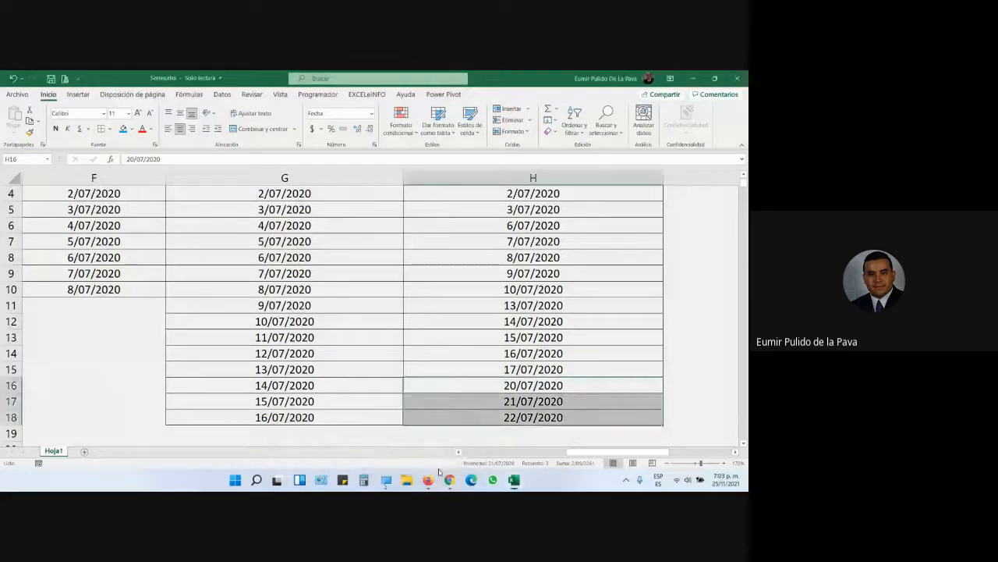
- Switch to the Google Meet call in Chrome and check its chat messages and participant list
mouse_move(449, 479)
click(390, 425)
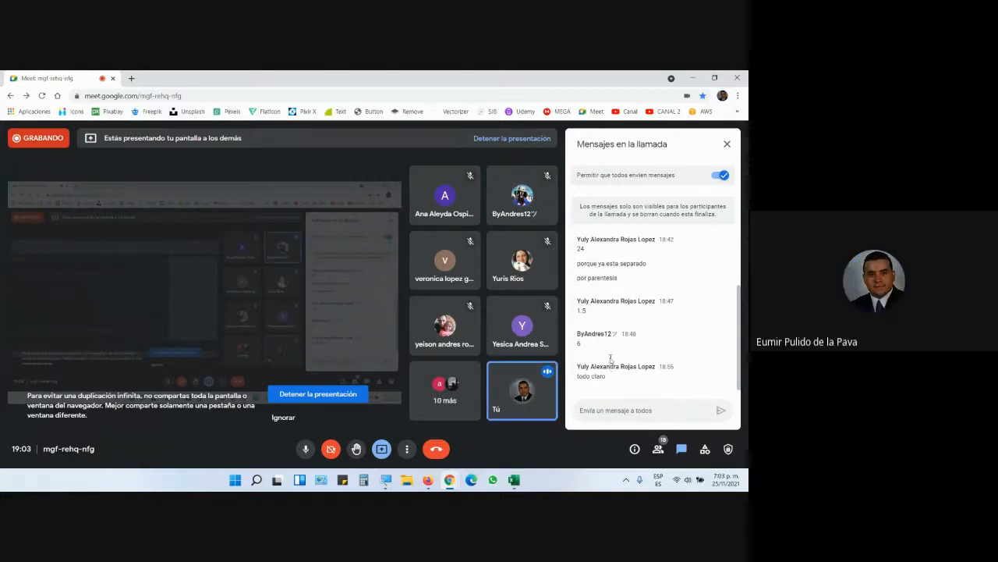
click(659, 448)
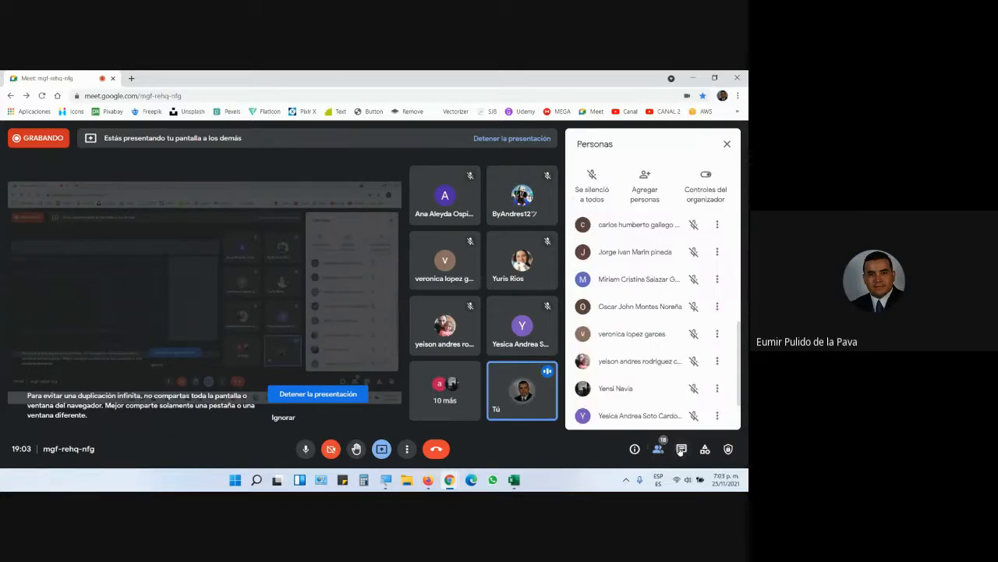
click(682, 449)
- Switch back to Excel and fill I3:I18 under Ejemplo9 with a chronological series in columns, using the Mes unit and an increment of 1
click(514, 480)
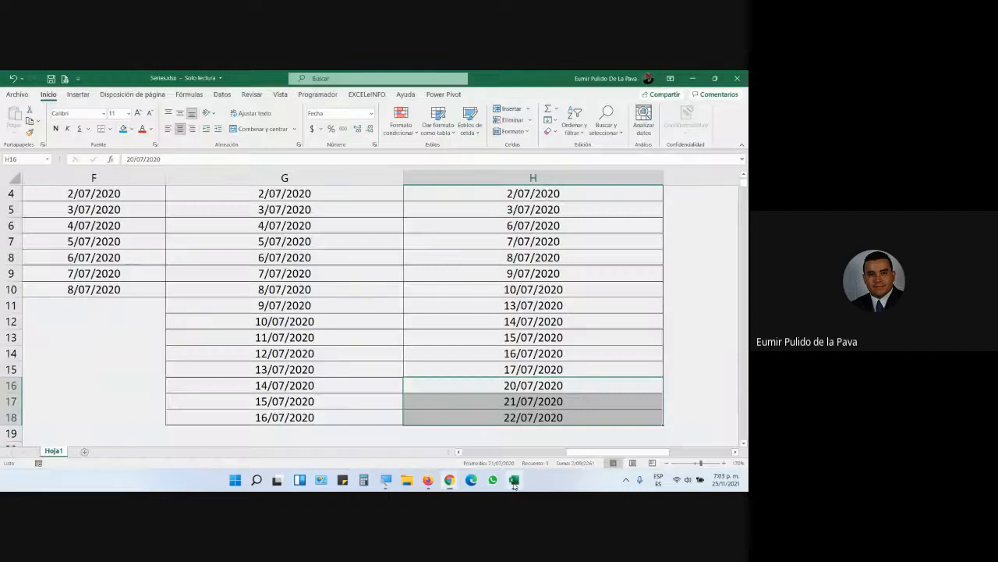
scroll(669, 432, right, 3)
scroll(301, 375, up, 1)
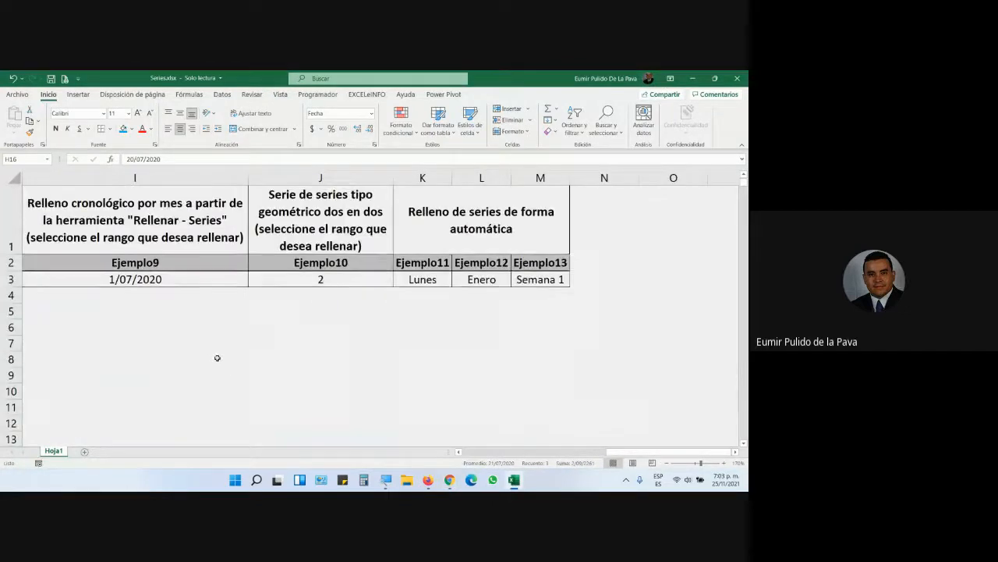
click(459, 452)
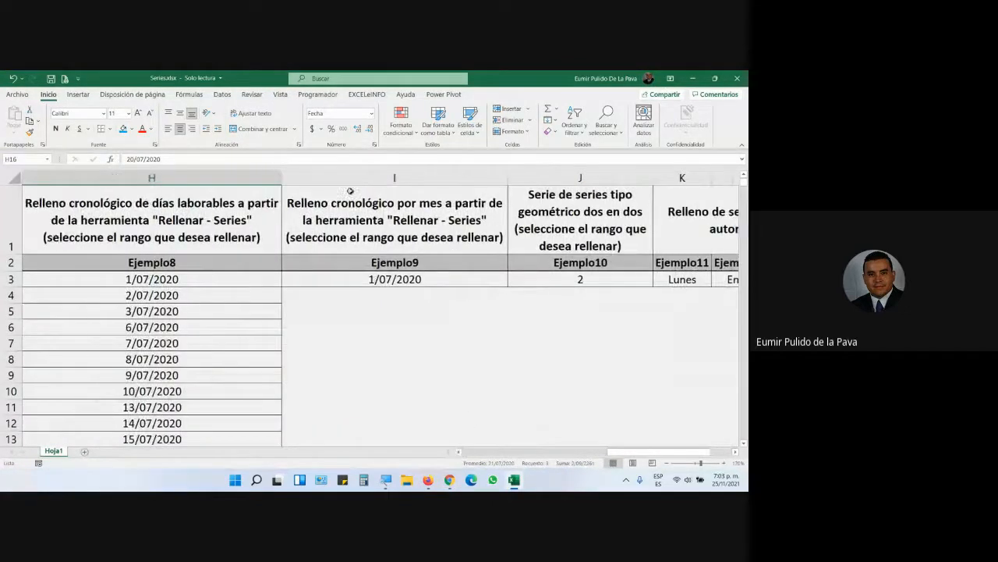
click(364, 176)
click(381, 206)
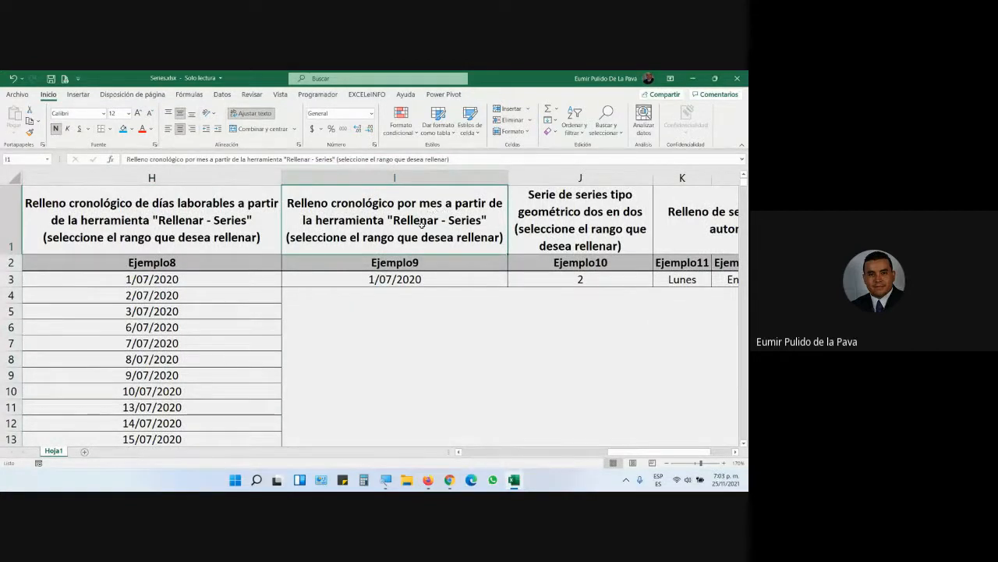
drag(424, 278, 432, 383)
scroll(463, 289, up, 2)
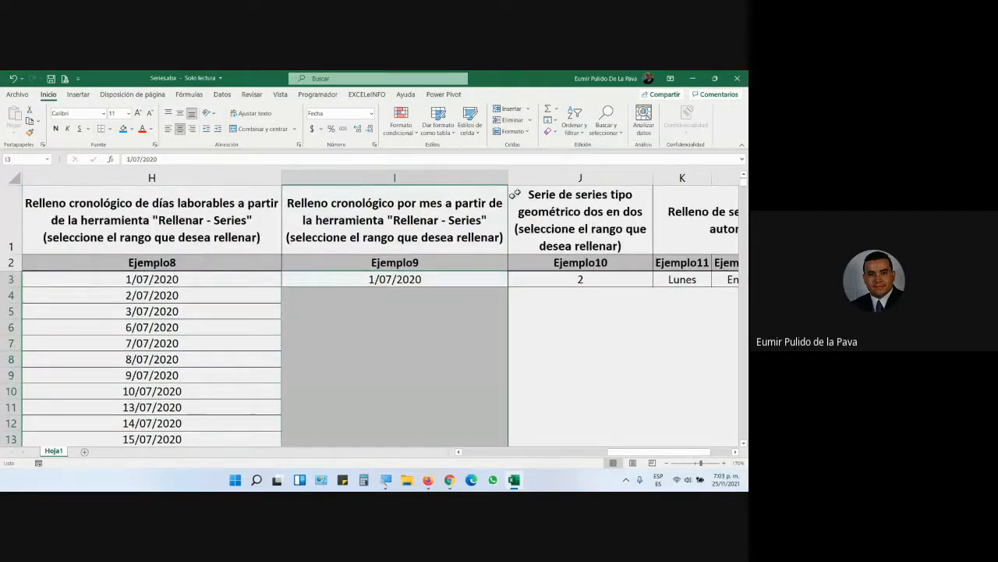
click(549, 120)
click(563, 204)
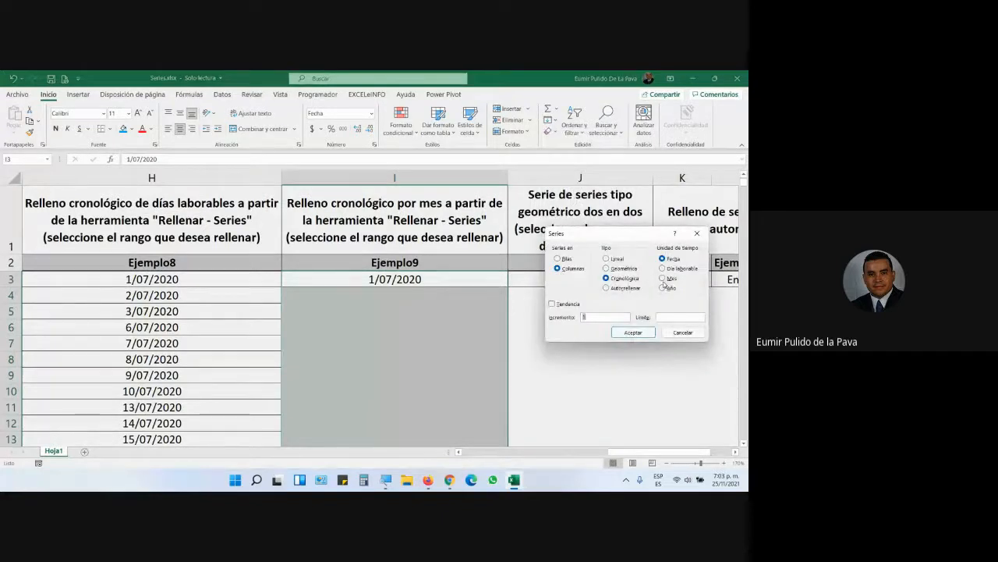
click(663, 281)
click(627, 331)
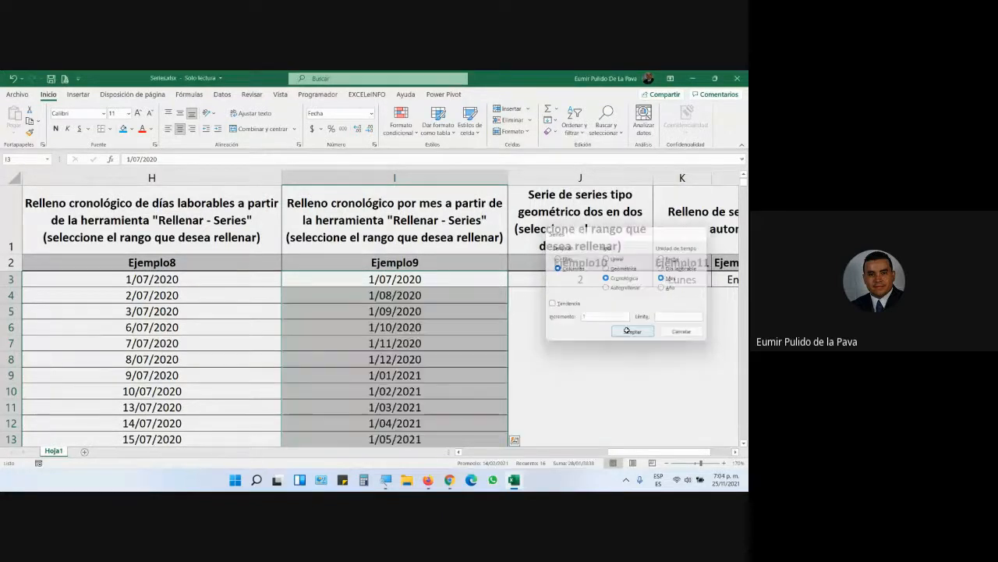
- Examine the Ejemplo9 dates in column I one by one, checking the month progression and the change of year
scroll(400, 281, down, 1)
scroll(401, 281, up, 1)
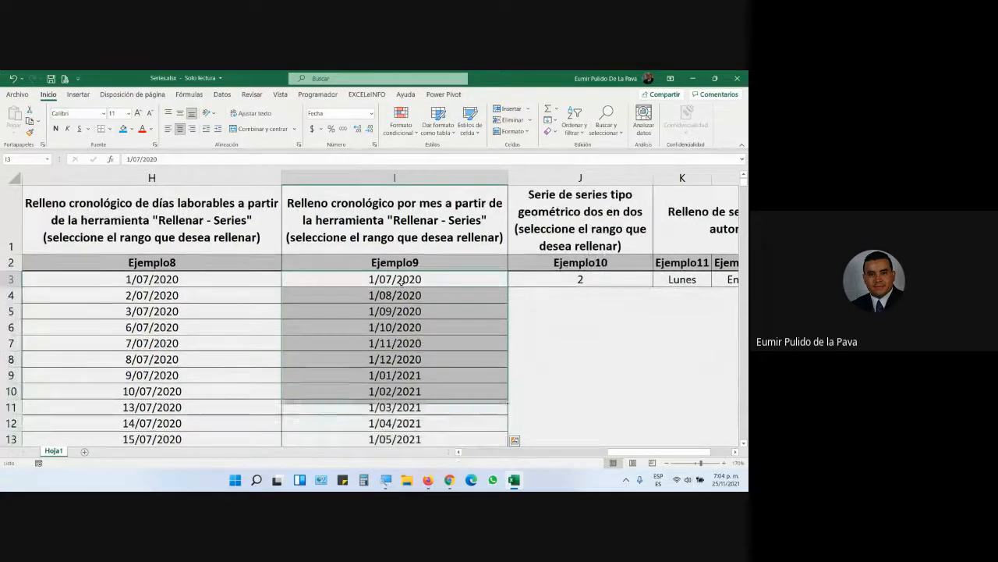
click(399, 281)
click(399, 295)
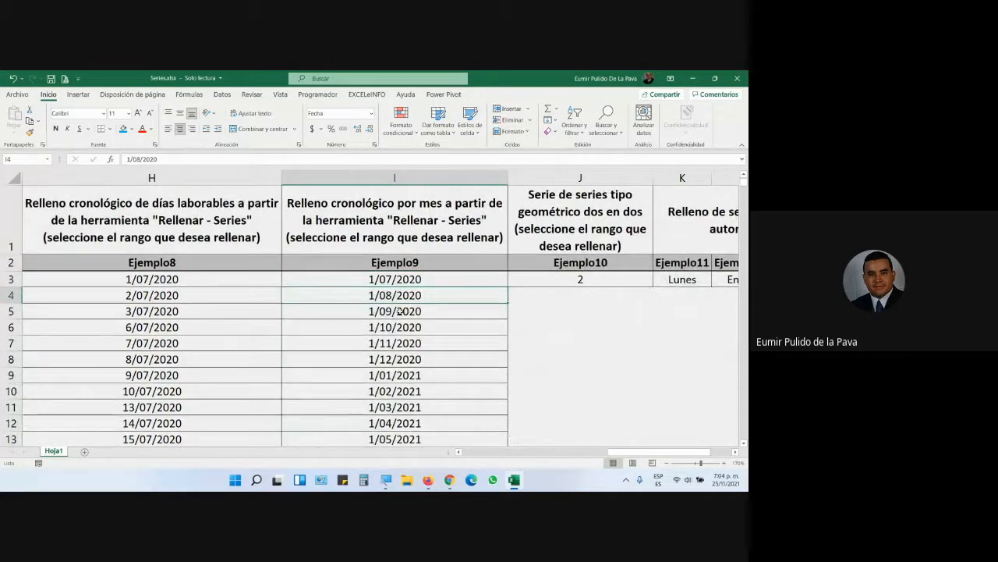
click(399, 311)
click(397, 328)
click(397, 343)
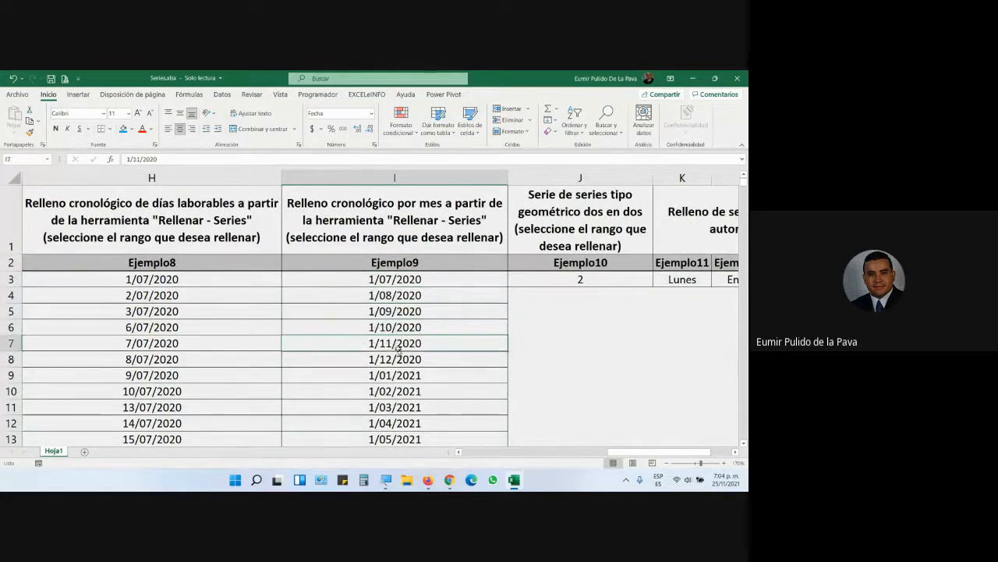
click(394, 357)
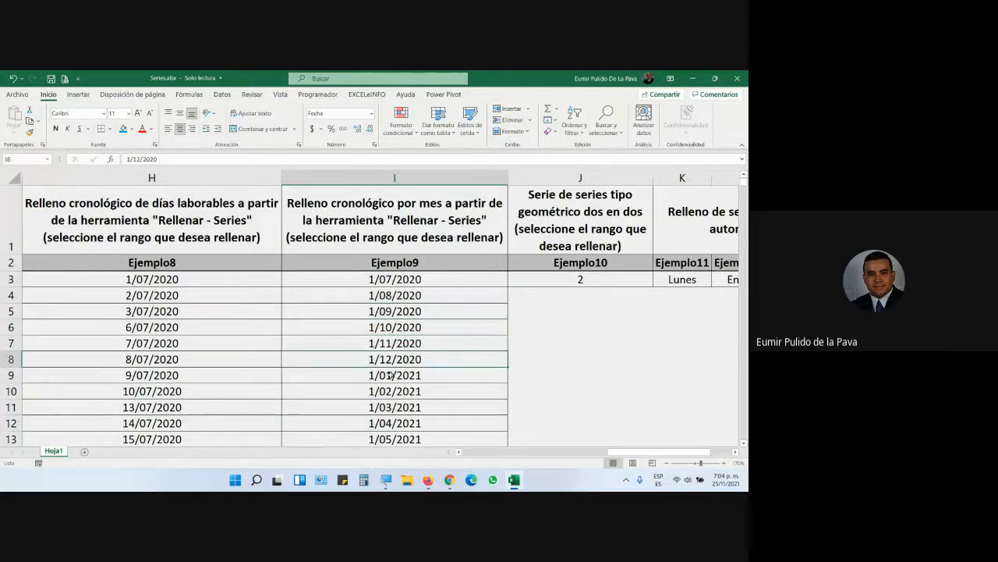
click(390, 376)
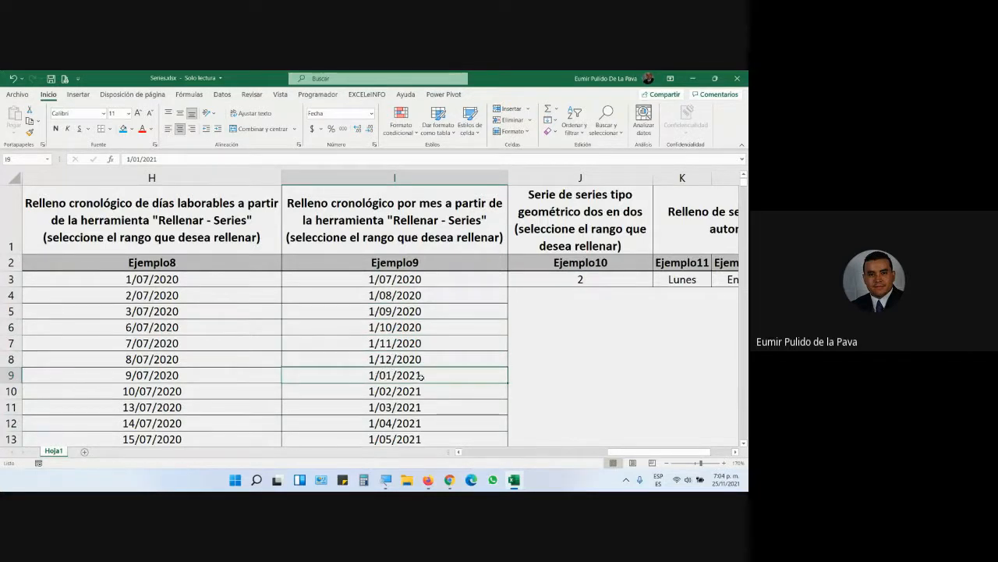
scroll(452, 390, down, 2)
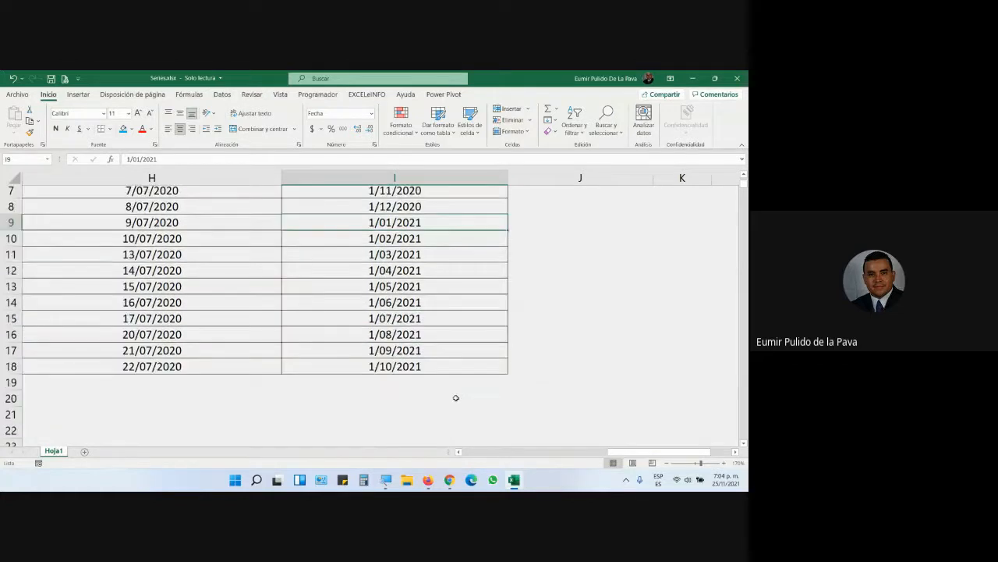
scroll(456, 398, up, 2)
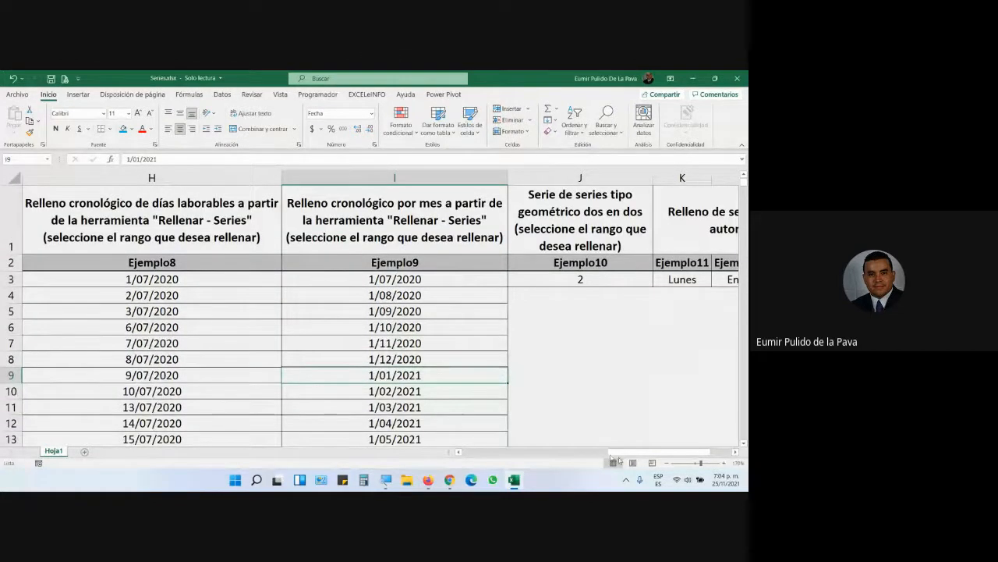
- Set up a Series fill for J3:J13 under Ejemplo10, in columns, with the Geométrica type and an increment of 2
scroll(686, 453, right, 2)
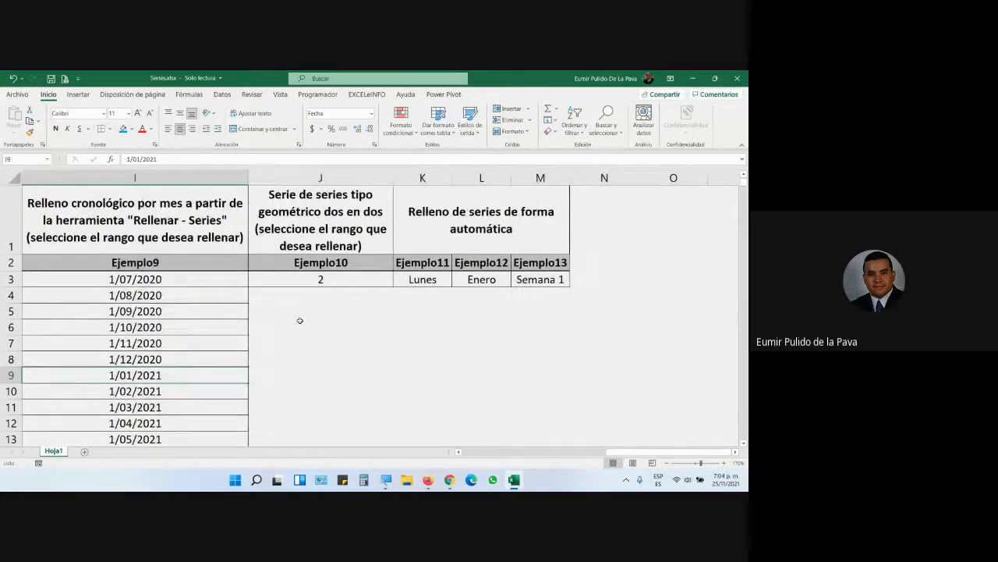
click(301, 213)
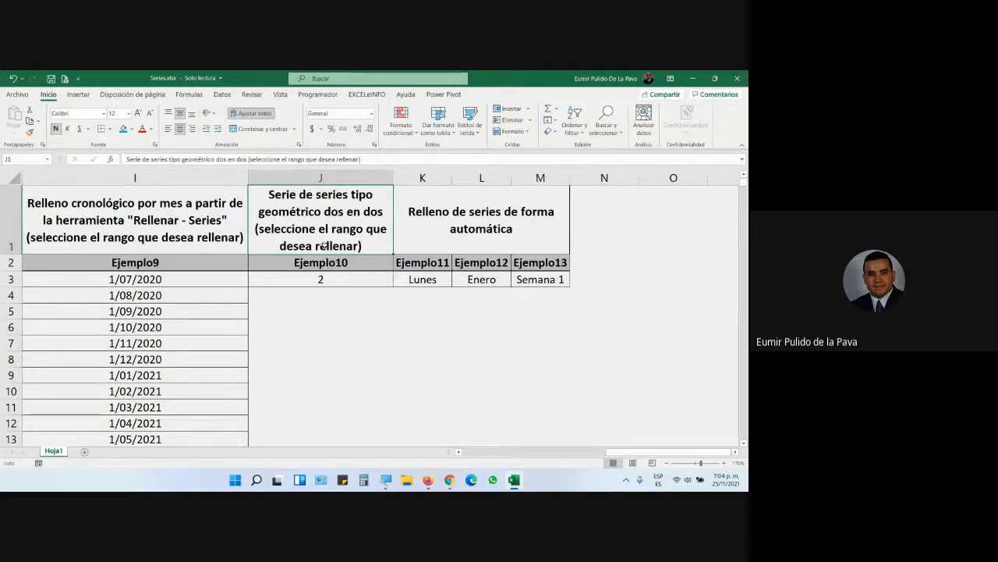
drag(331, 278, 325, 439)
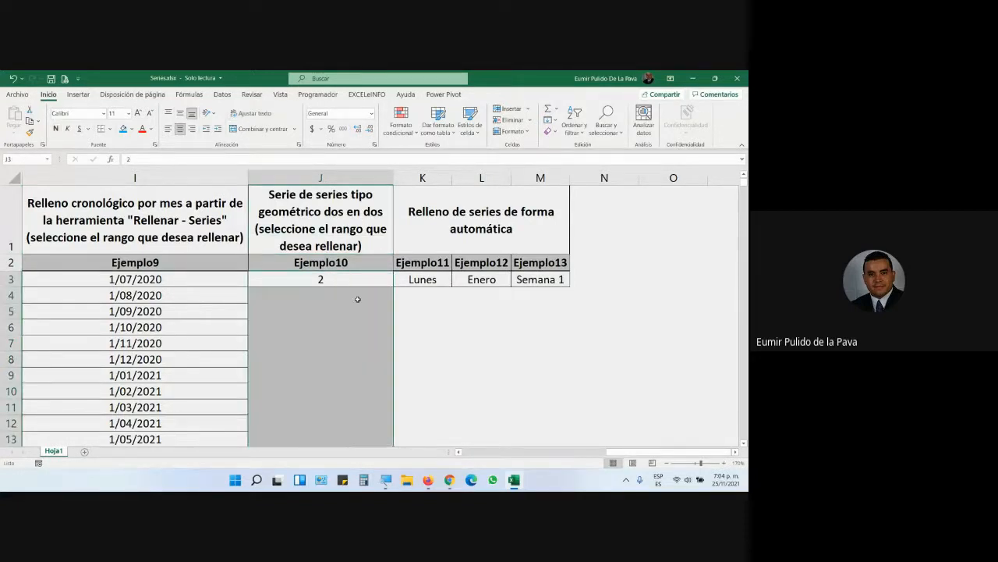
click(549, 133)
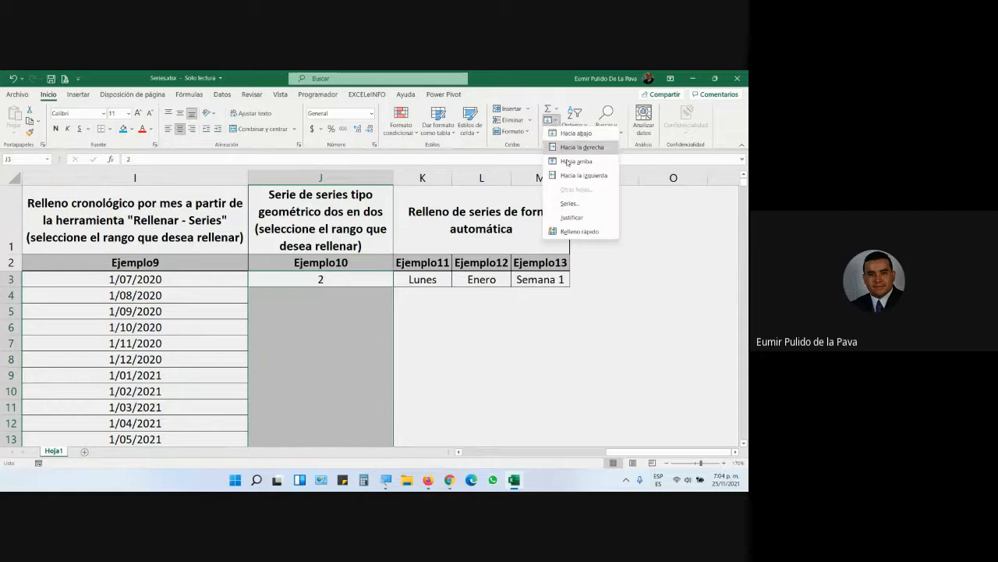
click(564, 205)
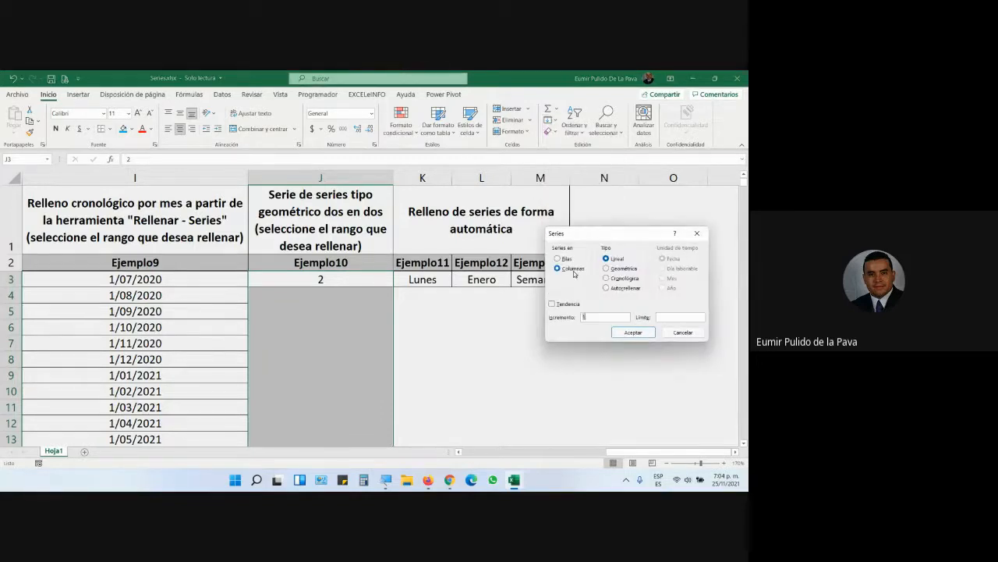
click(619, 269)
drag(601, 319, 575, 319)
- Switch to the Google Meet call in Chrome and check its chat messages
mouse_move(449, 480)
click(452, 401)
click(477, 194)
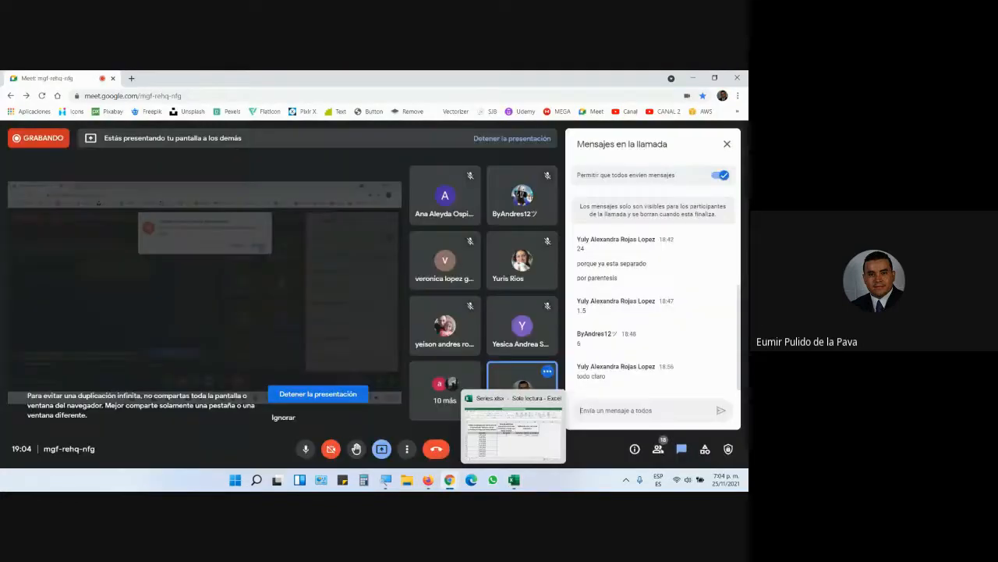
- Switch back to Excel, apply the geometric series to J3:J13 and review its first values
click(514, 480)
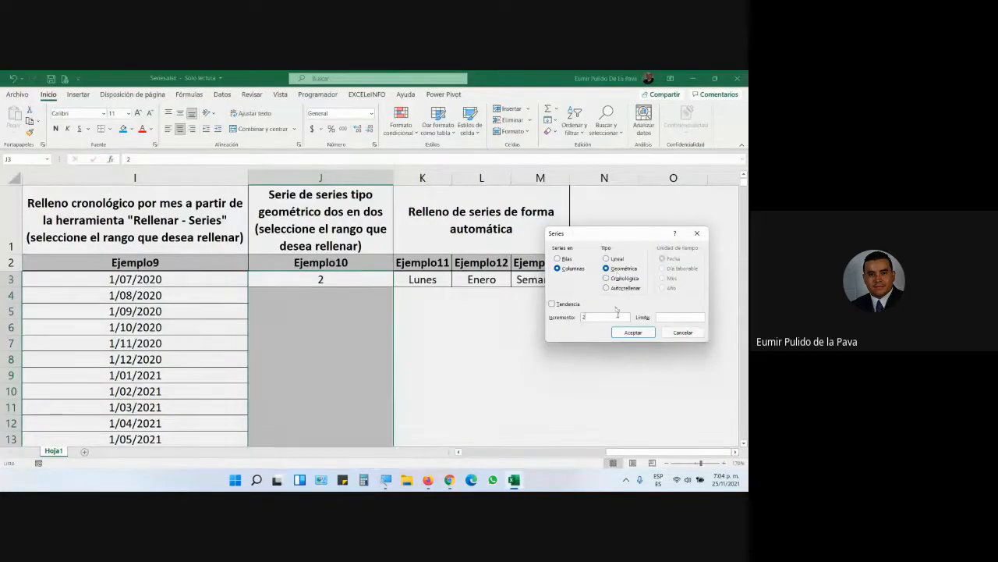
click(632, 333)
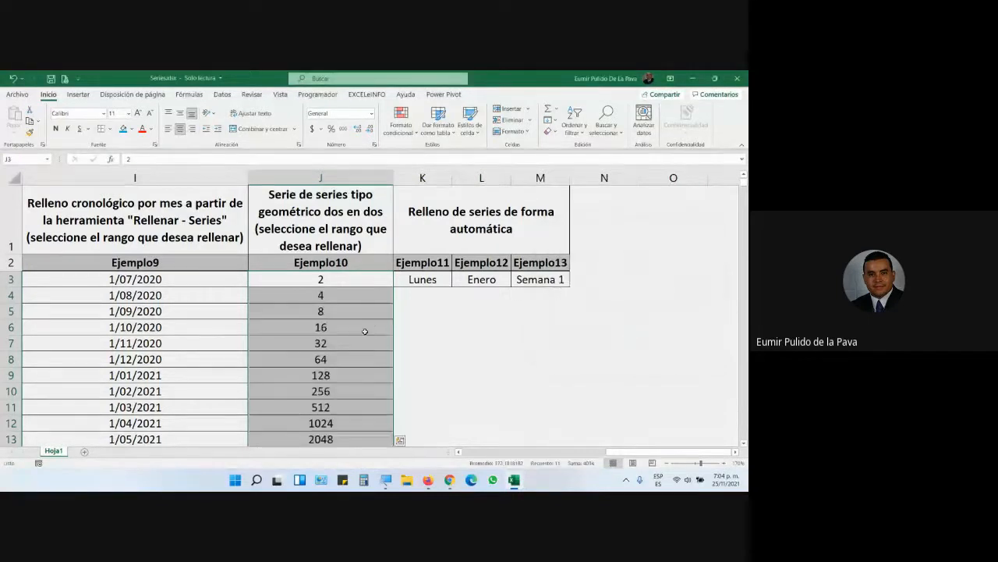
scroll(365, 331, down, 1)
scroll(364, 332, up, 1)
click(324, 285)
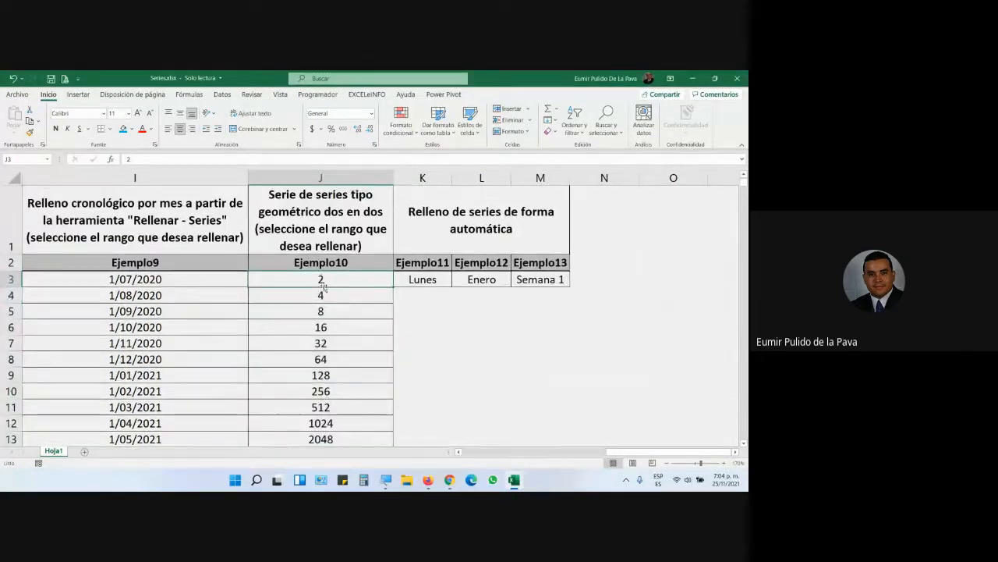
click(325, 297)
click(327, 312)
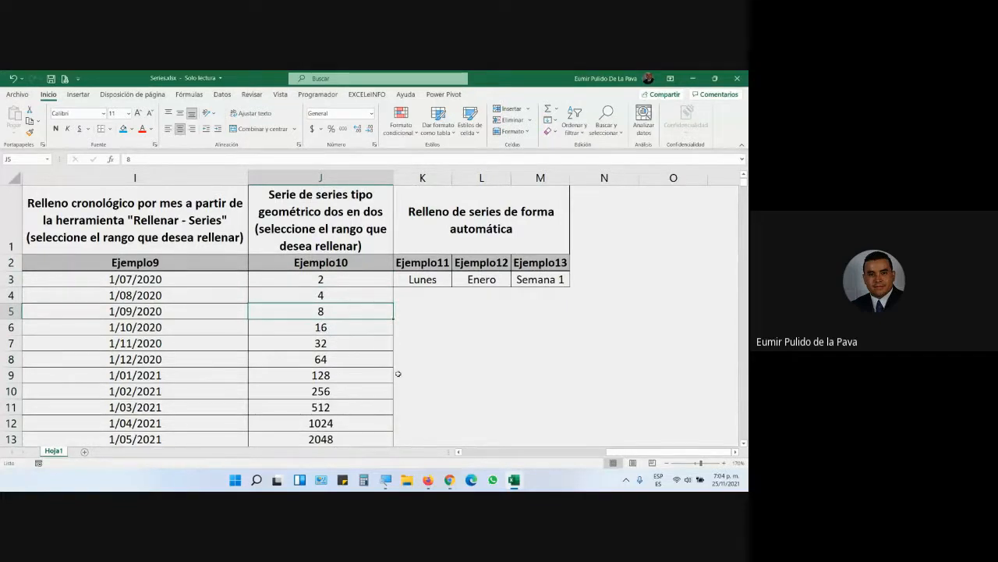
click(319, 178)
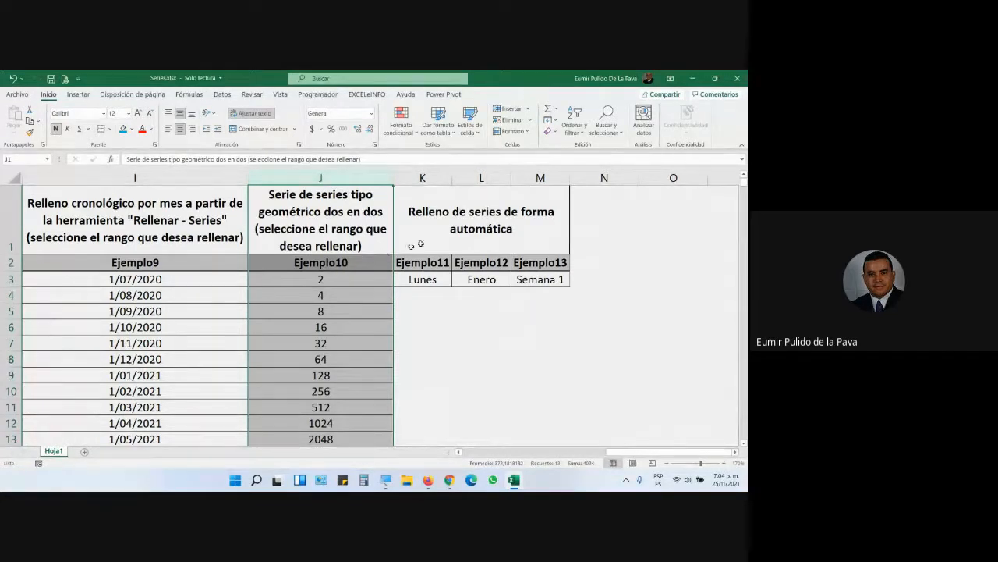
- Autofill the weekdays in K3:K11 under Ejemplo11, starting from Lunes
click(469, 215)
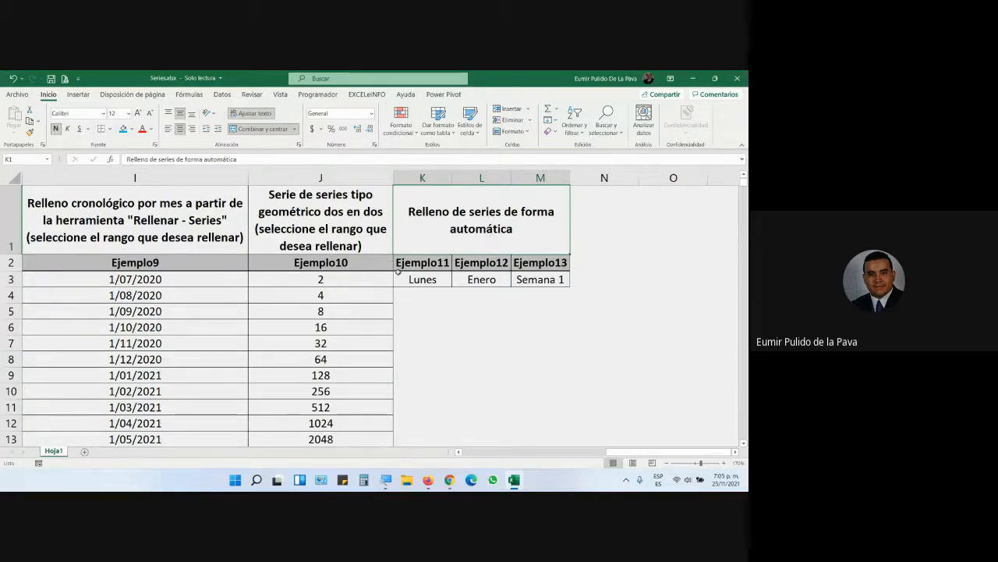
click(434, 283)
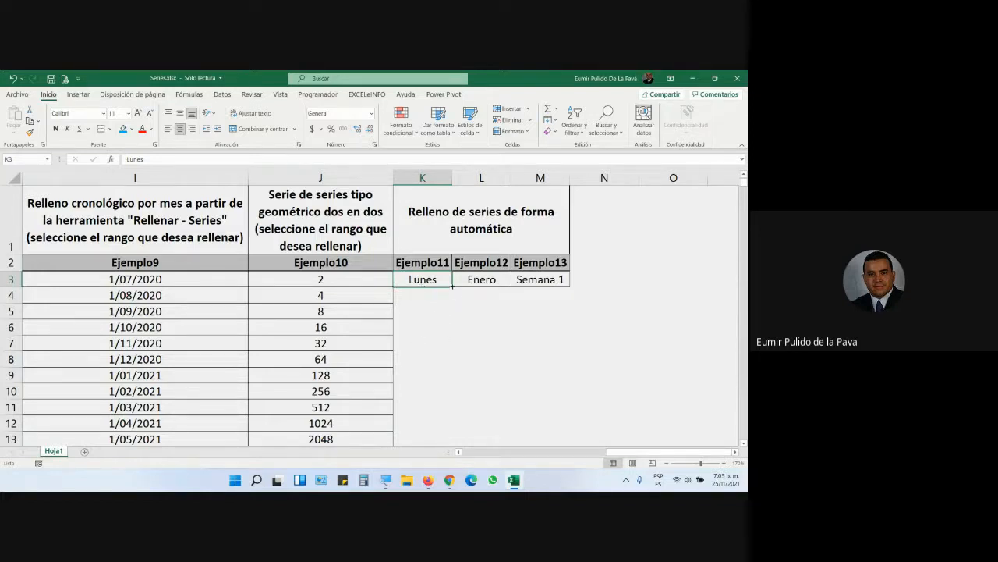
drag(453, 287, 452, 413)
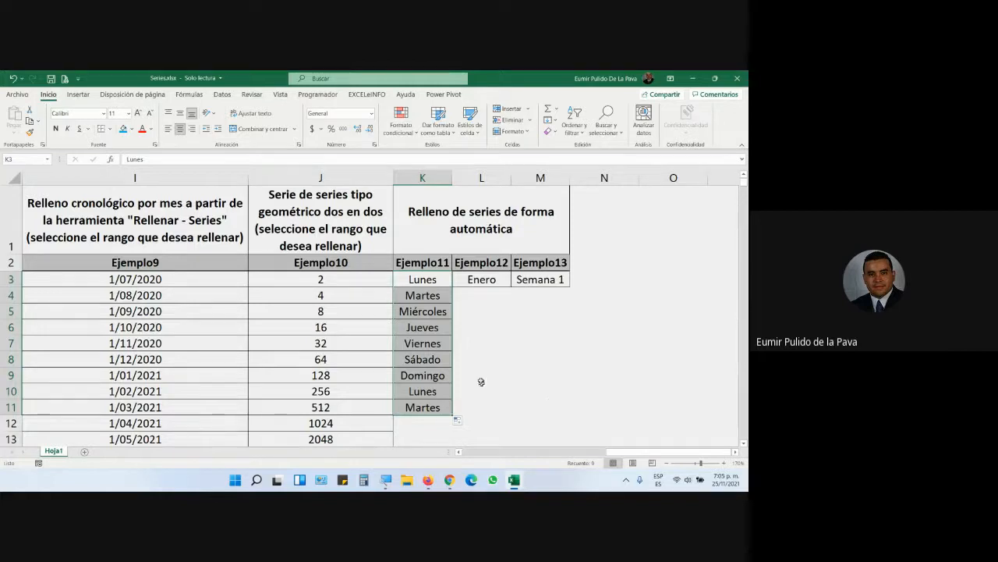
- Change K3 to jueves and autofill the weekdays from it down to K11
click(435, 286)
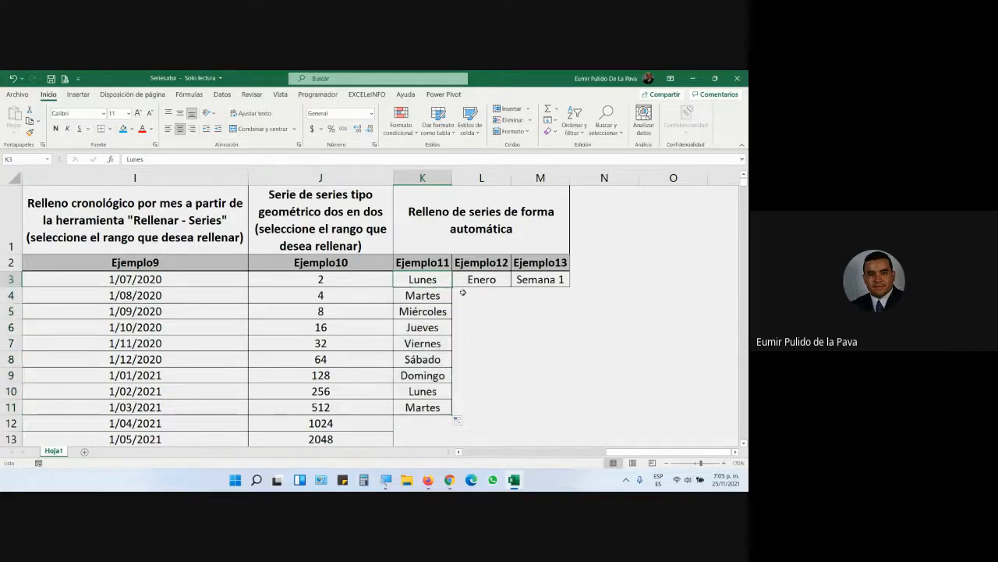
text(jueves)
key(Return)
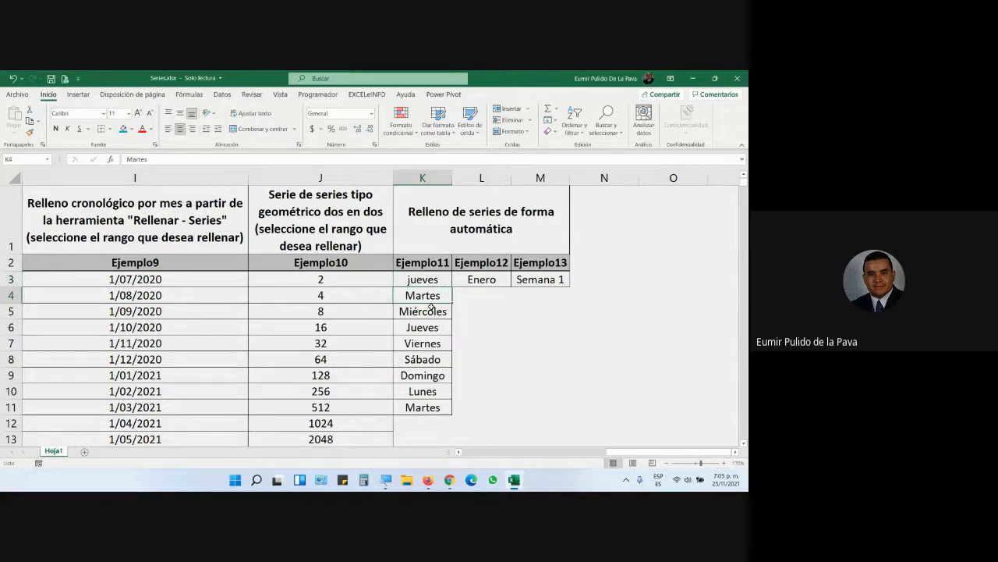
click(437, 283)
drag(450, 288, 438, 407)
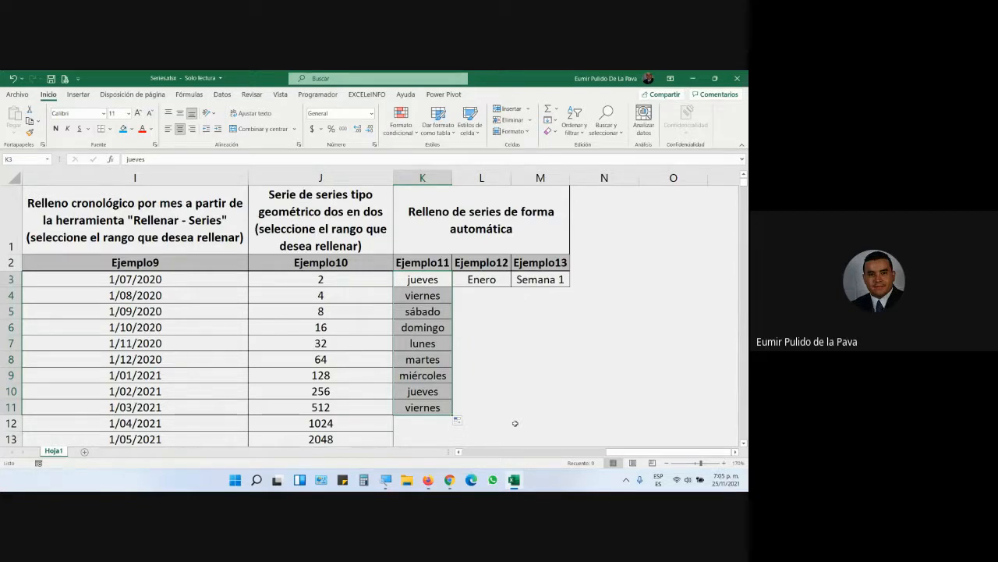
- Autofill the month names in L3:L17 under Ejemplo12, starting from Enero
click(493, 280)
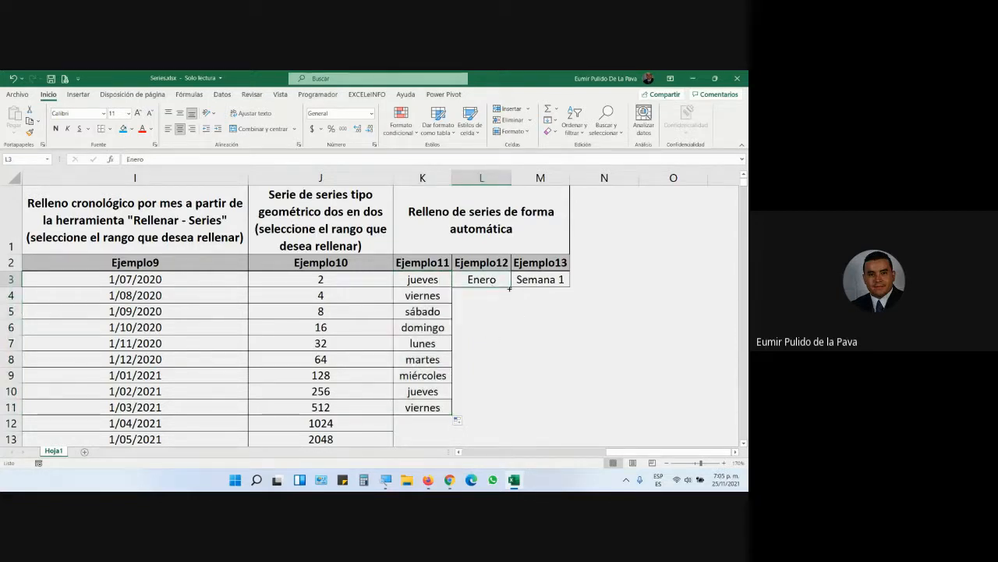
drag(509, 288, 512, 376)
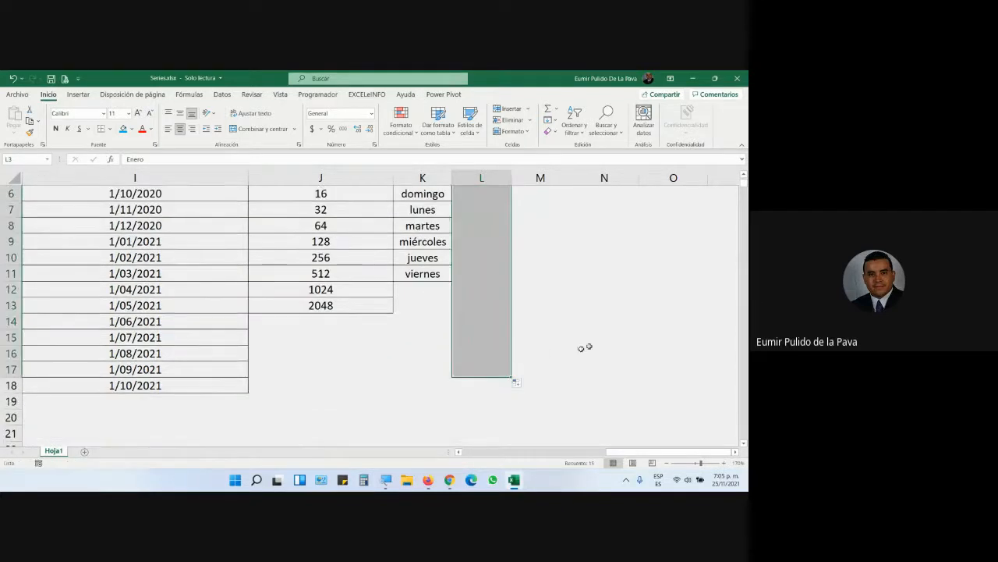
scroll(582, 325, up, 2)
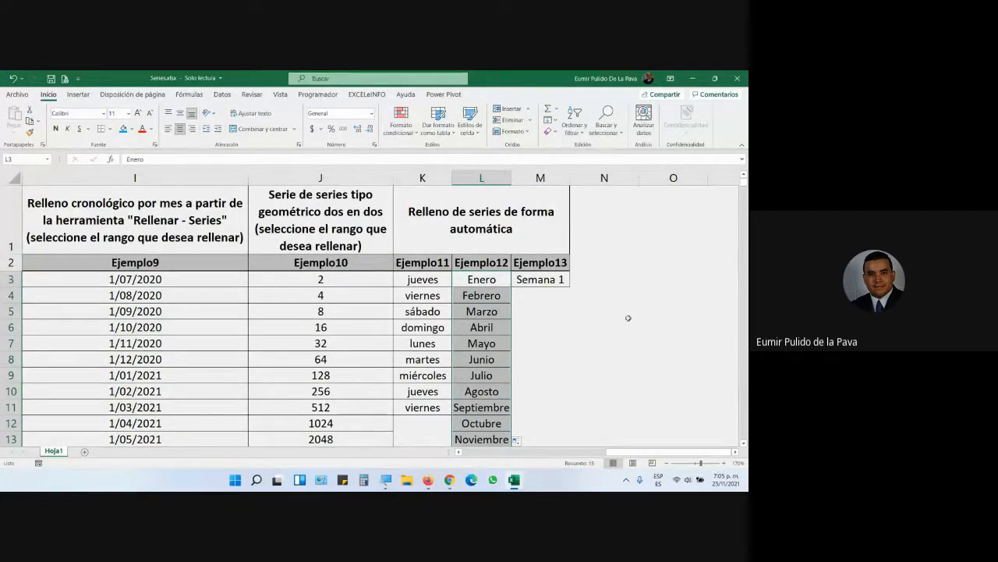
- Autofill the week labels in M3:M9 under Ejemplo13, starting from Semana 1
click(537, 280)
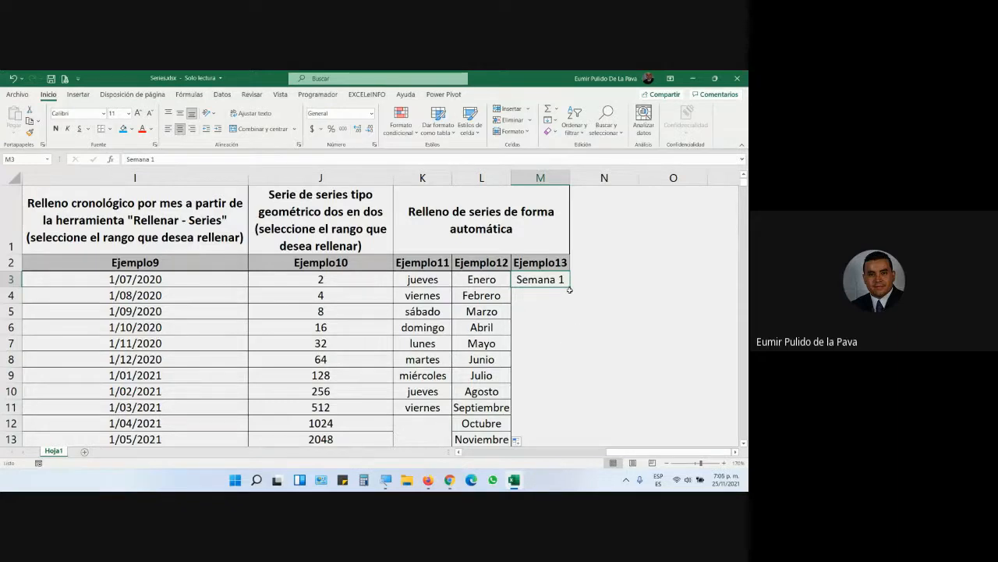
drag(571, 294, 562, 379)
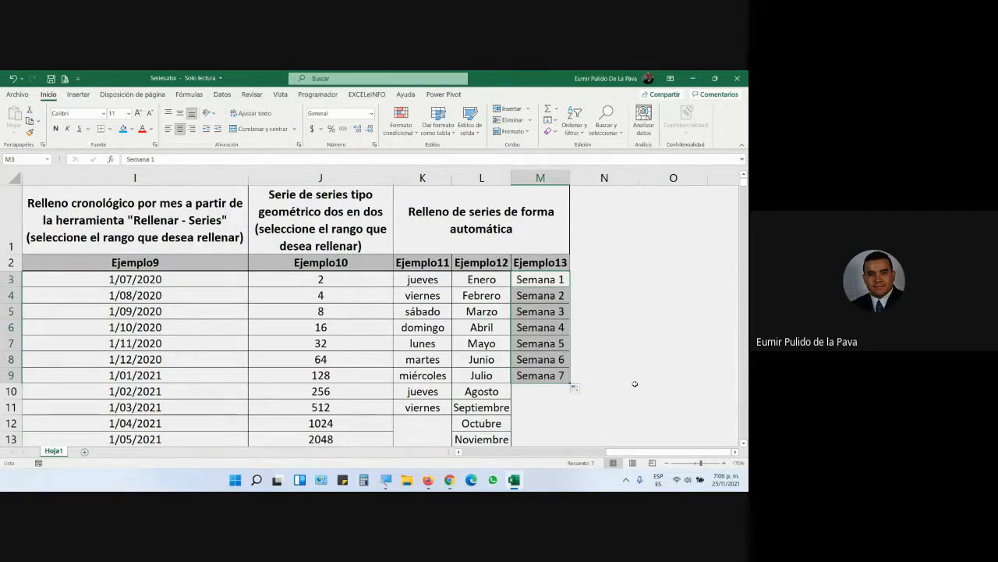
click(534, 295)
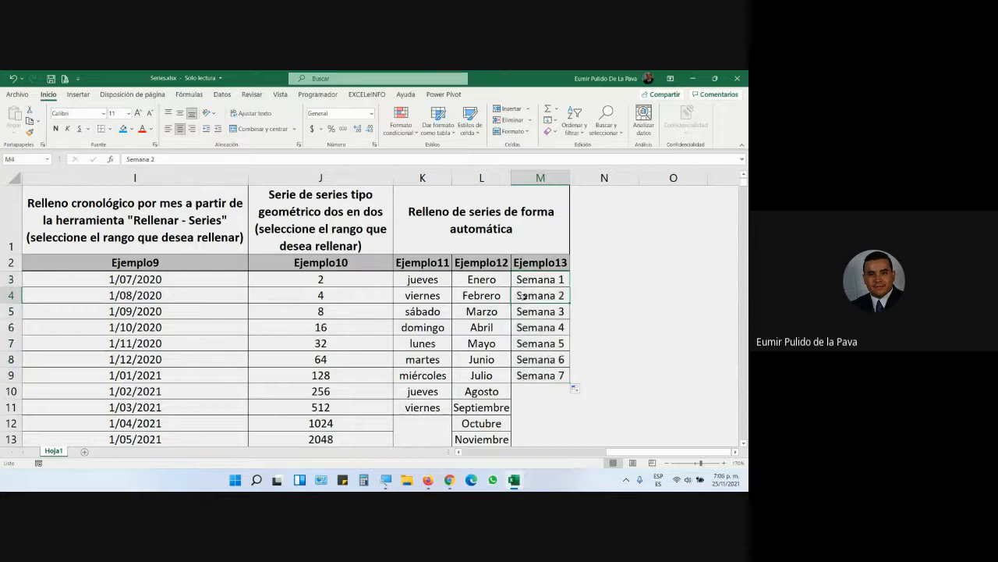
- Replace the start value in M3 with 1 and autofill it down to M9
click(542, 282)
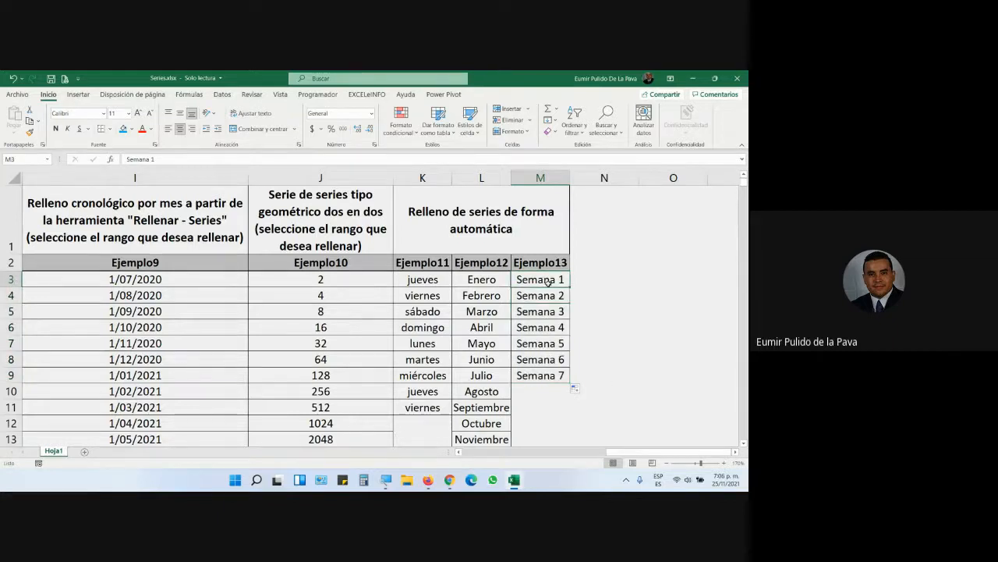
text(1)
key(Return)
drag(540, 283, 560, 388)
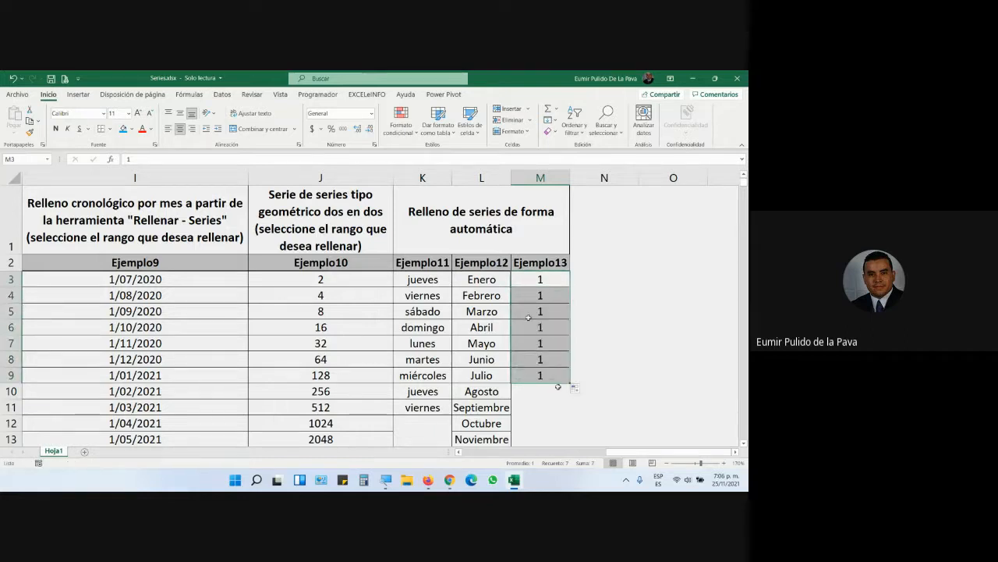
- Change M3 to AD1 and autofill M3:M9 as an incrementing AD series
double_click(528, 283)
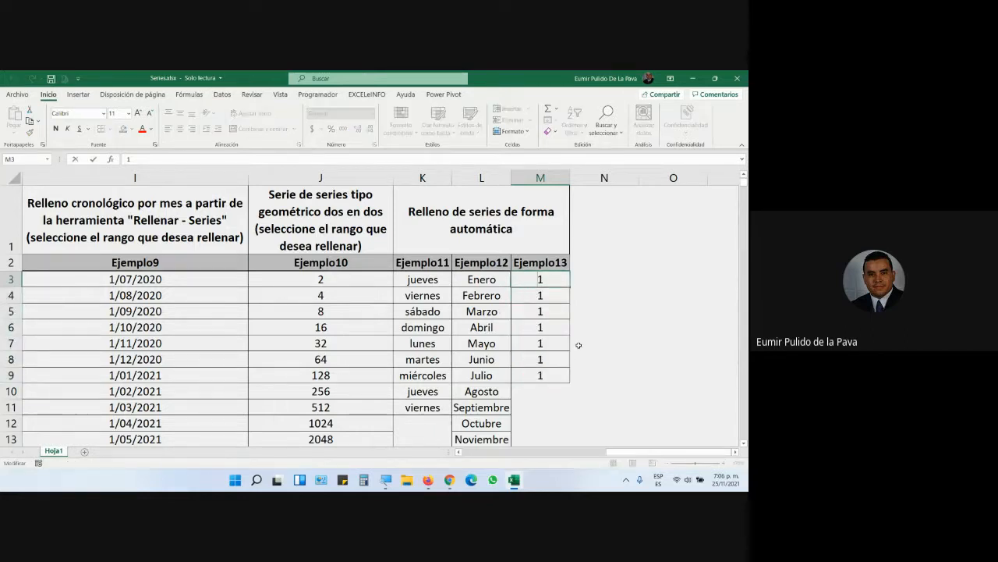
text(AD)
key(Return)
click(562, 284)
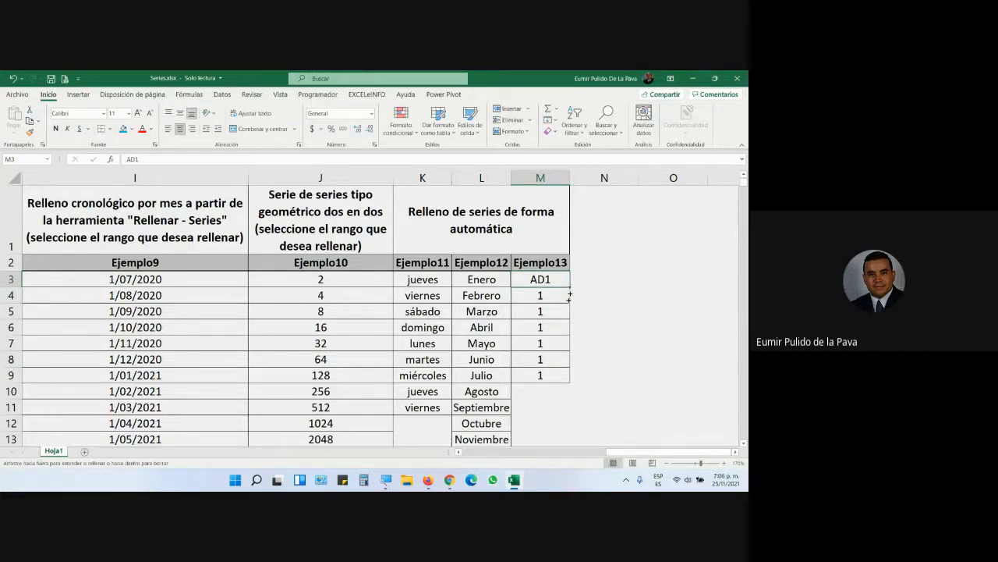
drag(569, 294, 566, 378)
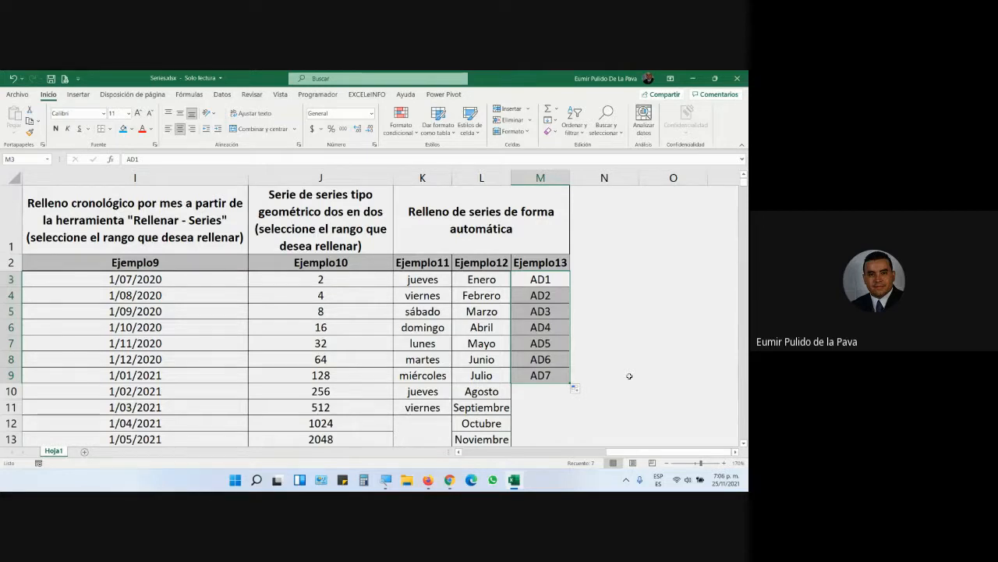
- Refill M3:M9 from M3 alternately as copies of AD1 and as an incrementing series, finishing with copies of AD1
click(561, 283)
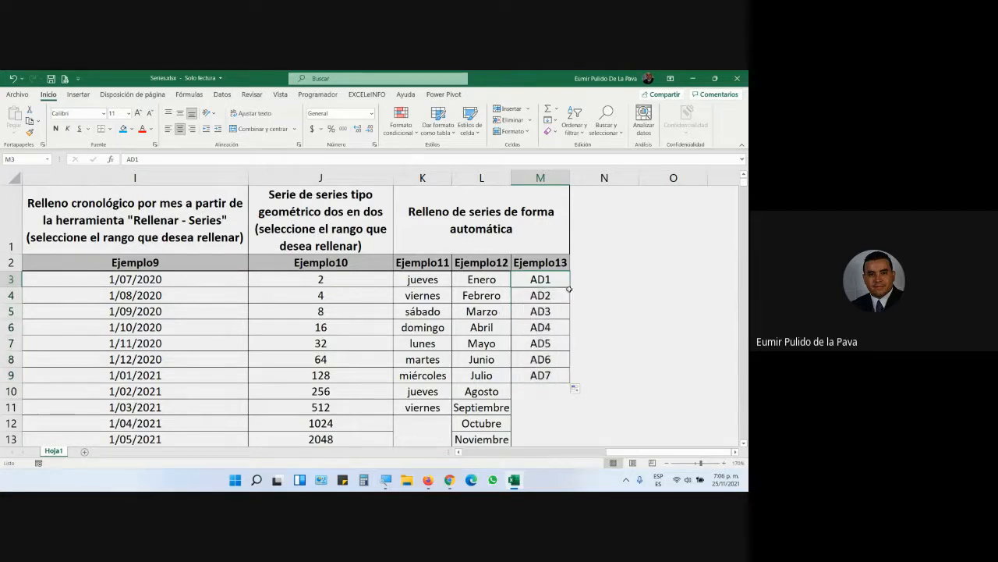
drag(570, 288, 570, 381)
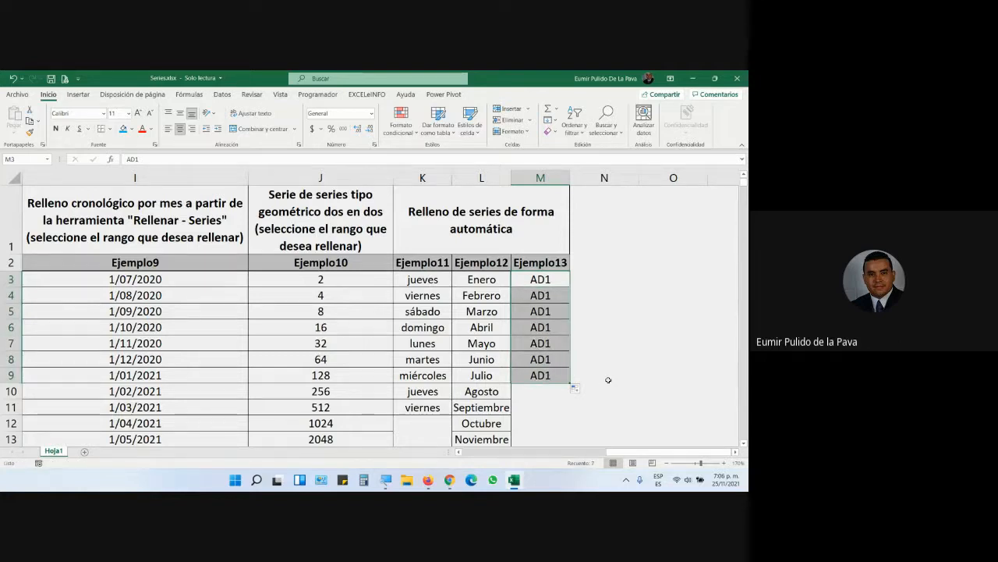
click(545, 281)
drag(570, 287, 567, 382)
click(557, 281)
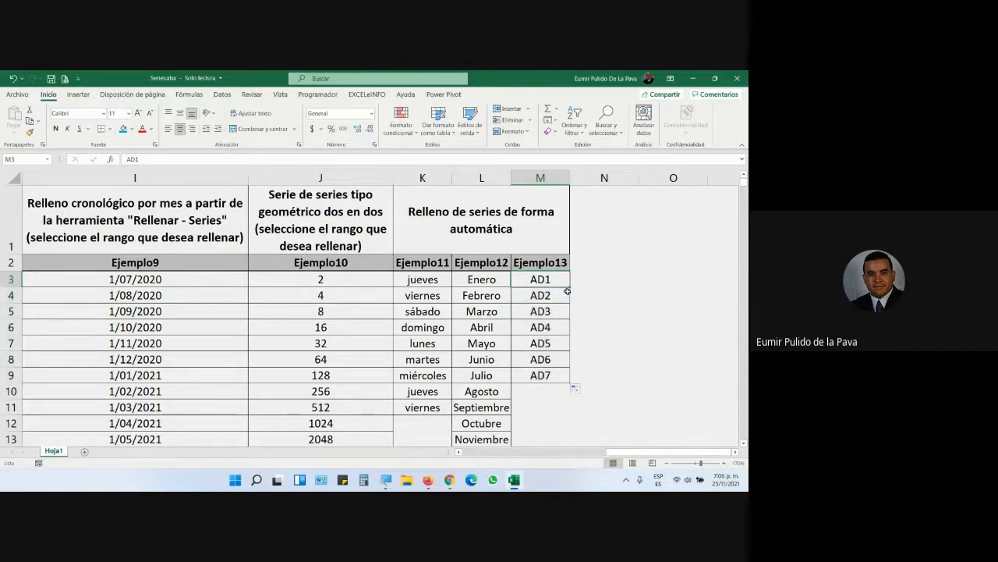
drag(569, 290, 568, 381)
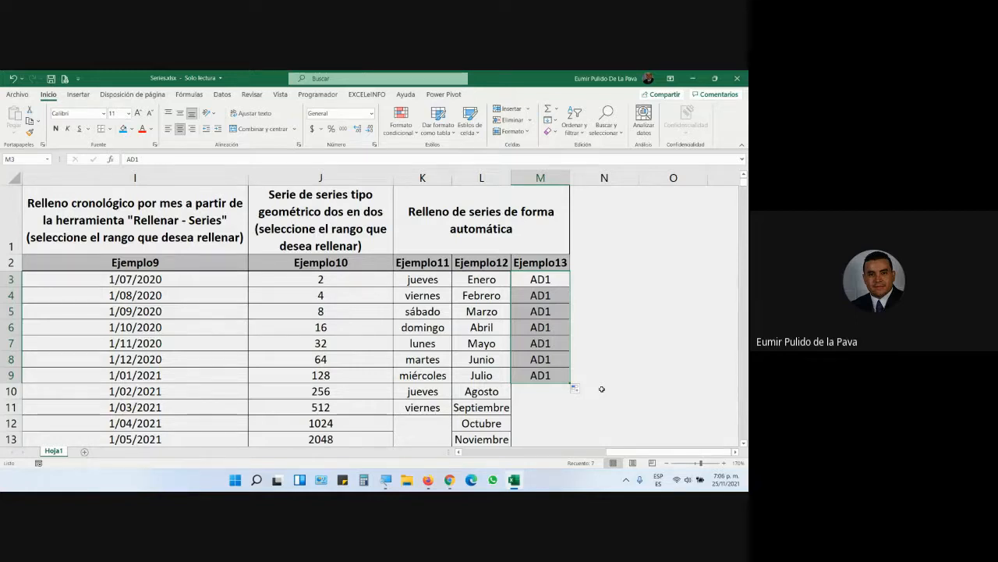
- Check the Google Meet call, and switch to the PDF guide in Firefox to find section M on REFERENCIAS RELATIVAS
key(alt+Tab)
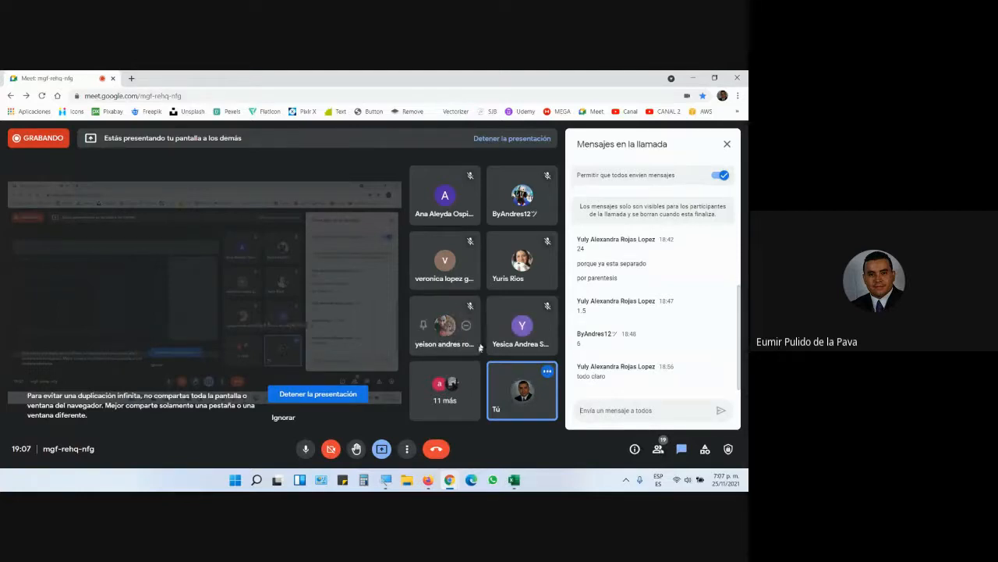
click(427, 481)
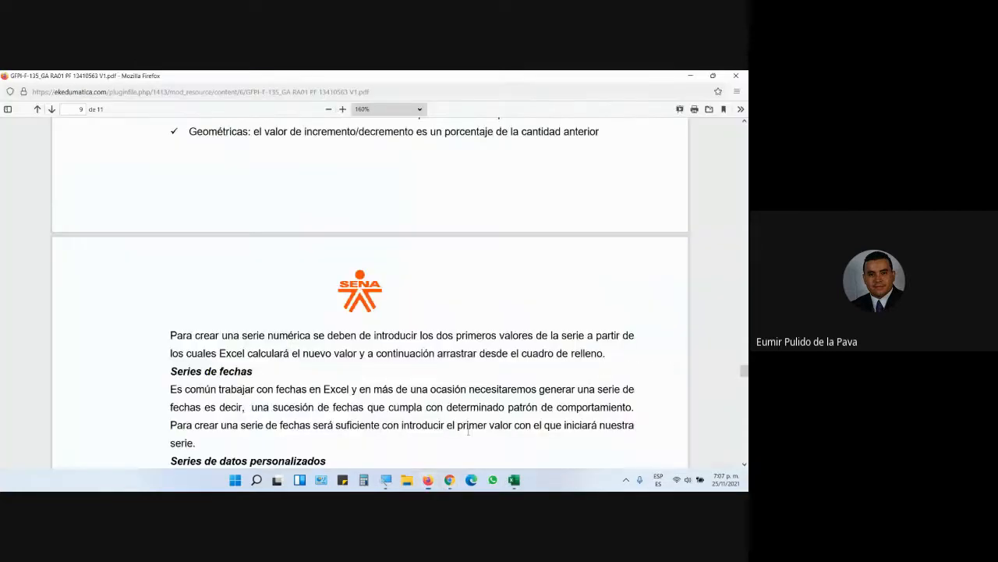
scroll(483, 316, down, 2)
scroll(483, 317, down, 15)
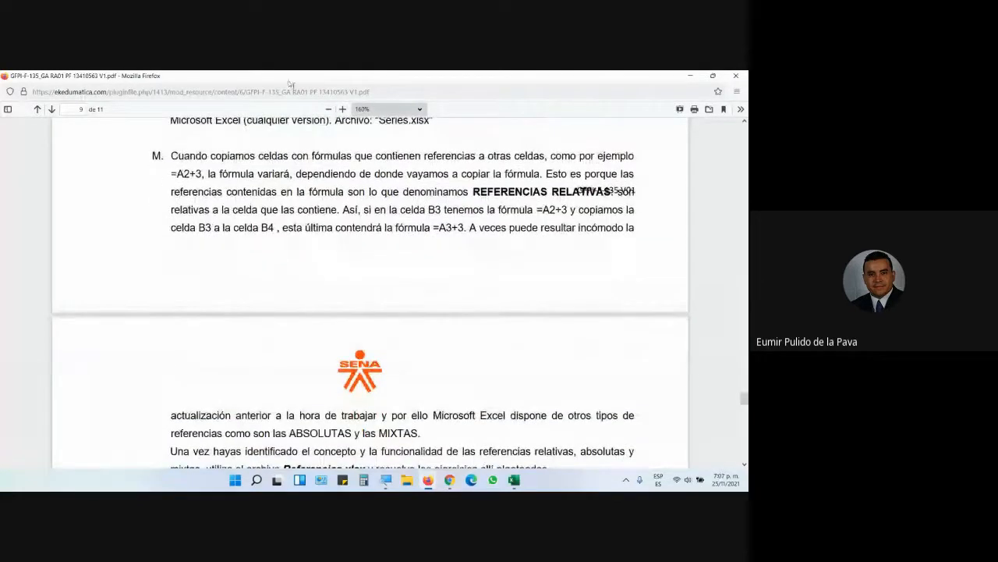
- Read the guide's passage on ABSOLUTAS and MIXTAS references and the Referencias.xlsx exercise file, enlarging the page to 180%
click(342, 109)
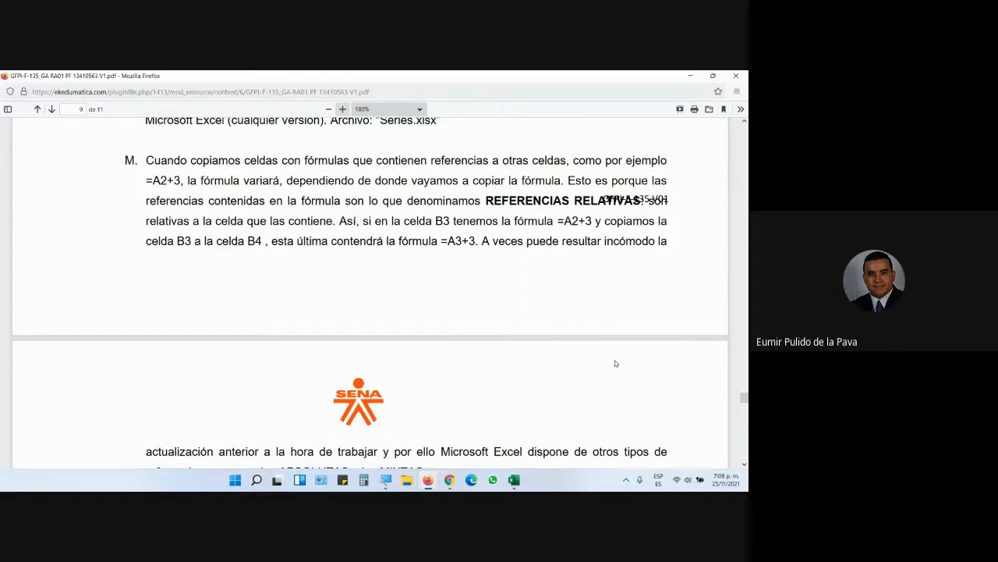
scroll(616, 361, down, 3)
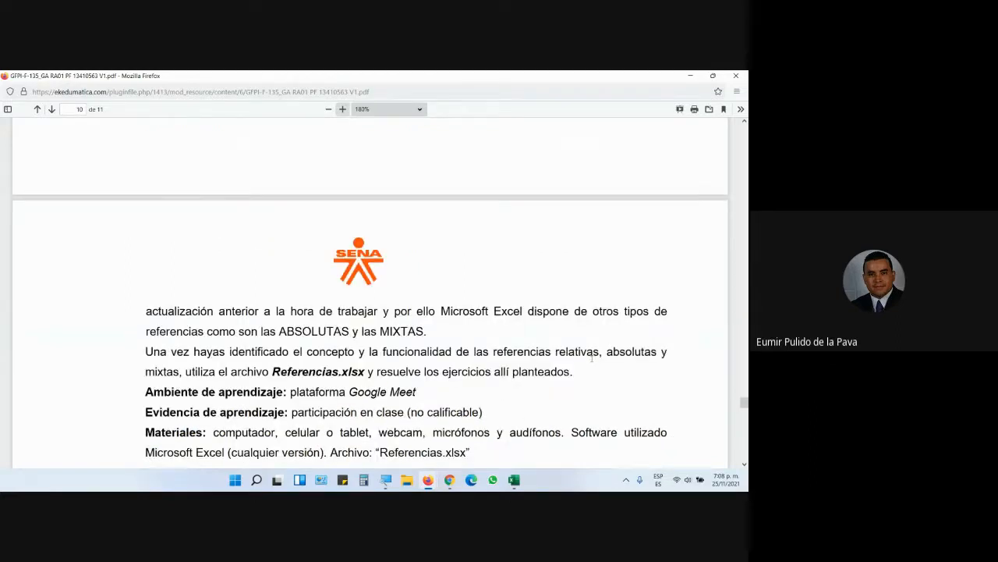
drag(287, 332, 414, 331)
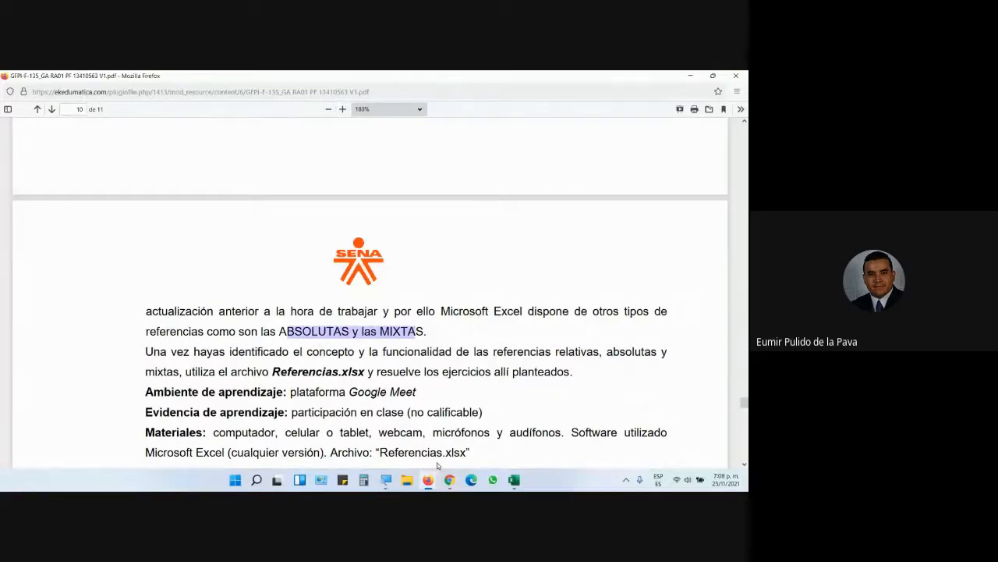
scroll(351, 397, down, 1)
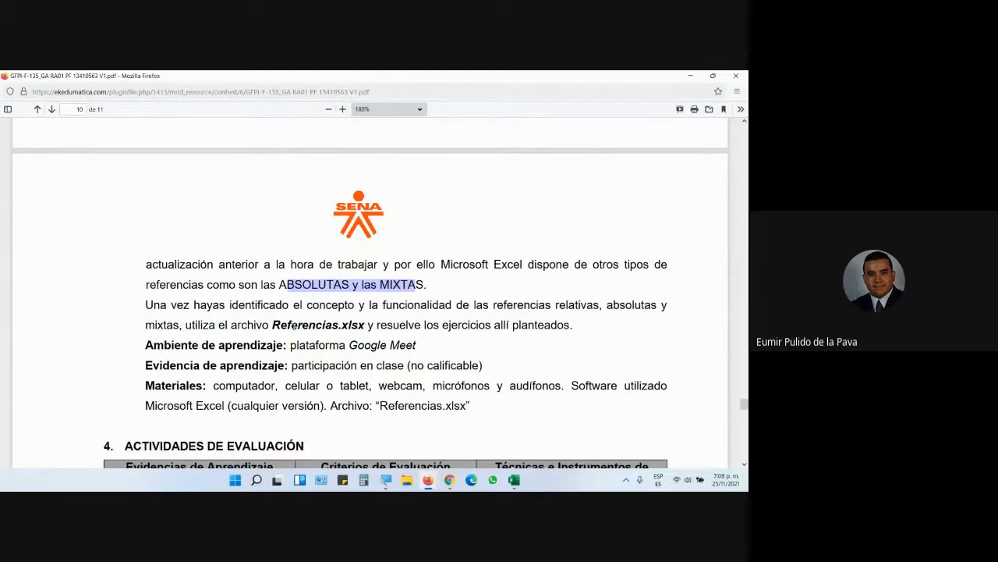
drag(273, 325, 365, 324)
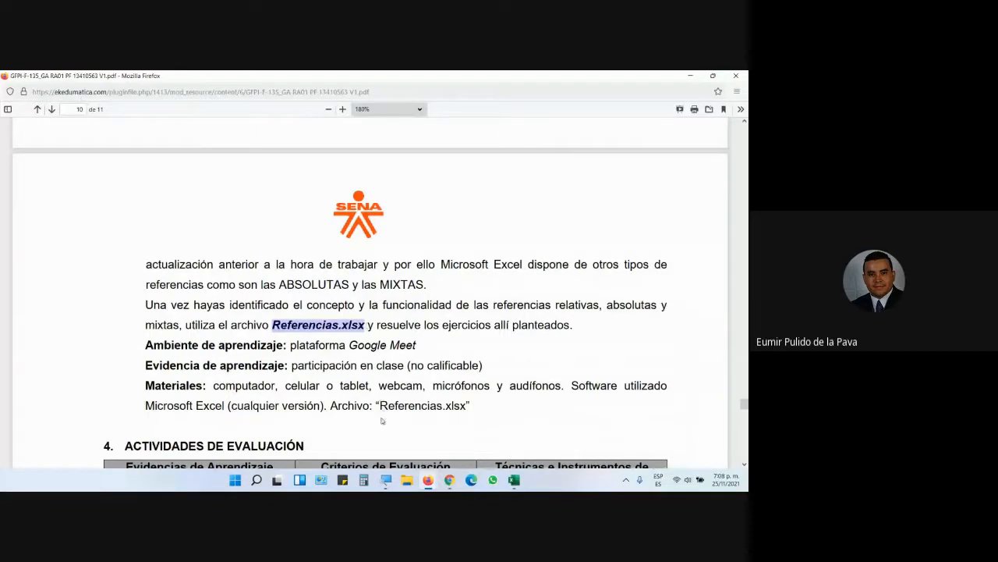
- Switch to the course page in Firefox, close the Colombia calendar page, and open Referencias.xlsx from ARCHIVOS PARA DESCARGAR in Excel
mouse_move(429, 481)
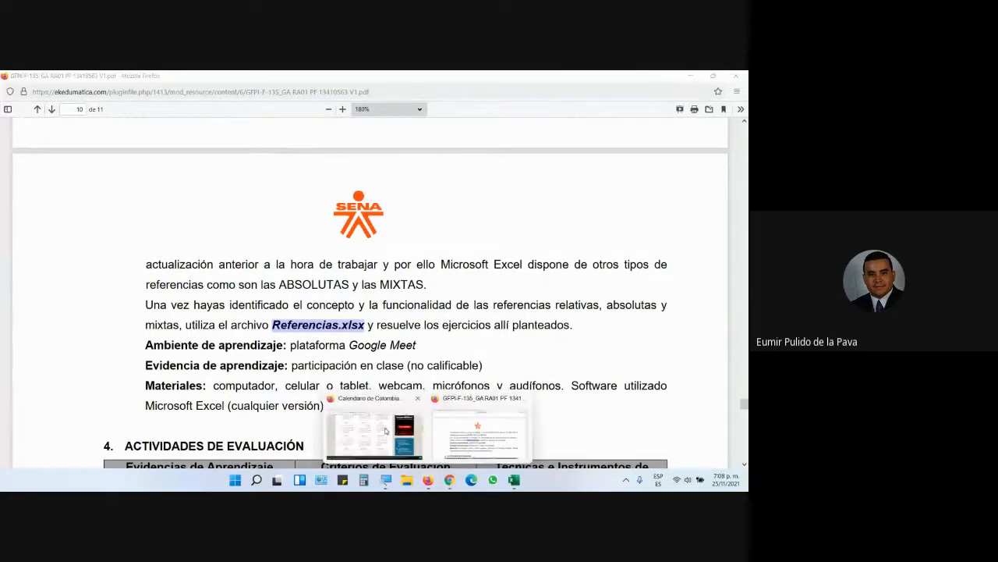
click(419, 398)
click(210, 80)
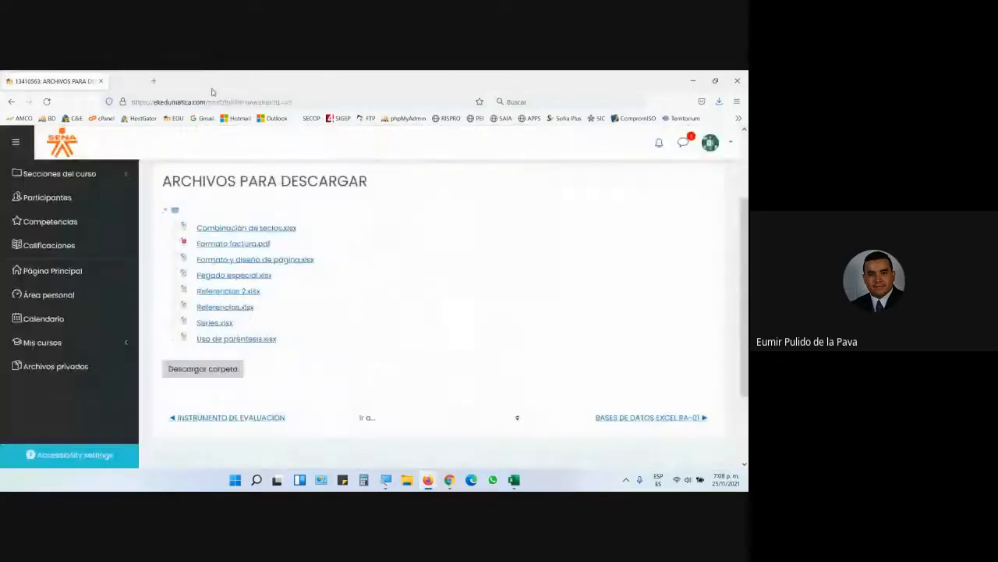
click(230, 310)
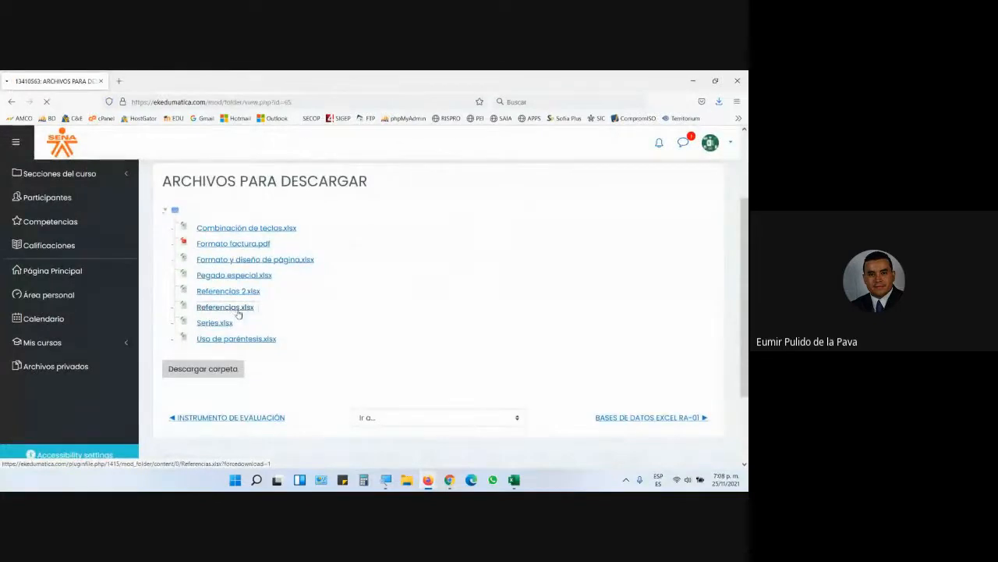
click(147, 211)
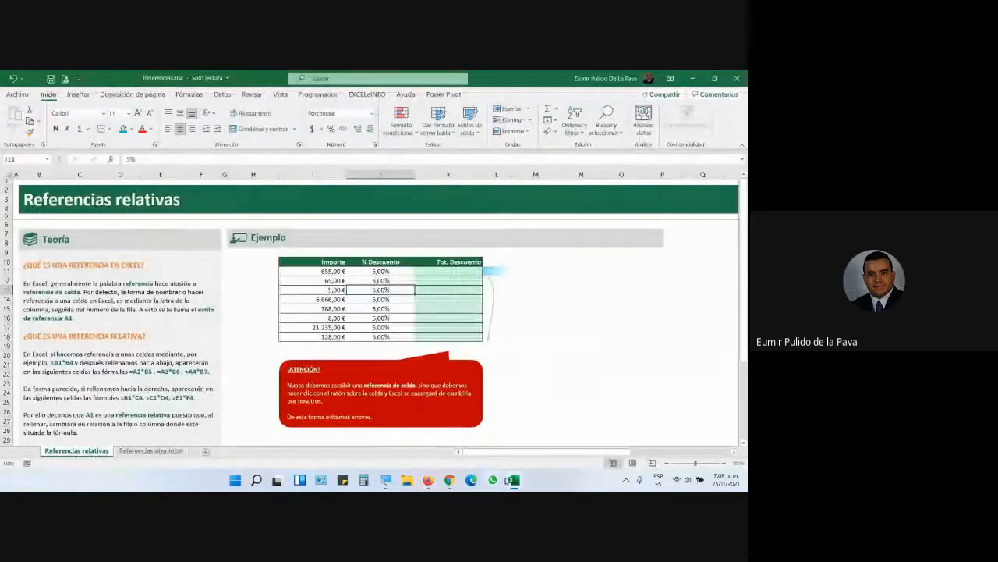
- Close the Series.xlsx workbook without saving its changes
mouse_move(514, 479)
click(460, 433)
click(737, 78)
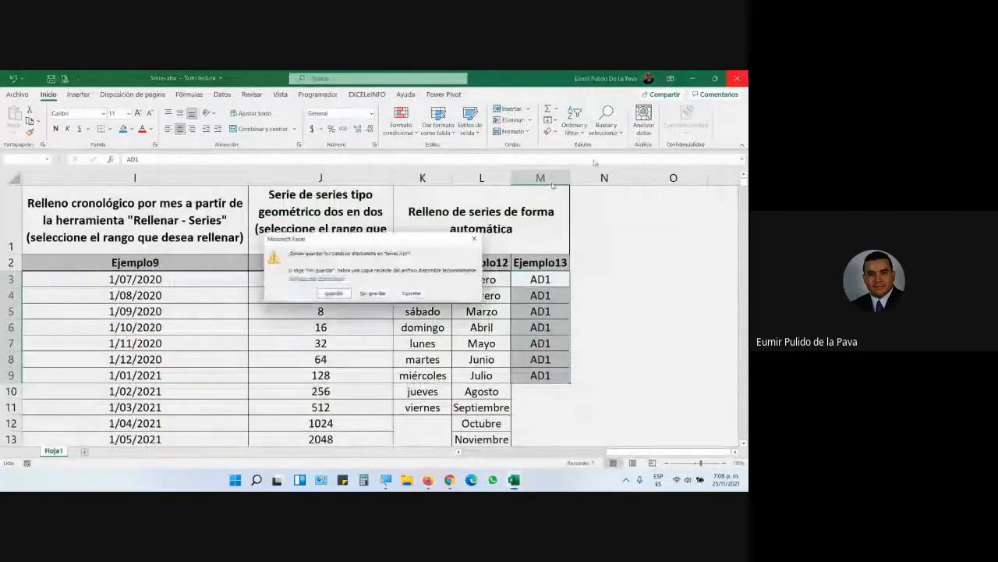
click(372, 294)
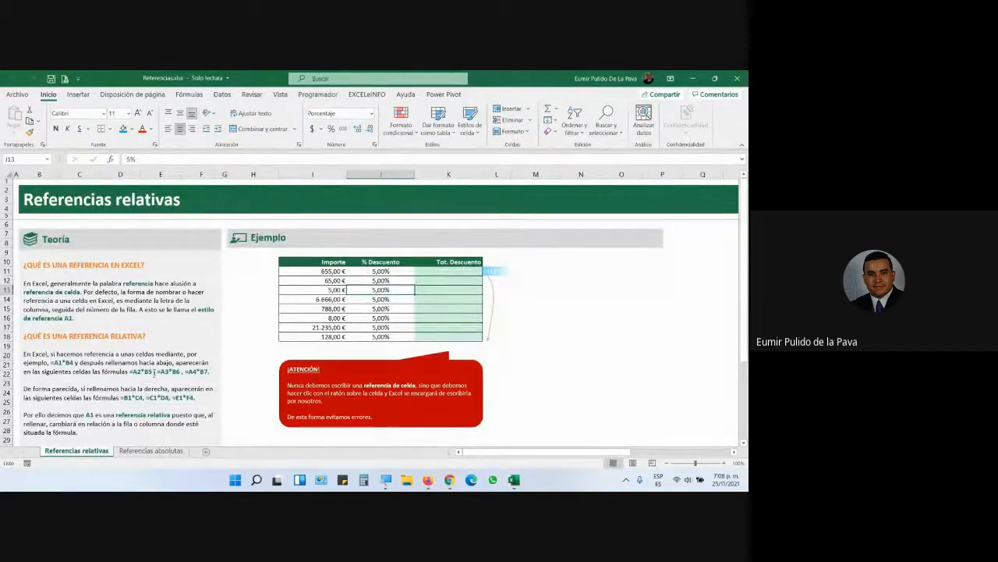
- Look over the Referencias relativas sheet and magnify the screen with Windows Magnifier around the Ejemplo table
scroll(154, 373, down, 3)
scroll(99, 395, up, 3)
key(super+plus)
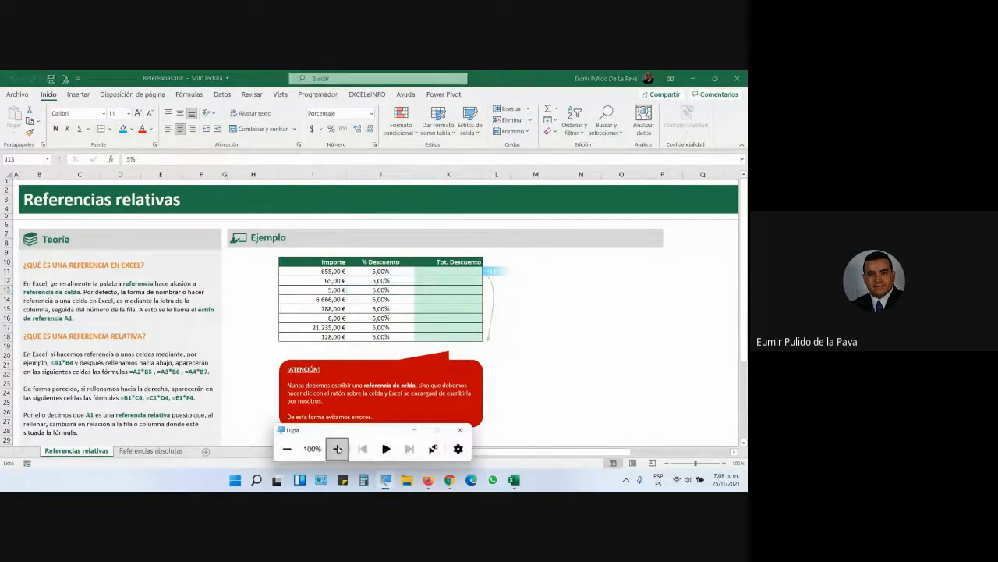
click(336, 447)
click(499, 416)
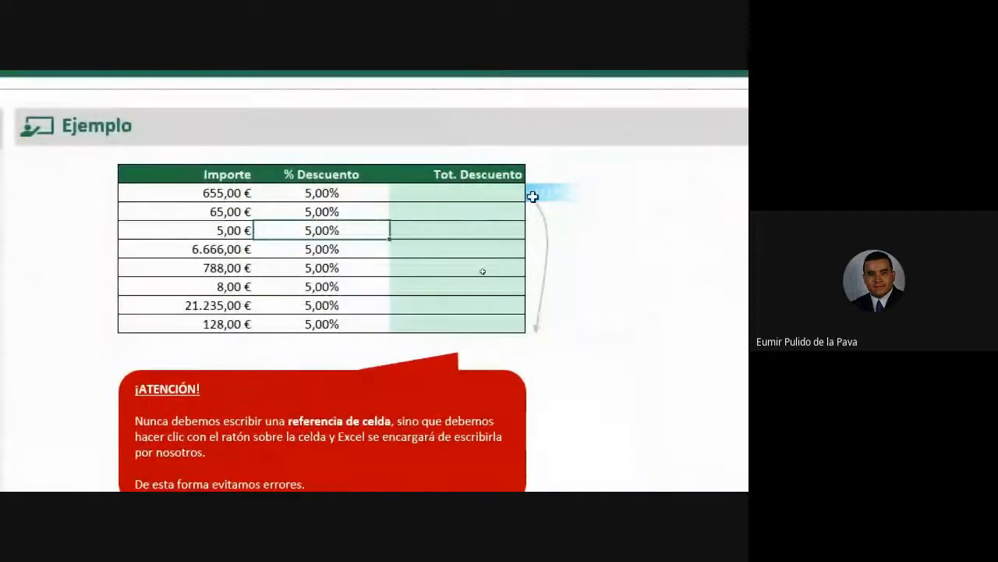
- Point out the first row's Importe and % Descuento cells, and enlarge the font of K11 under Tot. Descuento to 14
click(457, 195)
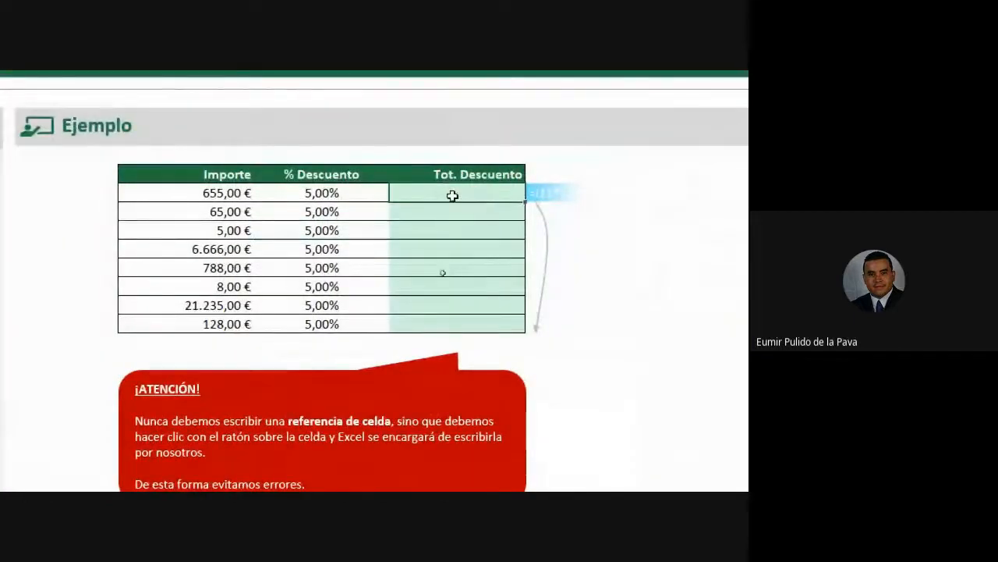
click(209, 193)
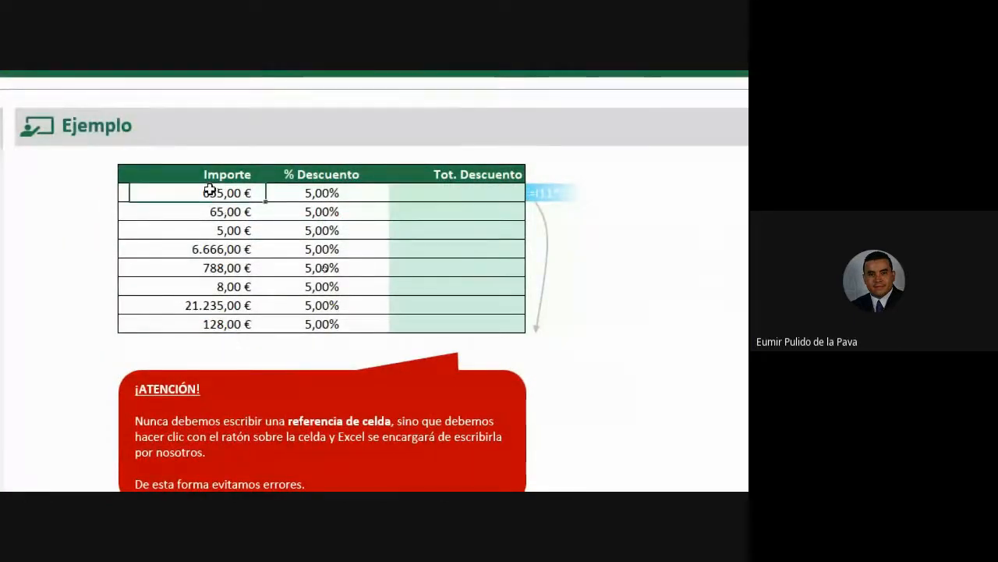
click(318, 192)
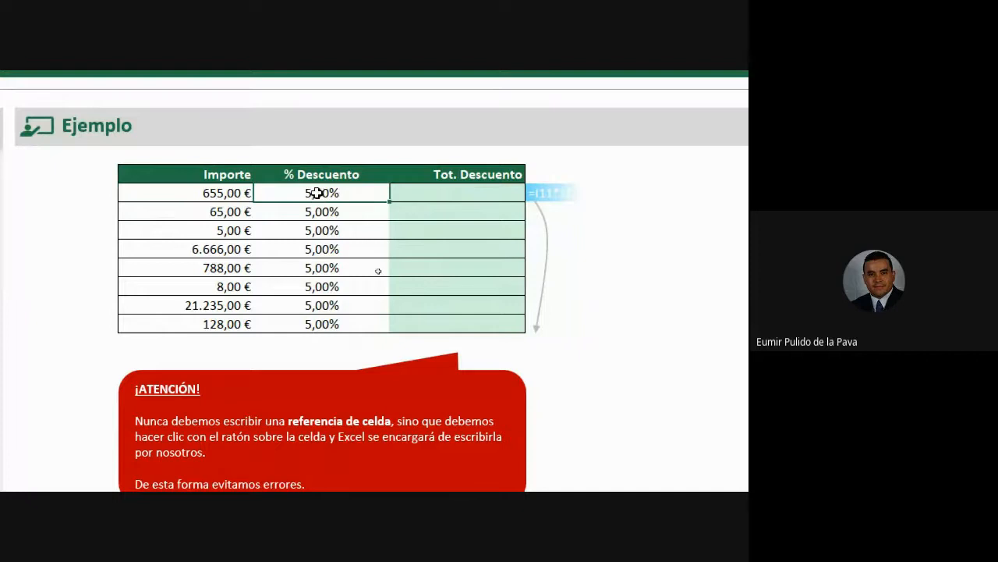
click(434, 192)
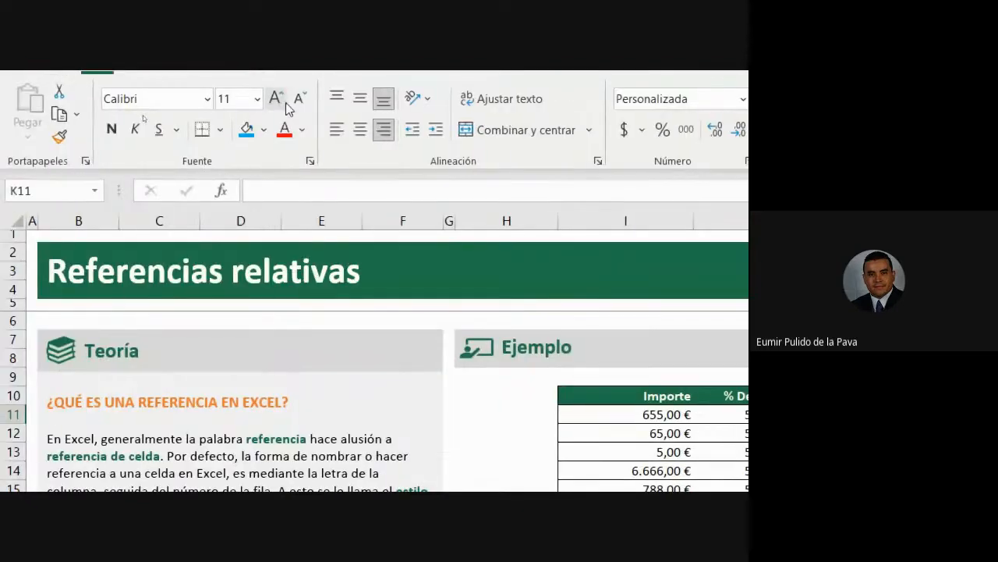
click(276, 99)
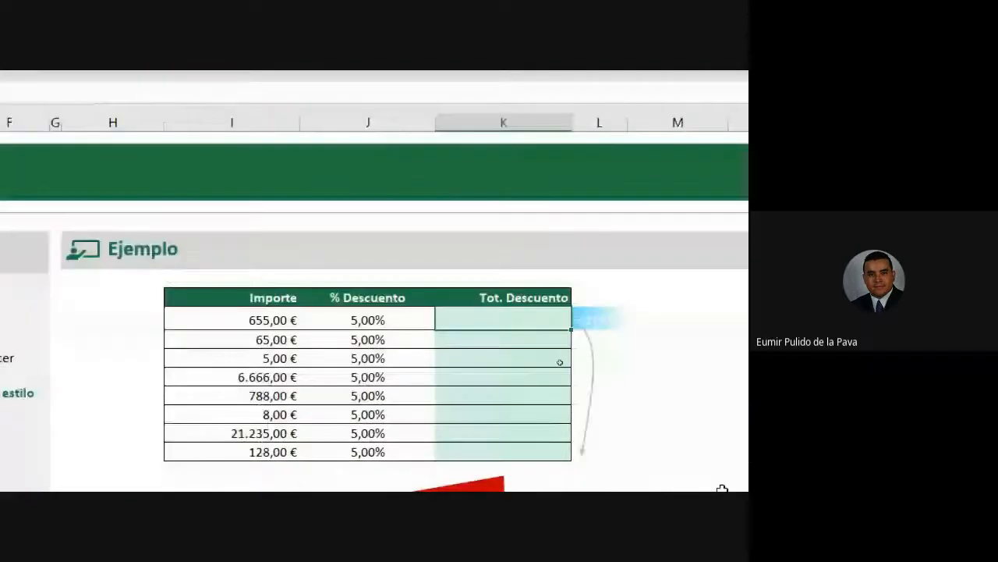
- Enter the formula =I11*J11 in K11 to calculate the first row's total discount
text(=)
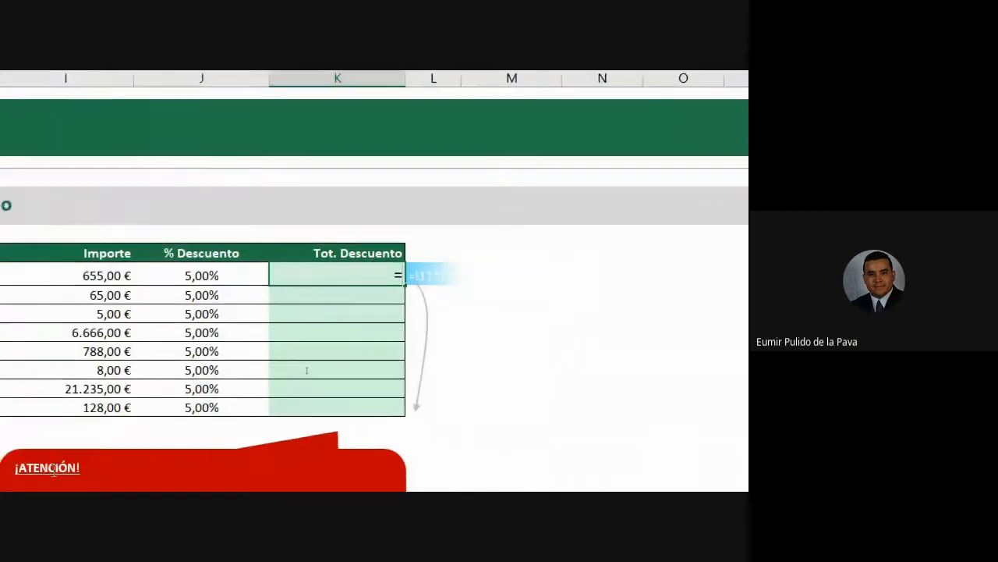
click(223, 274)
text(*)
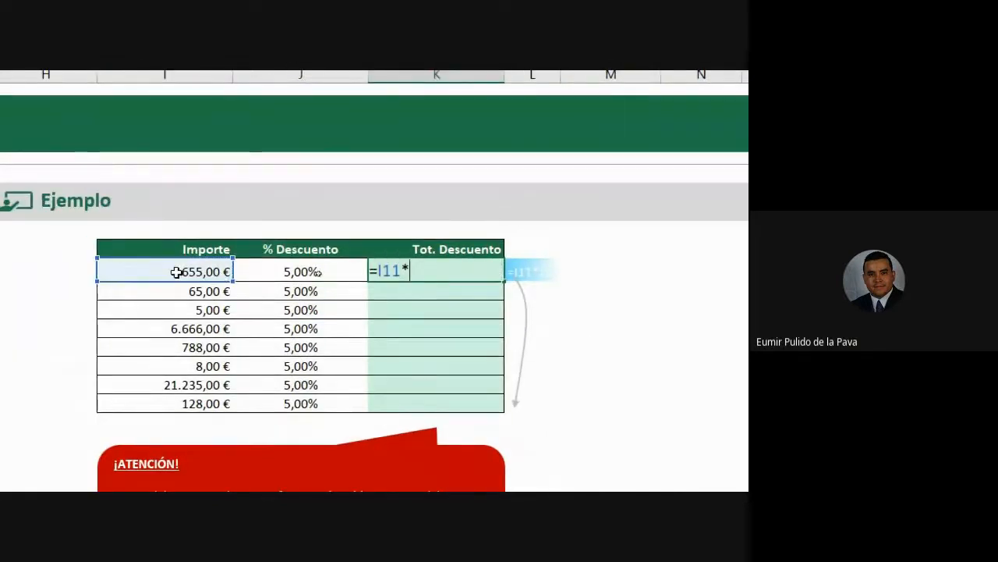
click(242, 278)
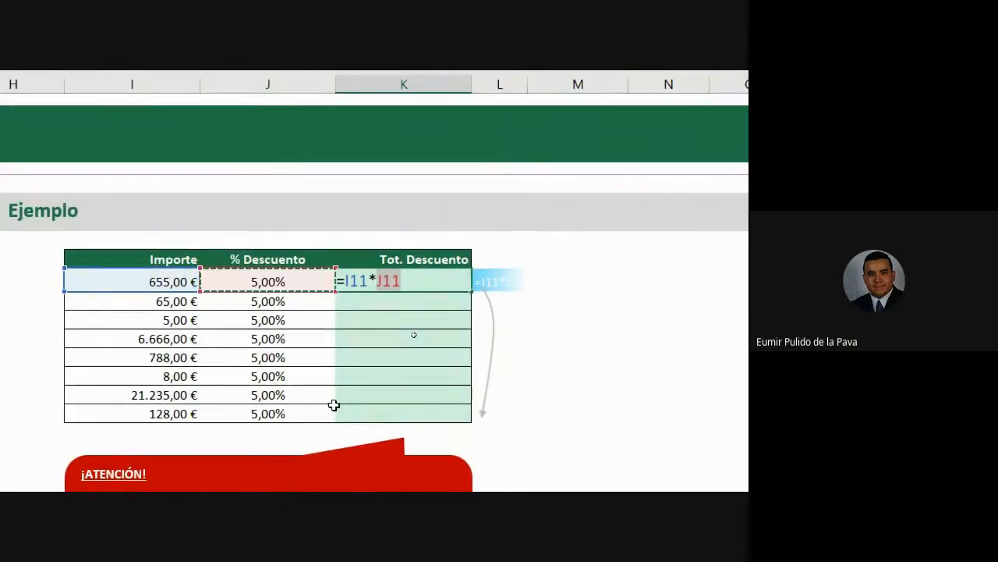
key(Return)
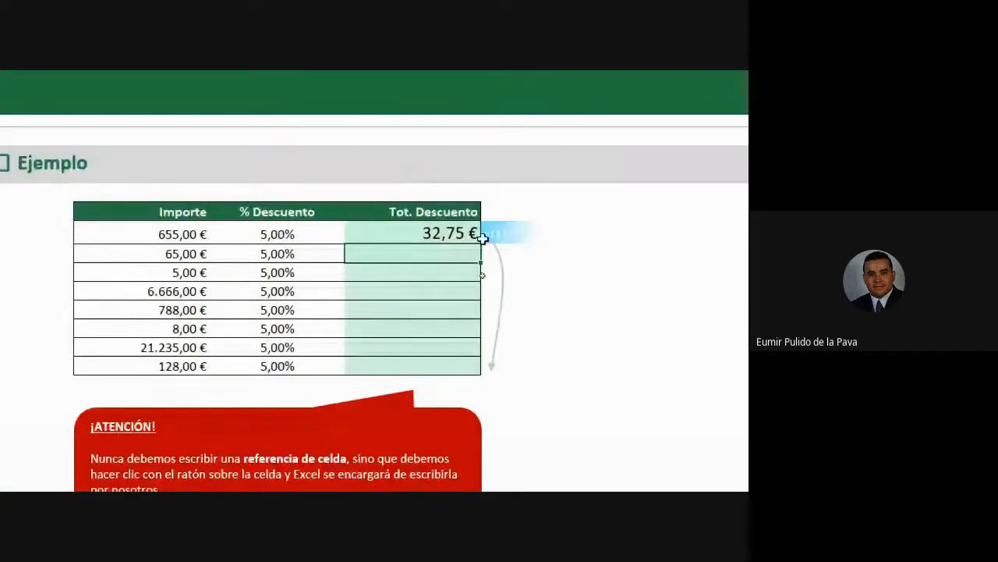
- Autofill the discount formula from K11 down to K18
click(445, 233)
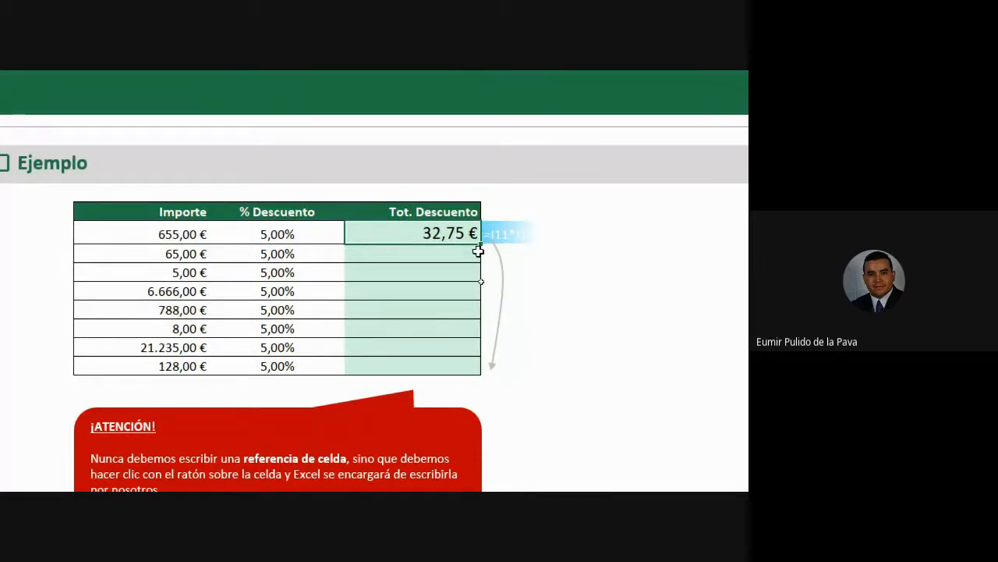
drag(478, 249, 475, 372)
scroll(482, 367, down, 2)
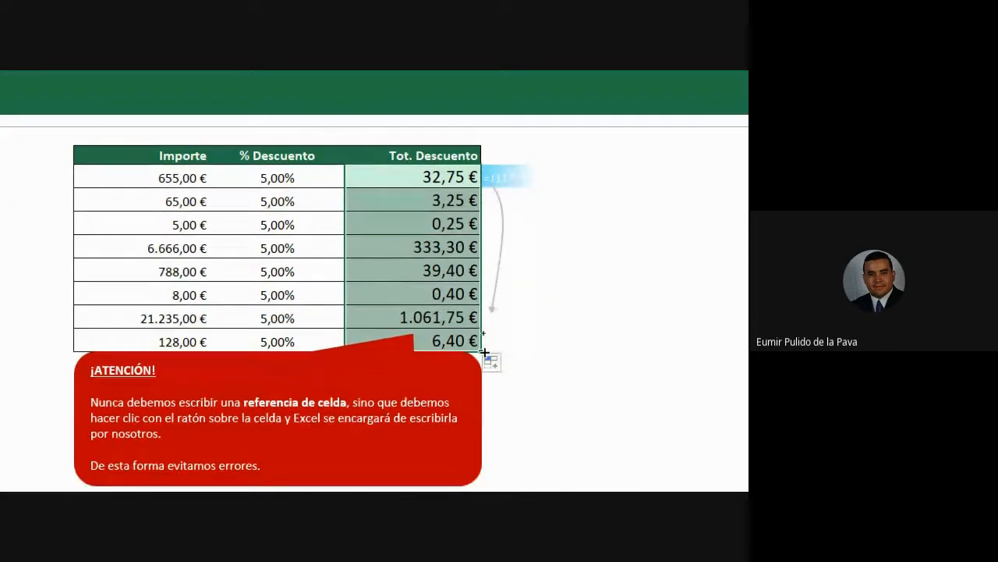
- Delete the red ¡ATENCIÓN! callout below the Ejemplo table
click(476, 361)
key(Delete)
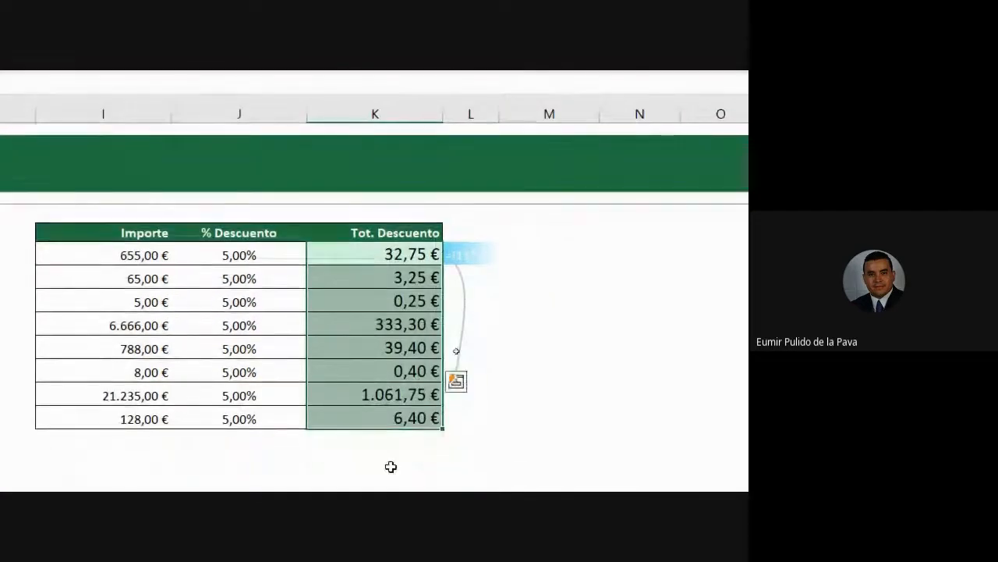
scroll(390, 466, down, 1)
scroll(423, 336, up, 1)
- Inspect the cell references in K11's formula and refill it down through K18
drag(361, 250, 364, 410)
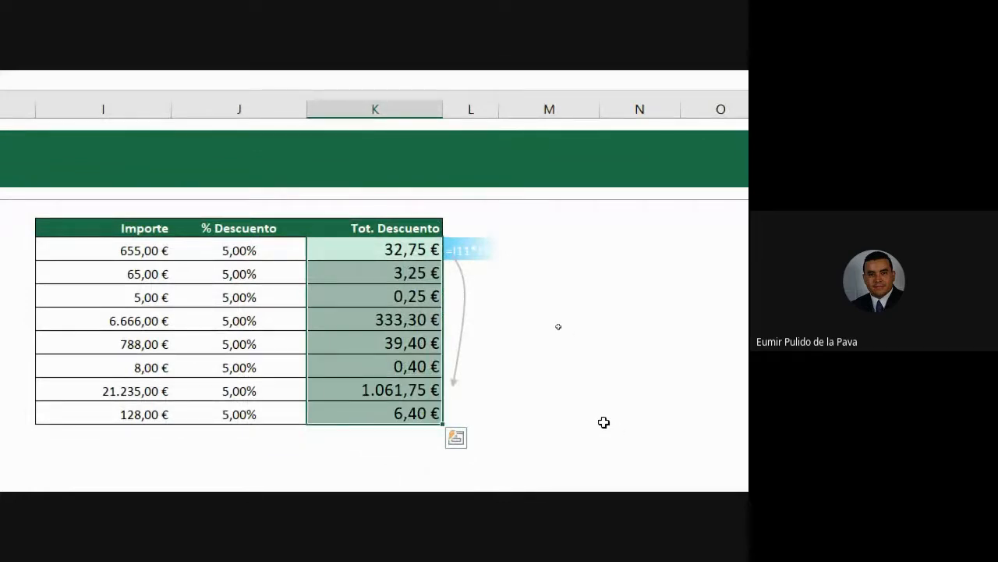
double_click(362, 248)
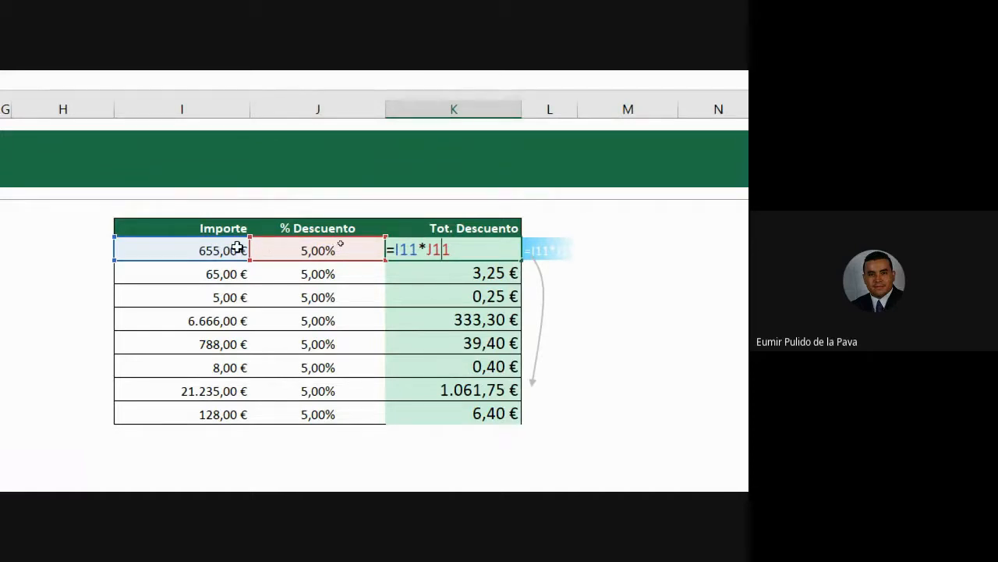
key(Return)
click(494, 248)
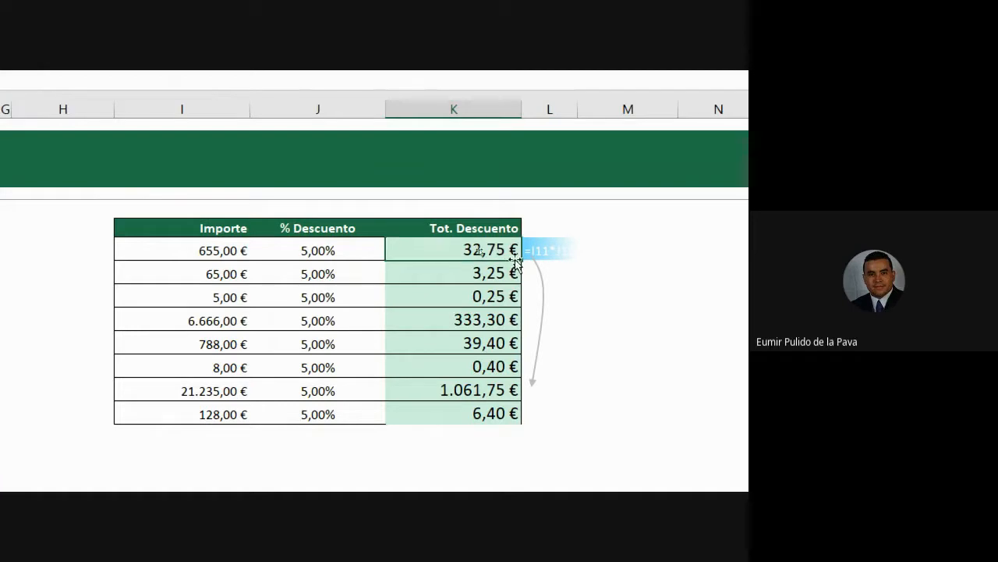
drag(520, 260, 518, 422)
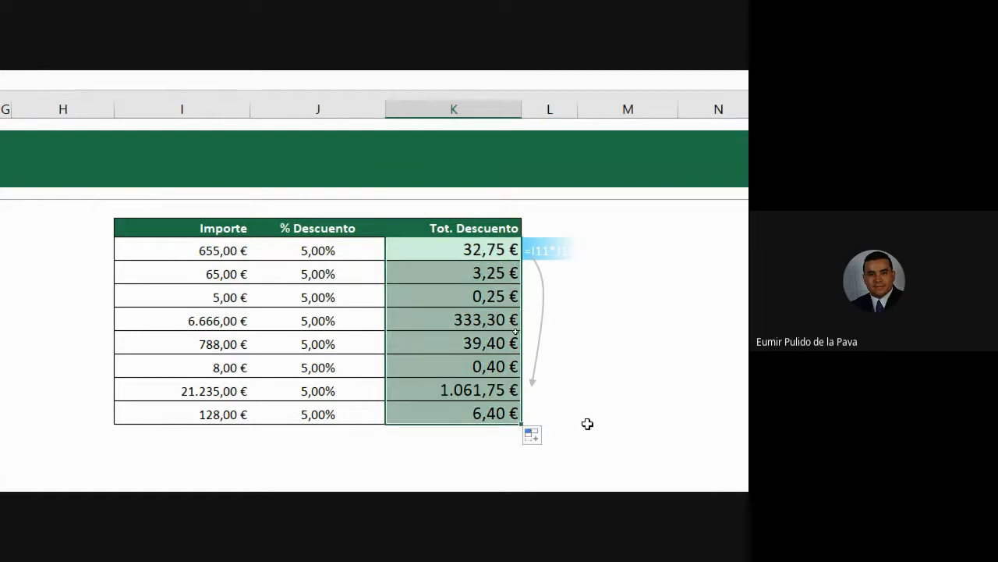
- Compare the formulas in K12, K13 and K11 to examine how relative references change from row to row
double_click(434, 273)
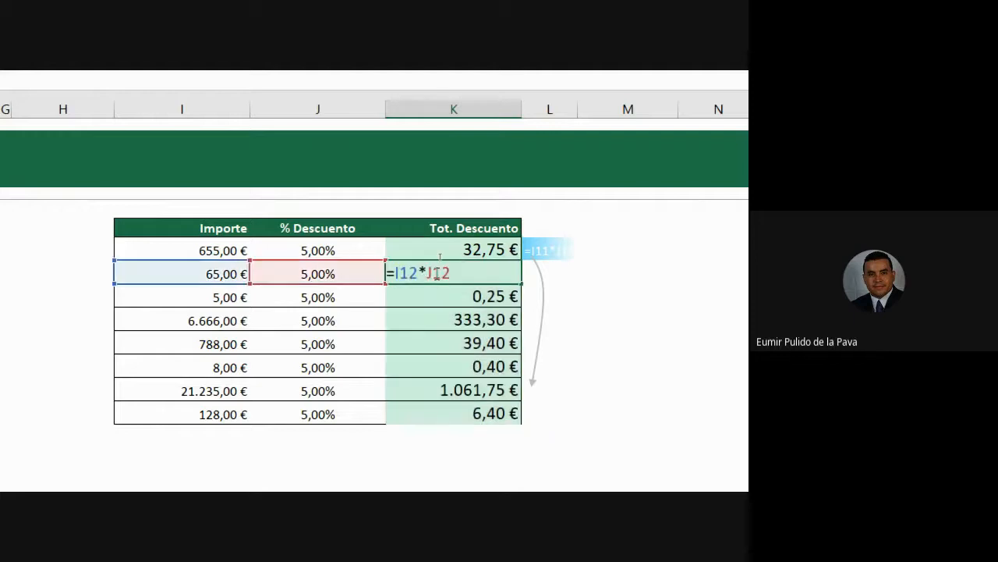
key(Escape)
double_click(451, 295)
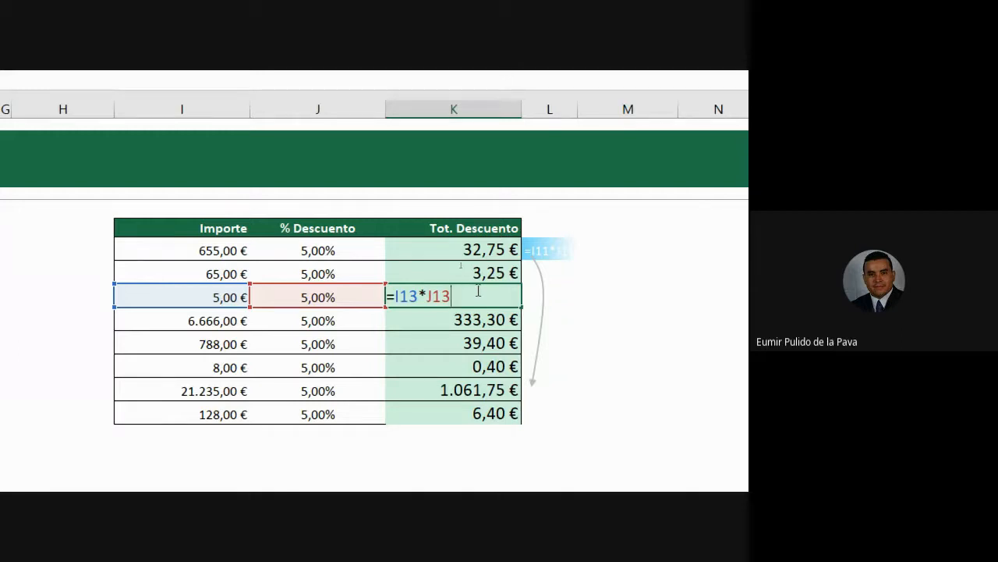
drag(438, 299, 451, 296)
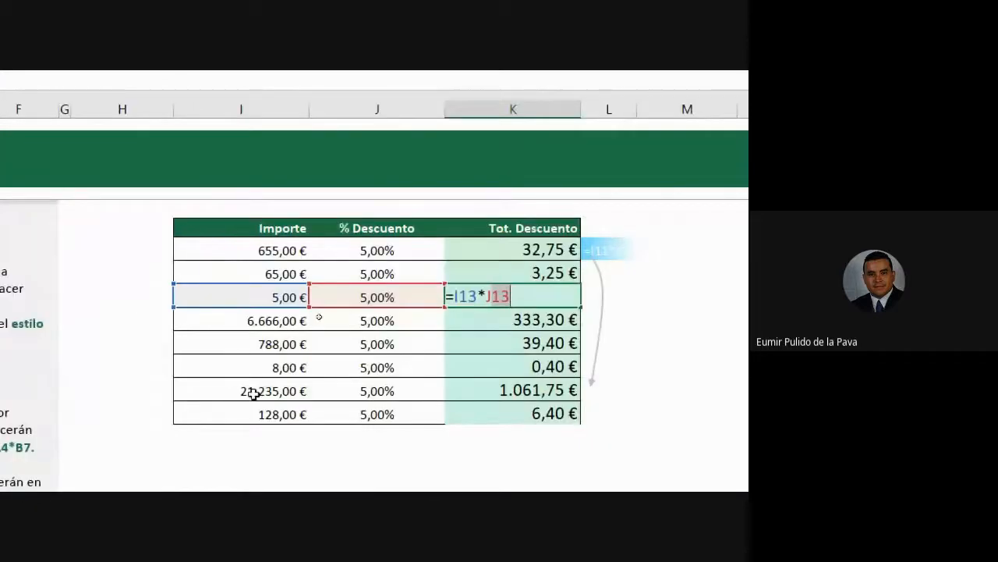
key(Return)
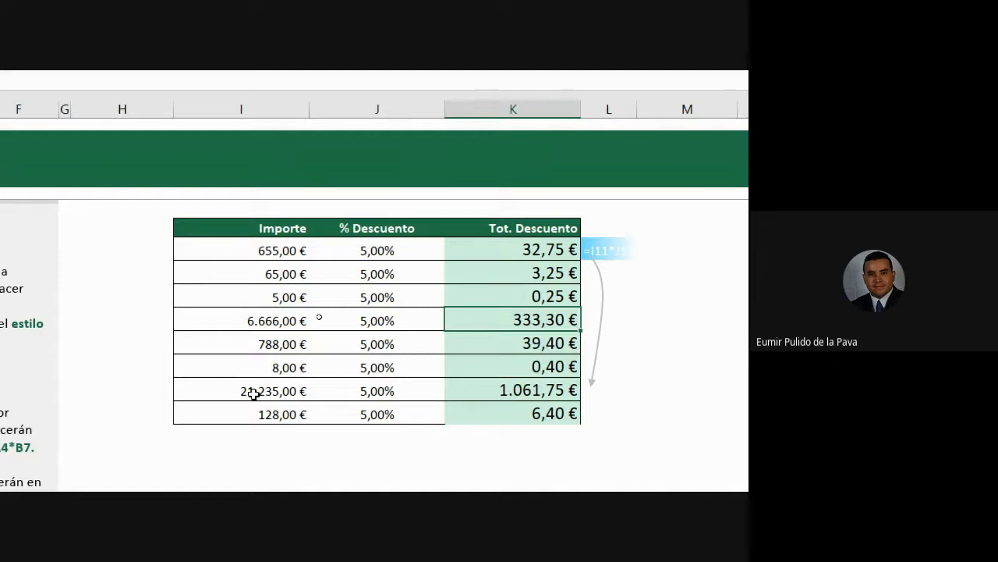
double_click(511, 248)
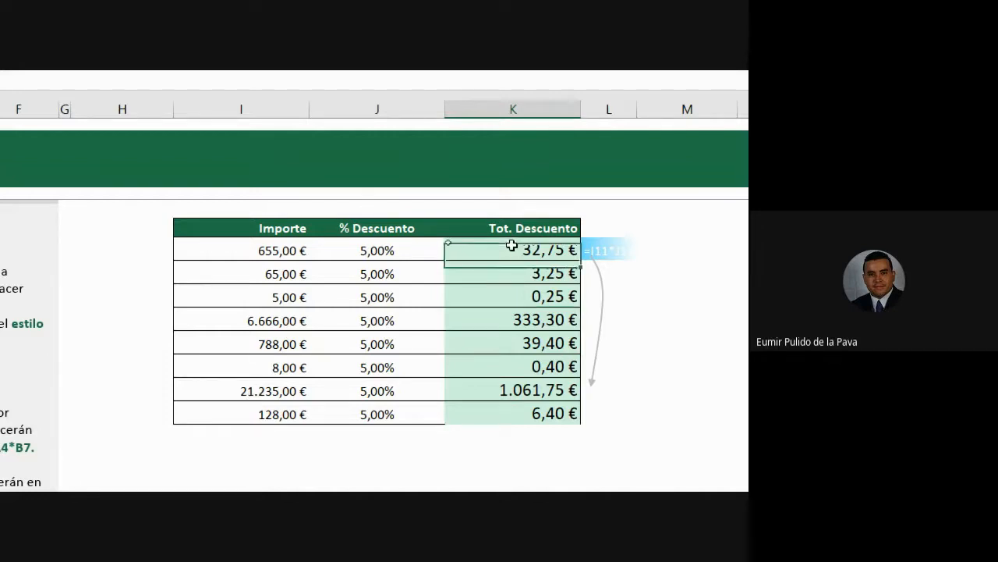
key(Return)
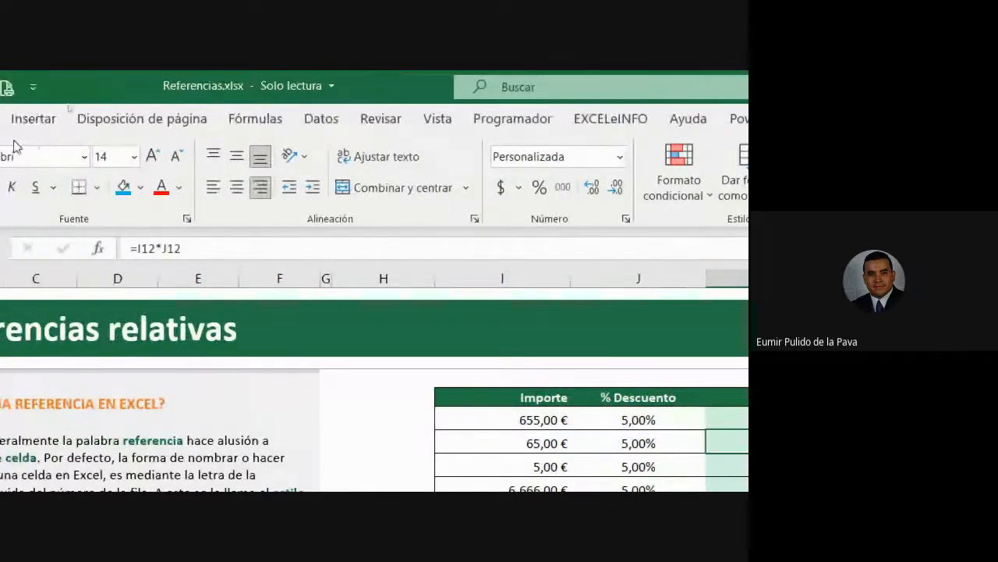
- Insert a large down block arrow from the shapes gallery and place it alongside the Tot. Descuento column
click(47, 118)
click(131, 185)
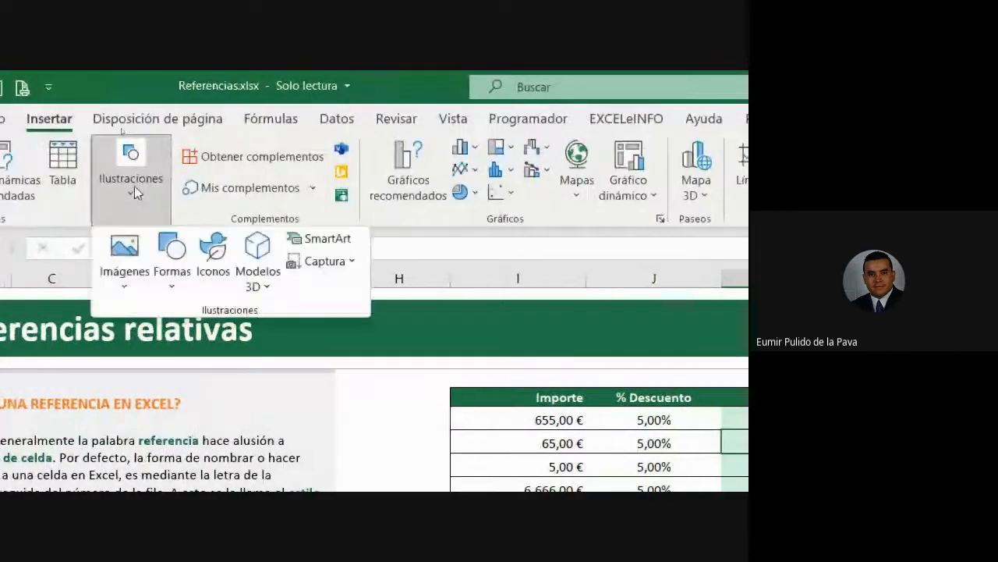
click(125, 253)
click(184, 263)
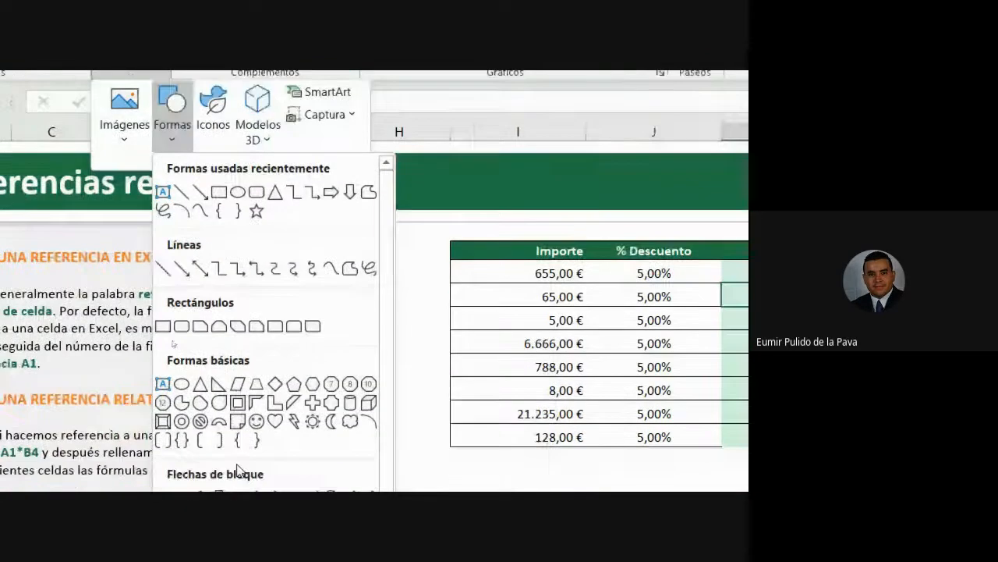
scroll(247, 435, down, 1)
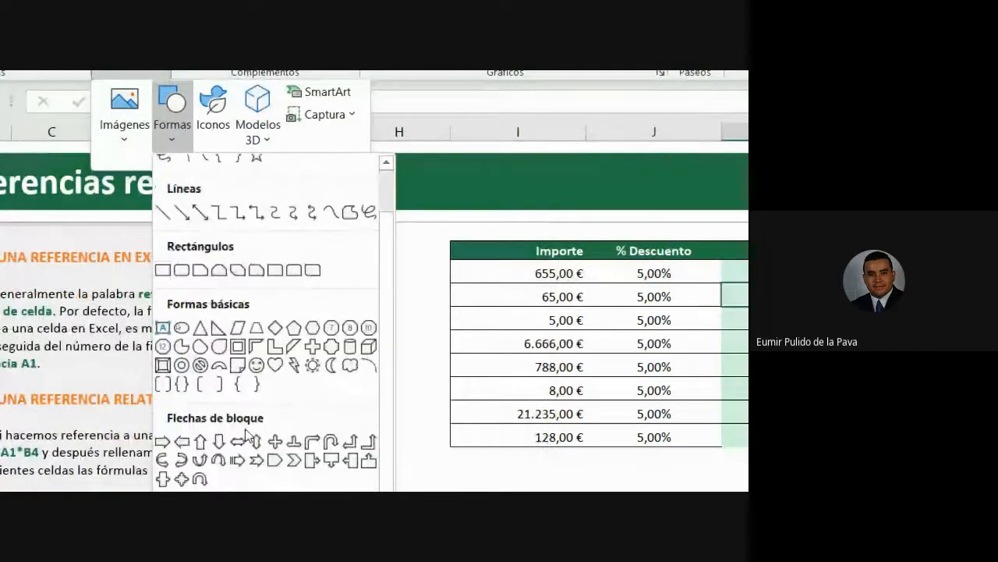
scroll(294, 267, up, 1)
click(350, 192)
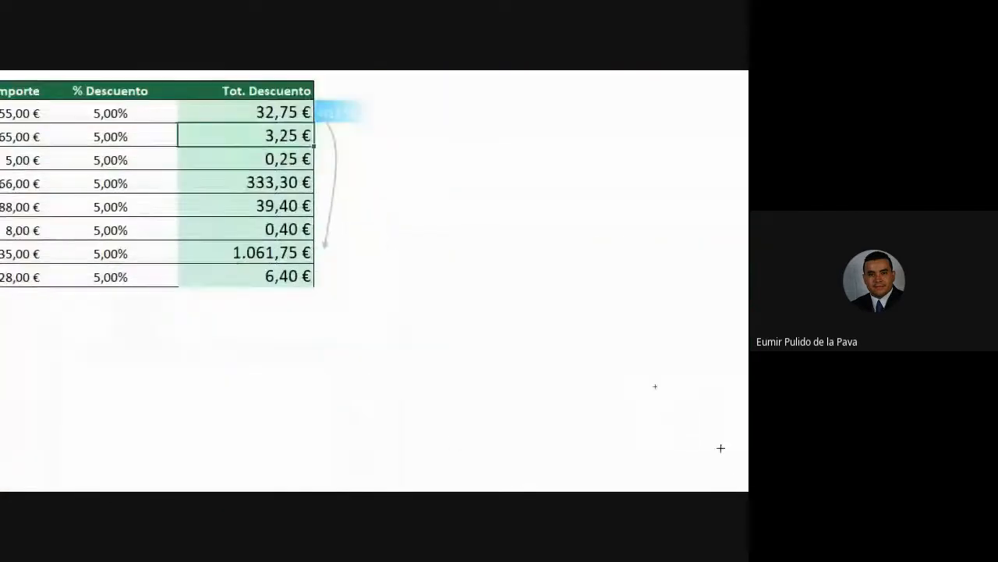
drag(350, 126, 518, 474)
drag(413, 205, 340, 199)
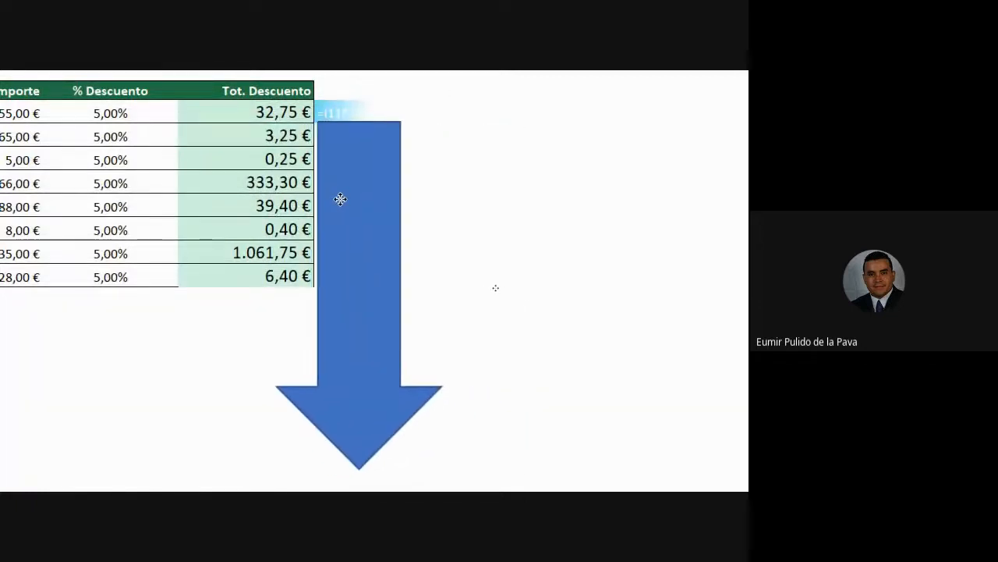
- Check the formula in K11 and re-enter K12 as =I12*J12 by picking the Importe and % Descuento cells
double_click(192, 122)
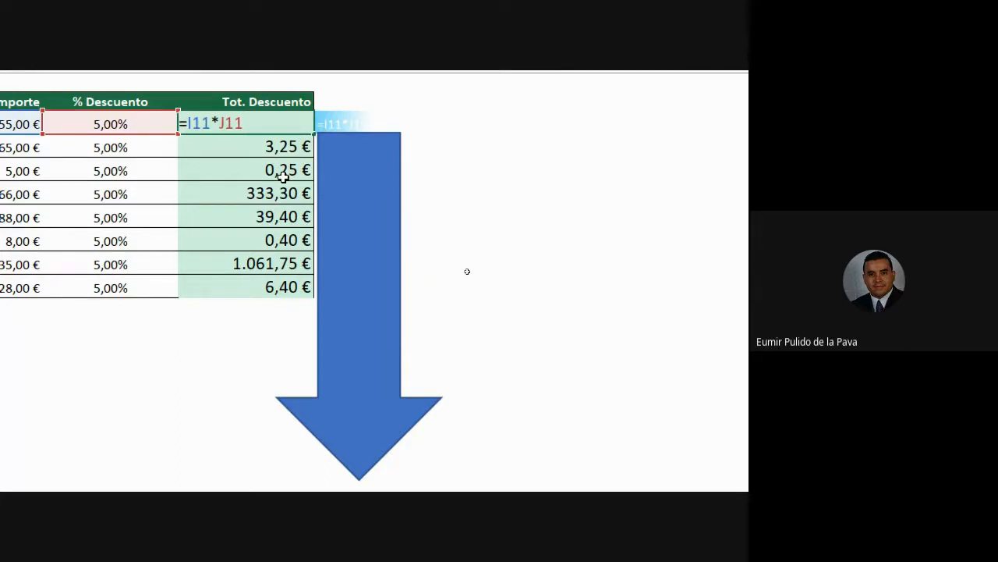
key(Return)
text(=)
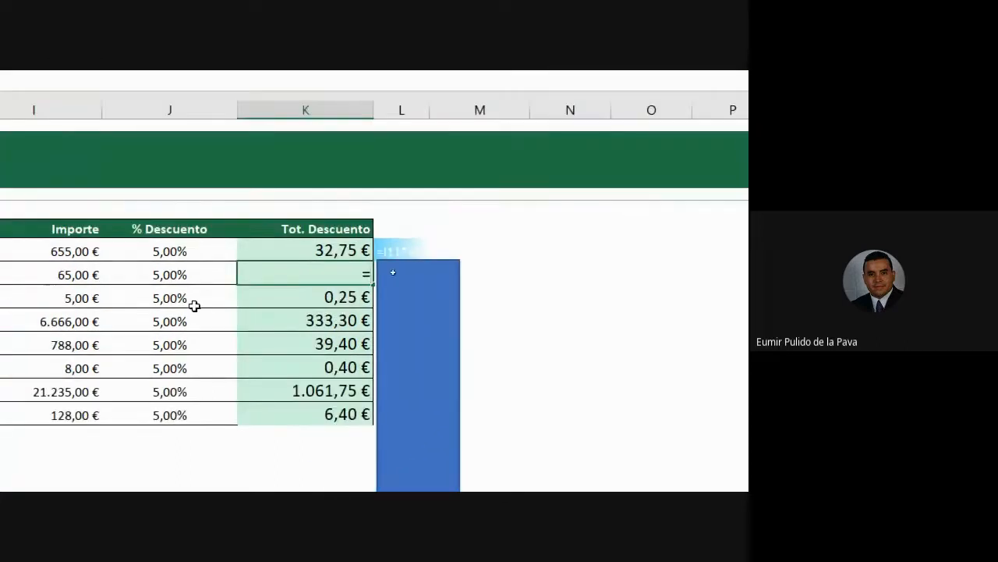
click(23, 147)
text(*)
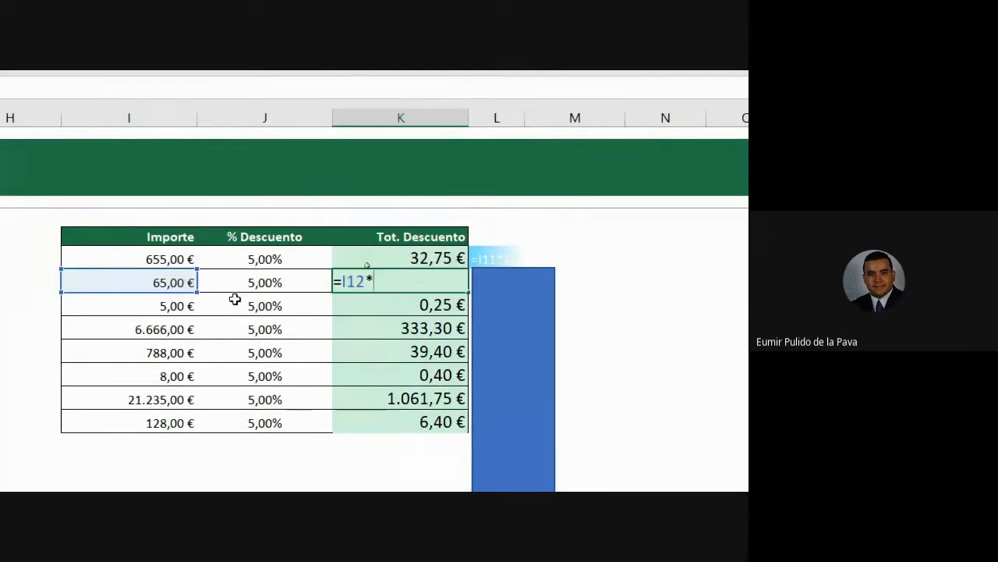
click(164, 274)
key(Return)
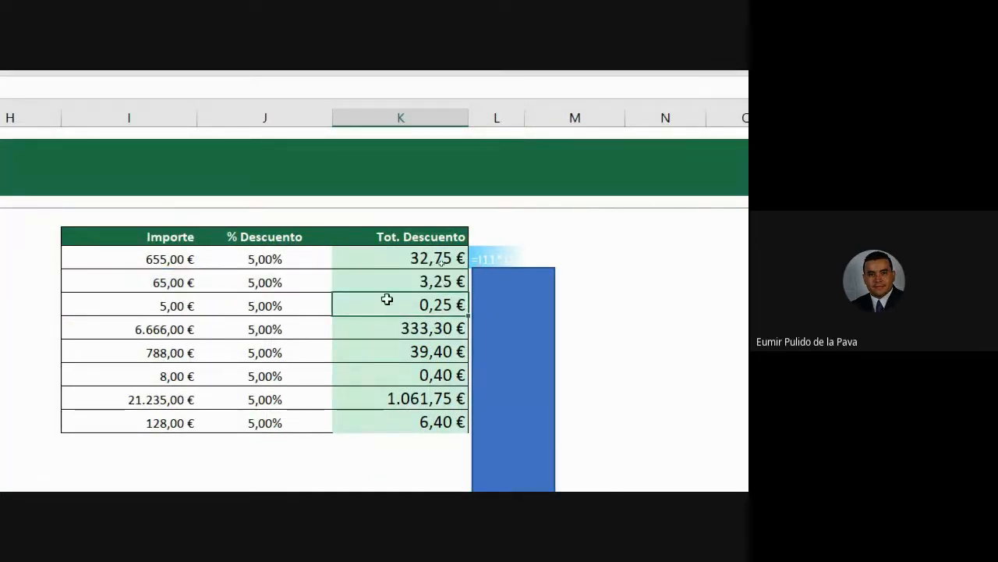
- Clear K12:K18 and fill K11's formula =I11*J11 down through K18
drag(385, 284, 383, 418)
key(Delete)
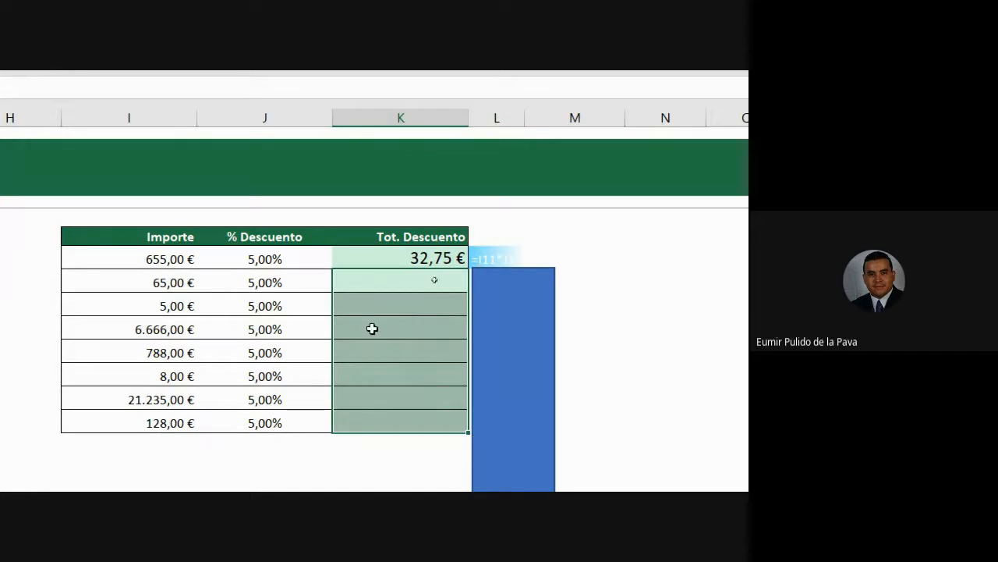
click(375, 258)
text(=I11*J11)
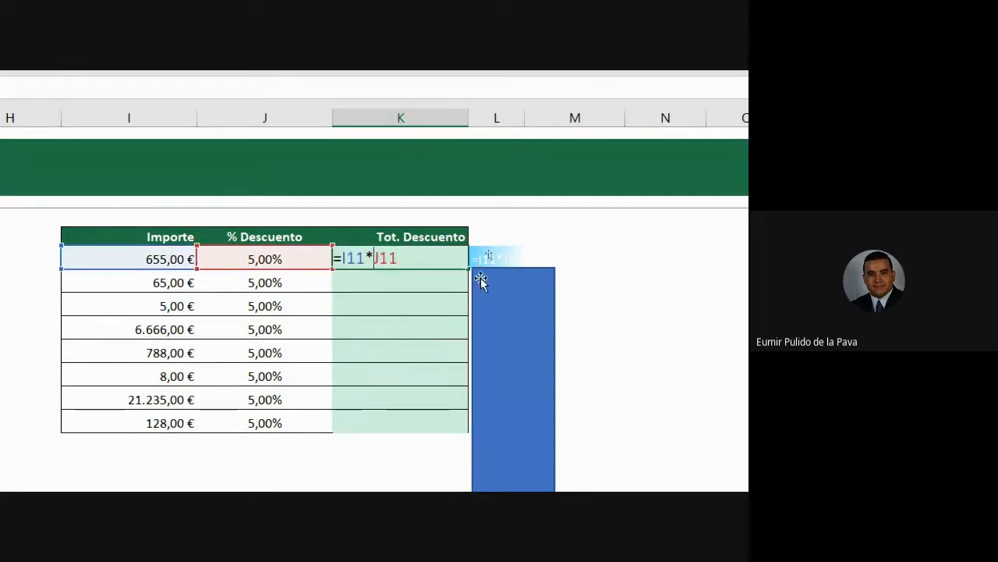
key(ctrl+Return)
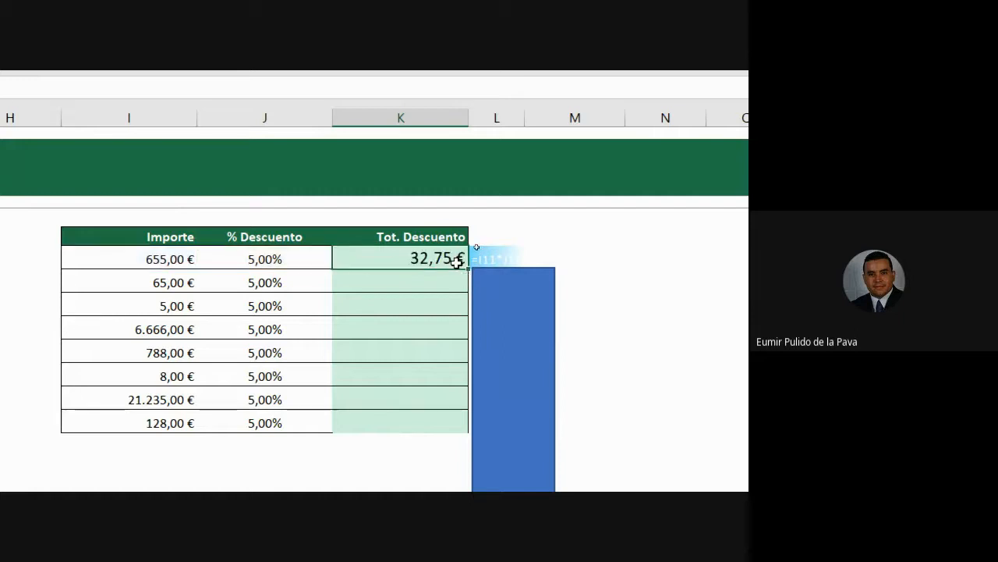
drag(468, 270, 458, 433)
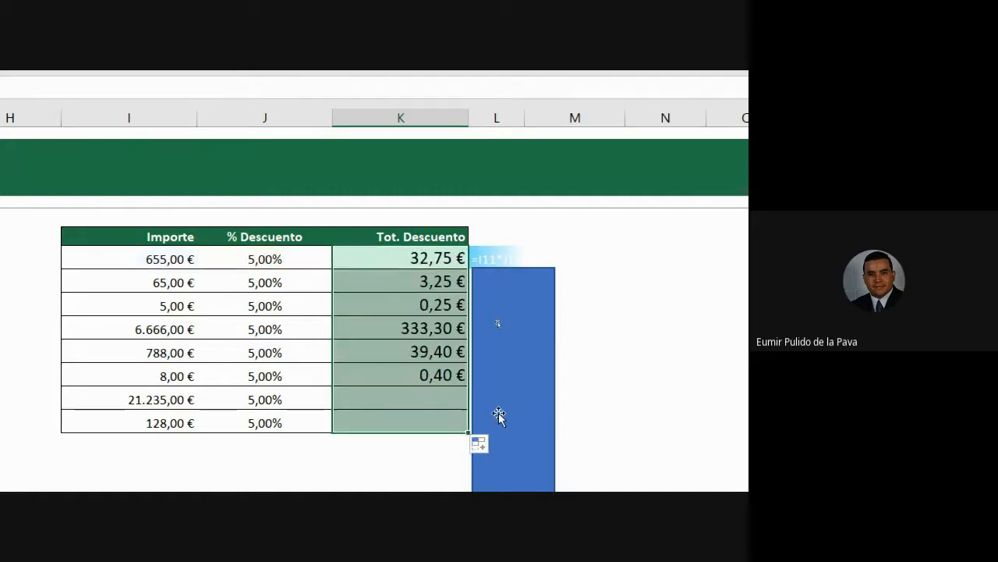
- Switch to the Google Meet call, admit the waiting participant and return to the Excel workbook
mouse_move(402, 468)
click(309, 414)
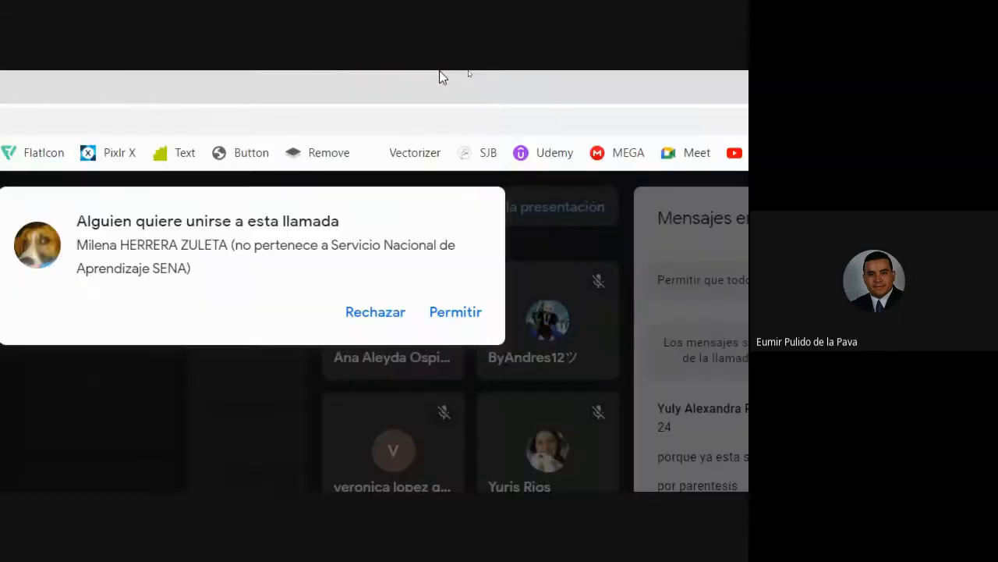
click(441, 322)
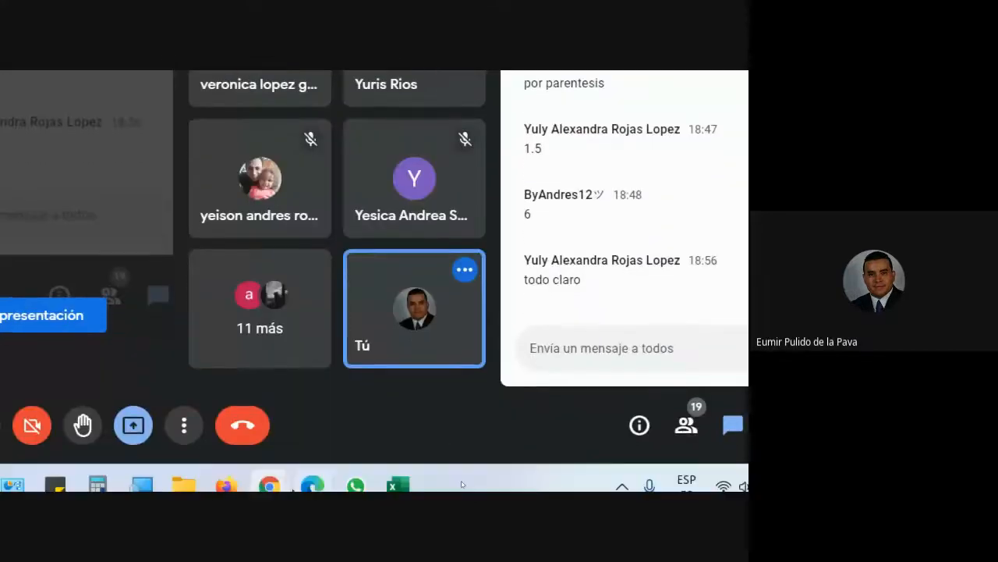
click(397, 470)
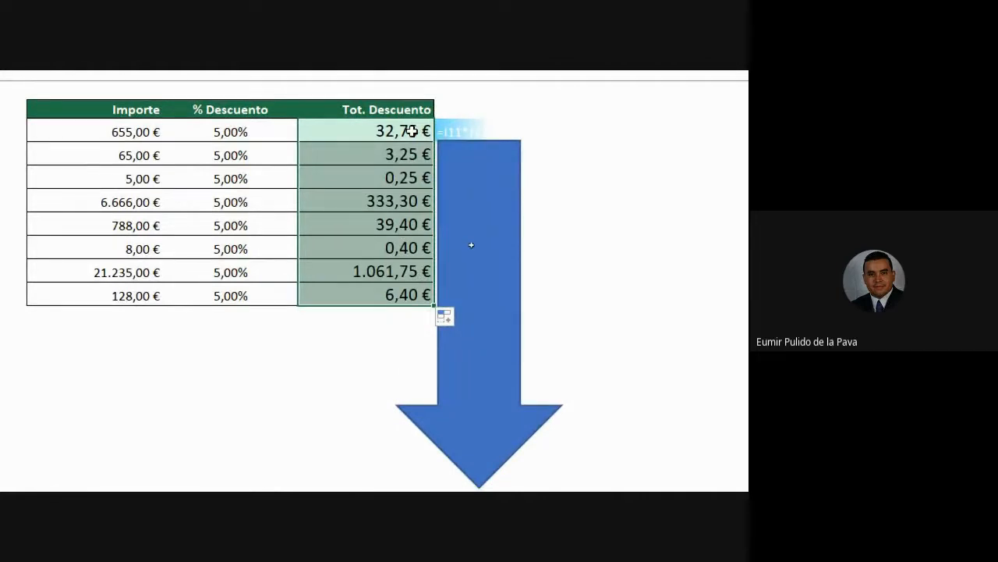
- Inspect the formulas in K11, K12 and K13 in turn to see which cells each one references
double_click(366, 130)
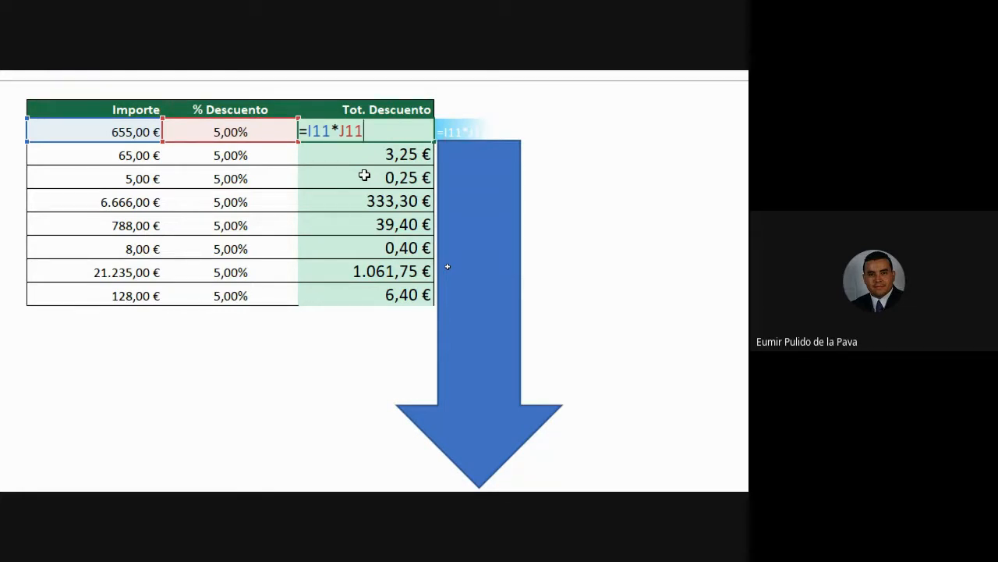
key(Return)
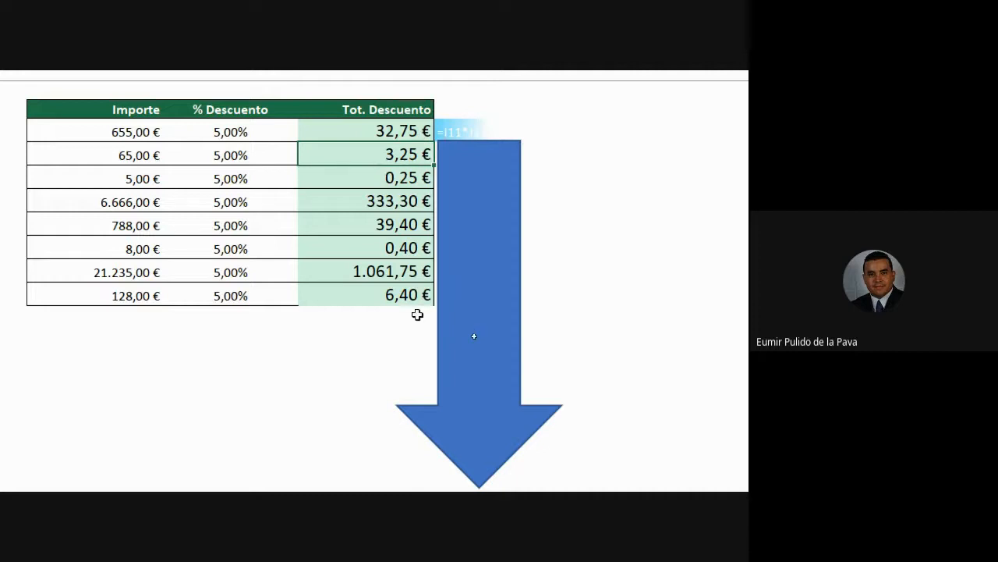
double_click(361, 153)
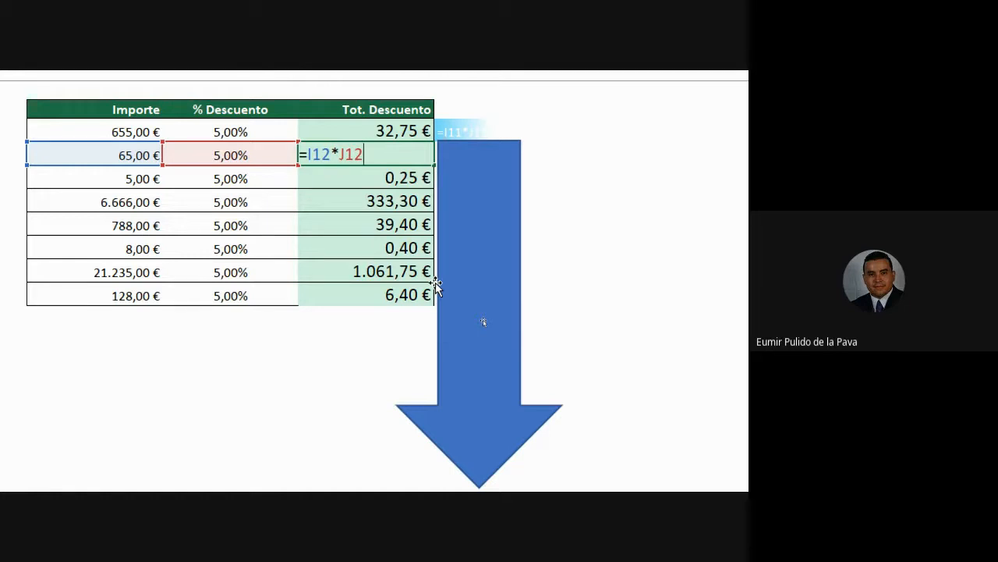
key(Return)
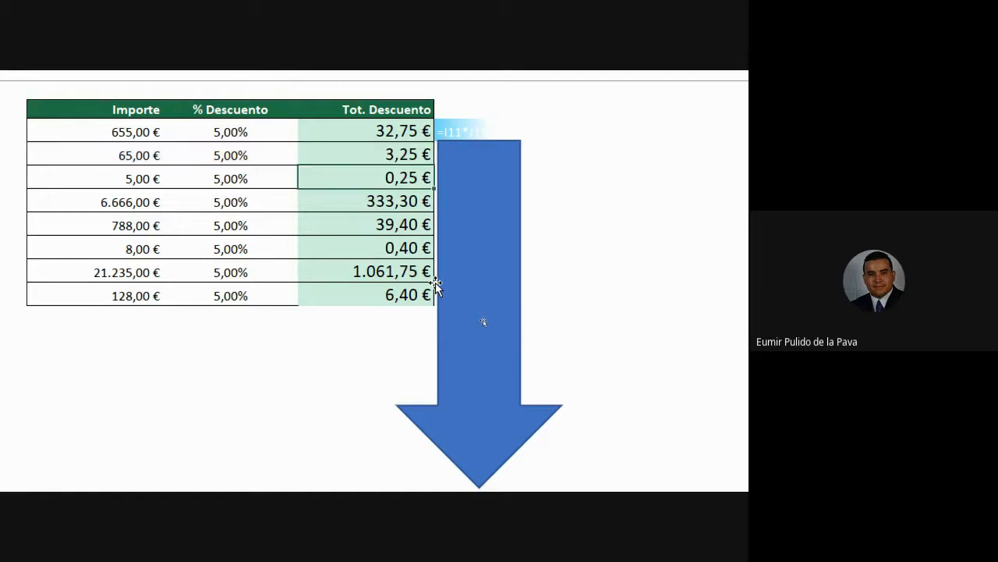
double_click(373, 176)
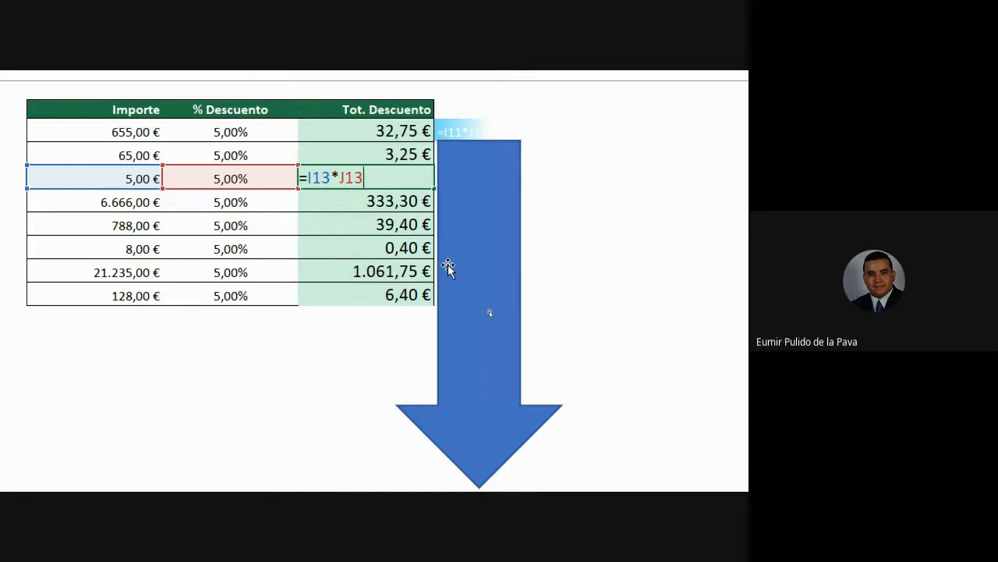
click(448, 266)
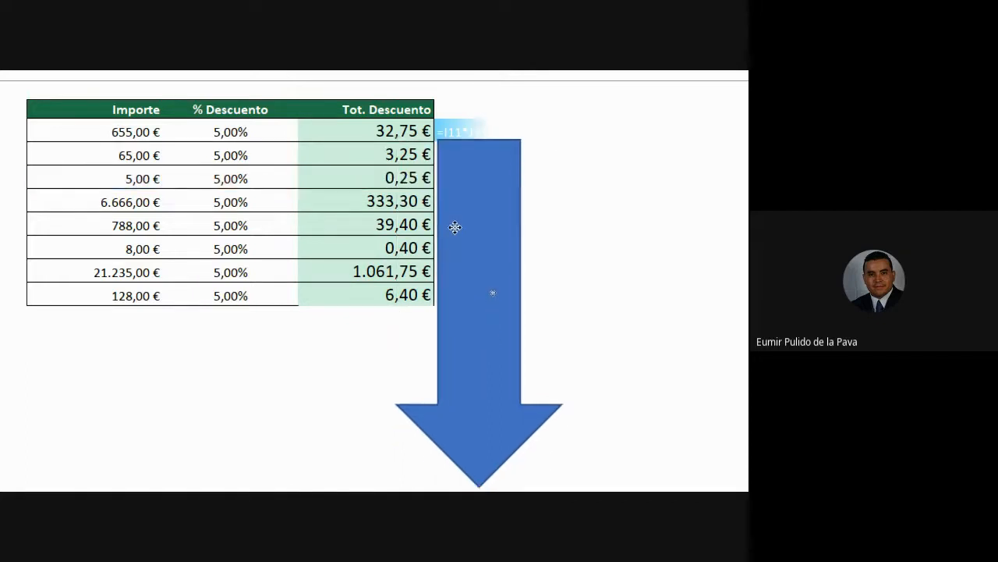
- Lengthen the blue arrow beside the discount table slightly downward
click(455, 227)
scroll(468, 351, down, 1)
drag(478, 442, 480, 476)
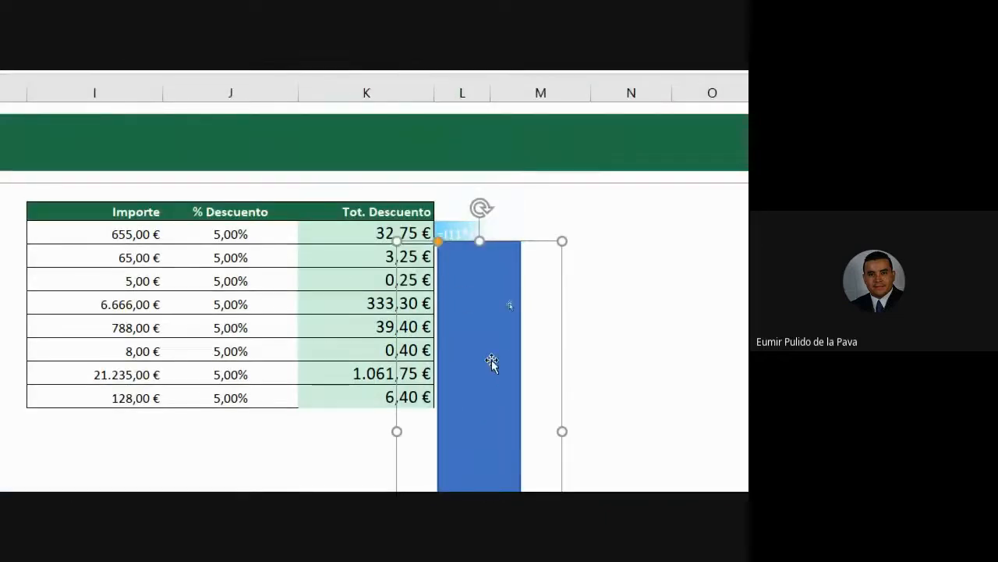
- Clear K11:K17, check K18's formula =I18*J18 and fill it upward through K11
click(369, 390)
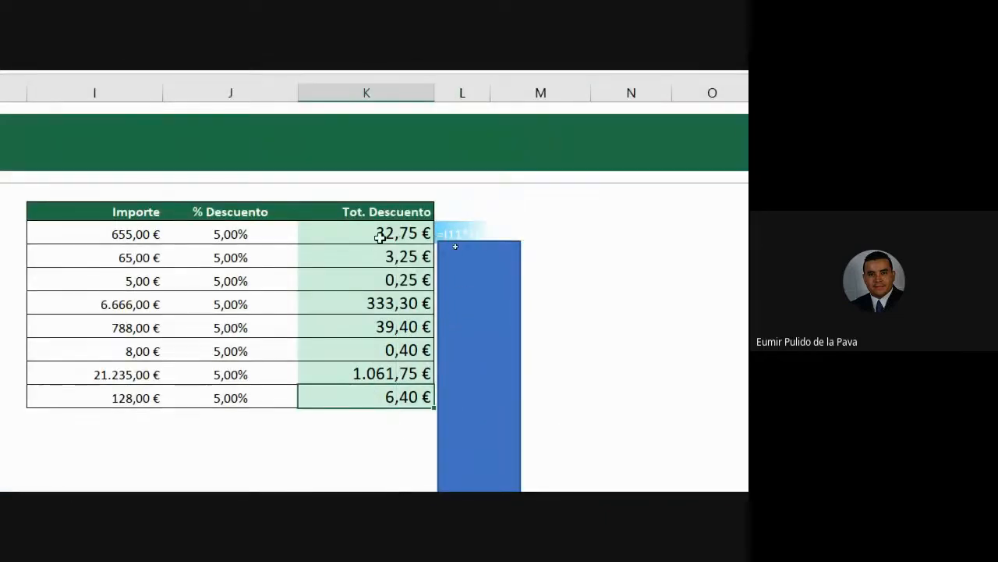
drag(381, 236, 367, 374)
key(Delete)
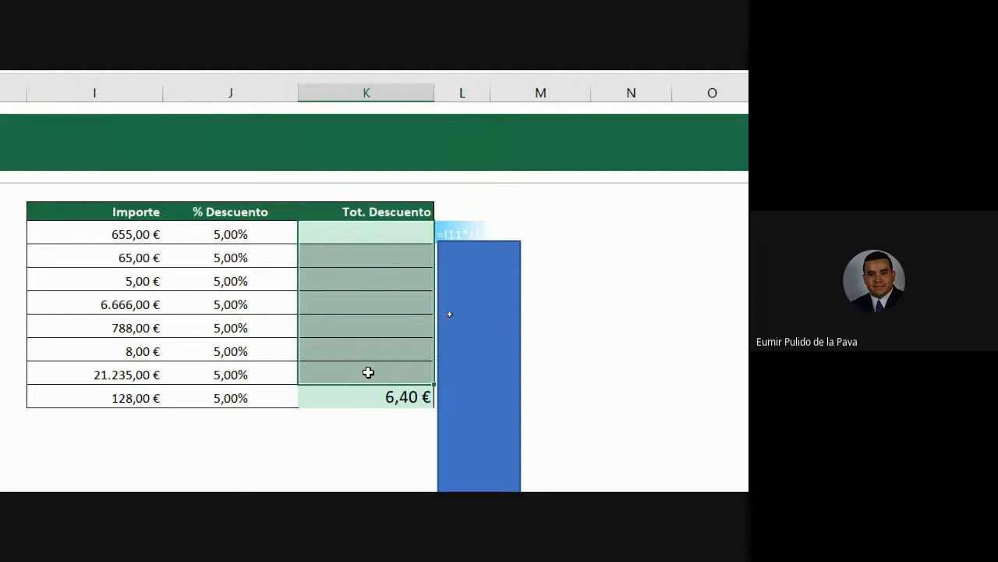
click(361, 401)
double_click(361, 351)
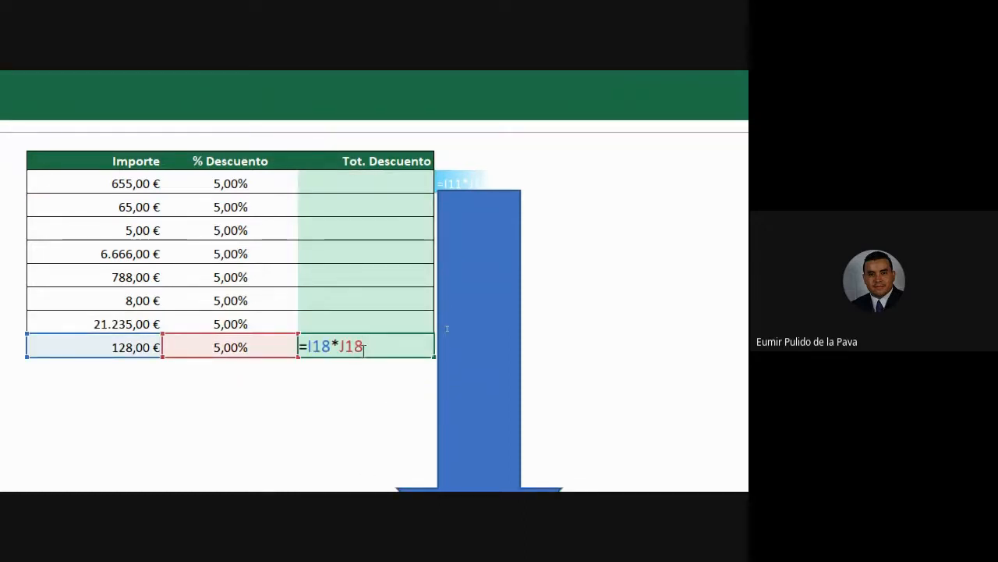
key(Return)
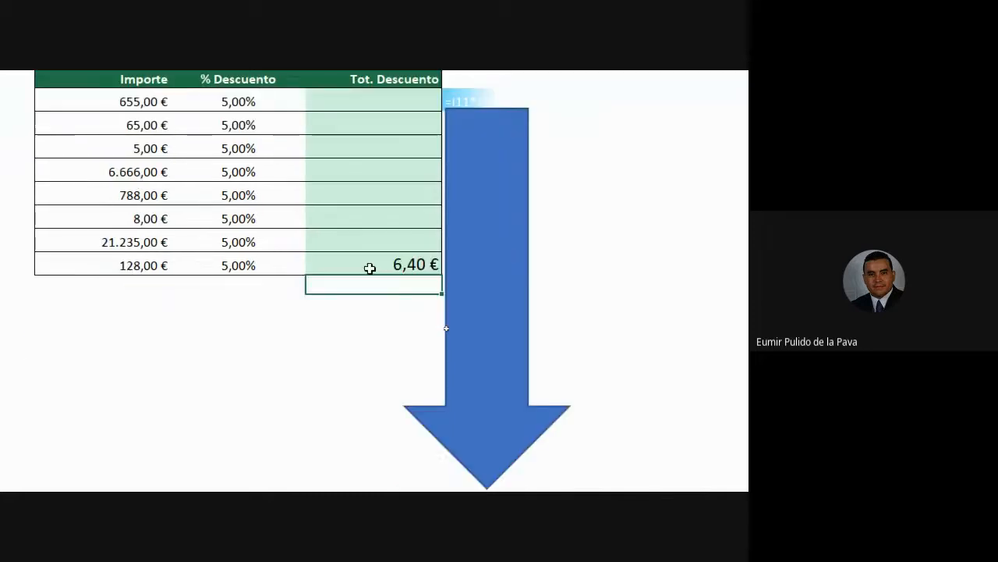
click(390, 342)
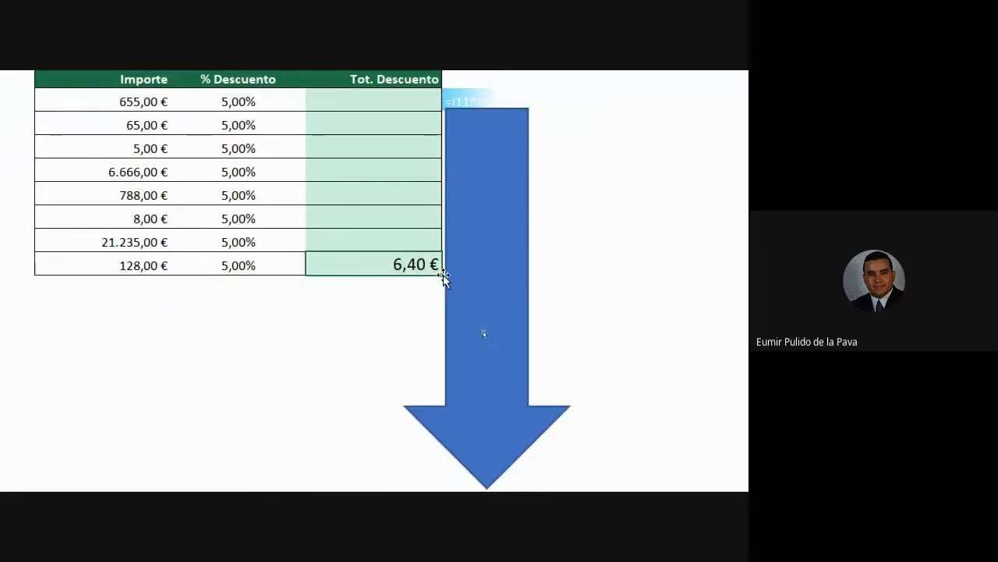
drag(440, 274, 437, 102)
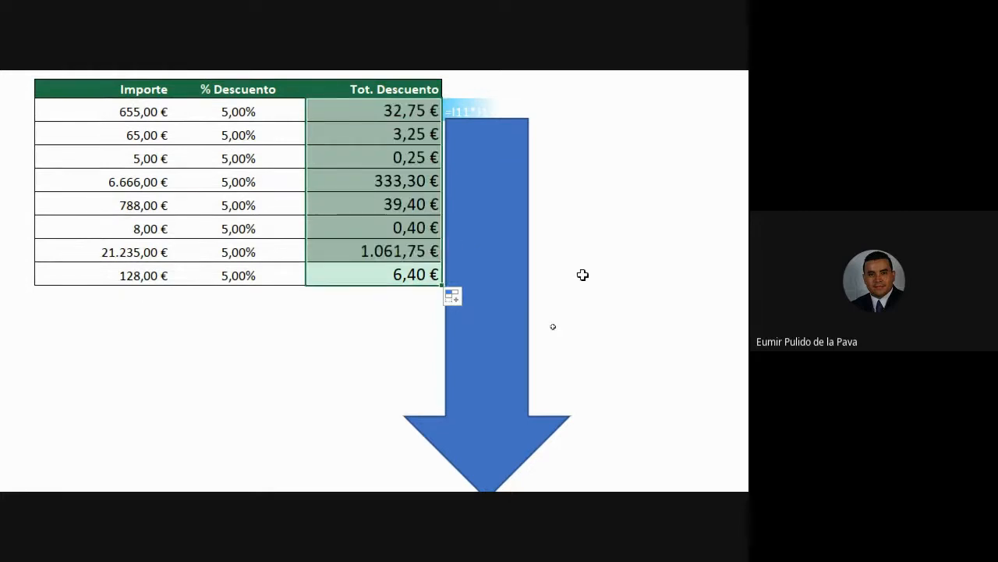
- Resize the blue arrow, rotate it to point upward and move it clear of the Tot. Descuento column
double_click(343, 250)
click(508, 234)
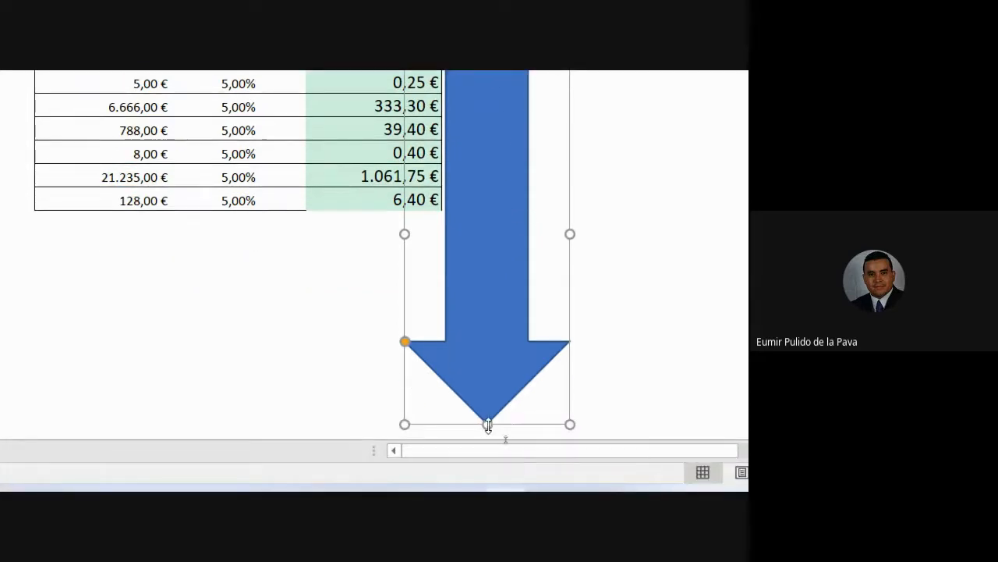
drag(488, 425, 484, 343)
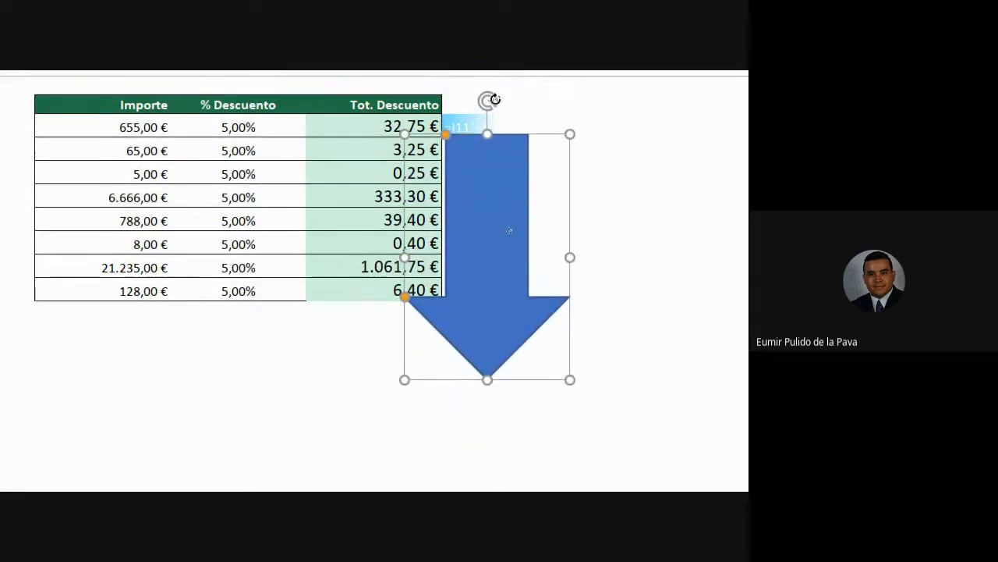
drag(491, 99, 475, 411)
drag(486, 135, 500, 100)
drag(491, 189, 539, 201)
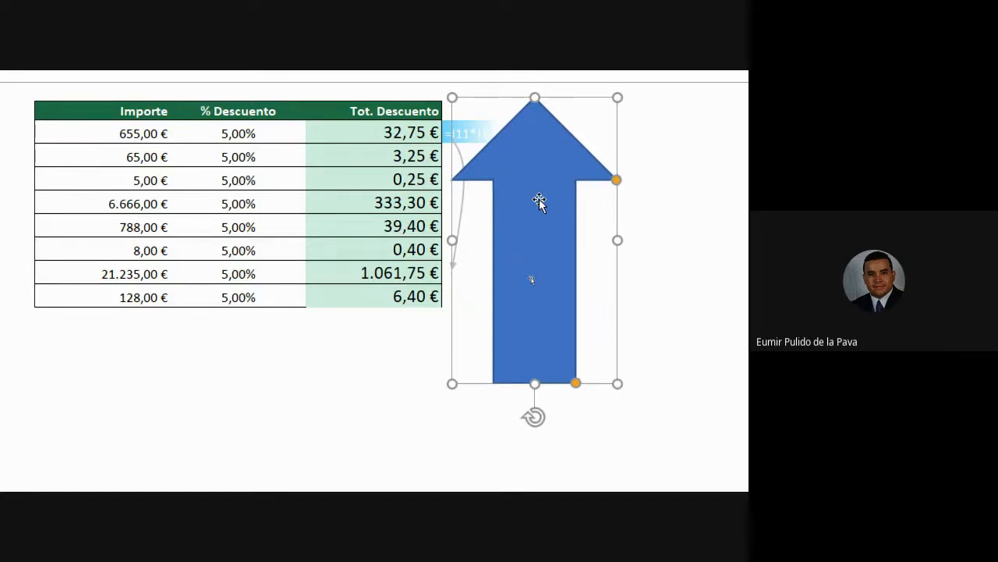
- Rotate the arrow back to point downward, place it against the Tot. Descuento column and lengthen it slightly
drag(535, 416, 531, 117)
drag(525, 161, 480, 204)
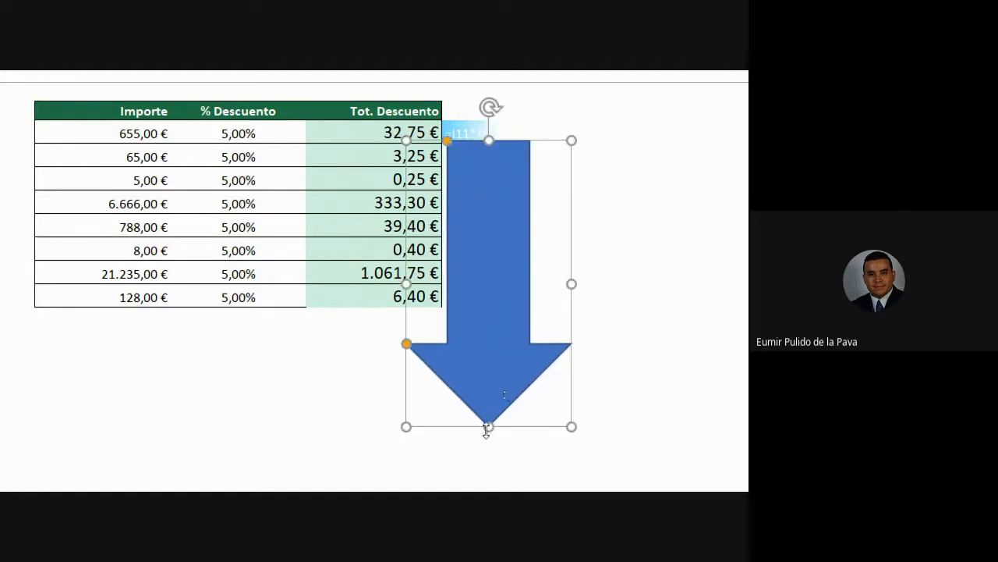
mouse_move(489, 426)
mouse_down()
mouse_move(486, 156)
mouse_move(496, 431)
mouse_up()
- Inspect the Tot. Descuento formula in K12 and reduce the screen magnification to 100%
double_click(350, 151)
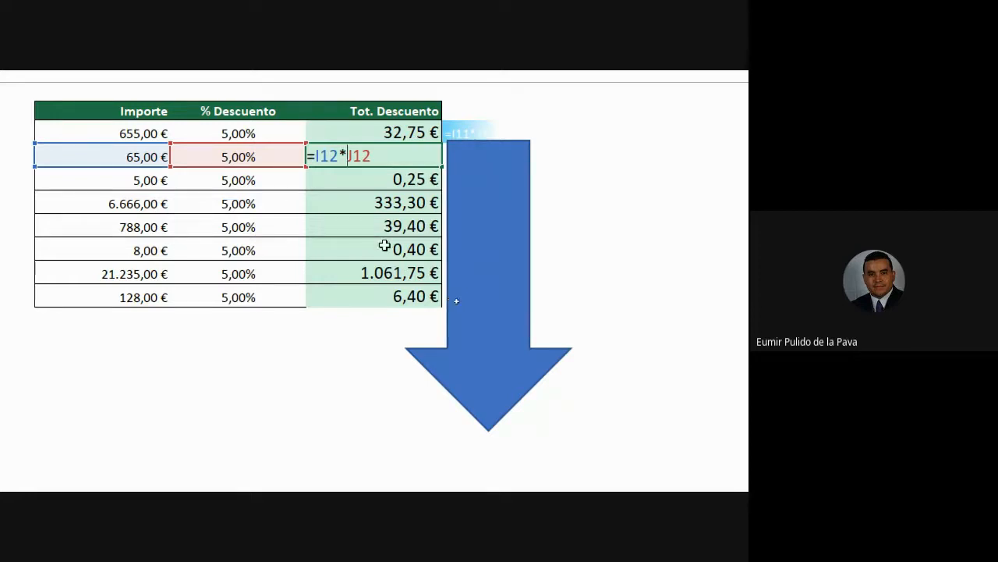
click(242, 454)
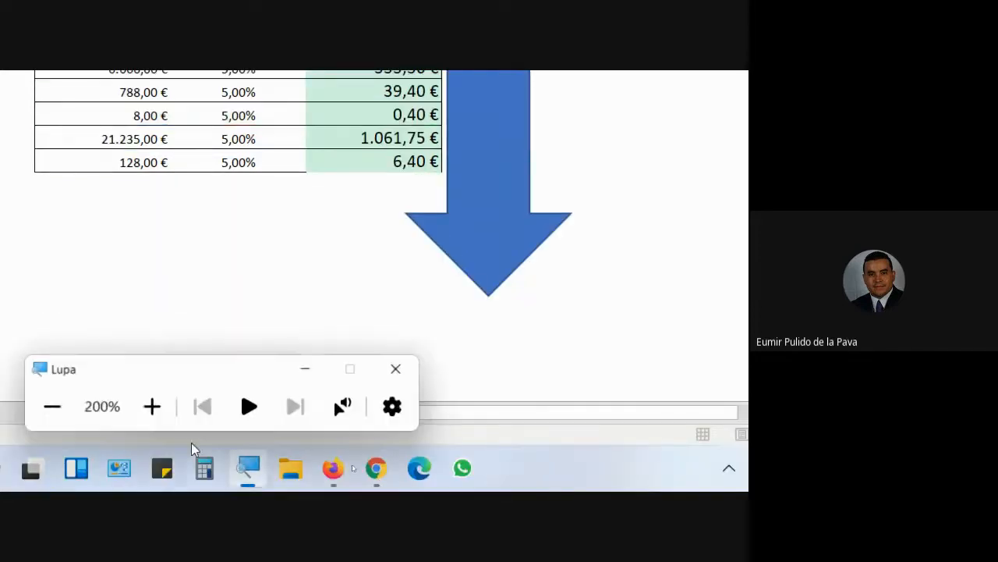
click(56, 414)
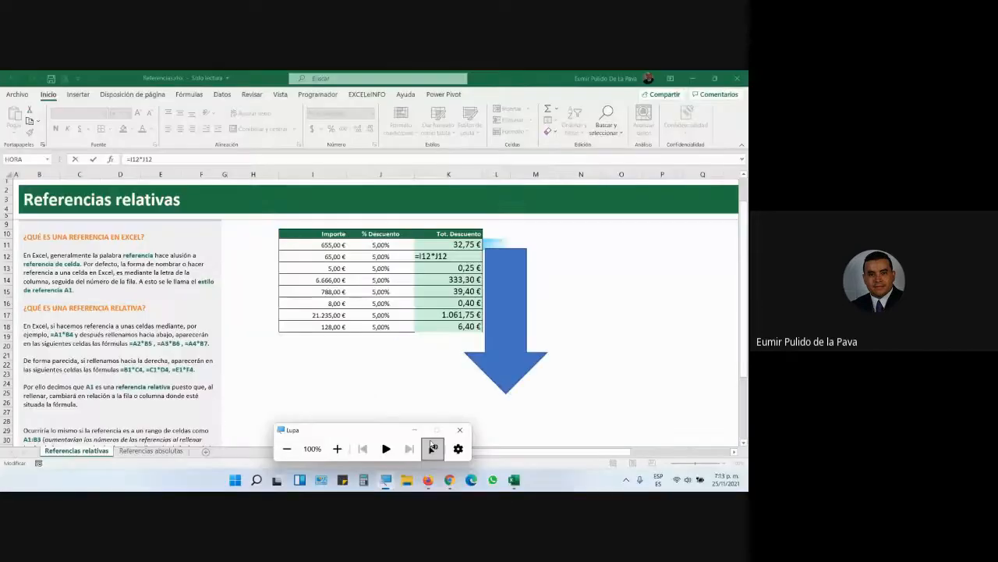
- Switch to the Google Meet call to read the chat, return to Excel and magnify the screen to 200%
click(449, 480)
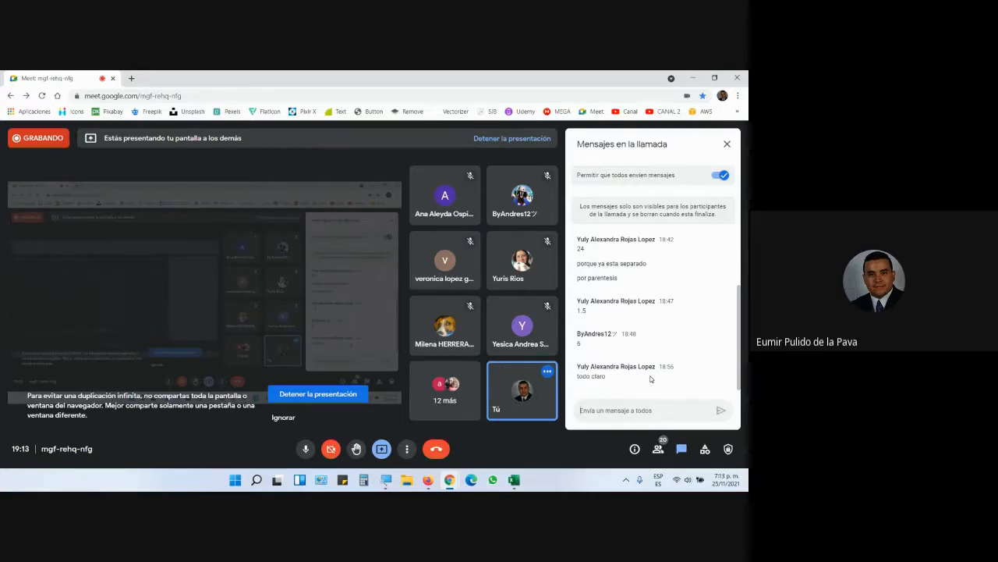
key(alt+Tab)
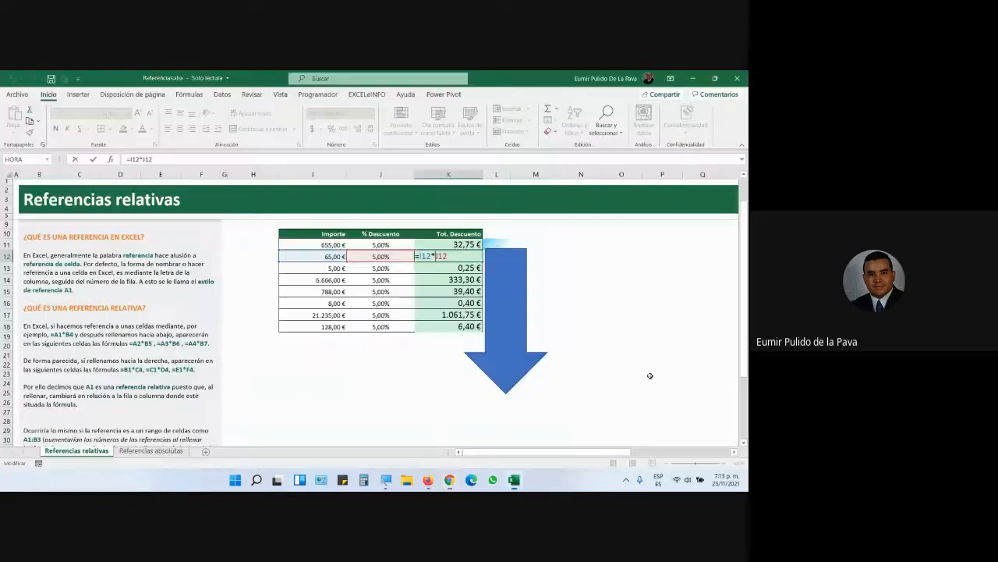
click(386, 479)
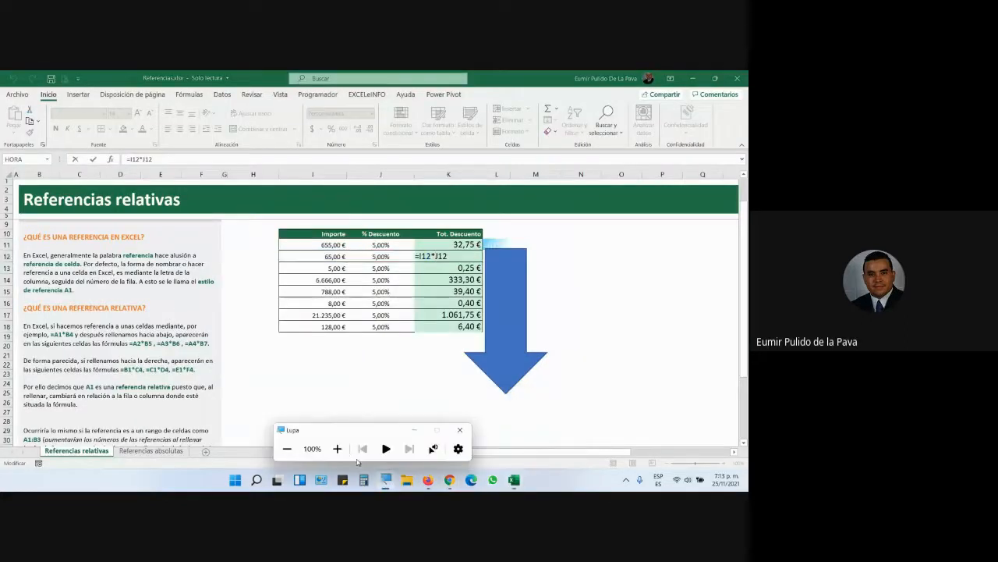
click(337, 449)
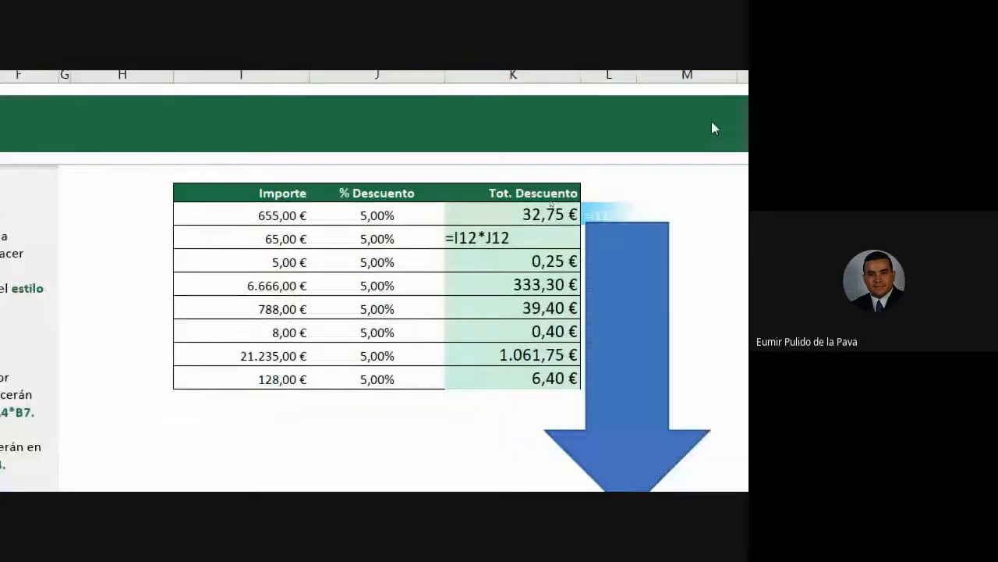
- Check K11's formula =I11*J11, clear K12:K18 and fill K11 down through K18
click(497, 215)
key(Escape)
double_click(497, 215)
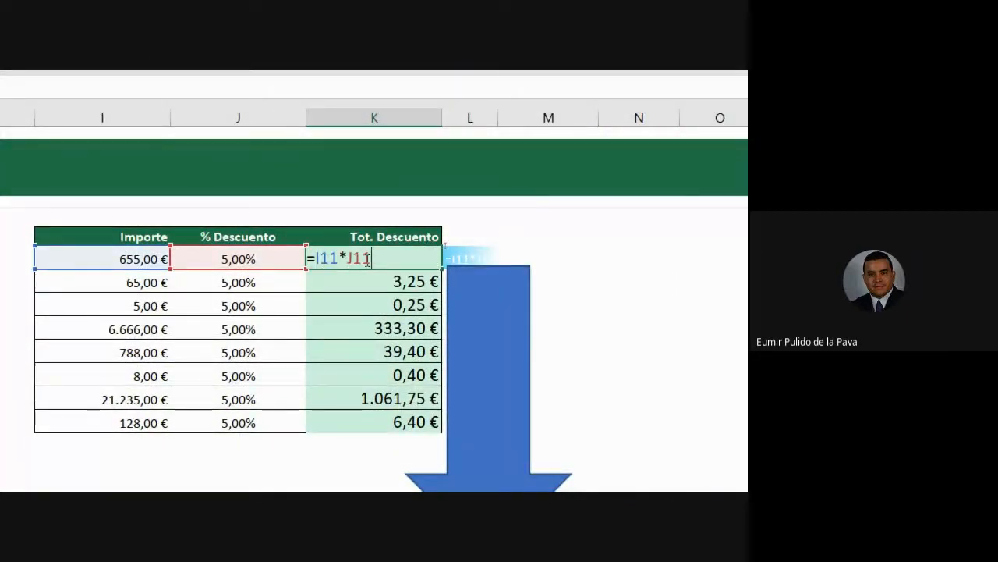
key(Return)
mouse_move(419, 279)
mouse_down()
mouse_move(401, 424)
mouse_move(415, 418)
mouse_move(405, 421)
mouse_up()
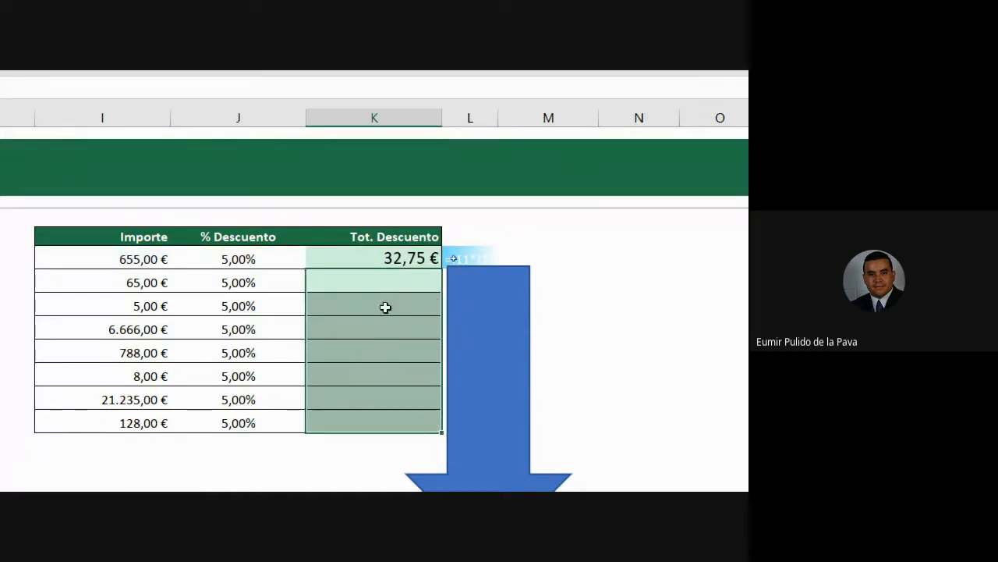
click(385, 259)
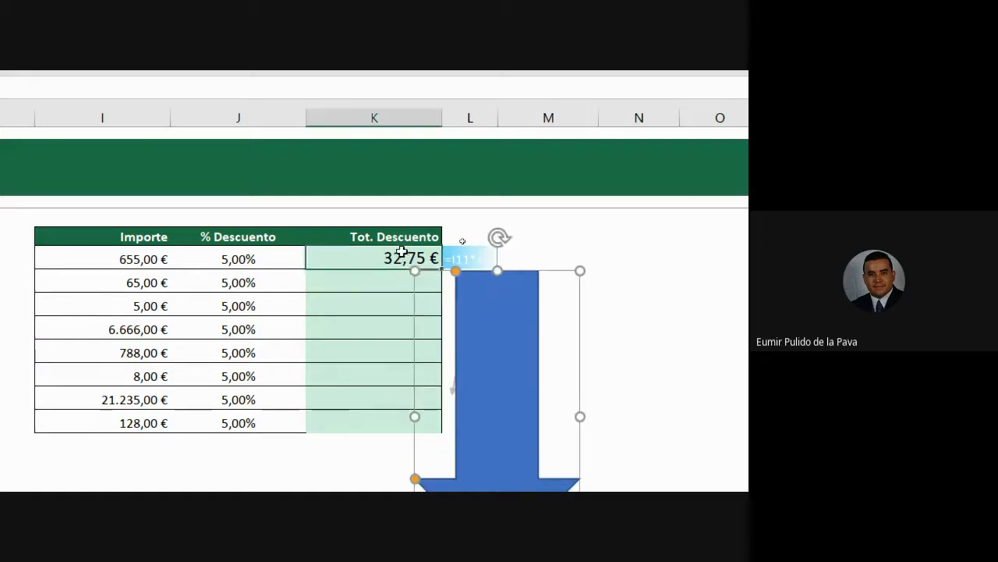
drag(439, 267, 432, 427)
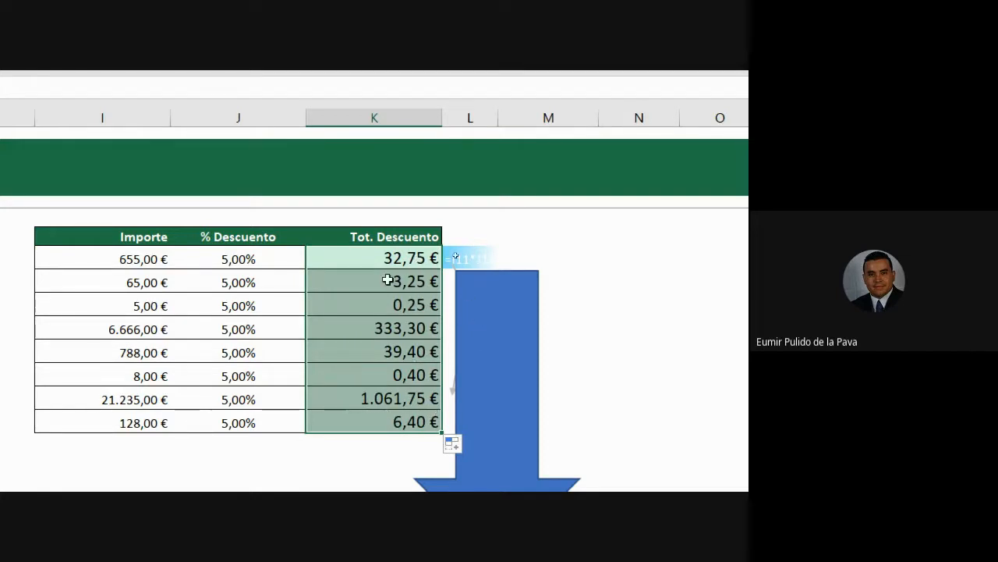
- Inspect the filled formulas in K12 and K18 without changing them
double_click(385, 281)
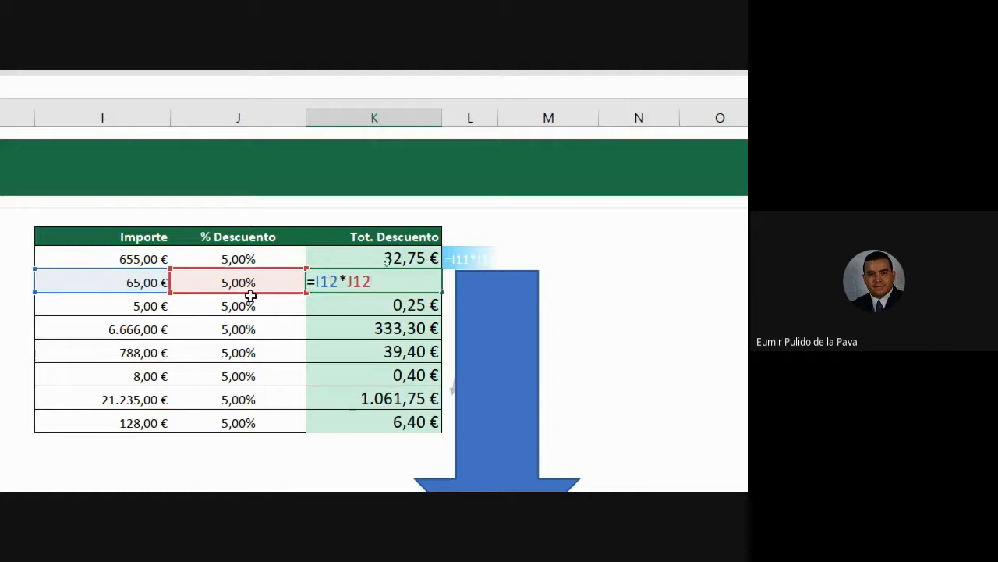
click(368, 418)
double_click(368, 419)
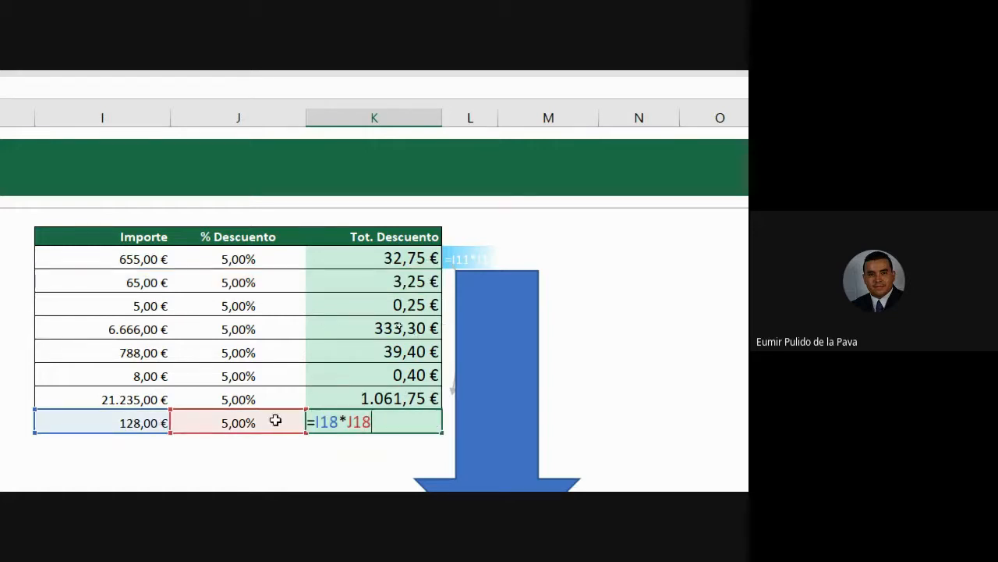
key(Escape)
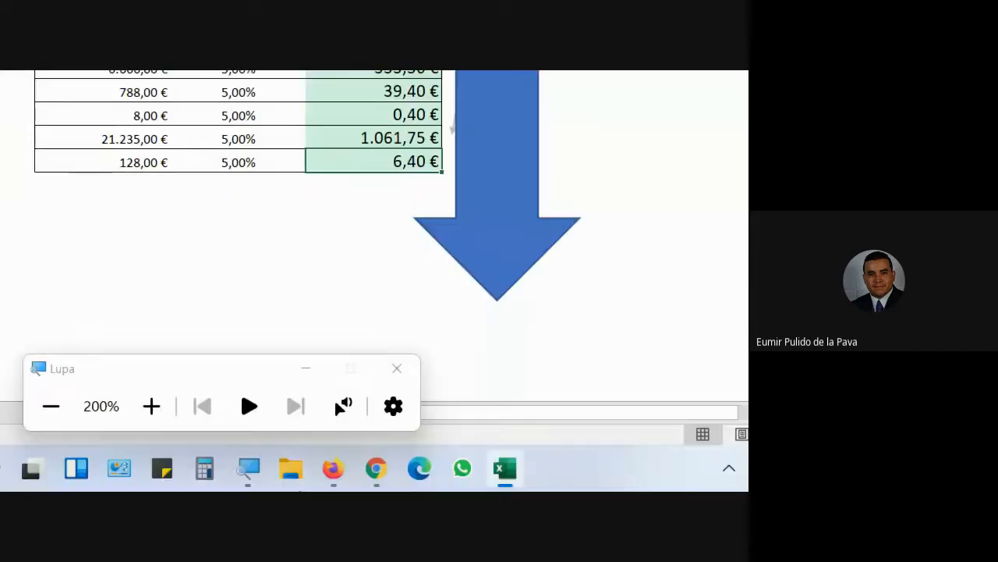
- Switch to the Google Meet call, highlight the chat reply "valor de la fila" and return to Excel
mouse_move(376, 468)
click(257, 308)
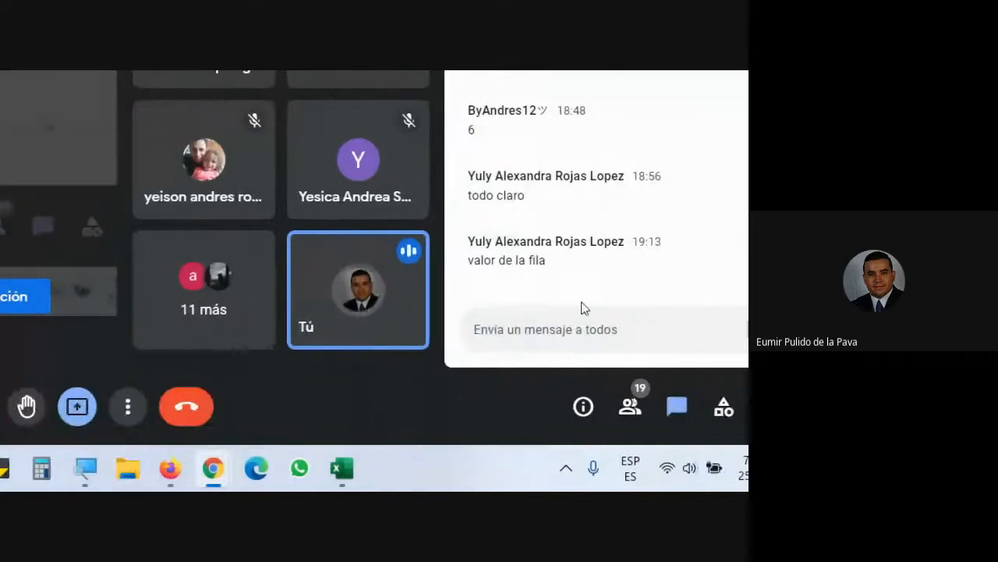
drag(470, 261, 557, 276)
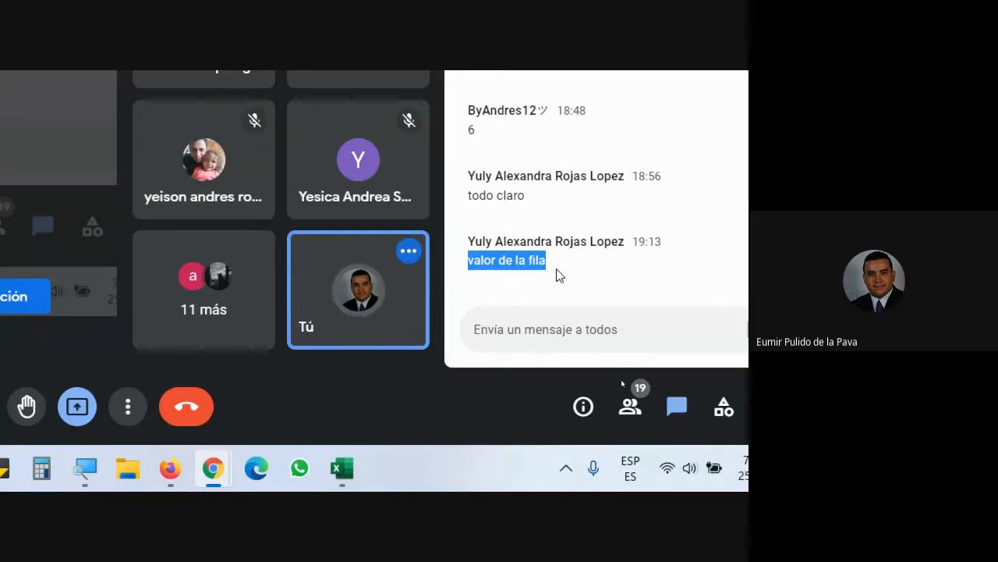
click(342, 468)
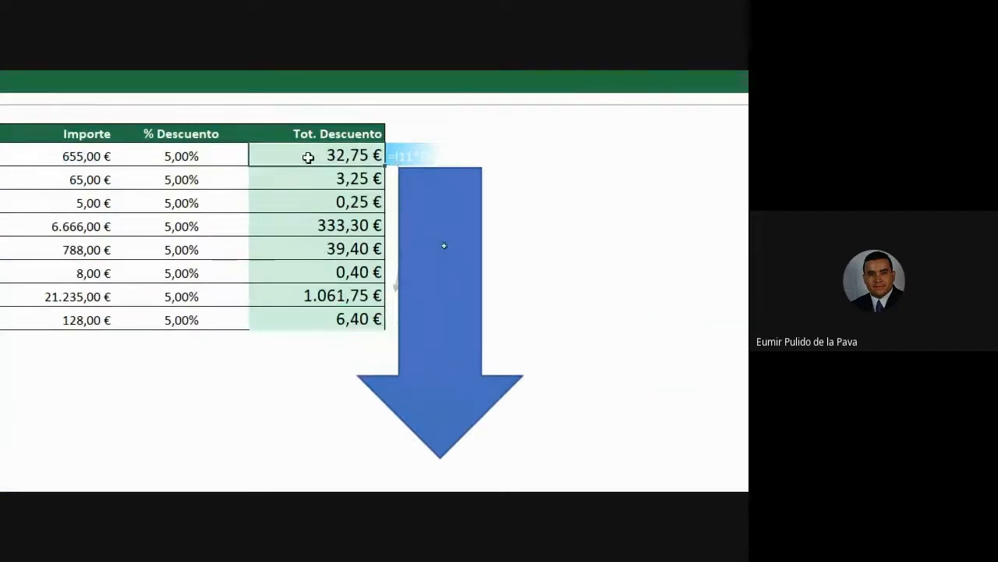
- Compare the row references in the Tot. Descuento formulas of K11, K12, K13 and K18
double_click(297, 129)
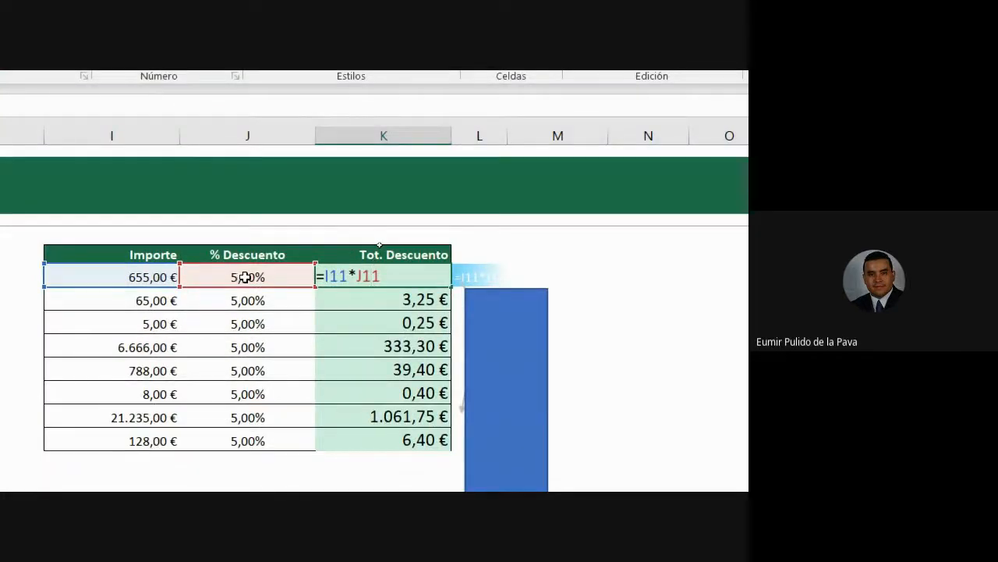
click(373, 289)
double_click(368, 294)
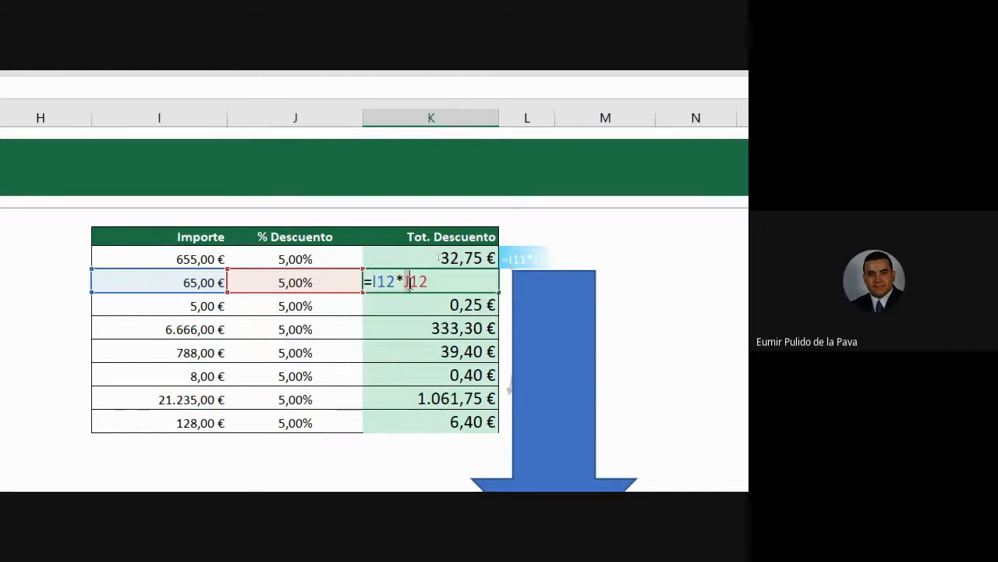
key(Return)
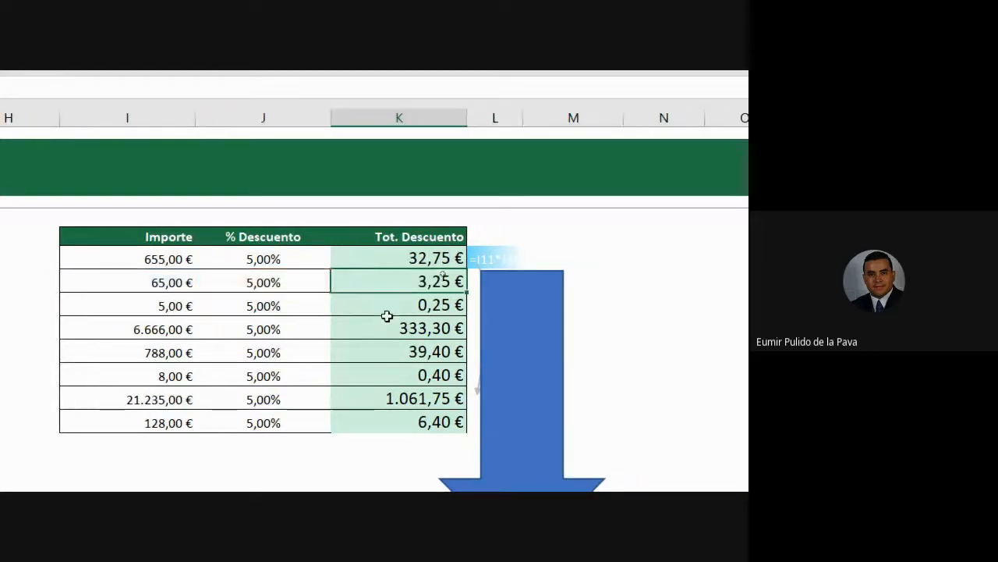
double_click(344, 306)
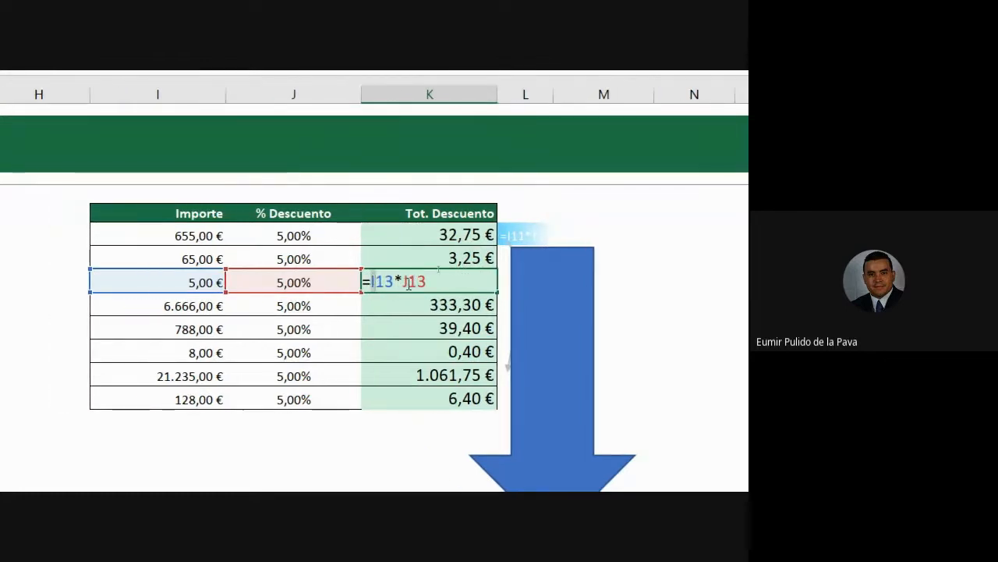
key(ctrl+Return)
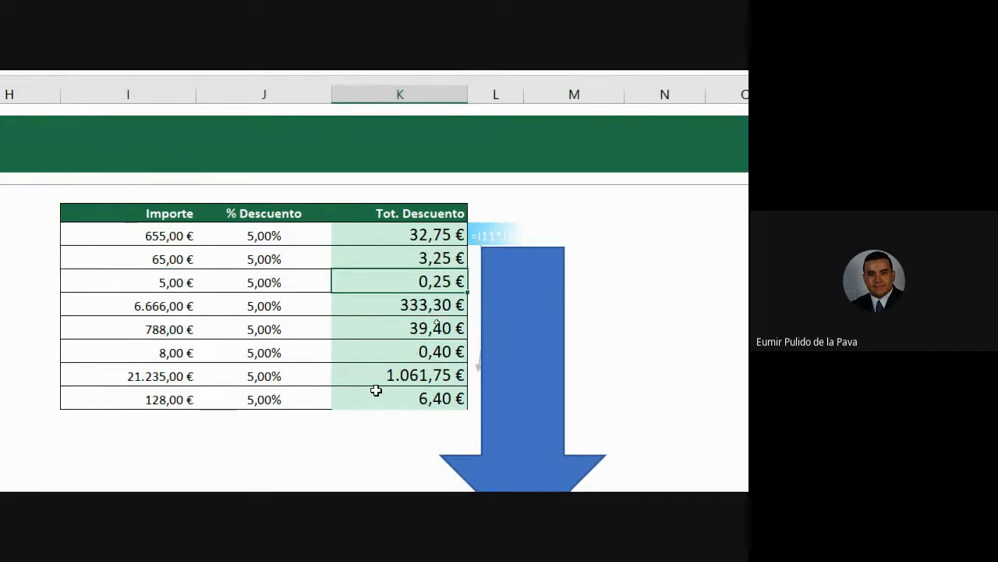
double_click(376, 390)
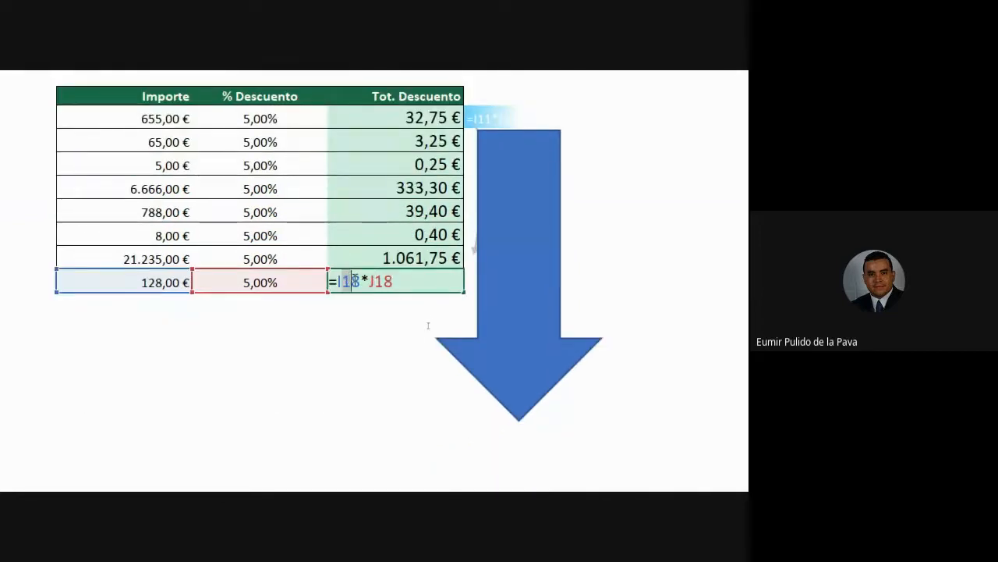
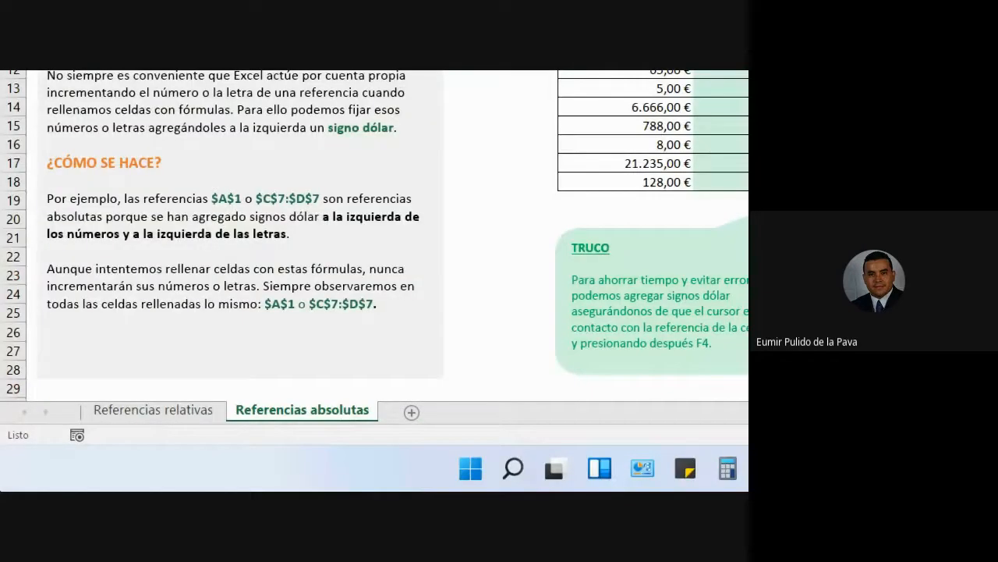
- On the Referencias relativas sheet, highlight the % Descuento and Tot. Descuento columns and open K11's formula for review
click(160, 411)
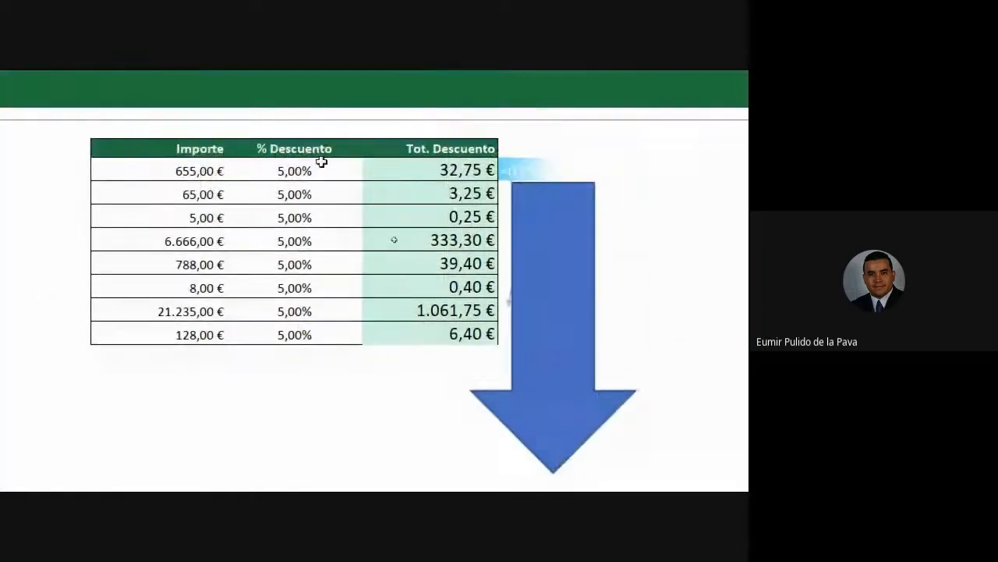
drag(319, 156, 304, 335)
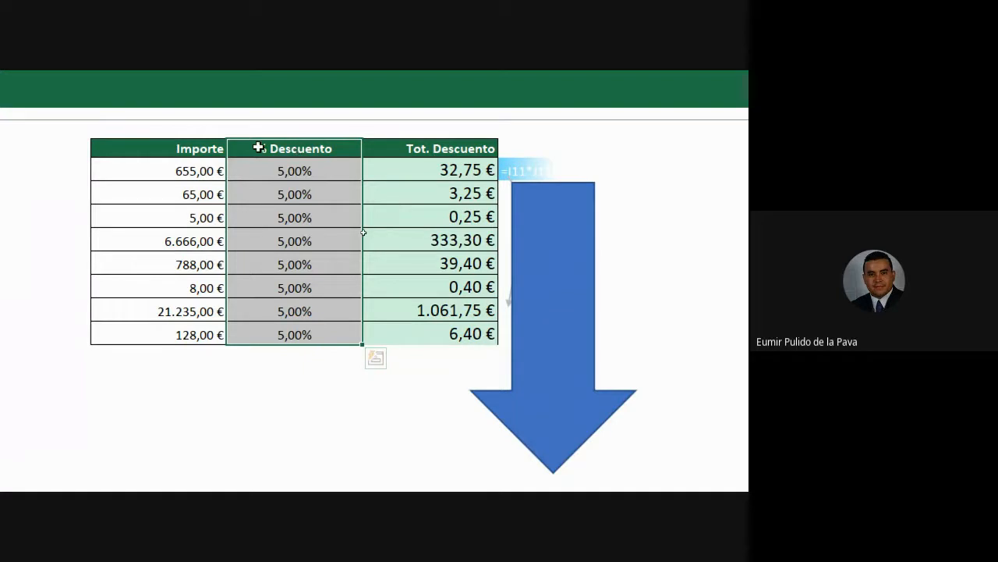
drag(278, 193, 269, 333)
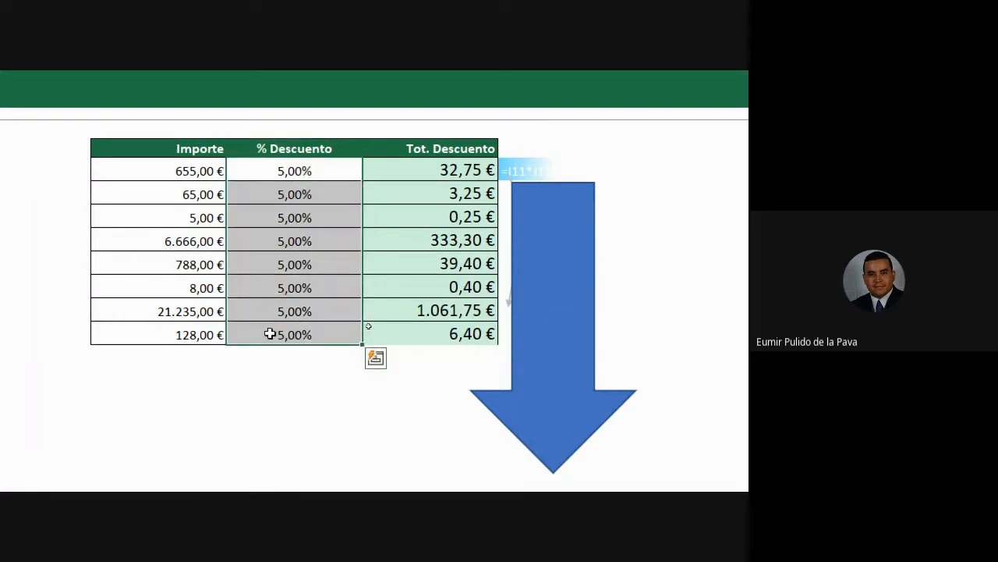
drag(405, 145, 408, 332)
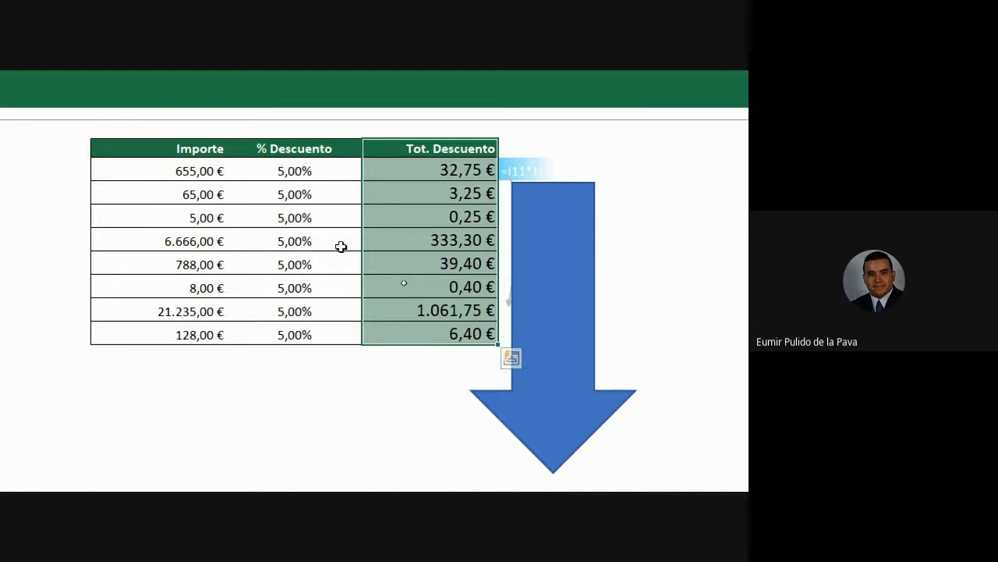
drag(305, 191, 316, 334)
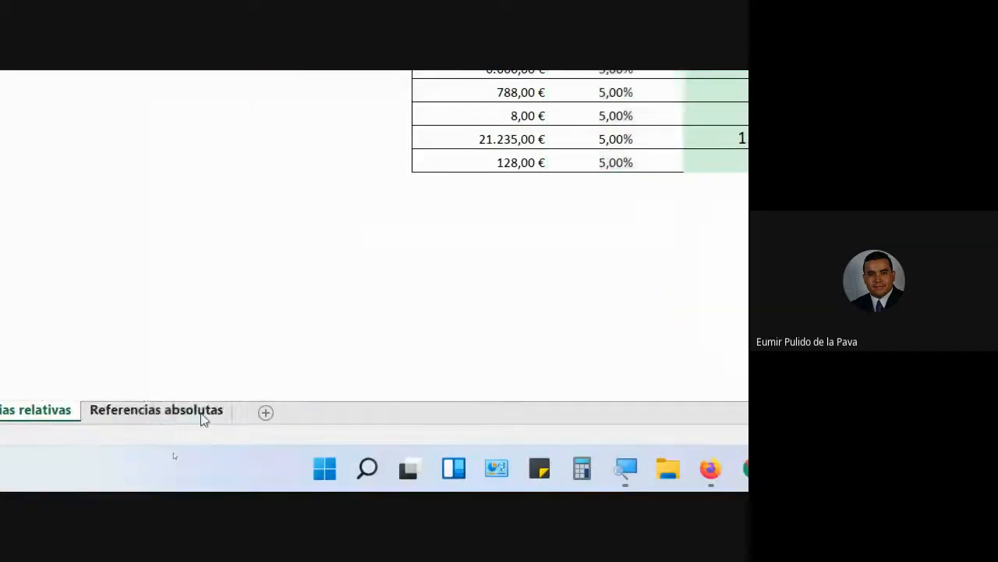
click(62, 484)
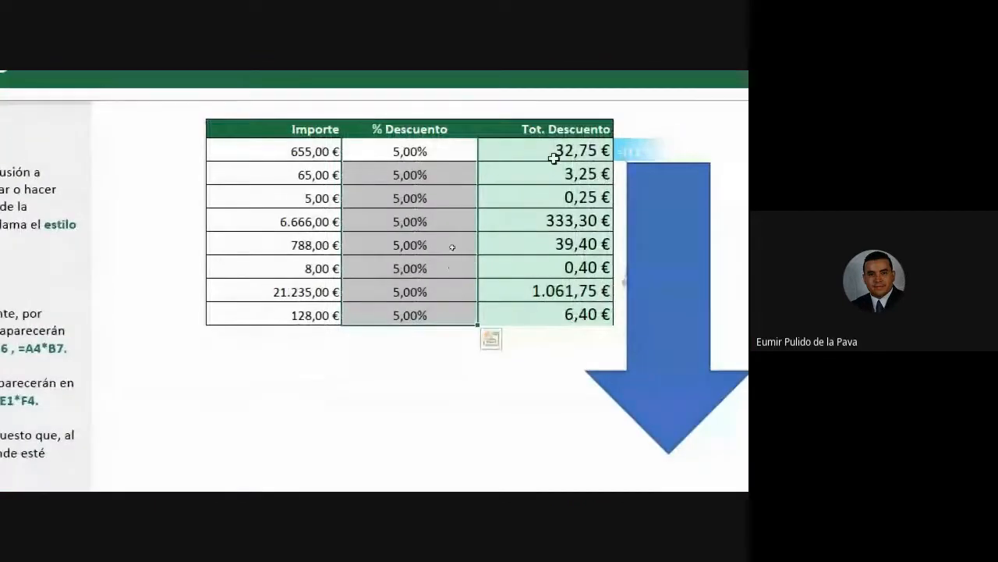
double_click(554, 150)
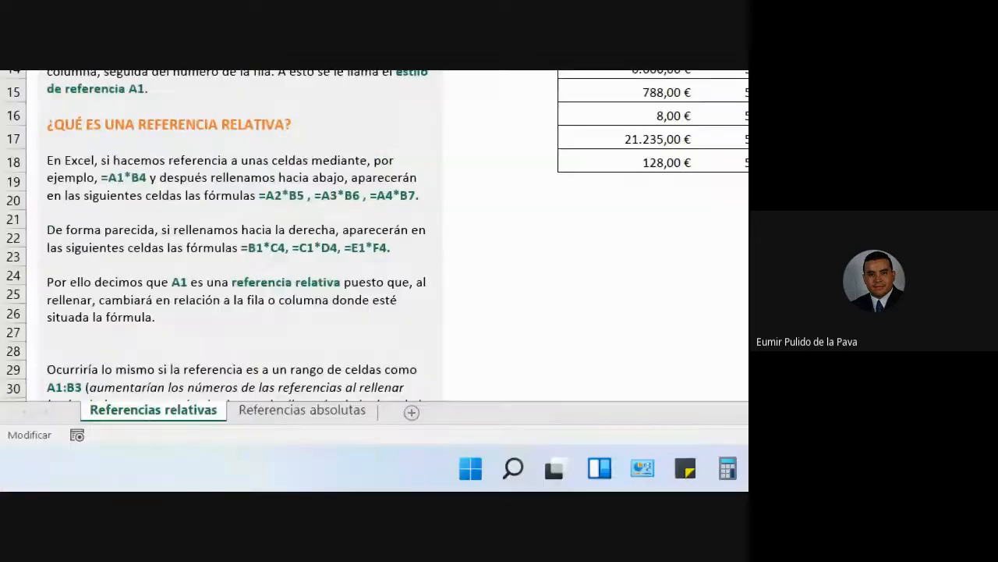
- On the Referencias absolutas sheet, enter the Tot. Descuento formula =I11*M11 in J11
click(262, 411)
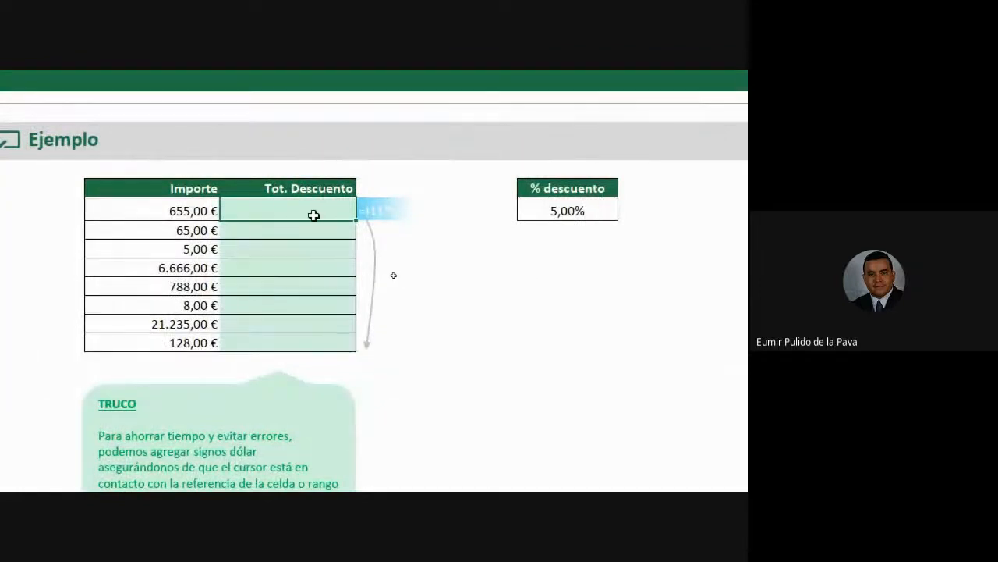
text(=)
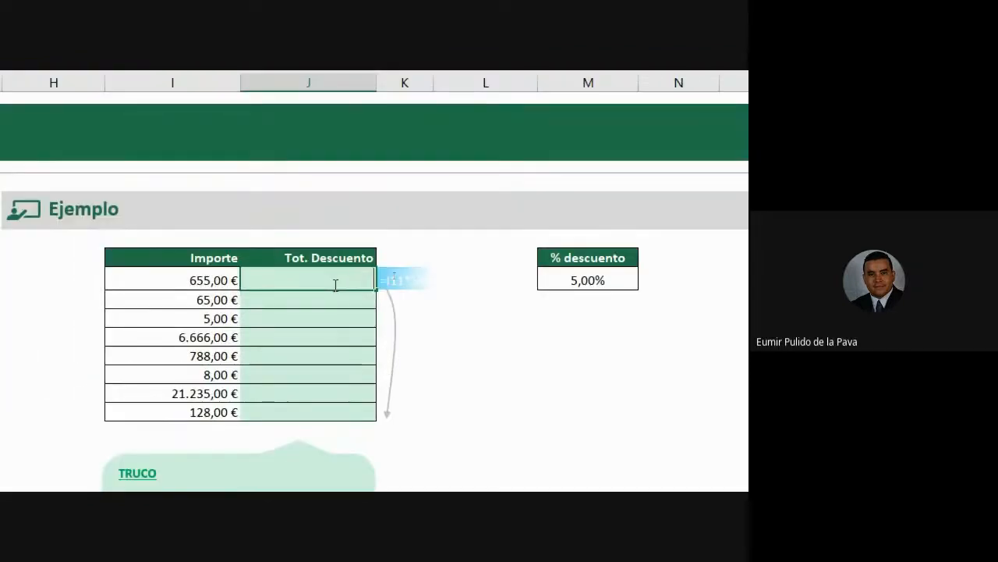
click(186, 281)
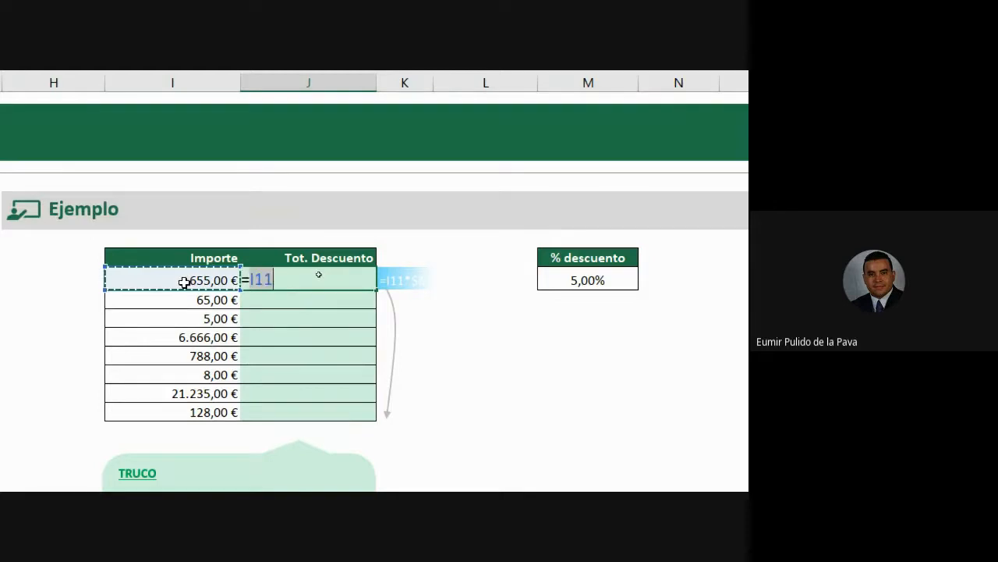
text(*)
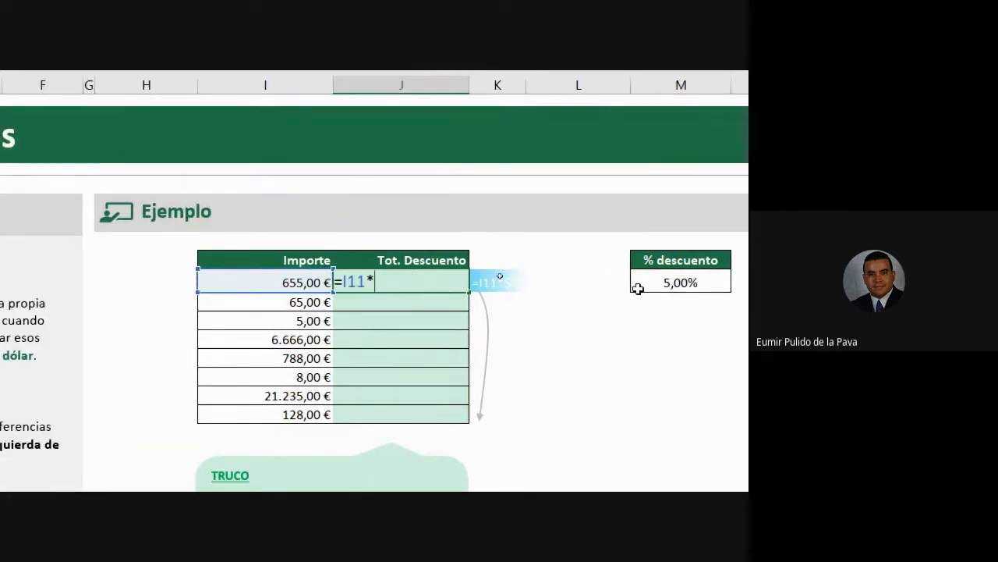
click(554, 283)
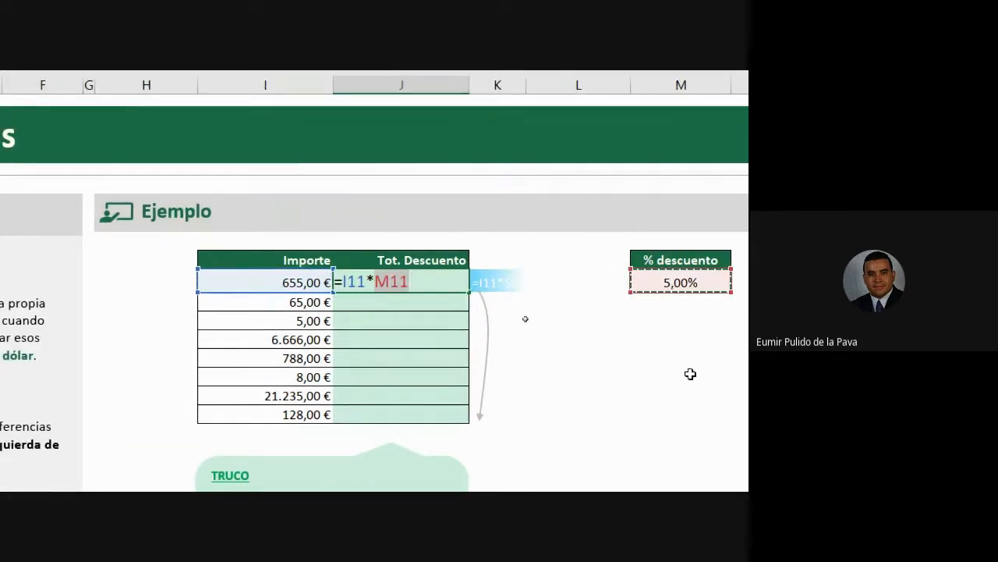
key(Return)
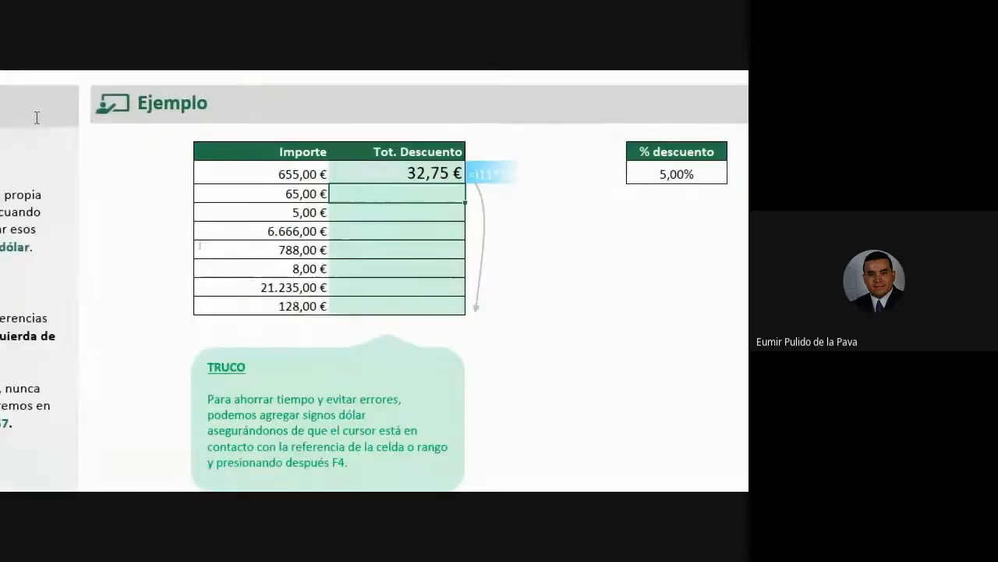
- Fill the J11 formula down to J18 on the Referencias absolutas sheet and move the TRUCO callout clear of the table
click(382, 173)
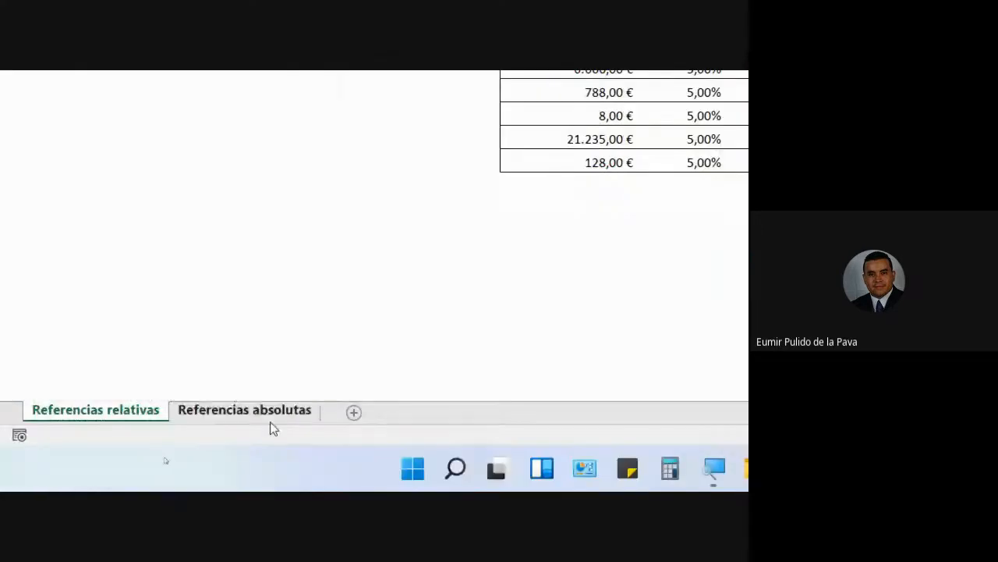
click(270, 420)
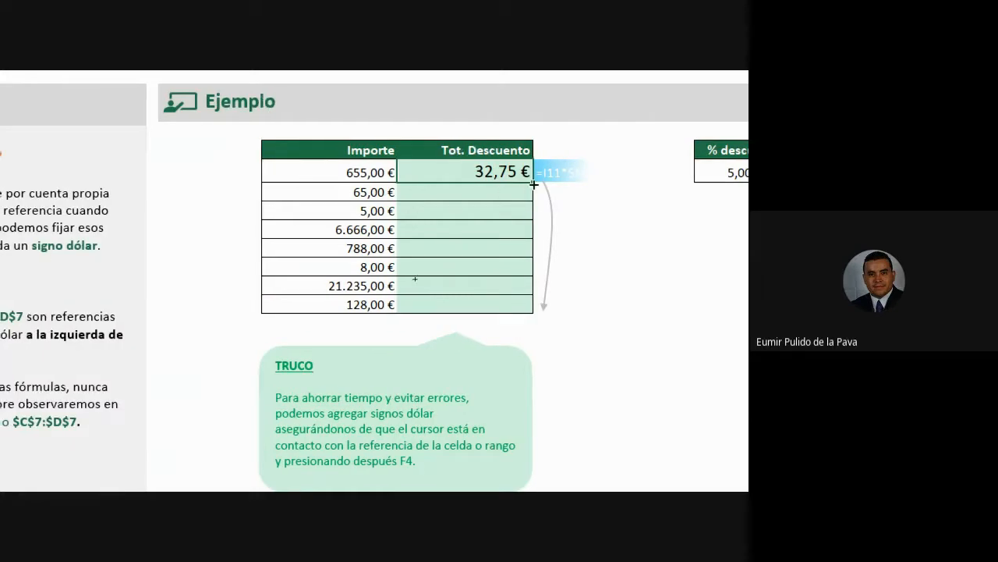
drag(534, 183, 525, 309)
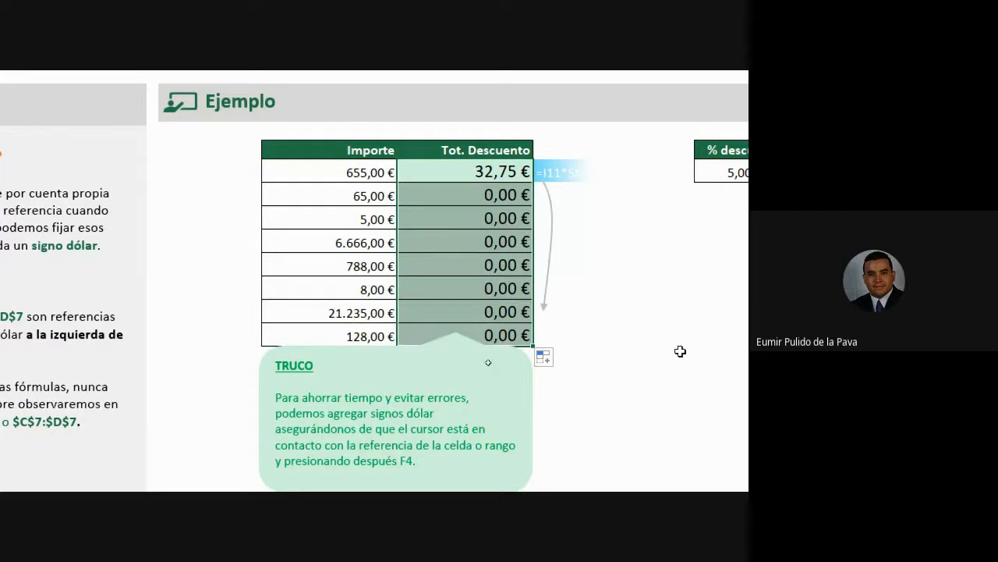
click(334, 370)
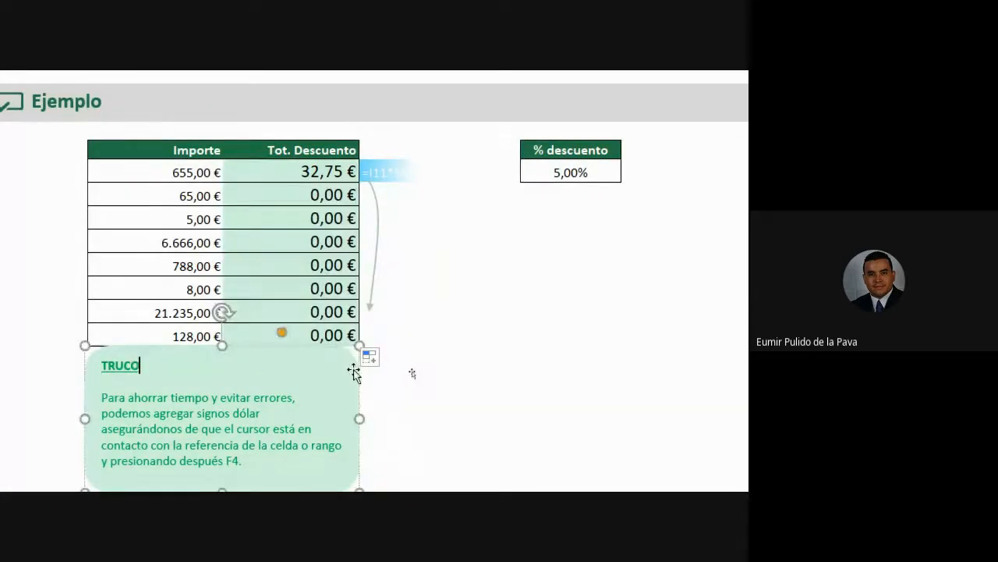
drag(354, 374, 360, 458)
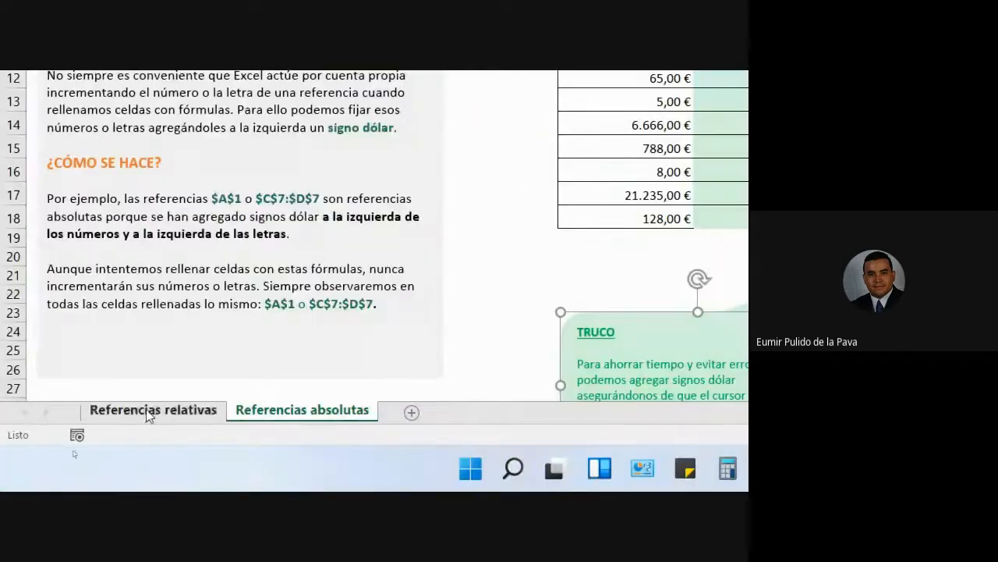
- Compare the Tot. Descuento column on Referencias relativas with J11's formula on Referencias absolutas, leaving both unchanged
click(150, 411)
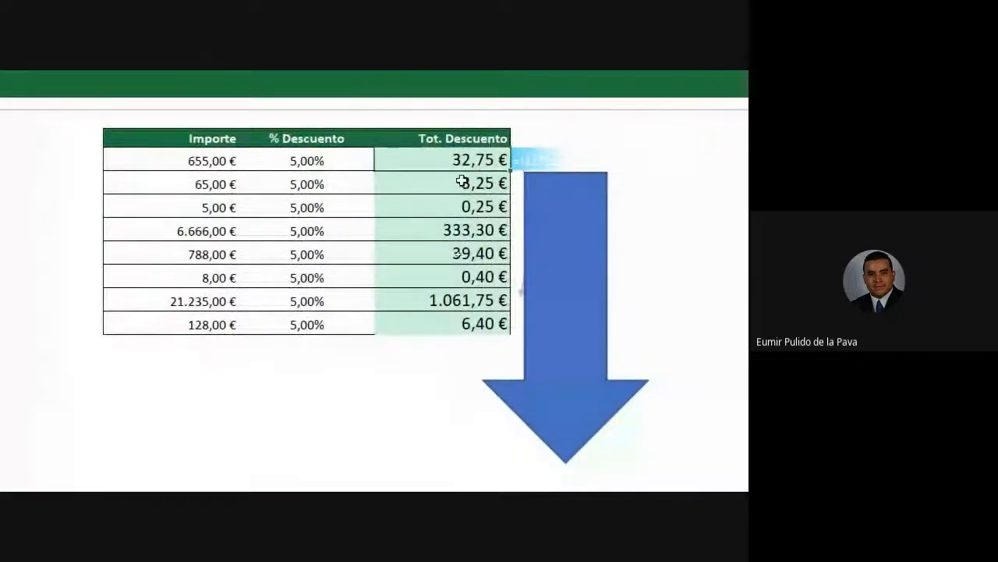
drag(459, 183, 445, 314)
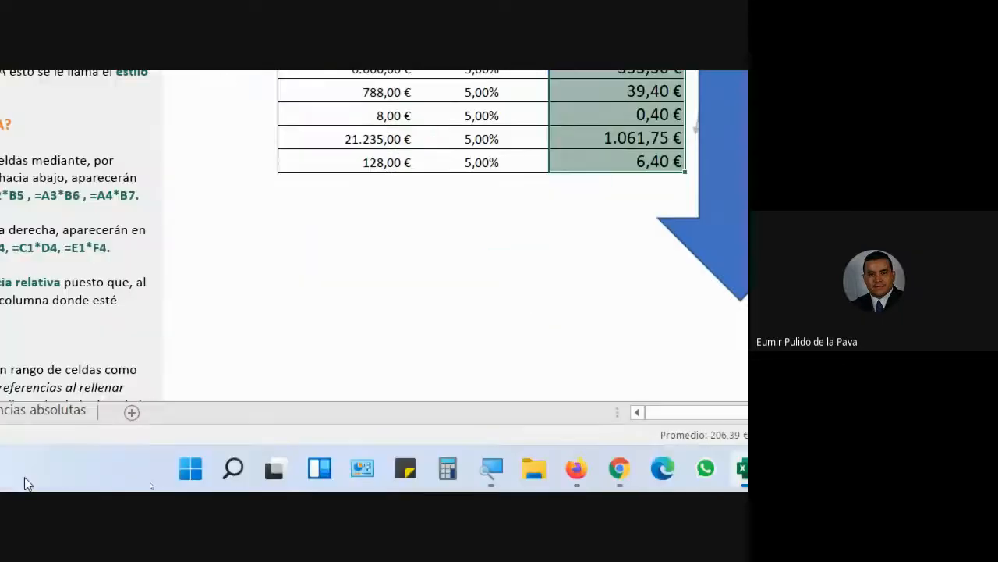
click(46, 410)
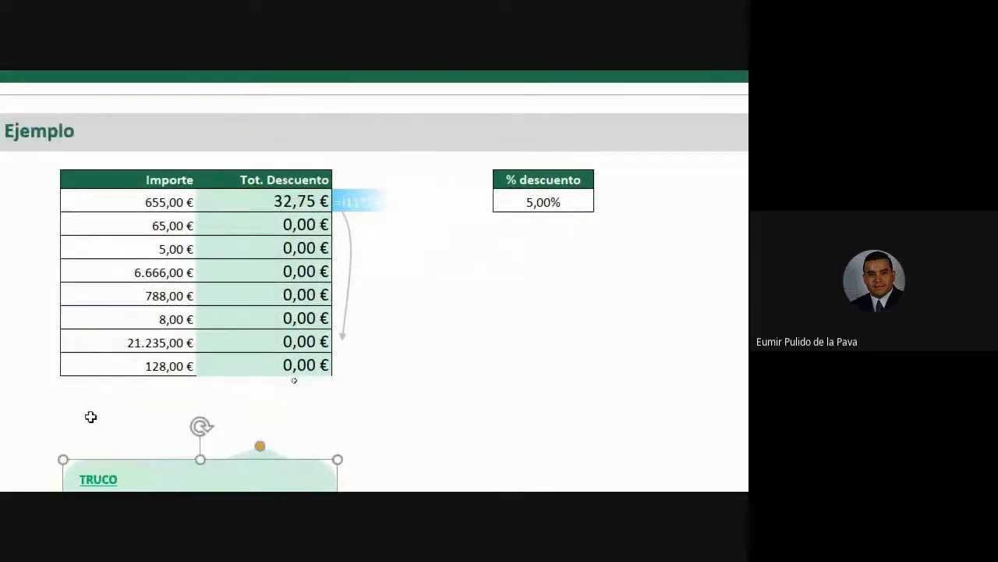
double_click(252, 197)
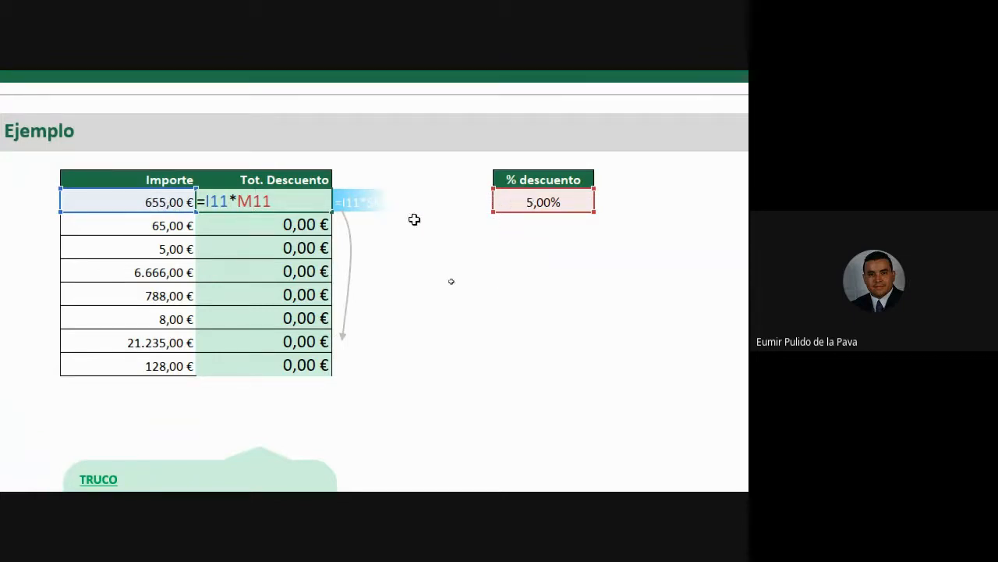
key(ctrl+Return)
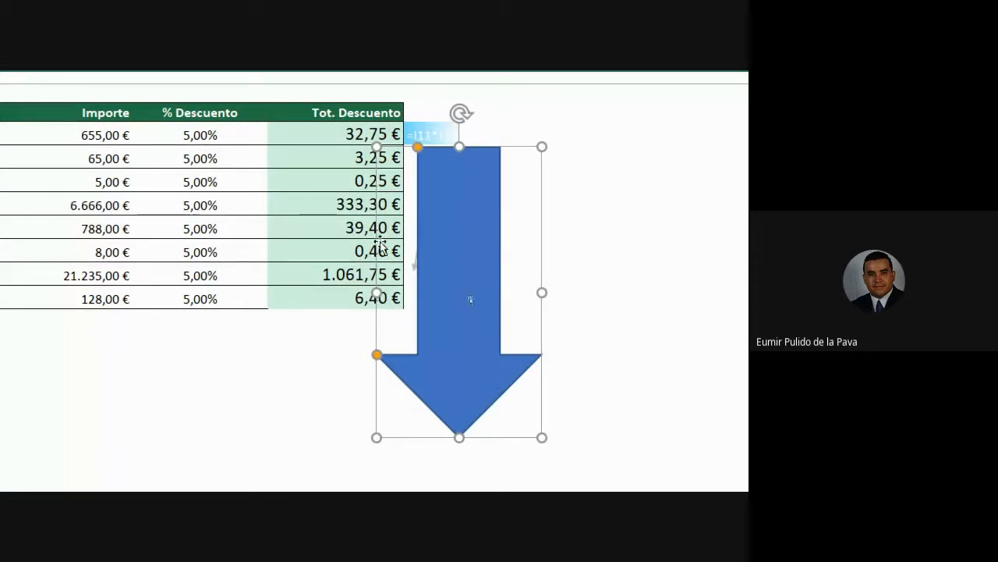
- On the Referencias relativas sheet, examine the row references in the Tot. Descuento formulas of K11, K12 and K13
double_click(328, 137)
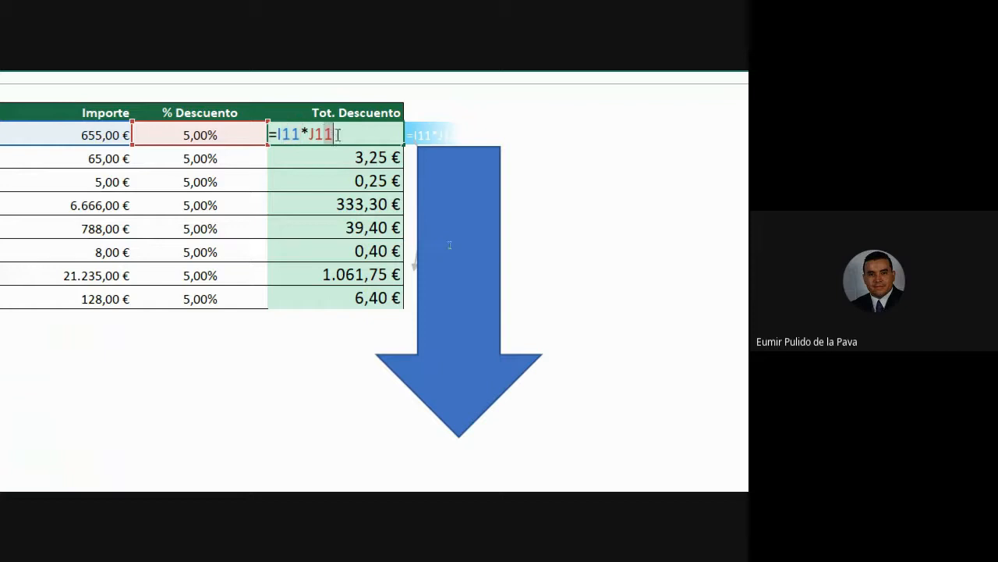
key(Escape)
double_click(337, 160)
drag(278, 158, 301, 157)
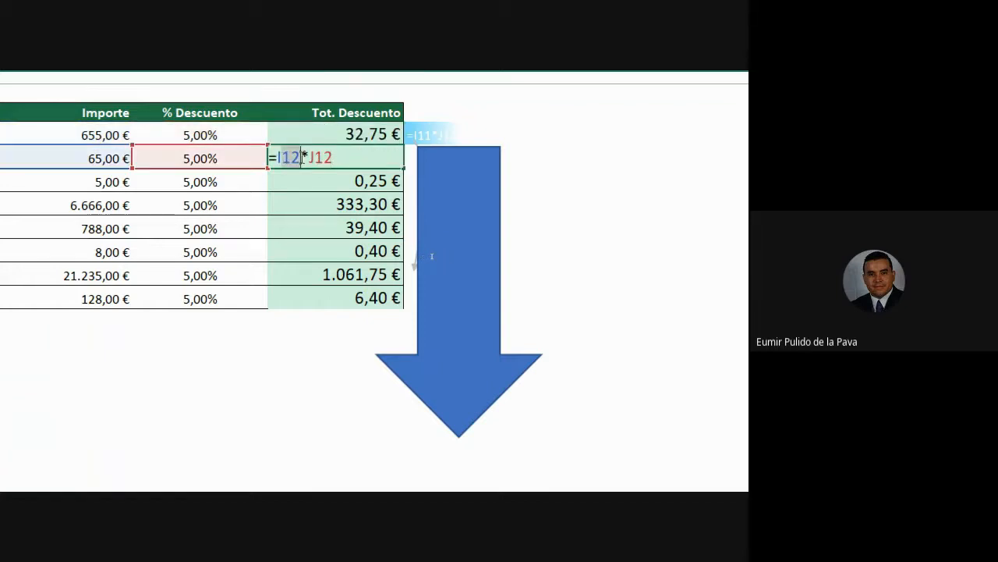
key(Return)
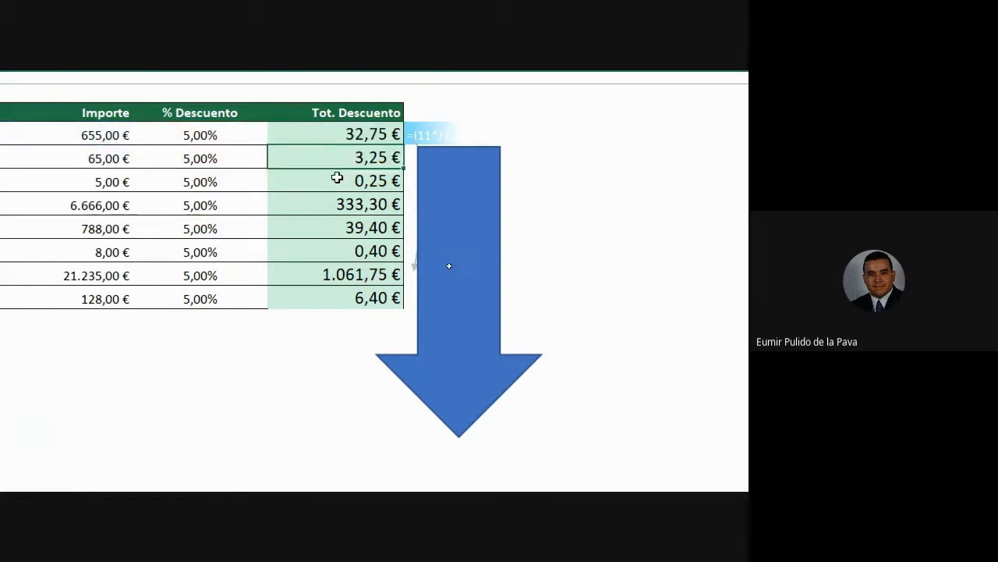
double_click(295, 180)
drag(290, 180, 282, 180)
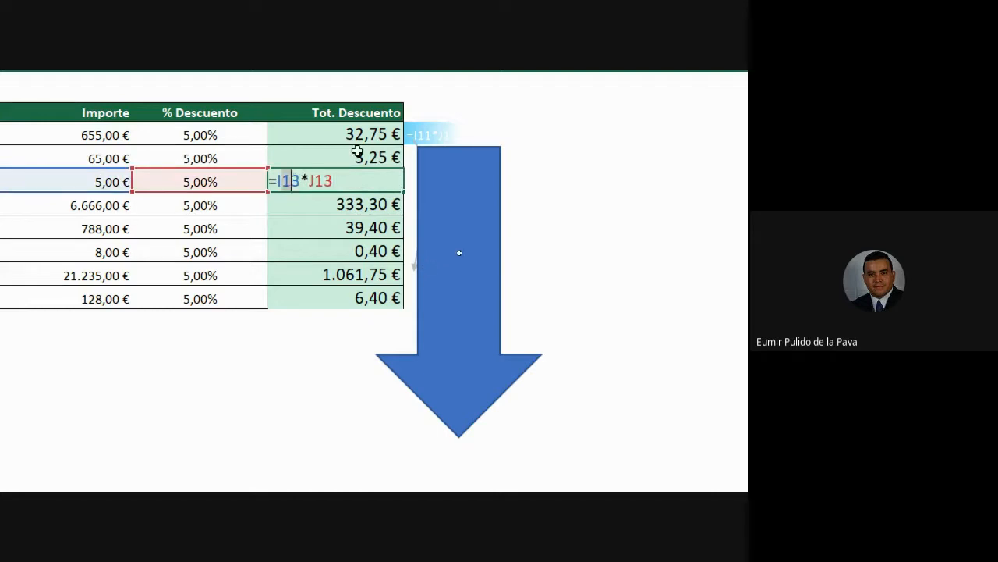
key(Return)
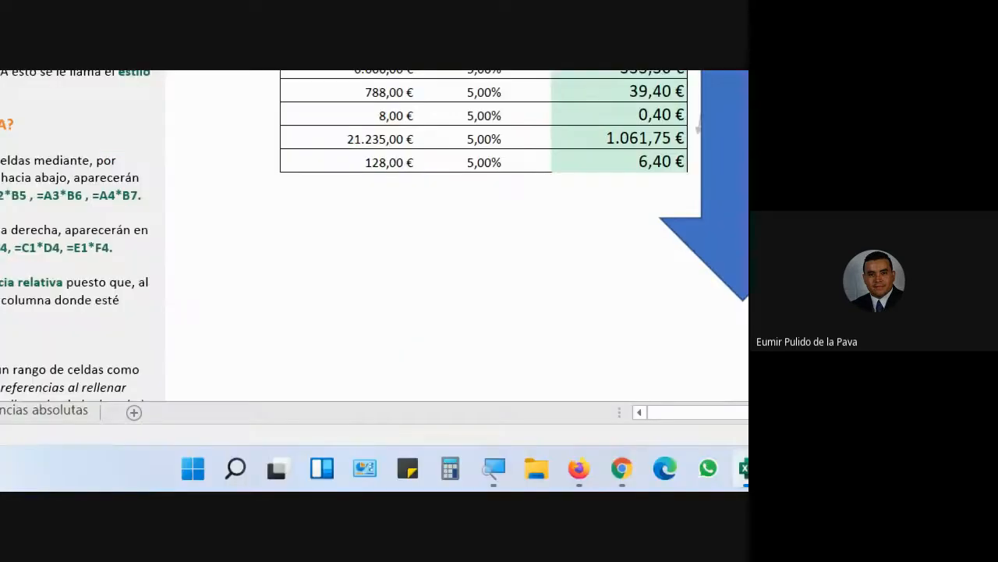
- On the Referencias absolutas sheet, examine which % descuento cell the formulas in J12, J13 and J18 point to
click(117, 410)
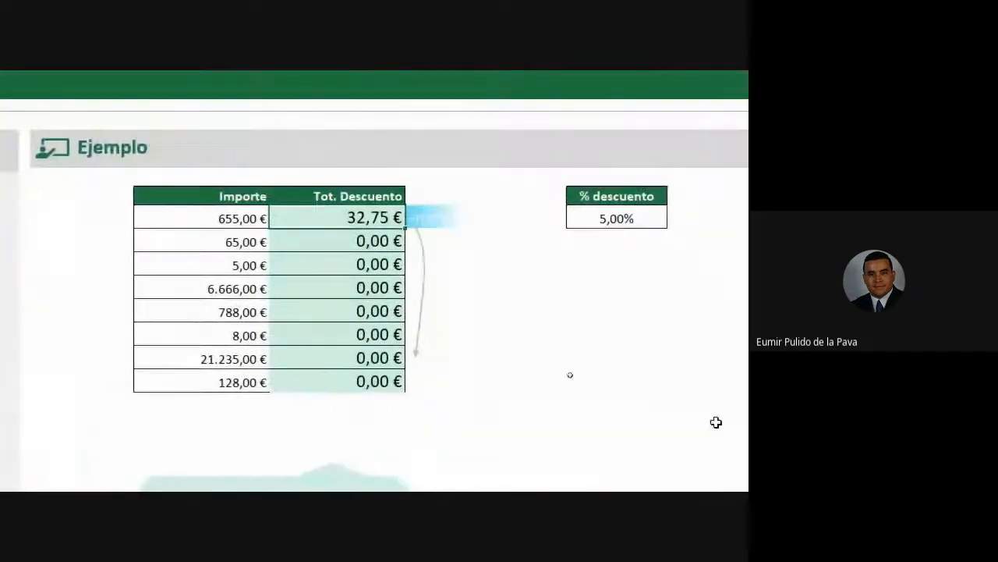
double_click(348, 240)
drag(279, 242, 346, 242)
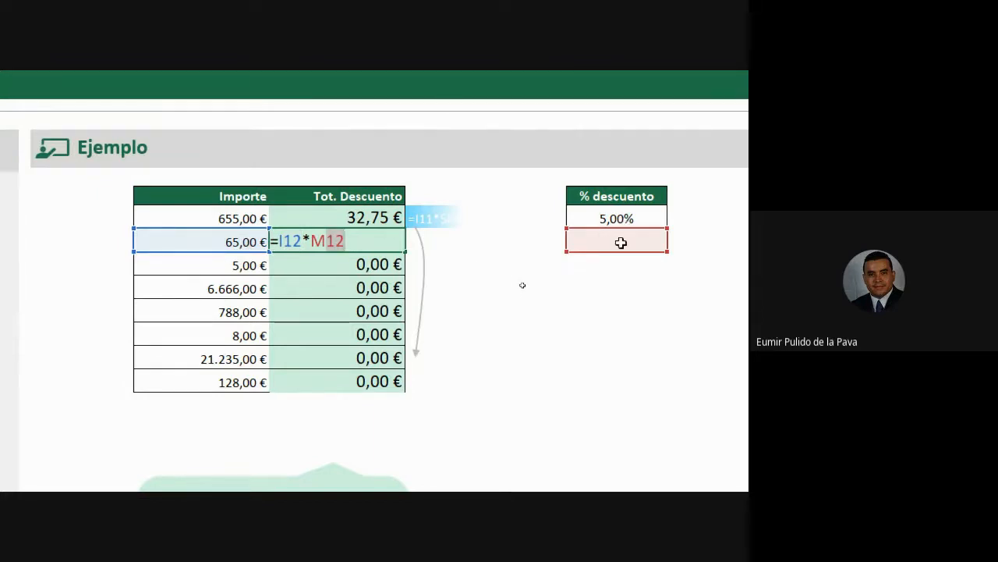
key(Return)
double_click(338, 265)
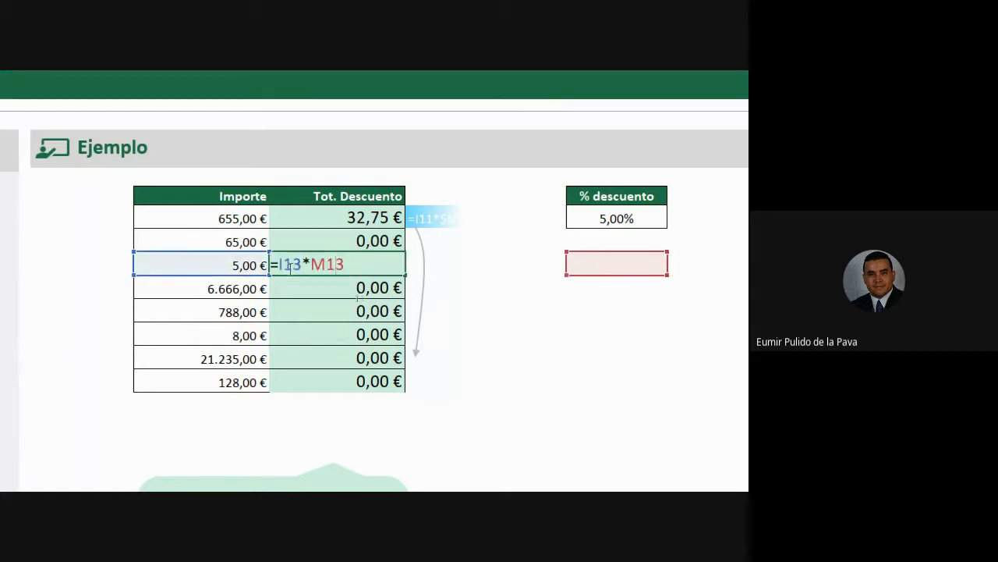
drag(290, 265, 302, 265)
key(Escape)
double_click(355, 381)
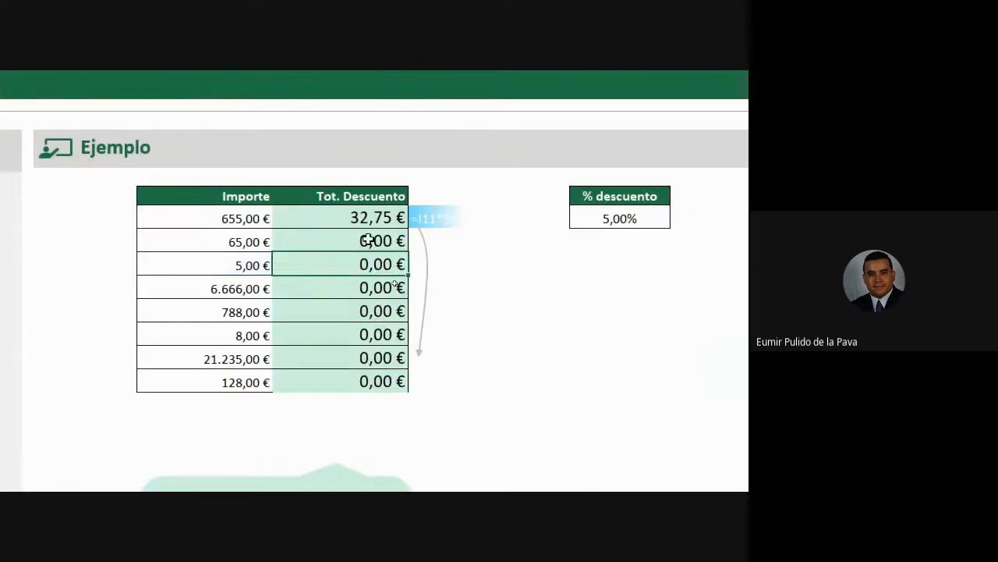
- Clear the copied Tot. Descuento formulas from J12:J18
drag(368, 240, 363, 379)
key(Delete)
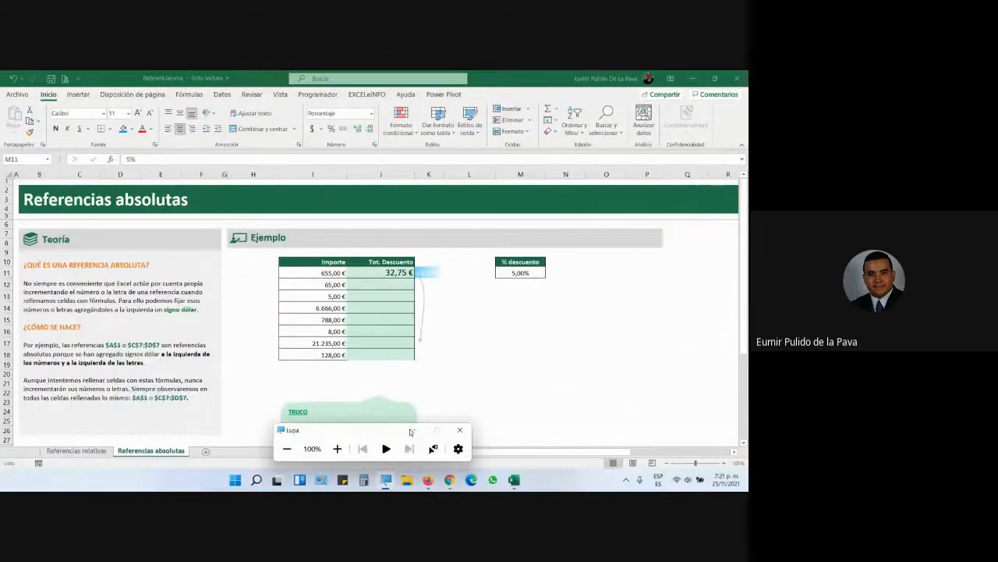
- Check the participants' messages in the Google Meet chat, highlight row 11 and M11 in Excel, and return to the sheet after reading the reply
click(412, 432)
click(449, 479)
click(414, 438)
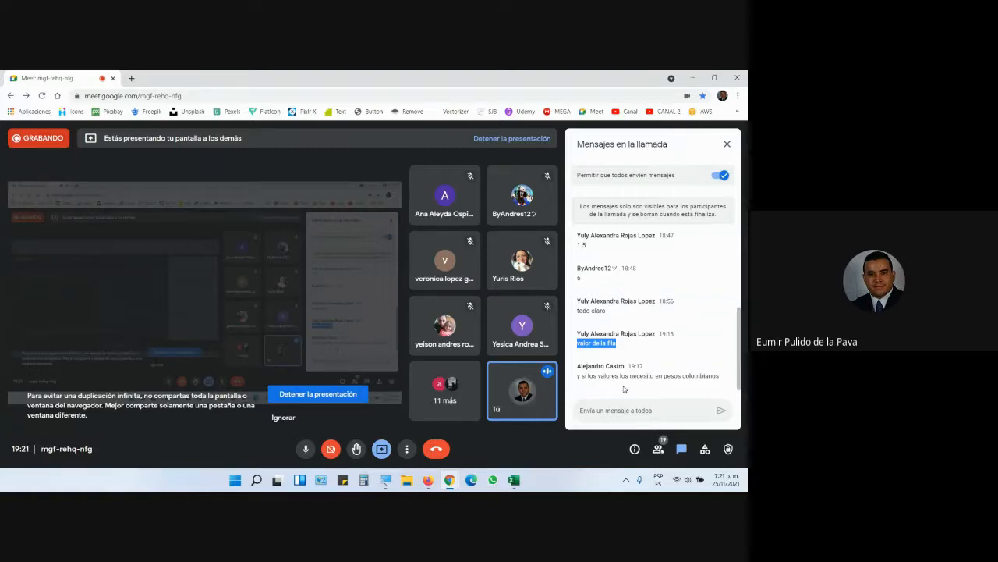
key(alt+Tab)
click(531, 181)
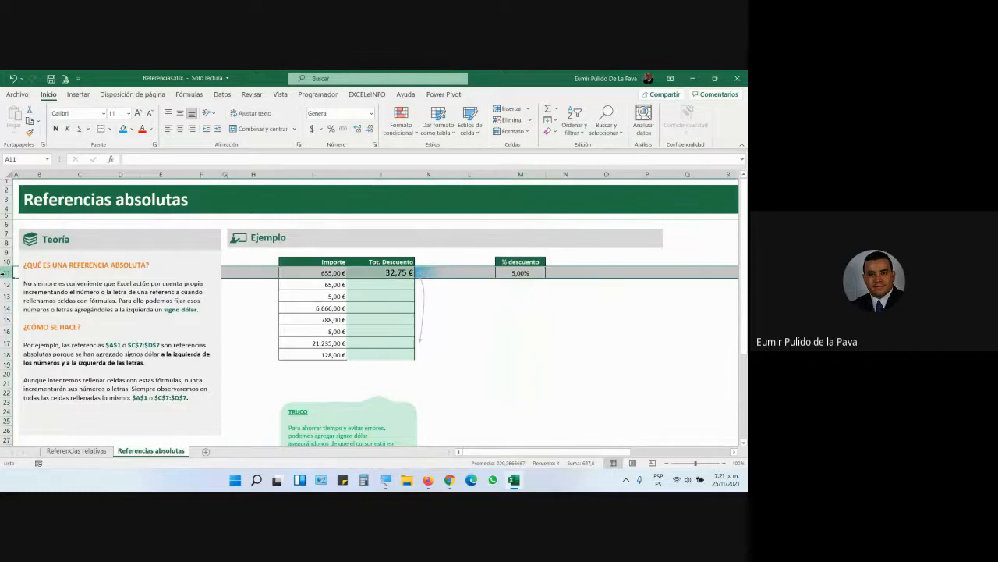
click(509, 272)
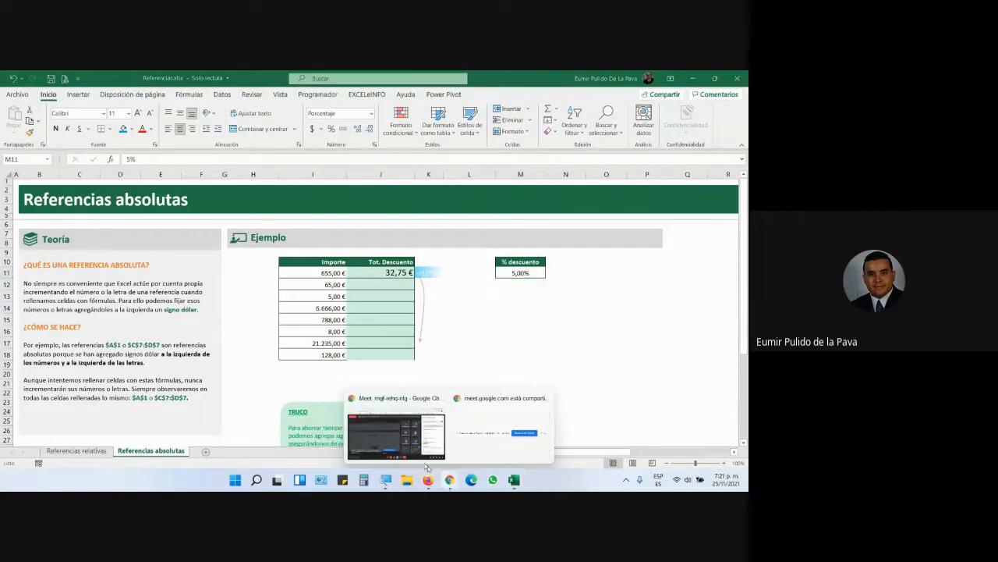
click(514, 425)
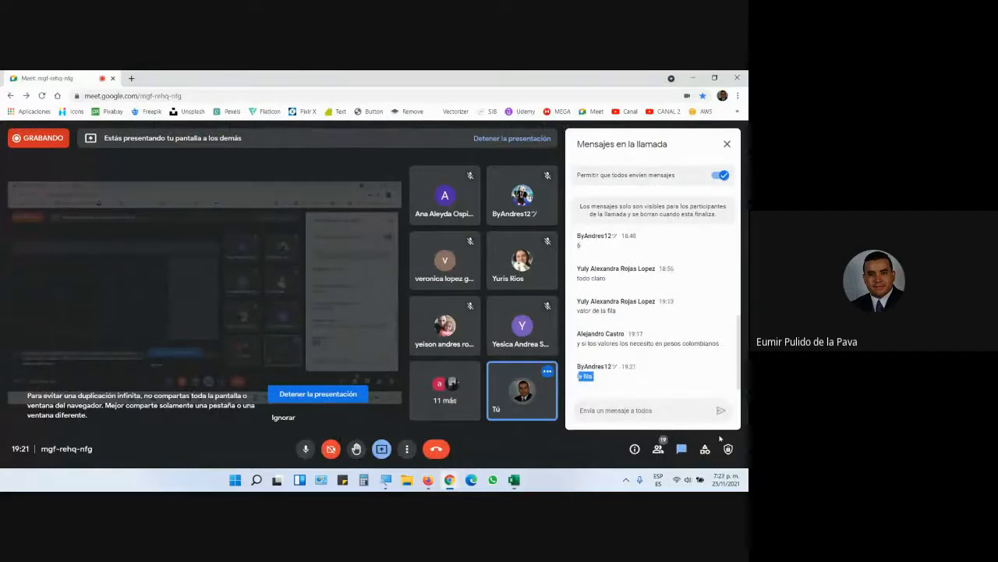
click(514, 479)
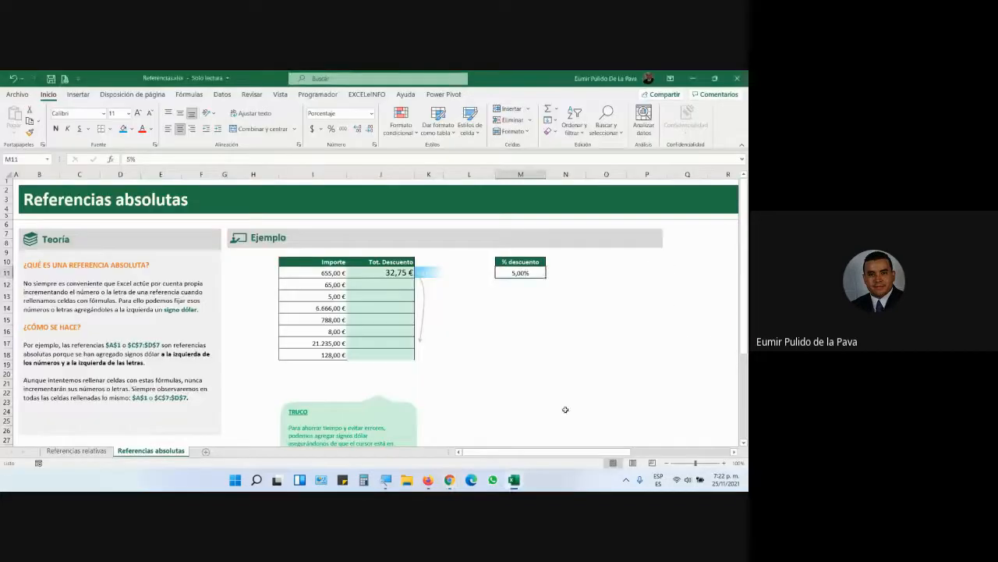
- Magnify the screen to 200% and fill the J11 formula down to J18
key(super+plus)
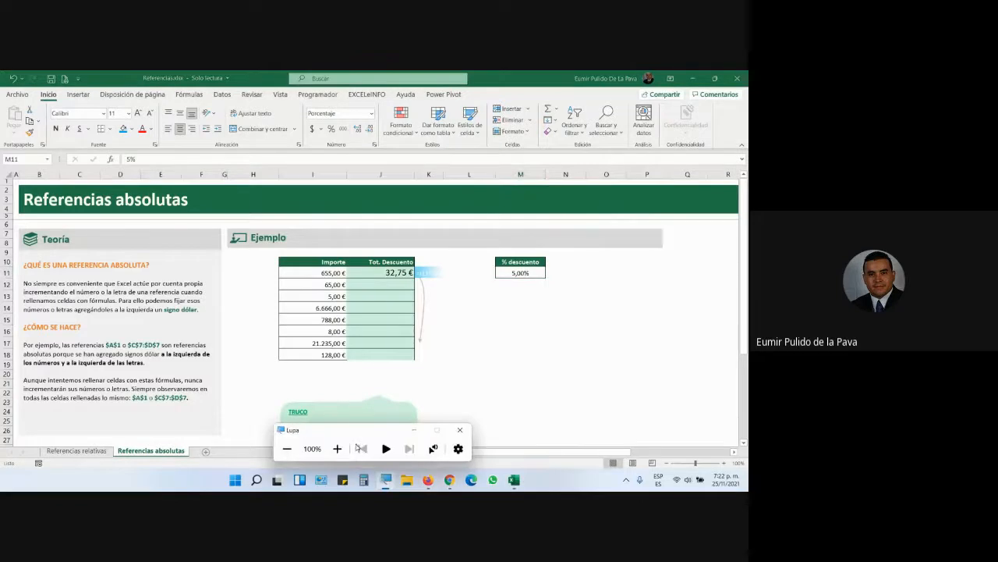
click(407, 122)
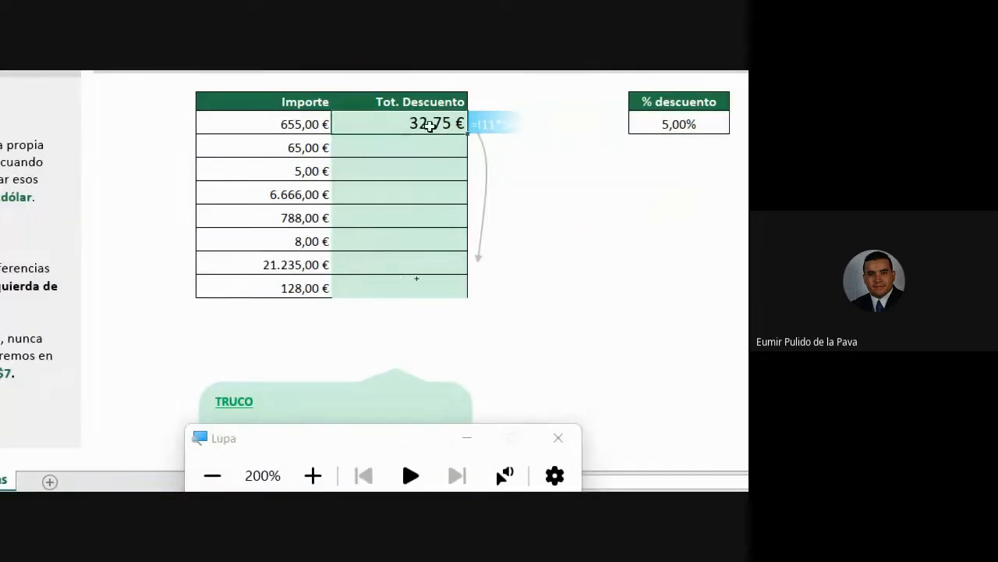
drag(465, 146, 468, 305)
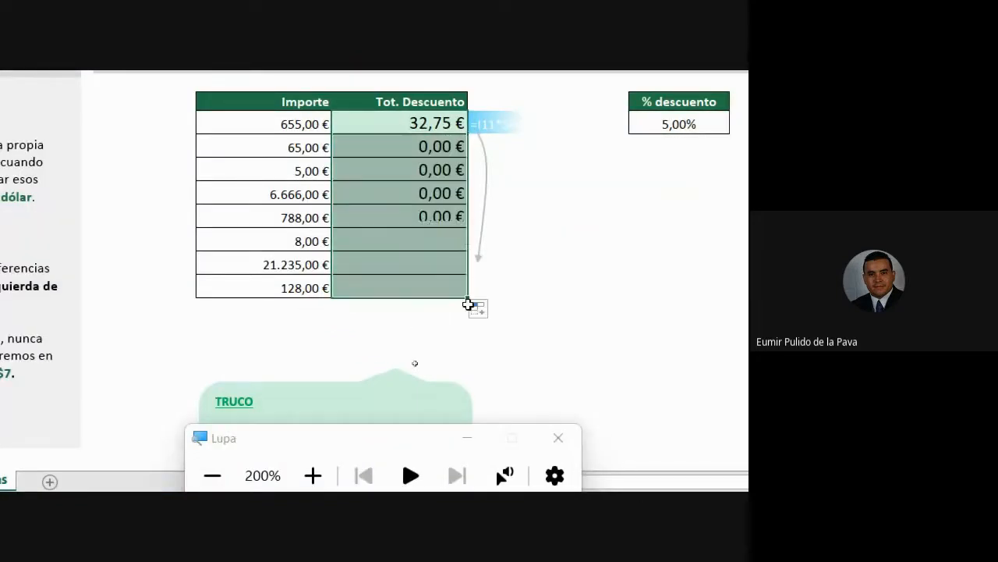
- Inspect the % descuento reference in the filled formulas of J18, J17, J16 and J15 without changing them
double_click(419, 288)
key(Left)
key(Left)
key(Left)
key(shift+Right)
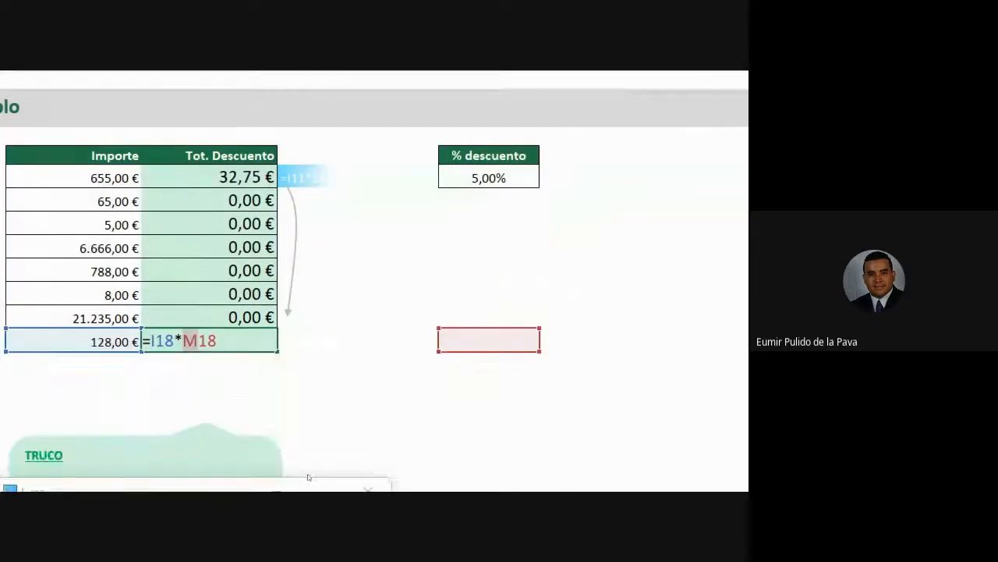
key(Escape)
double_click(222, 190)
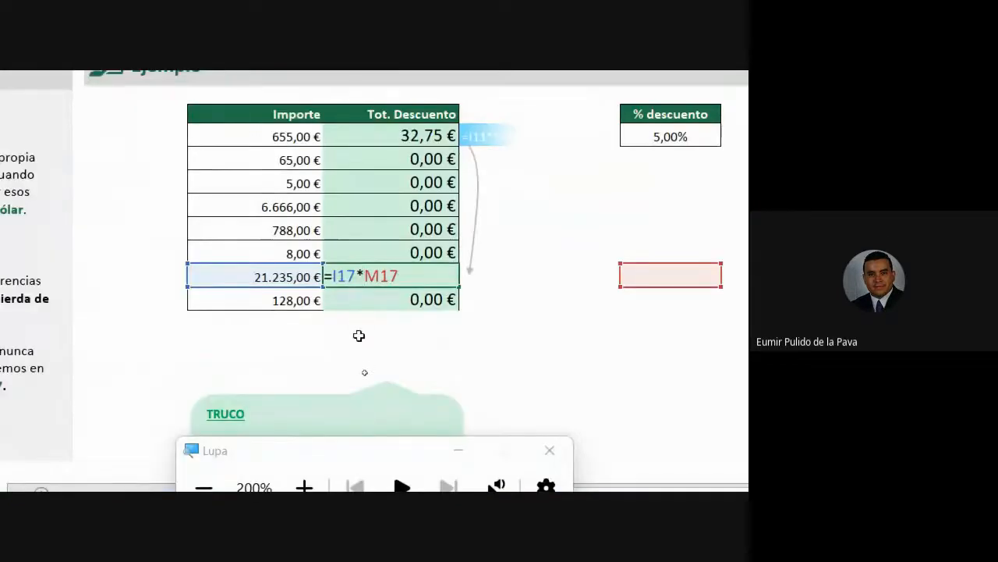
key(Escape)
double_click(246, 171)
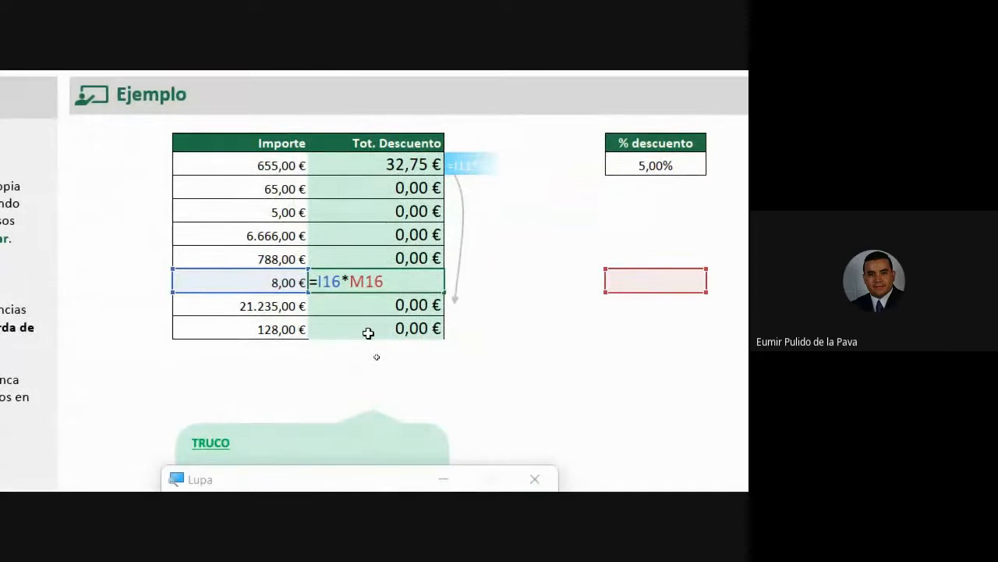
key(Escape)
double_click(412, 229)
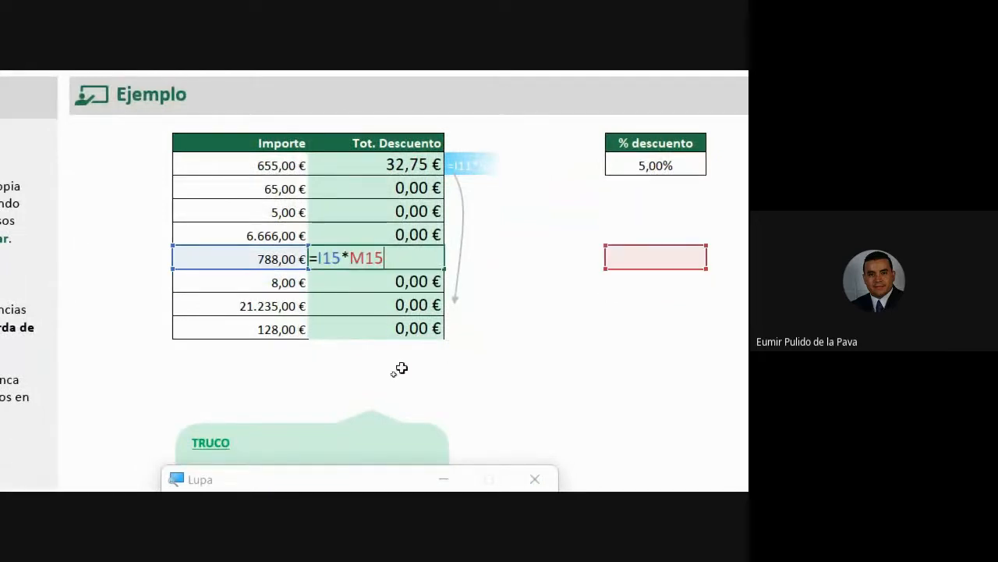
- Inspect the copied discount formulas in J12 to J15, checking which % descuento cell each one references
key(Escape)
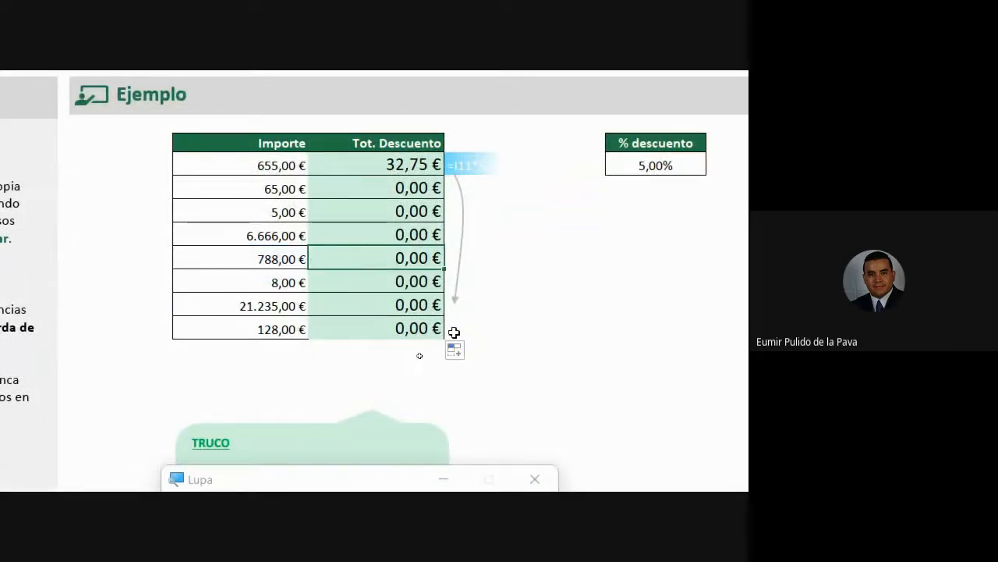
double_click(411, 187)
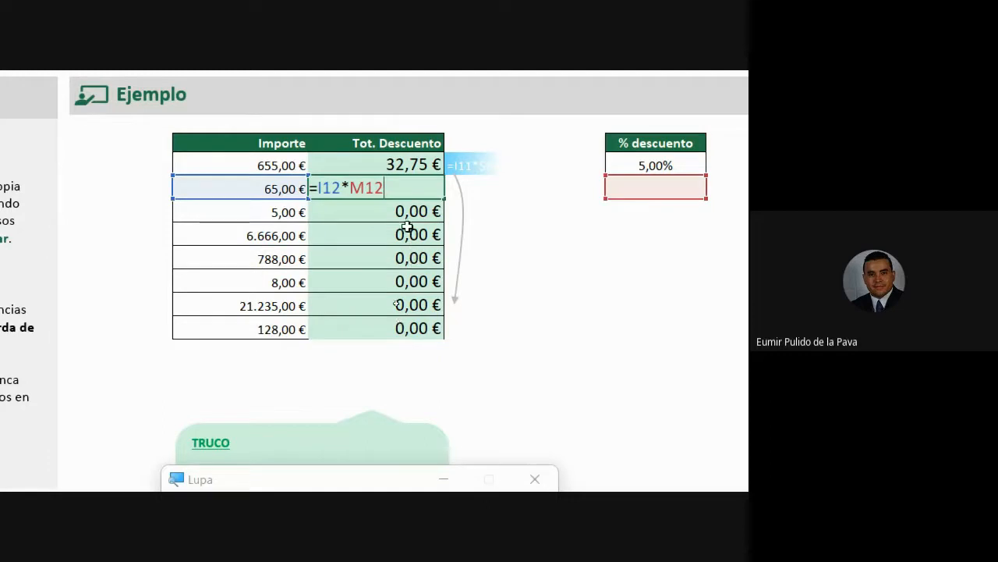
drag(364, 188, 391, 190)
key(Escape)
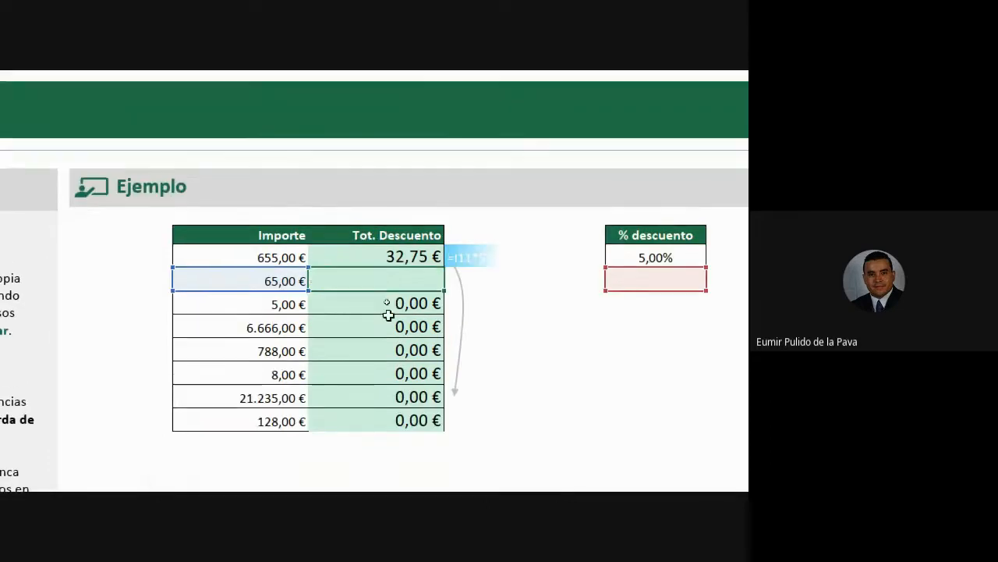
double_click(379, 303)
key(Escape)
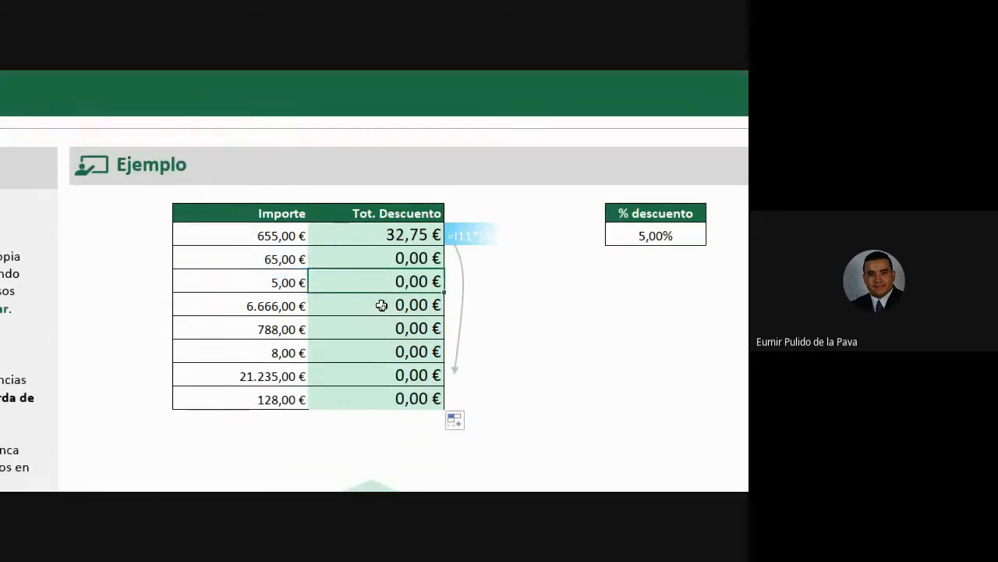
double_click(374, 305)
key(Escape)
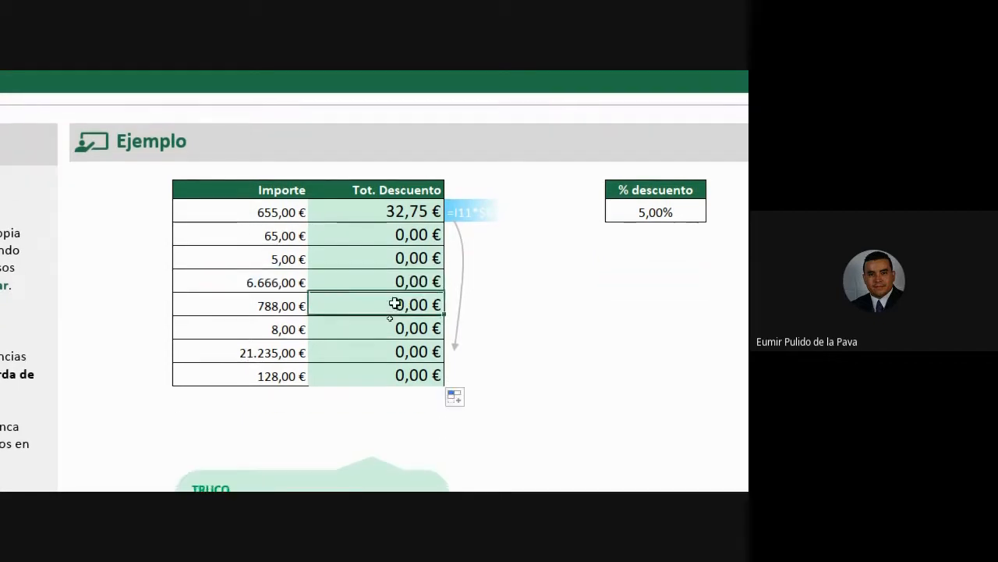
double_click(392, 305)
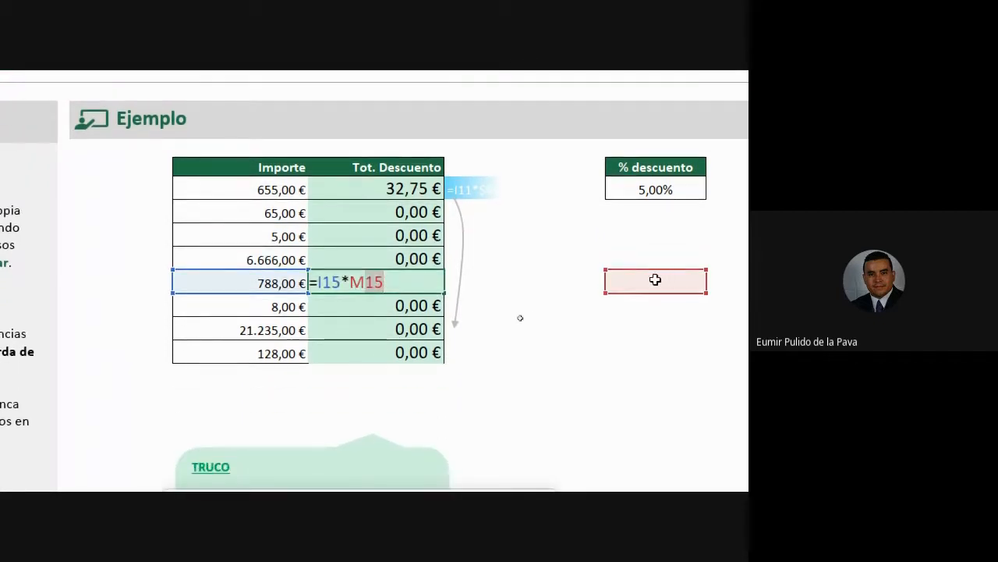
key(Escape)
- Compare the original discount formula in J11 with the copies in J16 and J17
double_click(371, 189)
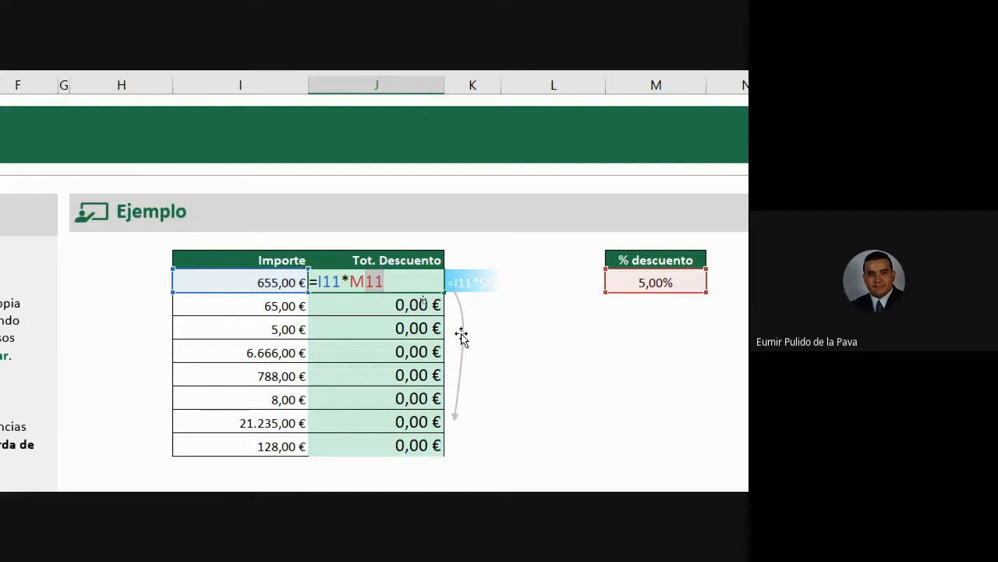
double_click(386, 399)
key(Return)
double_click(396, 421)
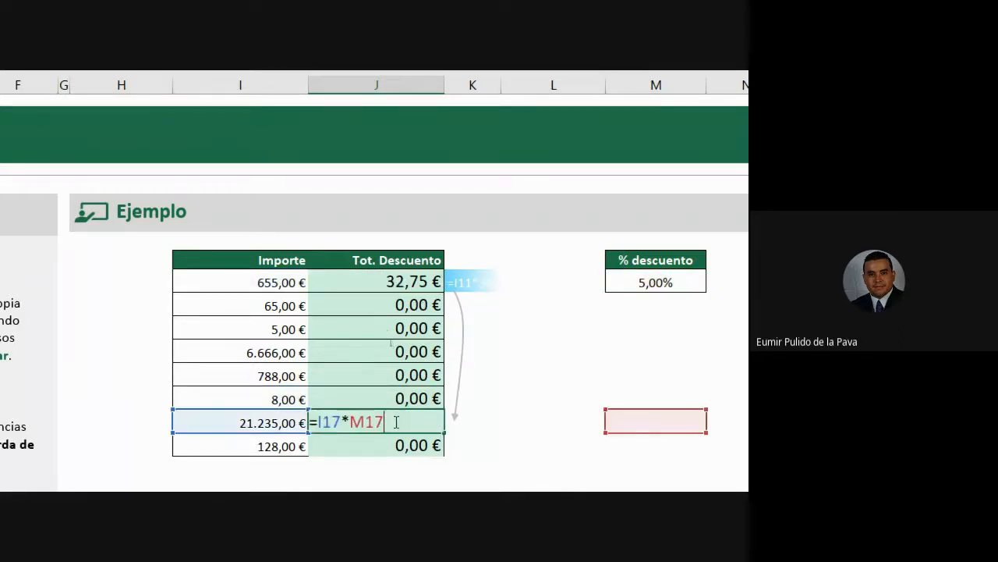
key(Escape)
- Clear the copied discount formulas from J12:J18 and open the J11 formula for editing
drag(411, 304, 404, 445)
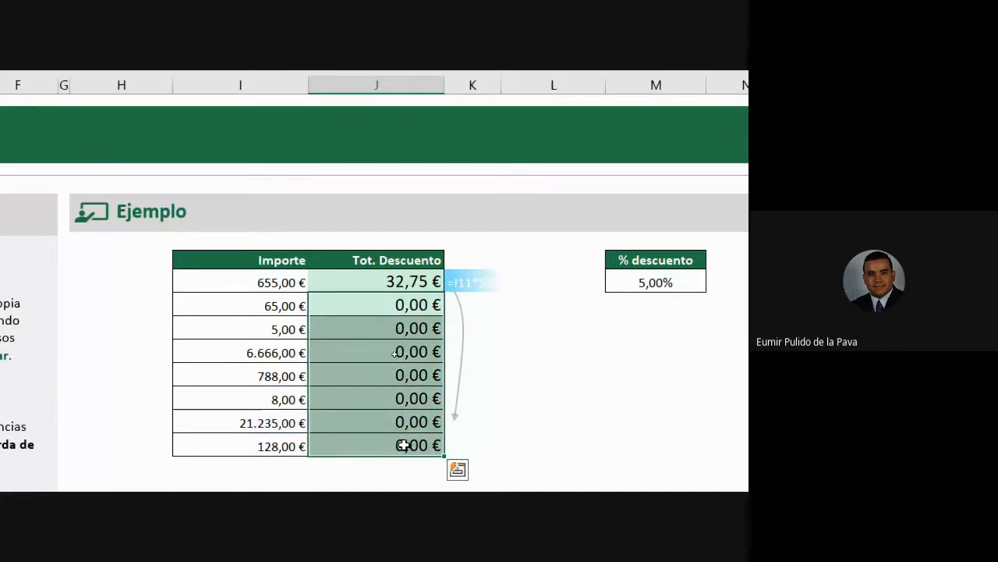
key(Delete)
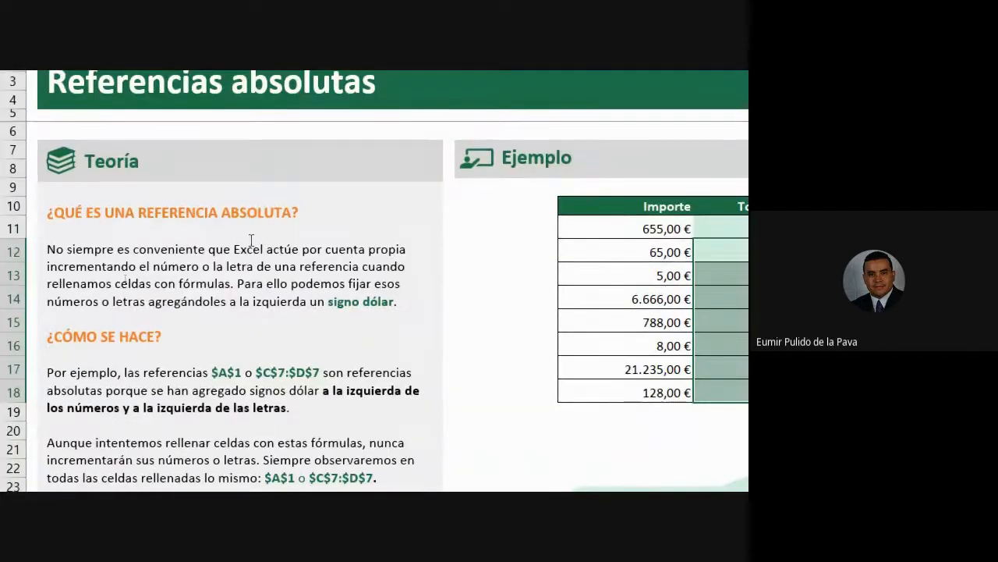
key(F2)
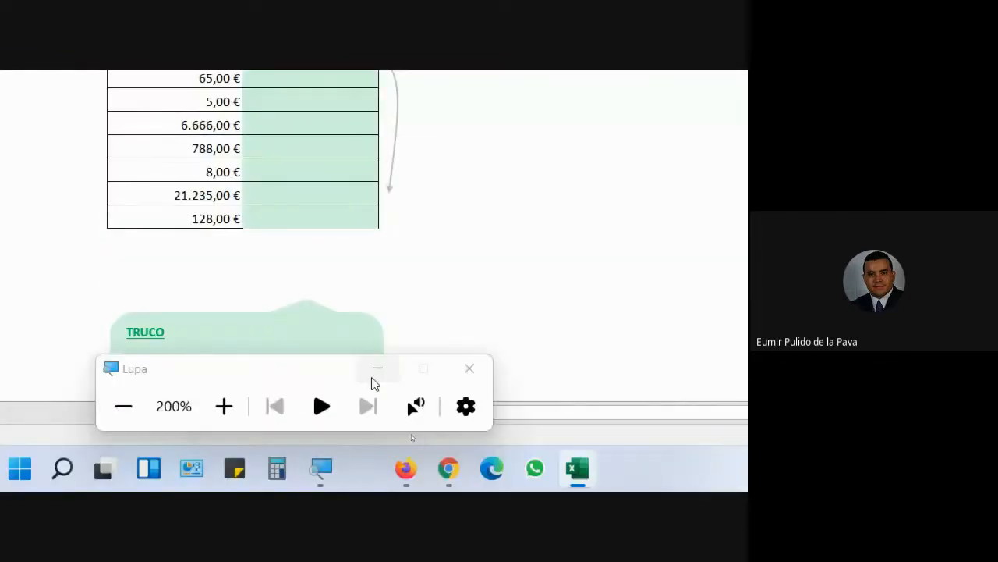
- Switch to the Google Meet call and reduce the Magnifier zoom to 100%, keeping its window minimized
click(379, 368)
mouse_move(437, 475)
click(350, 393)
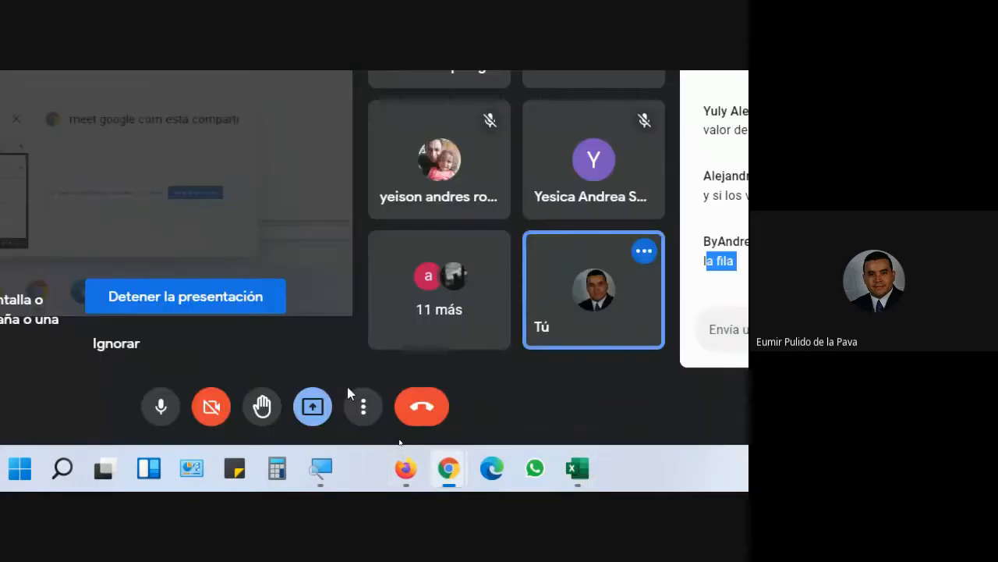
click(320, 468)
click(130, 410)
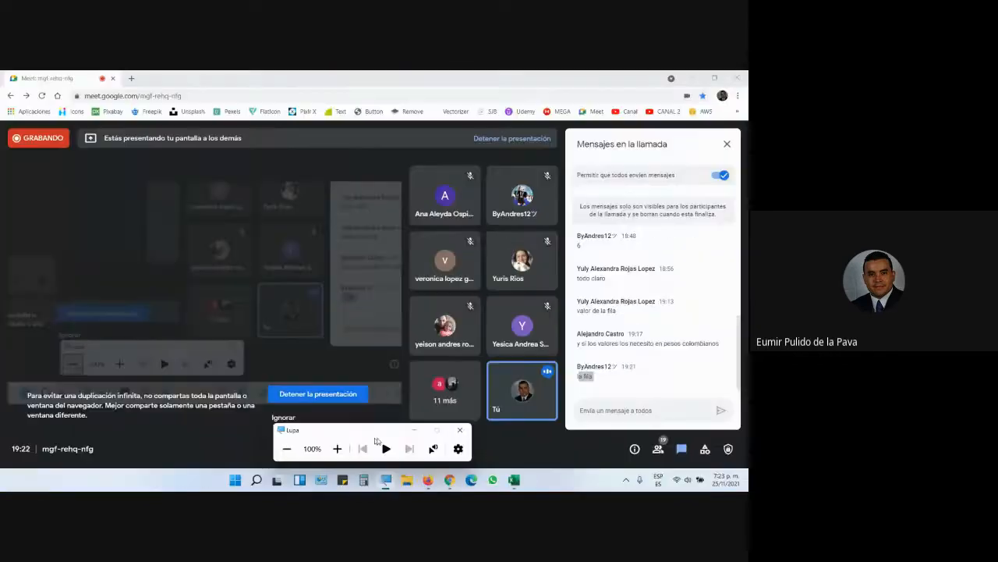
click(414, 431)
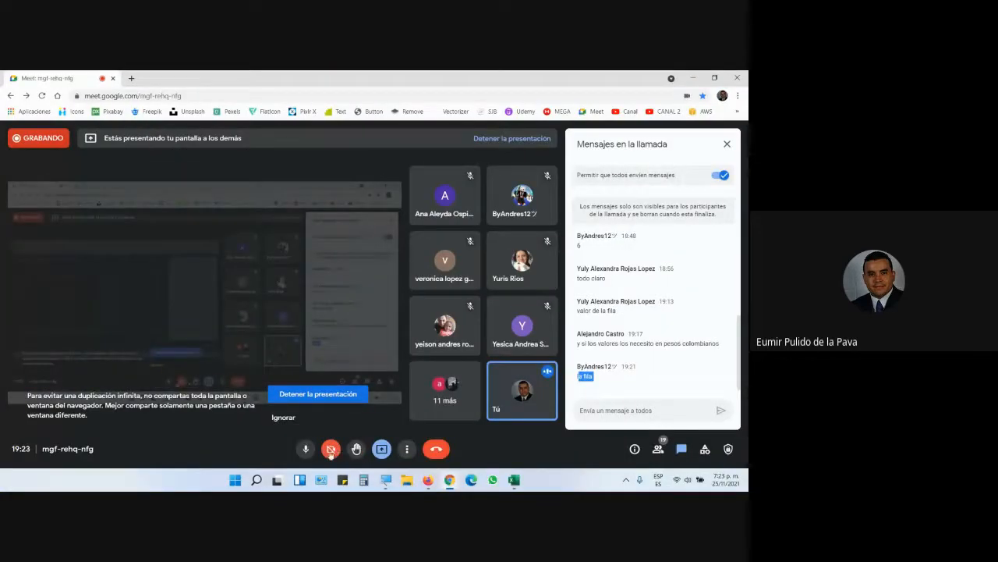
- Turn the meeting camera on briefly and switch it off again
key(ctrl+e)
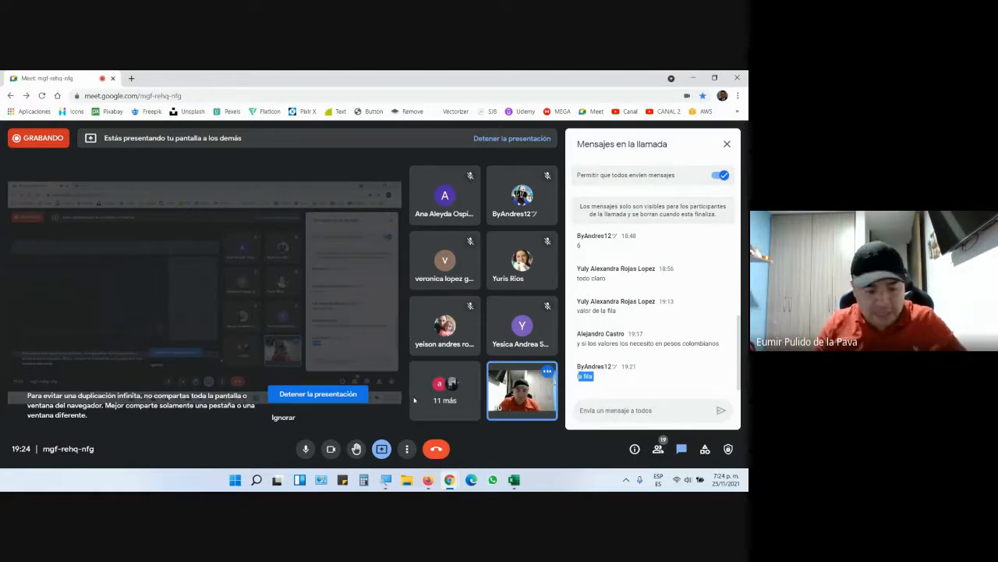
click(331, 449)
- Return to the Excel workbook and set the Magnifier zoom to 200%
click(515, 480)
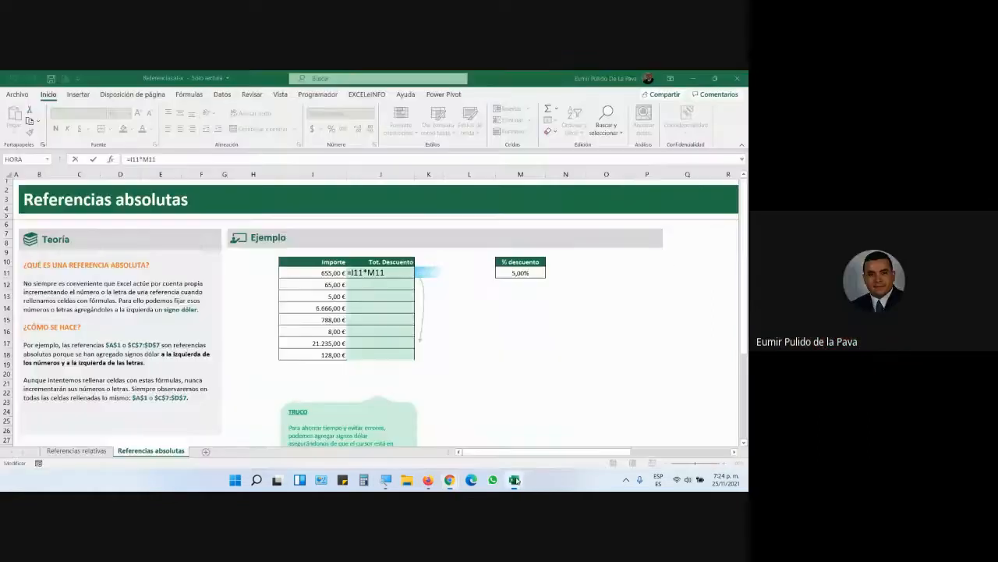
click(386, 480)
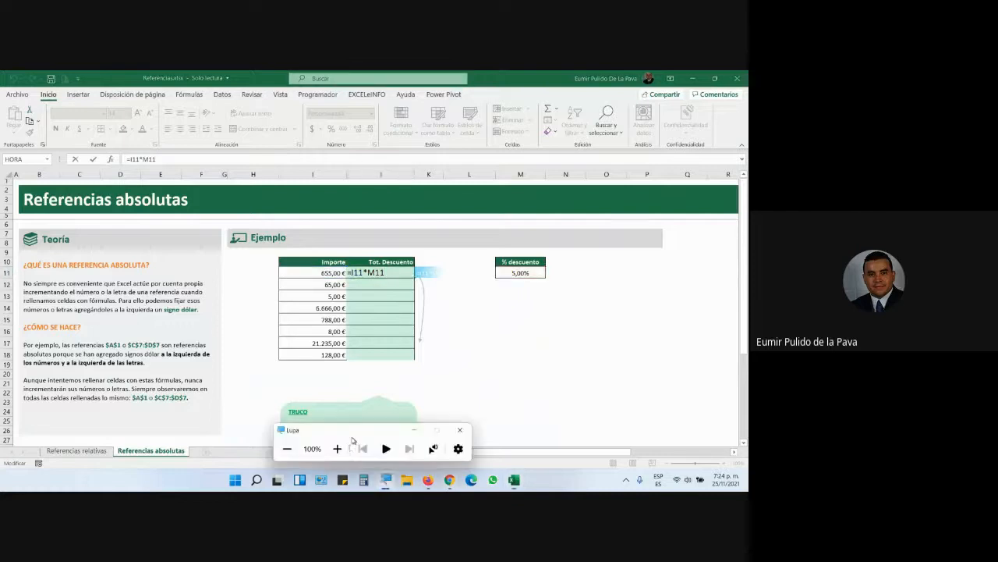
click(346, 449)
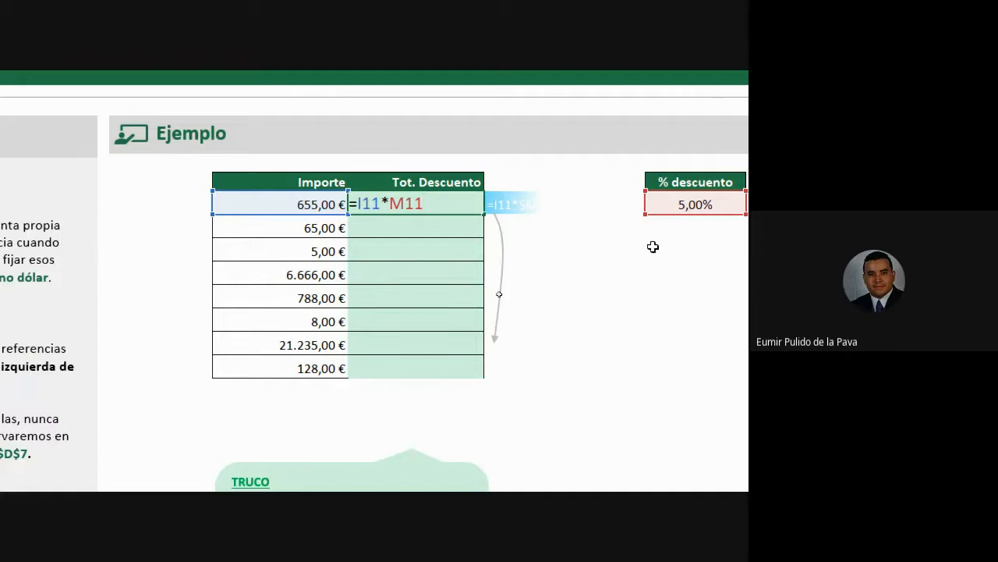
- Cycle the M11 reference in the J11 formula repeatedly through $M$11, M$11, $M11 and M11, and enter it as =I11*M11
key(F4)
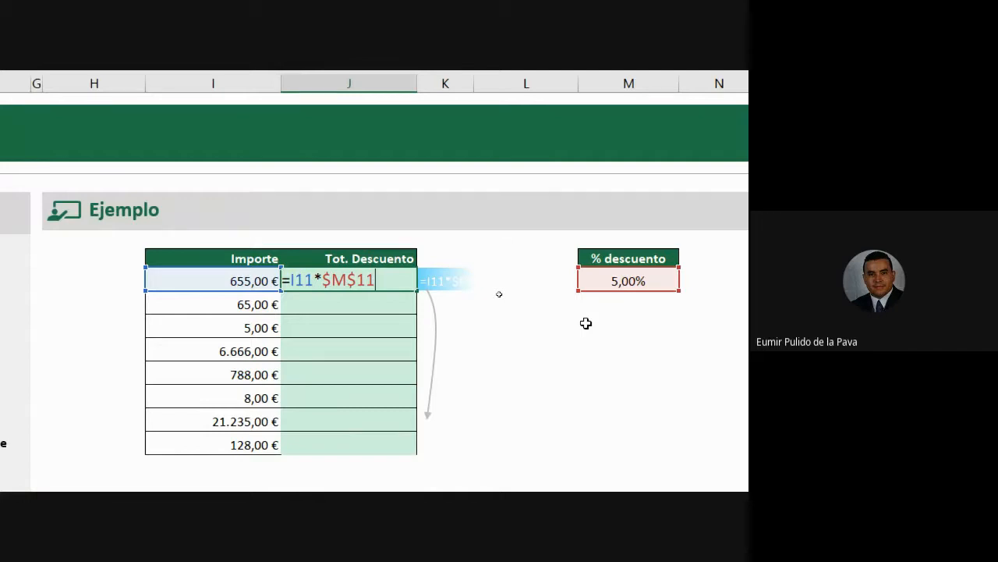
key(F4)
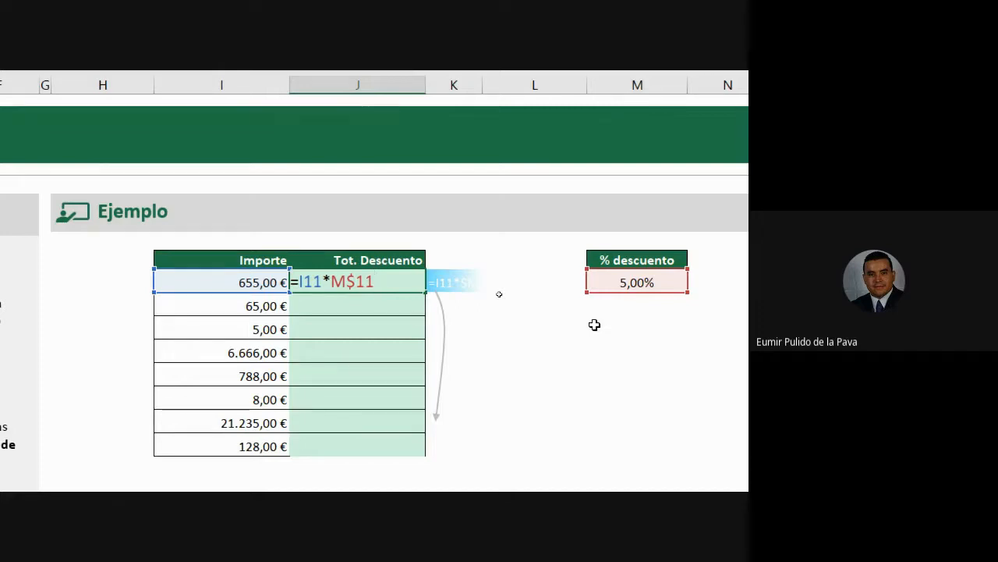
key(F4)
key(F4)
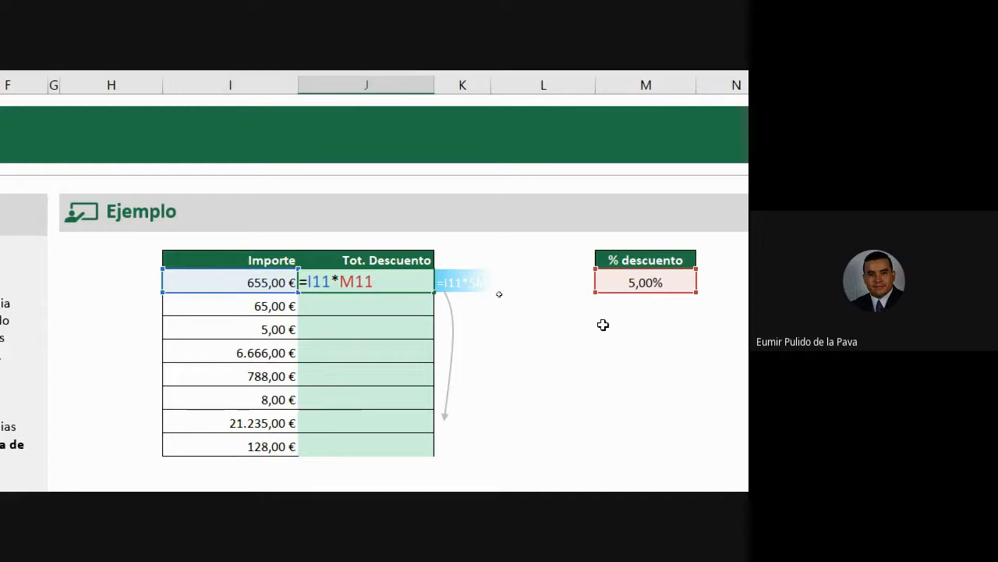
key(F4)
key(F4)
key(F4)
key(F4)
key(F4)
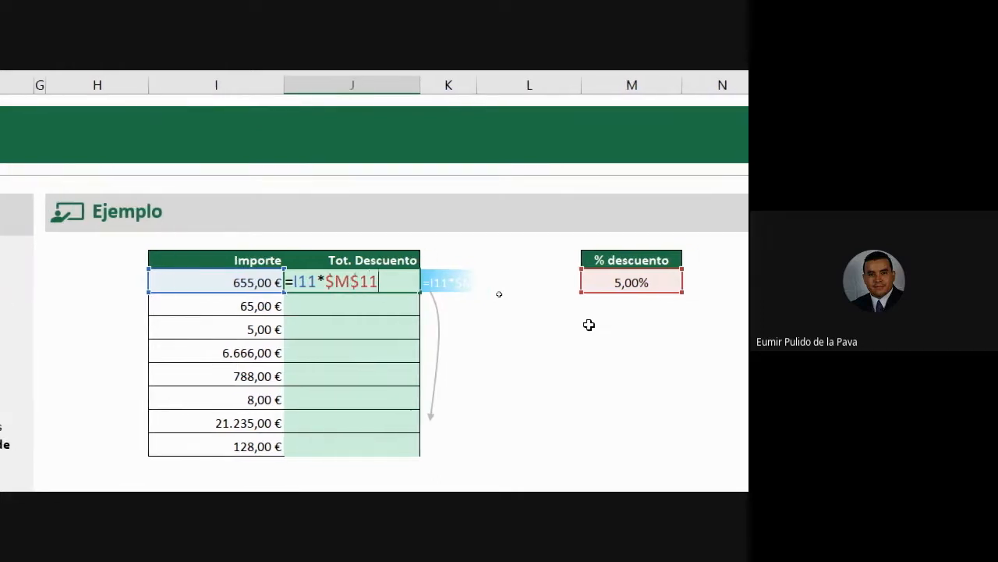
key(F4)
key(F4)
key(F4)
key(F4)
key(F4)
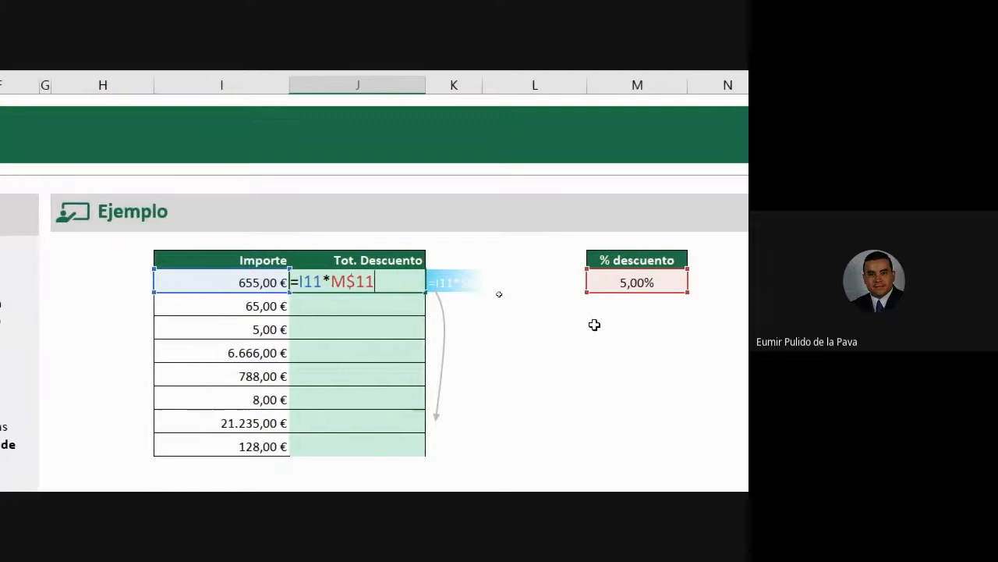
key(F4)
key(F4)
key(F4)
key(F4)
key(F4)
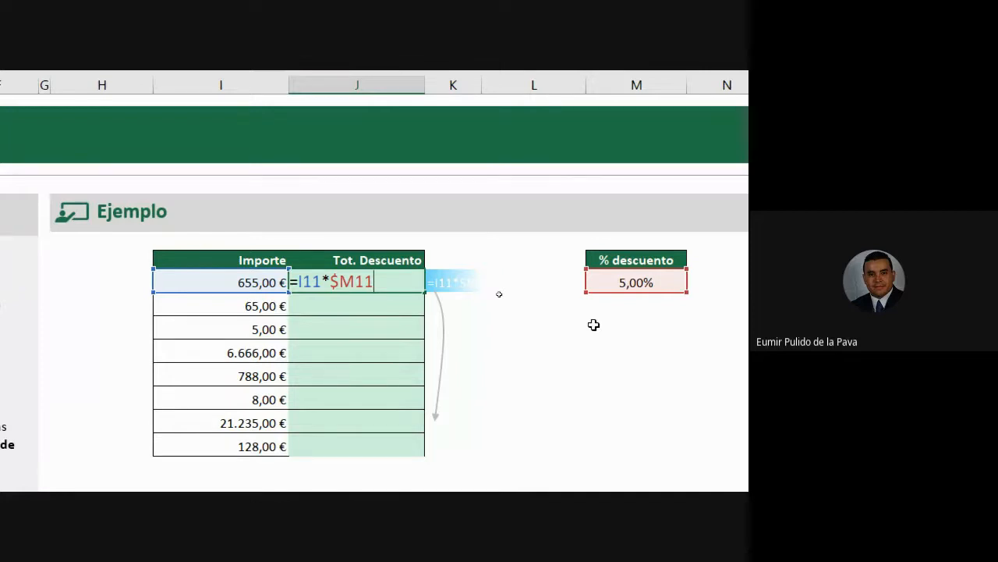
key(F4)
key(F4)
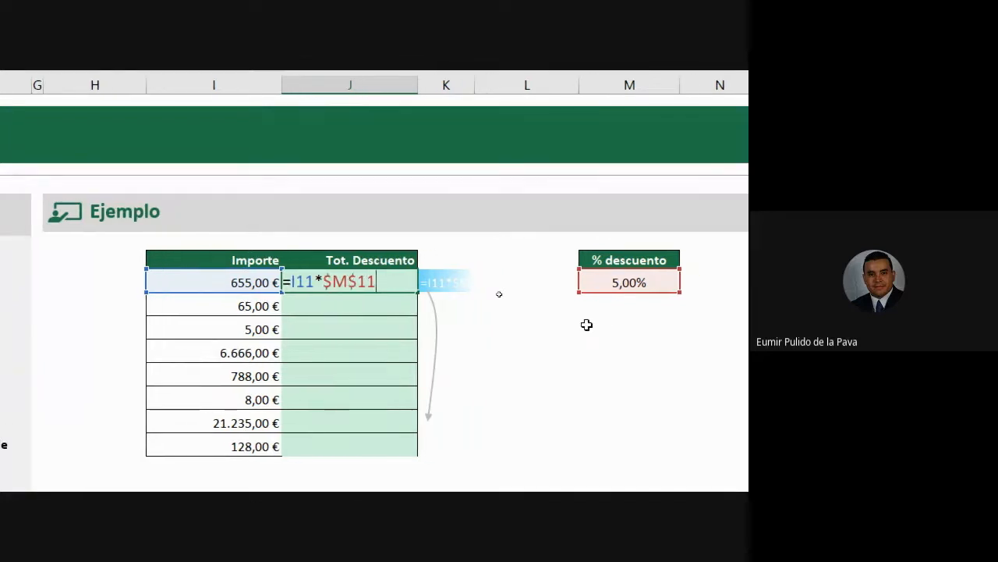
key(F4)
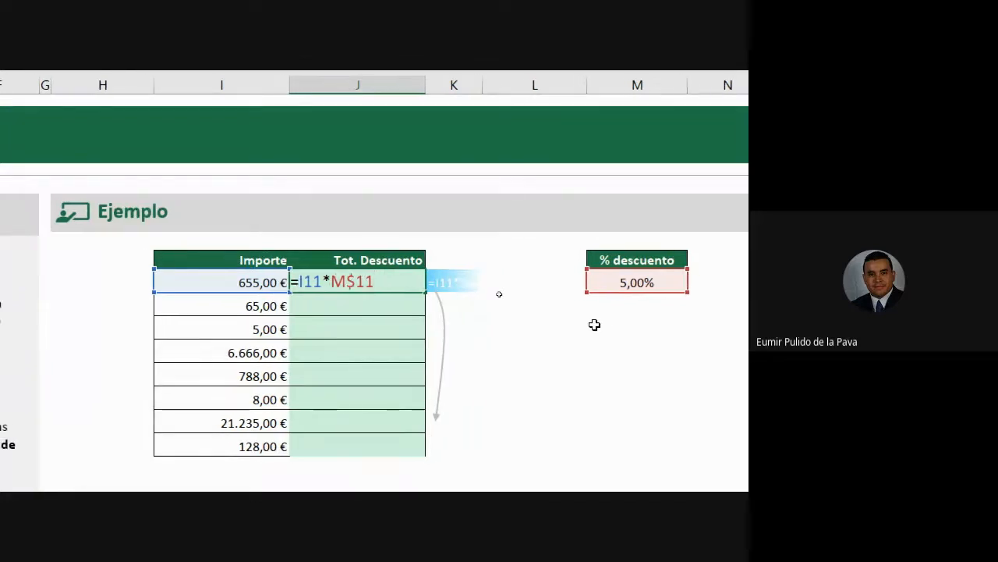
key(F4)
key(F4)
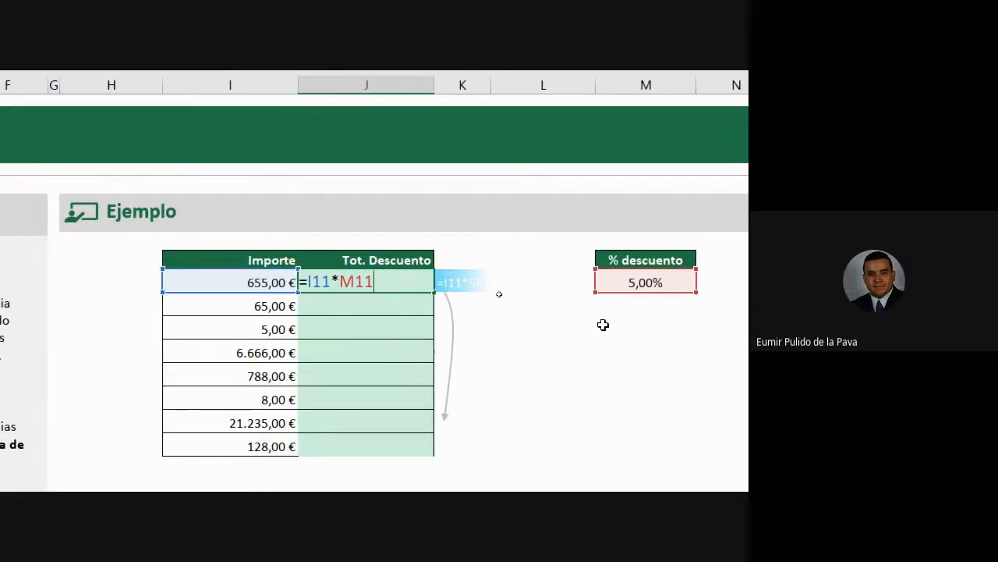
key(F4)
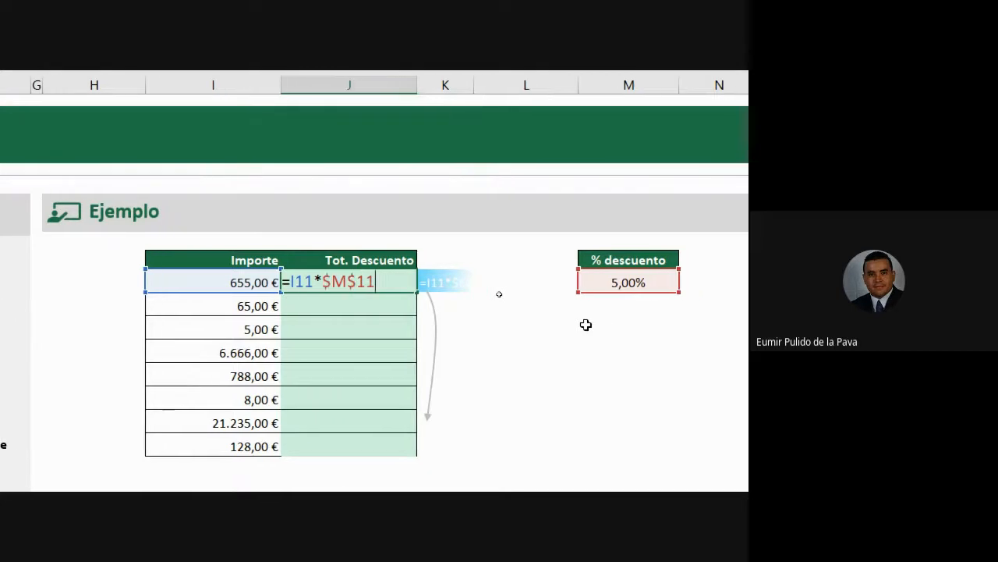
key(F4)
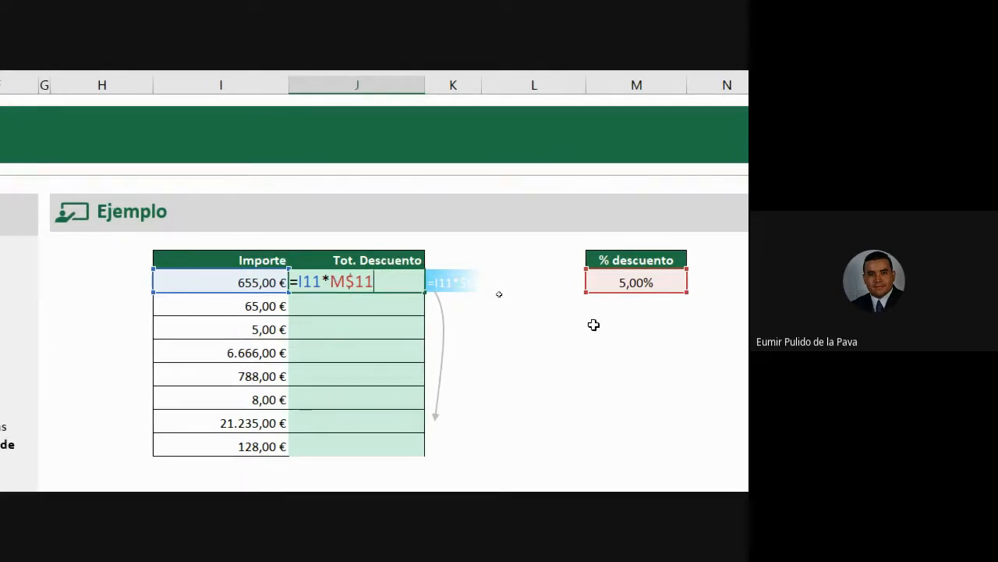
key(F4)
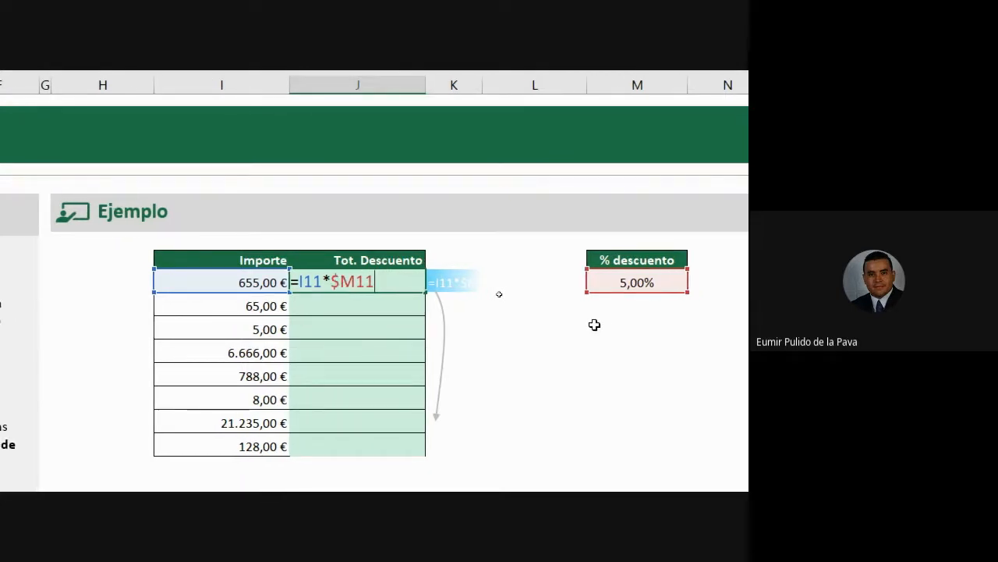
key(F4)
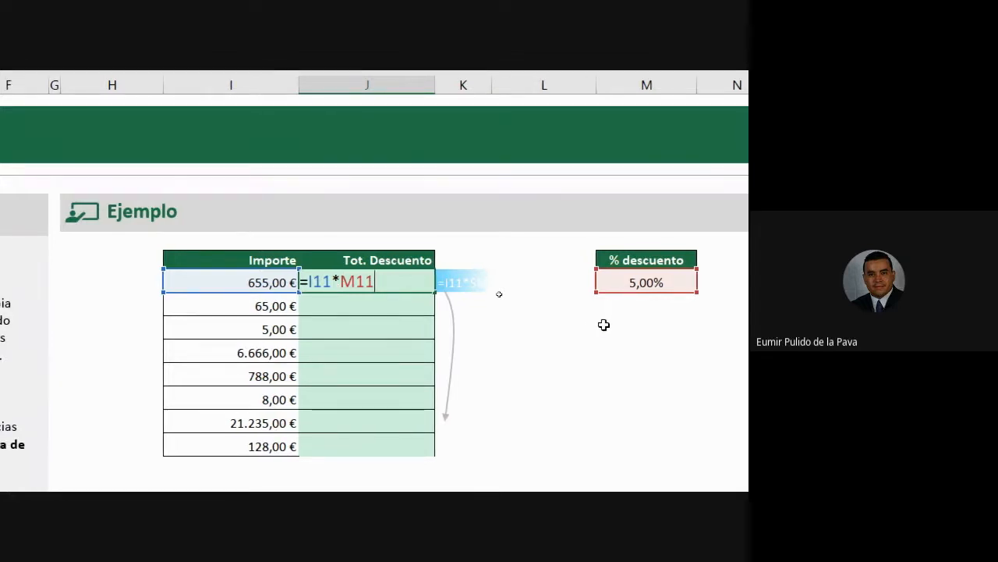
key(Return)
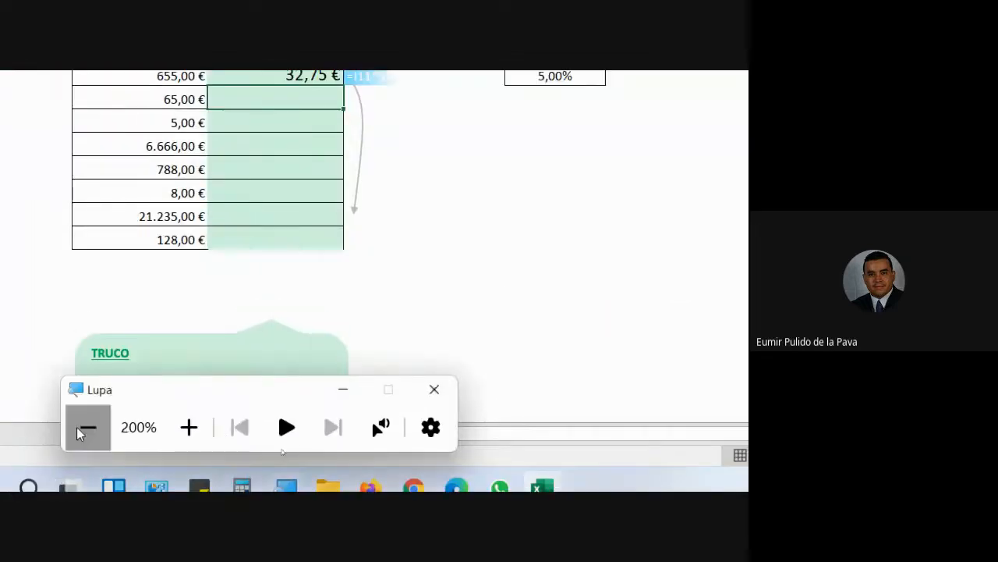
- Set the Magnifier zoom back to 100% and minimize its window
click(88, 427)
click(414, 429)
- Check the Google Meet call for participant messages and return to the Excel workbook
mouse_move(450, 480)
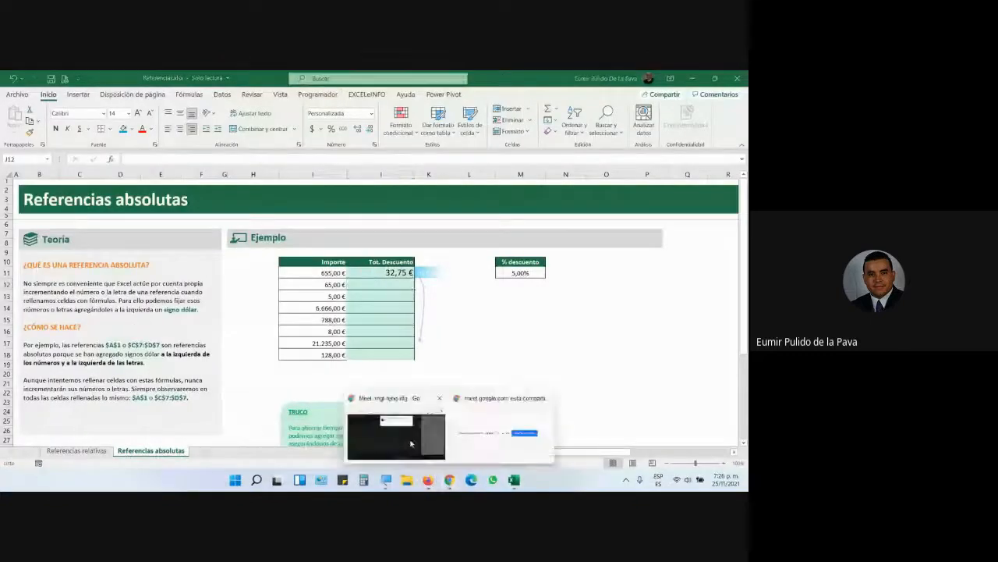
click(412, 433)
click(477, 191)
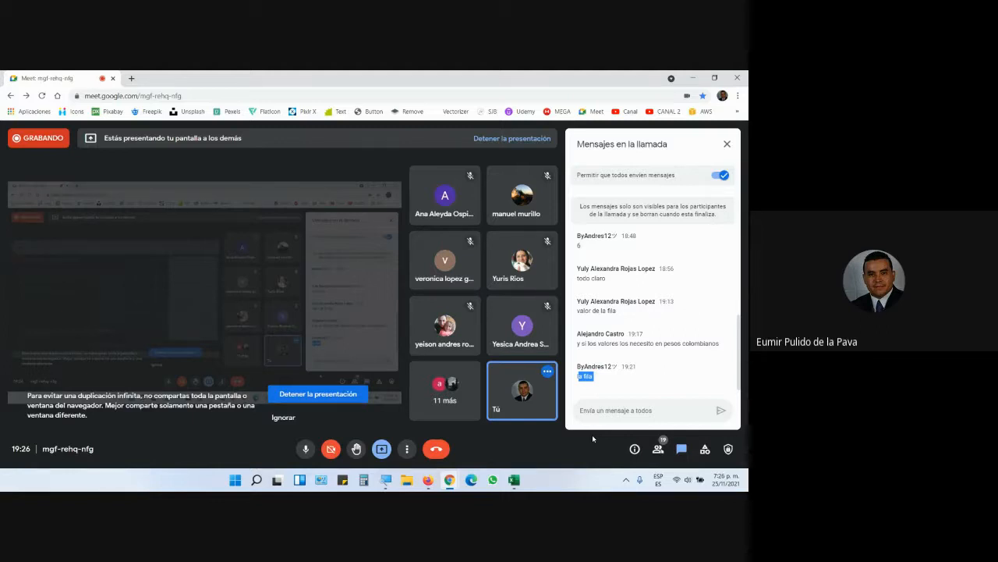
key(alt+Tab)
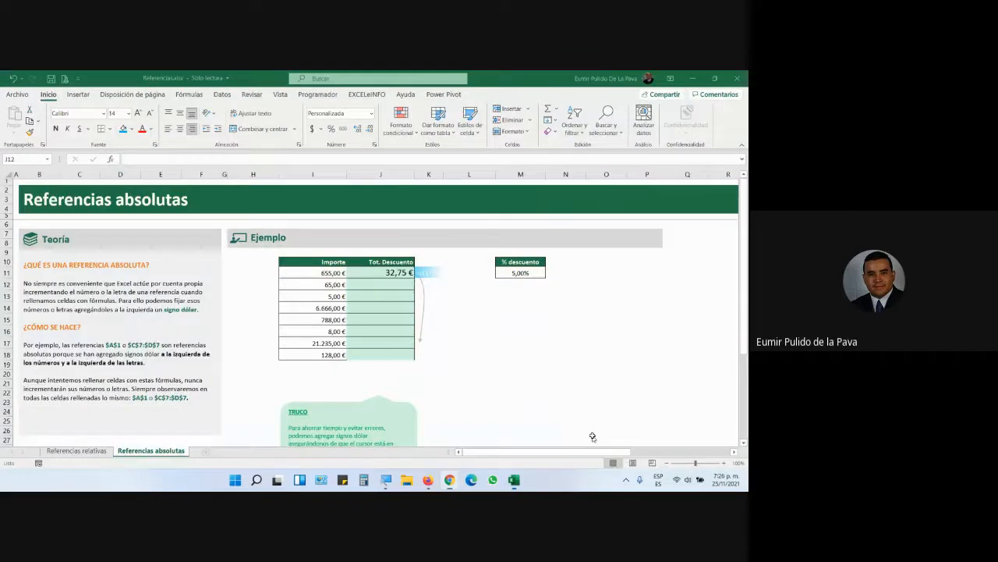
- Select cell J11 and set the Magnifier zoom to 200%
click(399, 273)
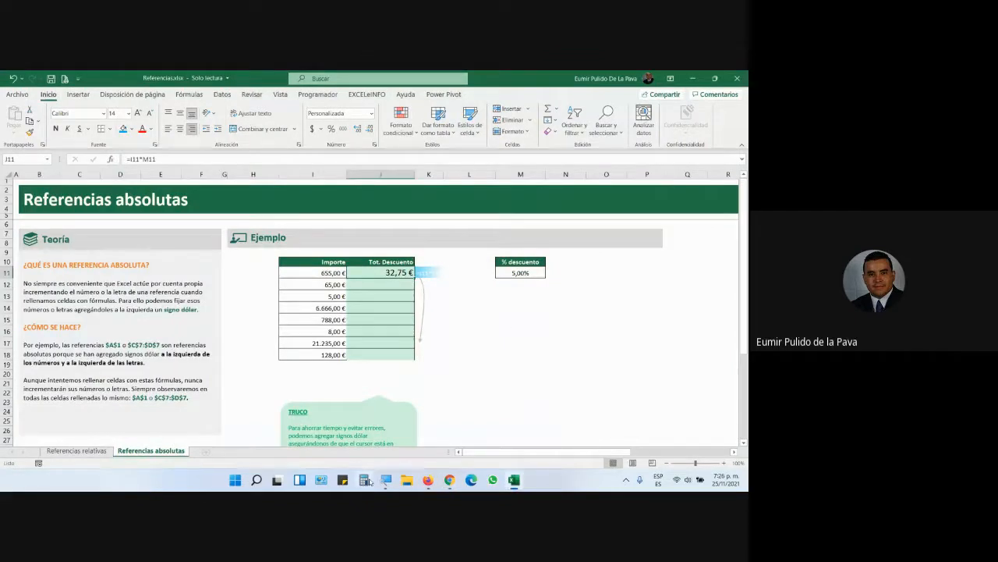
click(386, 479)
click(338, 448)
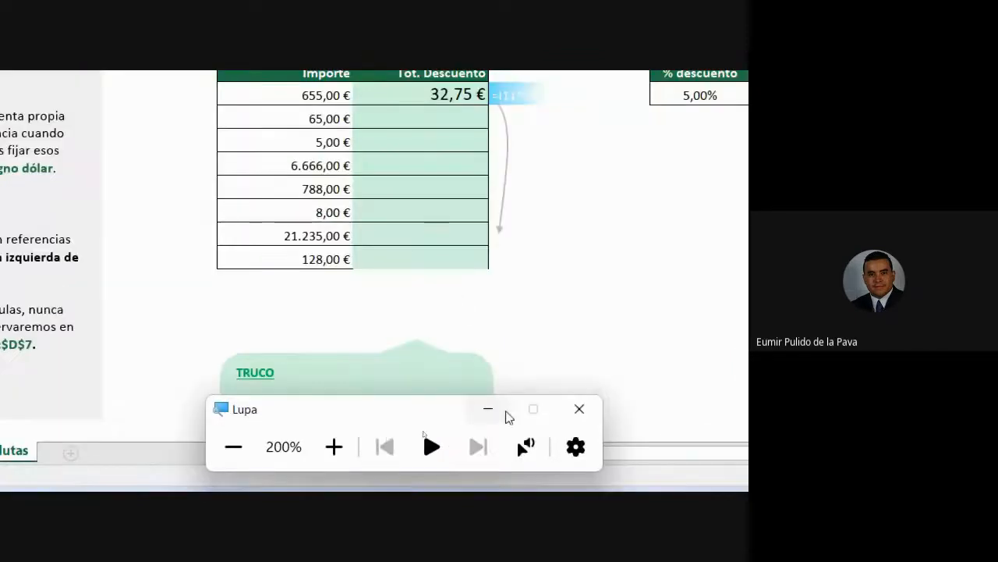
click(414, 430)
- Change the J11 discount formula to =I11*$M$11 and fill it down to J18
double_click(465, 222)
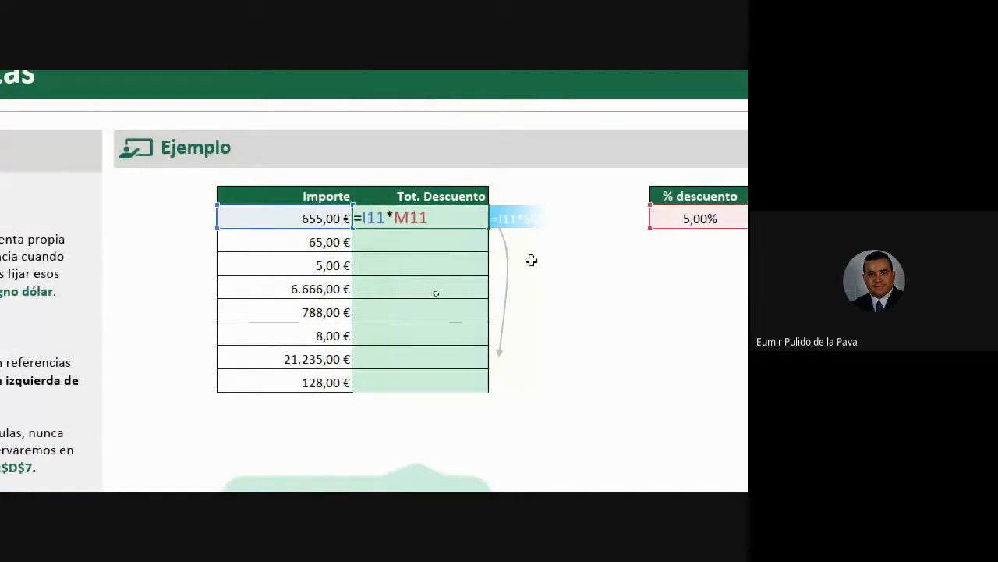
key(F4)
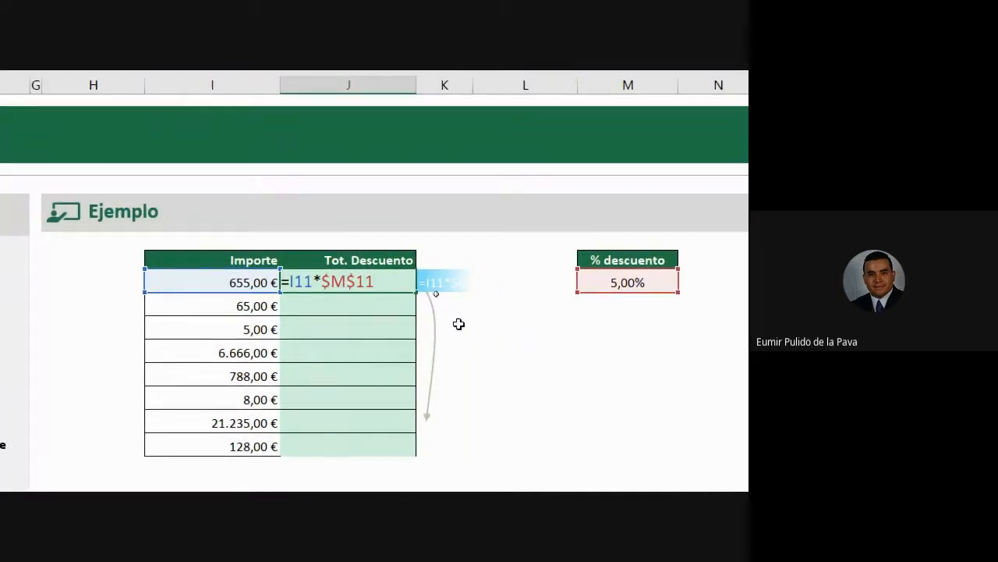
key(Return)
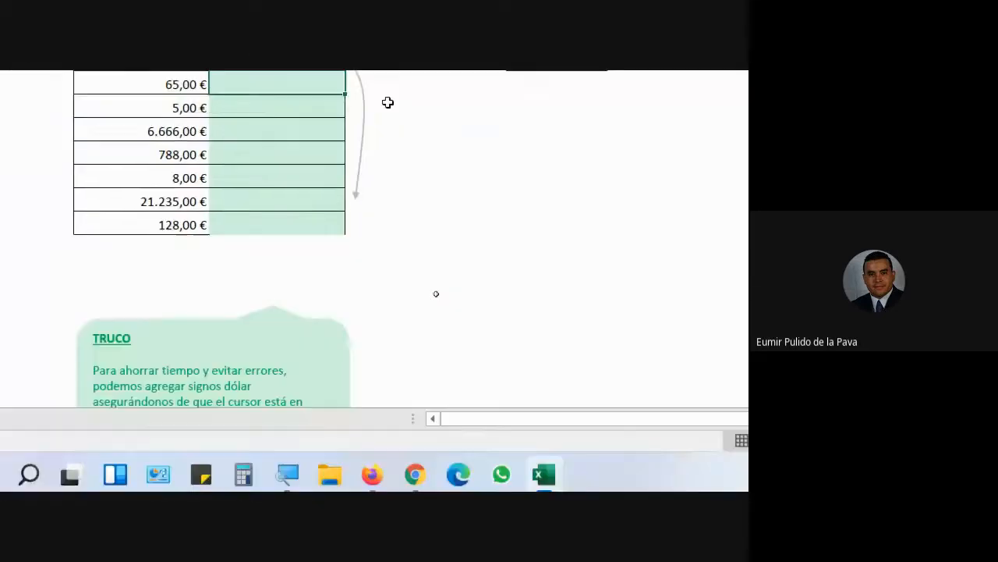
click(318, 220)
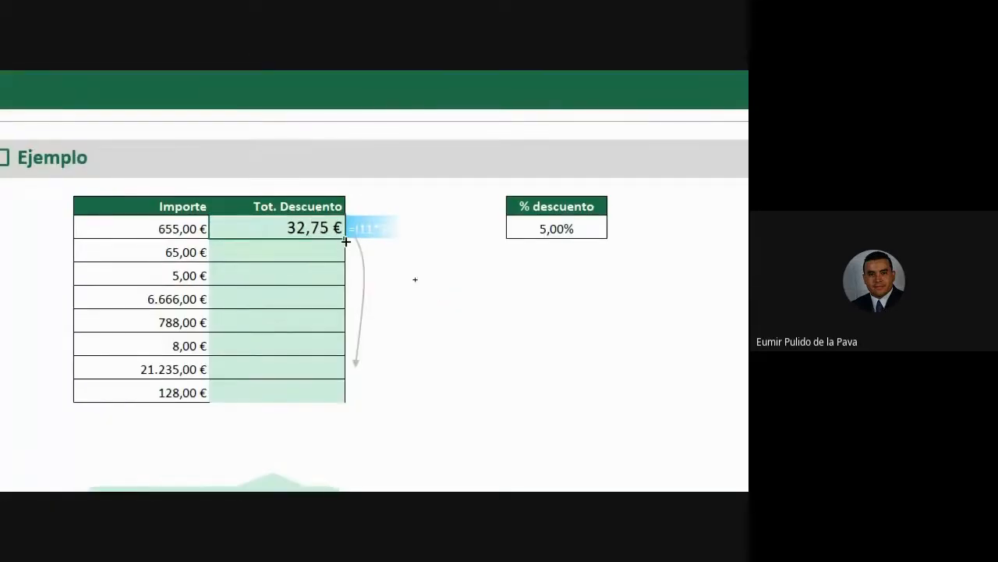
drag(345, 238, 335, 398)
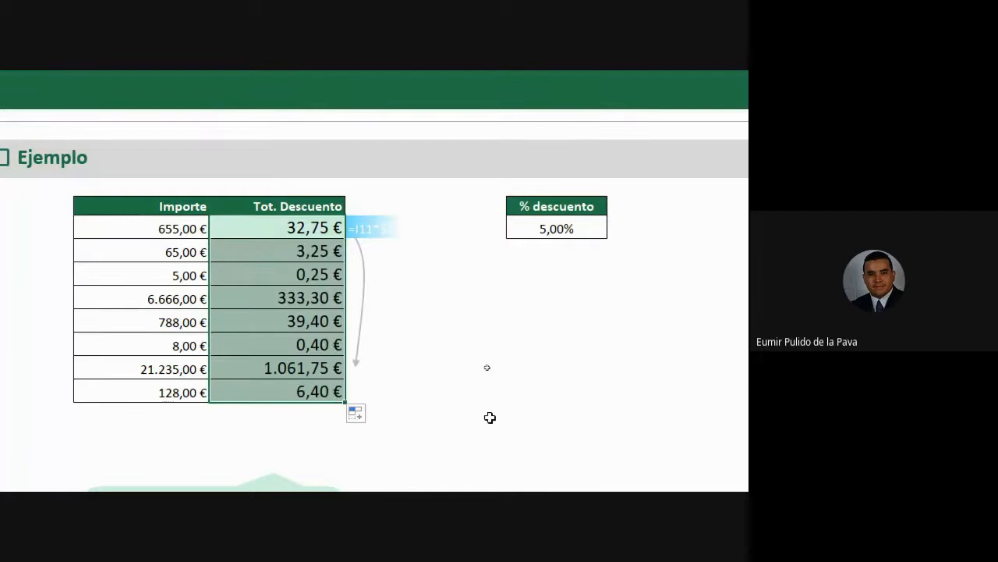
- Switch to the Referencias relativas sheet and back, then highlight the $M$11 reference in the J11 formula of Referencias absolutas
key(ctrl+Page_Up)
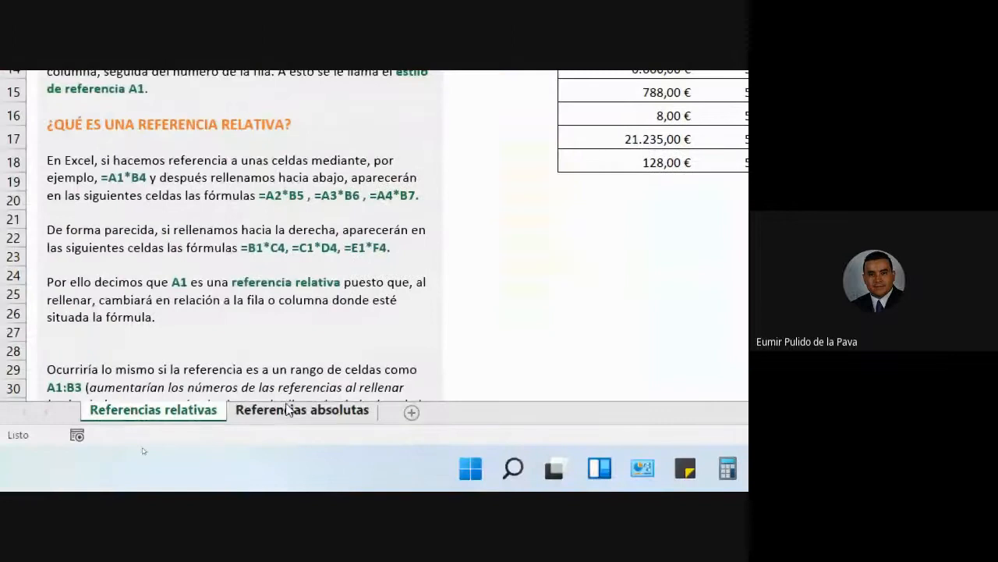
click(285, 410)
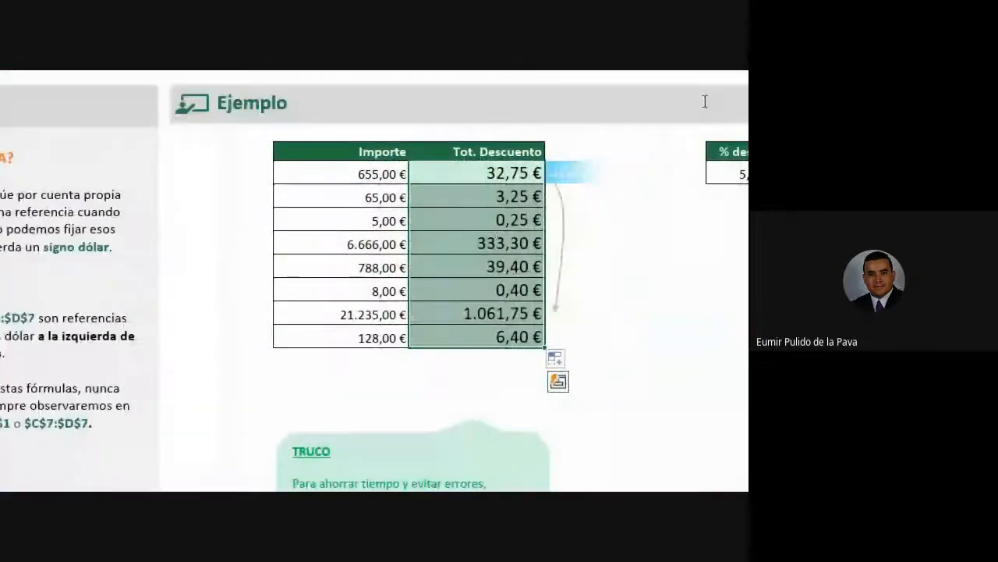
double_click(488, 173)
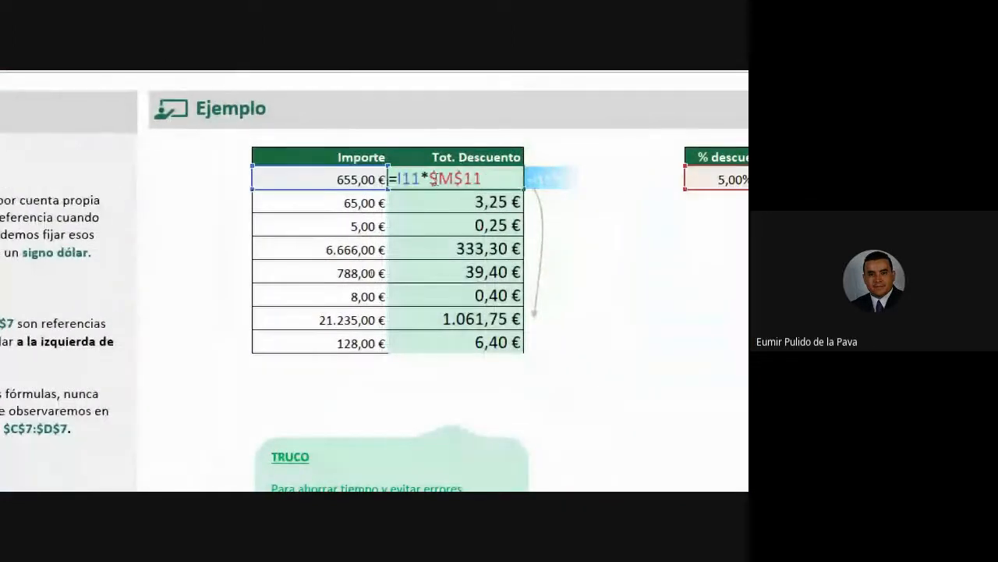
drag(422, 178, 474, 178)
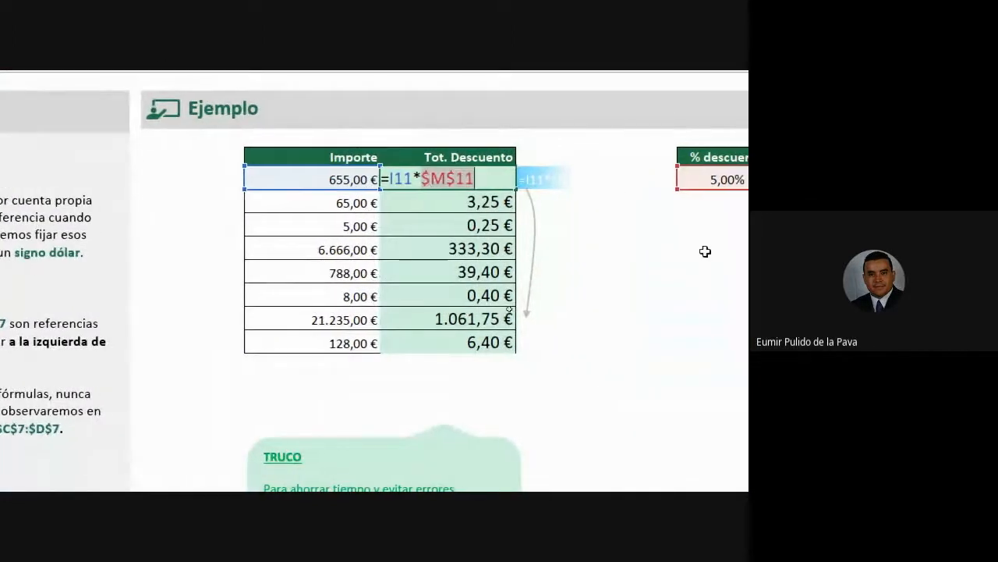
key(Return)
- Inspect the filled Tot. Descuento formulas one by one from J12 downward to check their reference to the discount cell
double_click(482, 205)
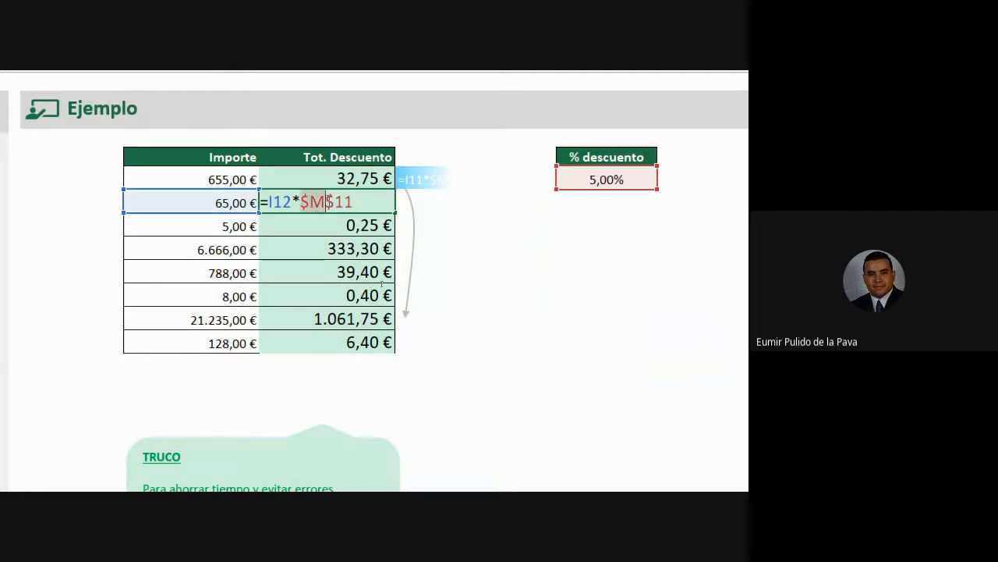
key(Return)
key(F2)
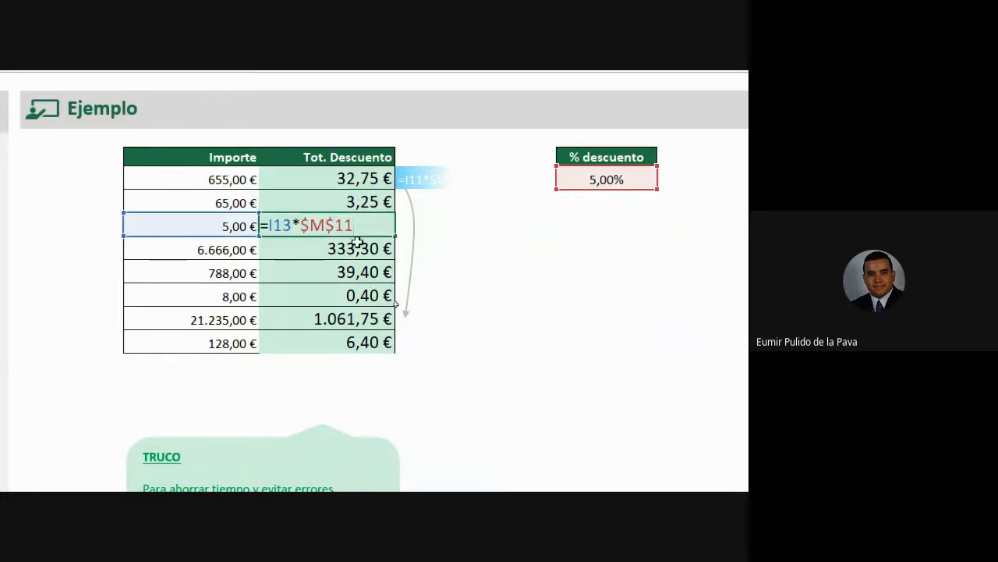
key(Return)
key(F2)
key(Return)
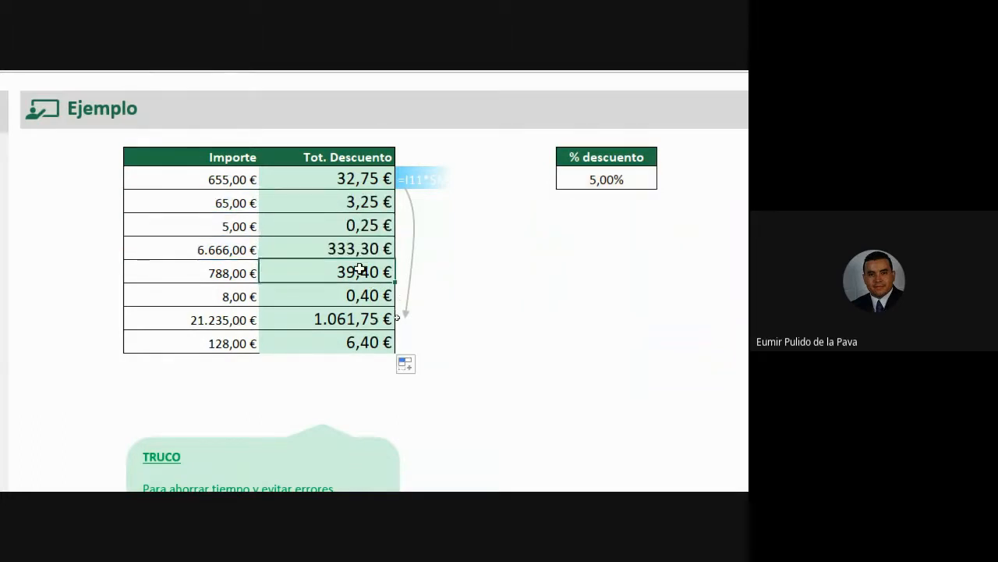
key(F2)
key(Return)
key(F2)
key(Return)
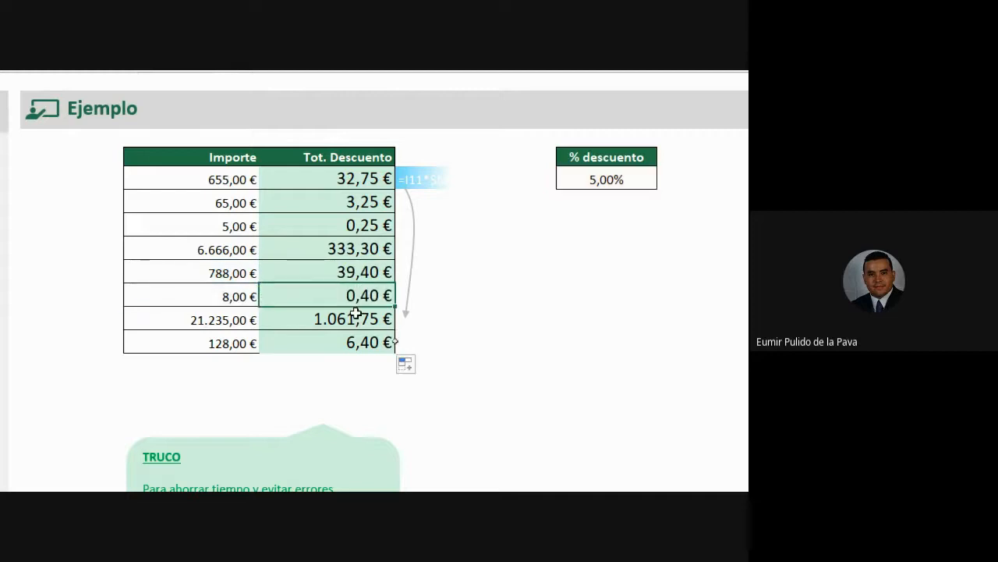
key(F2)
key(Escape)
- Clear the filled discounts in J12:J18 and change the J11 formula to =I11*M$11
drag(365, 209, 361, 345)
key(Delete)
double_click(364, 181)
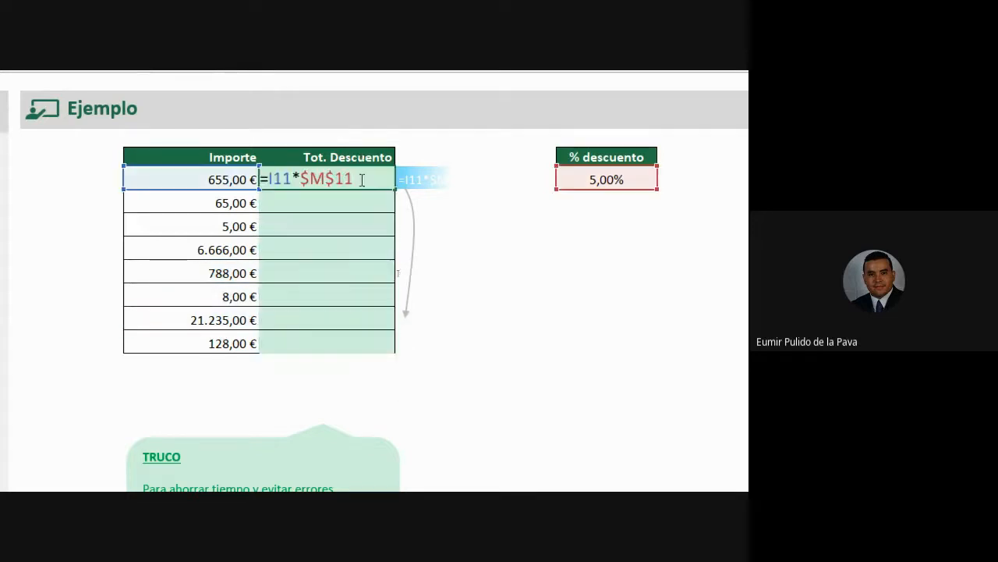
key(F4)
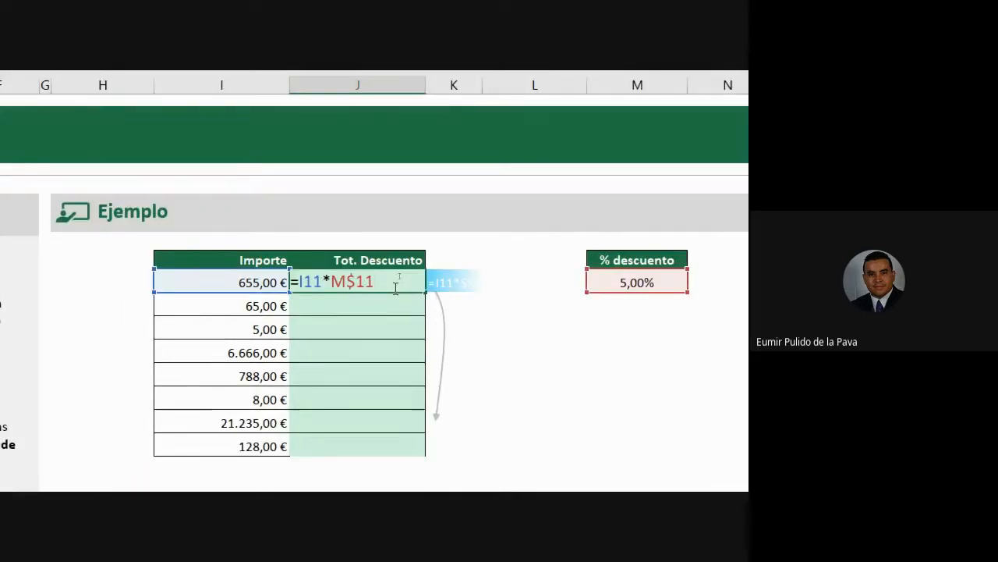
key(Return)
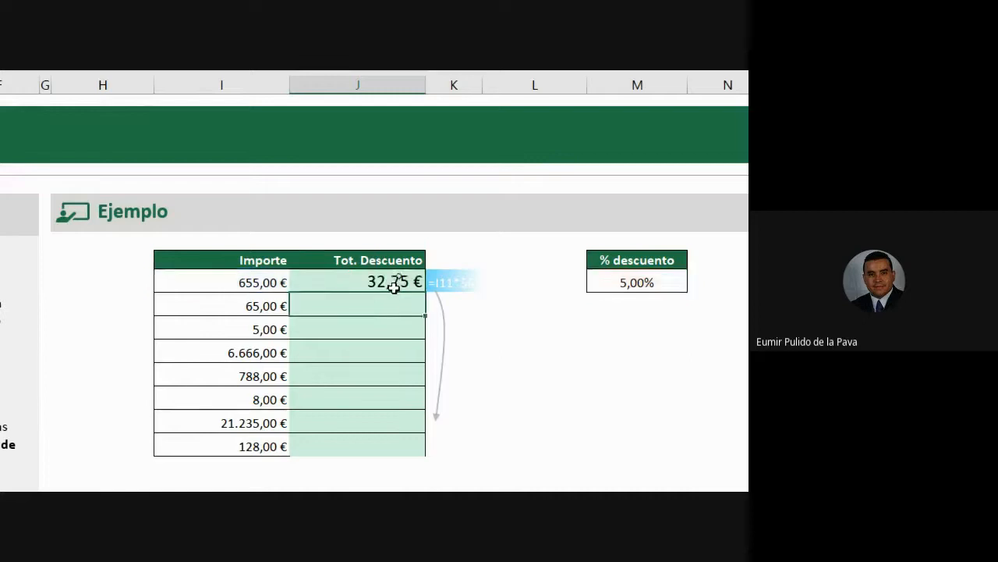
- Fill the J11 formula down to J18 and open the copied formulas one by one to check their M$11 reference
click(331, 123)
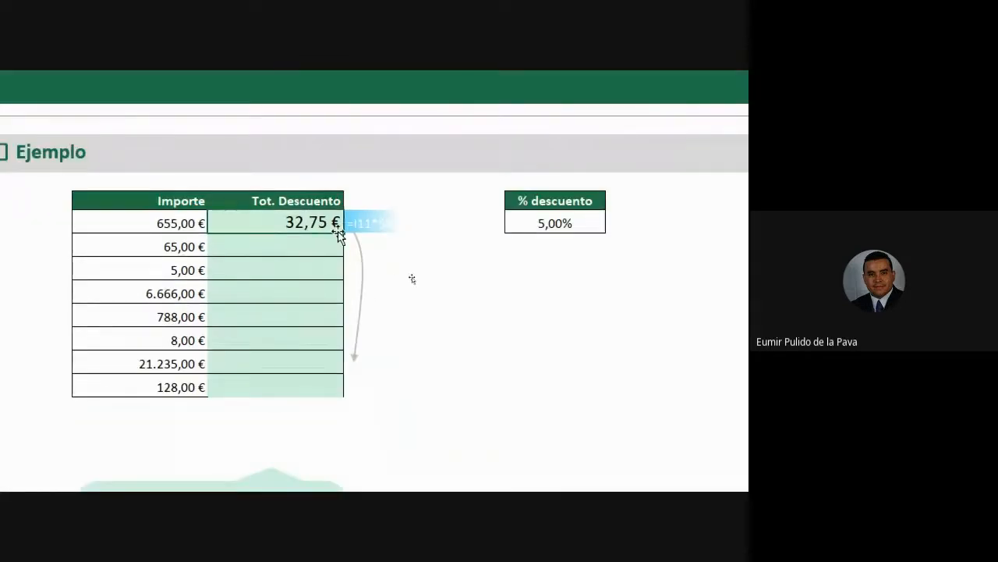
drag(343, 233, 334, 387)
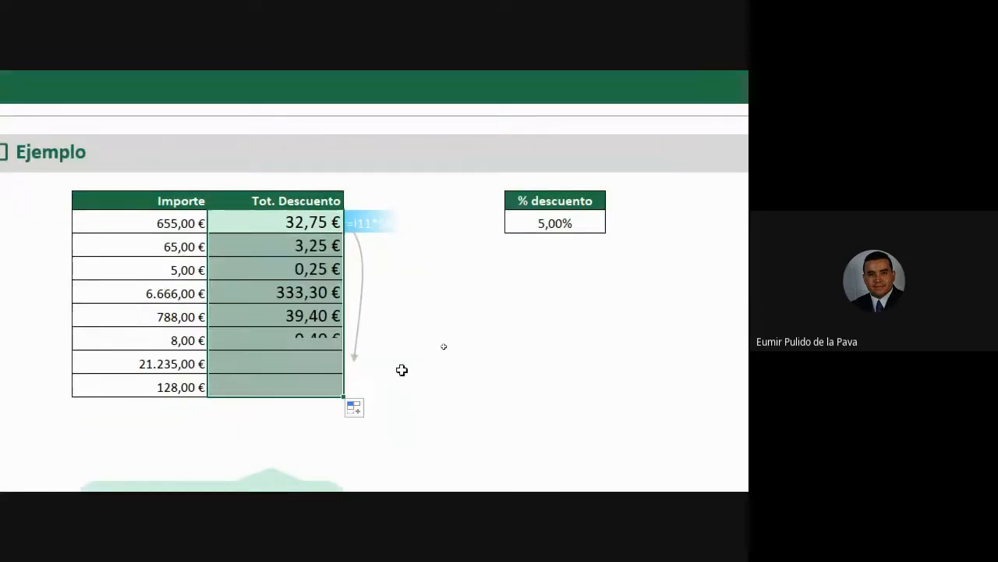
double_click(296, 249)
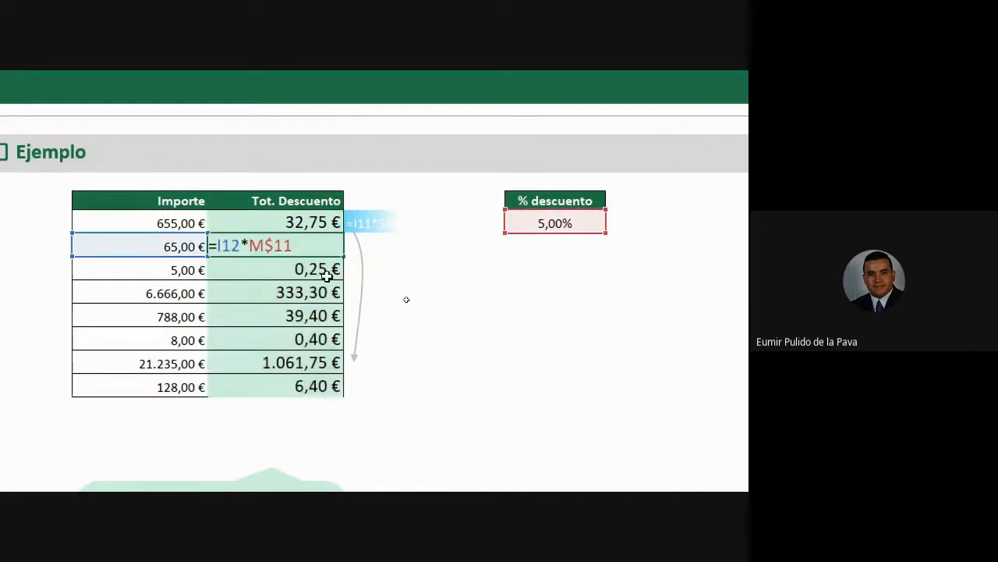
double_click(312, 269)
double_click(300, 292)
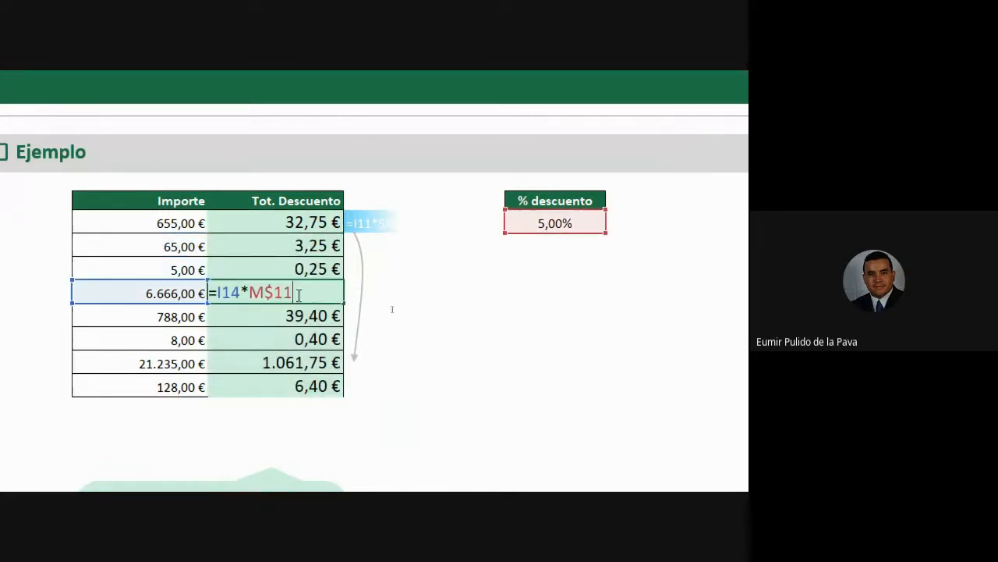
double_click(316, 315)
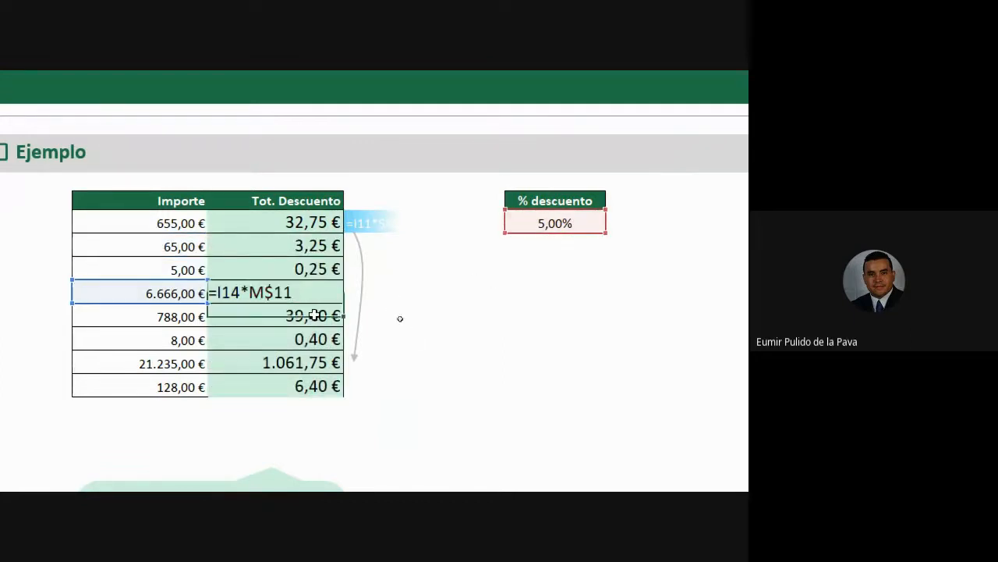
double_click(317, 338)
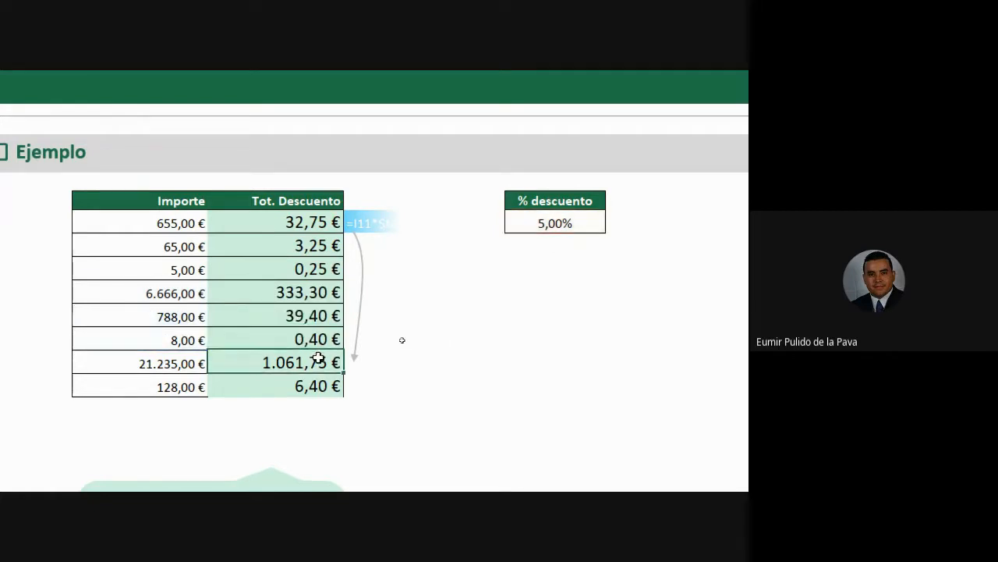
double_click(319, 359)
- Change the J11 formula to =I11*$M11 and fill it down to J18
double_click(316, 223)
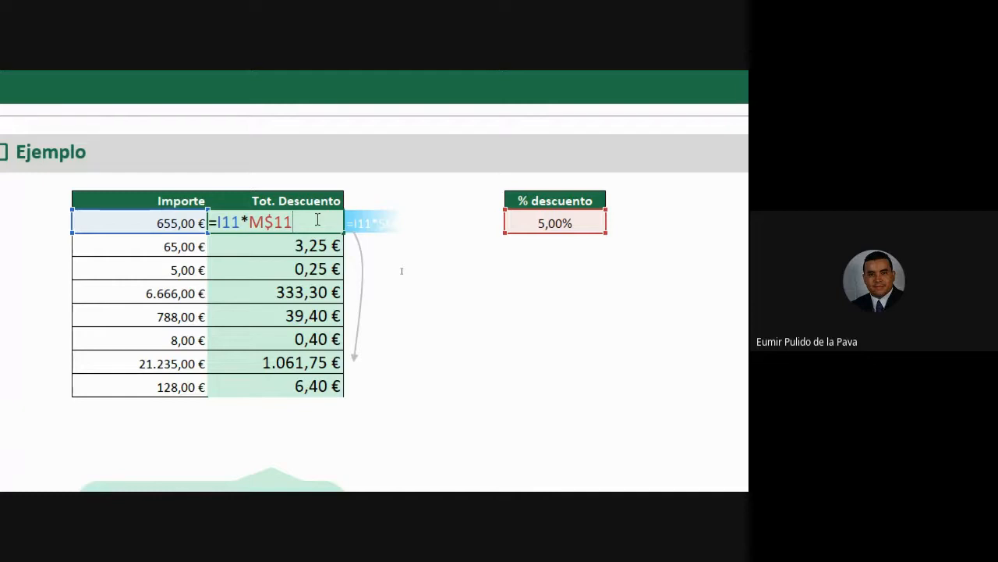
key(F4)
key(Return)
click(312, 199)
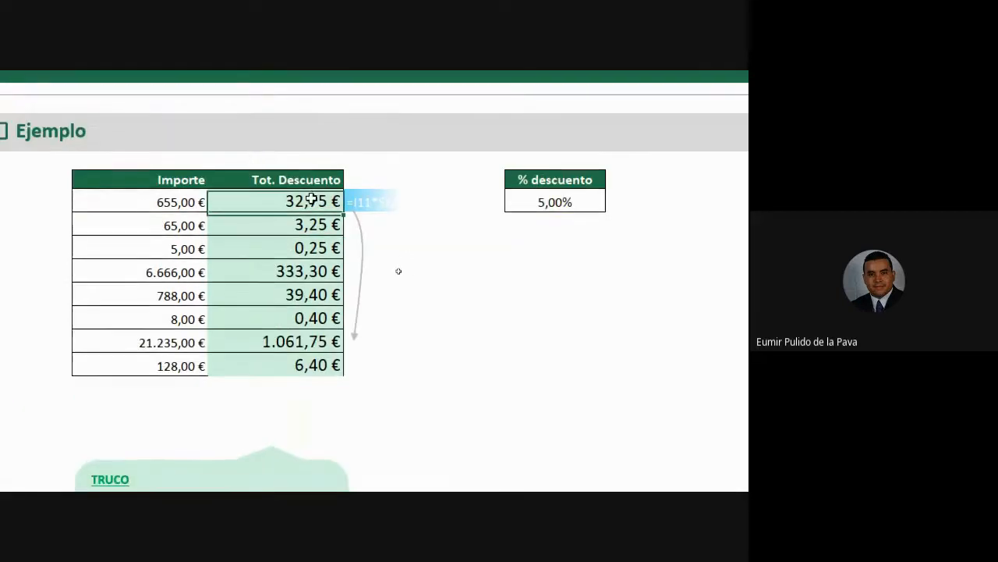
drag(344, 213, 334, 379)
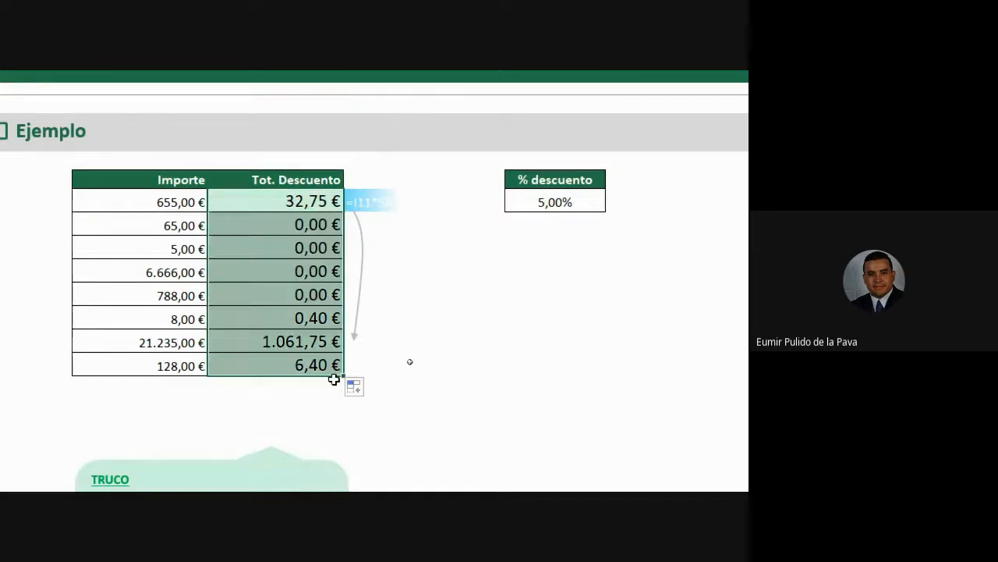
- Inspect each copied formula from J12 to J18 to see which discount cell it references
double_click(316, 226)
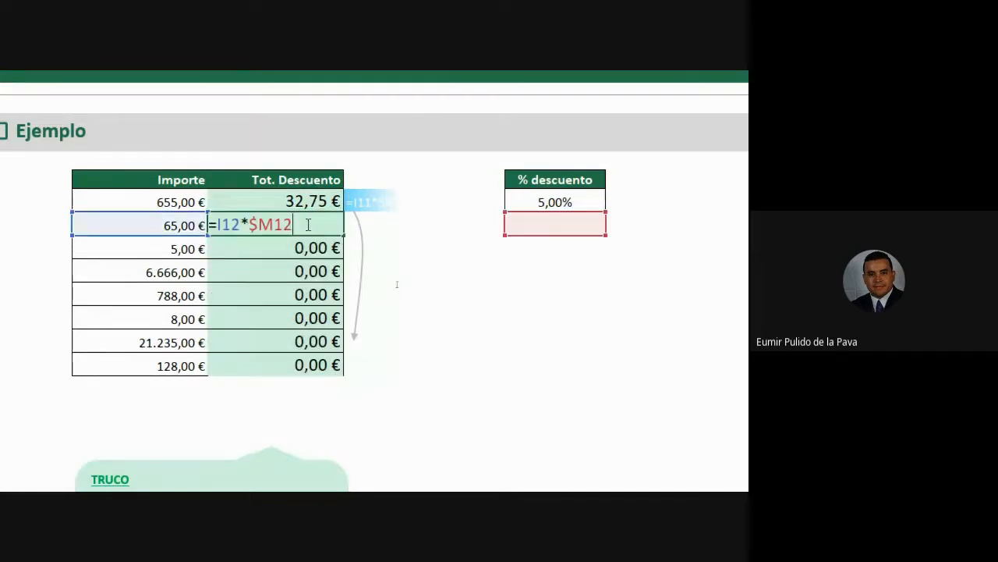
double_click(315, 248)
double_click(318, 272)
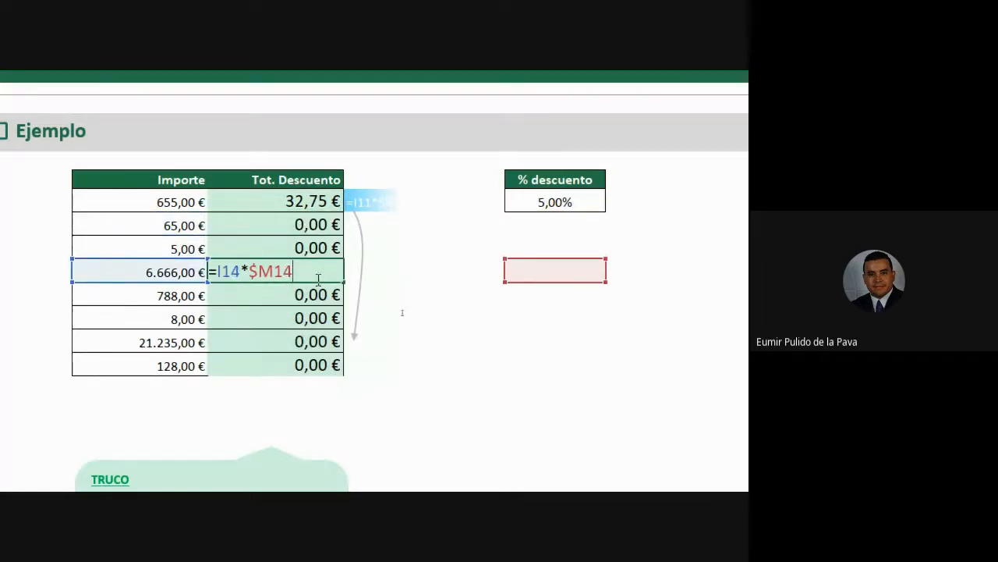
double_click(318, 295)
double_click(318, 318)
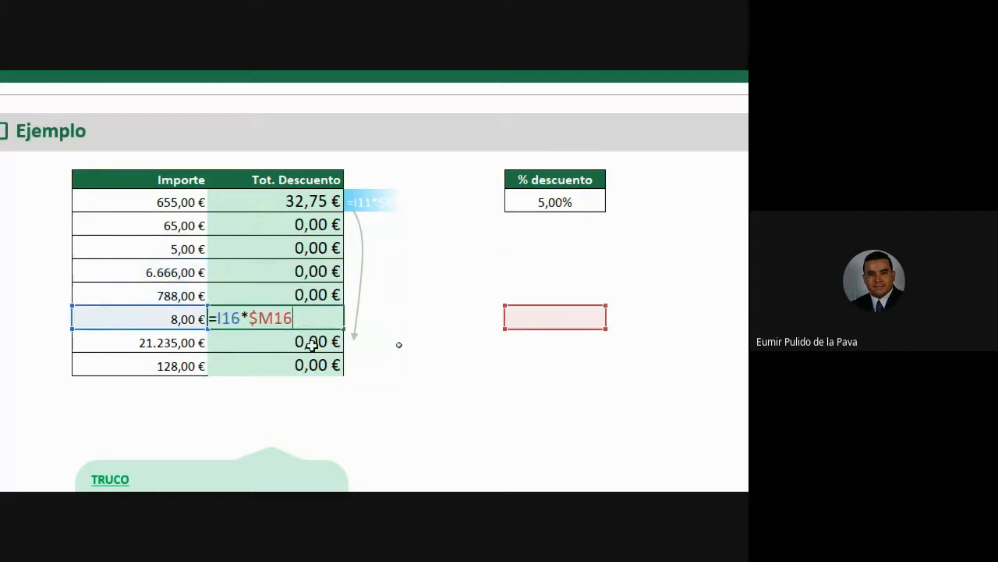
double_click(312, 342)
double_click(312, 365)
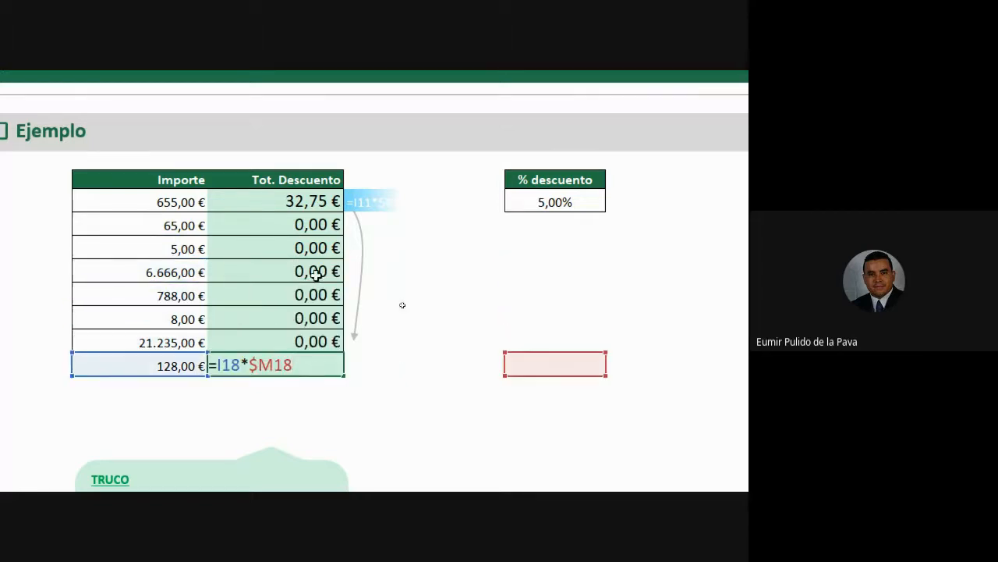
key(Escape)
- Clear the discounts in J12:J18 and open the J11 formula for editing
drag(301, 231, 298, 357)
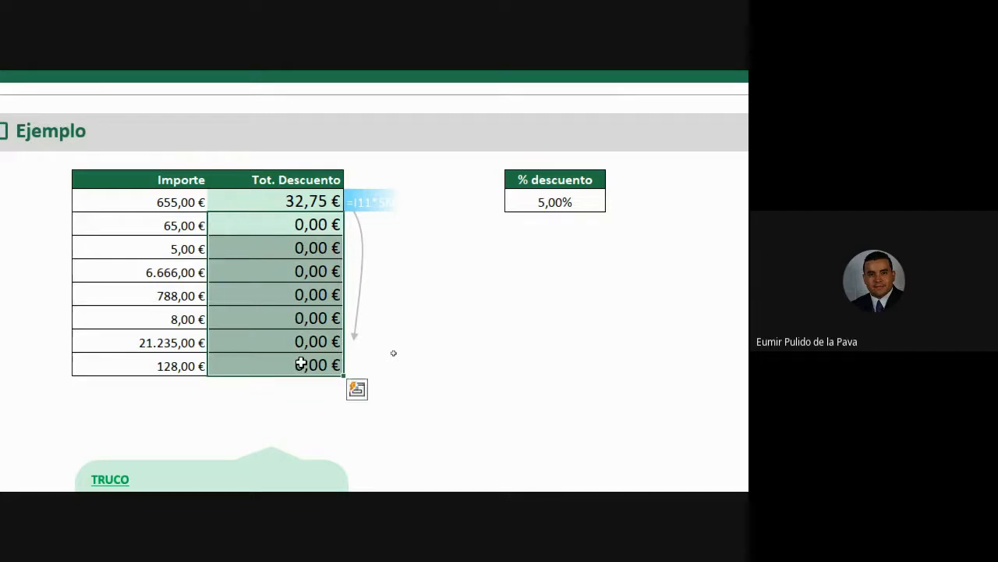
key(Delete)
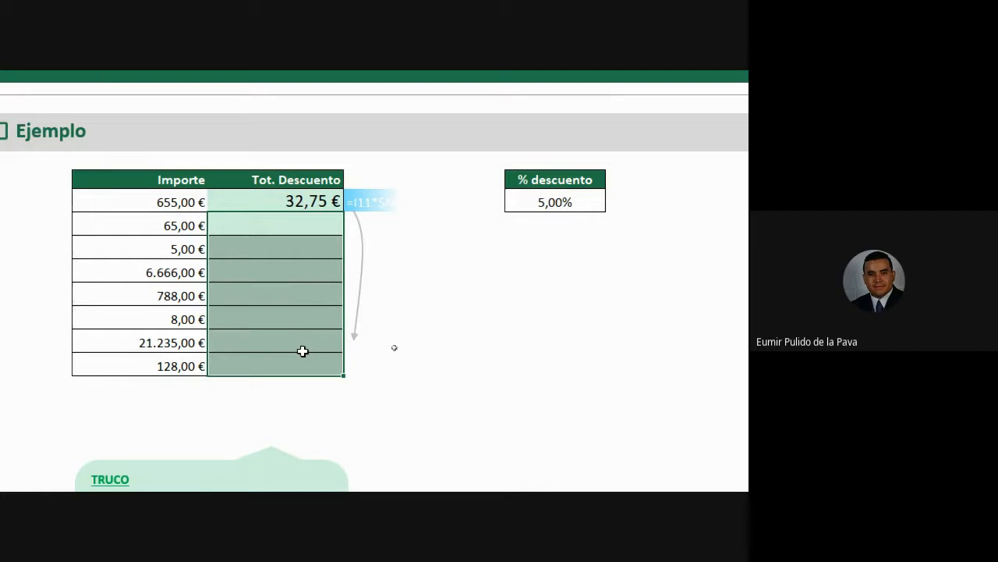
double_click(292, 200)
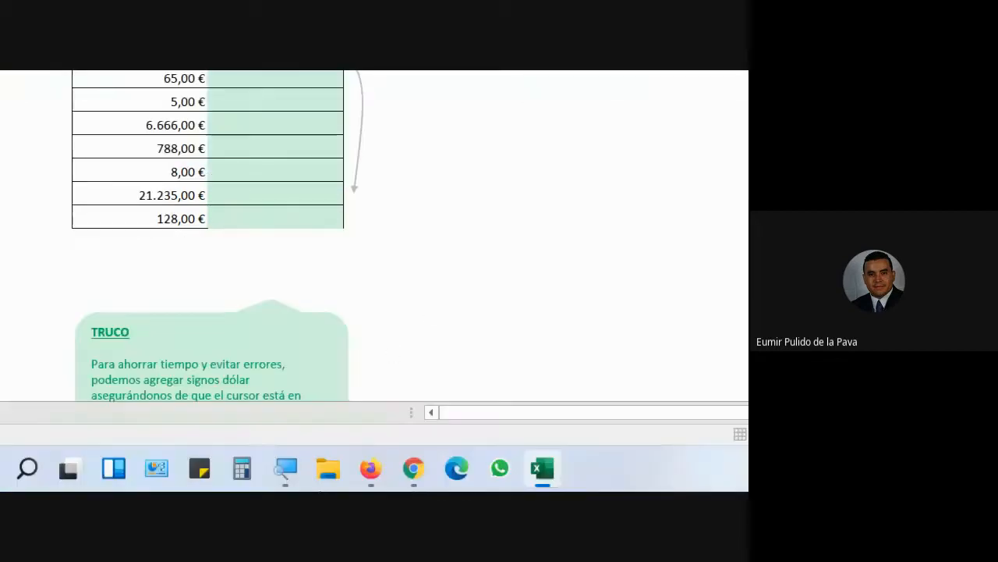
- Switch to the Google Meet call and read the participants' chat answers
mouse_move(413, 468)
click(337, 394)
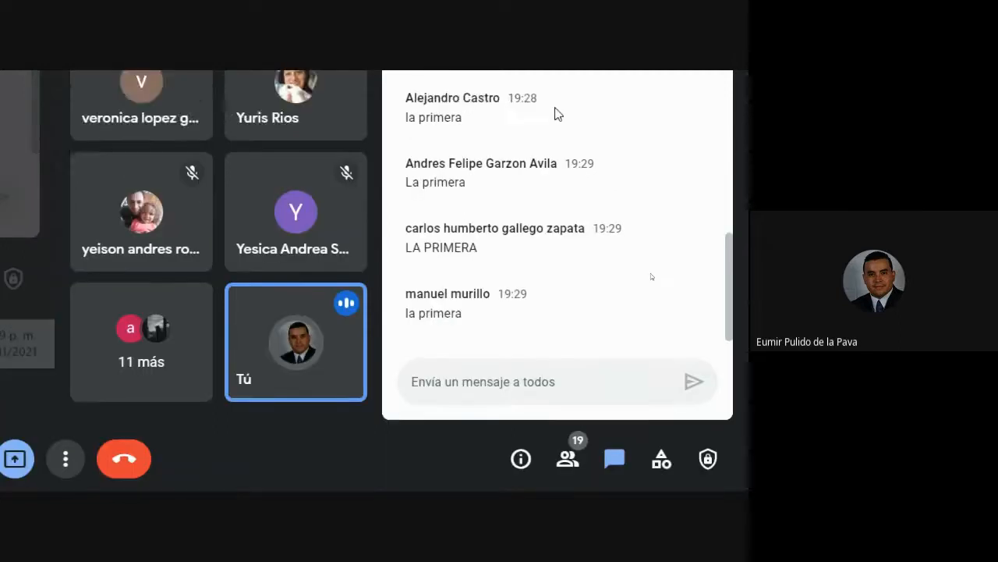
- Return to the Excel sheet, change the J11 formula to =I11*$M$11 and fill it down to J18
click(282, 466)
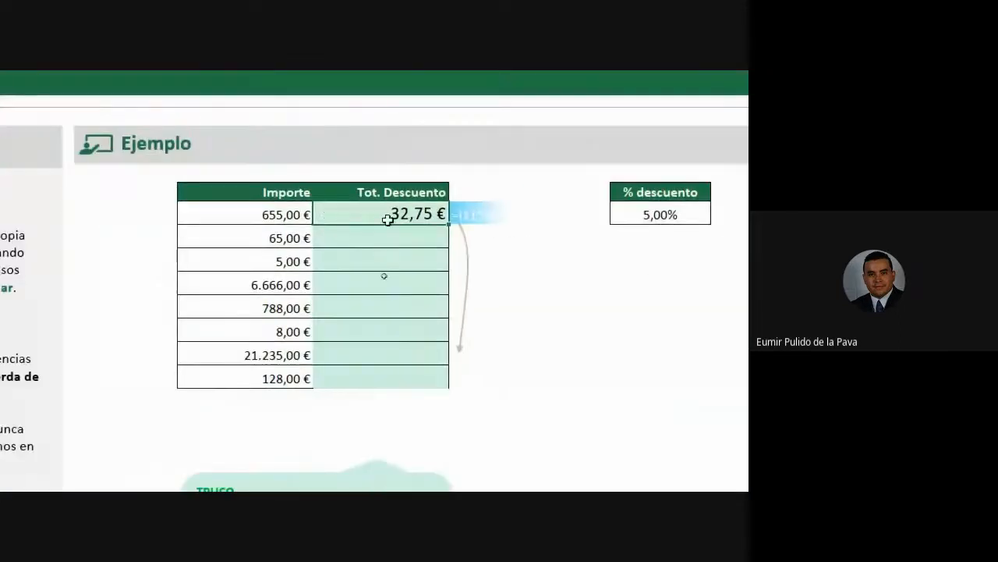
double_click(384, 212)
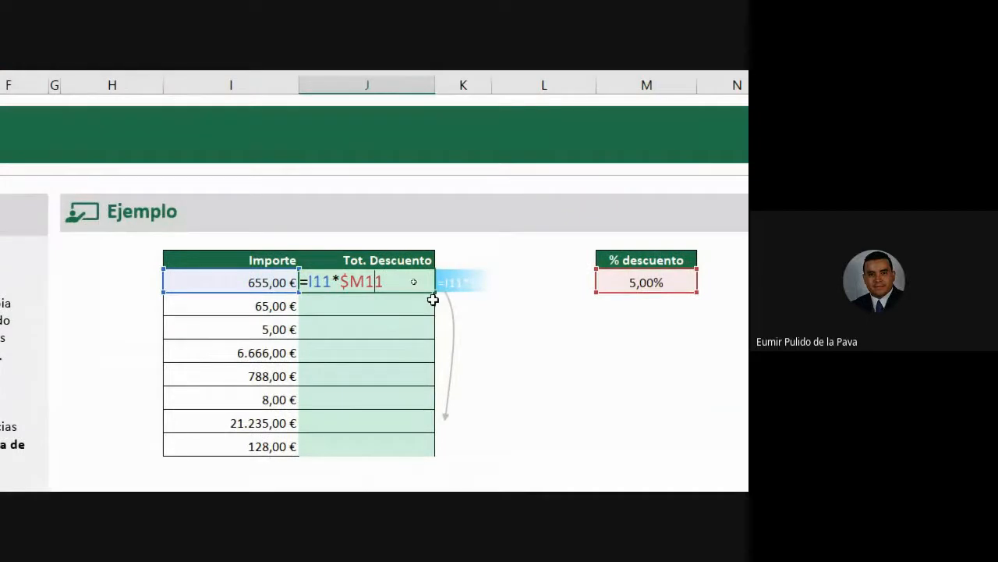
key(F4)
key(F4)
key(ctrl+Return)
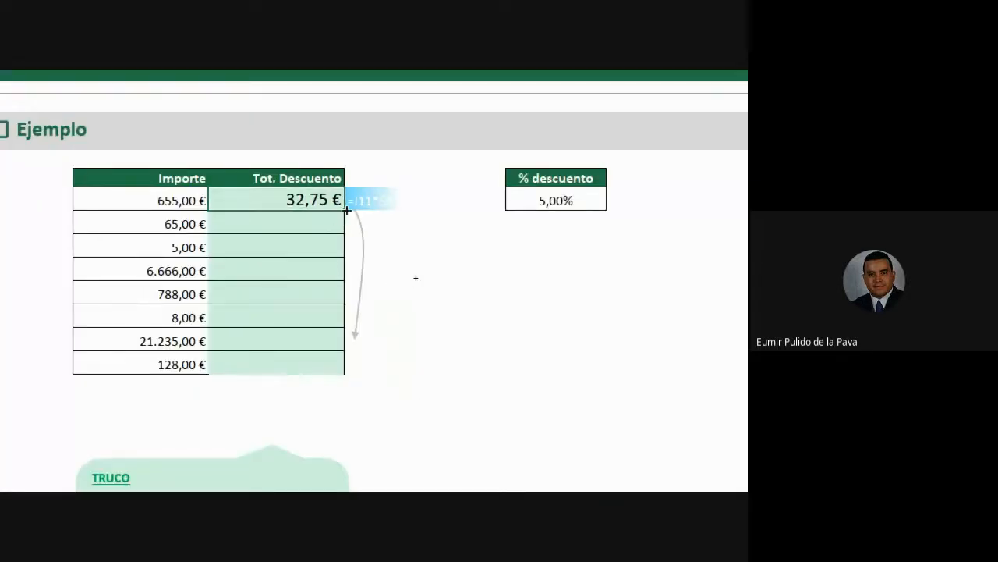
drag(341, 211, 336, 372)
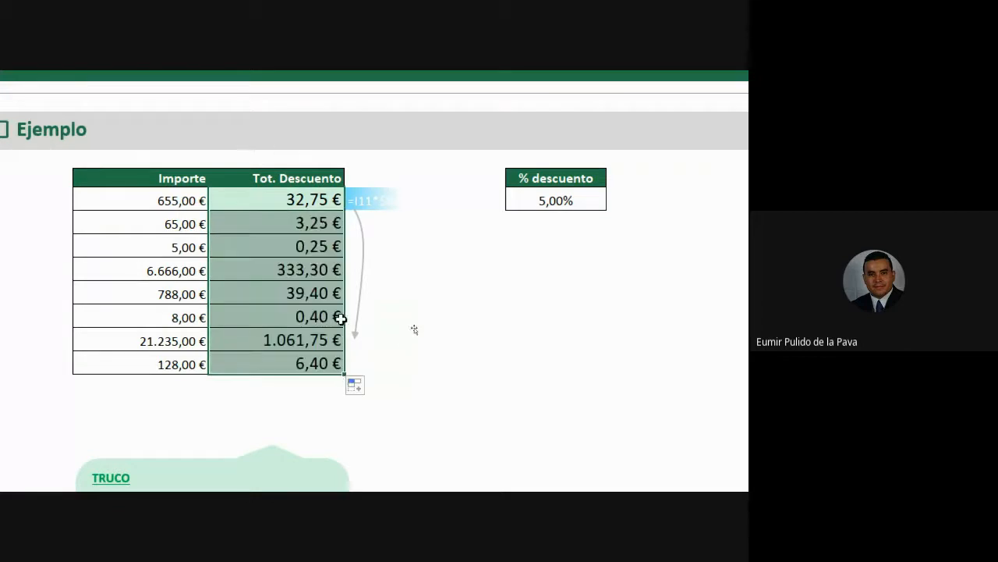
- Cycle the discount reference in the J11 formula through the forms M11, $M$11 and M$11 to compare them
double_click(308, 200)
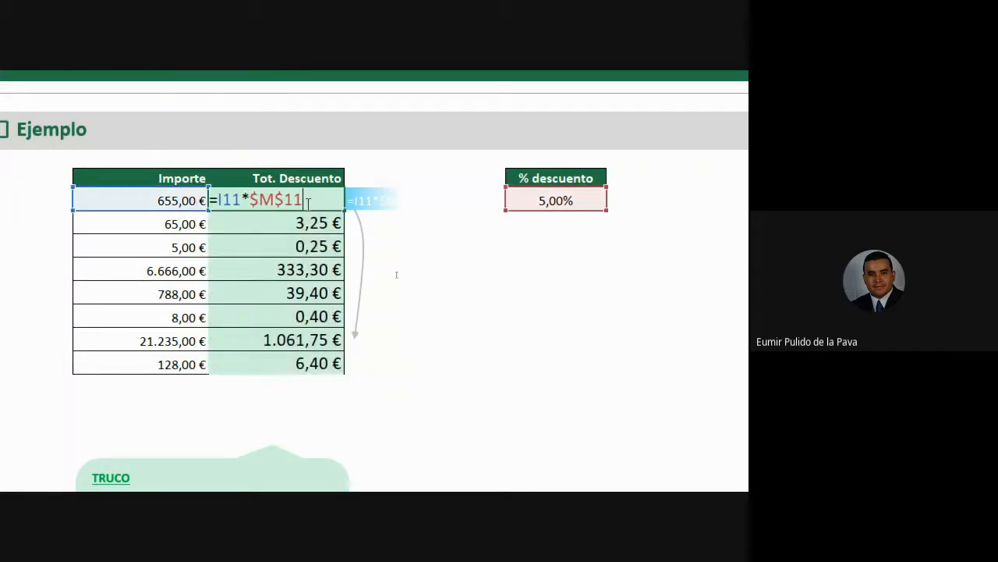
key(F4)
key(F4)
key(F4)
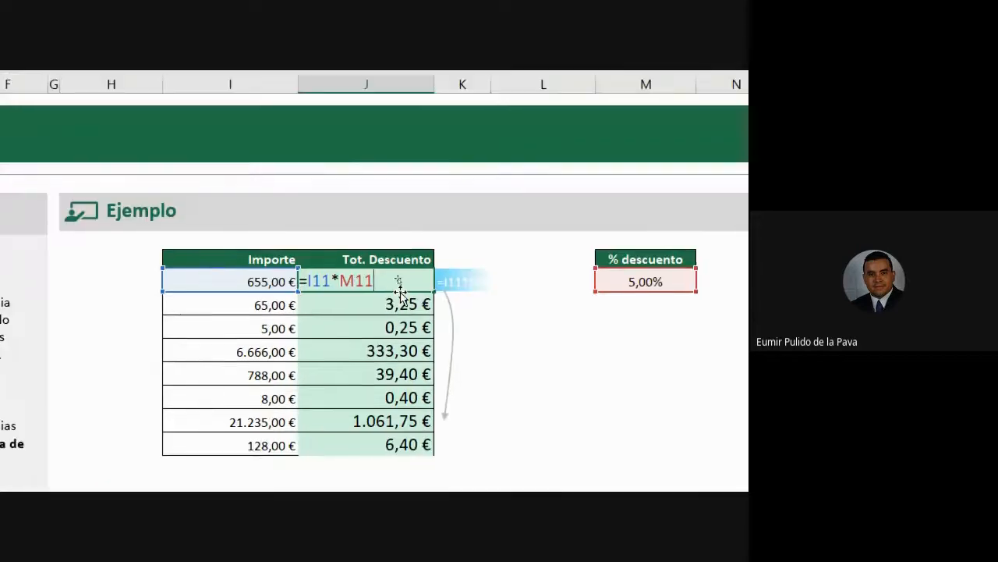
key(Return)
drag(337, 148, 337, 300)
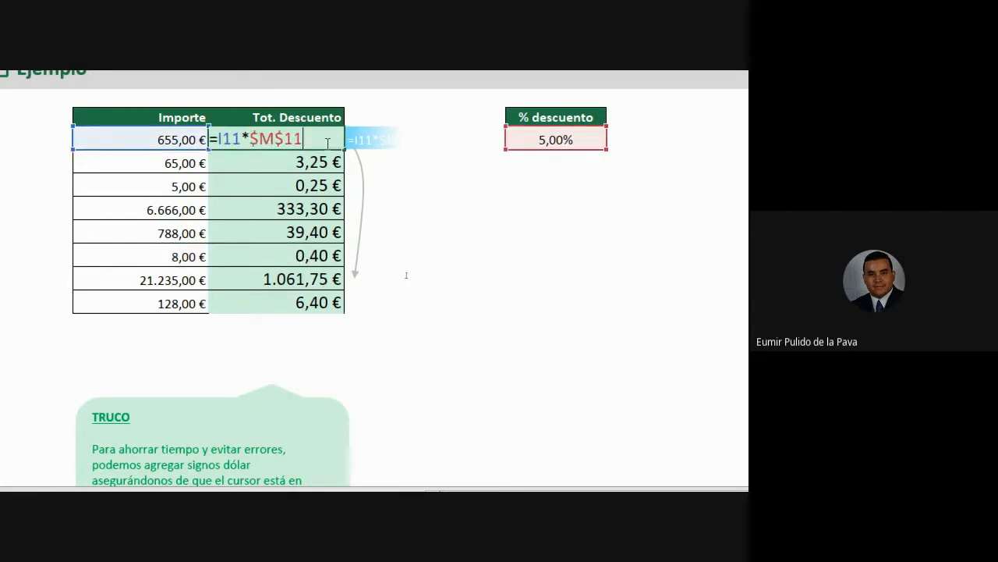
scroll(542, 117, up, 4)
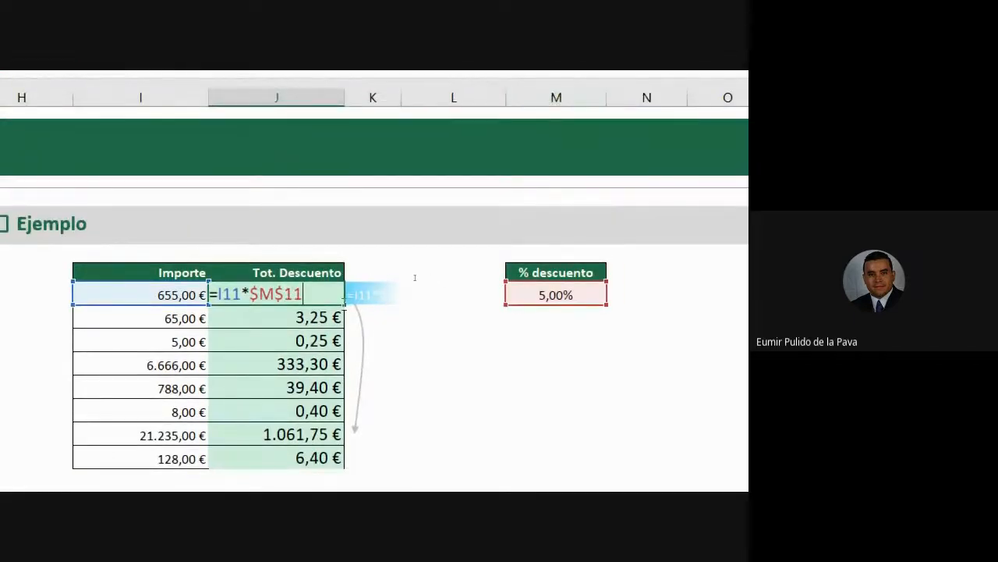
scroll(414, 370, down, 1)
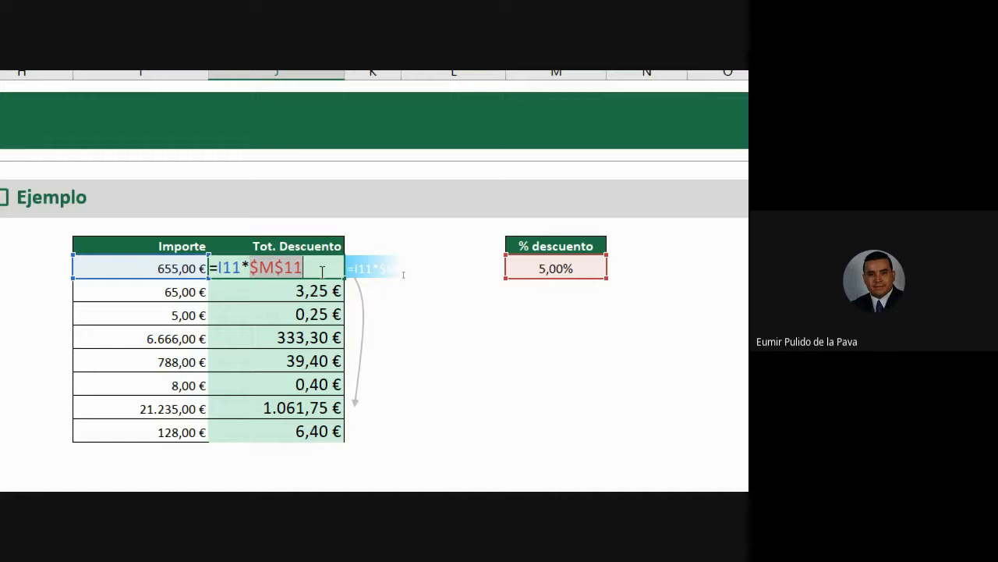
key(F4)
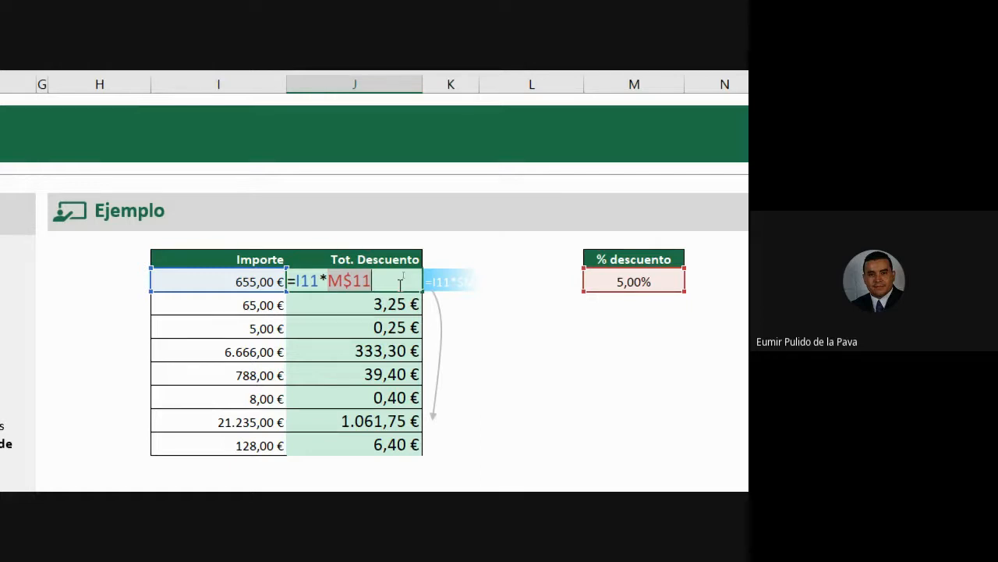
key(Return)
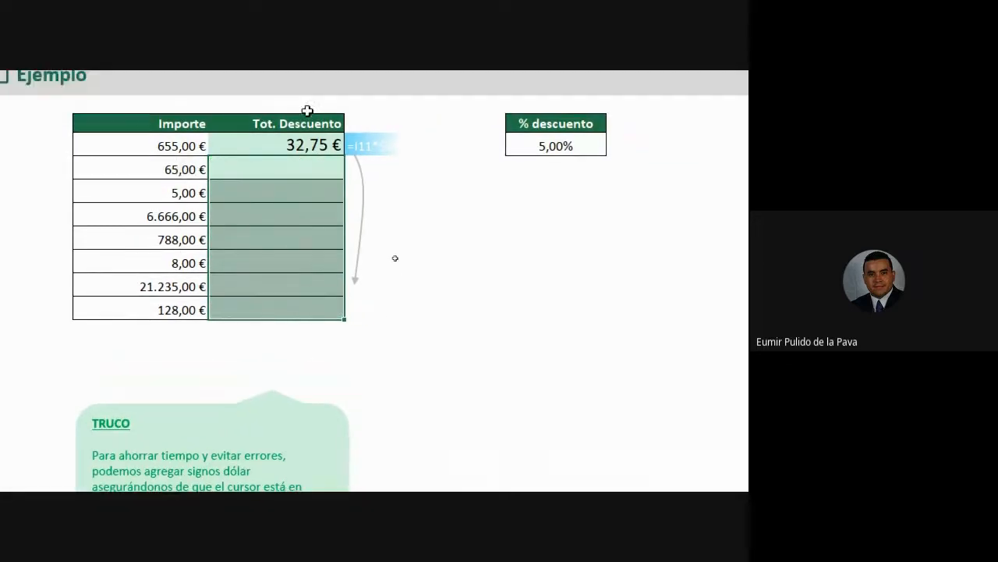
- Change the J11 formula to =I11*M$11, fill it down to J18 and check the copied formula in J18
double_click(302, 113)
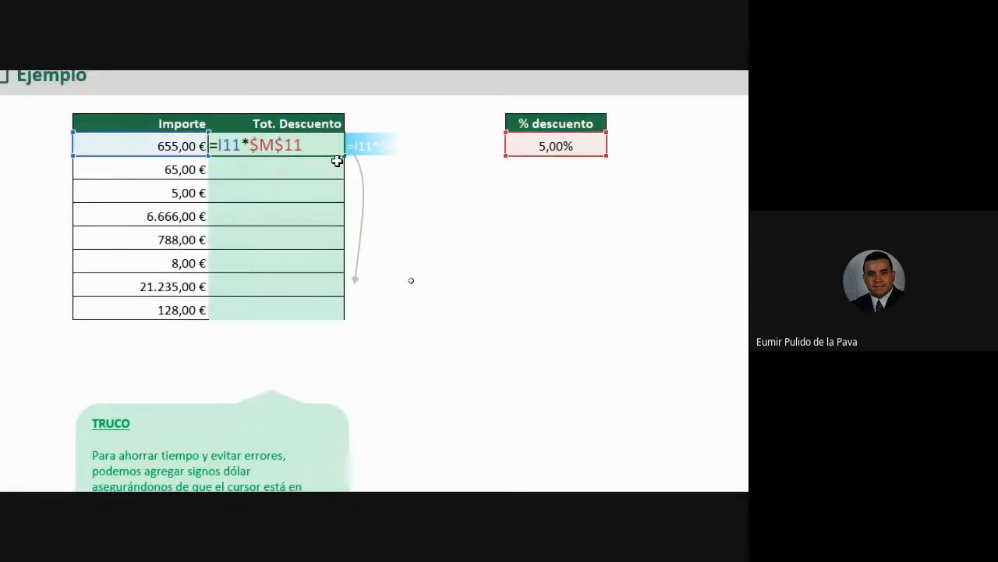
key(F4)
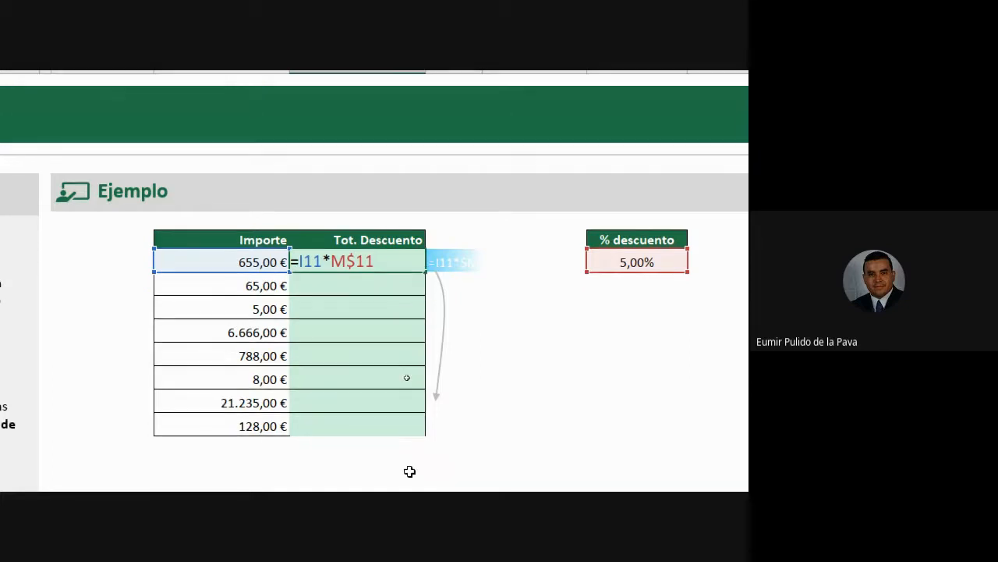
key(Return)
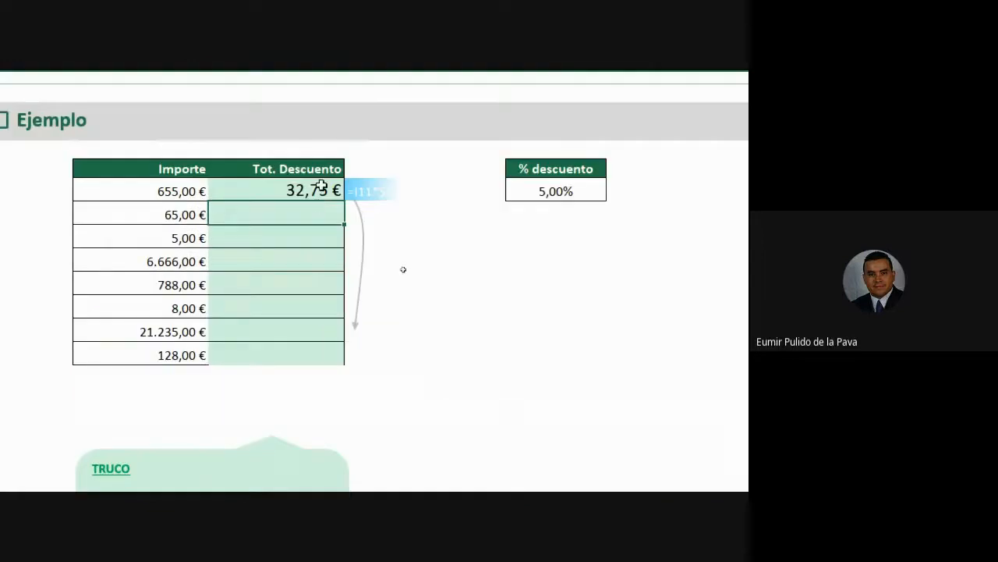
drag(343, 201, 333, 355)
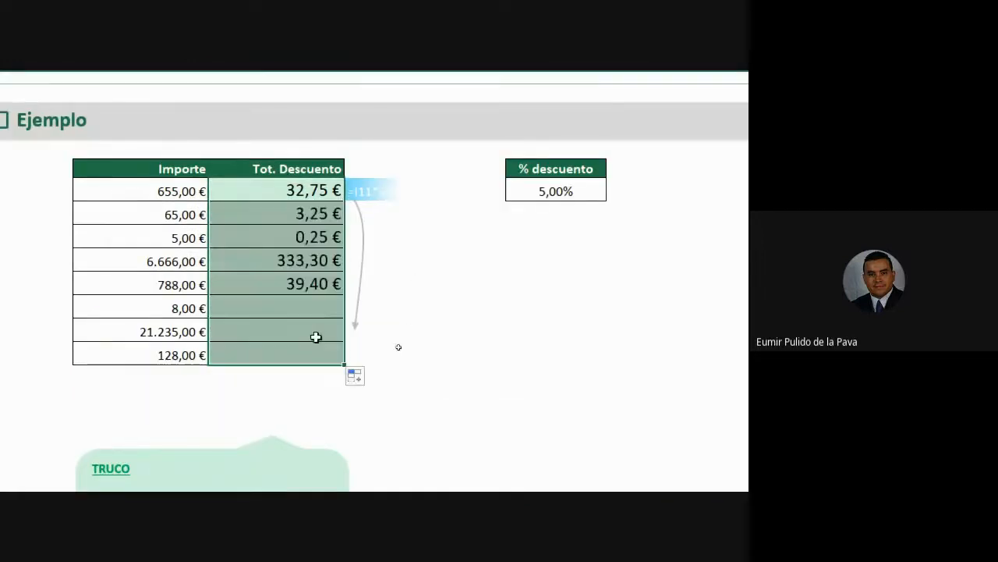
double_click(277, 352)
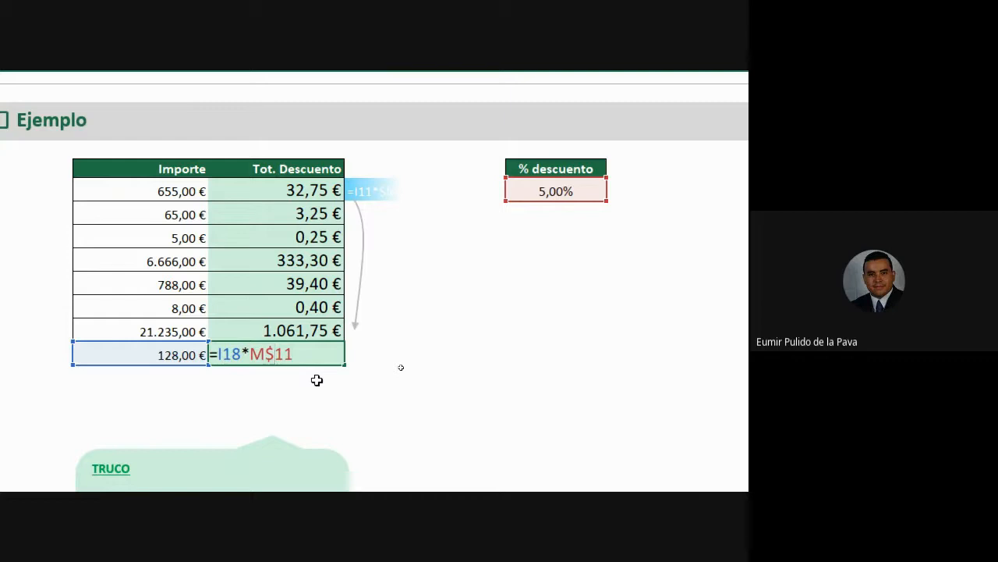
key(Return)
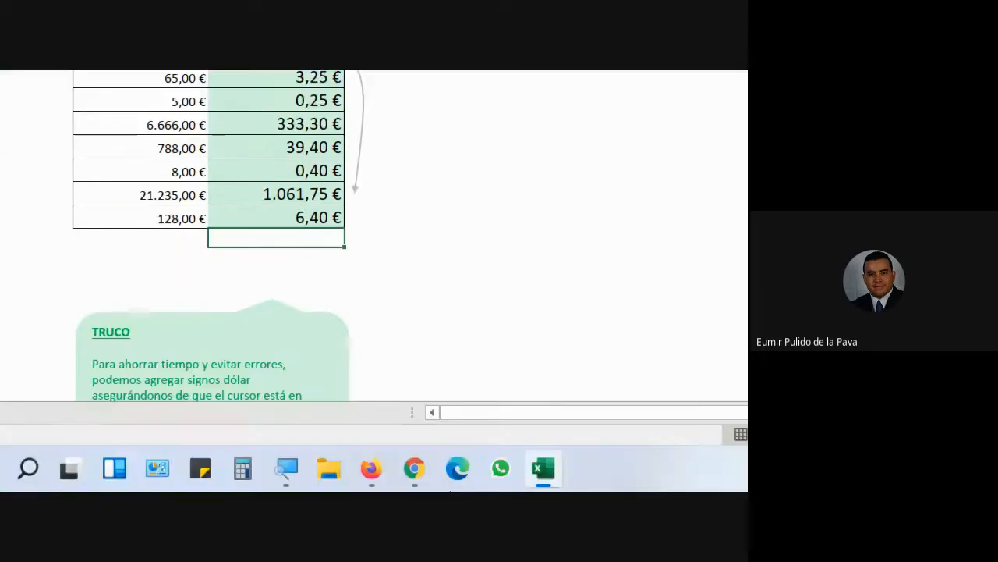
- Restore the screen magnification to 100% and open the instructor's YouTube channel videos in a new Chrome tab
click(273, 466)
click(94, 416)
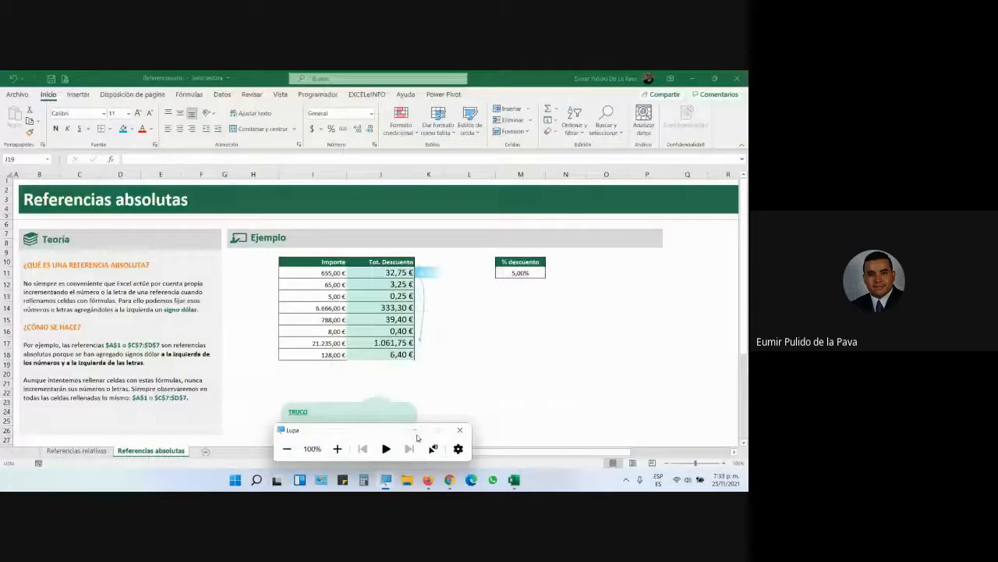
mouse_move(449, 477)
click(394, 433)
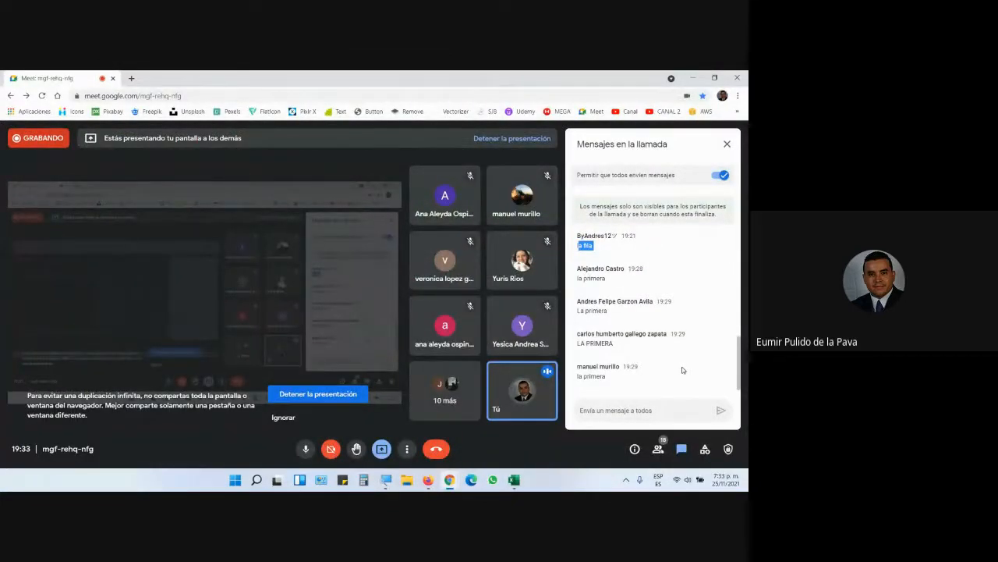
click(131, 78)
click(628, 111)
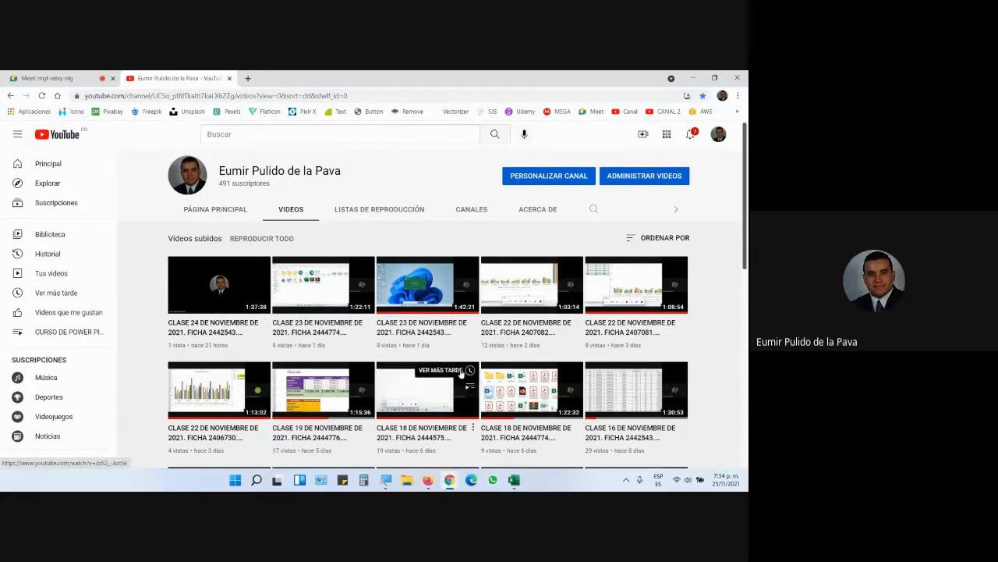
- Open the CLASE 23 DE NOVIEMBRE DE 2021 video for FICHA 2442543 in the wide player and skip to the SUMAR.SI formula around 56:08
click(425, 292)
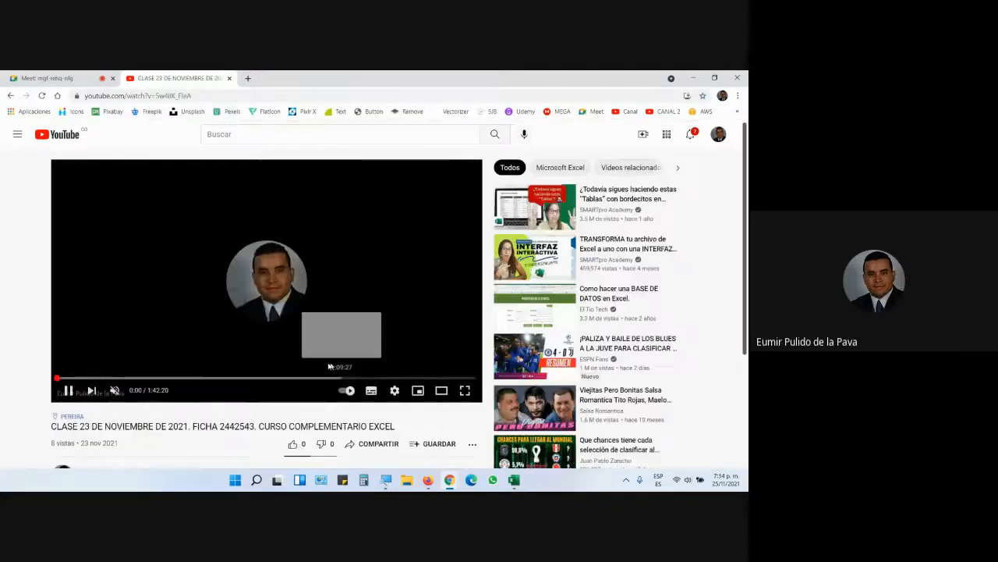
click(242, 378)
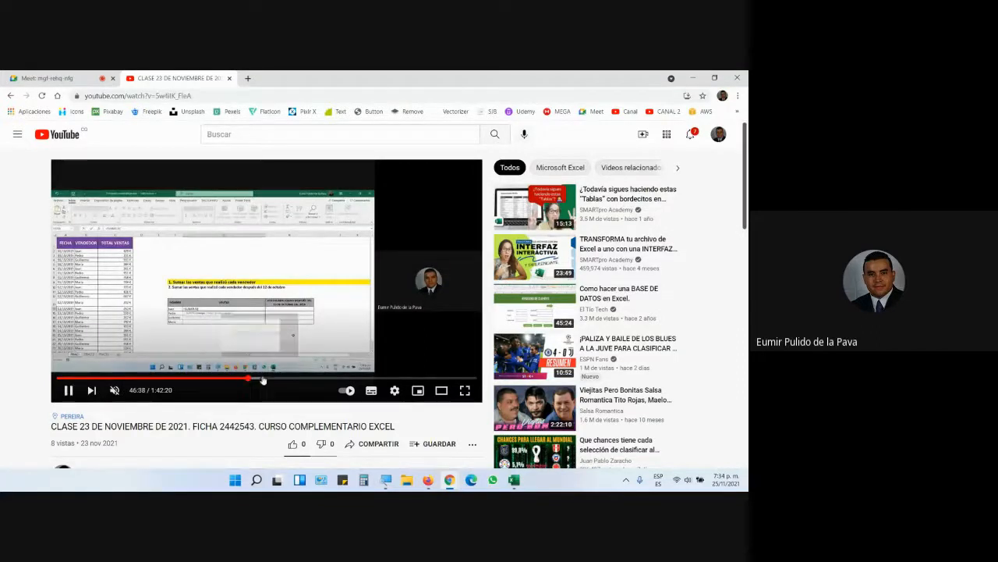
click(276, 379)
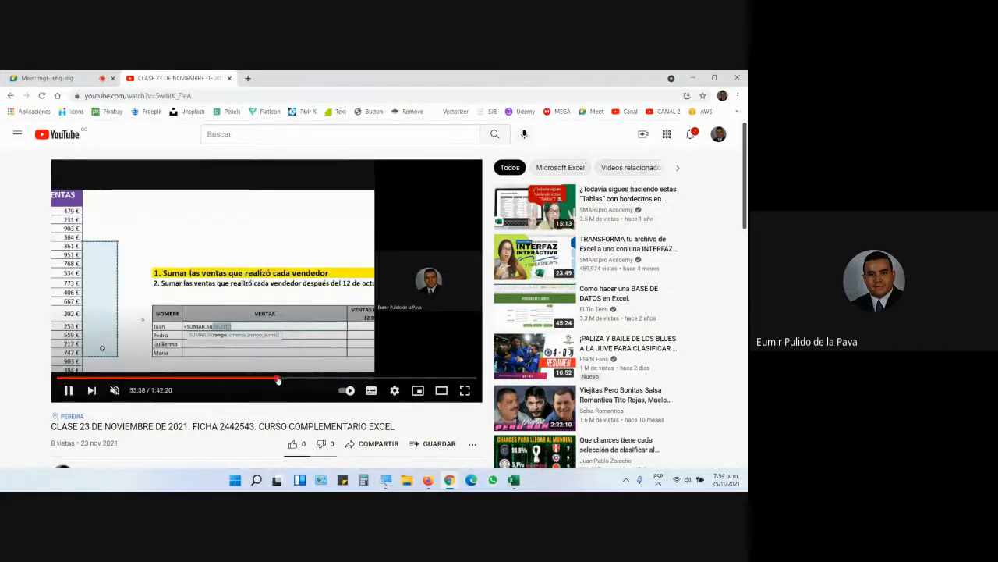
click(441, 390)
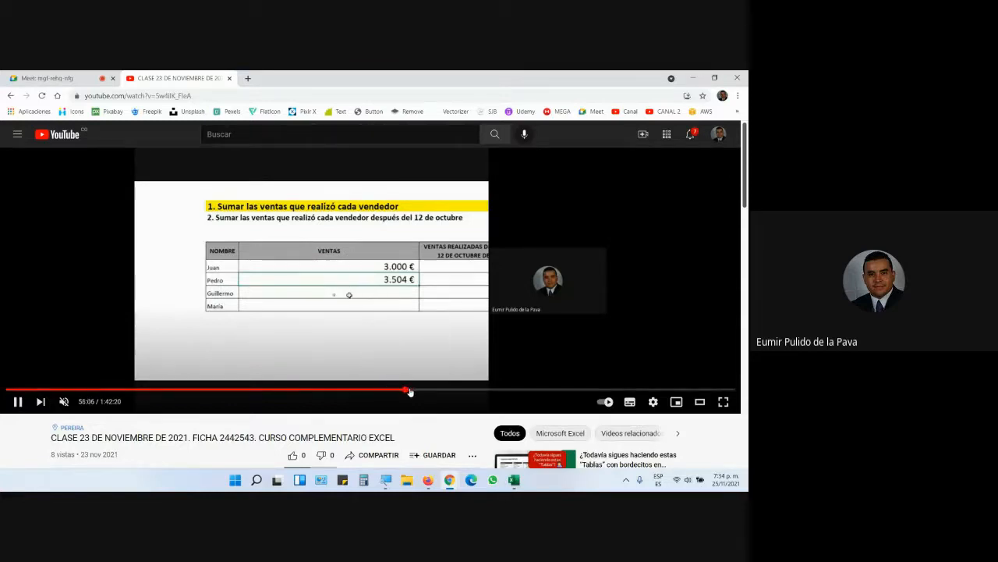
click(405, 389)
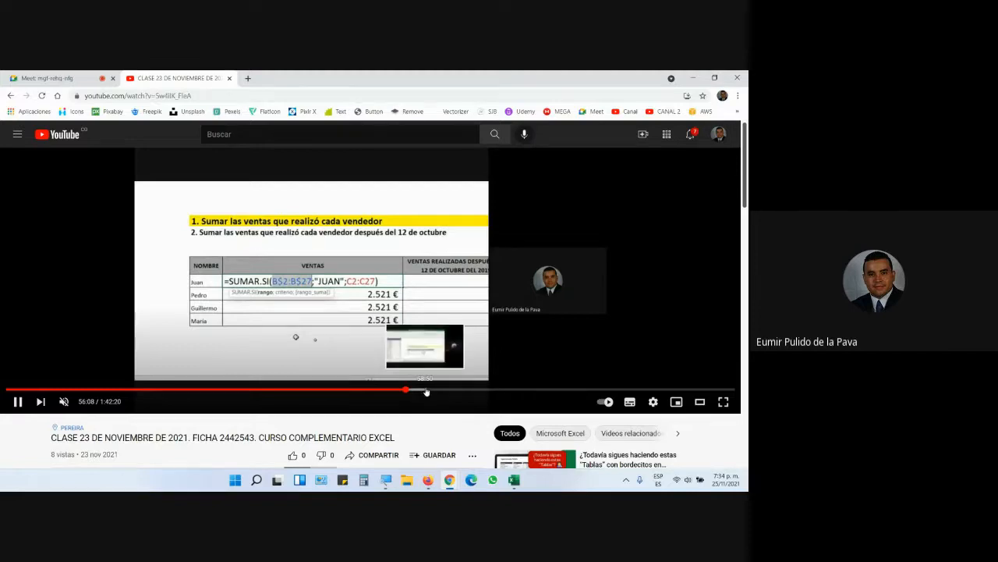
- Skip ahead in the class video to the SUMAR.SI.CONJUNTO formula with its fixed ranges, around 1:09:14
click(425, 390)
click(460, 391)
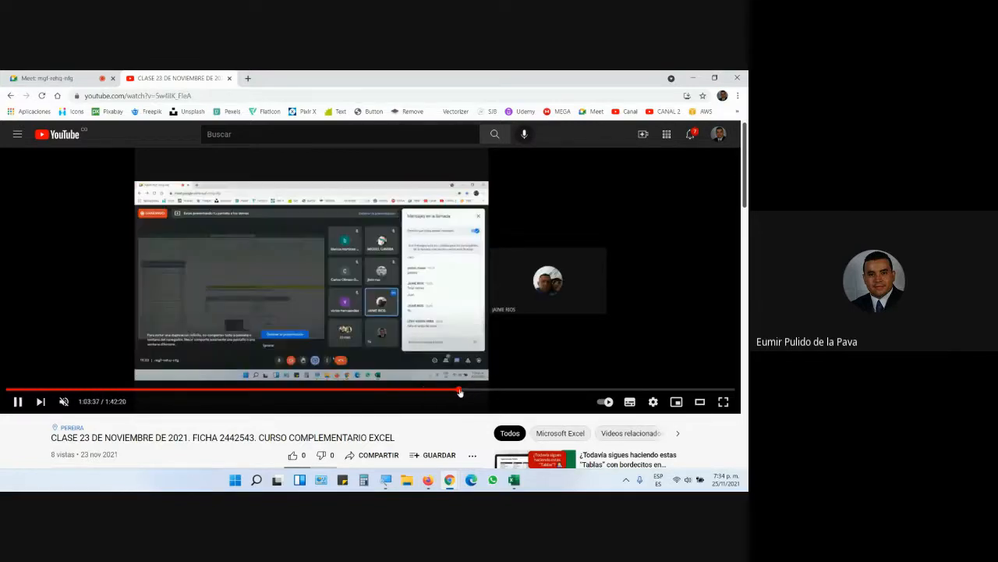
click(476, 390)
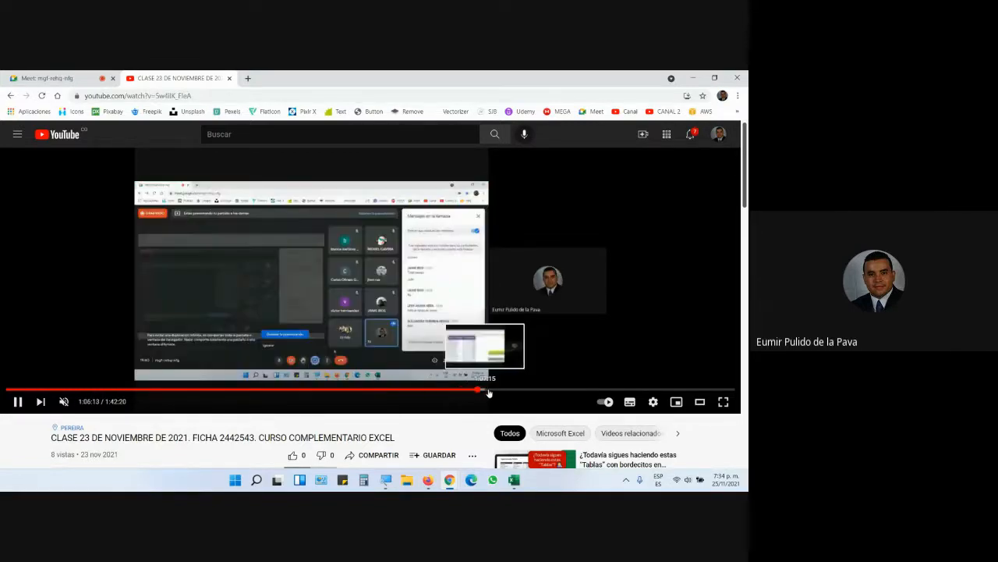
click(491, 391)
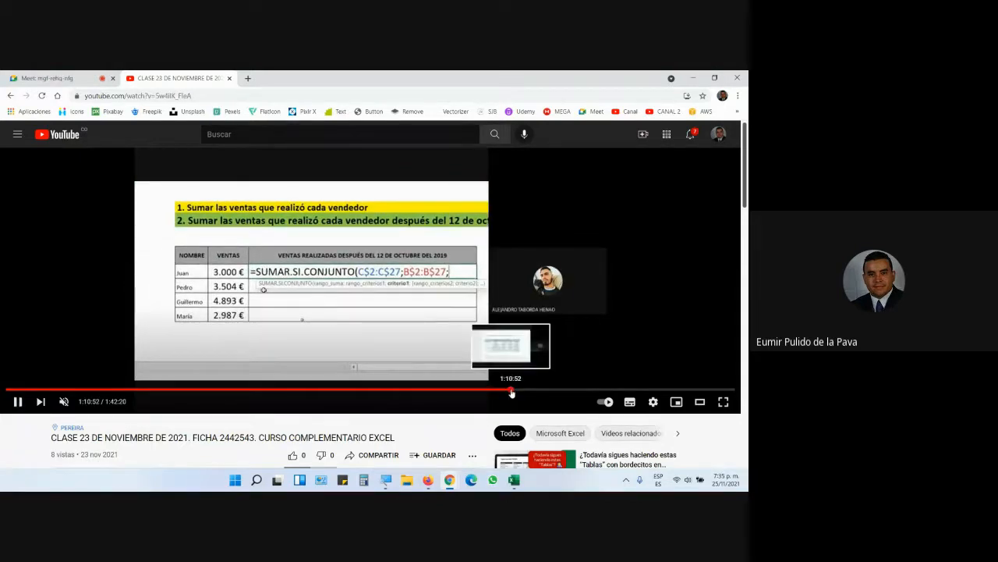
click(508, 393)
drag(507, 394, 500, 393)
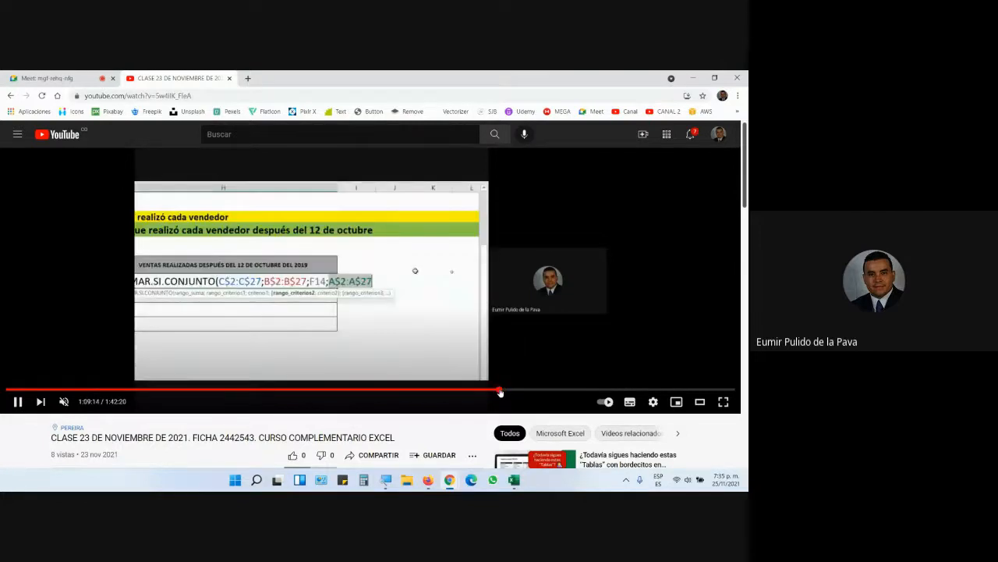
- Pause the video and magnify the screen to 200% to examine the dollar signs in the SUMAR.SI.CONJUNTO ranges, resetting it to 100% when done
click(336, 356)
click(343, 480)
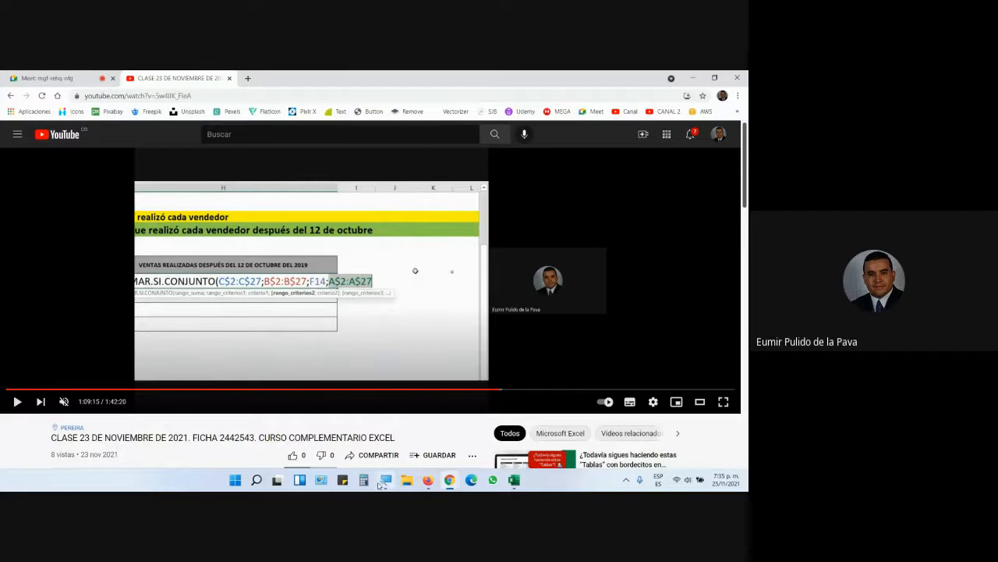
click(336, 448)
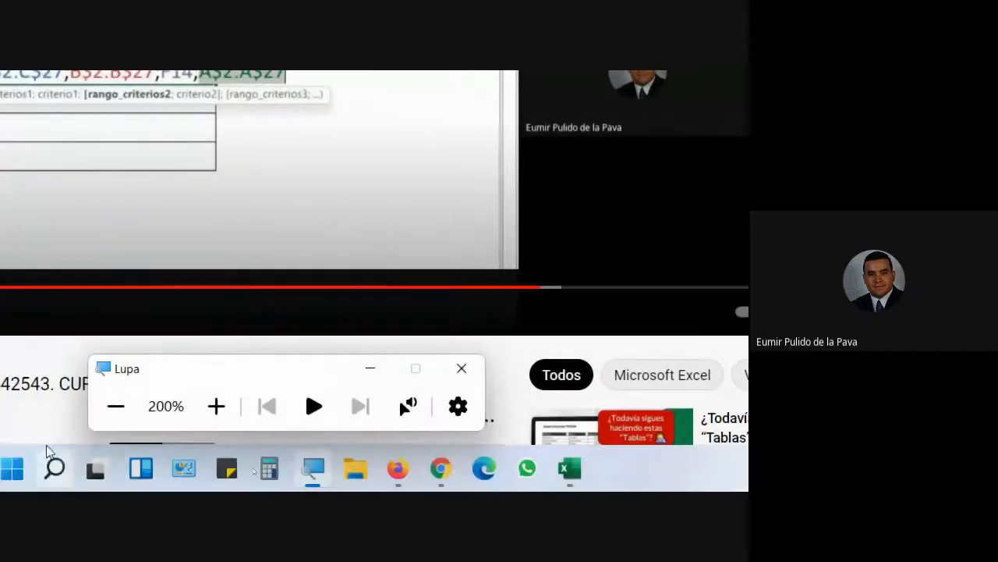
click(117, 412)
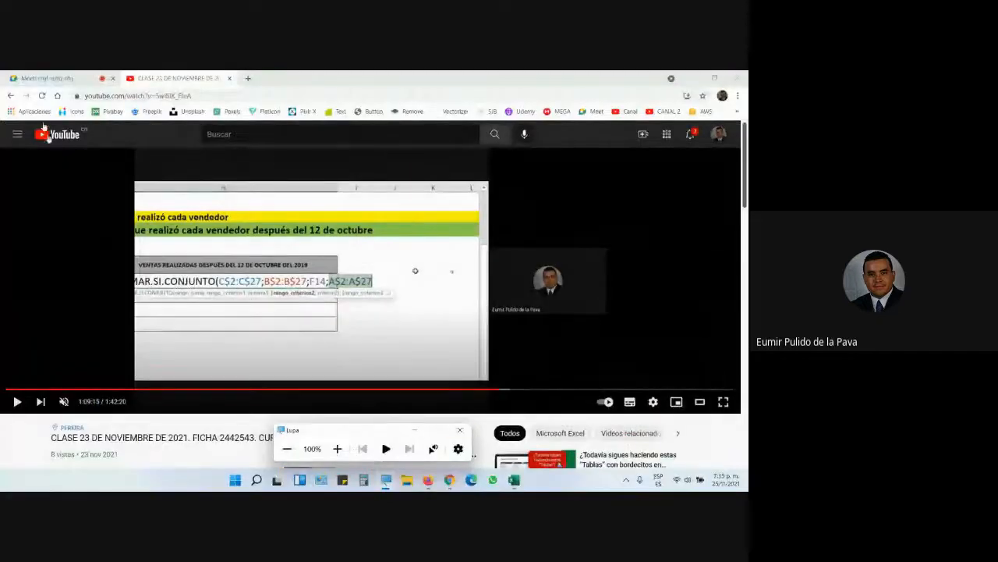
- Go back to the channel's video list and open the CLASE 19 DE NOVIEMBRE DE 2021 video for FICHA 2444776
click(11, 95)
scroll(398, 291, down, 2)
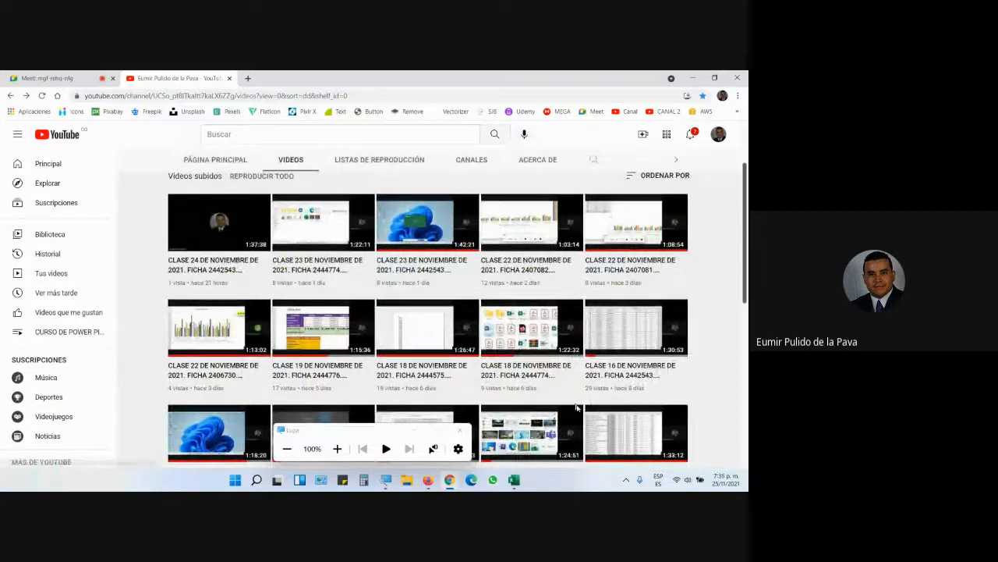
scroll(577, 404, down, 1)
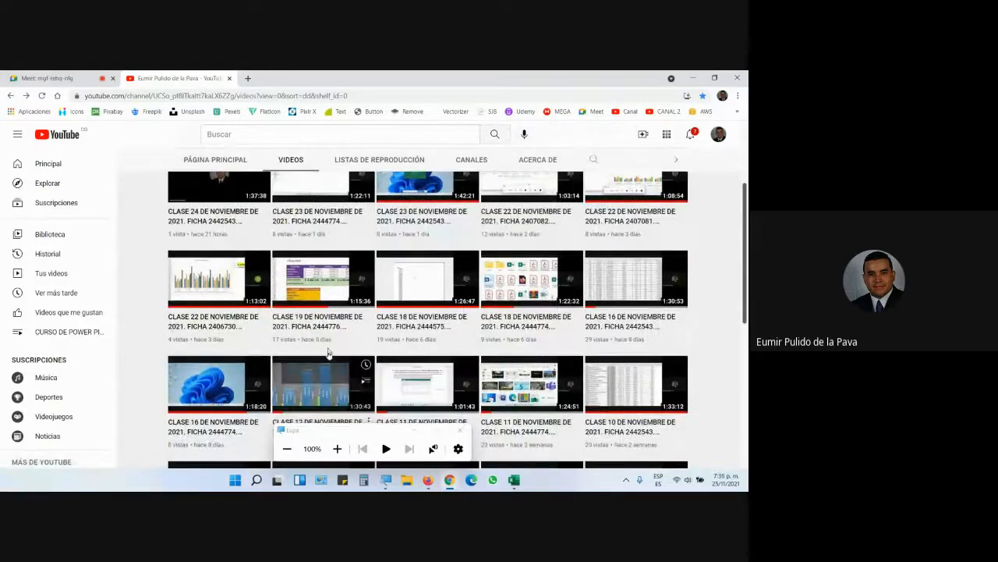
click(328, 288)
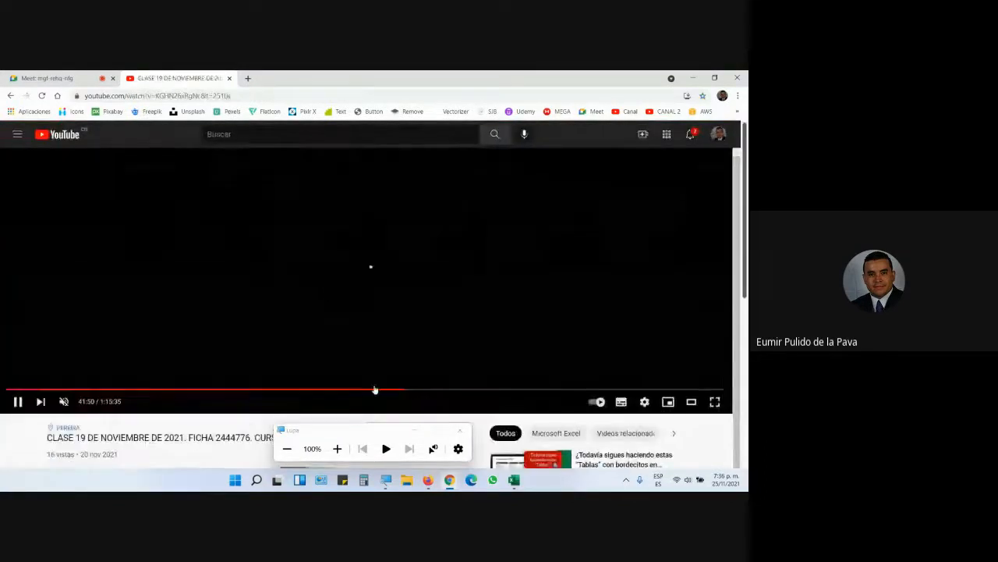
- Skim the CLASE 19 DE NOVIEMBRE DE 2021 video for absolute reference examples, sampling it up to 57:15 and back to 7:30
click(430, 388)
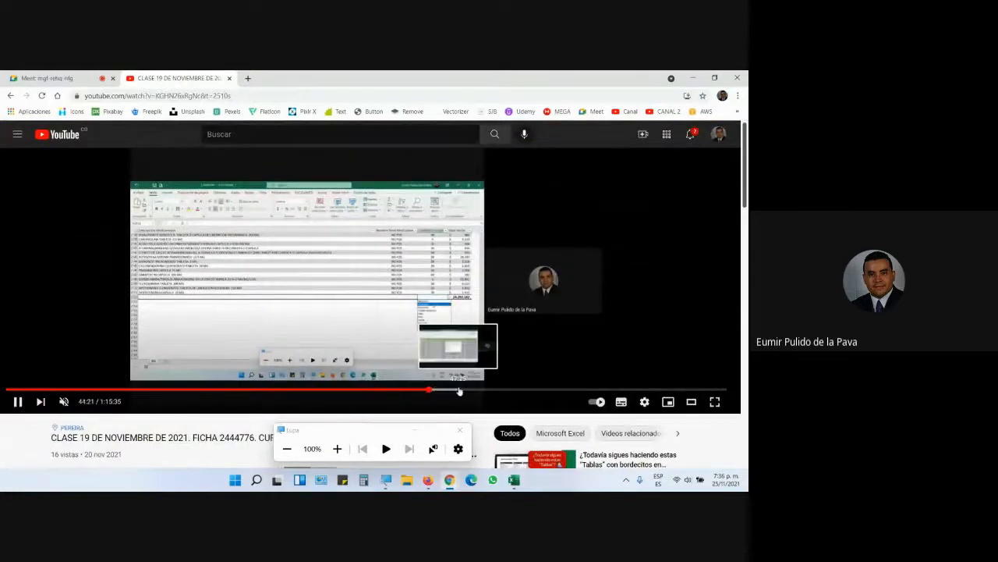
click(459, 389)
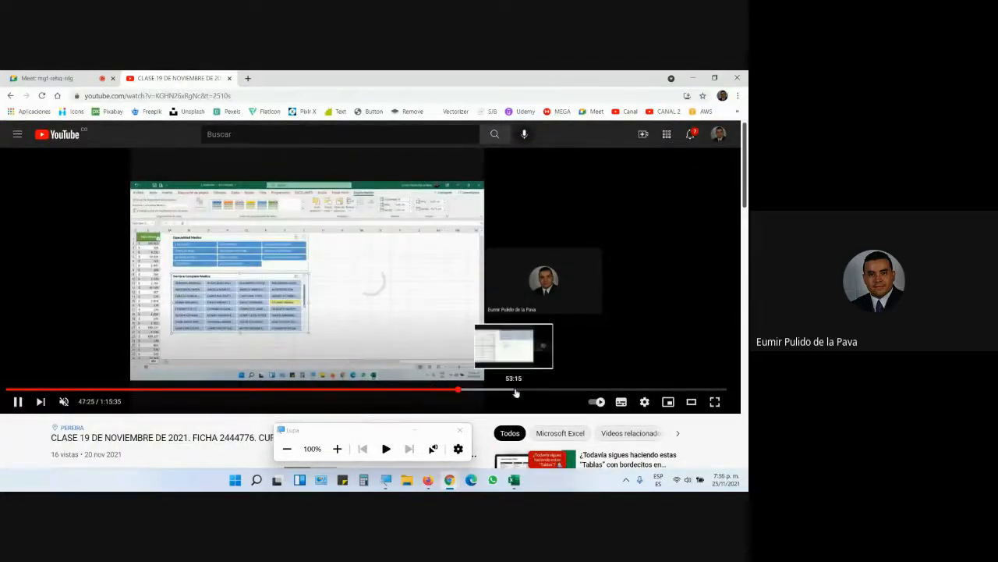
click(525, 389)
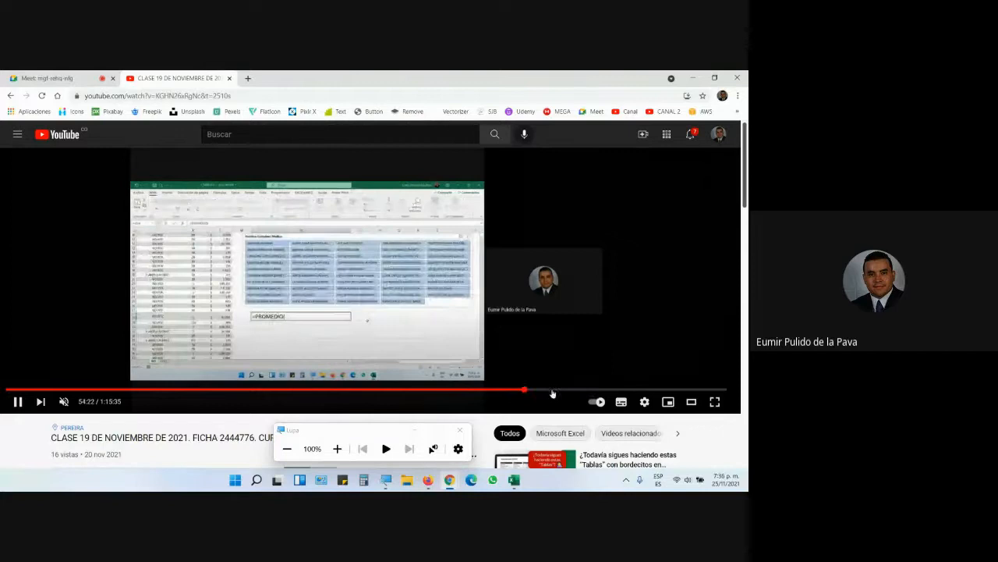
click(552, 390)
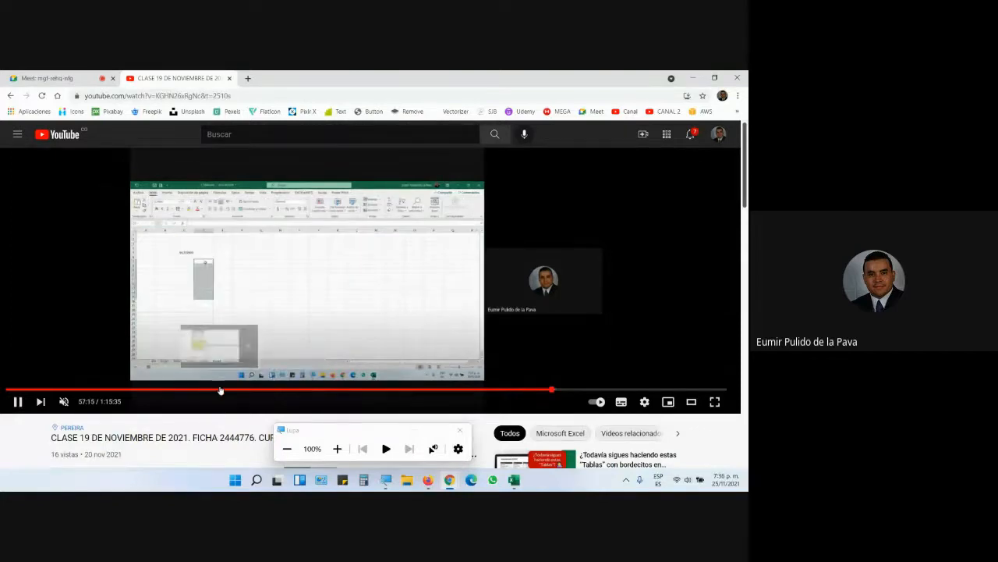
click(220, 390)
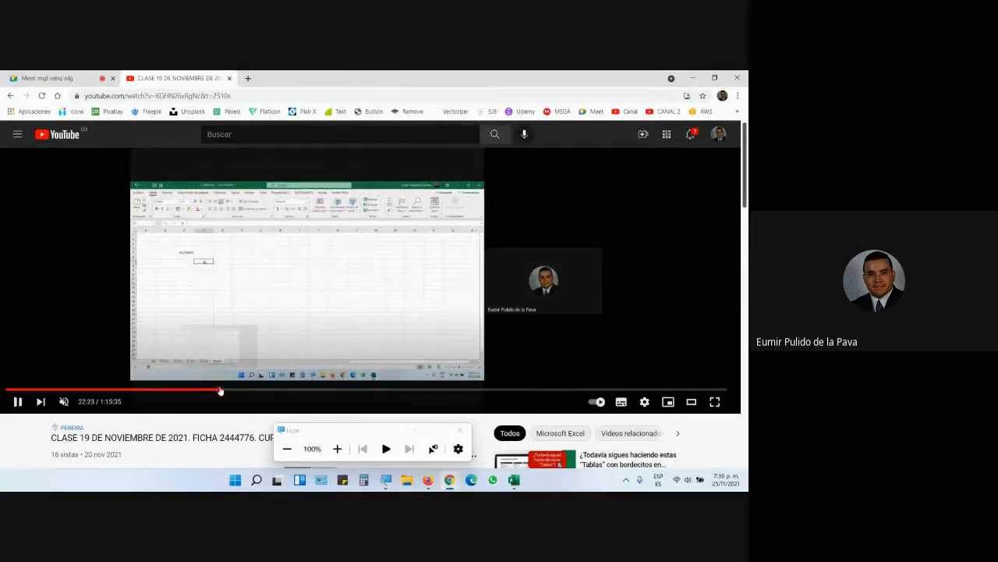
click(153, 390)
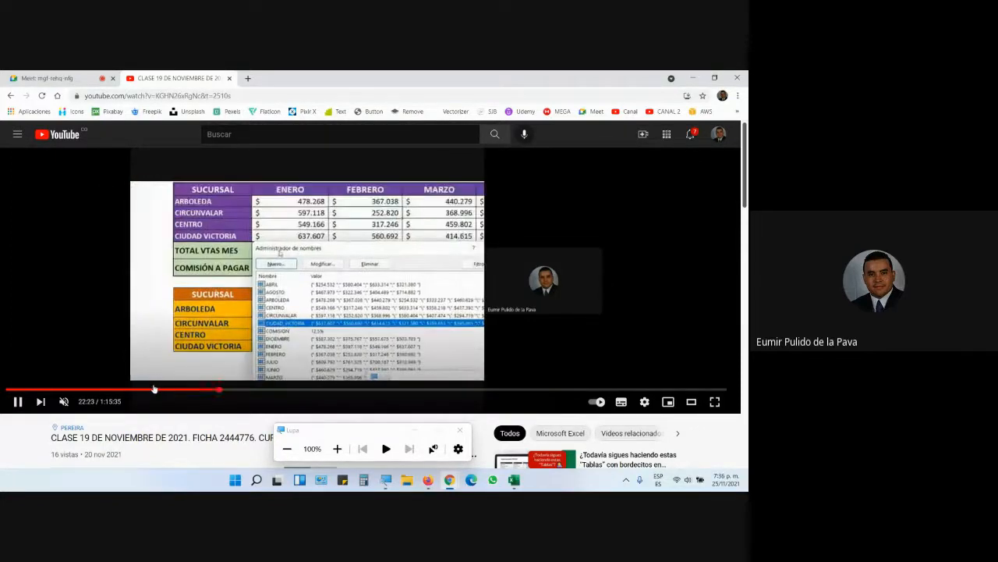
click(75, 389)
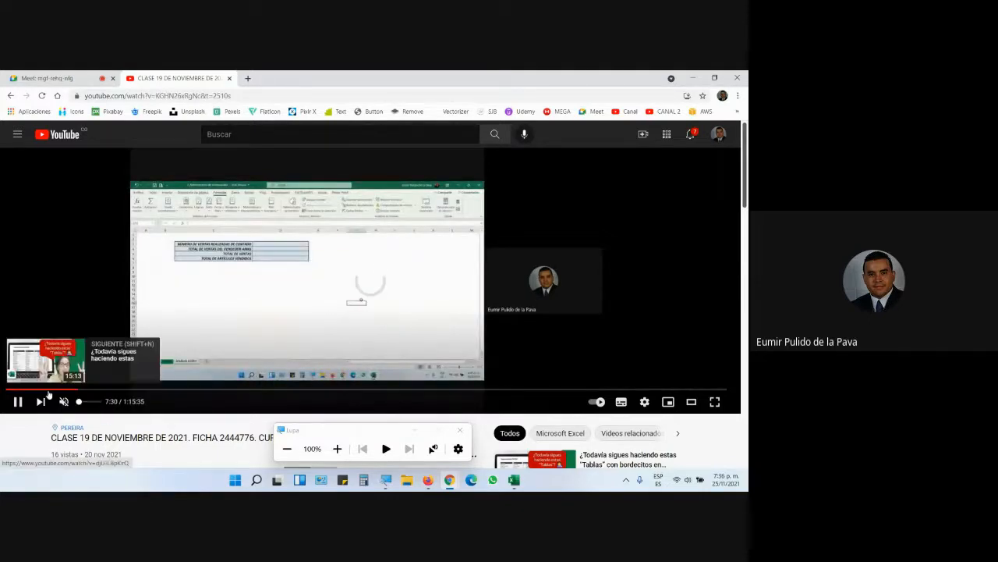
- Return to the channel's video list, open the CLASE 12 DE NOVIEMBRE DE 2021 video for FICHA 2444776 and check it around 1:14:41
click(47, 396)
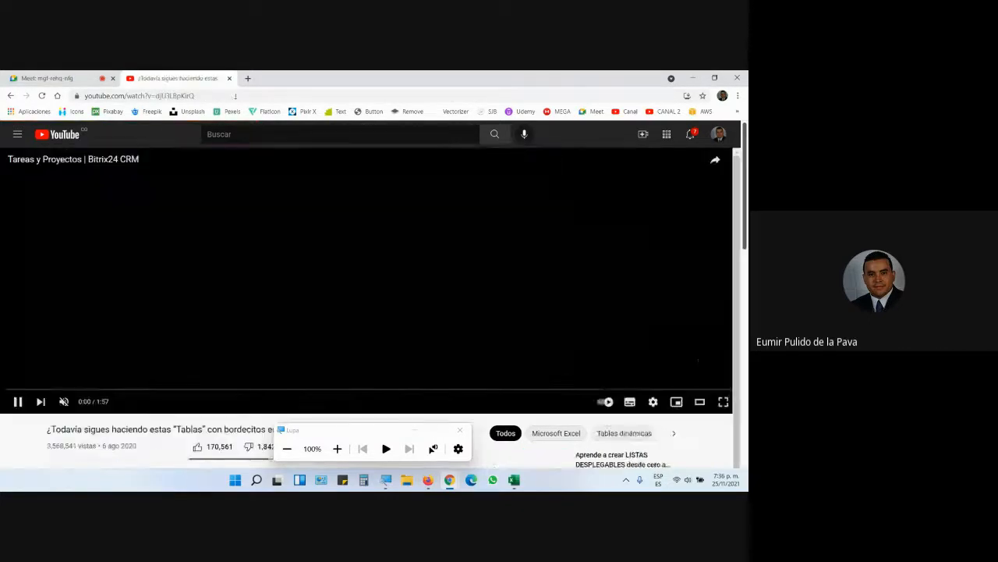
key(alt+Left)
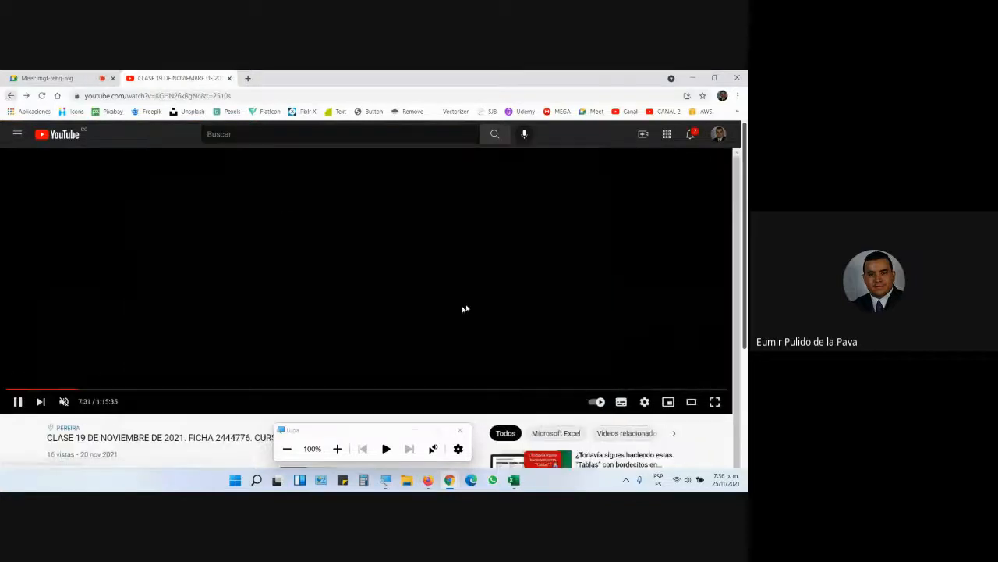
key(alt+Left)
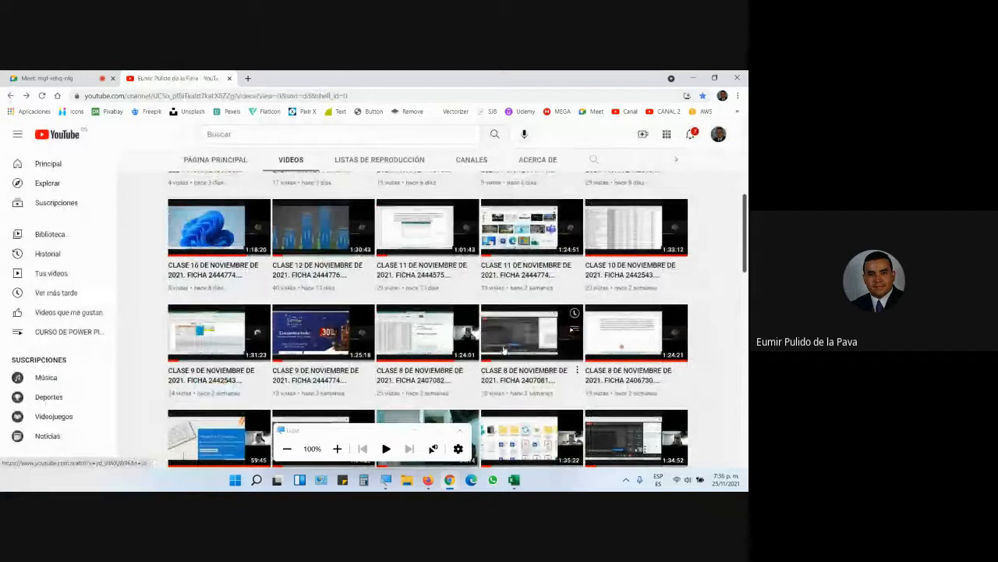
scroll(506, 353, down, 1)
scroll(538, 359, up, 2)
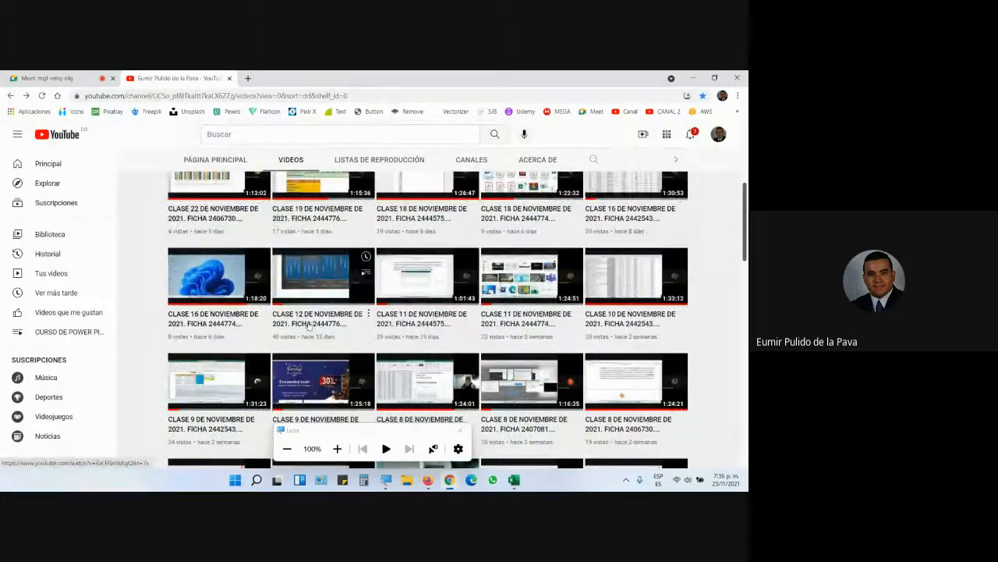
click(308, 324)
click(597, 390)
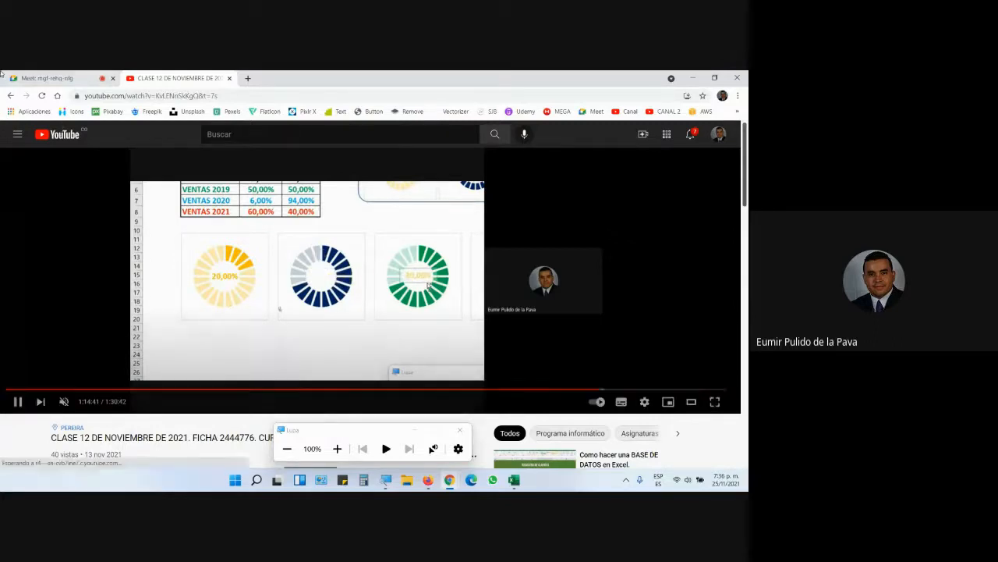
- Go back to the video list, reopen the CLASE 19 DE NOVIEMBRE DE 2021 video and jump to the commission exercise around 1:54
click(10, 95)
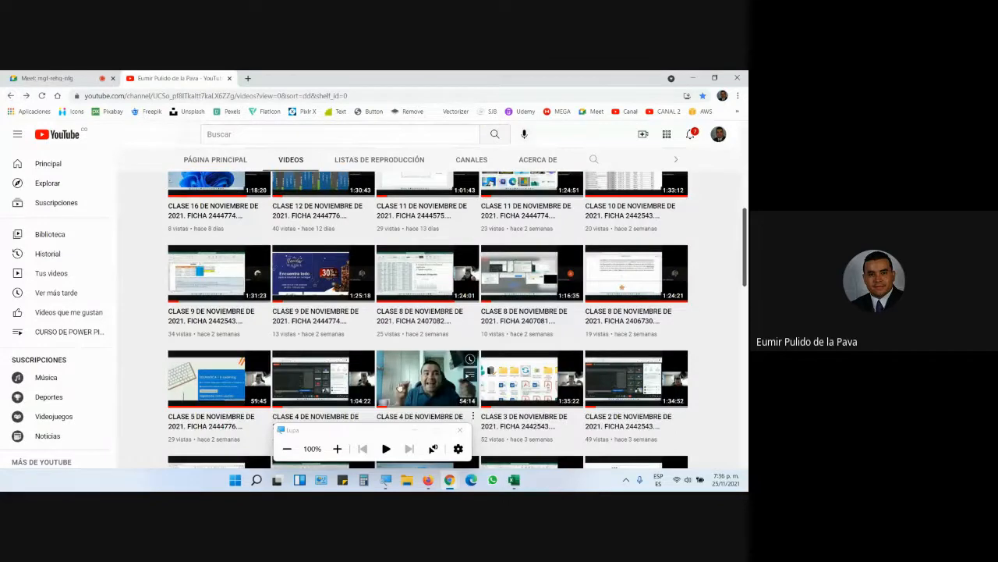
scroll(368, 341, up, 2)
scroll(367, 341, up, 2)
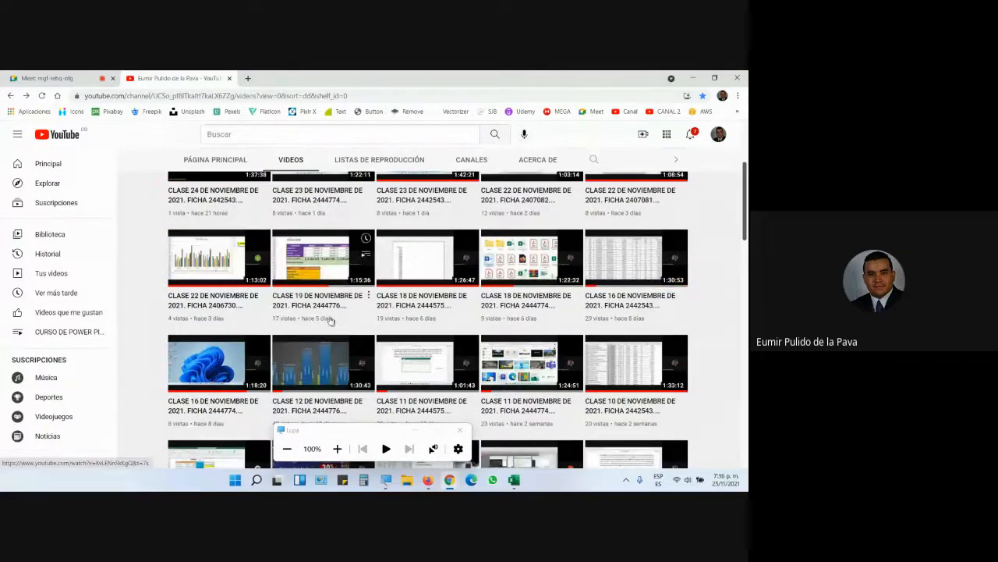
click(318, 303)
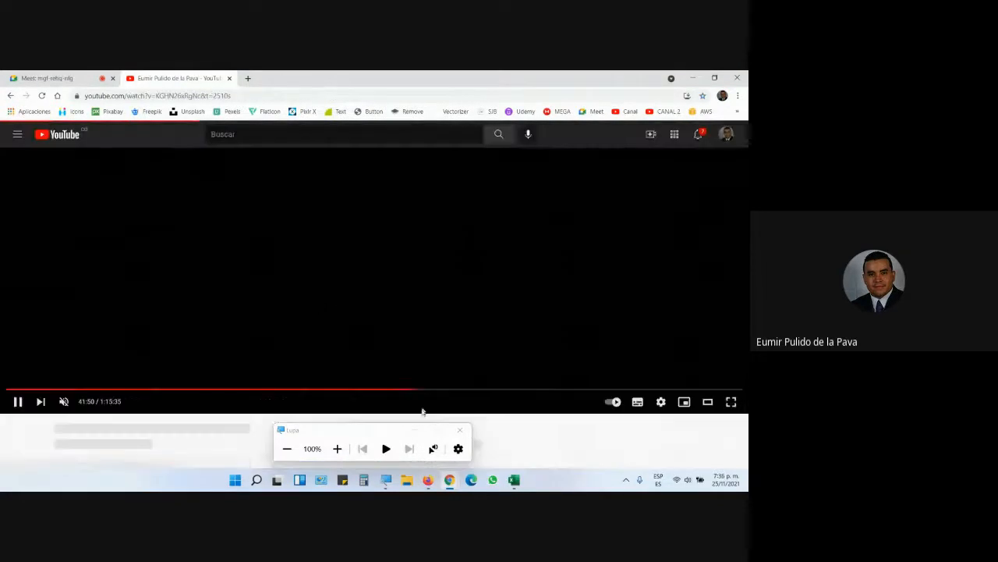
click(62, 390)
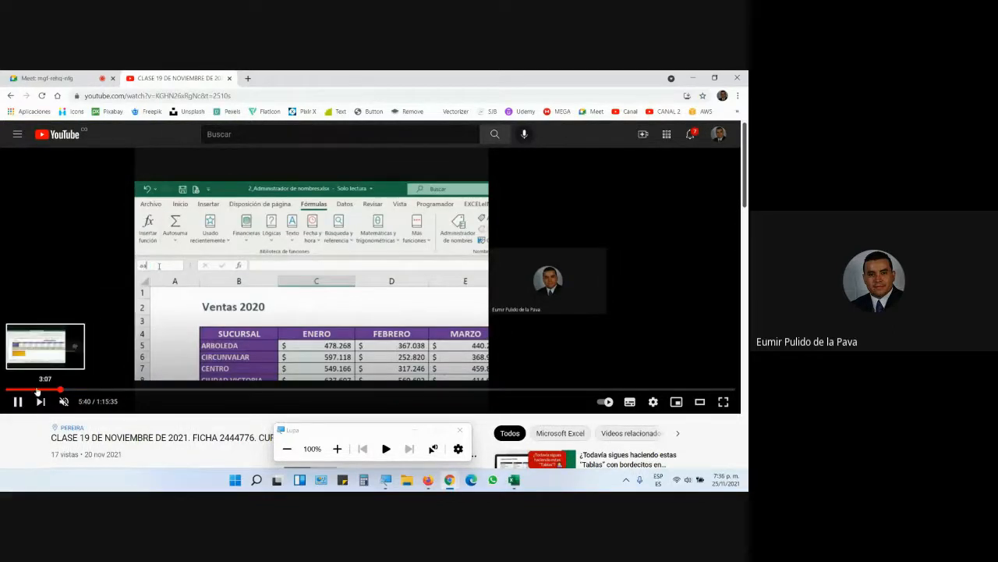
click(21, 390)
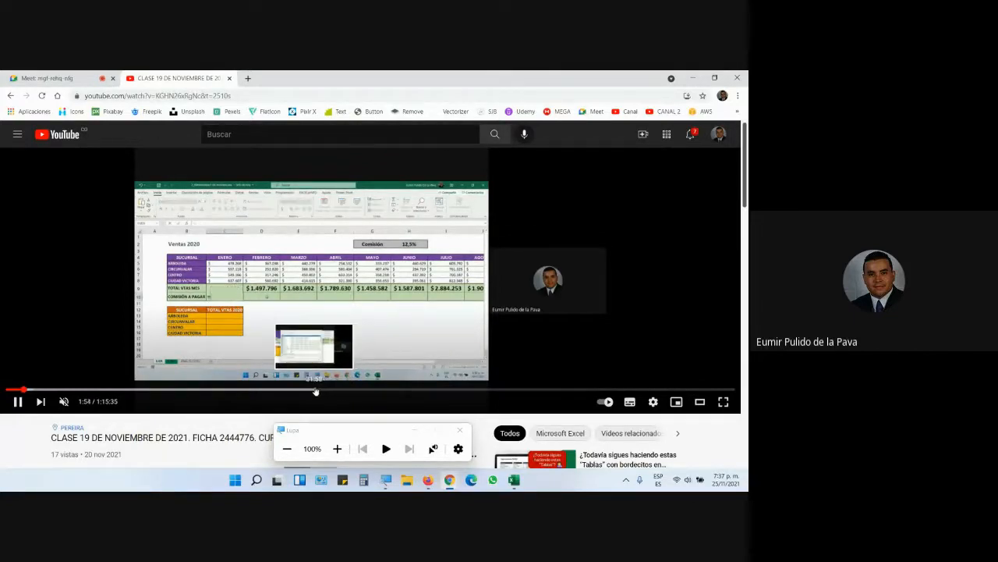
- Return to the channel's video list, look over the older October and November classes, and close YouTube
click(10, 95)
scroll(591, 333, down, 2)
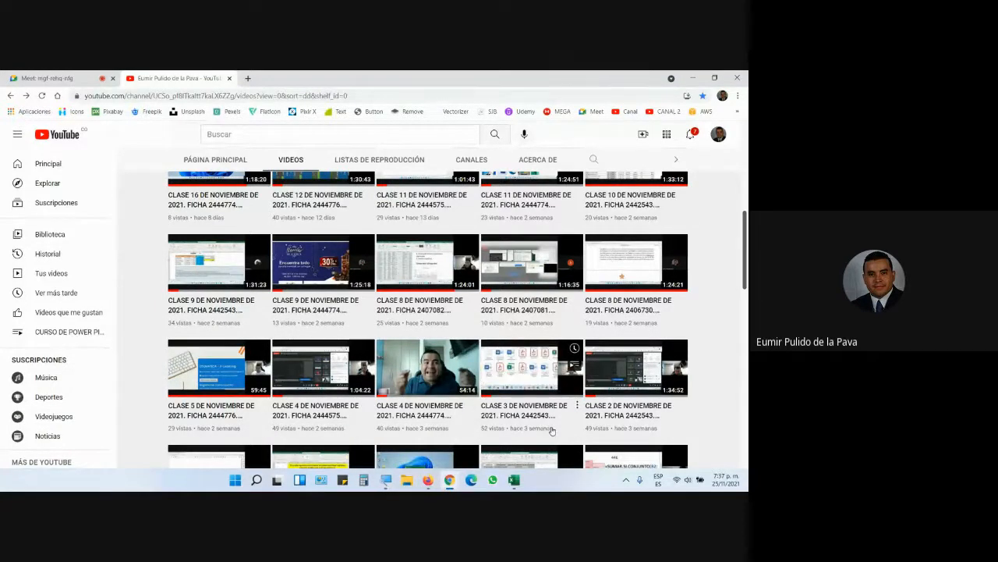
scroll(662, 438, down, 1)
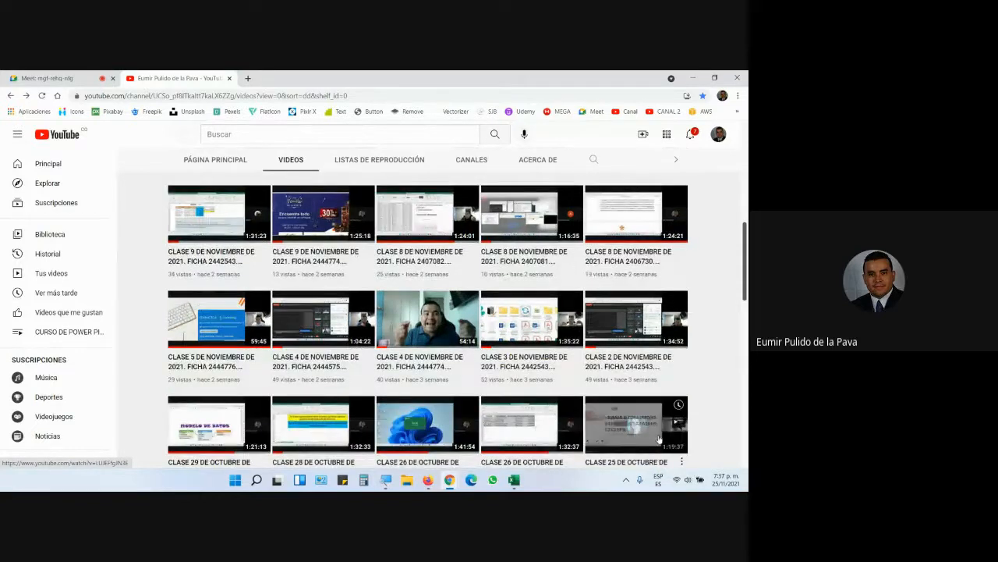
scroll(659, 441, down, 1)
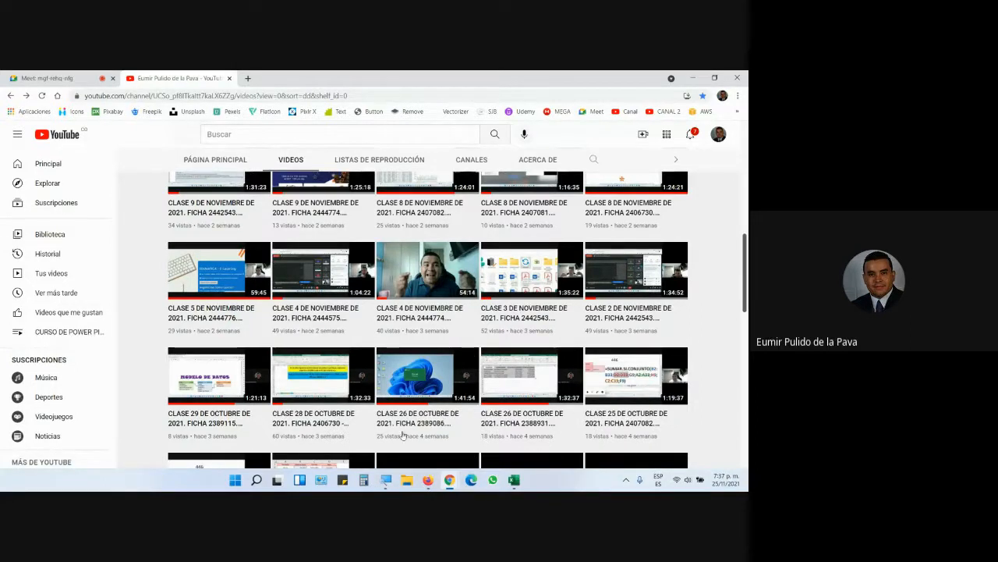
click(230, 79)
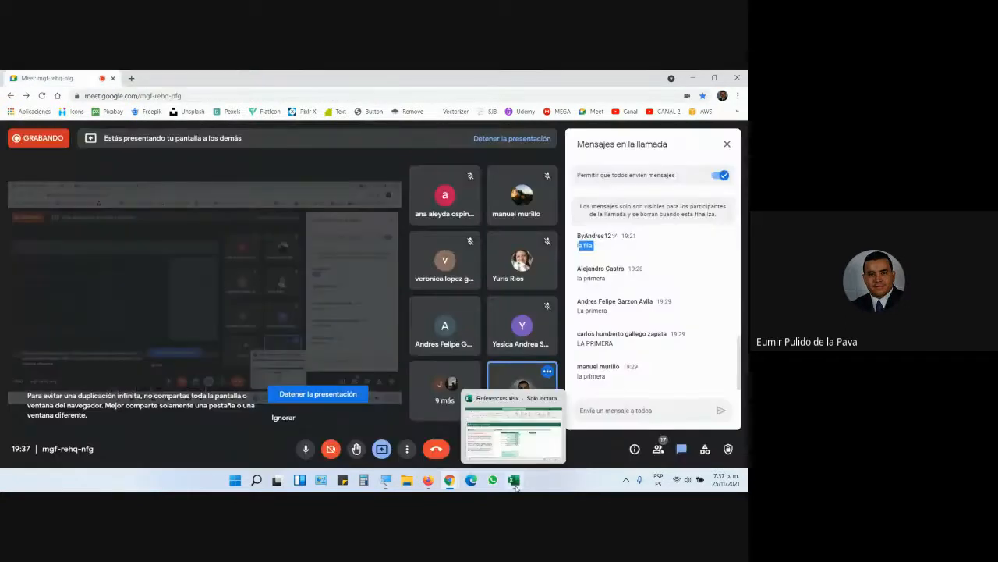
- Switch to the Referencias.xlsx workbook in Excel and review the discount formula in cell J11
click(513, 480)
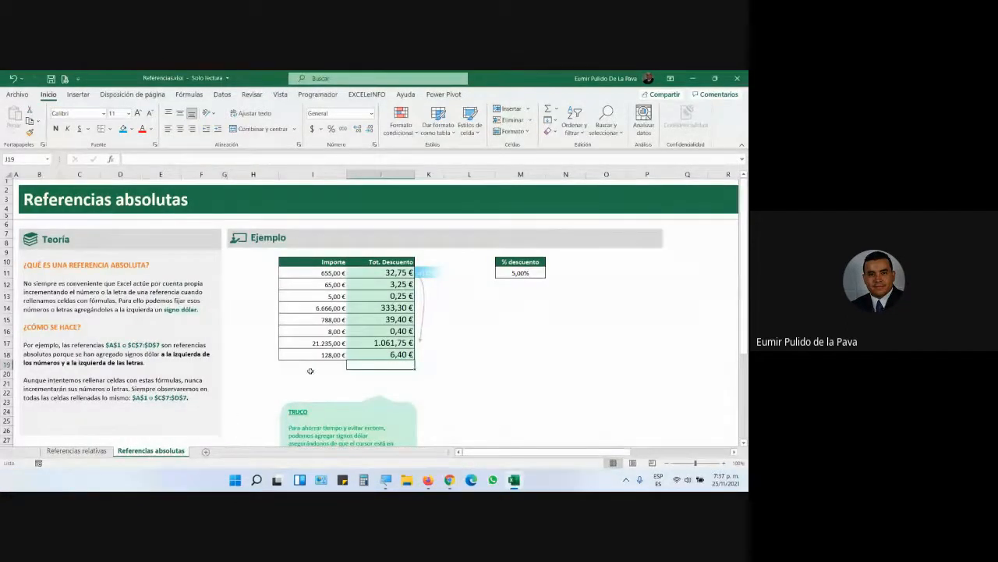
double_click(389, 276)
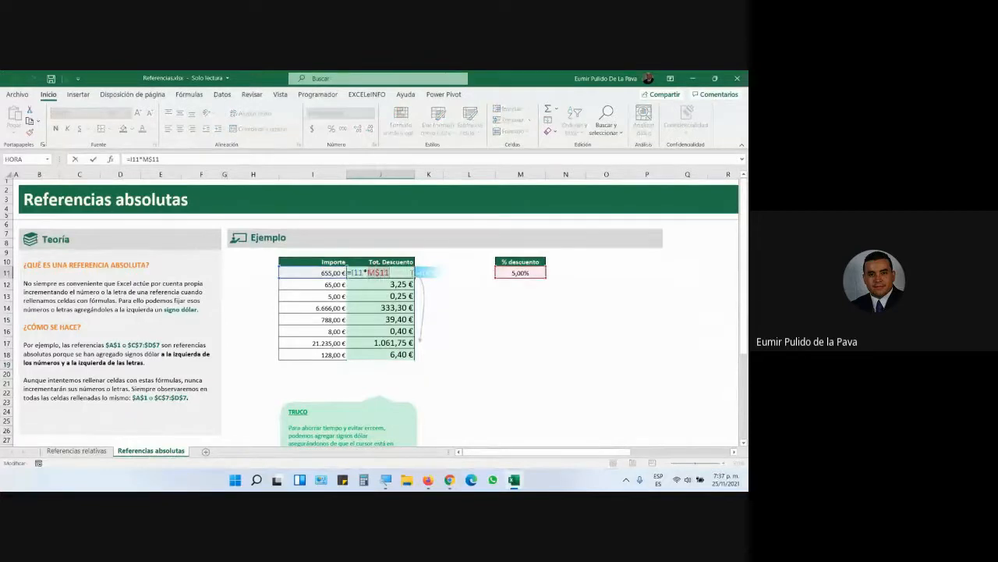
key(Return)
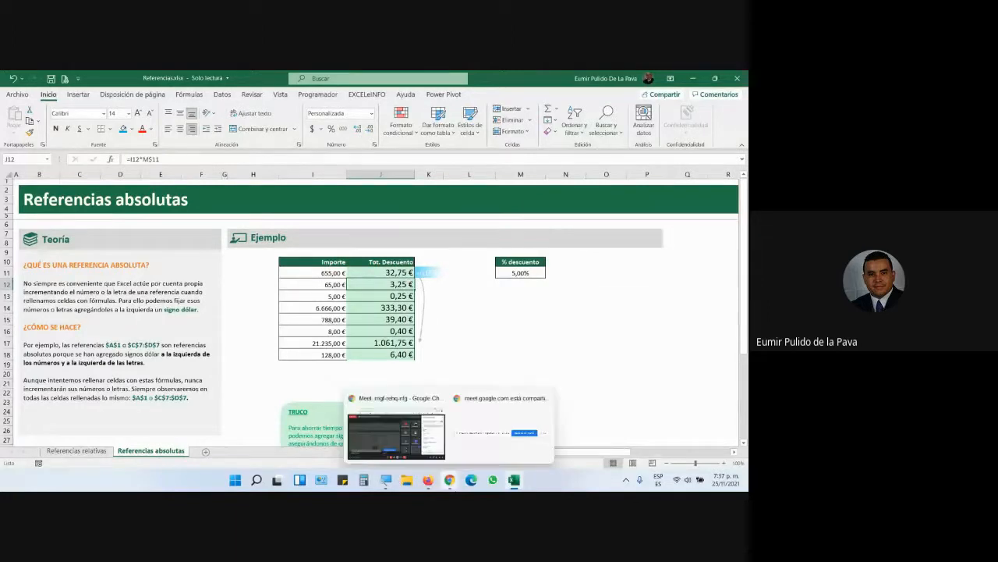
- Close the Referencias.xlsx workbook
mouse_move(430, 488)
click(518, 355)
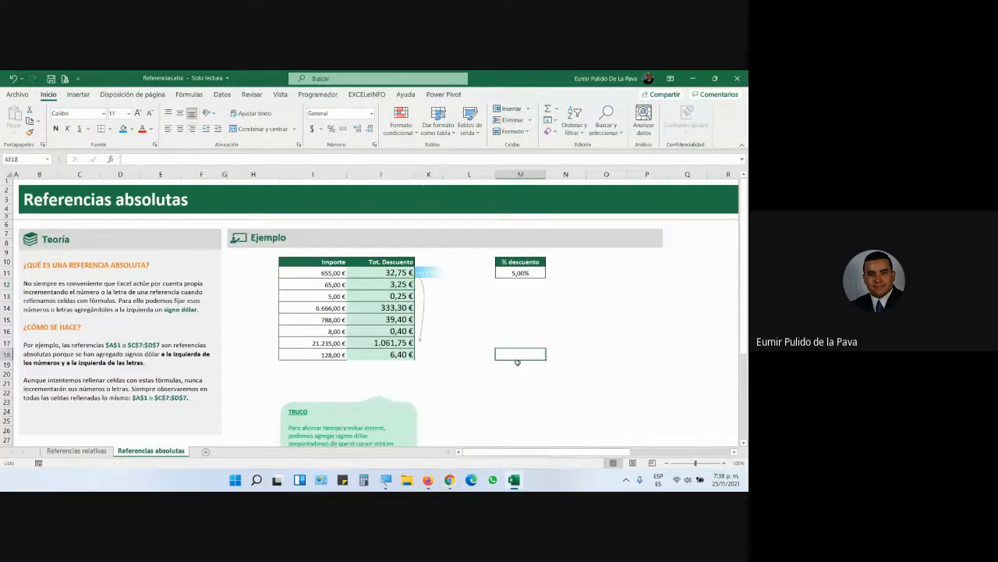
click(738, 81)
click(374, 298)
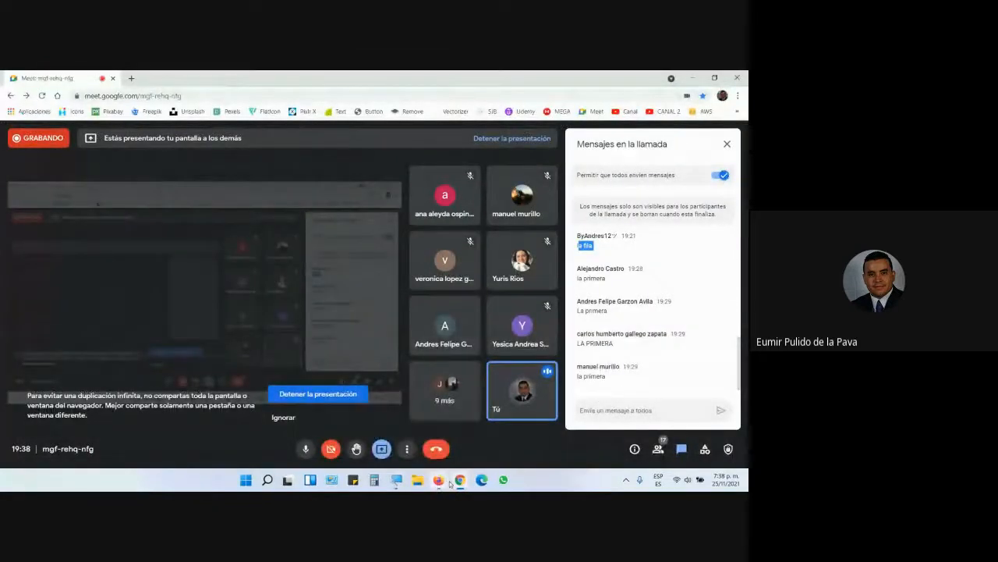
- Switch to the RA01 learning guide PDF in Firefox, look through its final pages and close it
click(439, 480)
click(490, 433)
scroll(419, 381, down, 3)
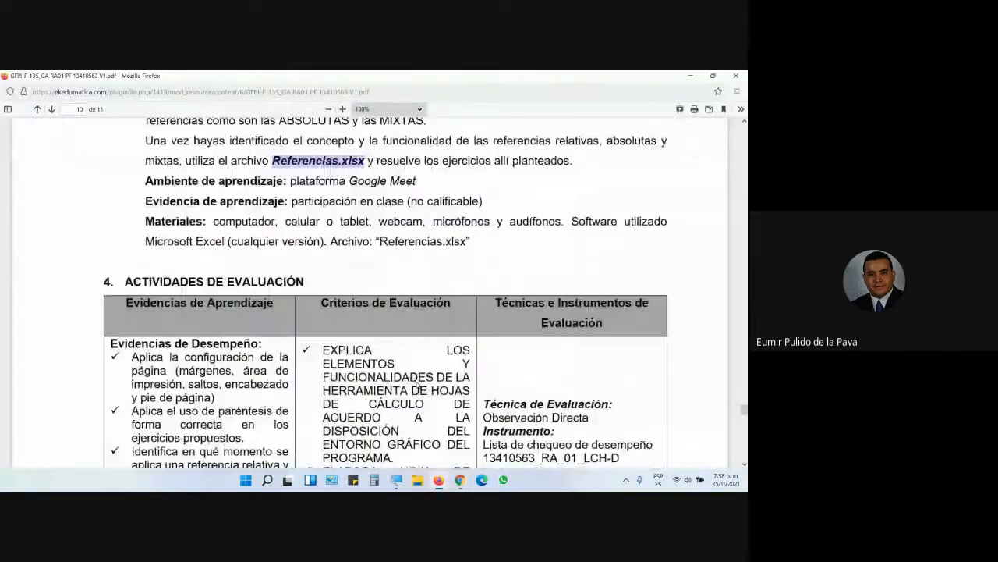
scroll(419, 381, down, 15)
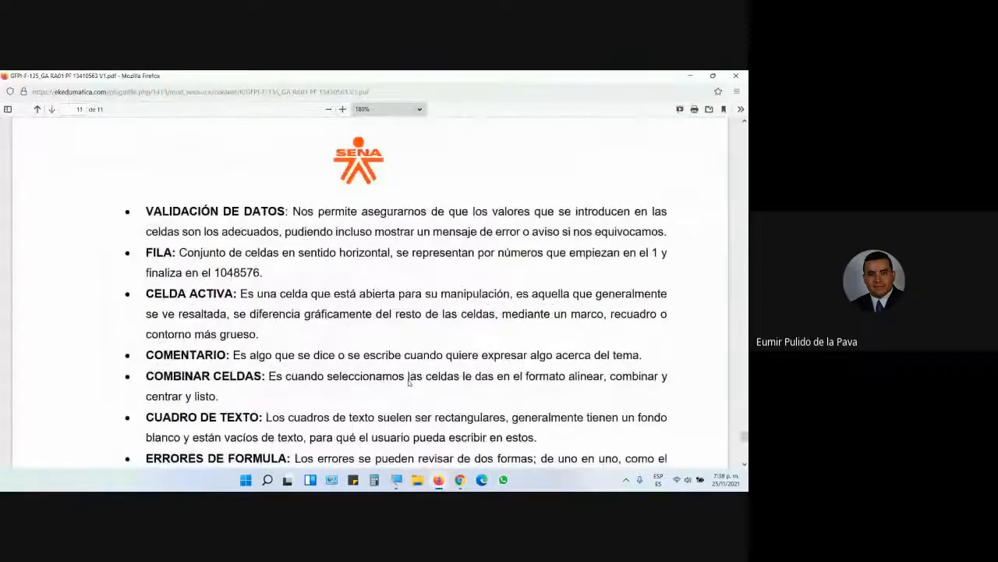
scroll(383, 397, up, 15)
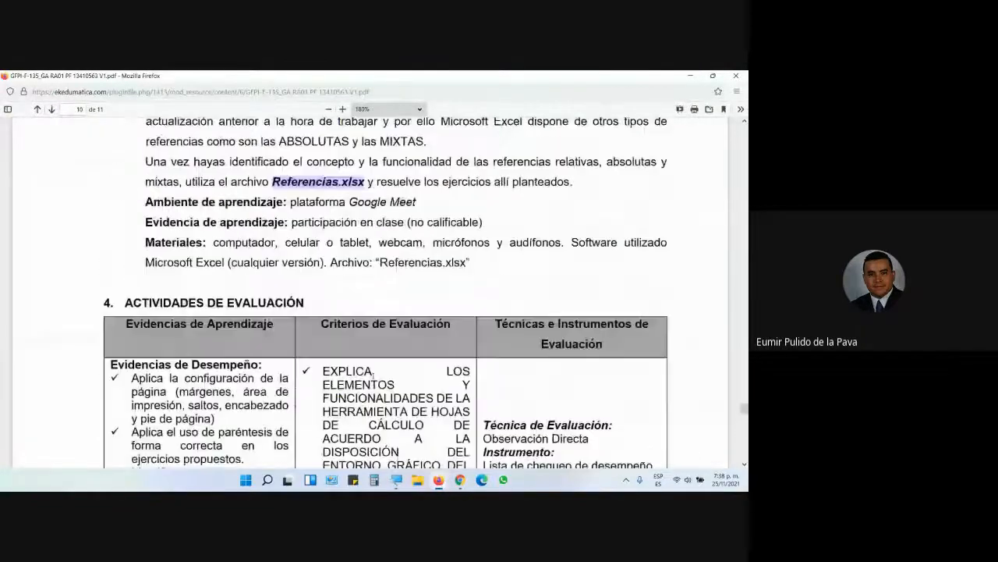
scroll(371, 376, up, 10)
key(alt+Tab)
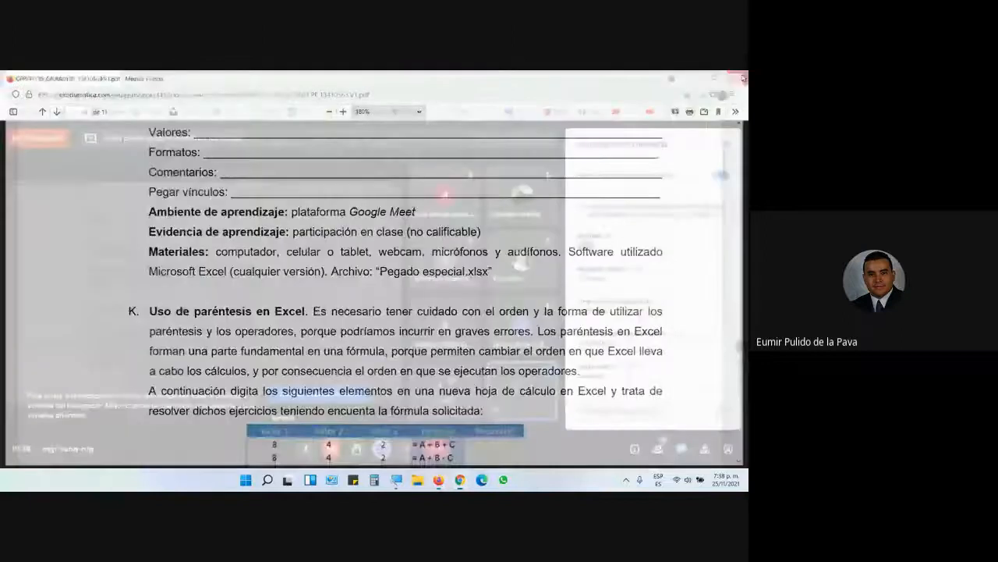
- Open the RA-02 learning guide from the Firefox course page and enlarge the learning activities section to 160%
click(439, 480)
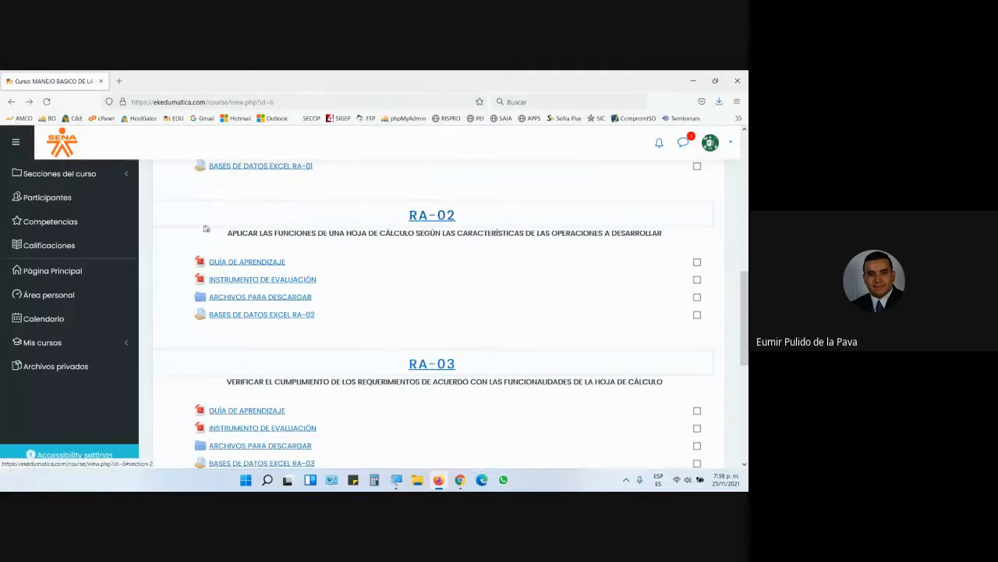
click(247, 263)
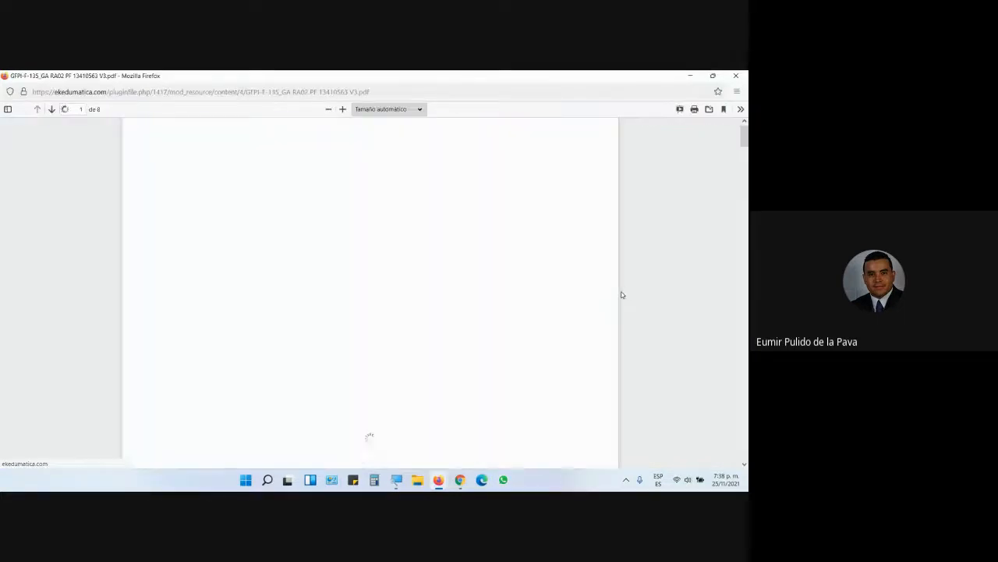
scroll(622, 294, down, 7)
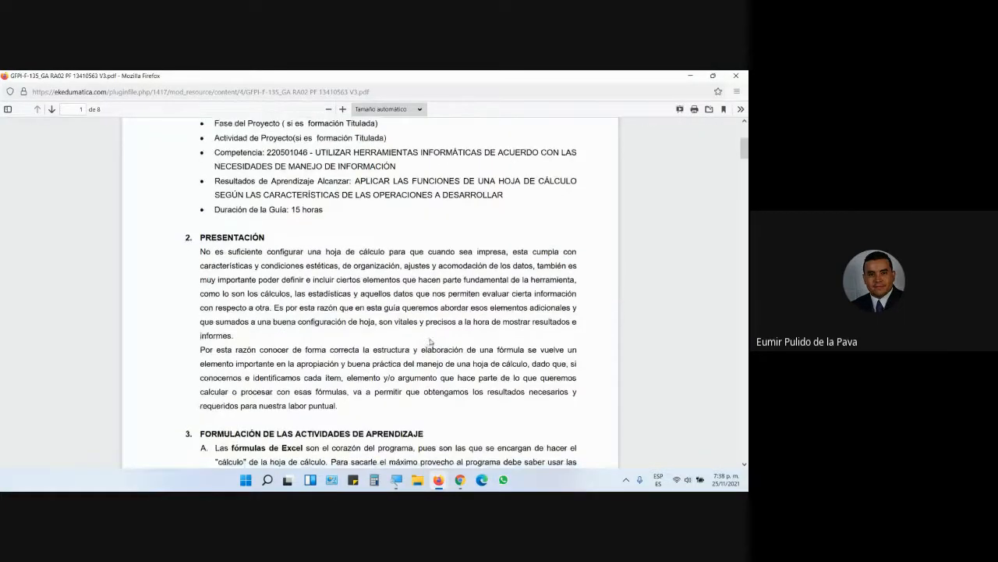
scroll(468, 346, down, 3)
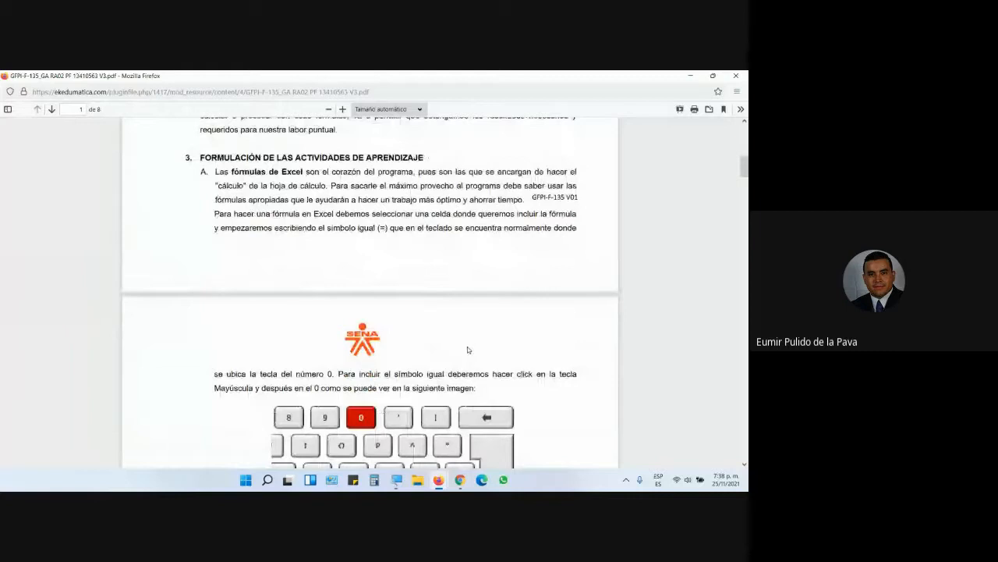
click(342, 109)
click(342, 109)
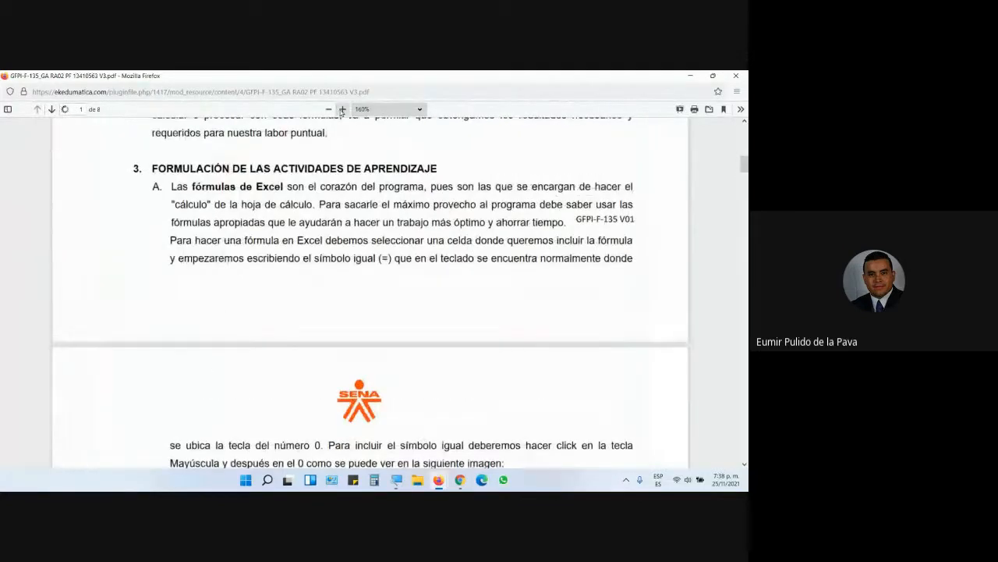
- Enlarge the RA-02 guide to 200% and read activity A on starting formulas with the equals sign, up to its materials
click(342, 110)
click(342, 109)
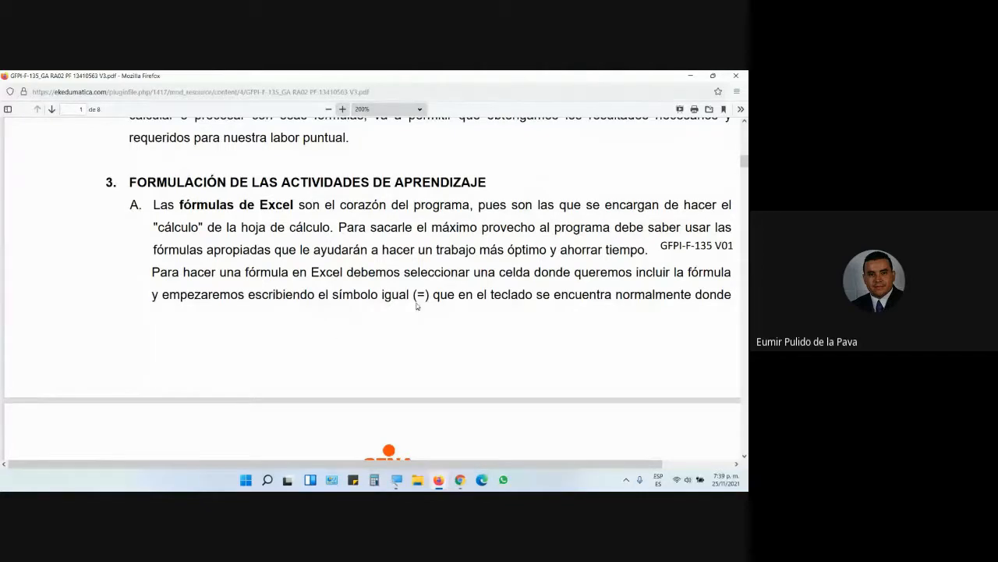
drag(416, 294, 426, 295)
scroll(406, 411, down, 5)
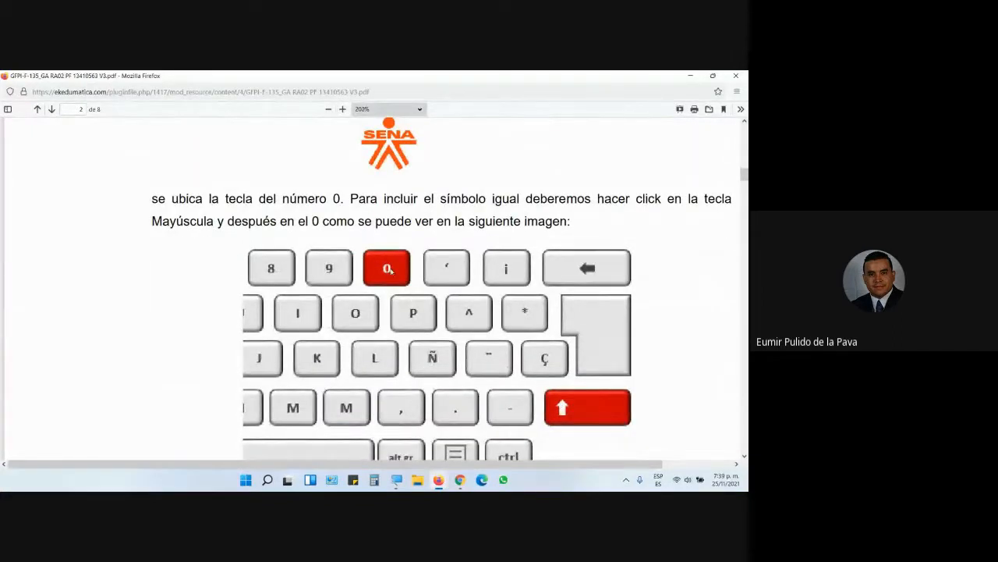
scroll(366, 297, down, 3)
scroll(371, 314, down, 1)
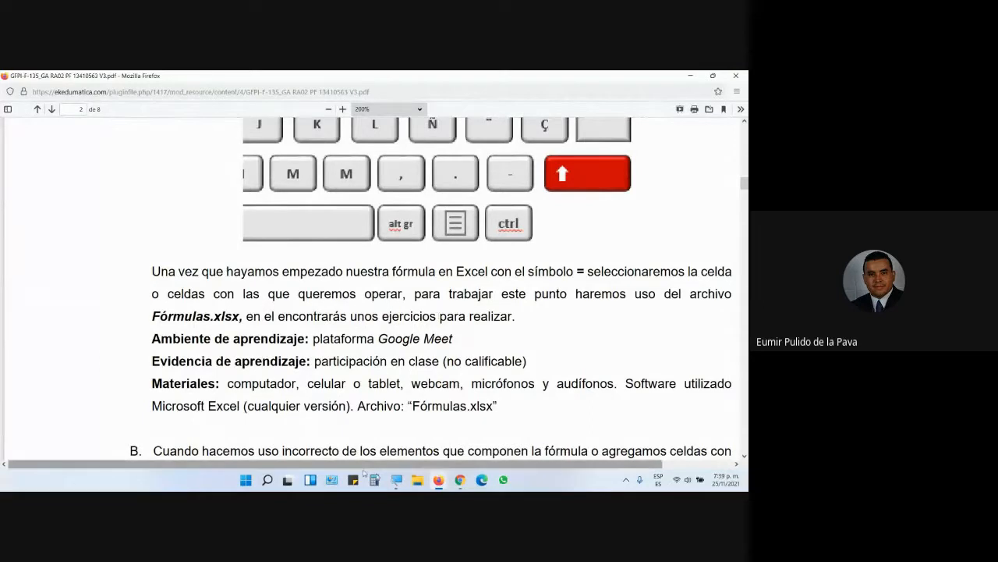
- Return to the course page and open Fórmulas.xlsx in Excel from the RA-02 downloadable files
mouse_move(437, 480)
click(378, 429)
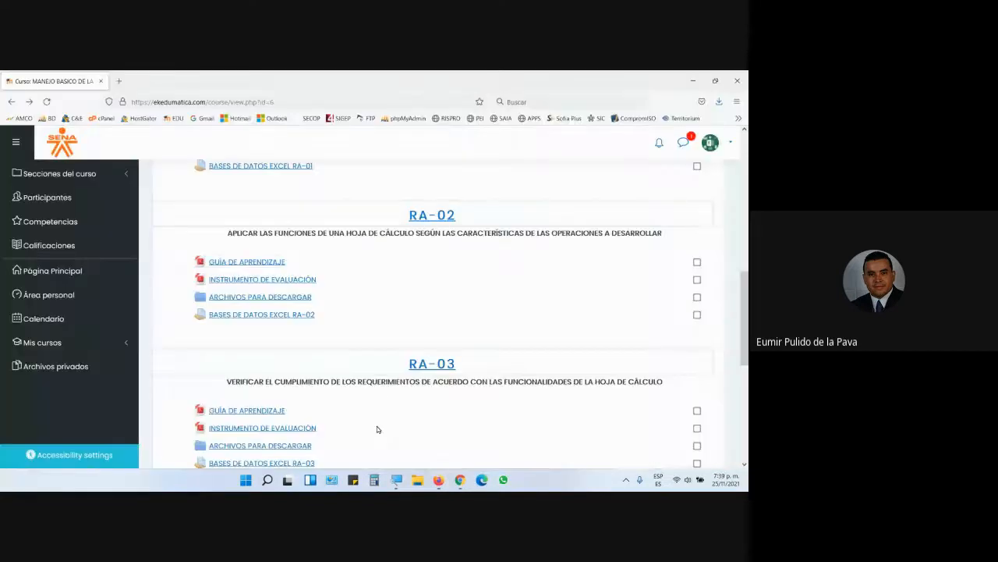
click(283, 299)
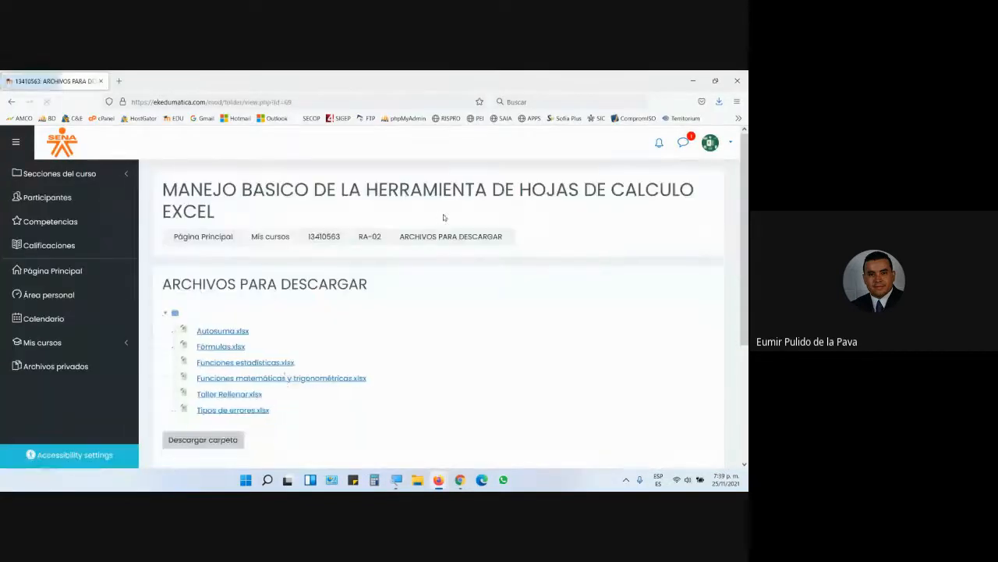
click(232, 351)
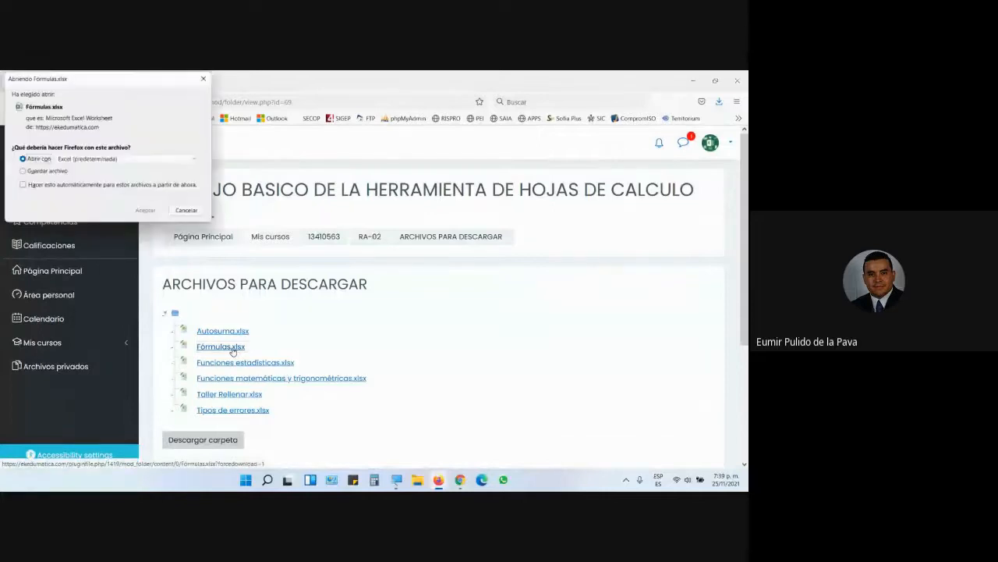
click(143, 211)
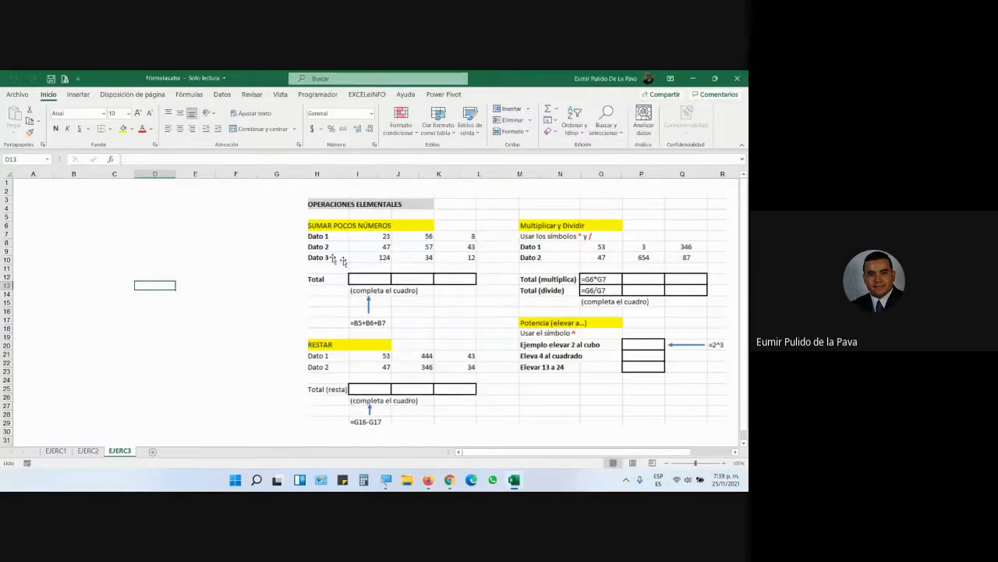
- Look over the EJERC1, EJERC2 and EJERC3 exercise sheets, ending on the elementary operations picture in EJERC3
click(57, 452)
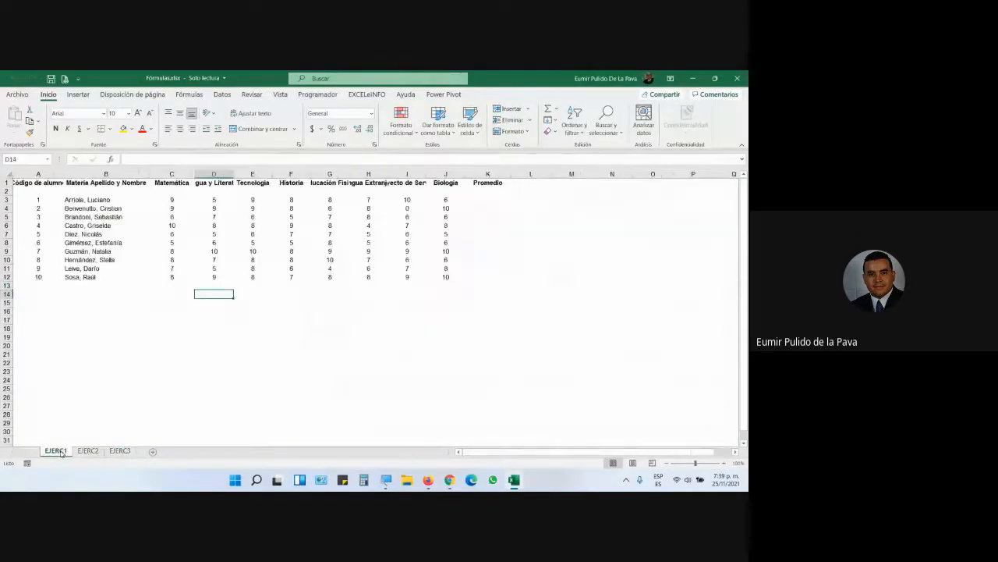
click(87, 451)
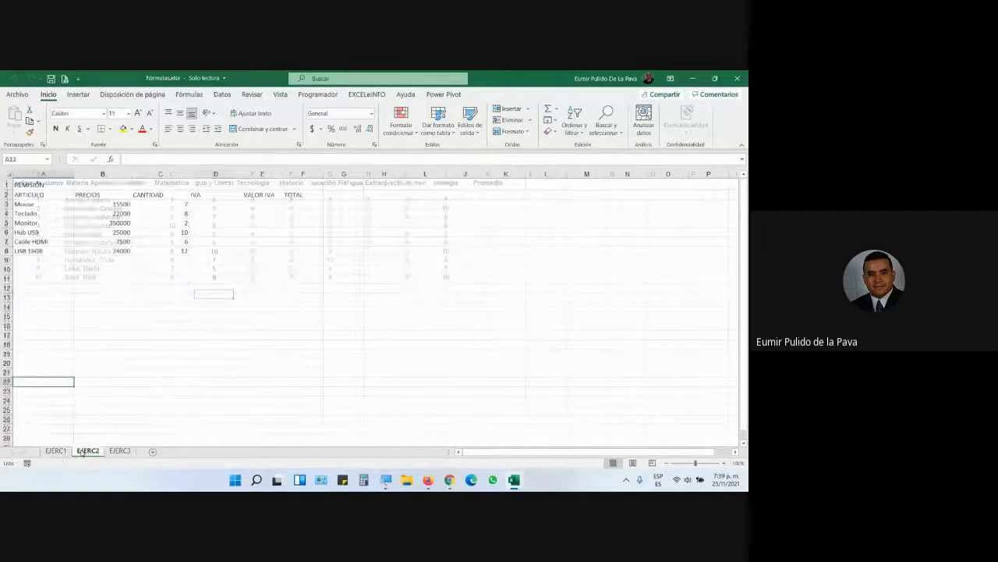
click(120, 451)
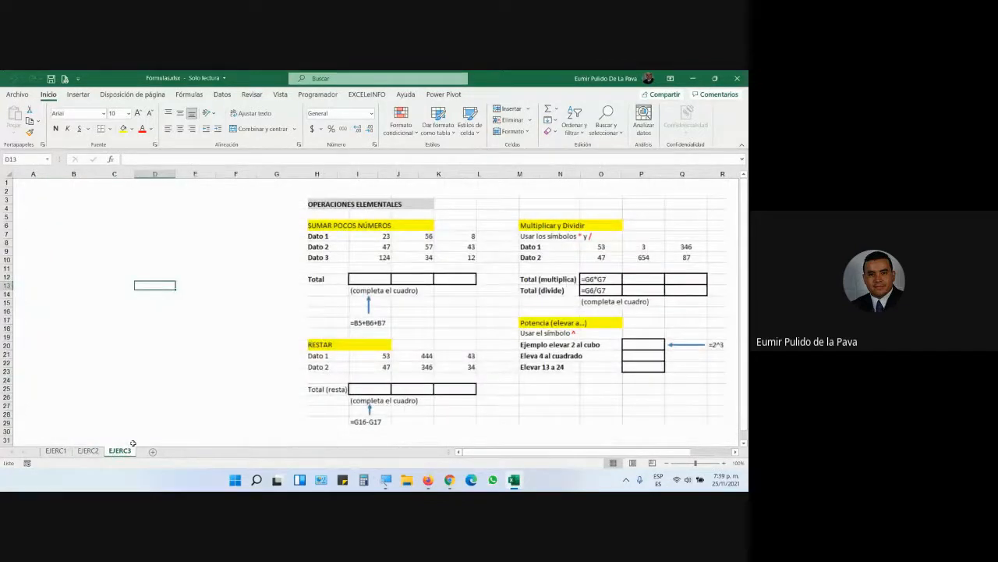
click(735, 452)
click(735, 452)
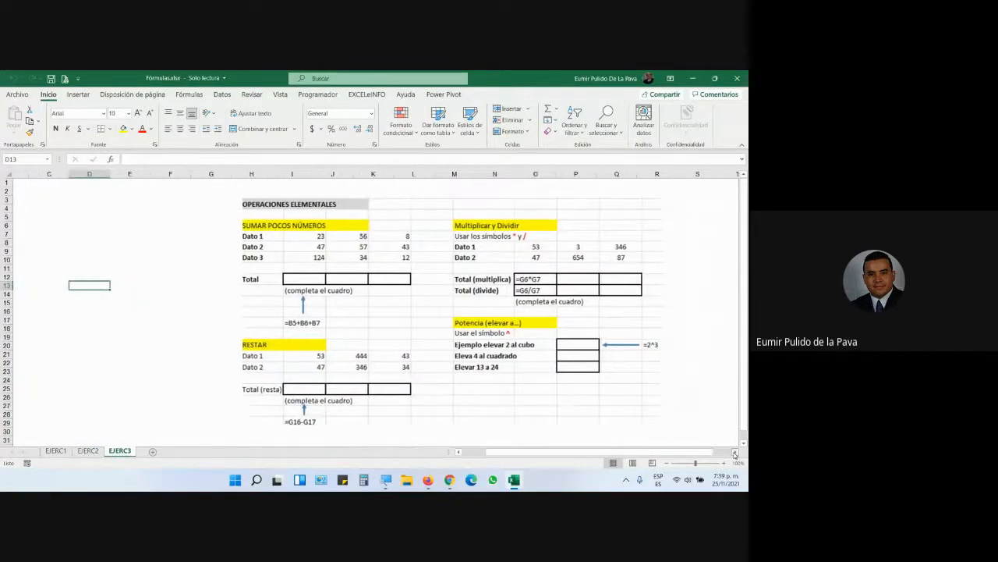
click(416, 278)
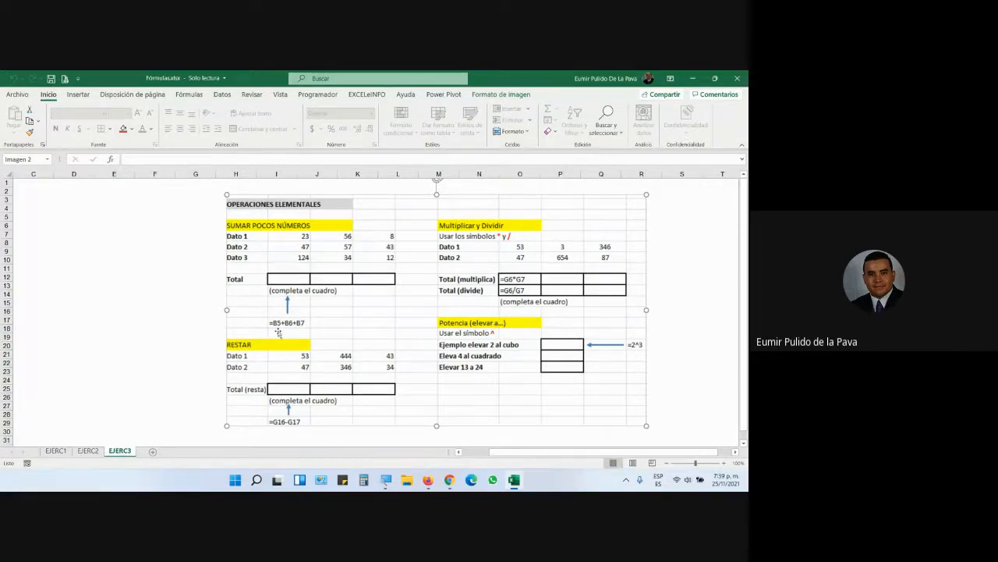
- Magnify the screen with Lupa and examine the addition, subtraction and power examples in the EJERC3 picture
click(385, 479)
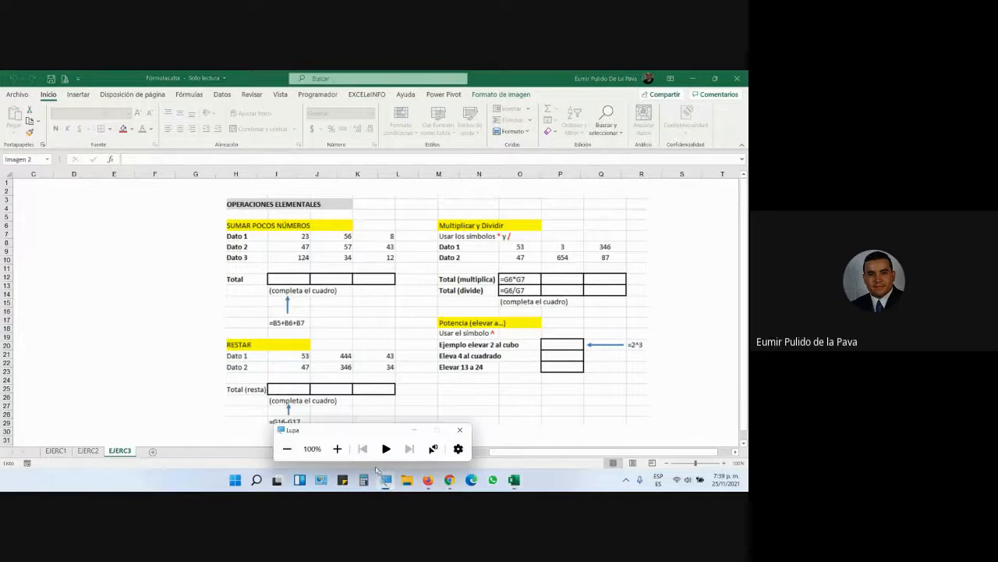
click(337, 448)
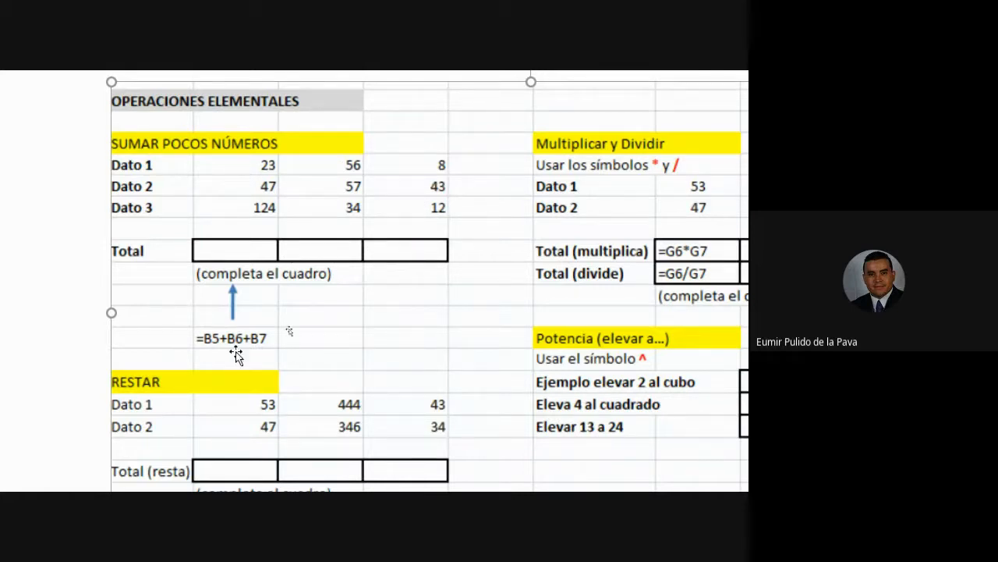
scroll(224, 344, down, 2)
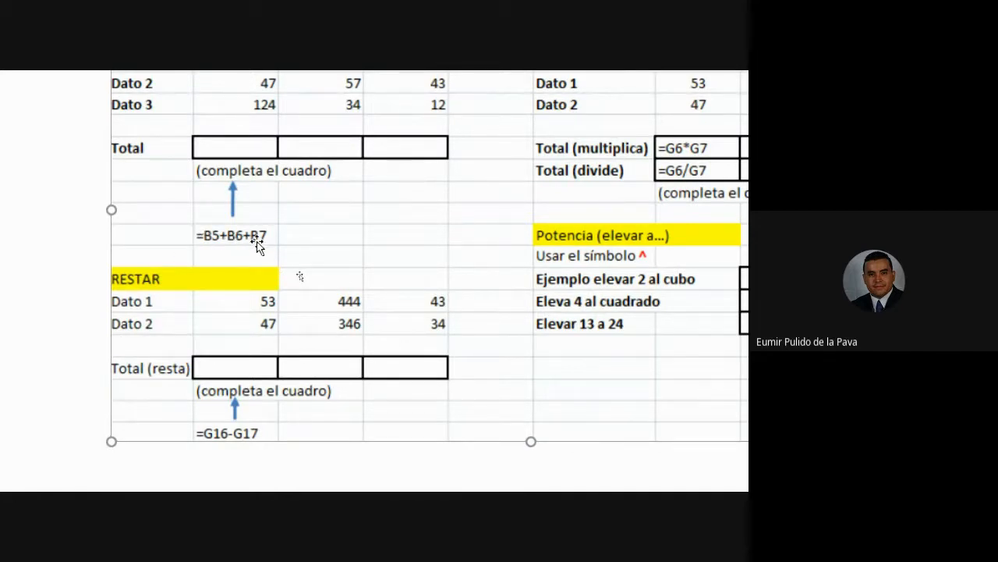
scroll(275, 86, up, 2)
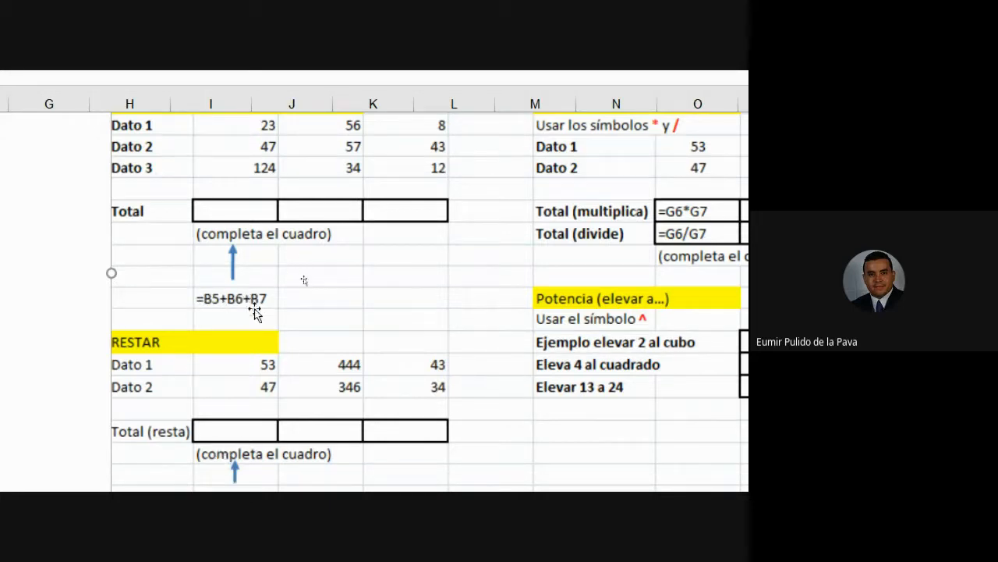
scroll(450, 425, down, 3)
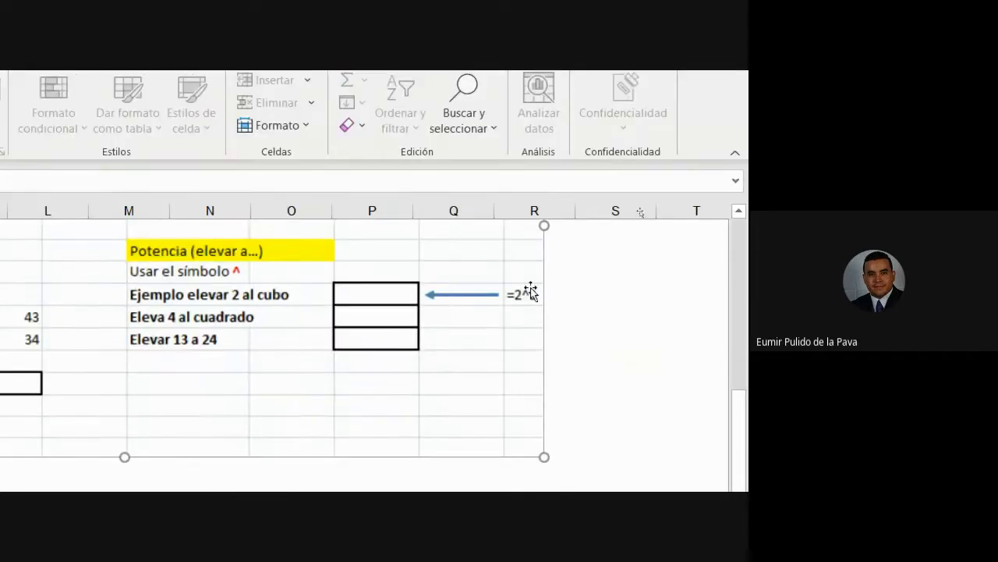
scroll(363, 383, up, 2)
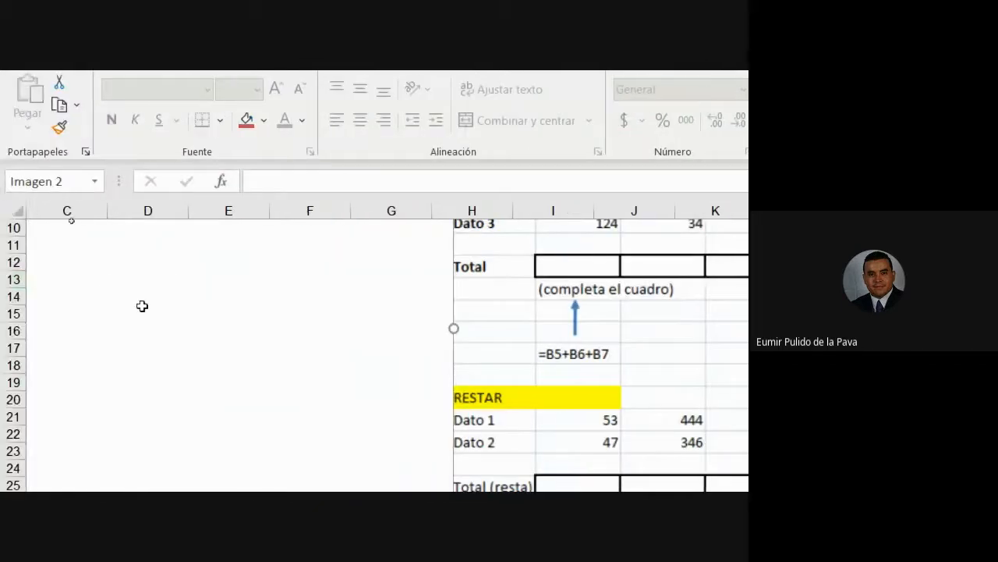
- Try the SUMA and SUBTOTALES suggestions for a formula starting with =SU in cell D14, and discard the entry
click(142, 301)
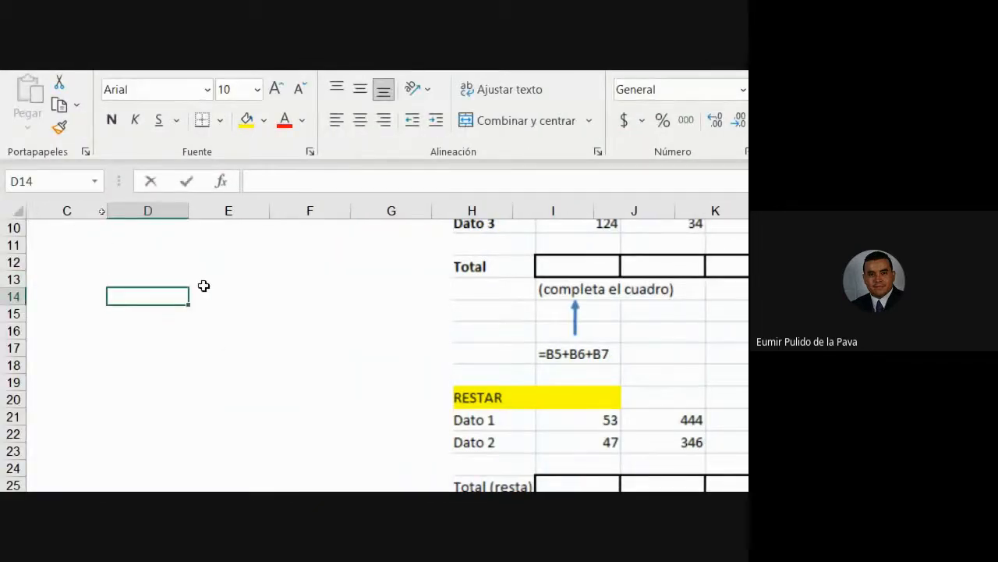
text(=SU)
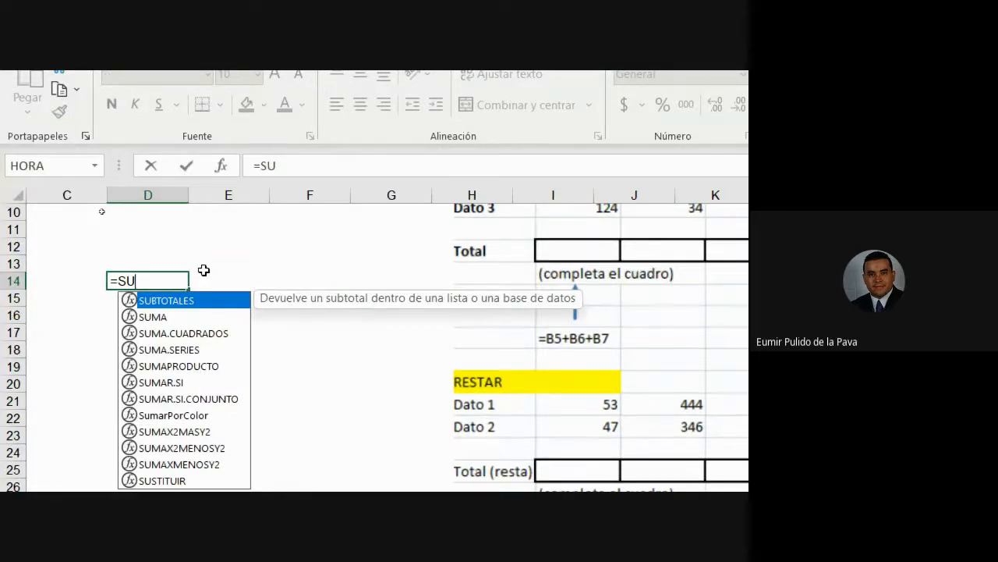
double_click(160, 316)
key(BackSpace)
key(BackSpace)
key(BackSpace)
double_click(167, 301)
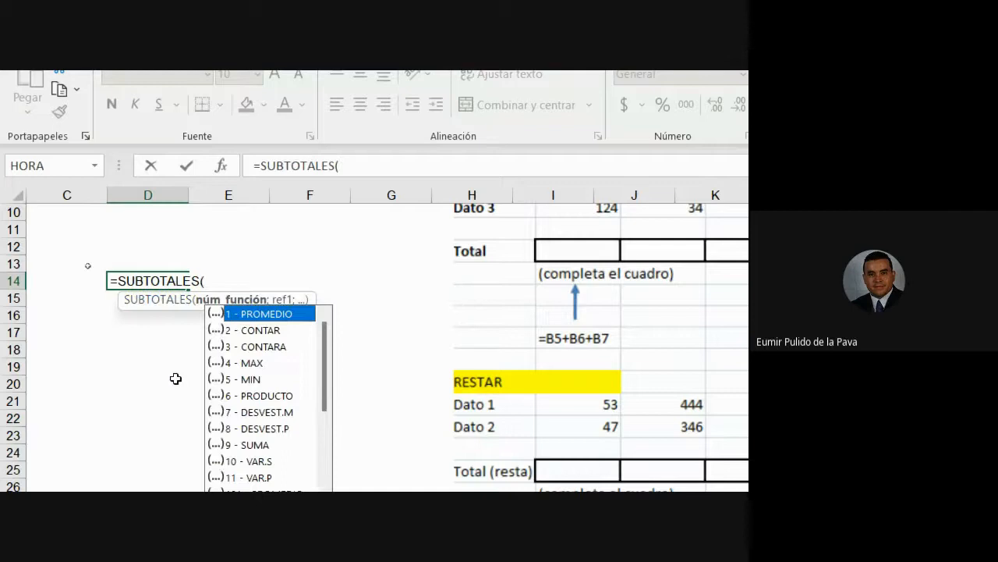
key(BackSpace)
key(BackSpace)
key(BackSpace)
key(BackSpace)
key(BackSpace)
key(BackSpace)
key(BackSpace)
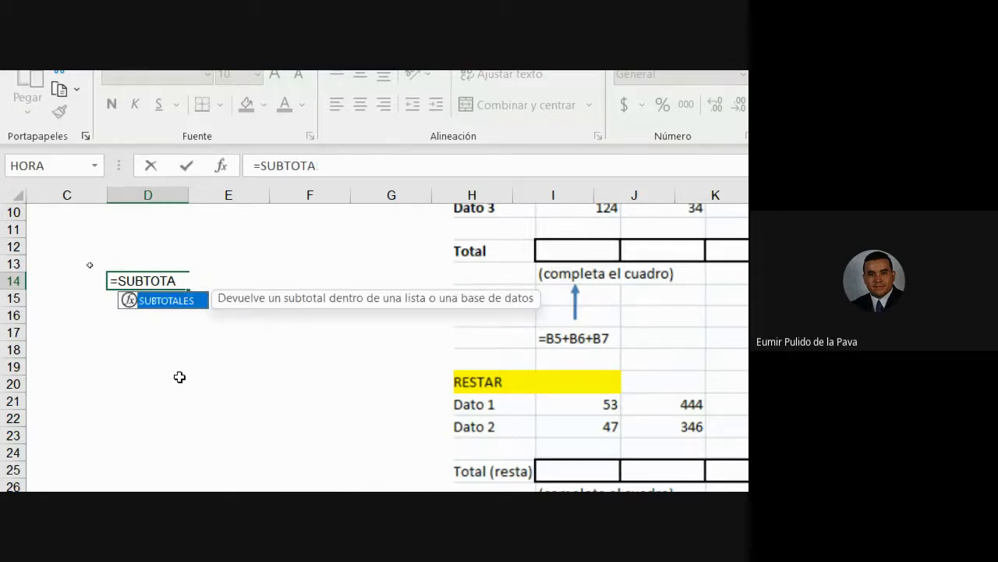
key(BackSpace)
key(BackSpace)
key(BackSpace)
key(BackSpace)
key(BackSpace)
key(Escape)
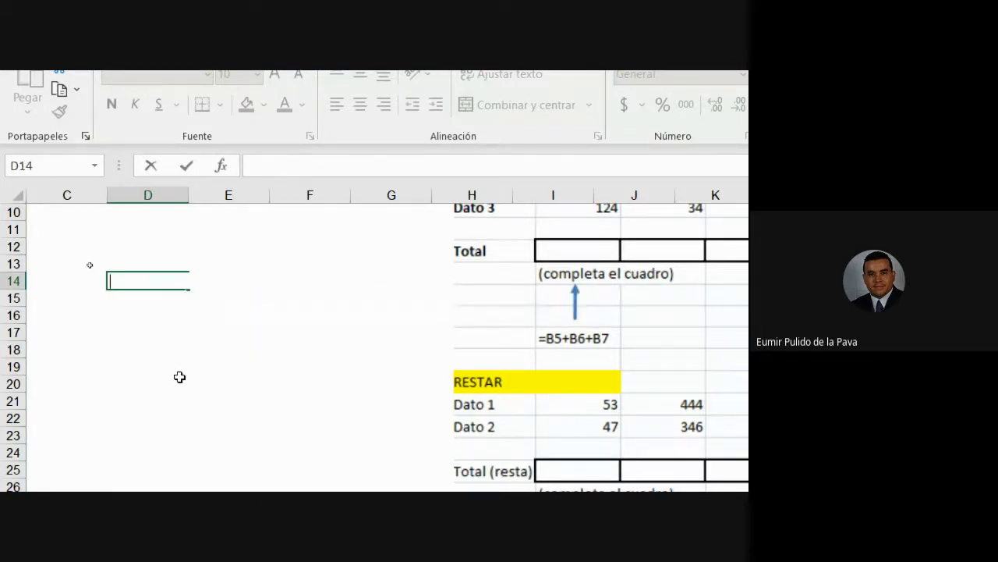
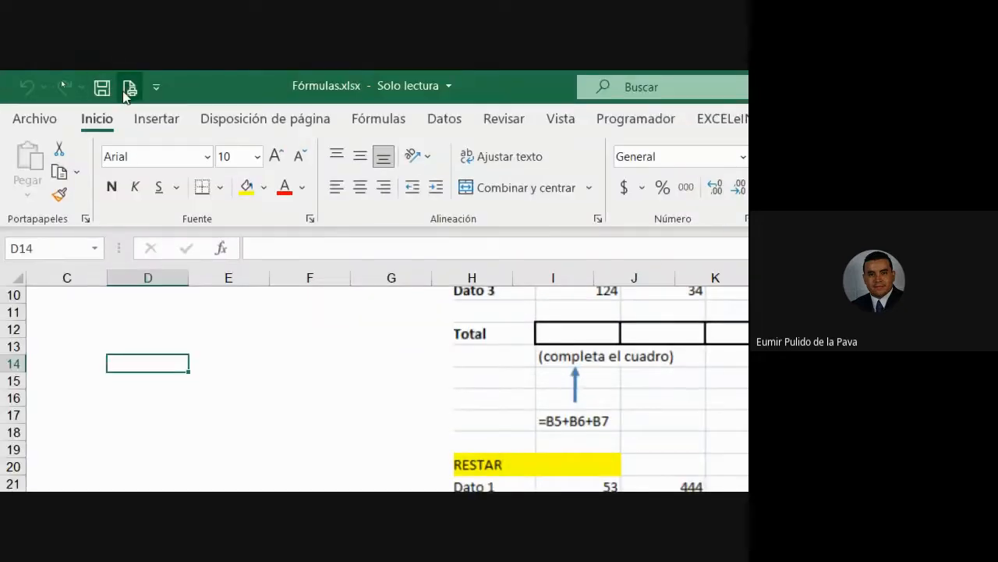
- Browse the financial functions in the function library and view the description of the logical function SI
click(373, 121)
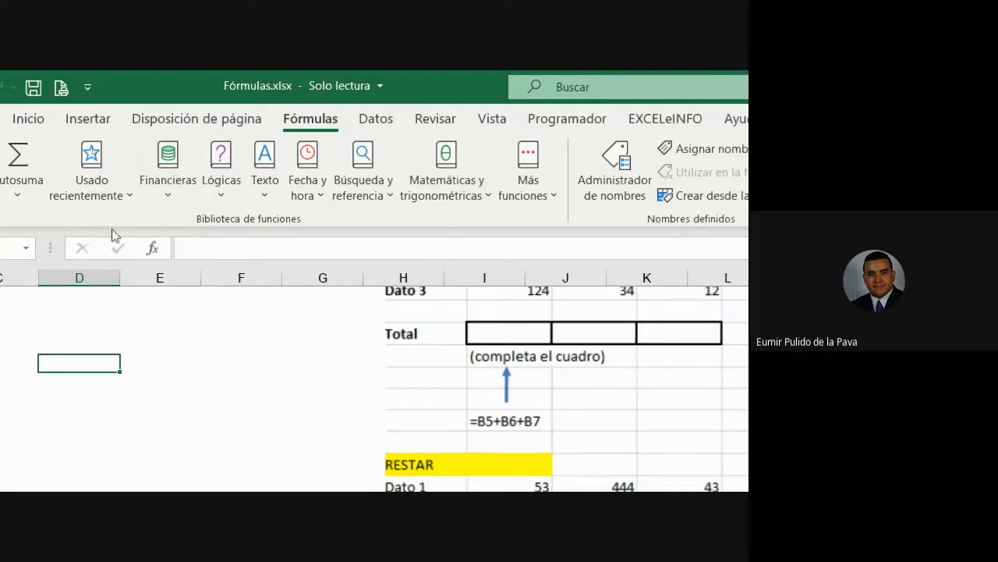
click(172, 195)
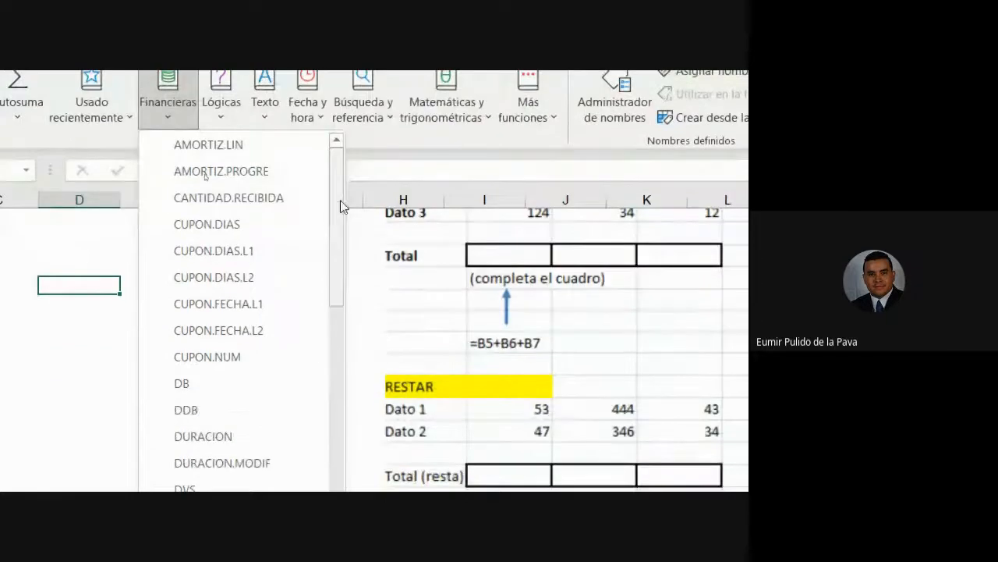
scroll(338, 299, down, 1)
drag(339, 226, 331, 143)
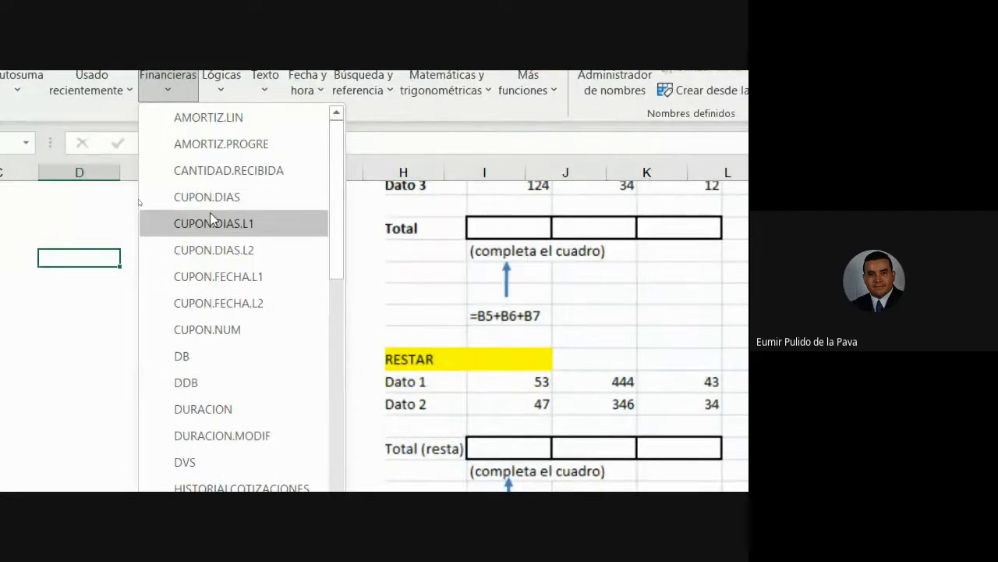
mouse_move(209, 226)
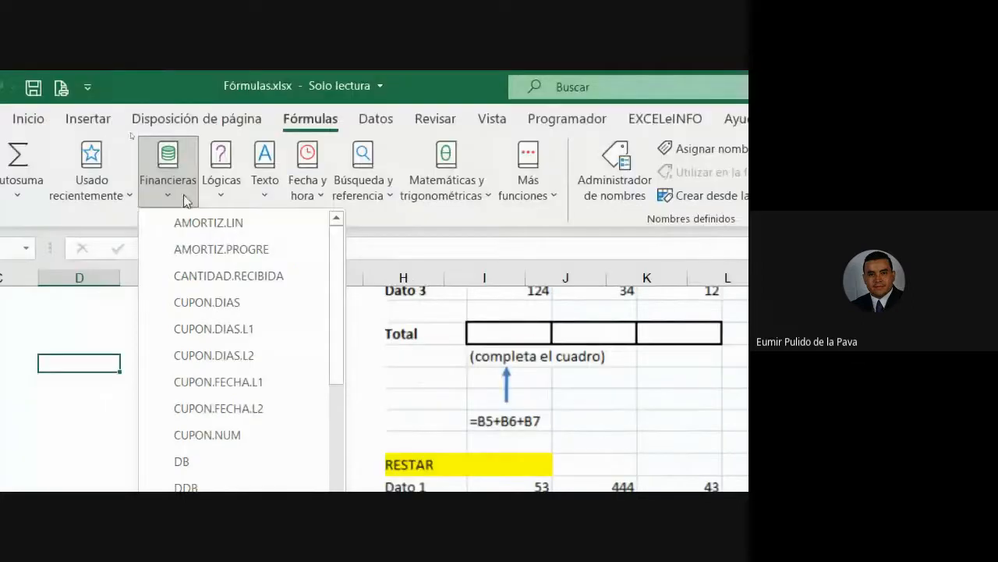
click(221, 78)
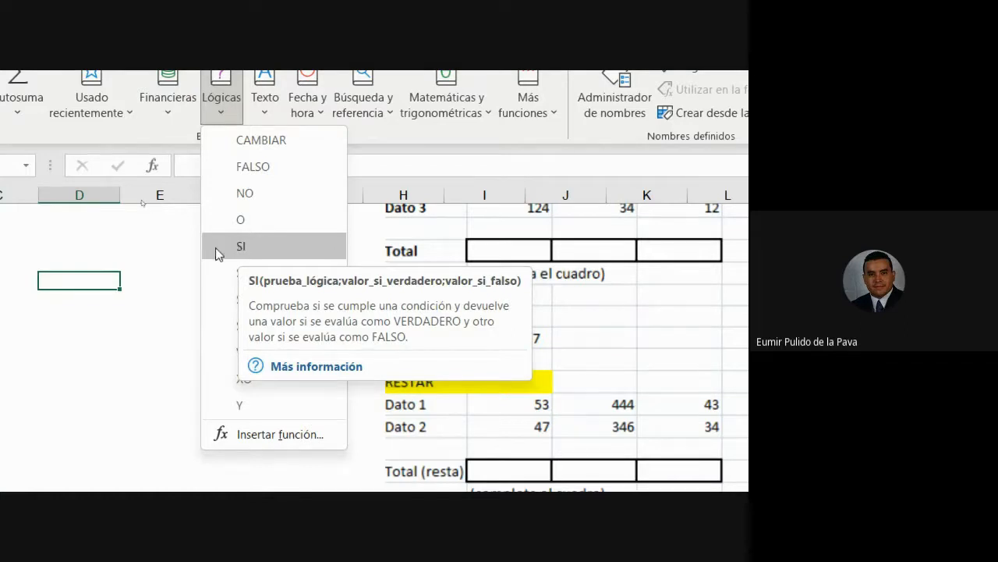
- Go through the complete list of financial functions and review the logical functions from CAMBIAR to Y
click(168, 99)
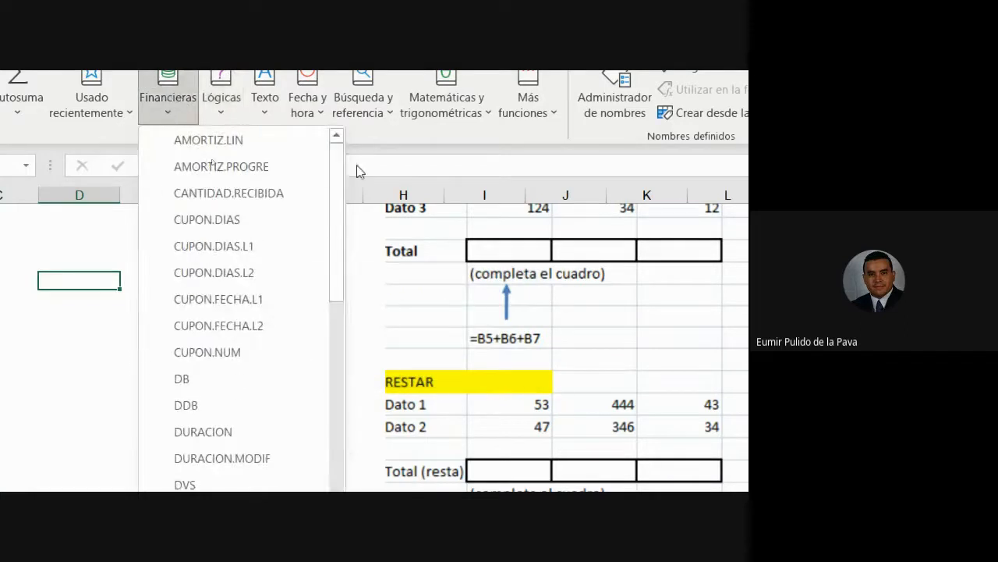
drag(334, 182, 327, 80)
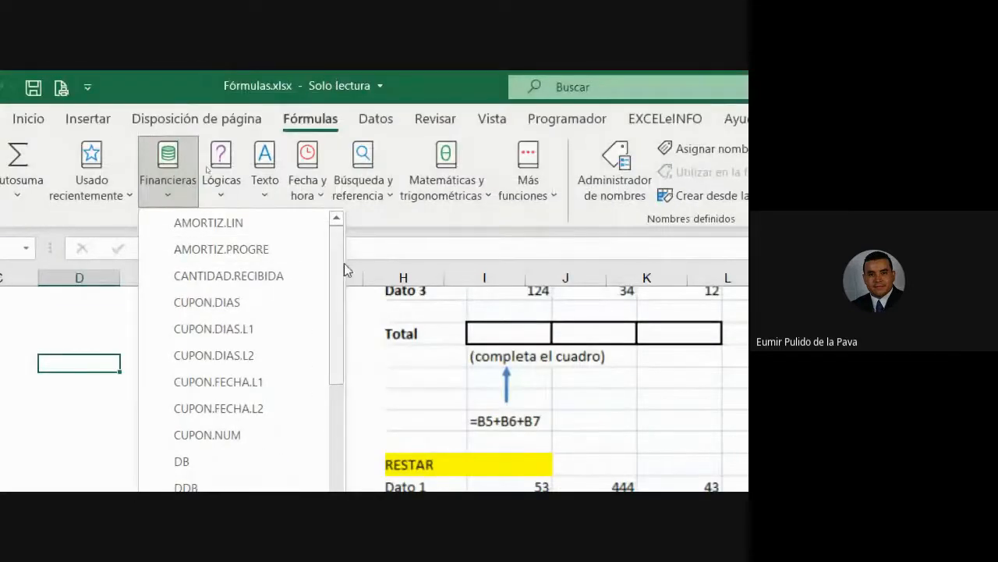
drag(336, 258, 334, 466)
scroll(219, 145, up, 15)
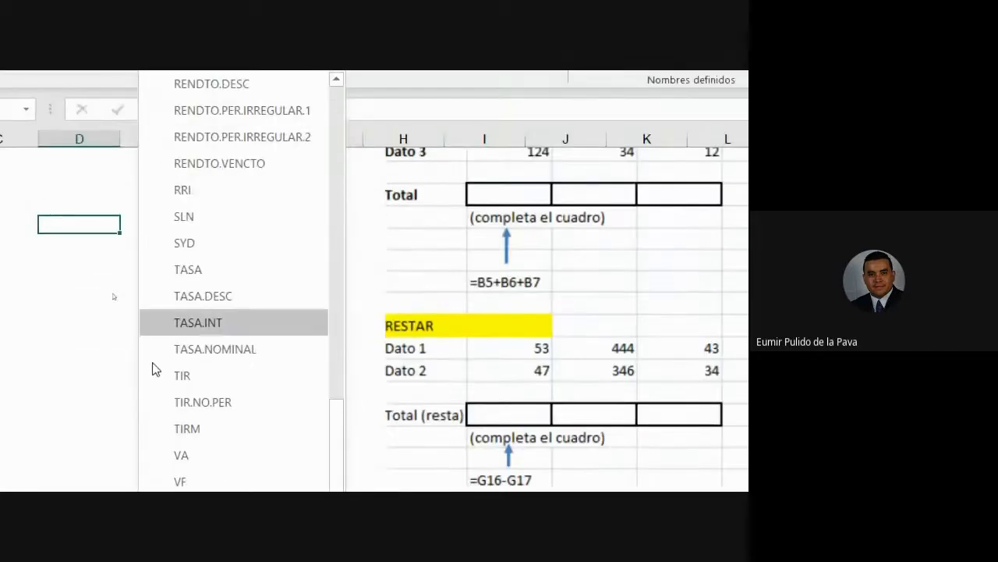
scroll(202, 412, up, 1)
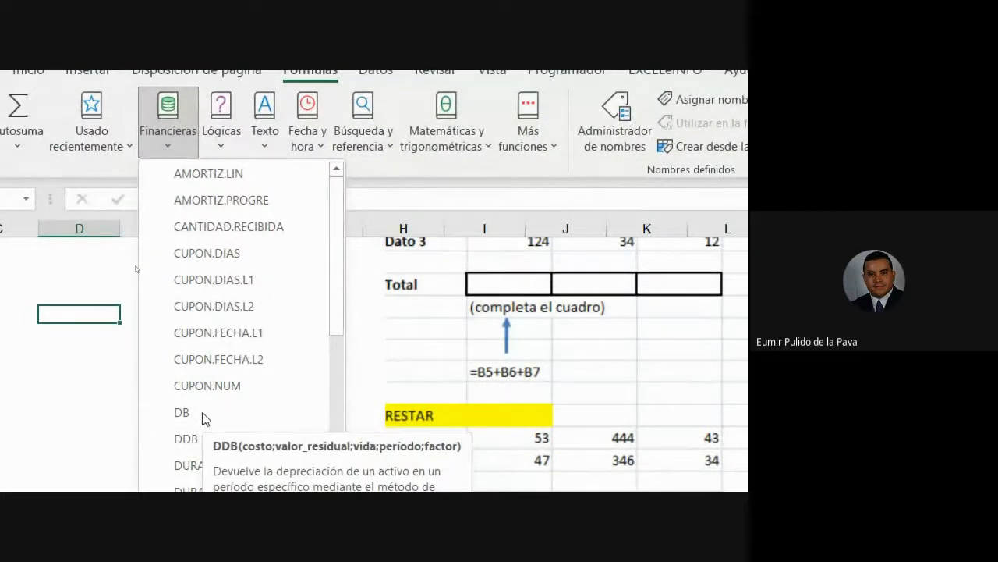
click(177, 148)
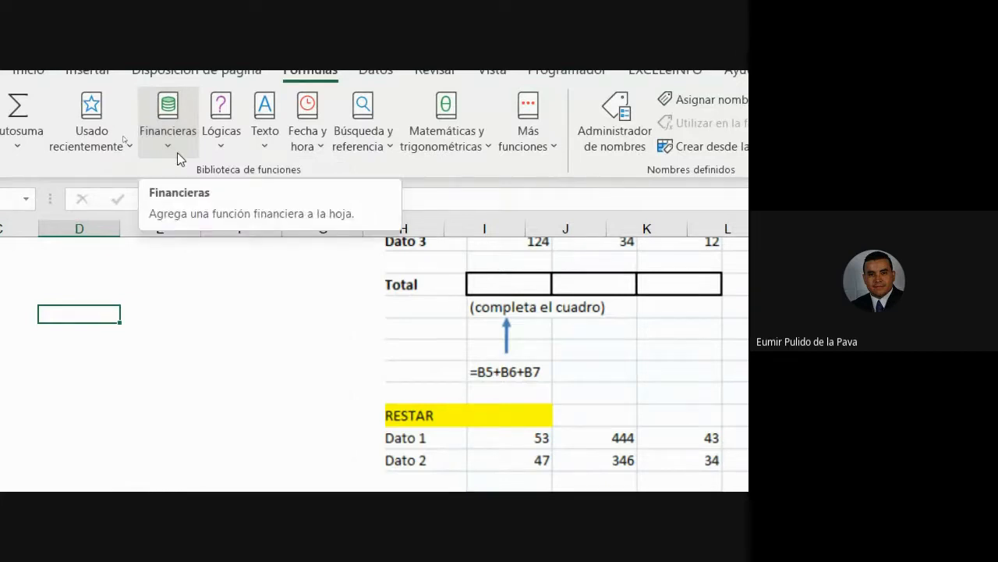
click(222, 141)
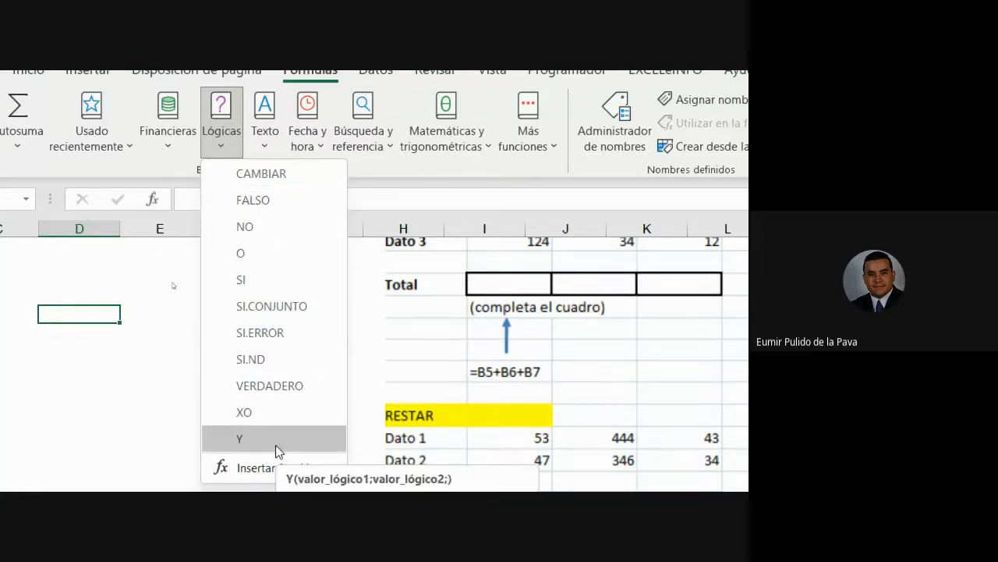
- Go through the complete lists of text functions and of date and time functions in the function library
click(277, 146)
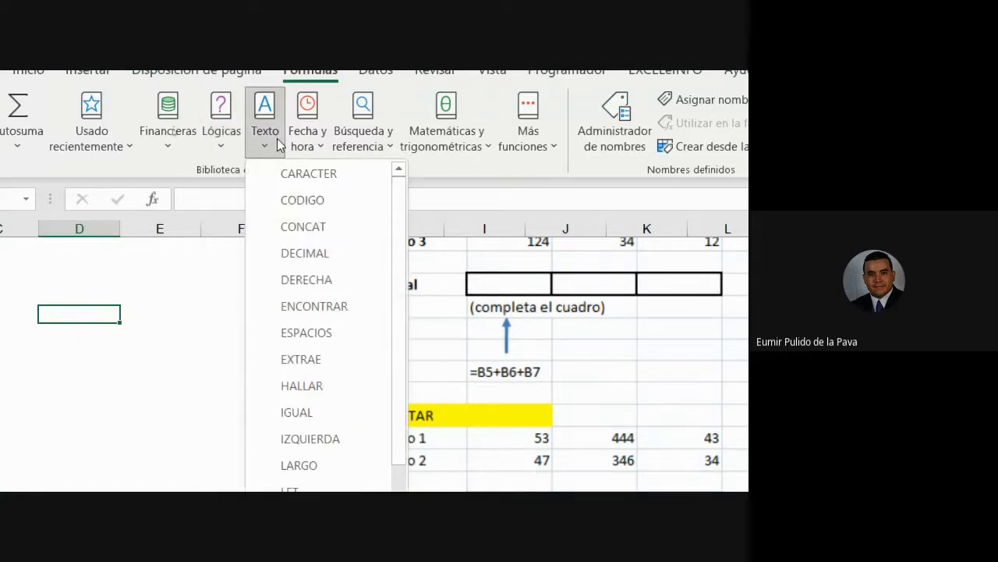
drag(398, 211, 395, 435)
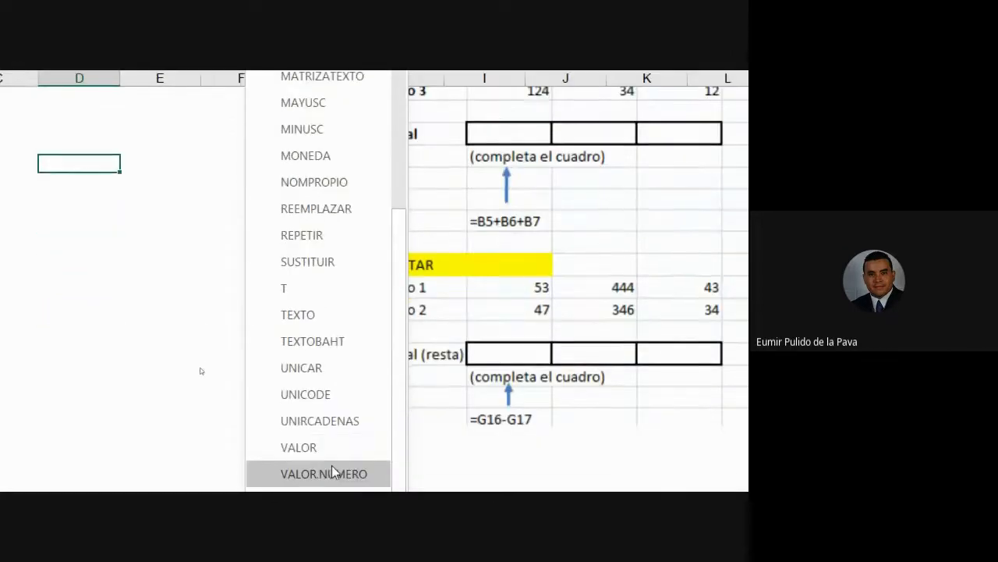
scroll(330, 397, up, 4)
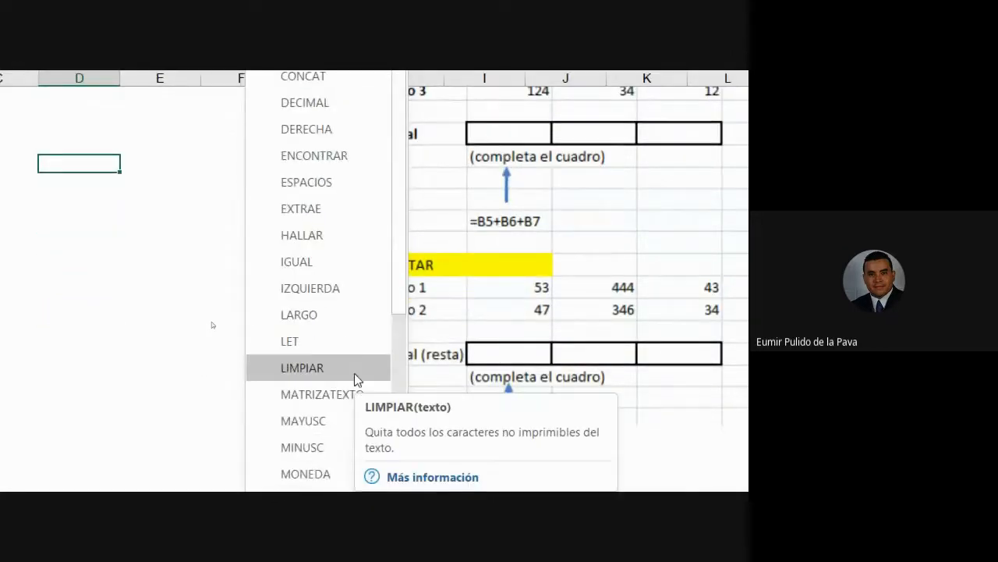
scroll(347, 238, up, 1)
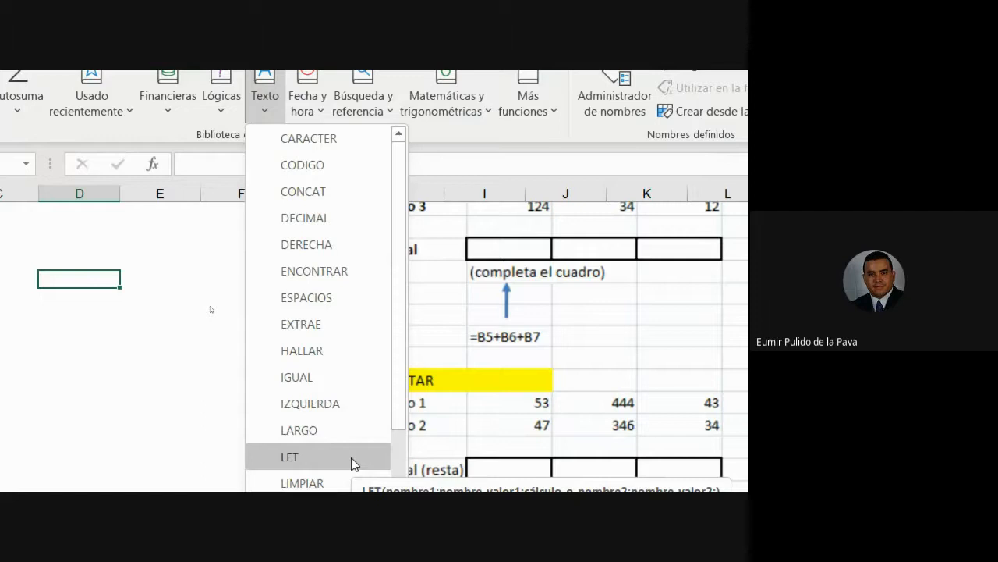
click(308, 102)
drag(455, 270, 452, 472)
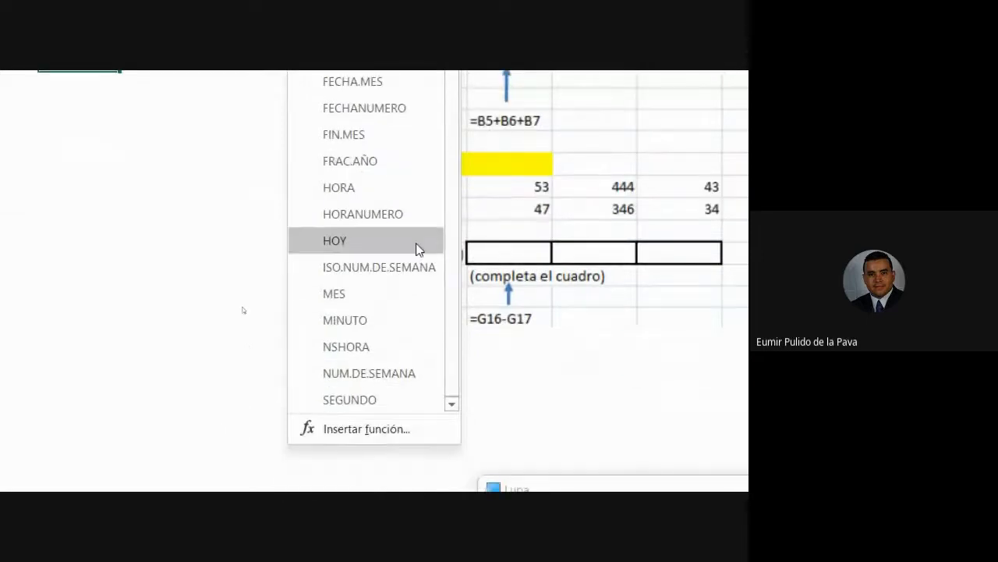
scroll(416, 316, up, 2)
- Browse the lookup and reference functions and the additional function categories, and view the description of COINCIDIR
click(360, 103)
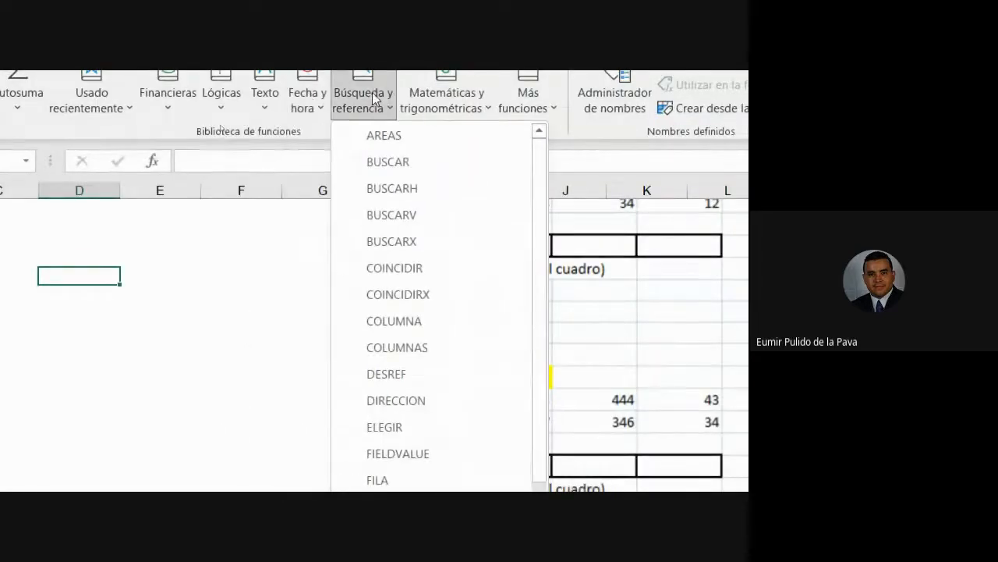
mouse_move(528, 102)
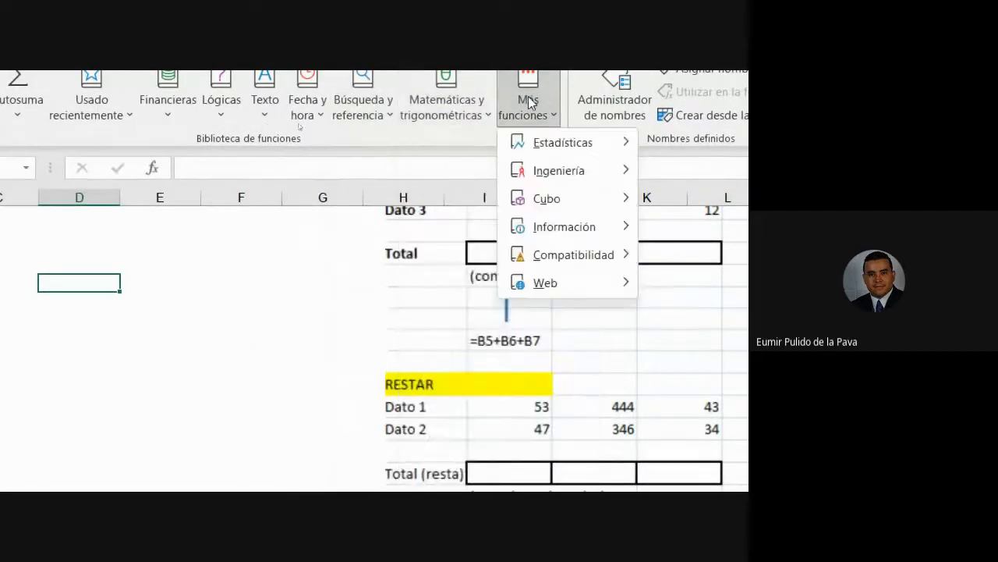
click(528, 102)
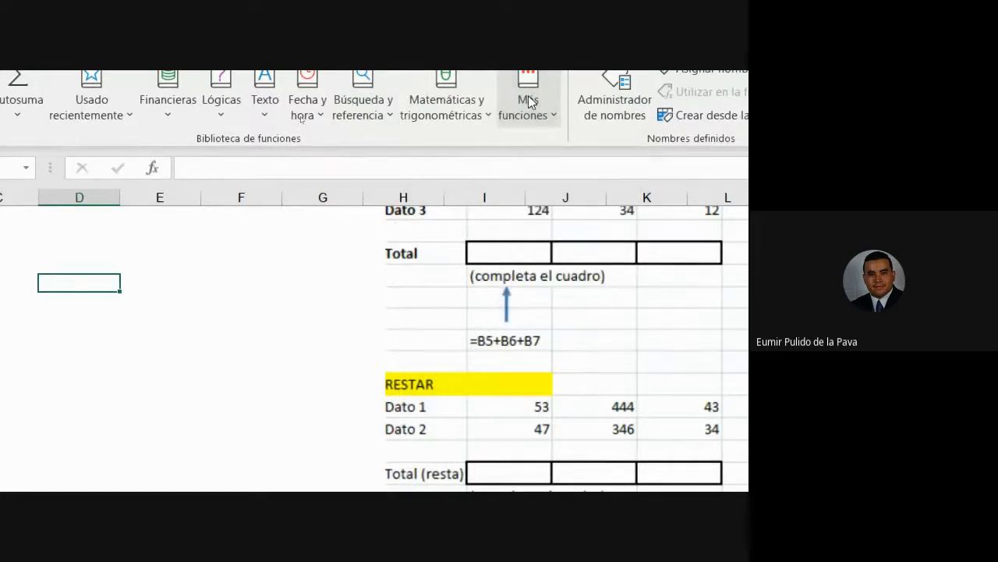
click(362, 175)
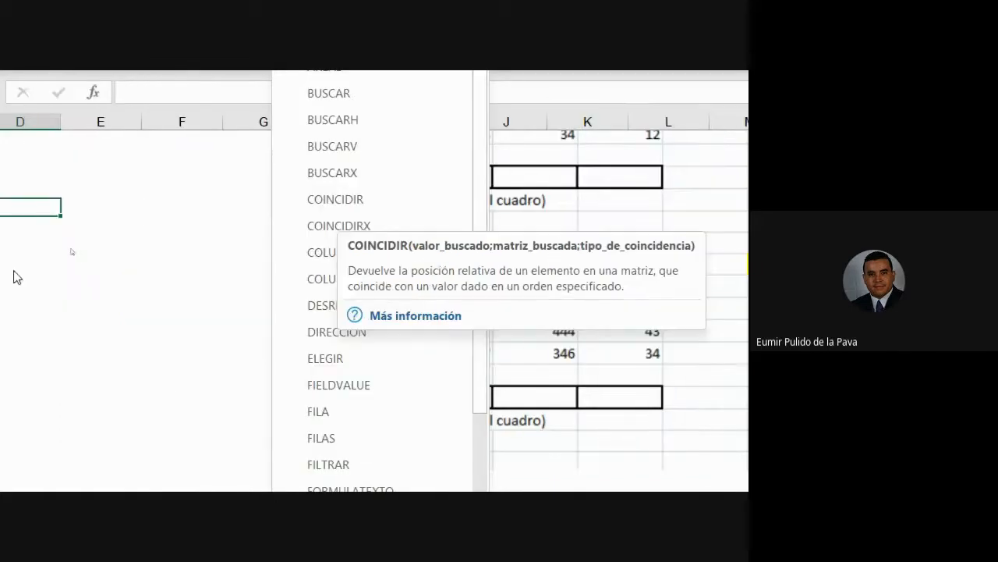
click(145, 250)
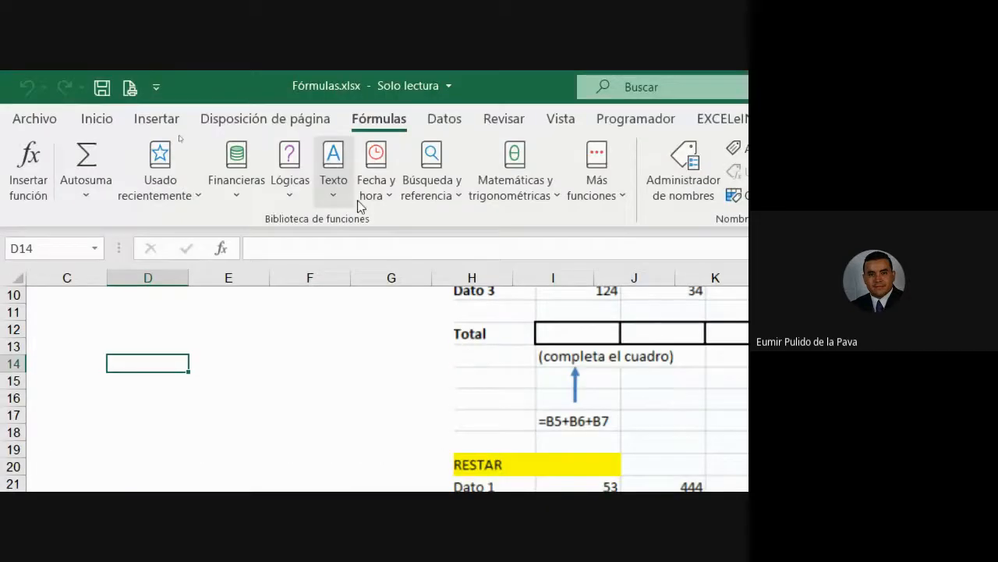
- Run through the text, lookup and reference, math and trigonometric, and additional function categories once more
click(333, 191)
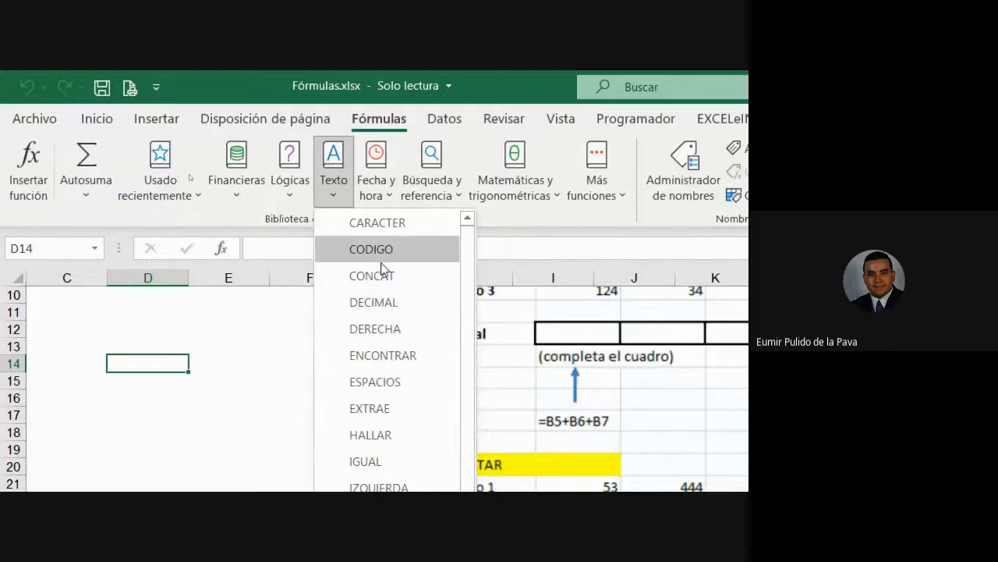
click(437, 178)
click(543, 194)
click(599, 195)
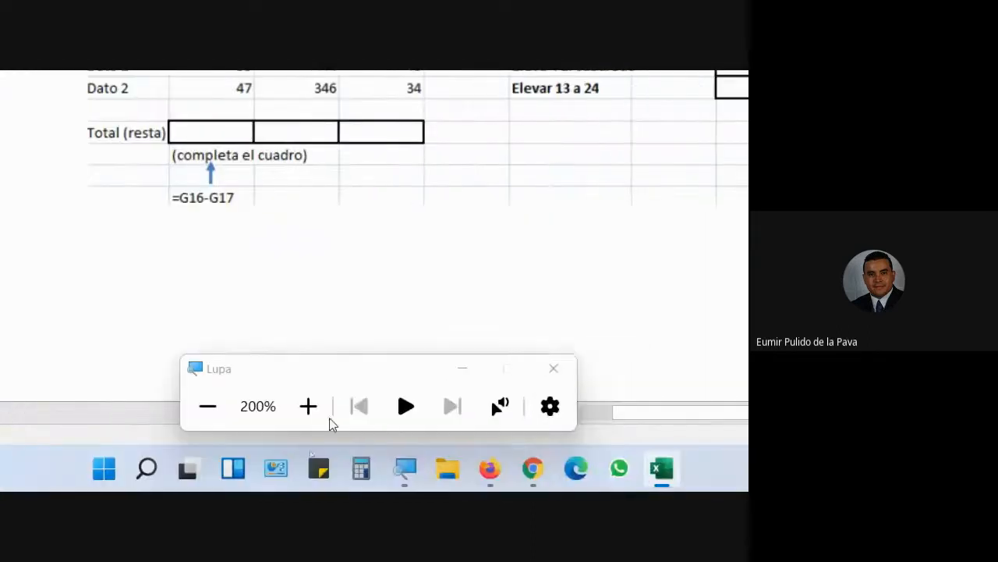
- Reduce the Lupa magnification to 100%, minimize Lupa and switch to the Google Meet call to view its messages
click(208, 405)
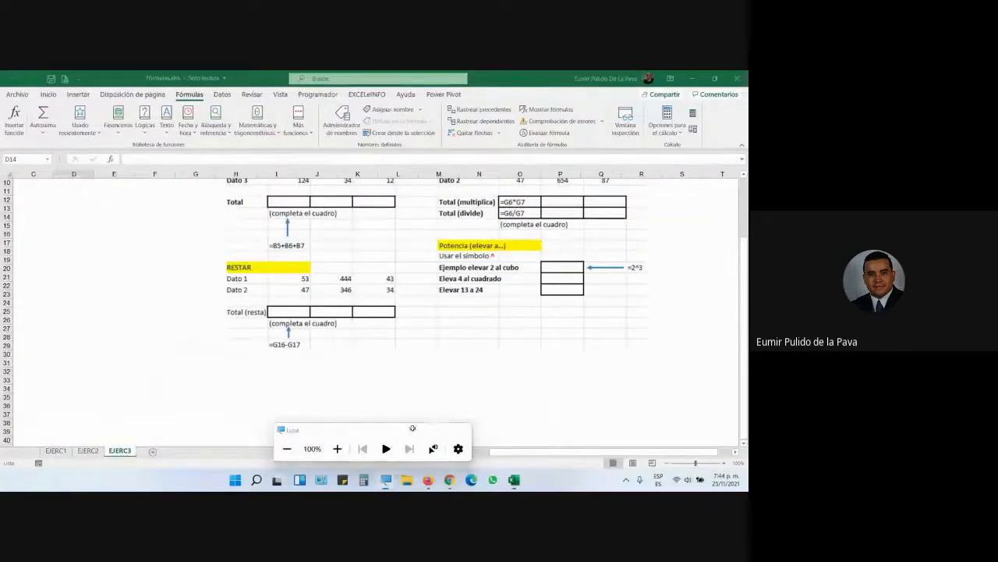
click(414, 430)
mouse_move(450, 480)
click(408, 446)
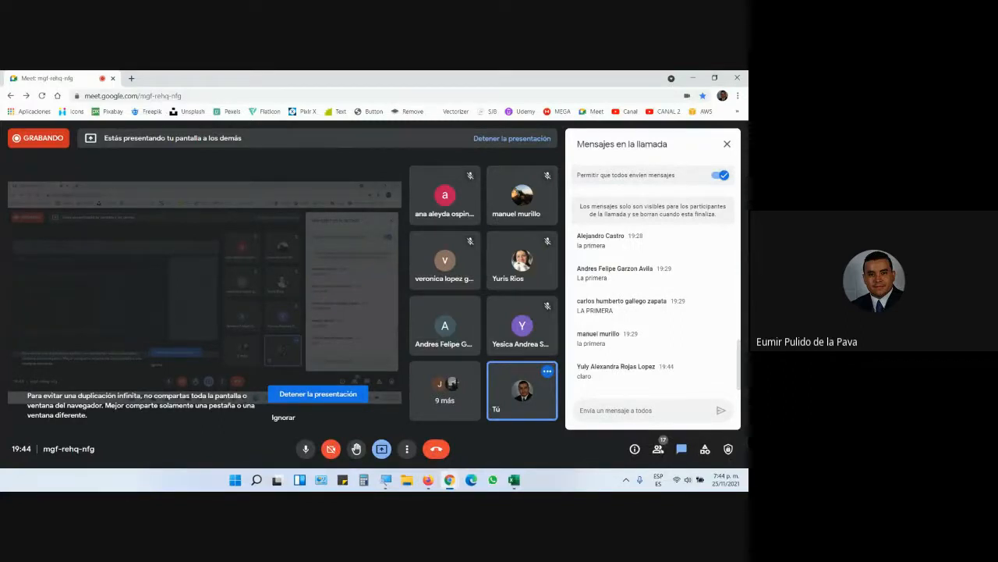
- Switch to the RA02 guide PDF in Firefox and highlight the introductory paragraph of section B above the error type table
mouse_move(430, 477)
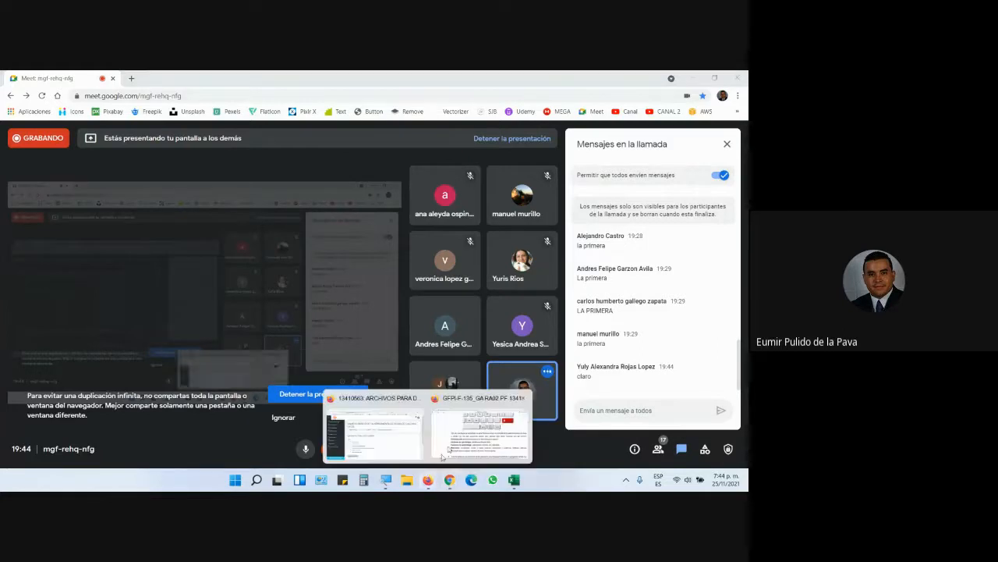
click(444, 452)
scroll(460, 421, down, 1)
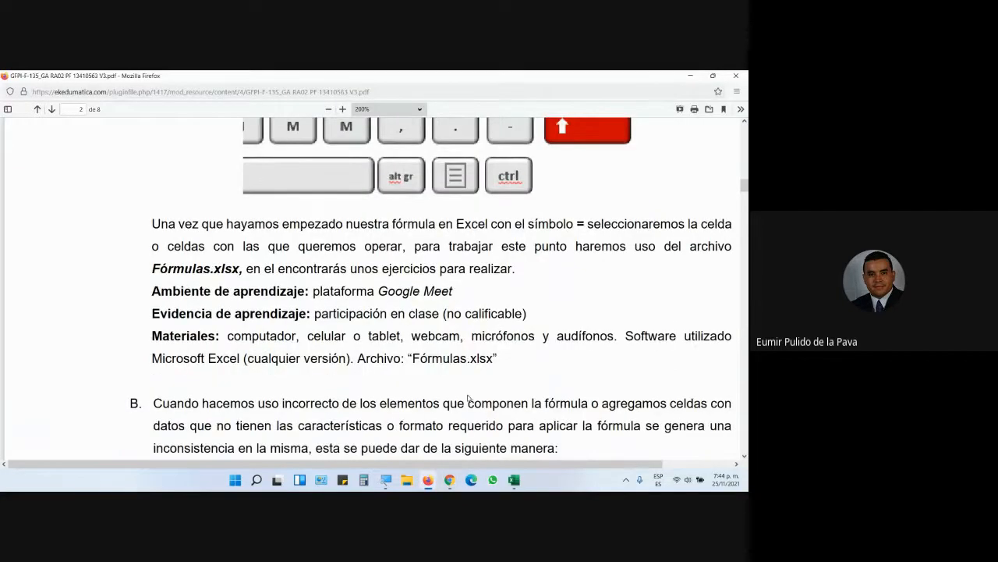
scroll(493, 386, down, 4)
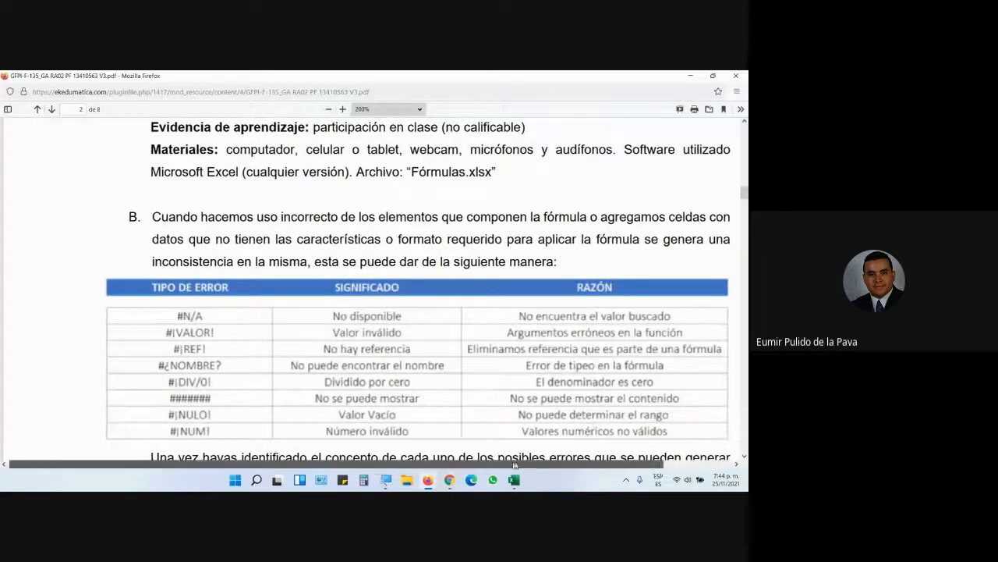
drag(514, 465, 581, 465)
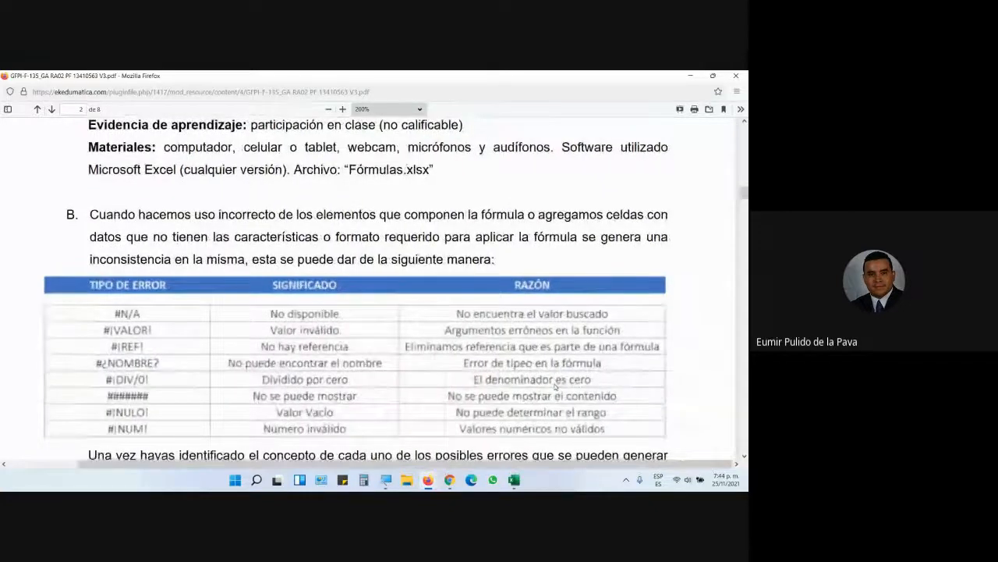
scroll(555, 386, down, 1)
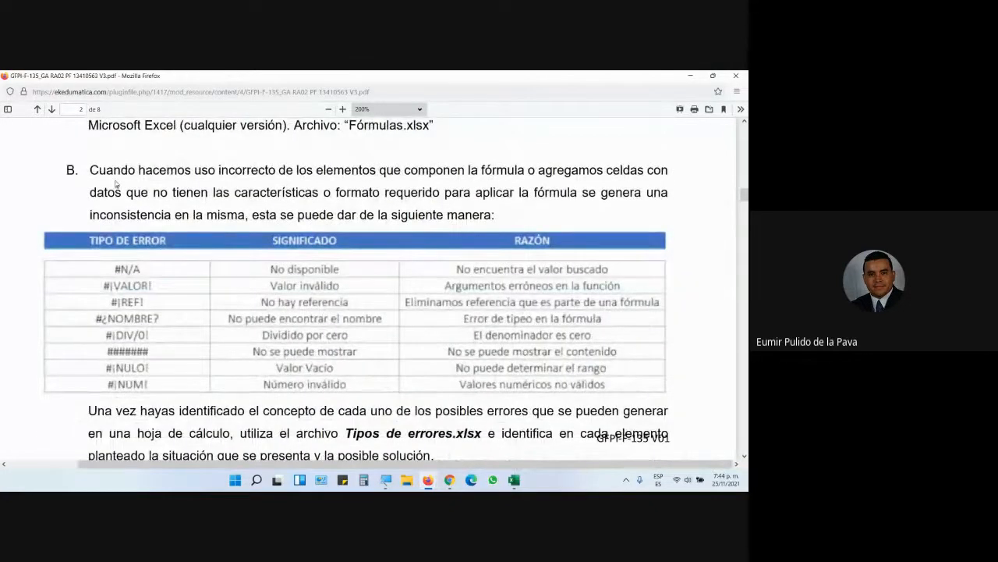
drag(91, 170, 514, 224)
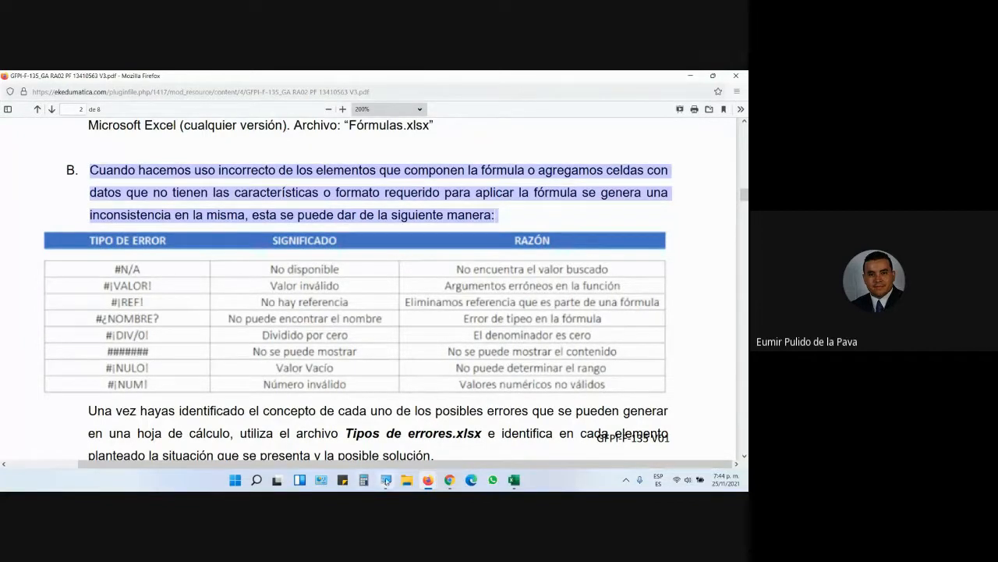
- Magnify the guide's error type table to 200% with Lupa, restore the normal view and close Lupa
click(385, 479)
click(337, 449)
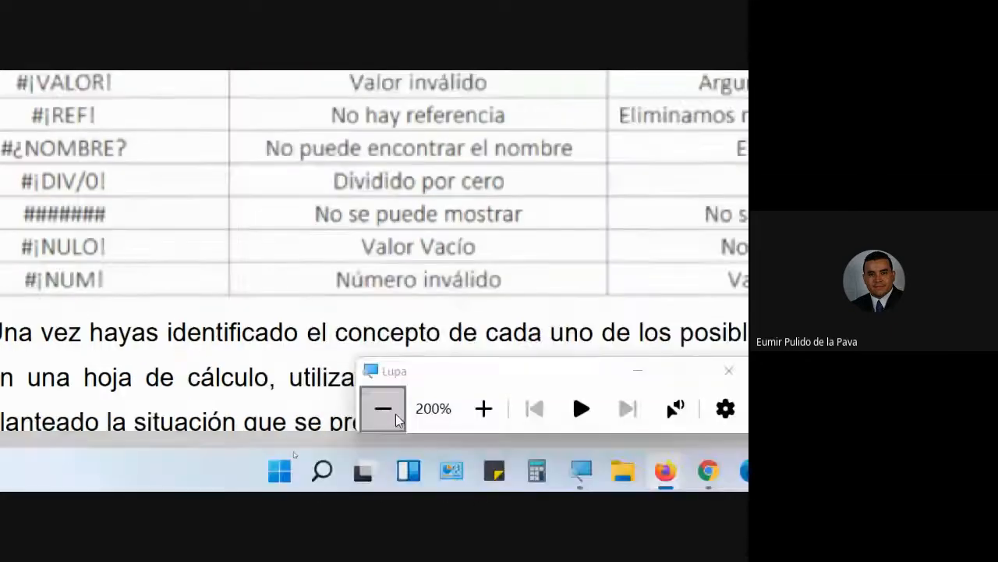
click(384, 409)
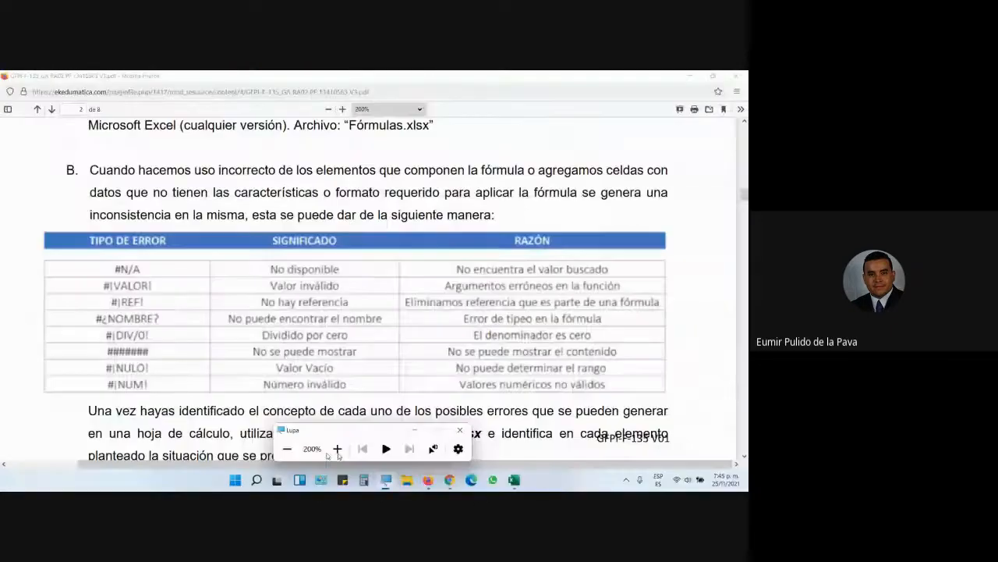
click(459, 430)
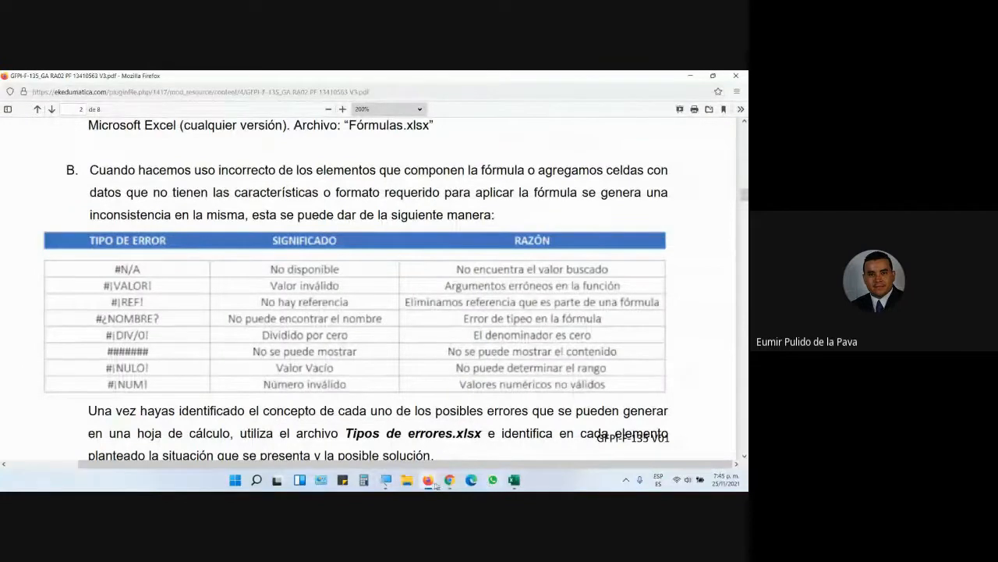
- Check the participants' messages in the Google Meet call and return to the error type table in the guide
click(450, 480)
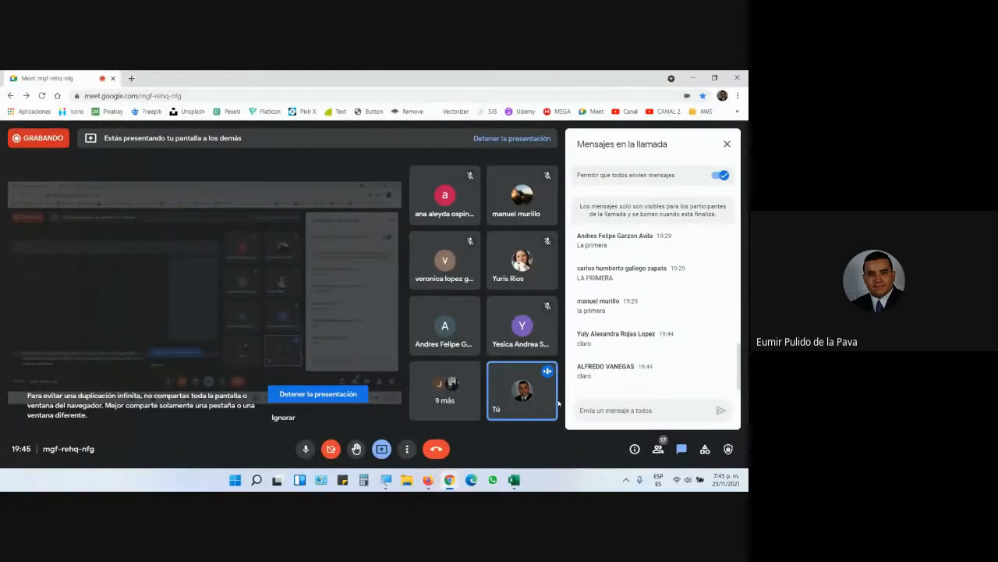
mouse_move(514, 480)
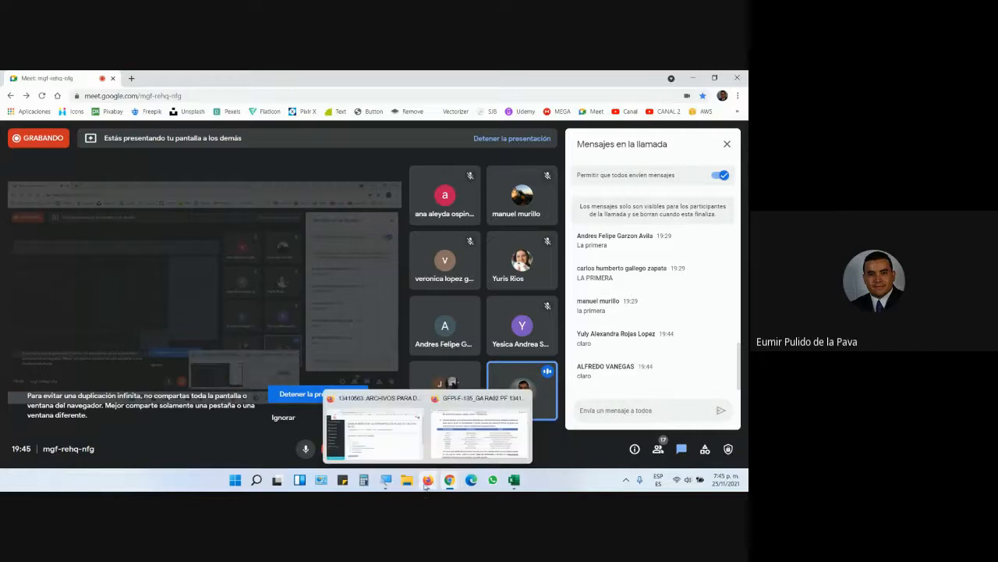
click(373, 425)
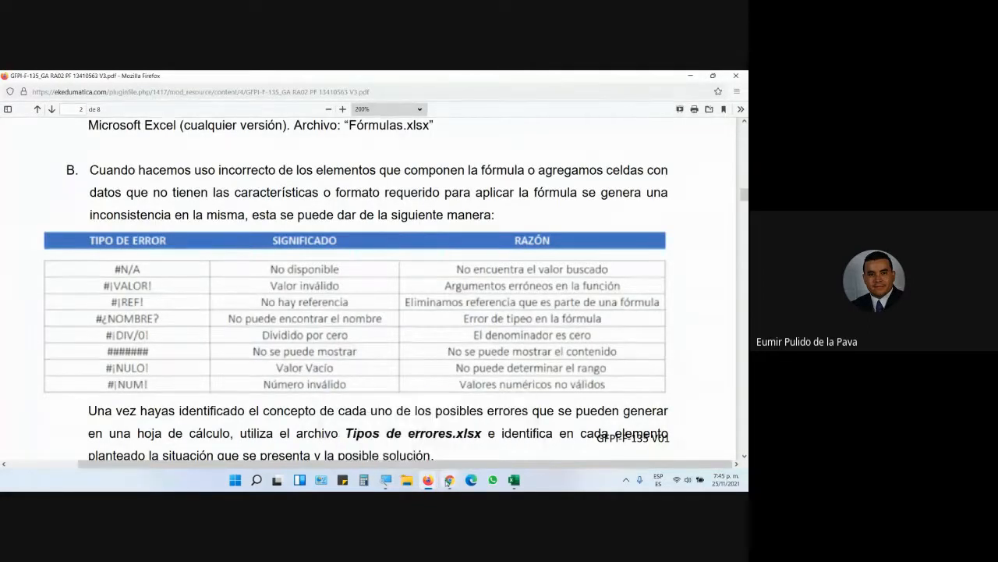
click(449, 480)
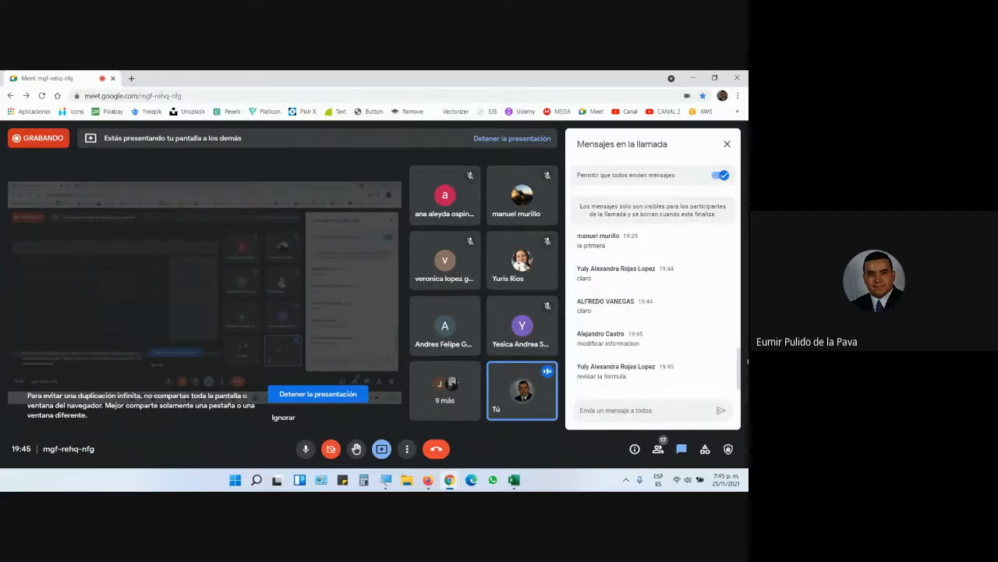
click(428, 479)
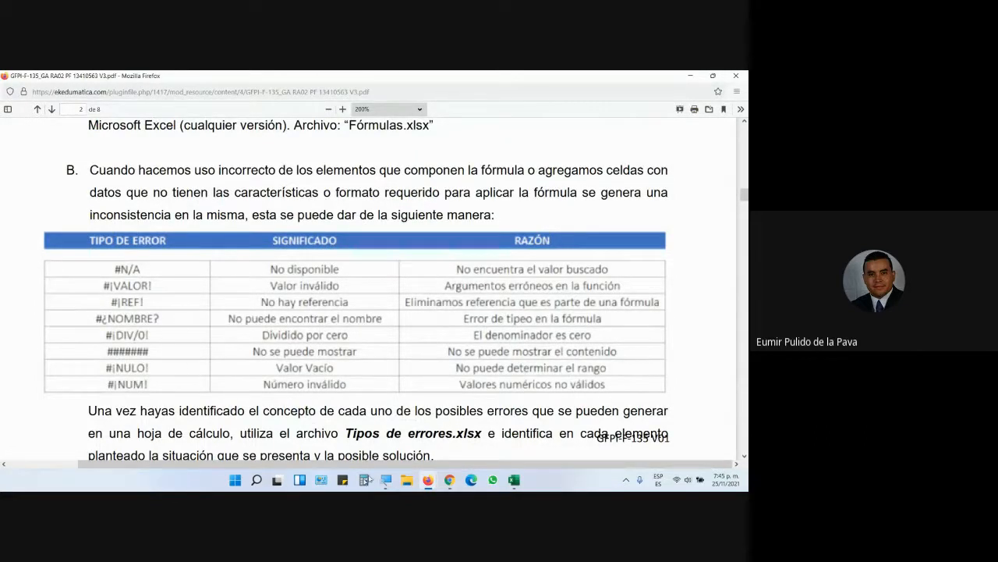
- Glance at the EJERC3 sheet in Excel, and highlight the file name Tipos de errores.xlsx in the guide's section B
click(514, 481)
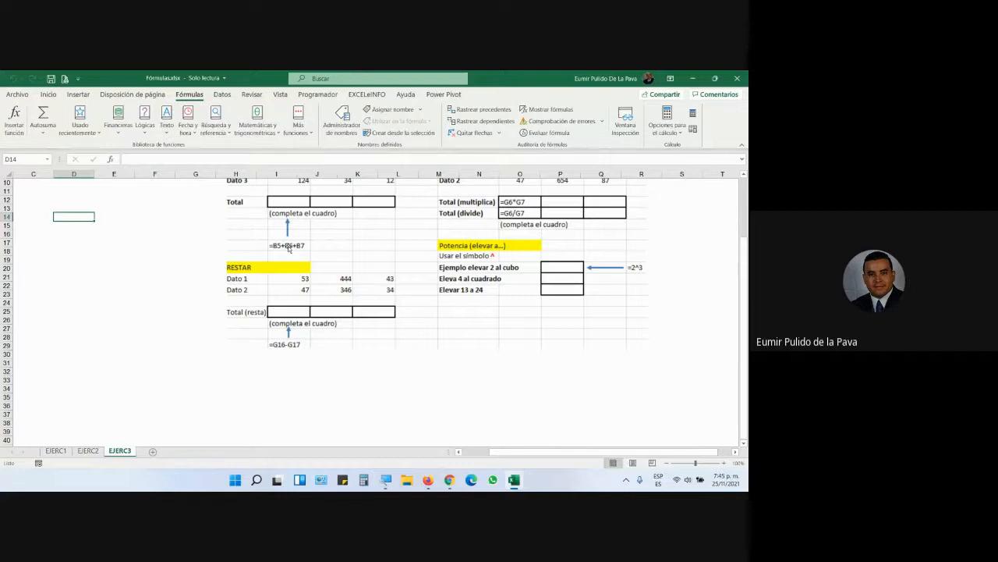
click(503, 478)
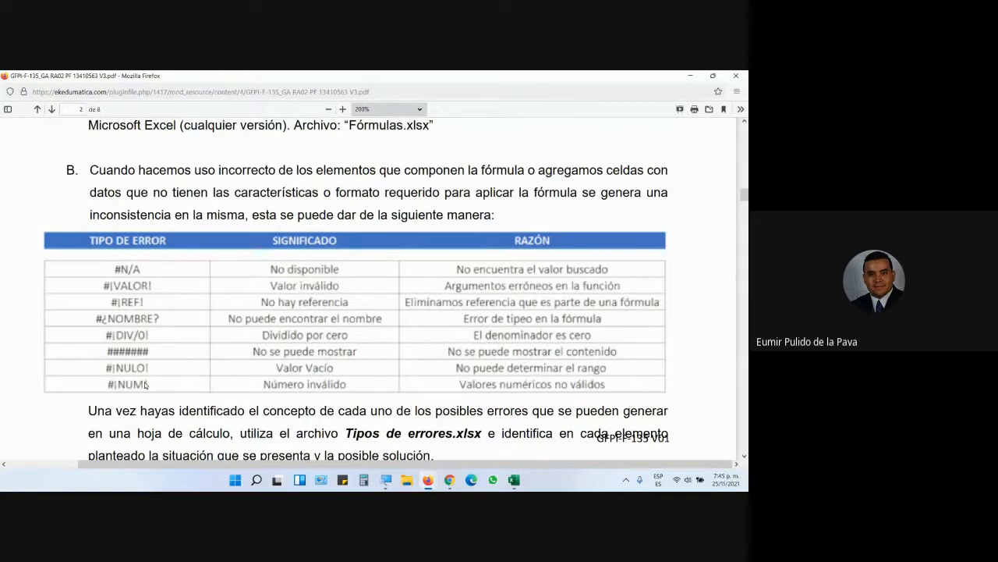
scroll(225, 329, down, 1)
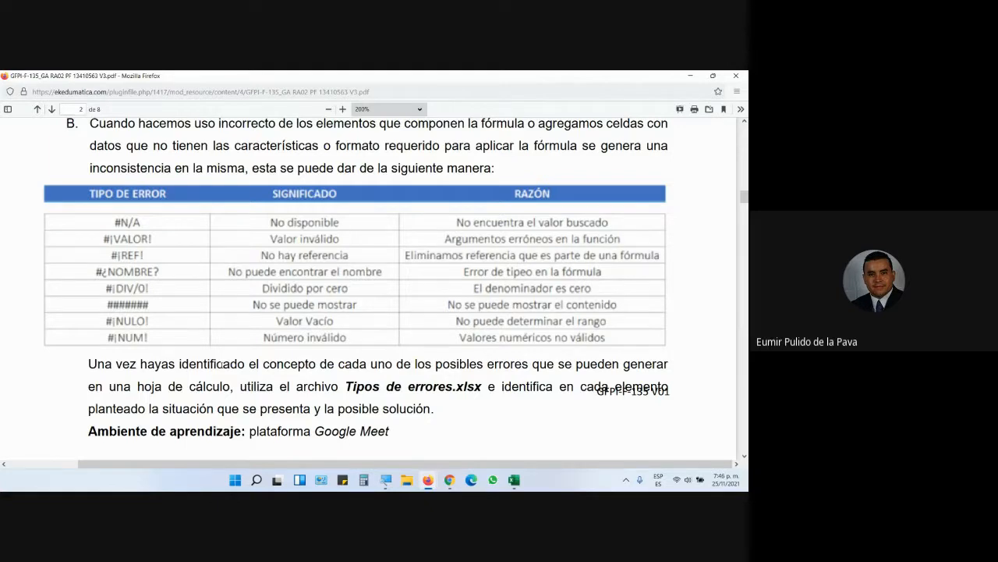
drag(340, 386, 482, 387)
- Open Tipos de errores.xlsx in Excel from the ARCHIVOS PARA DESCARGAR page and show the first examples on the ERRORES sheet
mouse_move(428, 481)
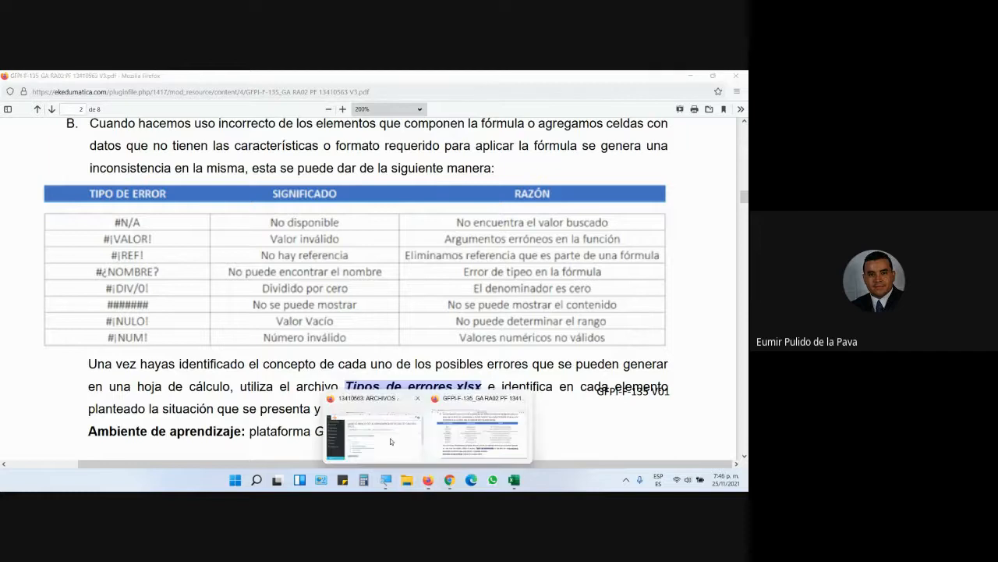
click(390, 439)
click(226, 411)
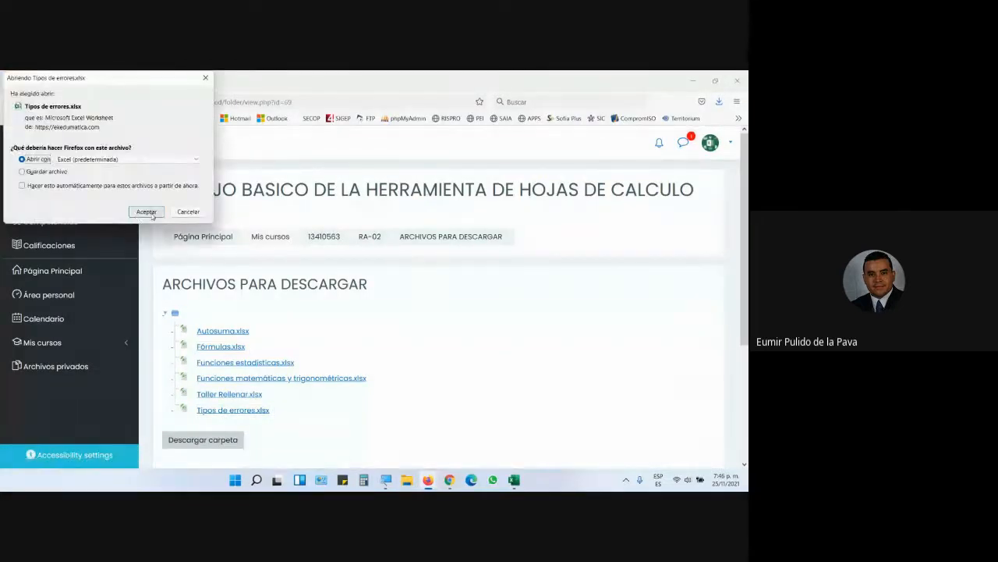
click(146, 212)
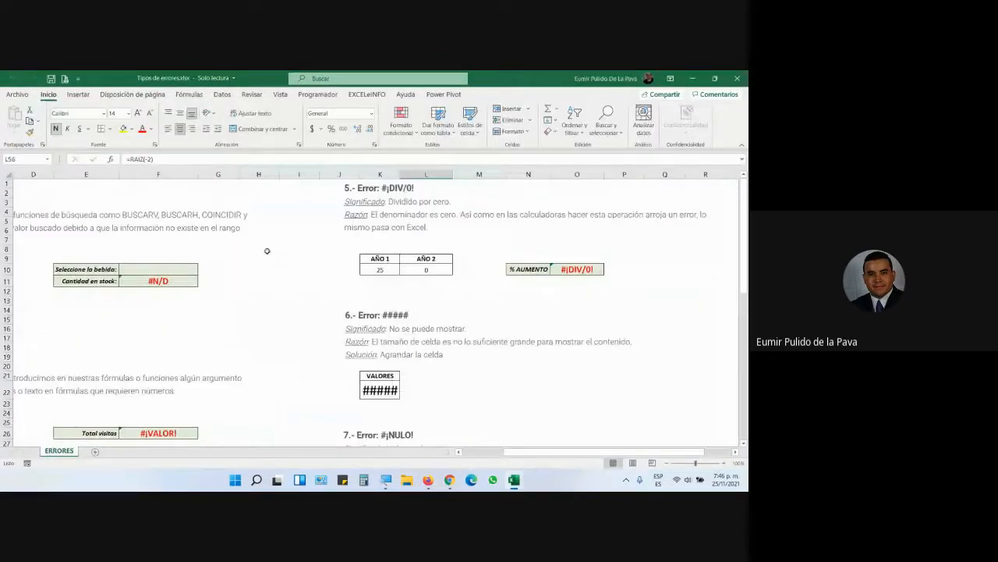
mouse_move(556, 451)
mouse_down()
mouse_move(516, 461)
mouse_move(595, 462)
mouse_move(559, 462)
mouse_up()
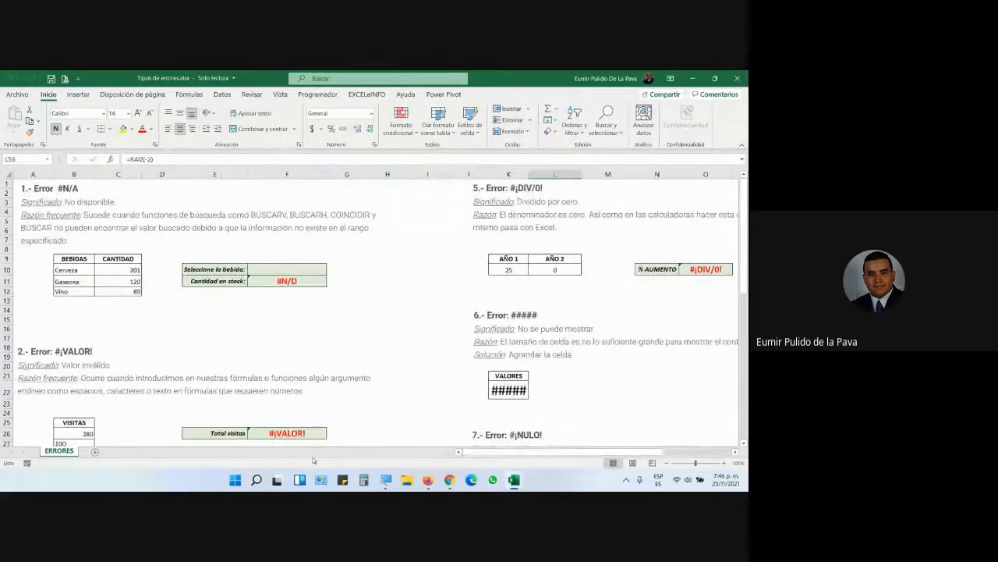
- Magnify the ERRORES sheet to 200% with Lupa and bring the #N/A error example into view
click(385, 479)
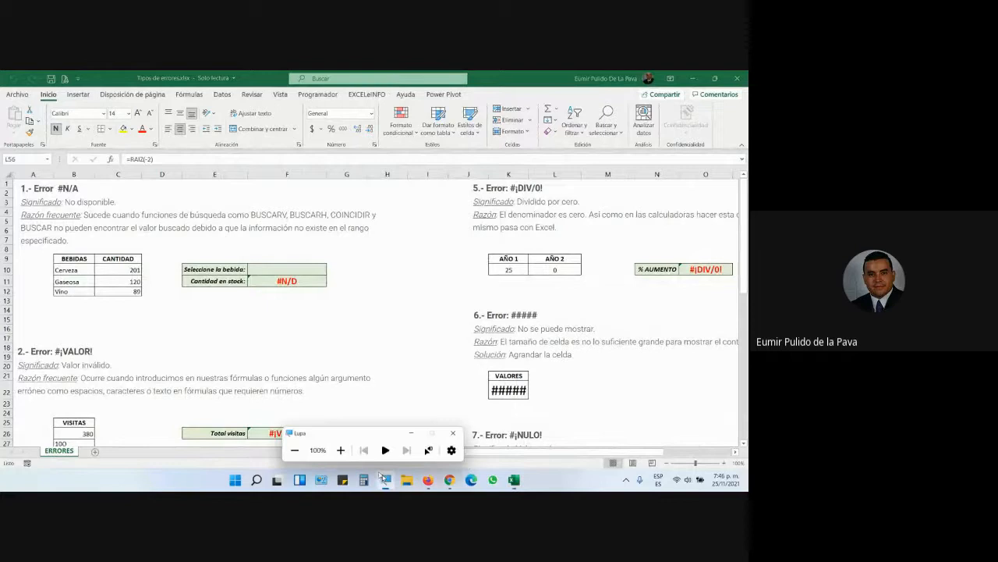
click(337, 448)
click(337, 448)
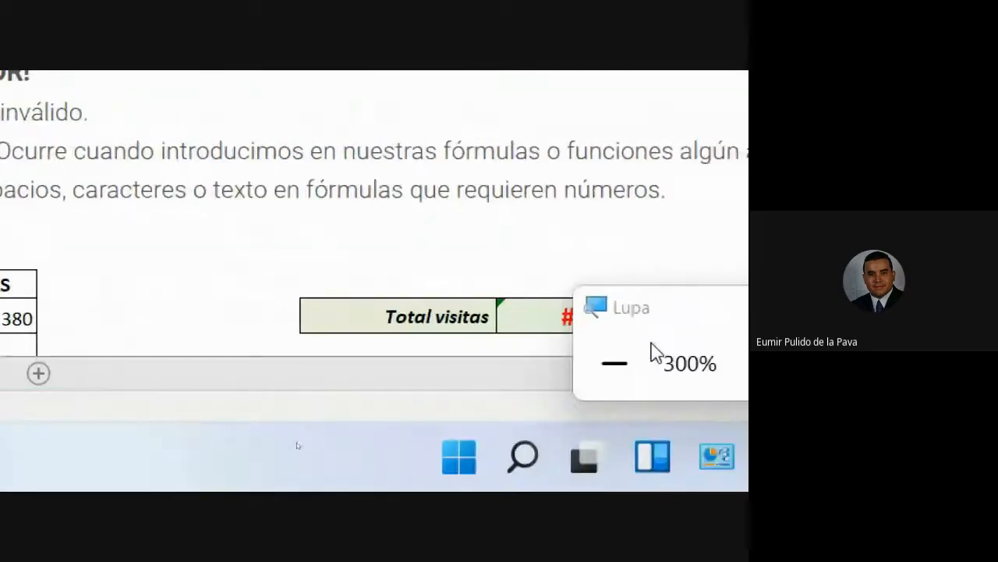
click(613, 385)
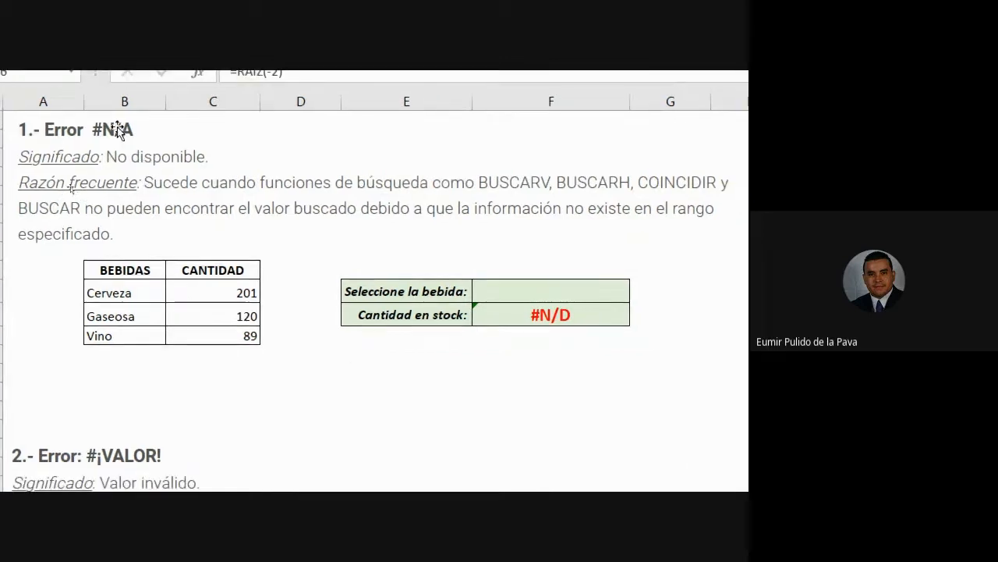
- Point out the stock result in F11 and its label, and highlight the quantities in C10:C12 and the drinks in B10:B12
click(583, 316)
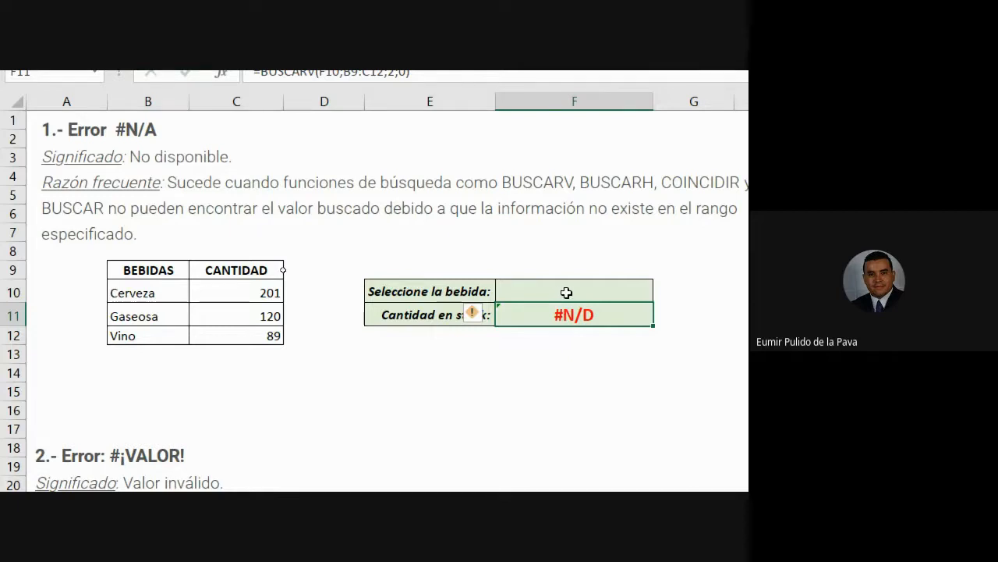
click(397, 310)
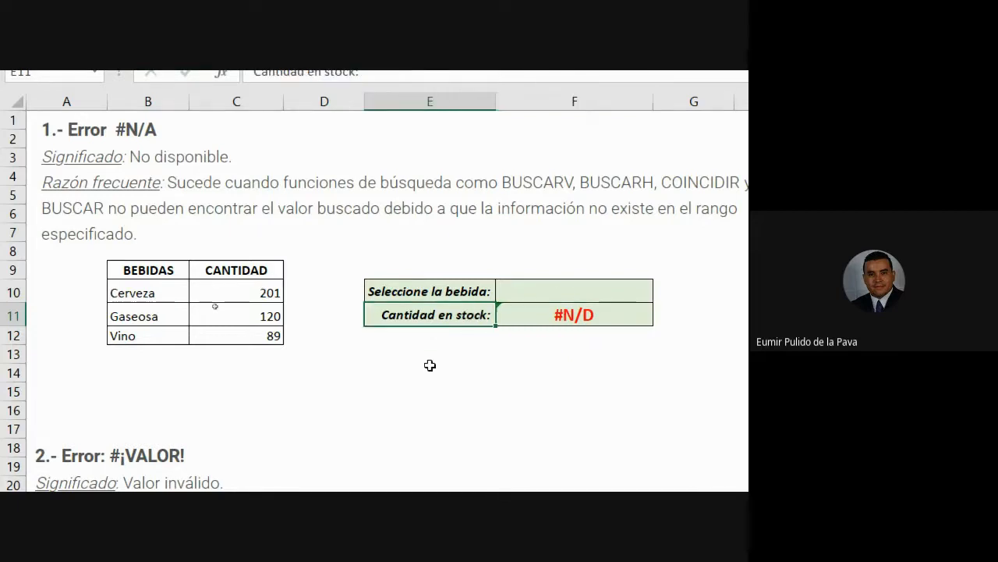
drag(241, 295, 236, 332)
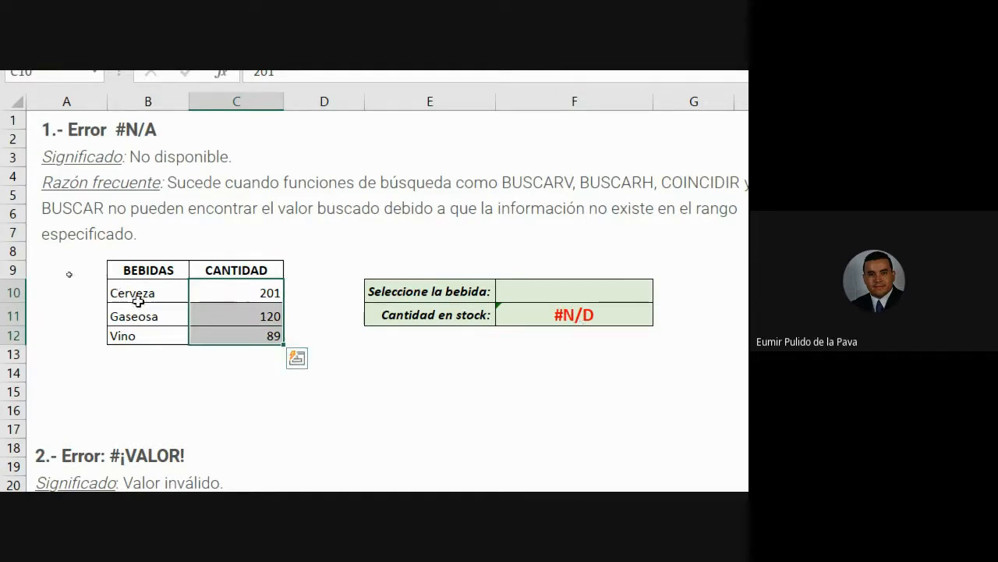
drag(132, 295, 135, 328)
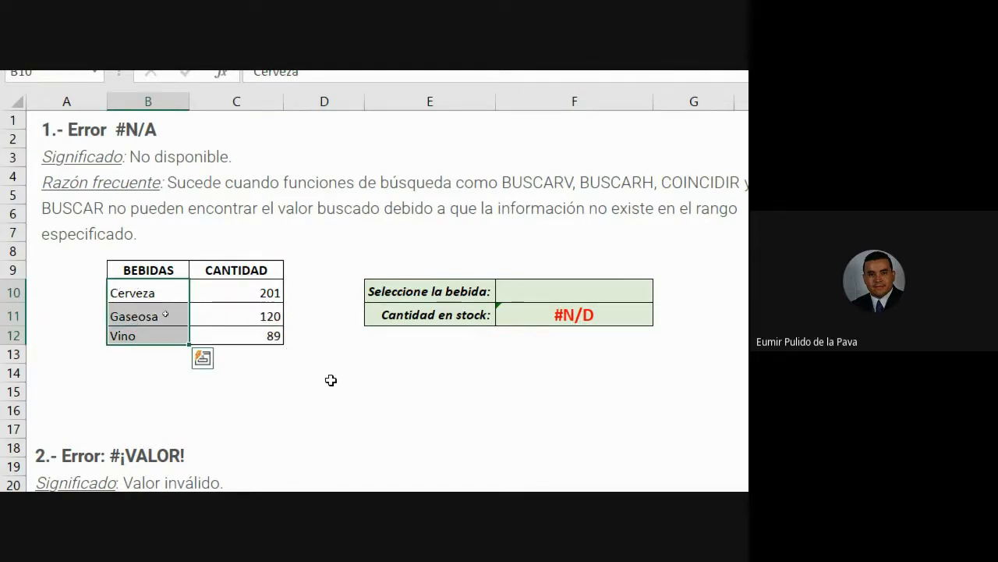
- Review the BUSCARV formula behind the stock quantity in F11, highlighting the function and its arguments, and leave cell editing
click(584, 314)
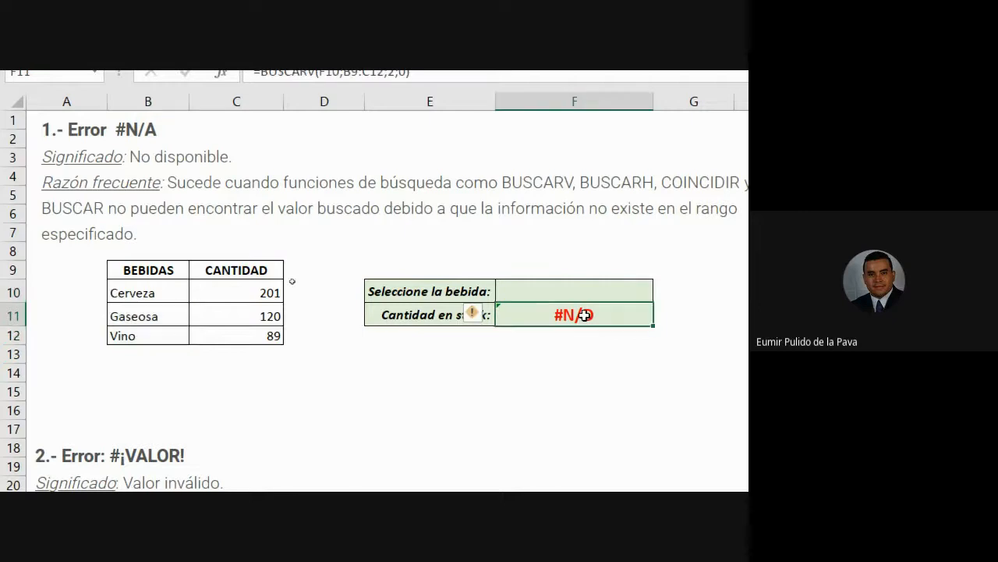
double_click(585, 315)
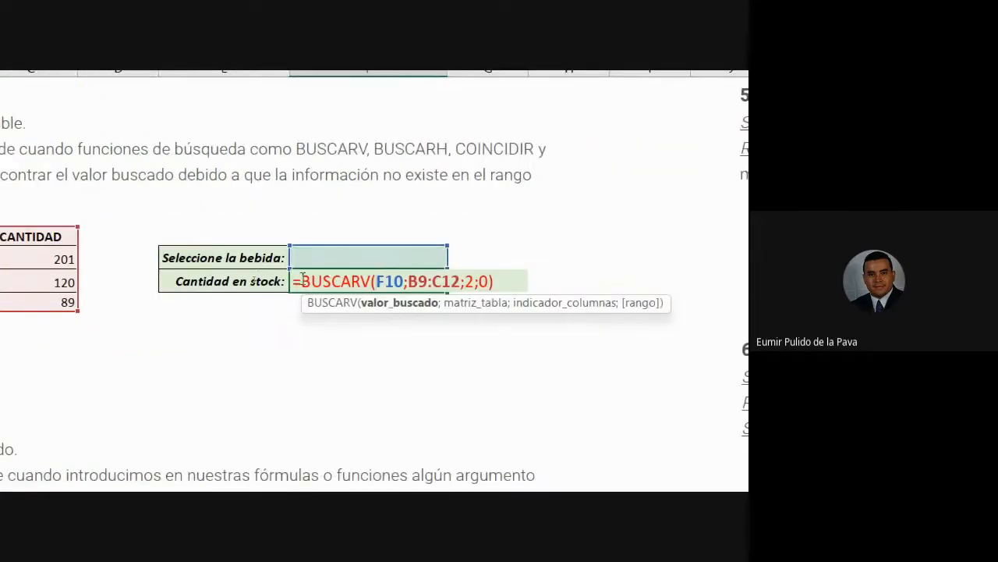
drag(311, 279, 517, 281)
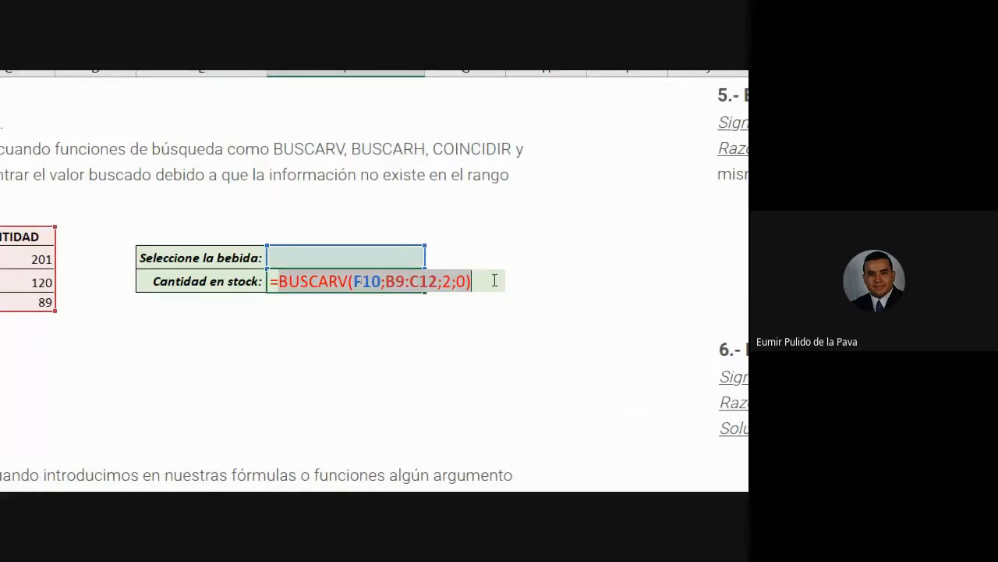
key(Return)
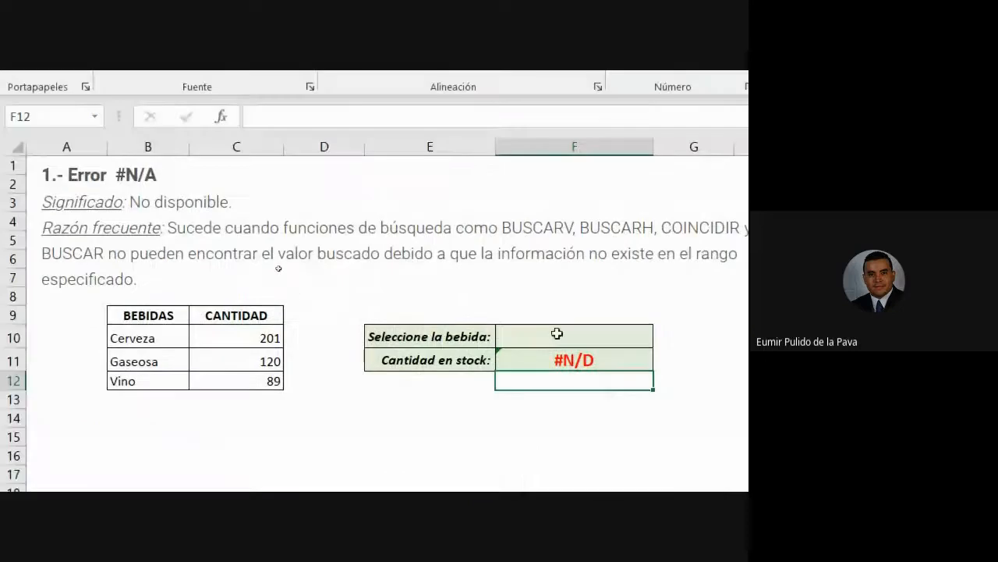
click(568, 358)
double_click(568, 358)
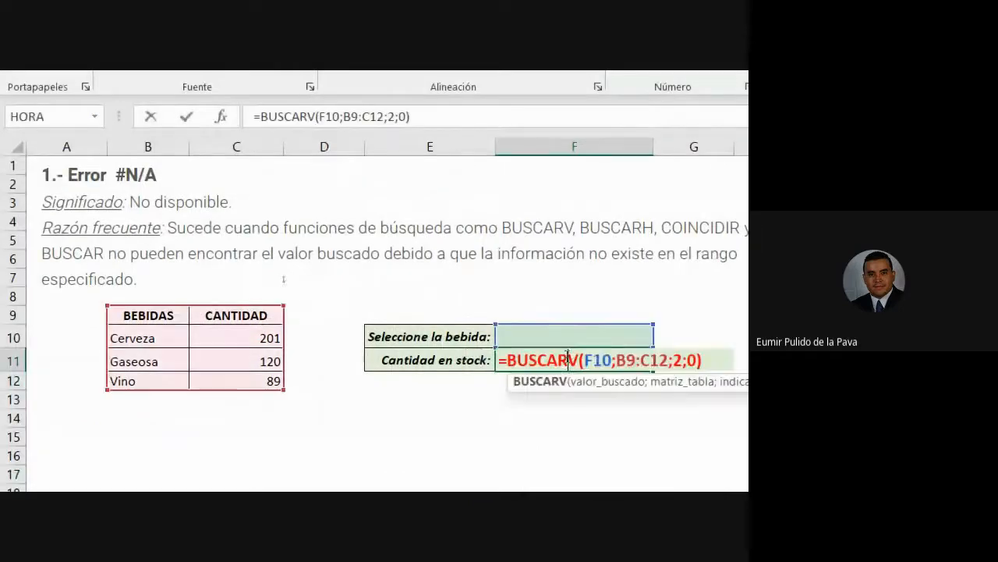
click(561, 419)
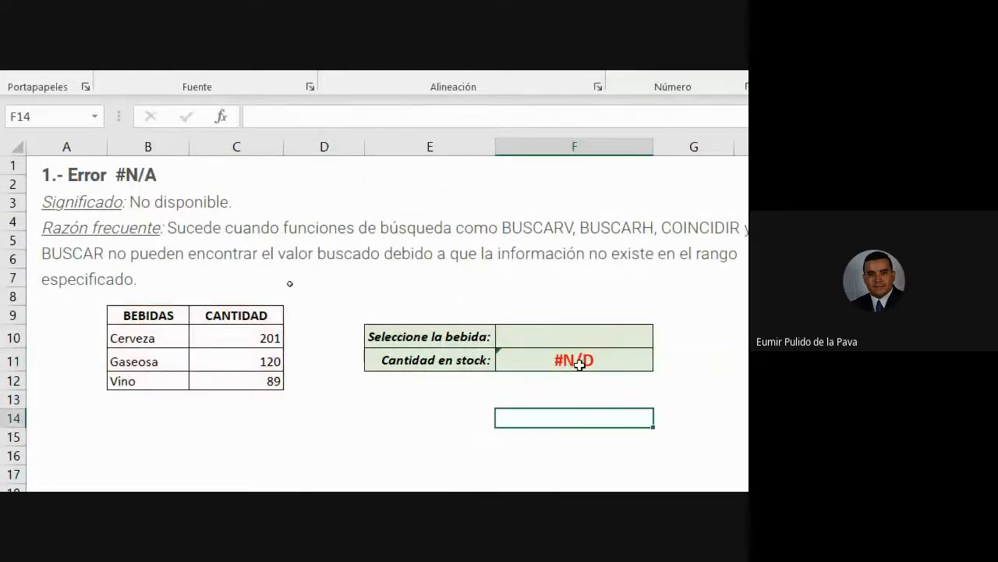
double_click(579, 364)
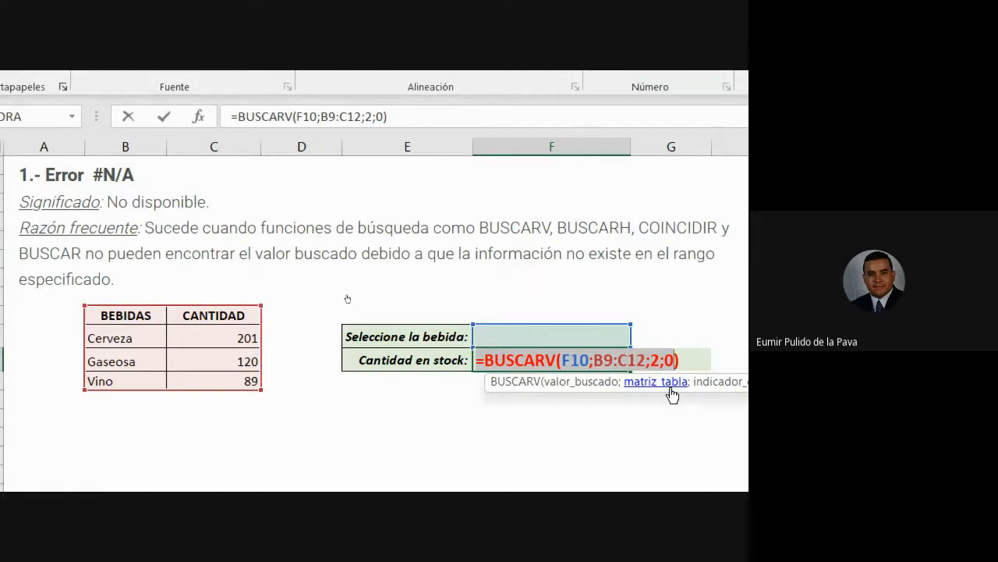
click(478, 414)
key(Escape)
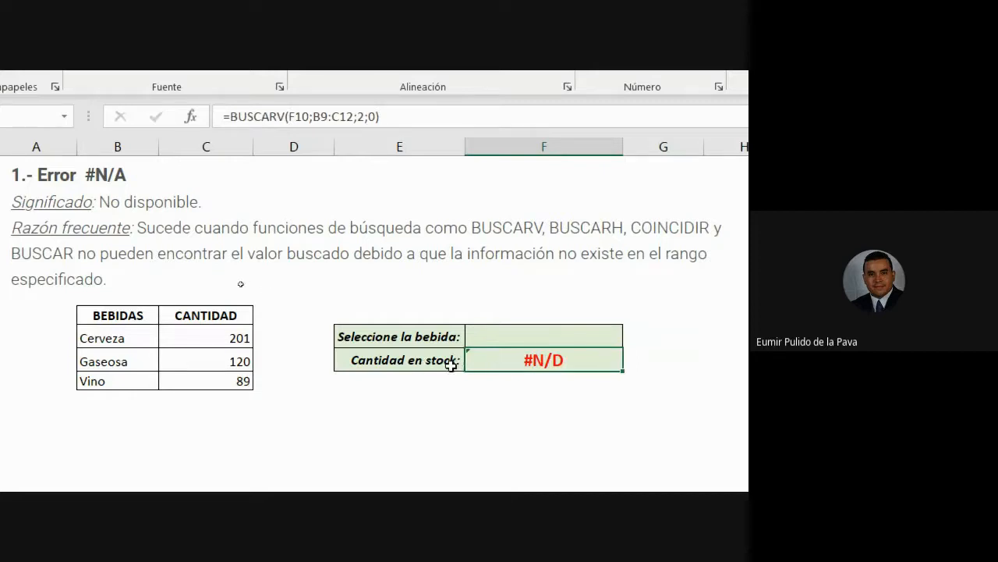
- Highlight the quantities in C10:C12, try Gaseosa as the selected drink in F10, and clear that cell again
drag(245, 327, 230, 381)
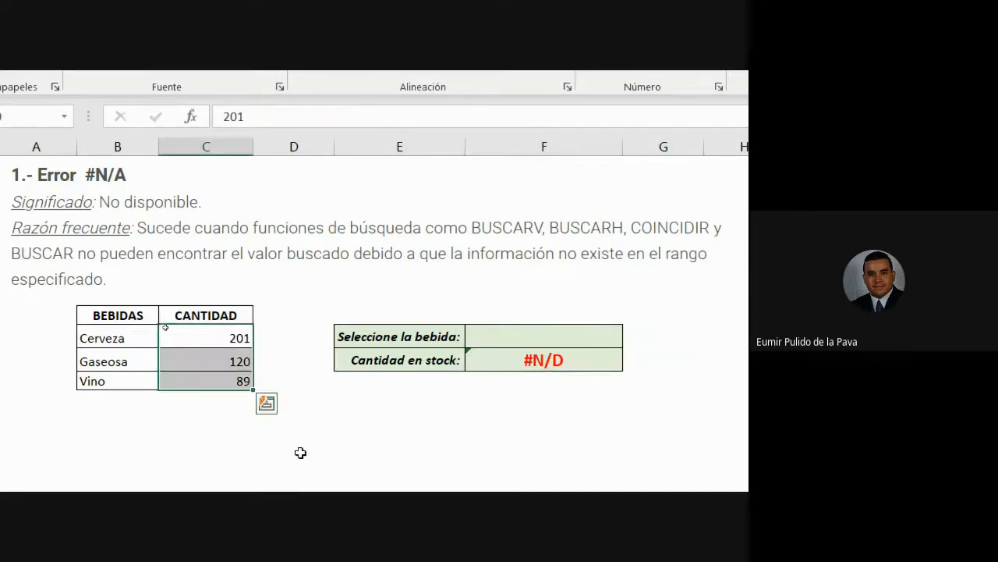
scroll(313, 465, down, 1)
click(481, 322)
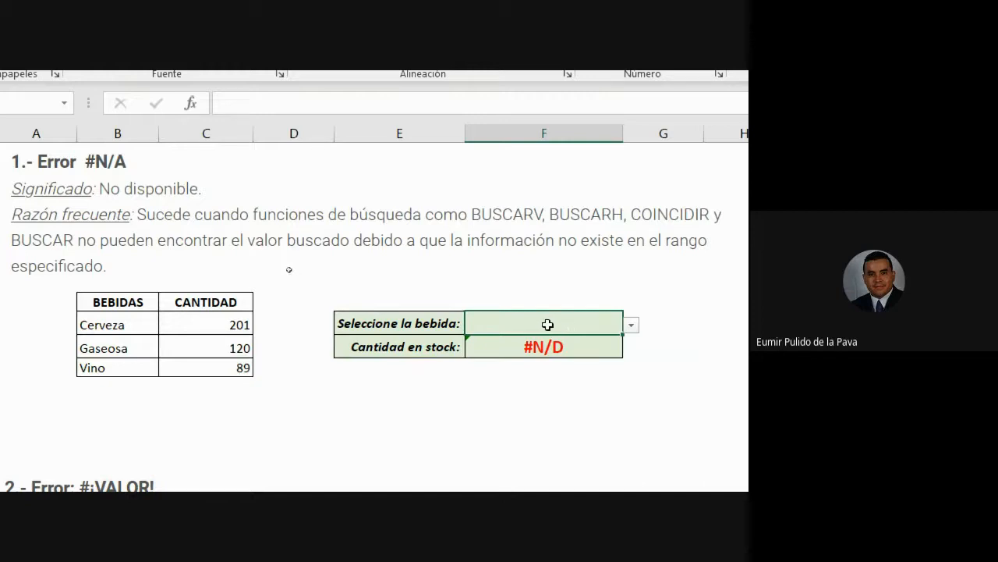
click(632, 325)
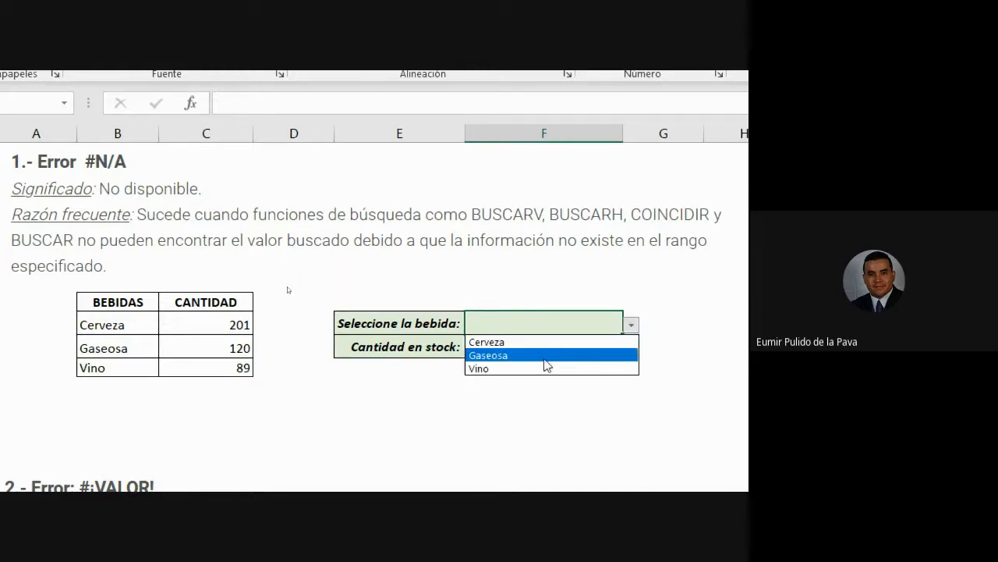
click(546, 354)
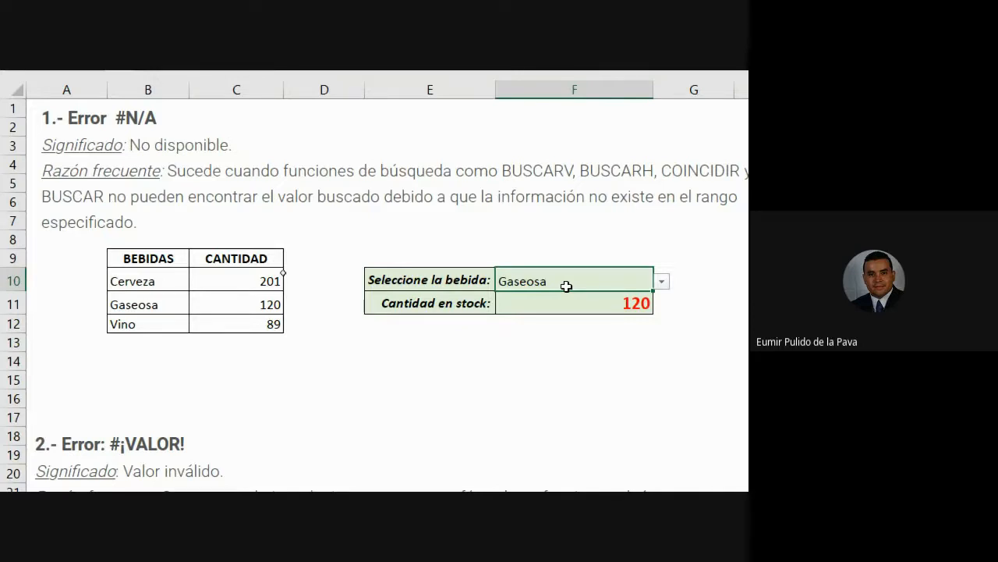
key(Delete)
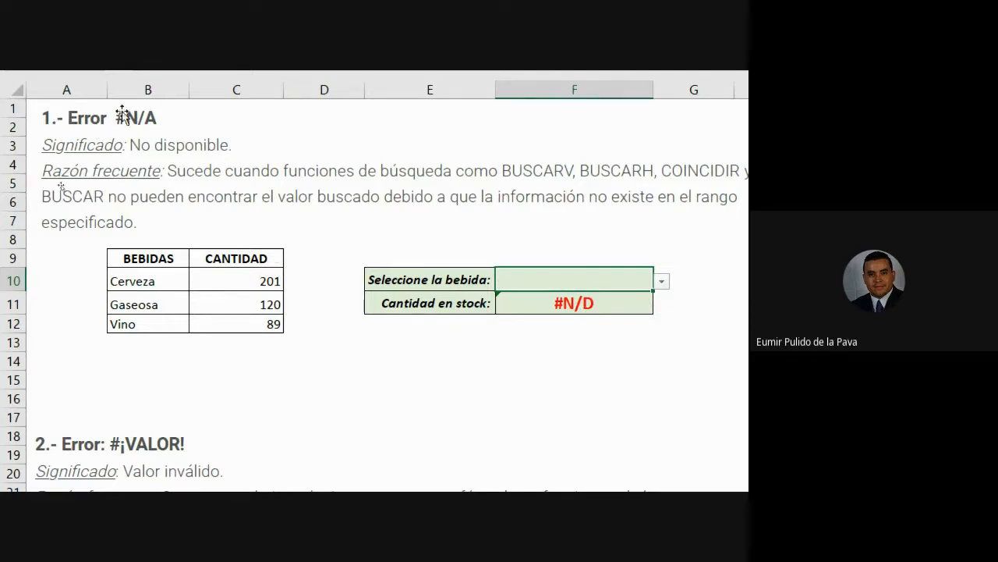
- Show the stock formula in F11 again and highlight the arguments F10;B9:C12;2;0
double_click(614, 301)
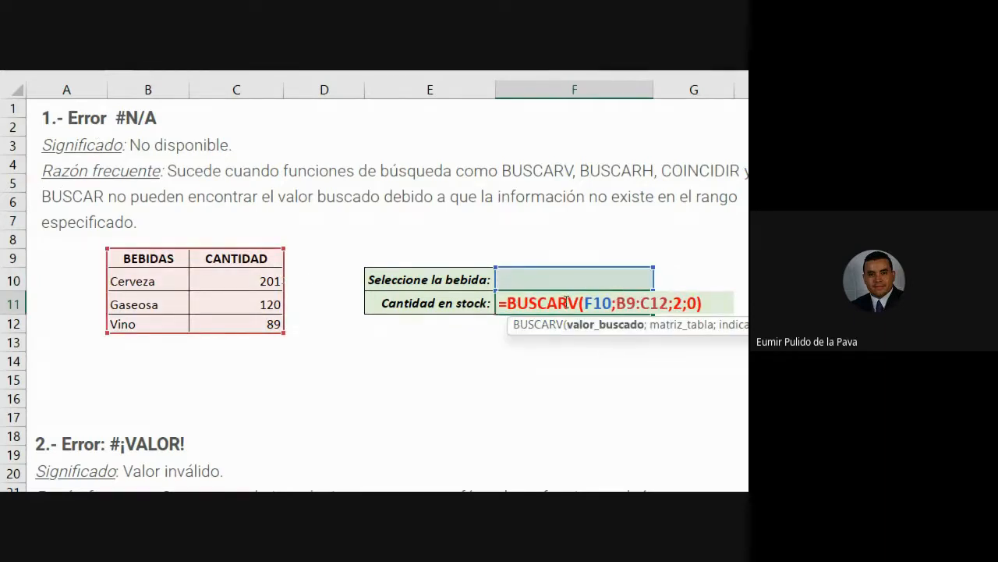
drag(586, 304, 678, 304)
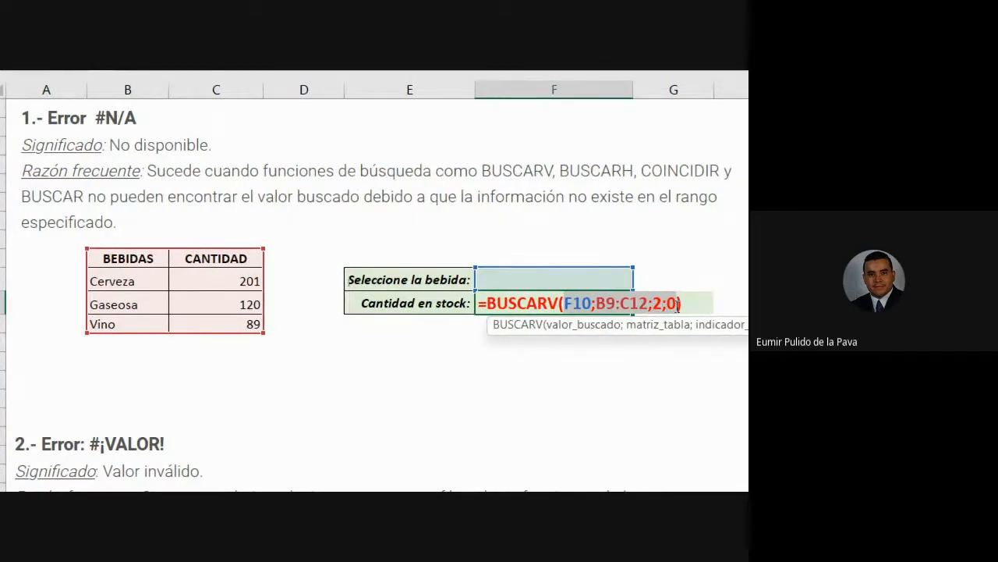
key(Return)
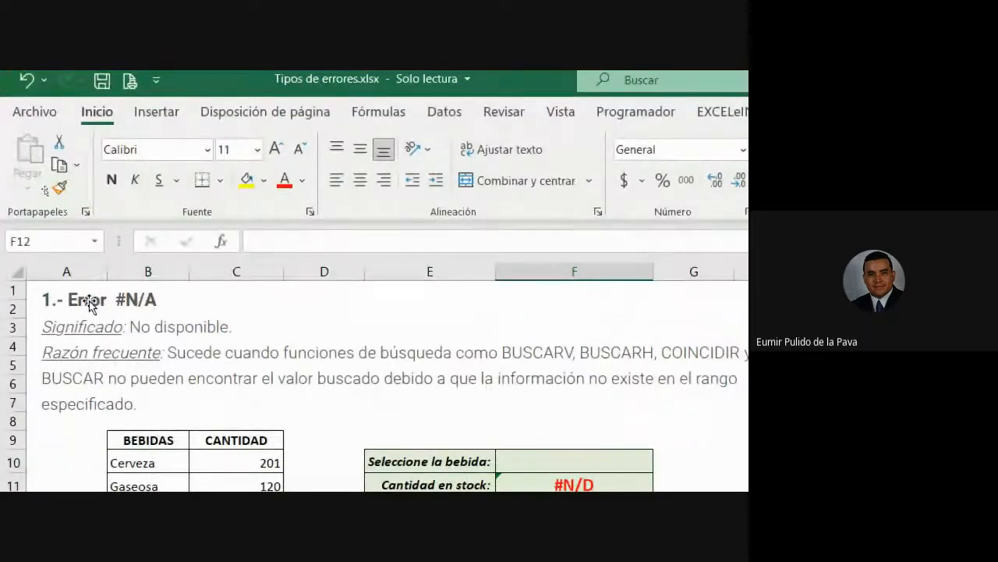
- Examine the #¡VALOR! example and highlight the references B26+B27+B28 in the Total visitas formula in F26
scroll(88, 305, down, 2)
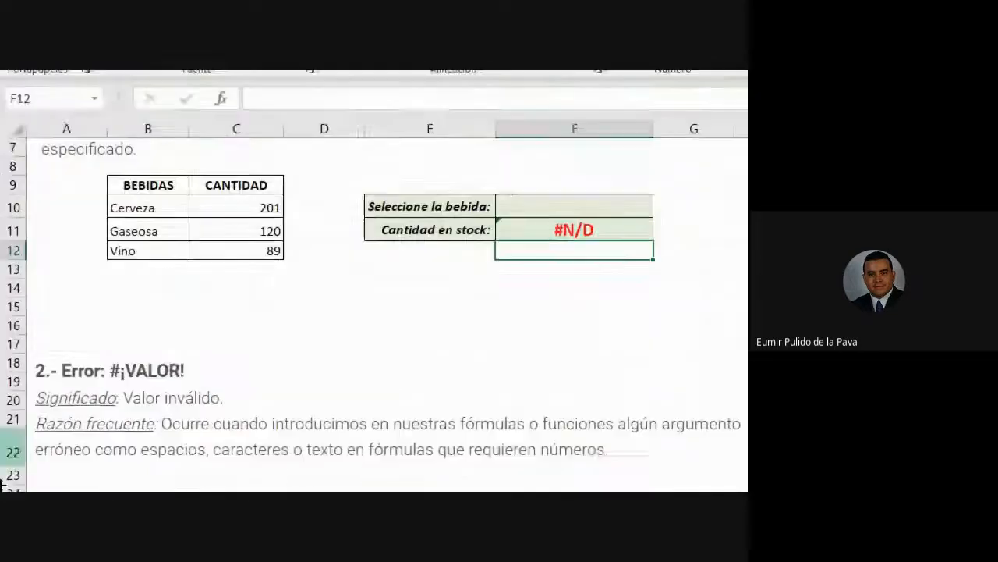
scroll(156, 355, down, 1)
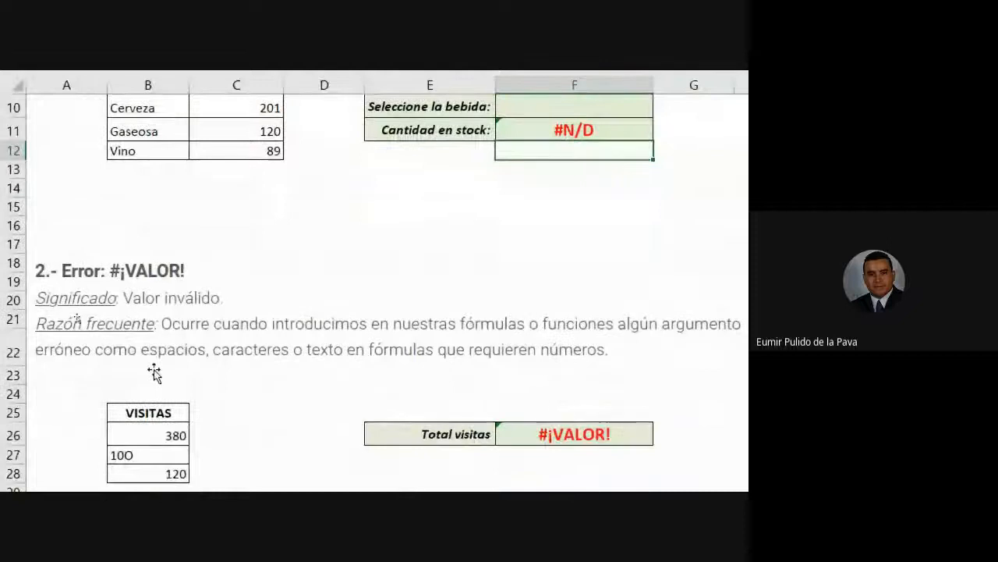
scroll(153, 373, down, 1)
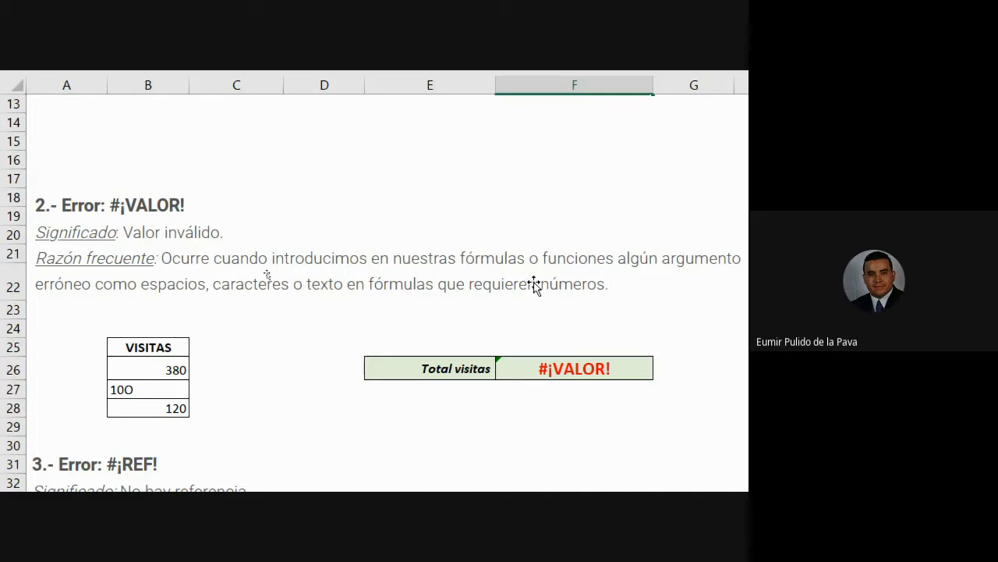
click(570, 363)
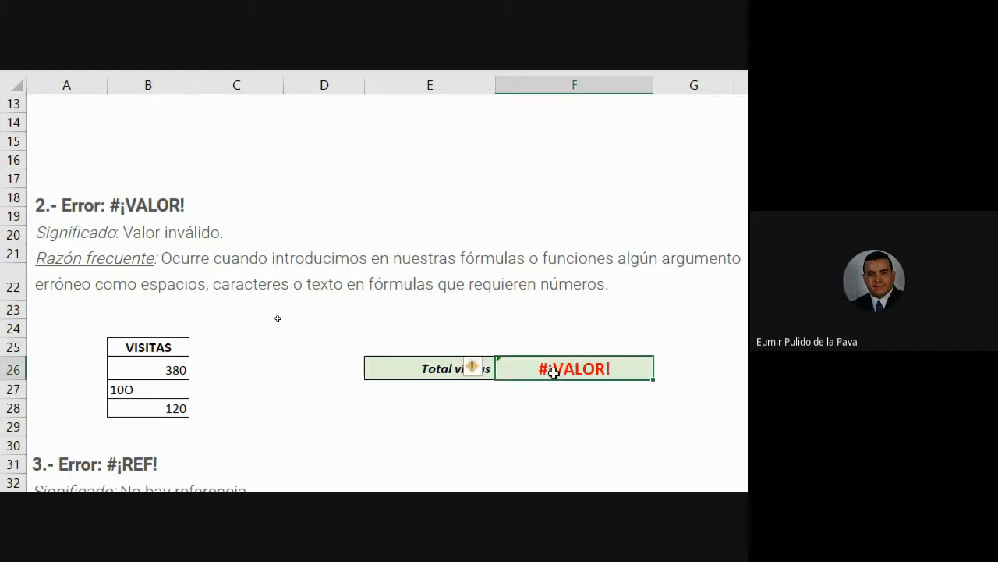
double_click(624, 367)
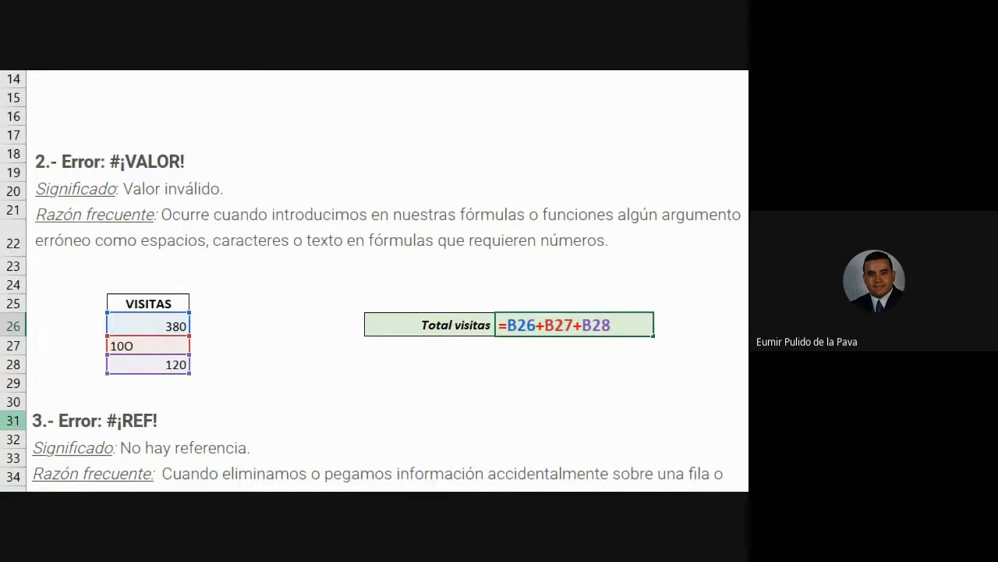
scroll(468, 479, down, 1)
drag(614, 283, 508, 287)
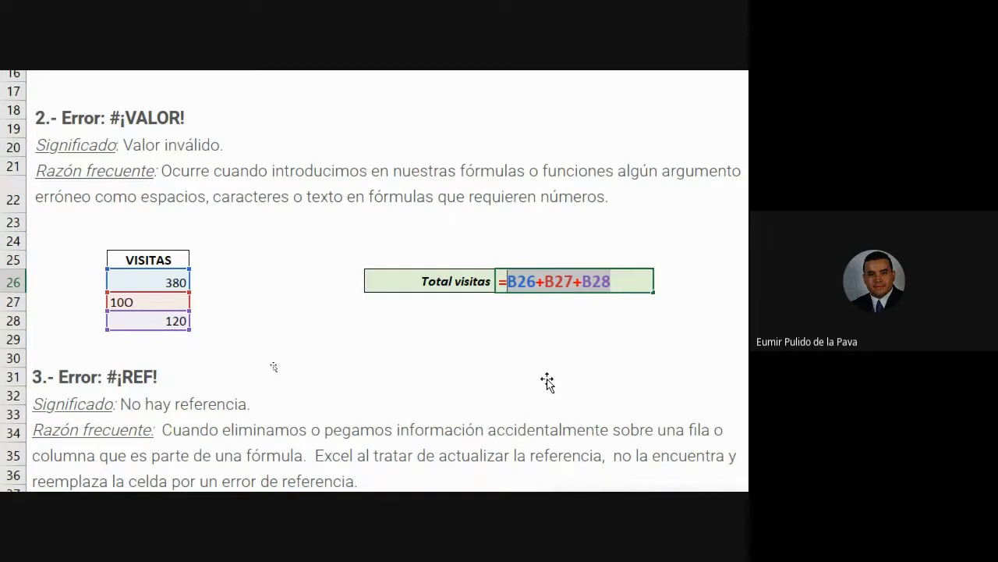
key(Return)
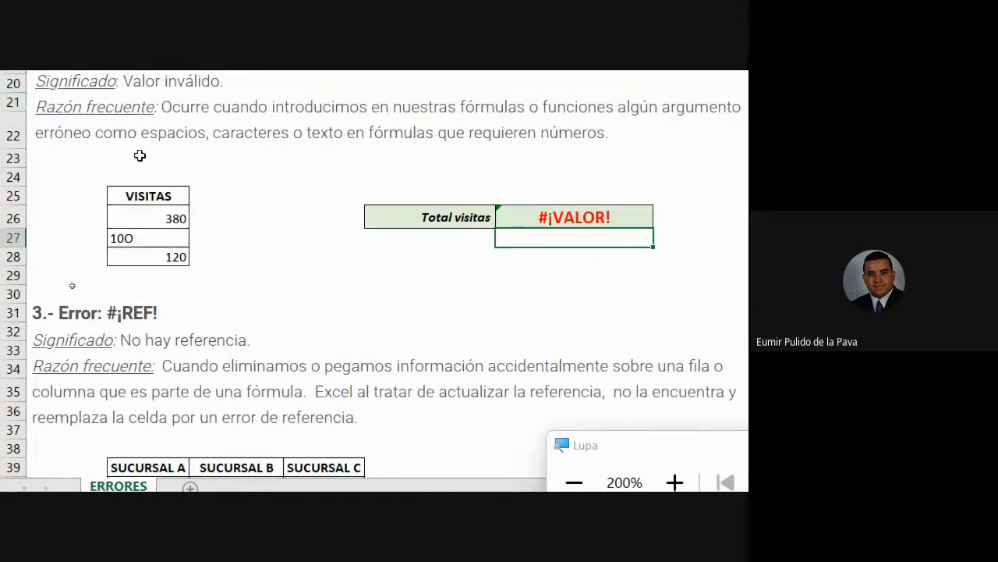
- Restore Lupa to 100% and highlight the participant's message "el 100 esta mal escrito" in the Google Meet call chat
click(574, 481)
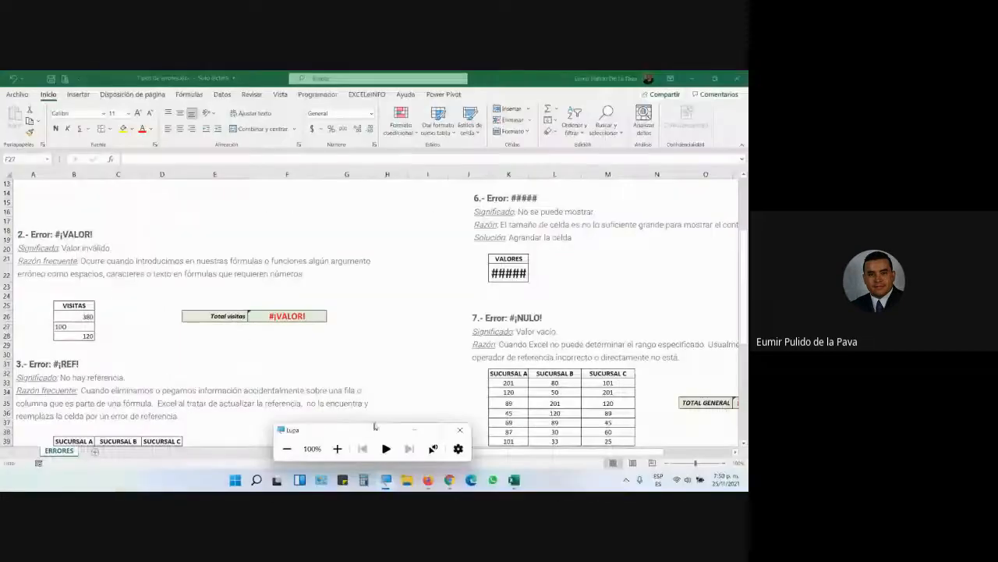
mouse_move(450, 480)
click(405, 438)
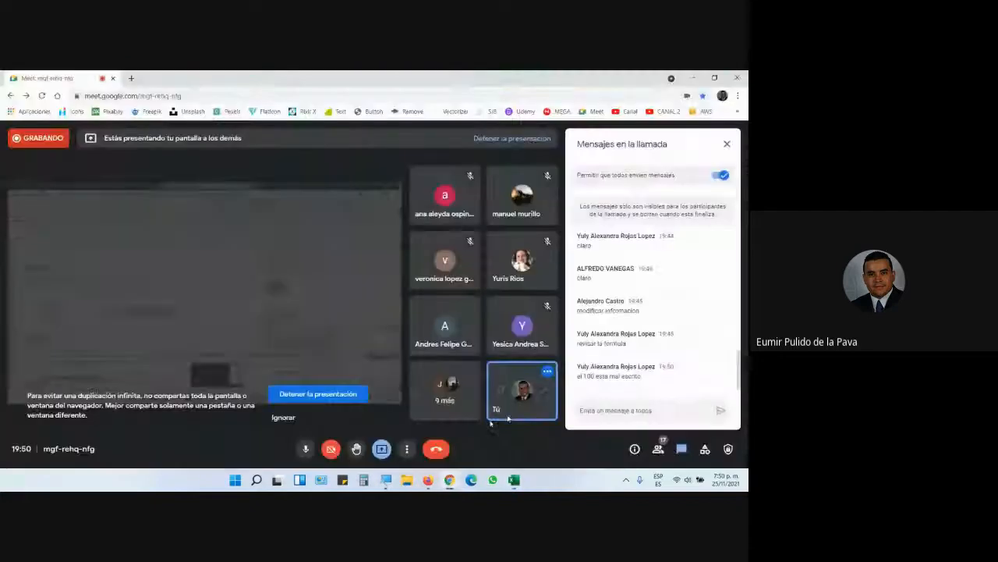
drag(578, 379, 648, 377)
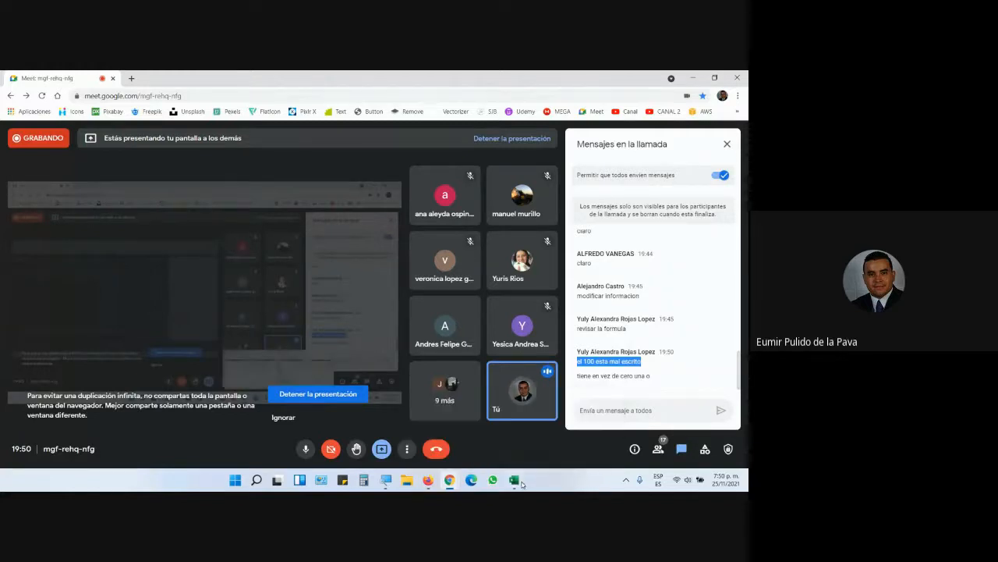
- Switch back to Excel and bring the Tipos de errores.xlsx workbook to the front at the #¡VALOR! example
mouse_move(514, 479)
click(501, 457)
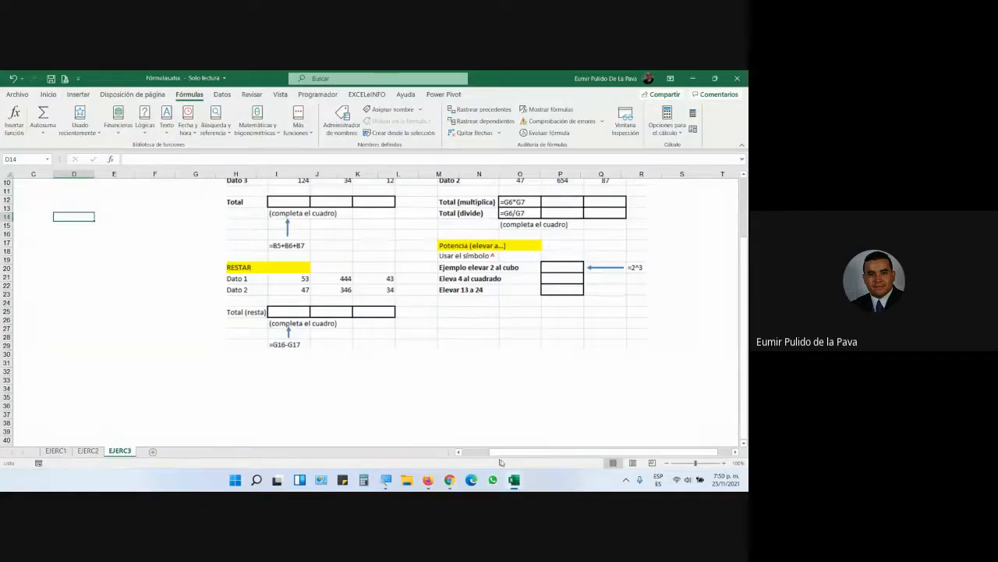
click(500, 460)
click(321, 477)
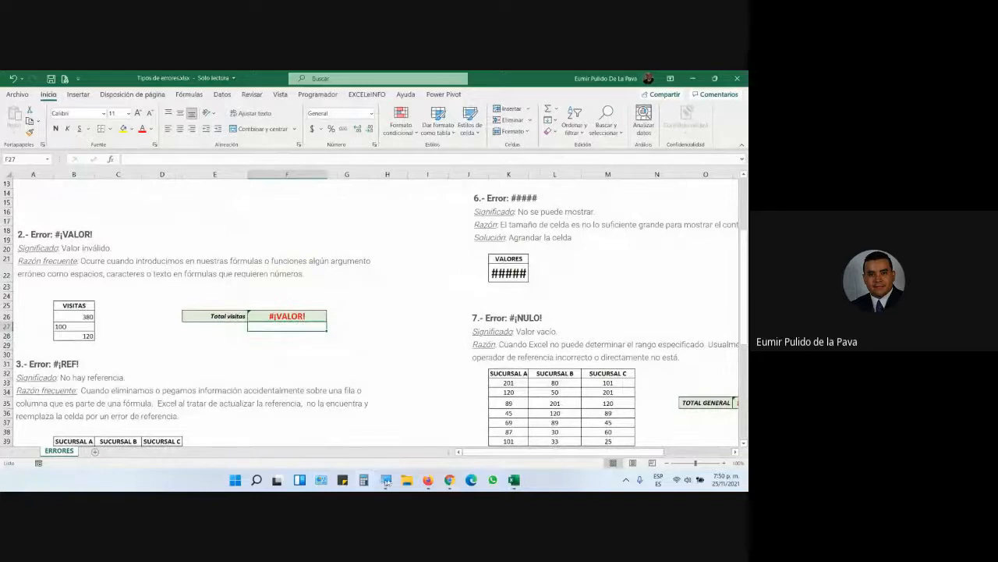
- Magnify the sheet to 200% with Lupa and highlight the references B26+B27+B28 in the Total visitas formula in F26
click(343, 448)
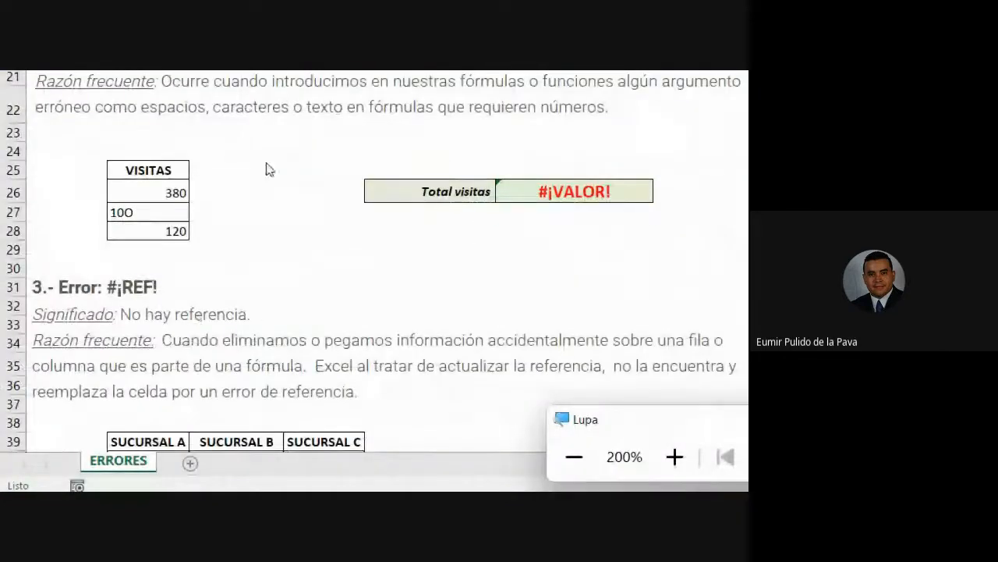
double_click(566, 191)
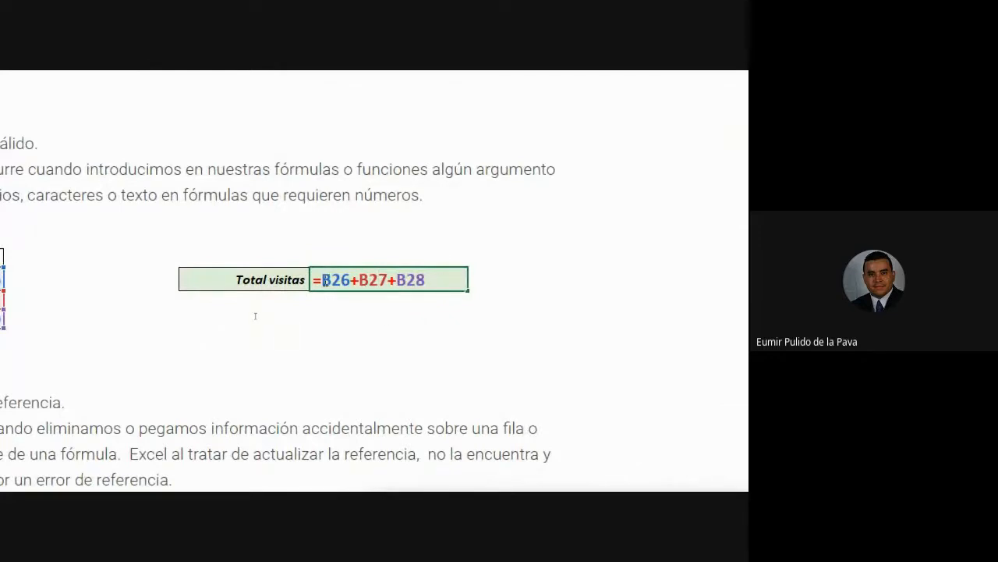
drag(323, 279, 462, 286)
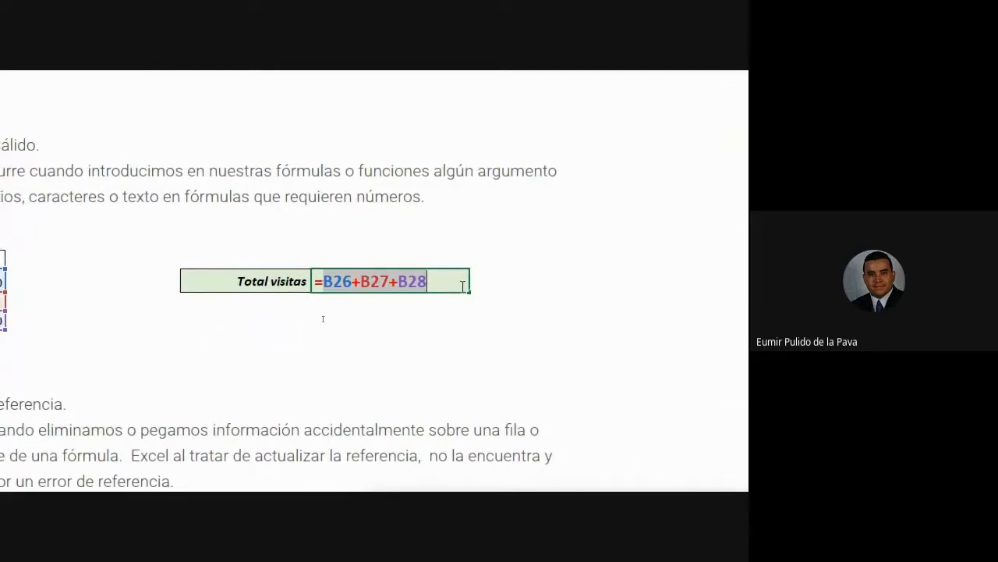
key(Return)
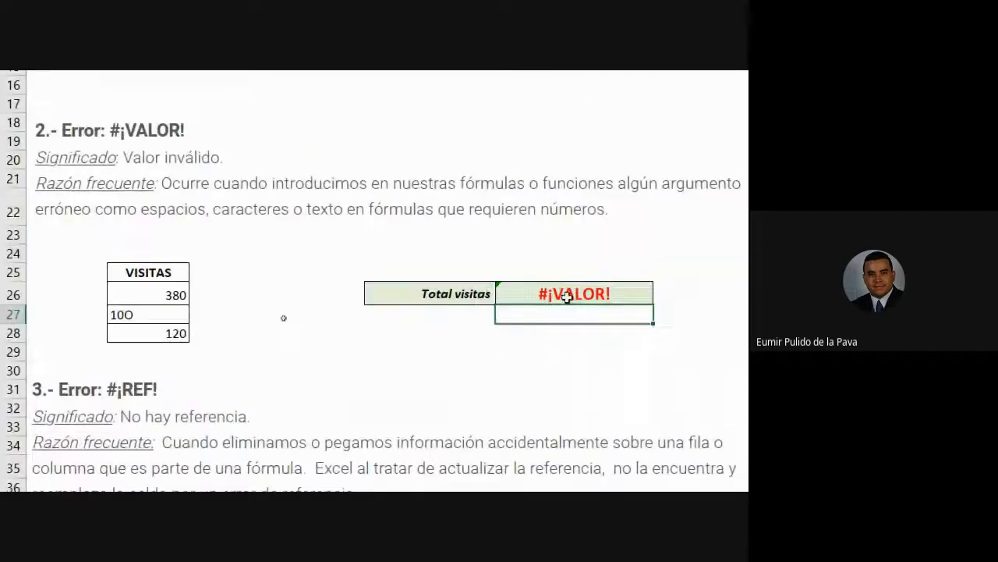
- Show the F26 formula again and compare its references with the VISITAS values in B26:B28, leaving the formula as it is
click(568, 296)
key(F2)
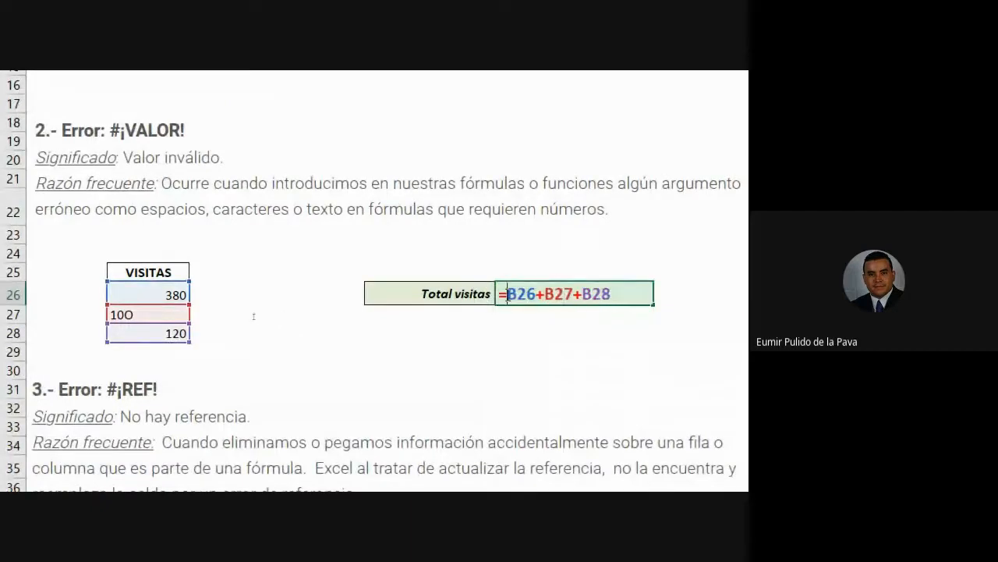
drag(508, 295, 652, 297)
key(Escape)
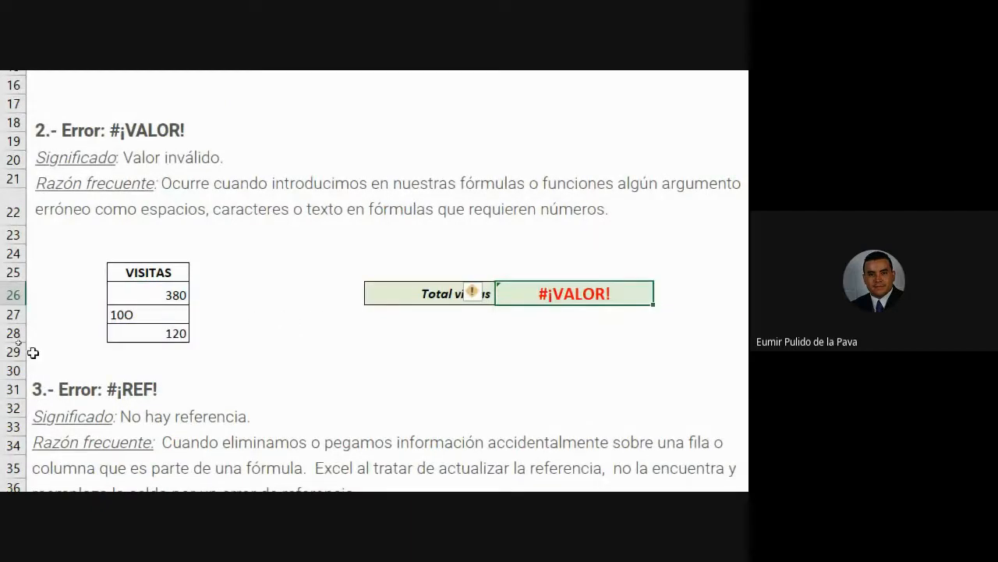
drag(145, 297, 149, 330)
double_click(584, 297)
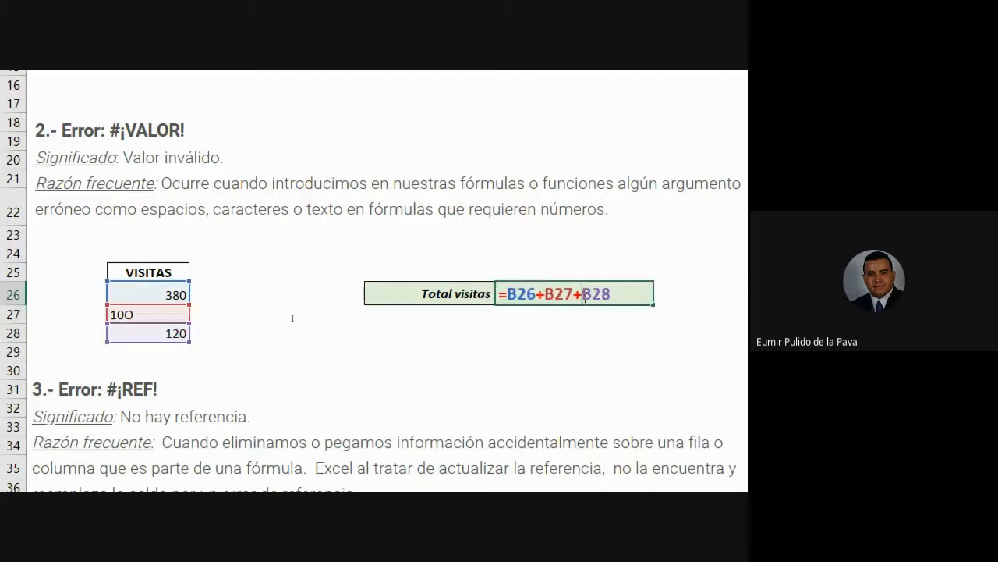
key(Escape)
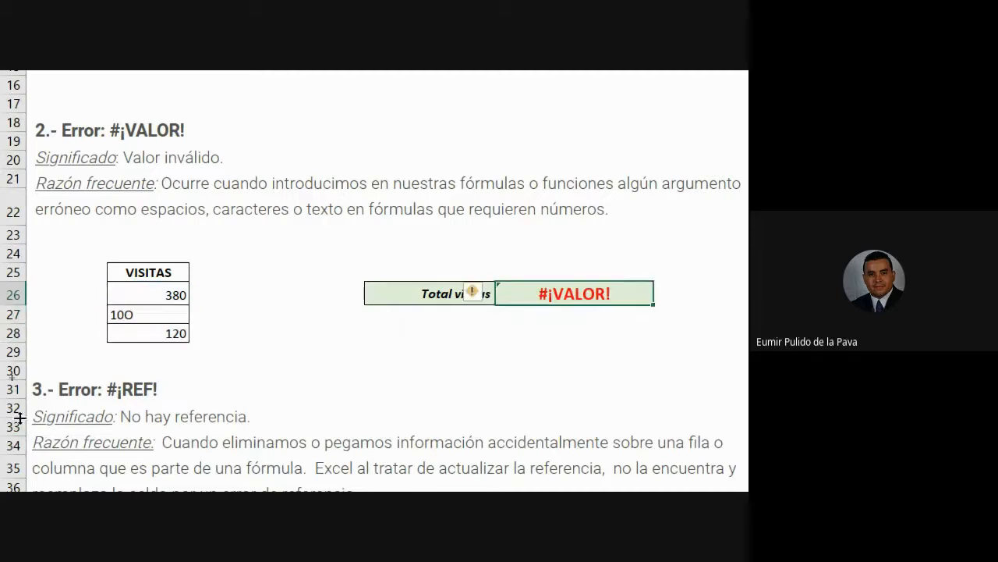
- Replace the letter O in the second VISITAS value, B27, with a zero so the cell contains the number 100
click(162, 299)
click(158, 310)
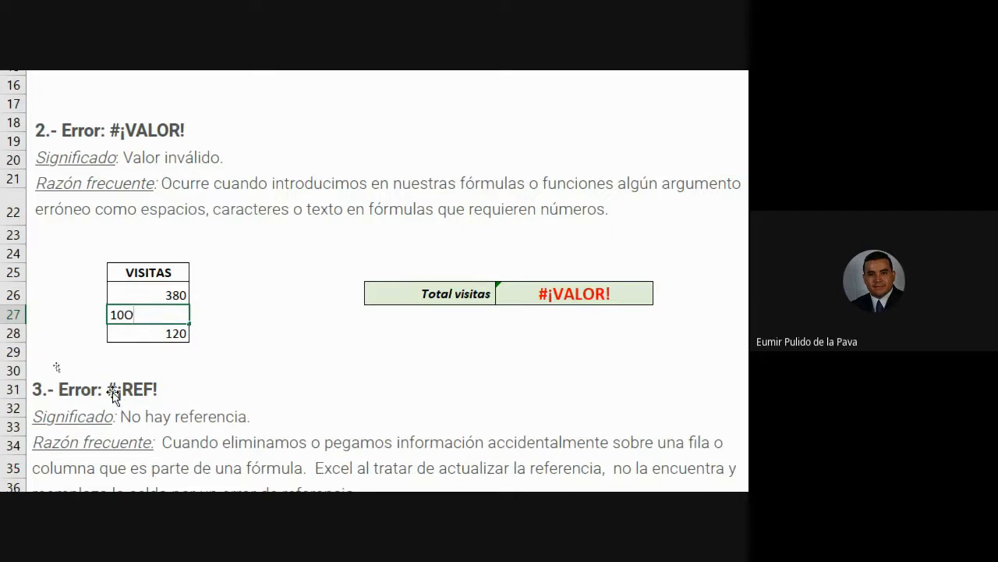
key(BackSpace)
key(Return)
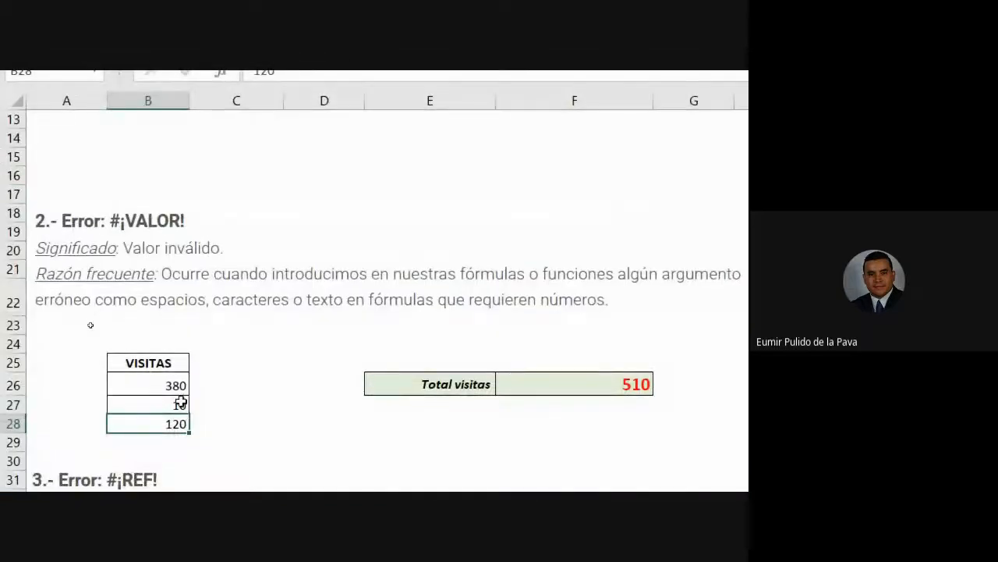
double_click(181, 382)
text(0)
key(Return)
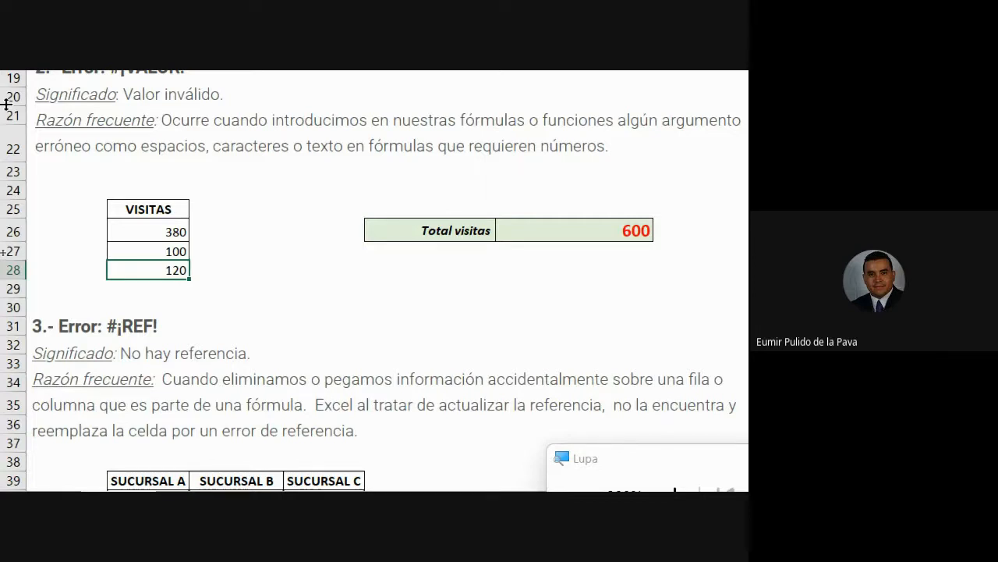
- Enter 12U in B28 as the third VISITAS value to demonstrate a text character in a number
scroll(6, 104, up, 1)
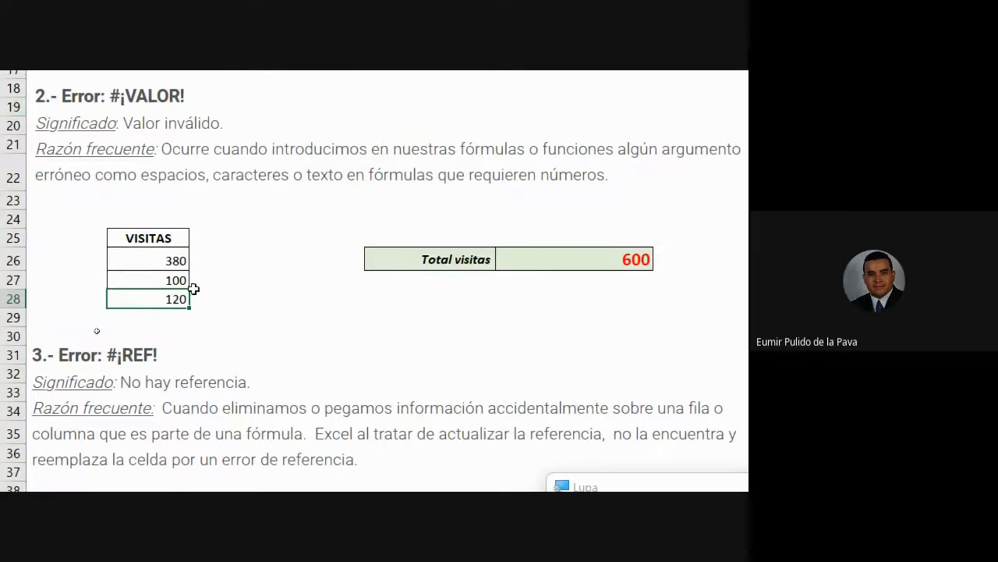
text(U)
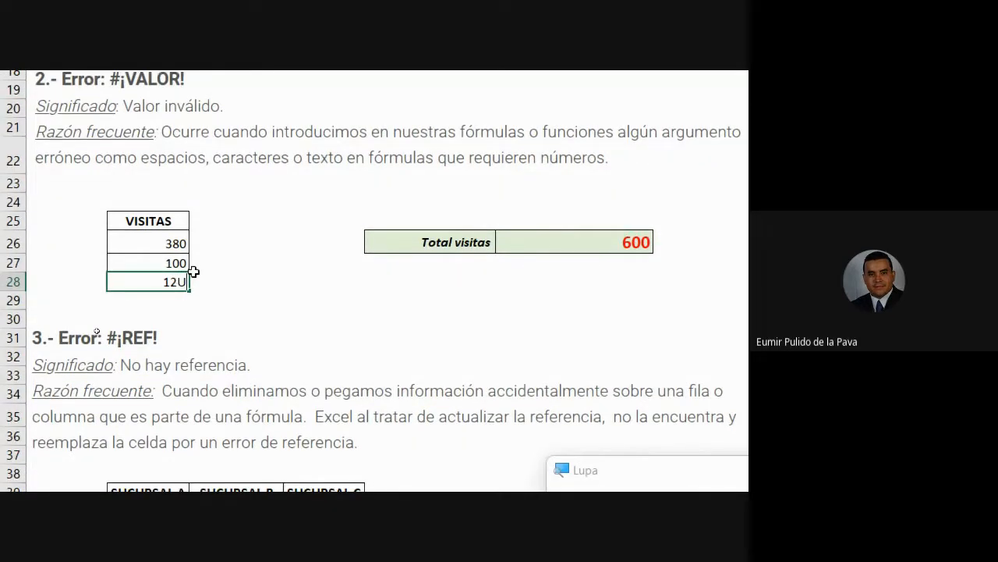
key(Return)
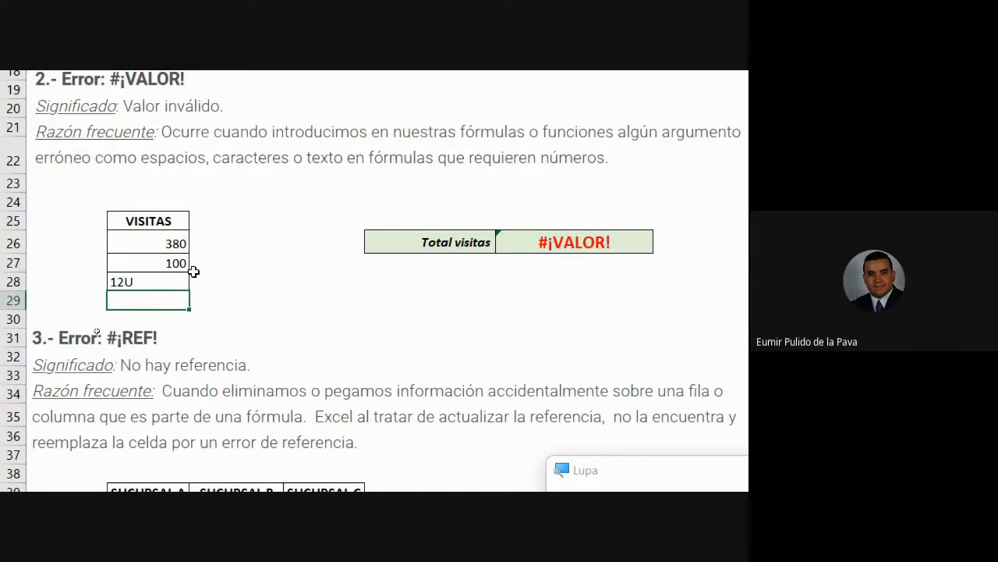
- Remove the letter U from the third VISITAS value so that B28 contains 12
click(172, 281)
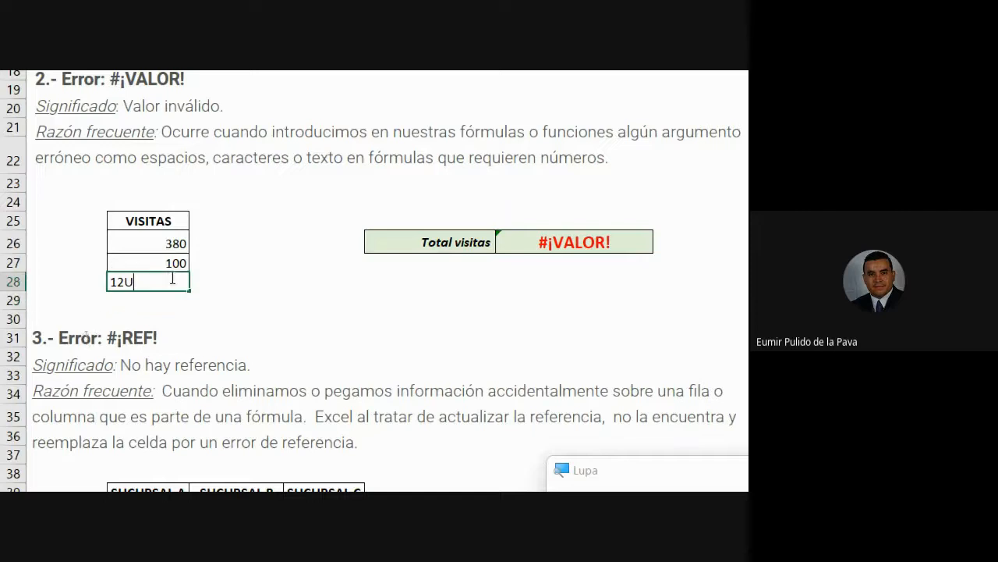
key(F2)
key(BackSpace)
key(Return)
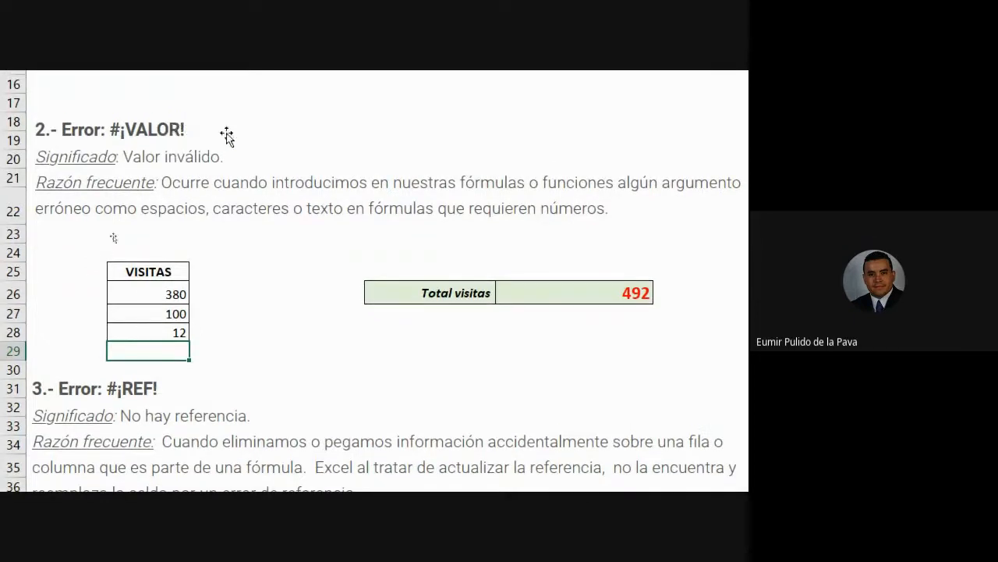
- Restore Lupa to 100% and switch to the Google Meet call to read the participants' replies in the chat
click(343, 421)
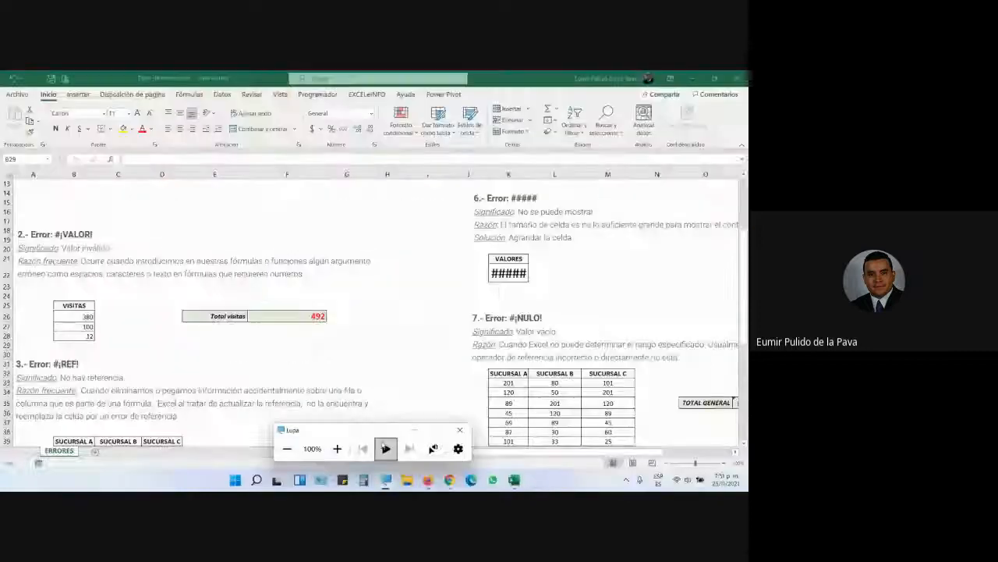
mouse_move(444, 482)
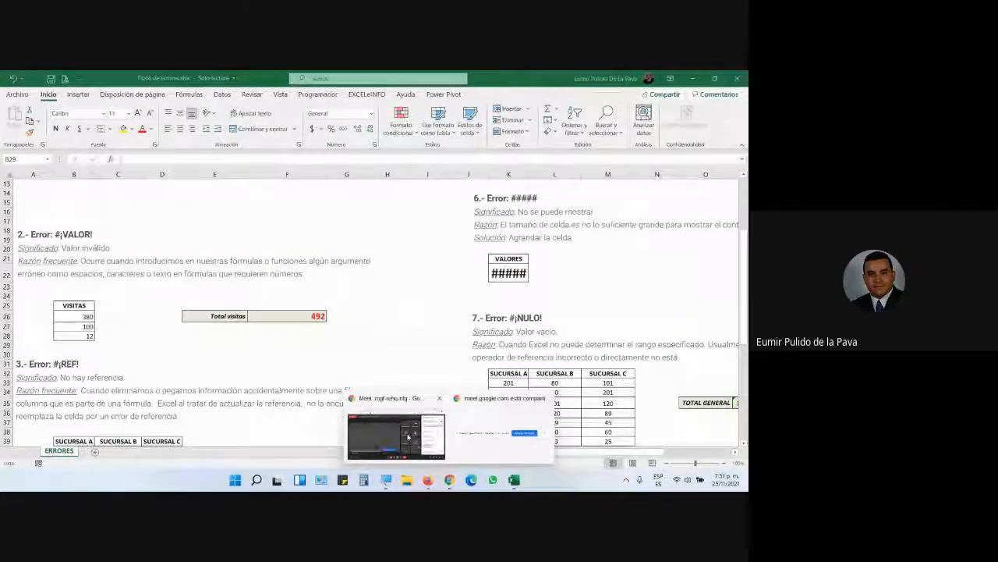
click(396, 433)
click(623, 409)
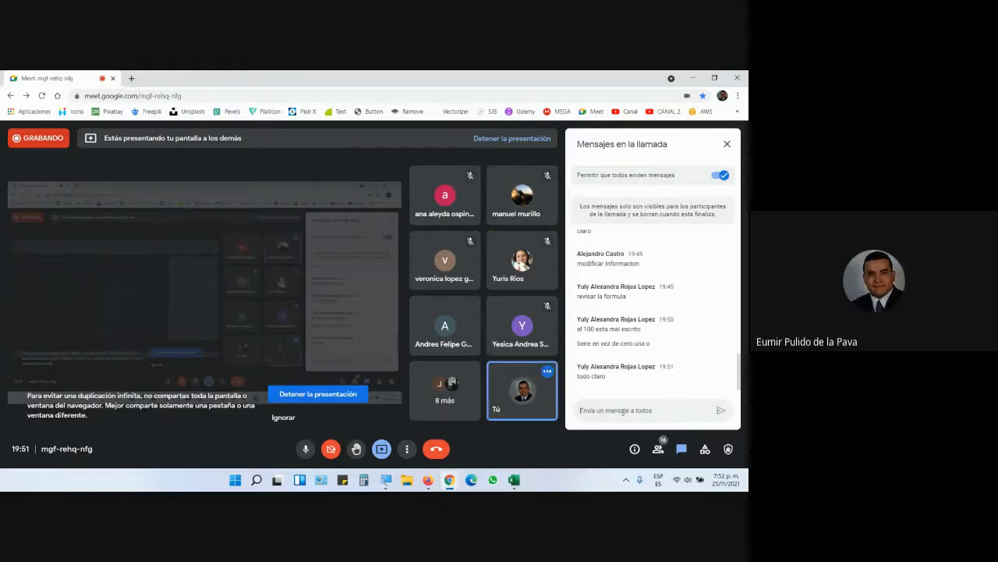
- Switch back to Excel, look over the remaining error examples, and close Tipos de errores.xlsx without saving the changes
key(alt+Tab)
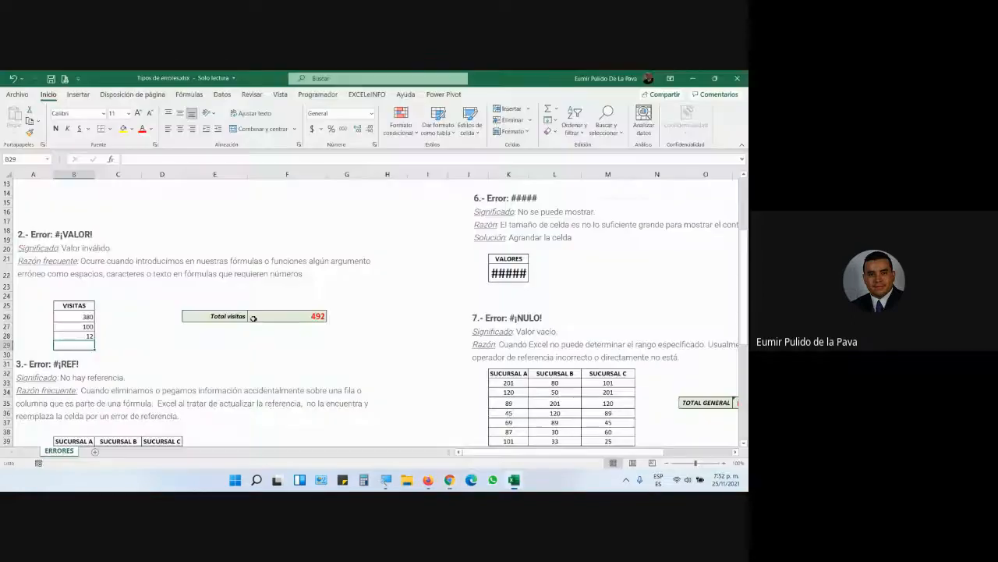
scroll(254, 318, down, 5)
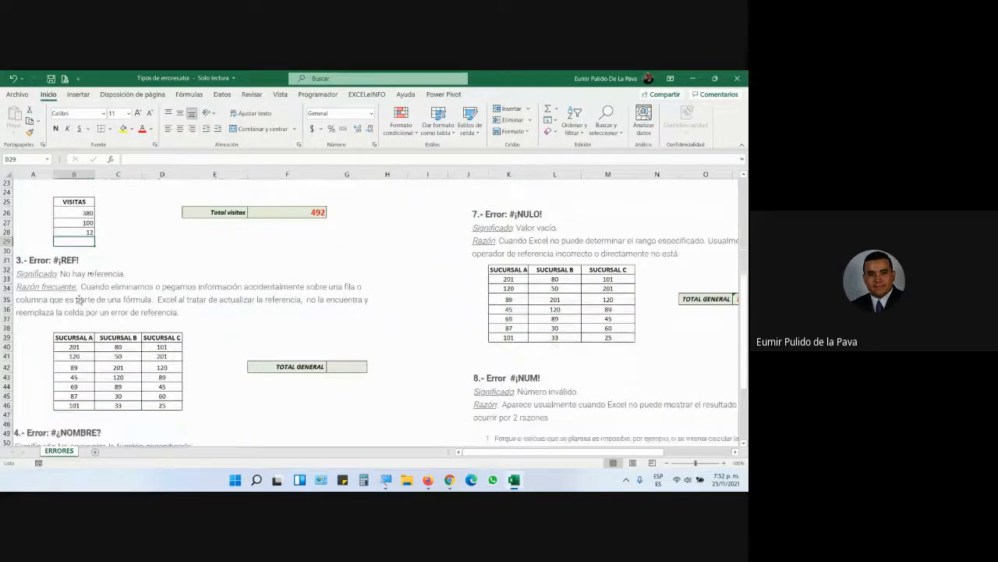
scroll(386, 330, up, 9)
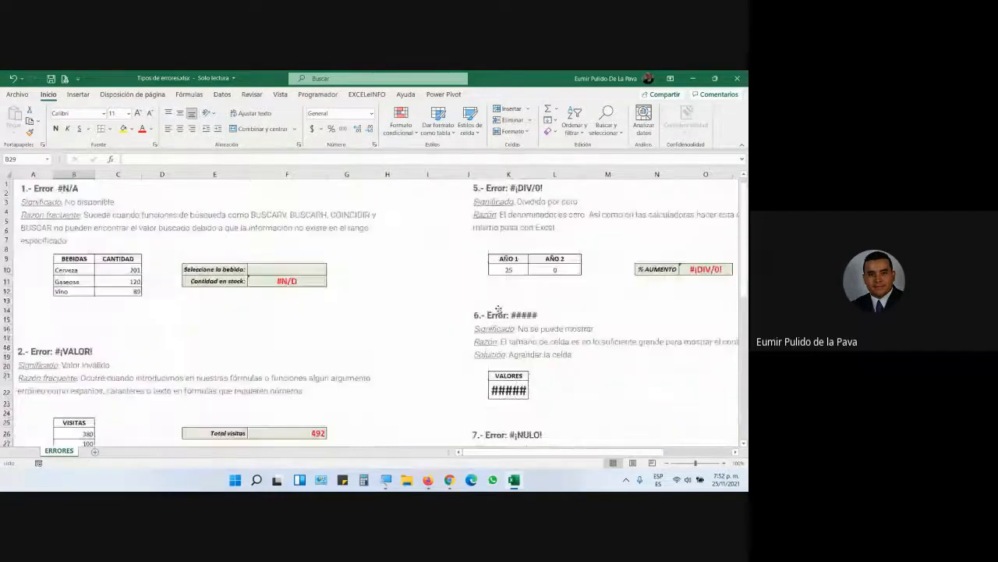
scroll(537, 390, down, 10)
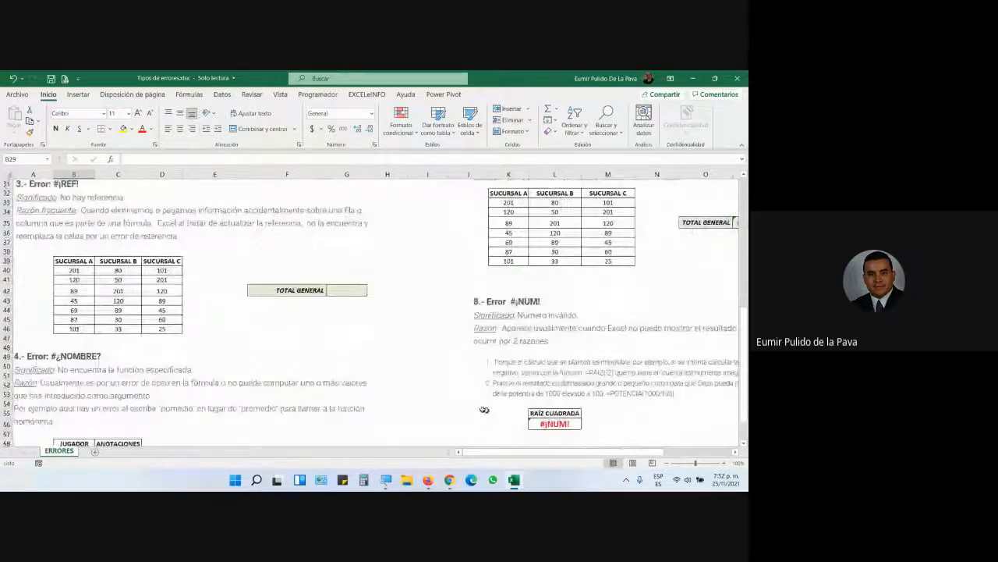
click(737, 78)
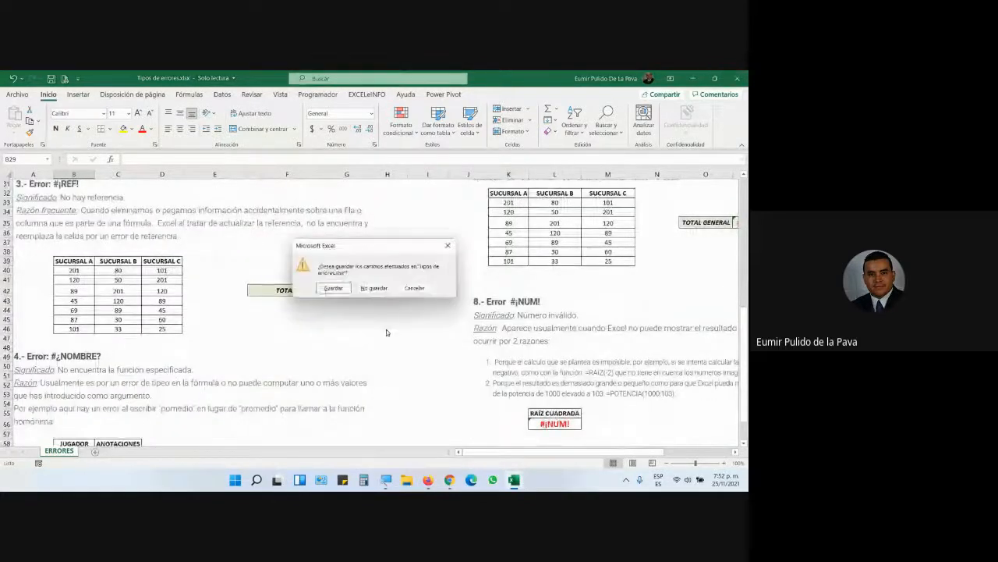
click(374, 287)
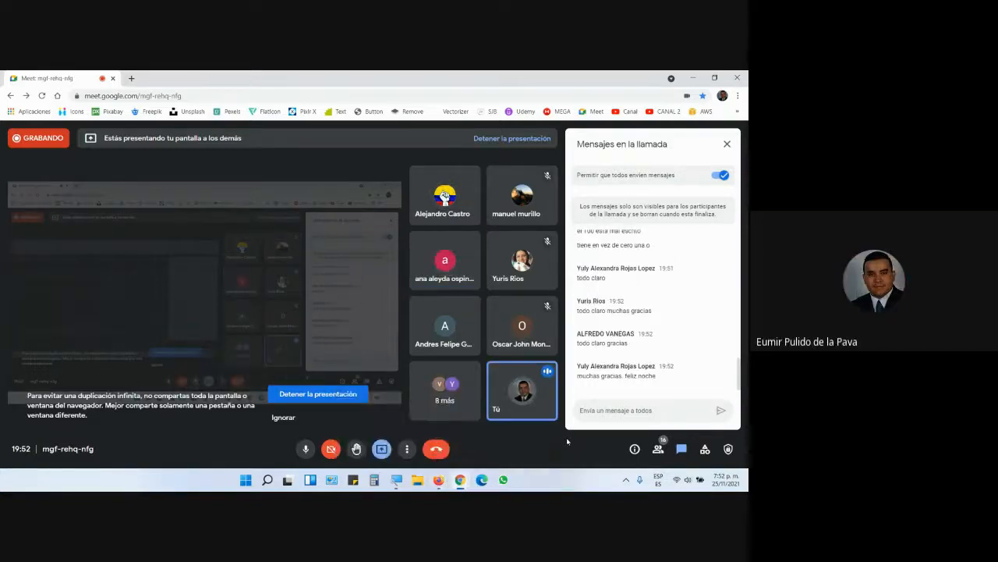
- Start stopping the recording of the Google Meet call
click(407, 449)
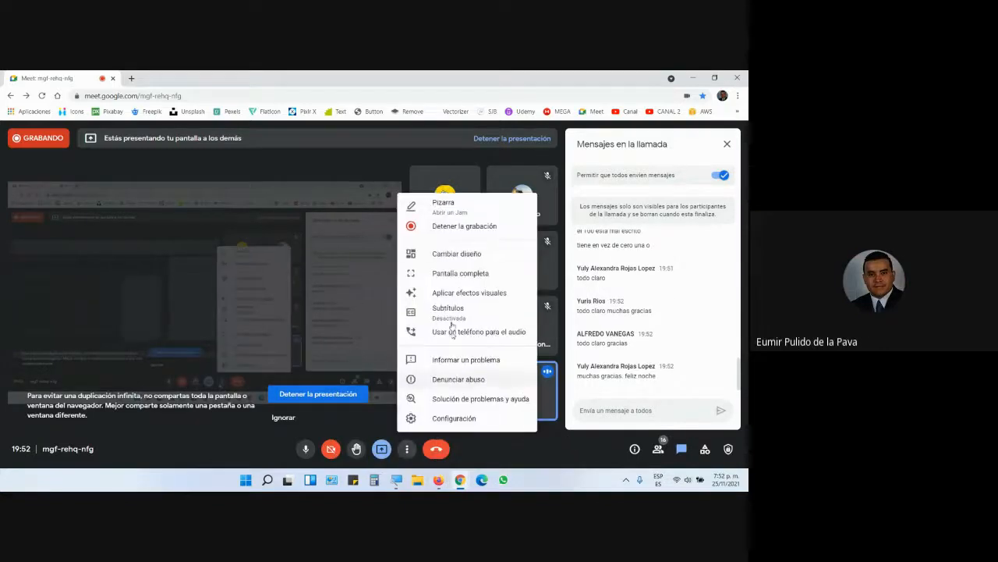
click(462, 226)
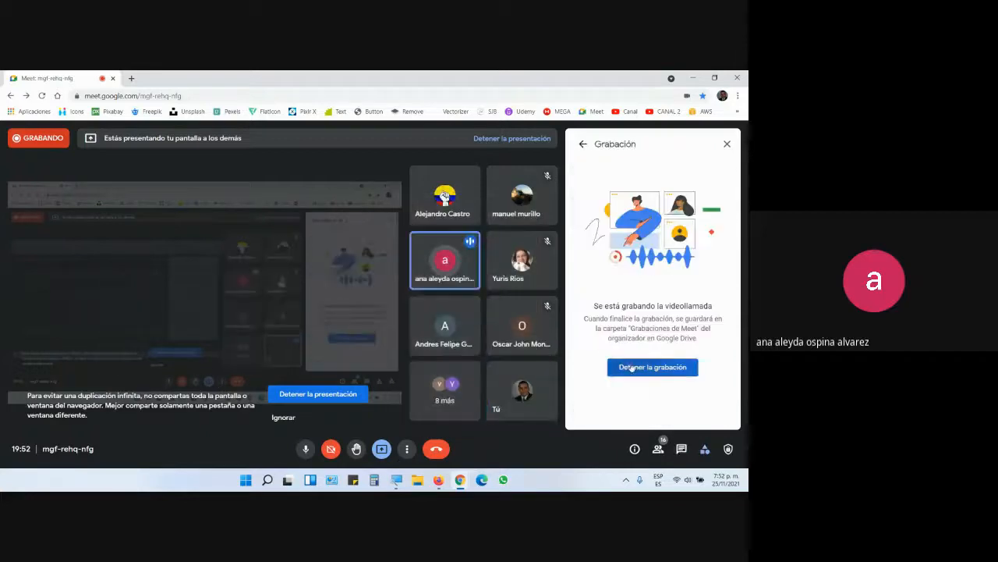